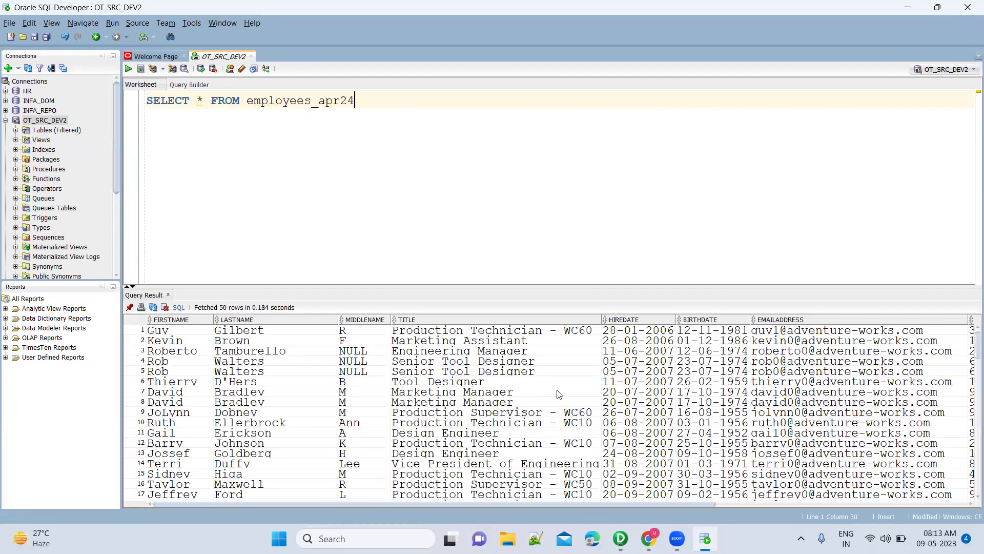
Finish the SELECT * FROM employees_apr24 query, start a new line, and select the Tamburello result cell.
key("alt+Tab")
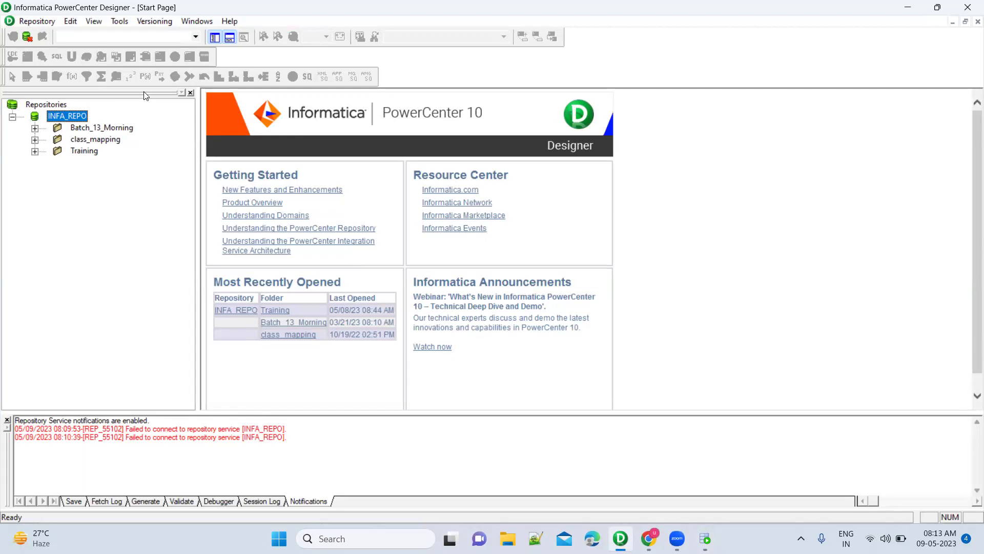
key("alt+Tab")
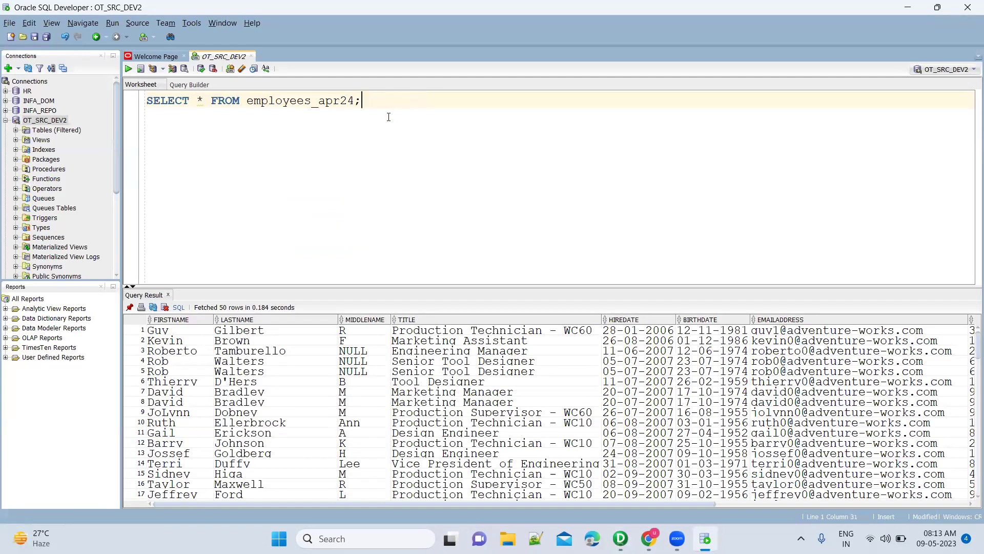
key("Return")
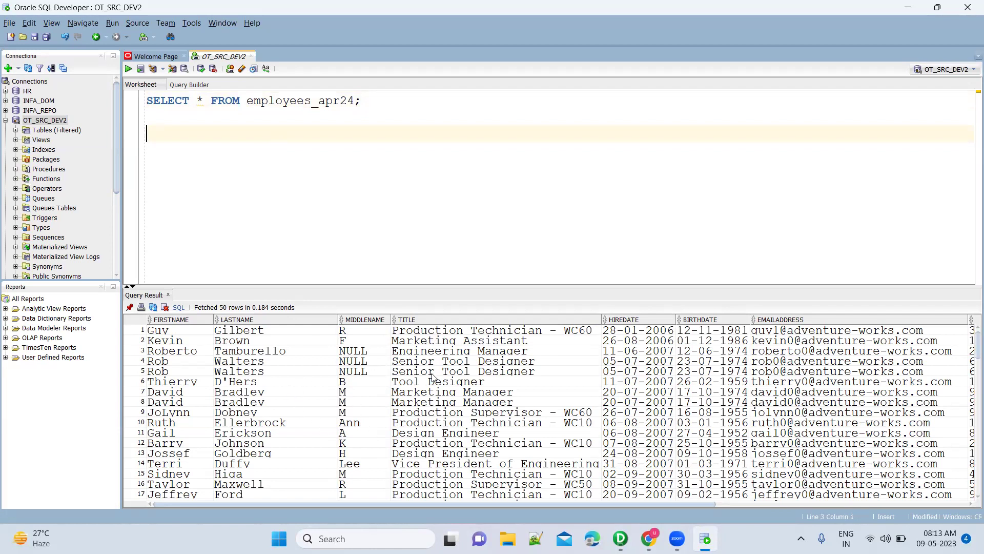
left_click(261, 353)
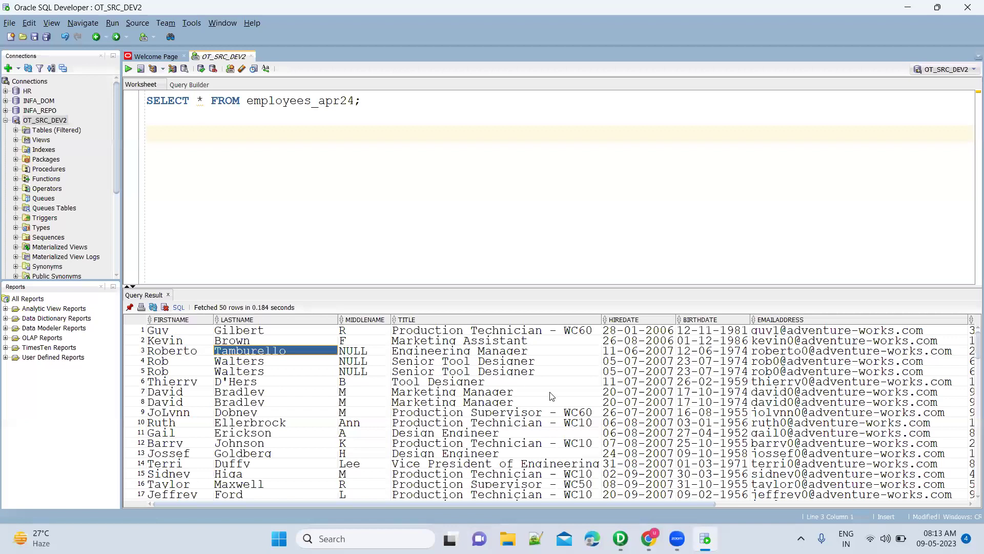
Replace * with firstname, lastname, middlename, departmentname, salary using autocomplete suggestions.
double_click(201, 100)
type("first")
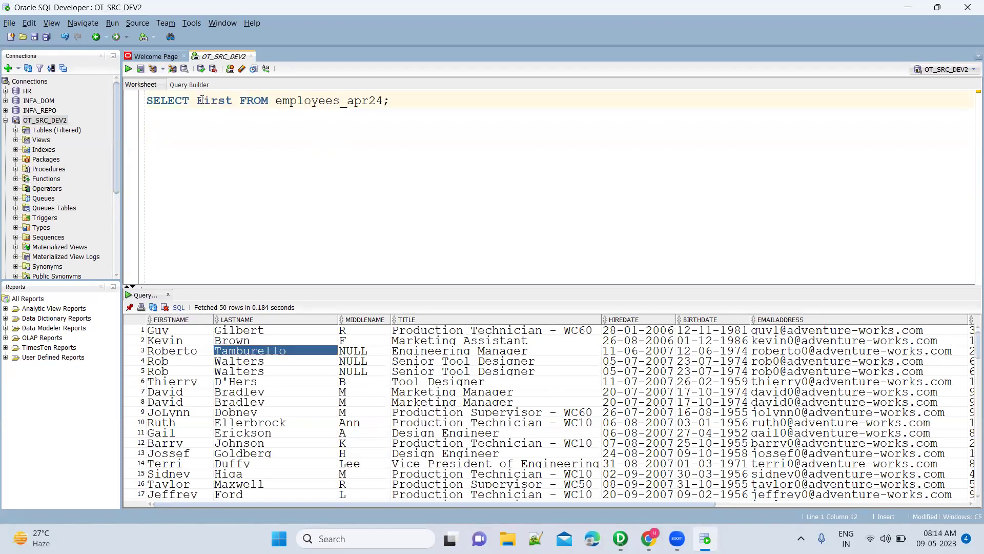
key("Return")
type(", las")
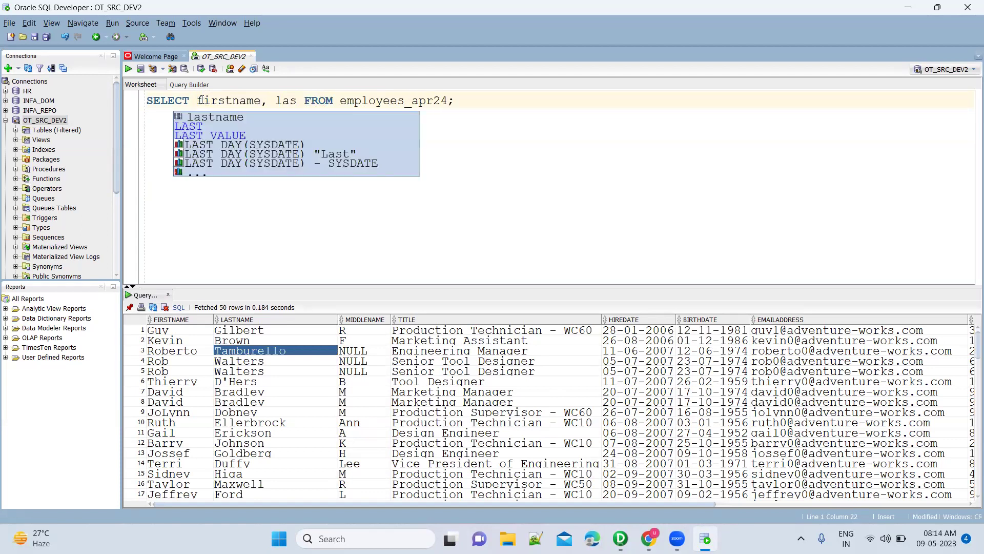
key("Return")
type(", ")
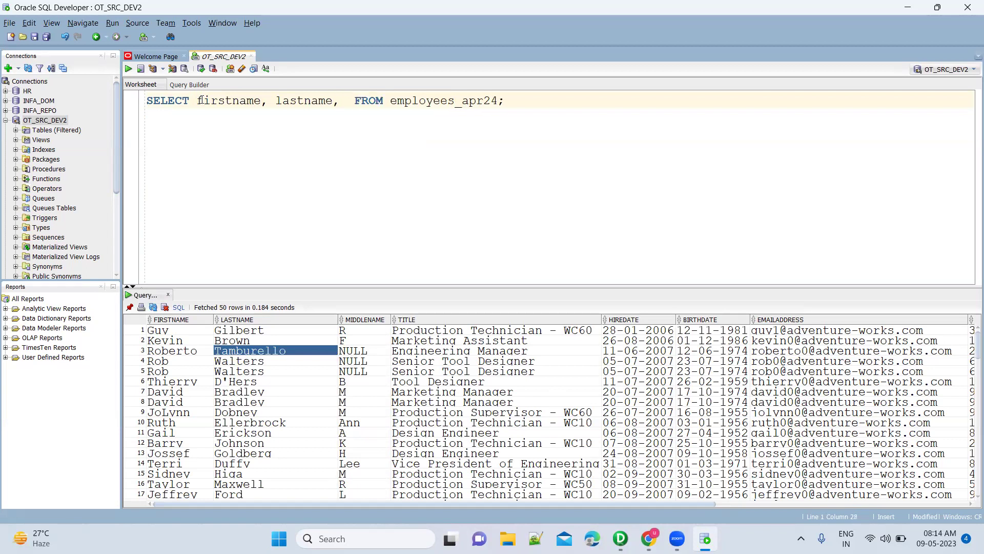
type("midd")
key("Return")
type(", depart")
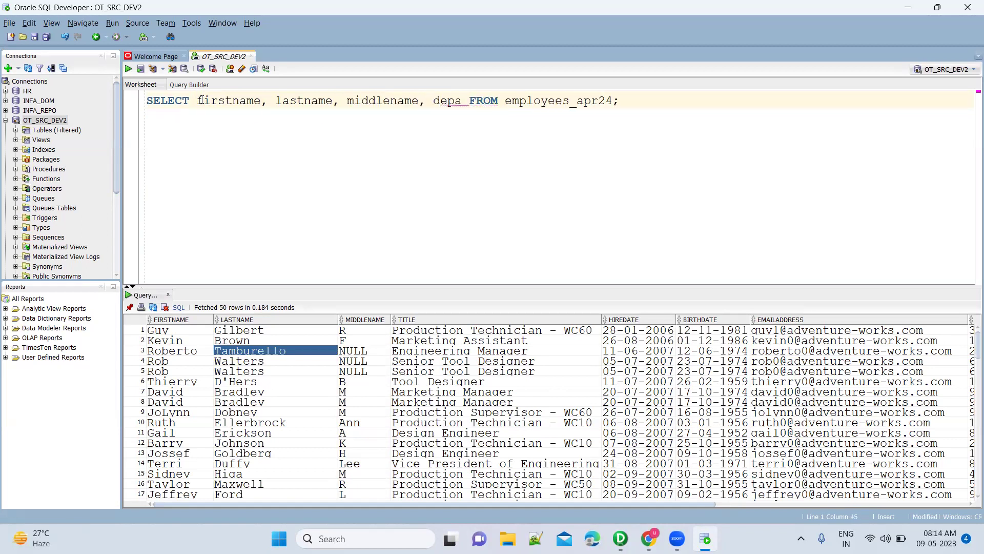
key("Return")
type(", sal")
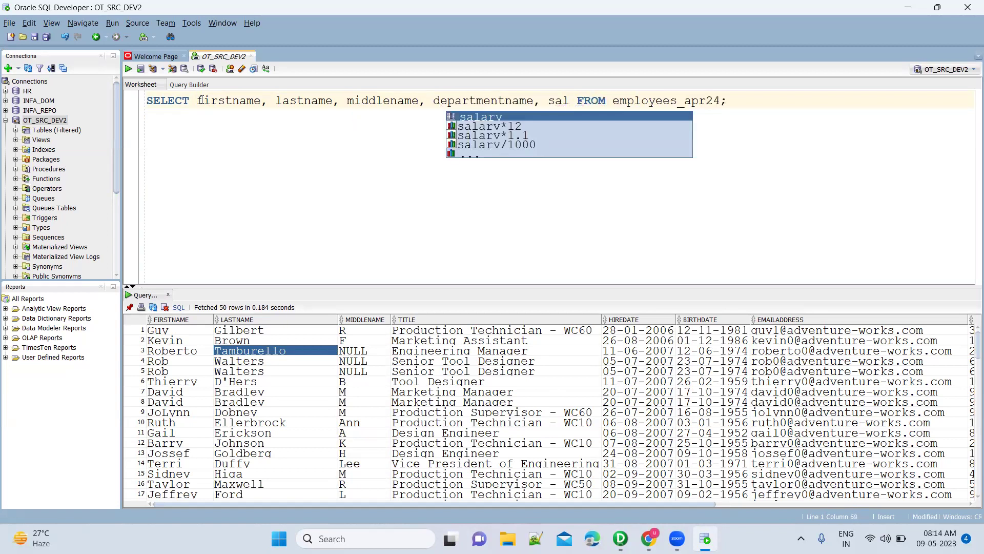
key("Return")
Put FROM, the indented employees_apr24 table name and the semicolon on separate lines.
key("Return")
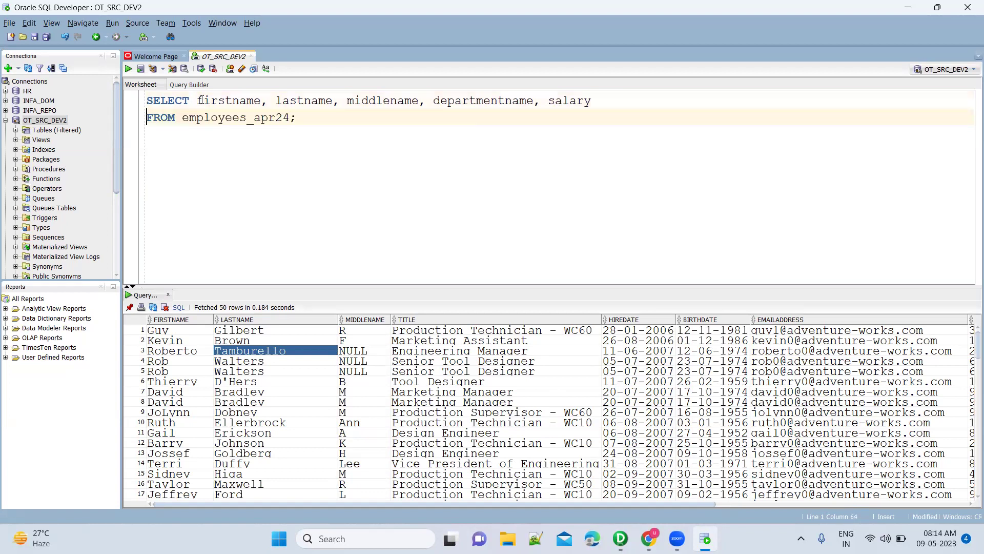
key("ctrl+Right")
key("Return")
key("Tab")
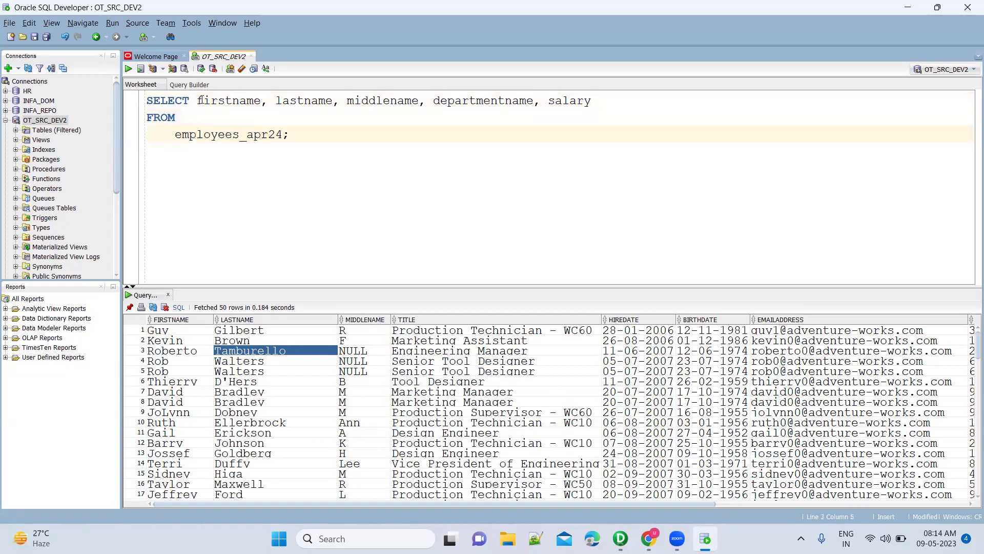
key("Left")
key("Return")
key("BackSpace")
key("Return")
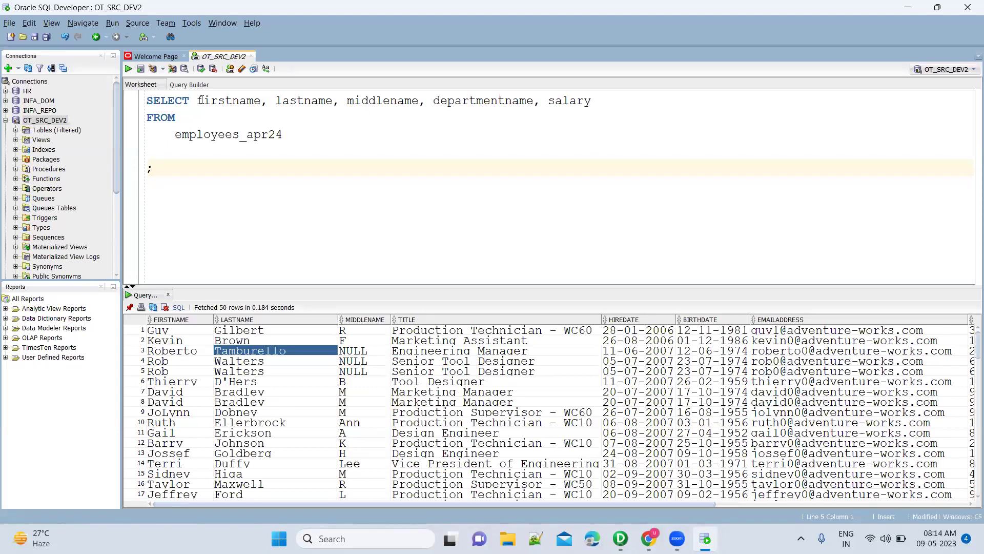
Paste a copy of the query below and replace its column list with MAX(Salary).
key("Up")
key("Up")
key("Up")
key("Up")
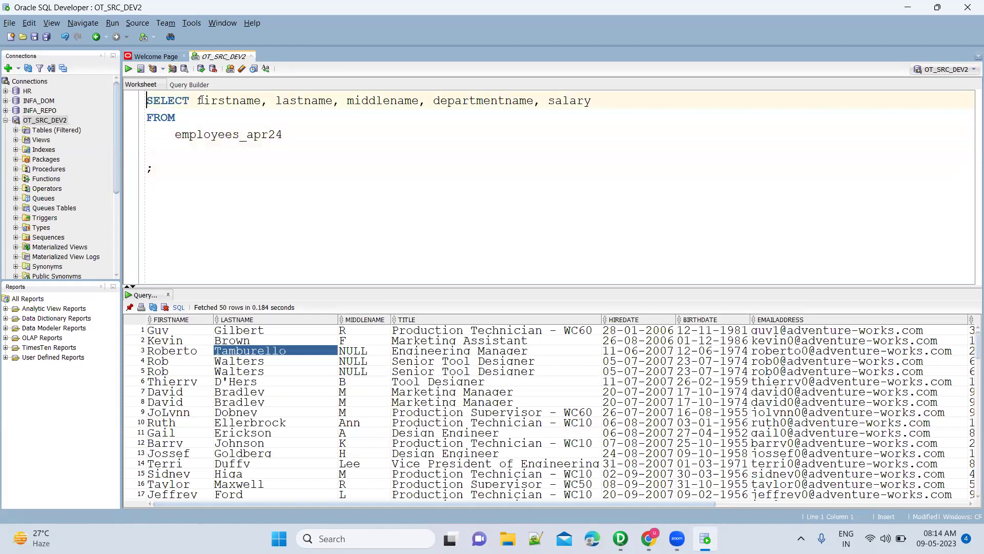
key("shift+Down")
key("shift+Down")
key("shift+Down")
key("ctrl+c")
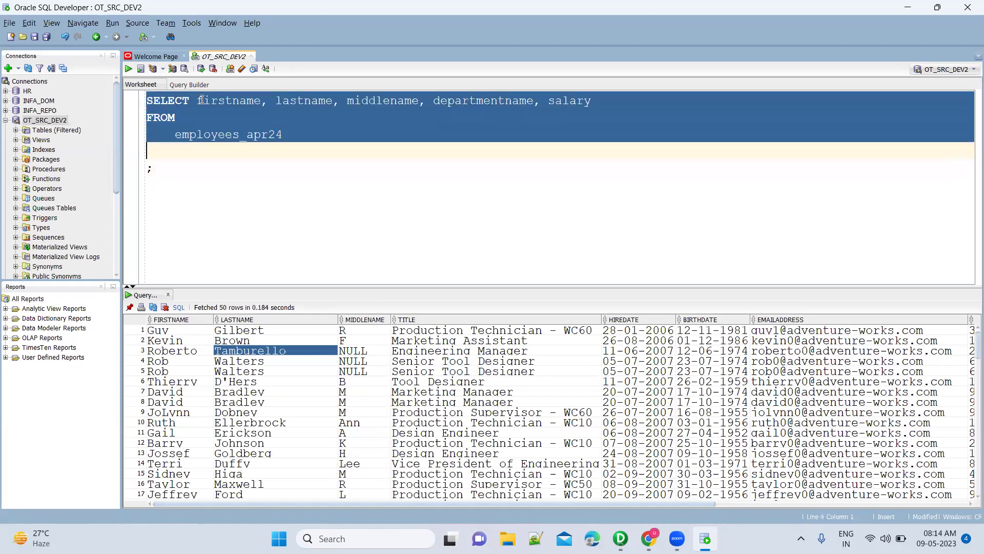
key("Down")
key("Down")
key("Down")
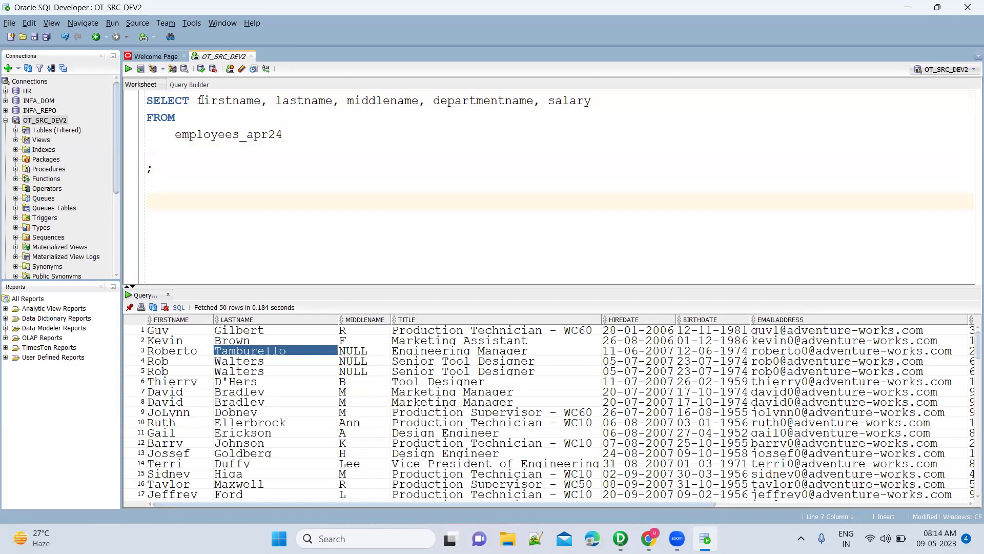
key("ctrl+v")
key("Up")
key("Up")
key("Up")
key("ctrl+Right")
key("shift+End")
type("MAX(Salary)")
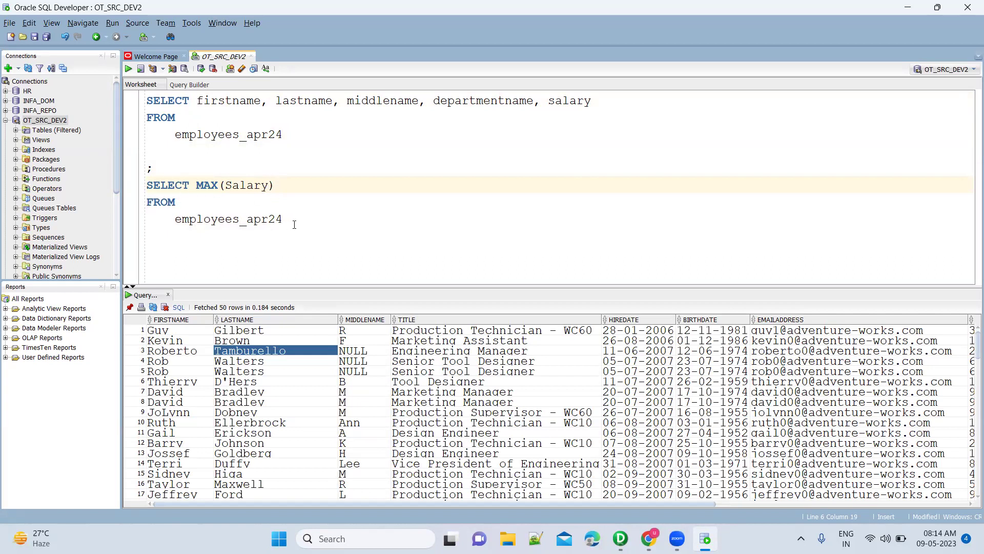
Review the MAX query text and browse the SALARY values in the results grid.
left_click_drag(295, 225, 147, 186)
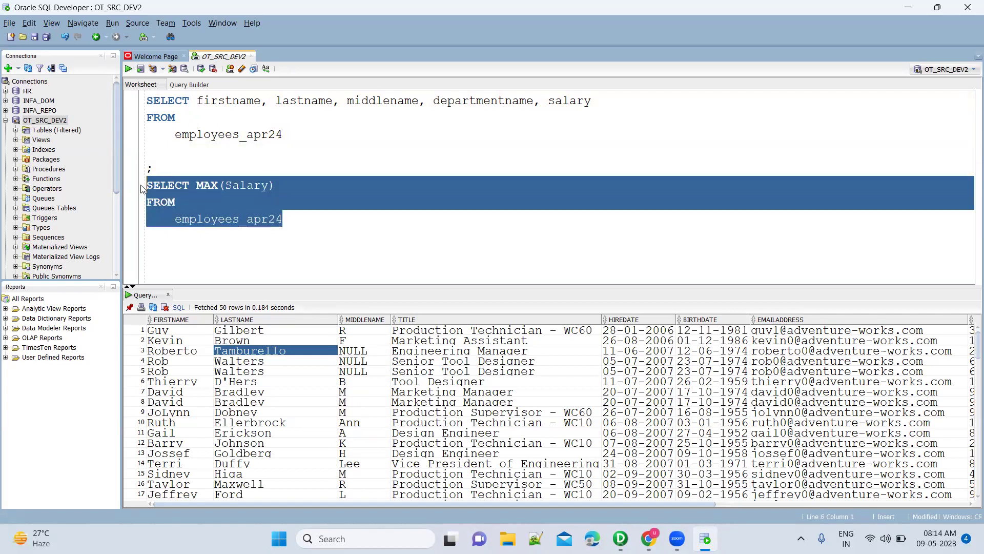
left_click(183, 202)
left_click_drag(175, 219, 283, 219)
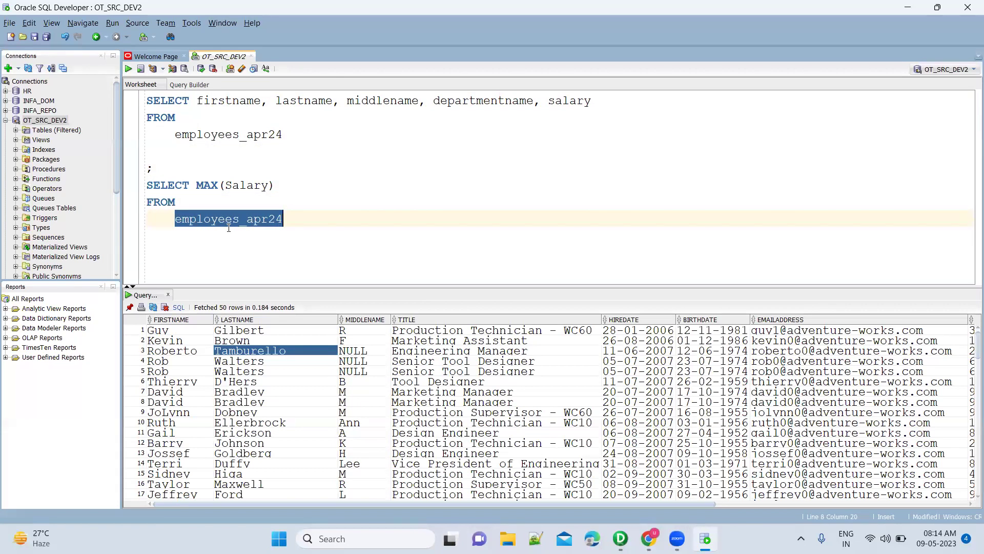
left_click(469, 352)
key("Right")
key("Right")
key("Right")
key("Right")
key("Right")
key("Right")
key("Right")
key("Right")
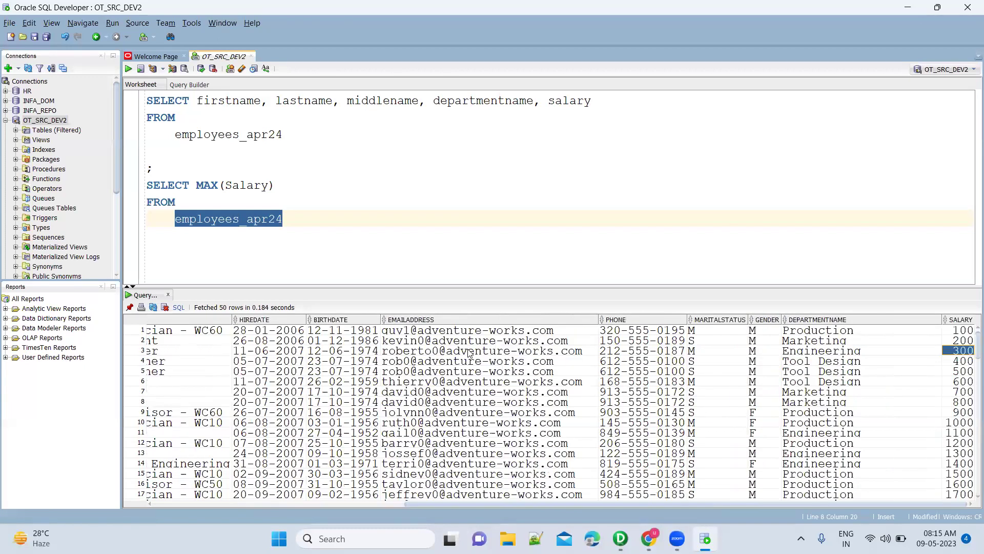
key("Down")
key("Down")
key("Down")
key("Down")
key("Down")
key("Down")
key("Down")
key("Down")
key("Down")
key("Down")
key("Down")
key("Down")
key("Down")
key("Down")
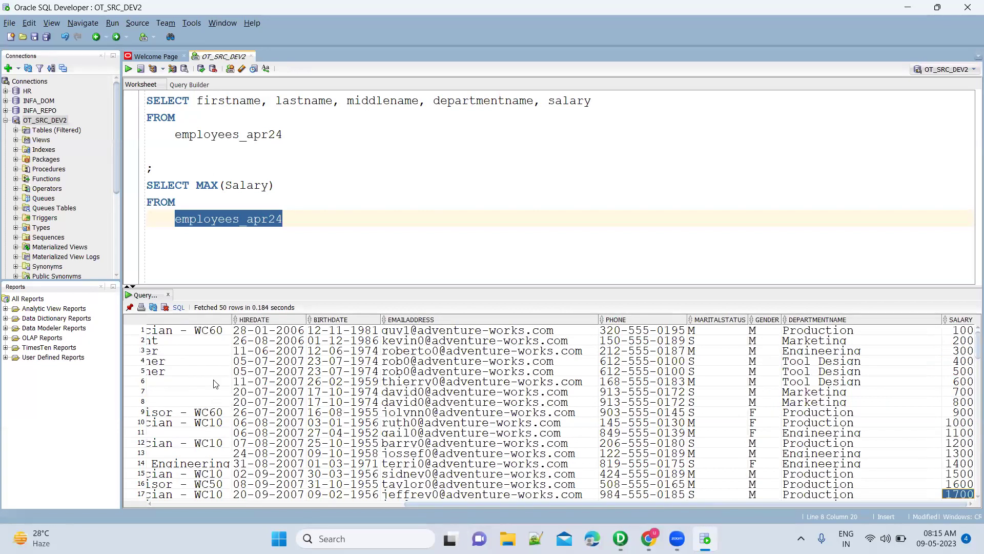
left_click(343, 434)
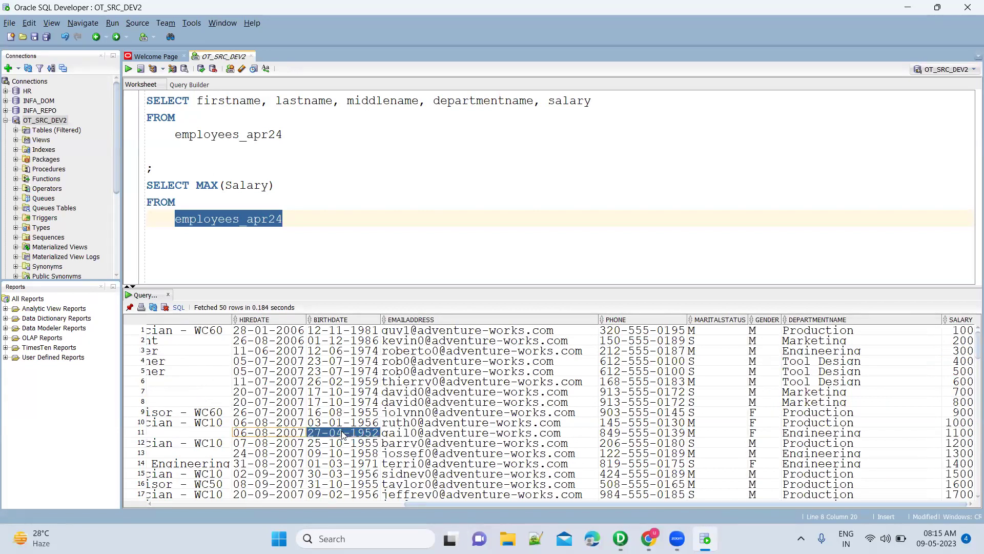
key("Home")
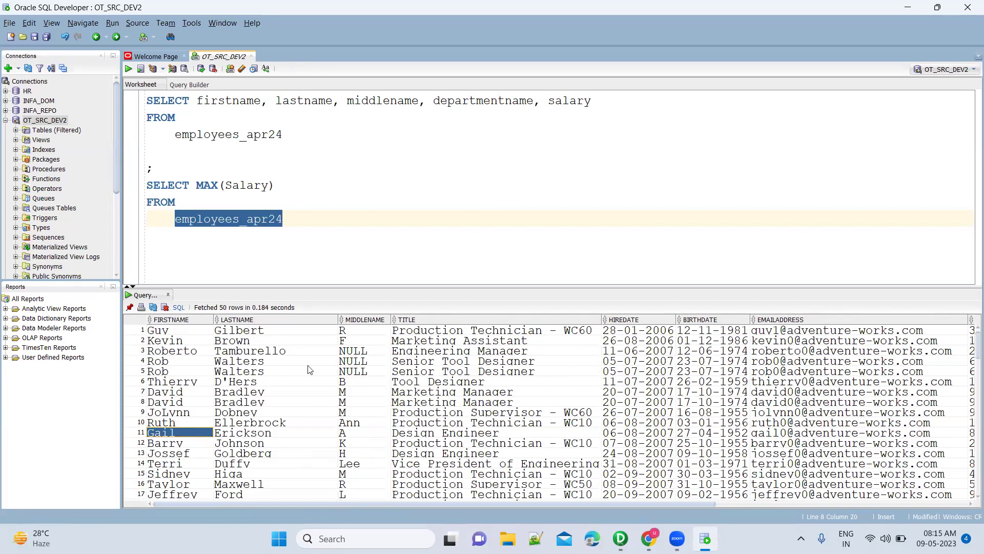
Run SELECT MAX(Salary) FROM employees_apr24, returning 29600.
left_click(285, 222)
key("ctrl+Return")
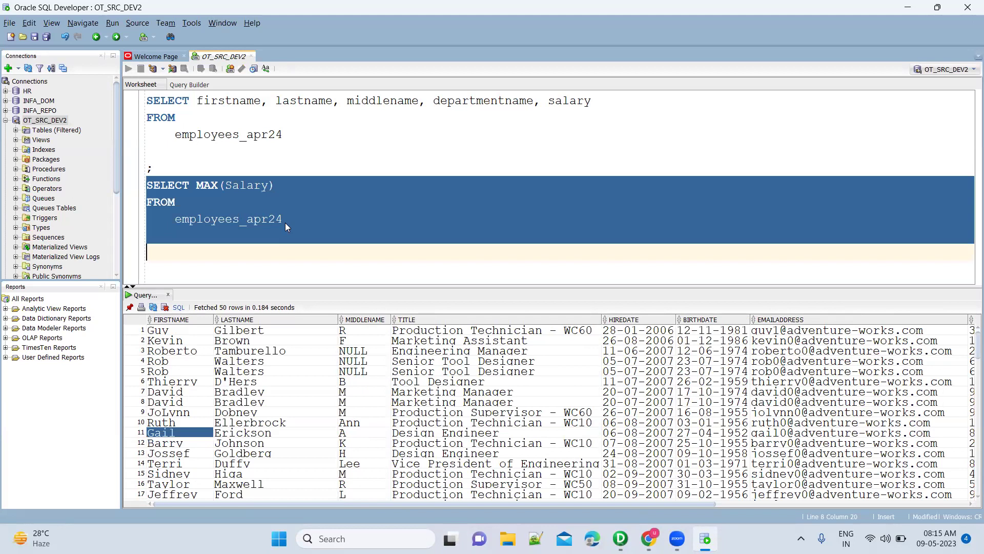
left_click(188, 335)
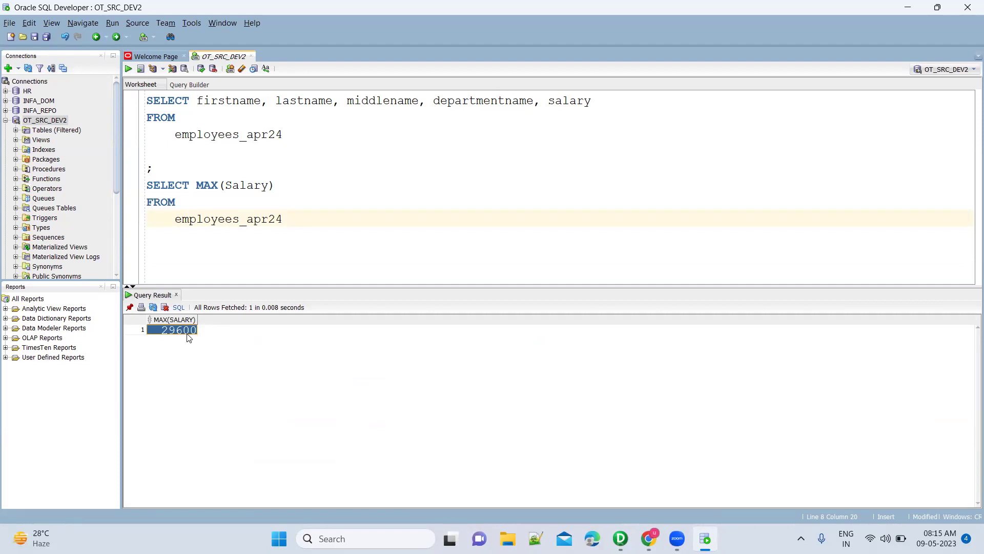
Insert the comment '--for each department what is the maximum salary' above the MAX(Salary) query.
left_click(172, 169)
key("Return")
type("=")
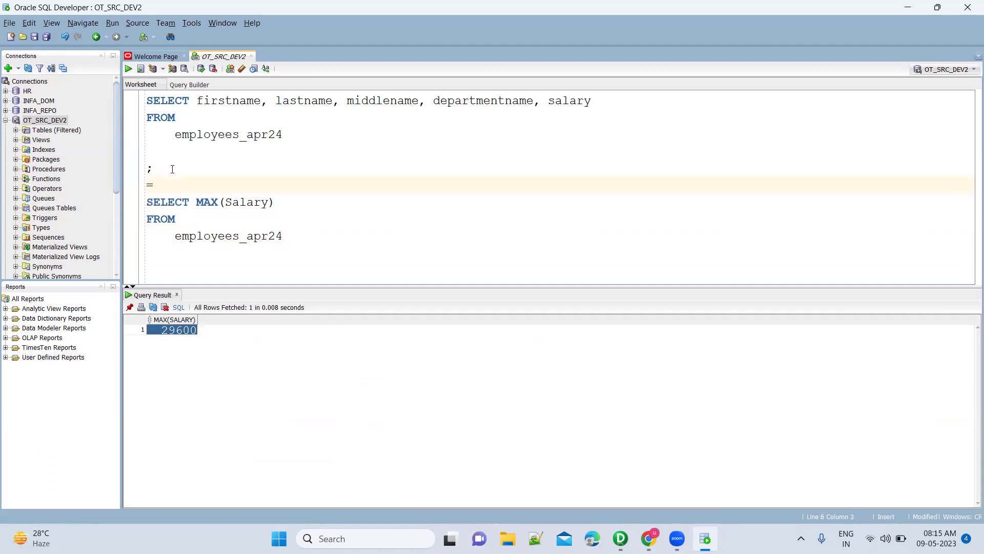
type("0")
type("for ea")
type("ch department wha")
type("t is the maxim")
type("um ")
type("salary")
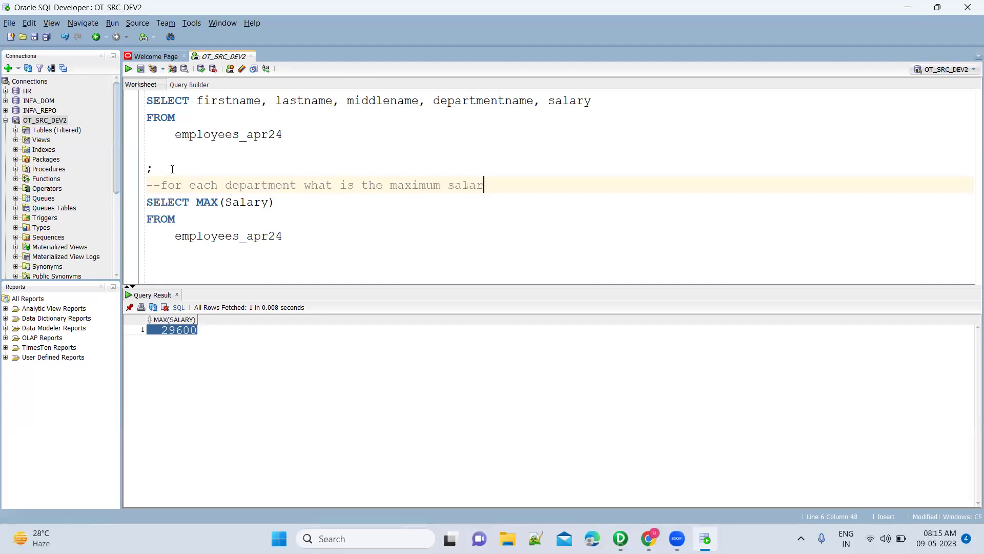
left_click(304, 236)
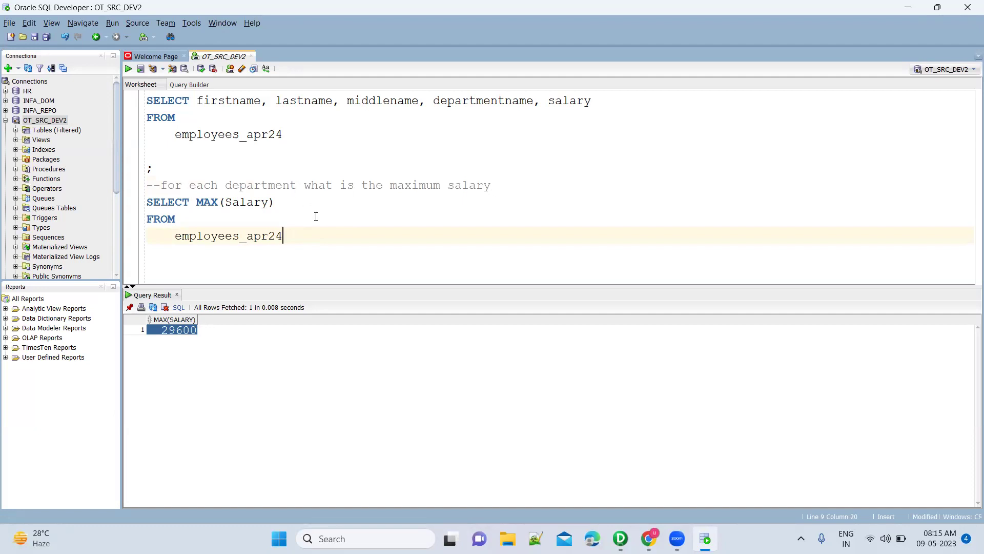
double_click(273, 187)
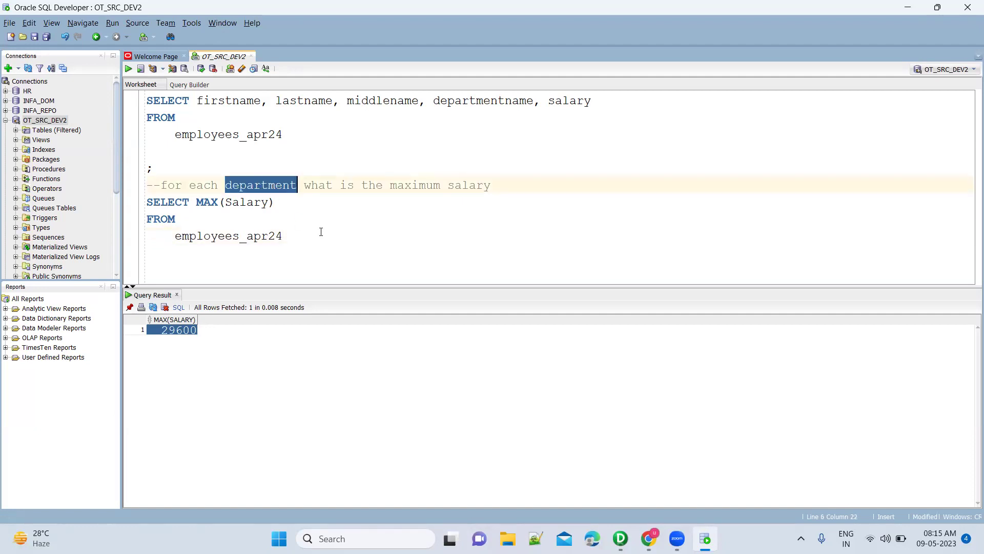
left_click_drag(297, 235, 151, 202)
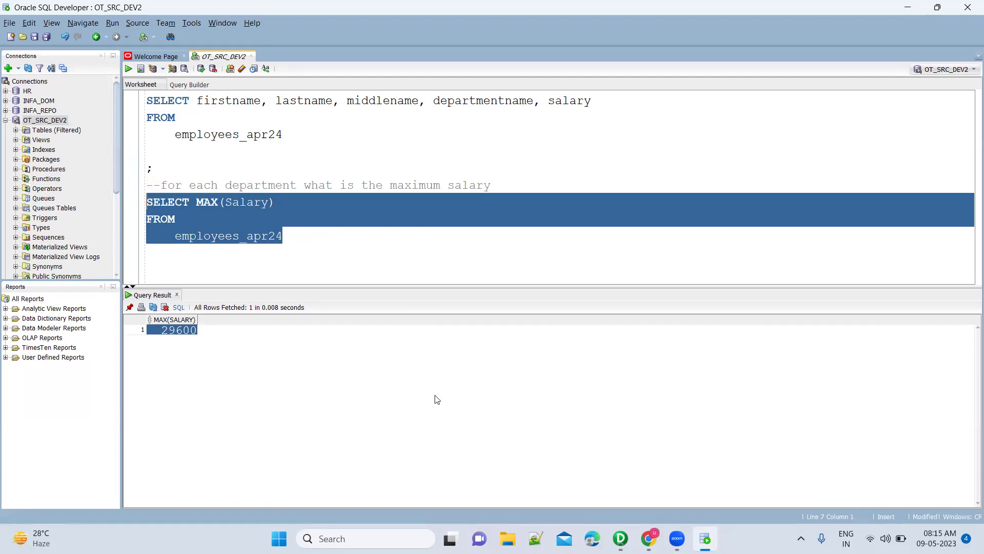
Add ORDER BY departmentname to the first query and run it, fetching 296 rows.
left_click(299, 133)
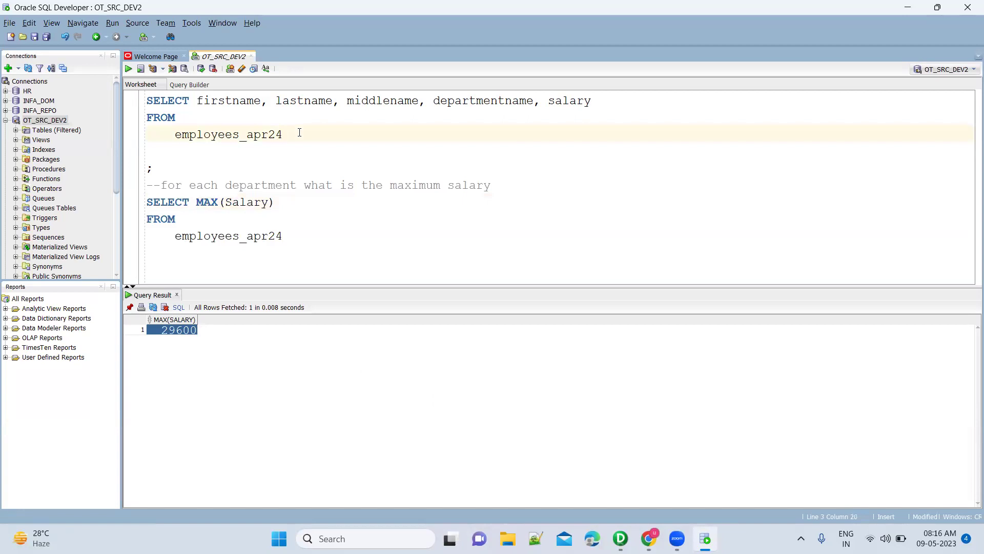
key("Down")
type("ORDER BY de[p")
key("BackSpace")
type("partme")
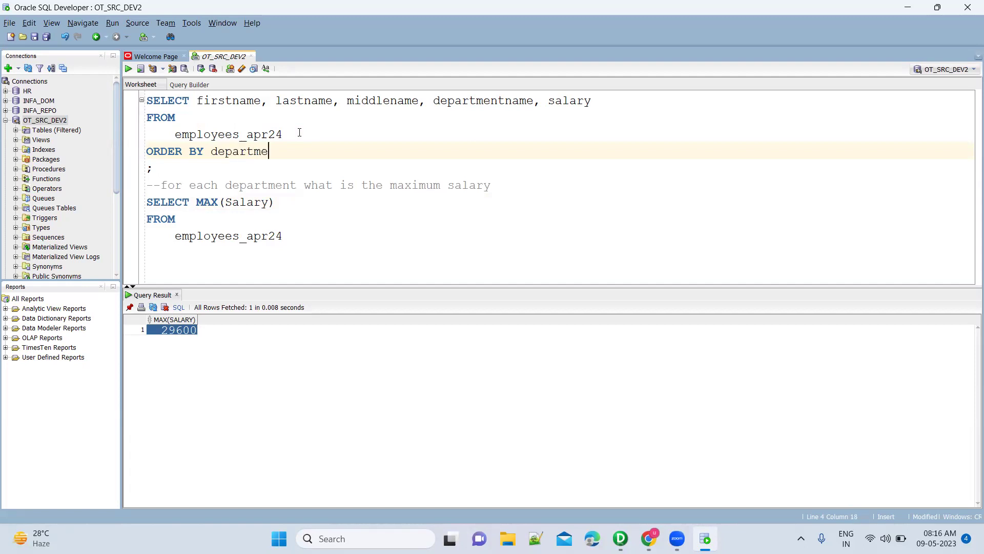
key("Return")
key("ctrl+Return")
Select and copy all result rows, then bring up Windows search.
left_click(469, 381)
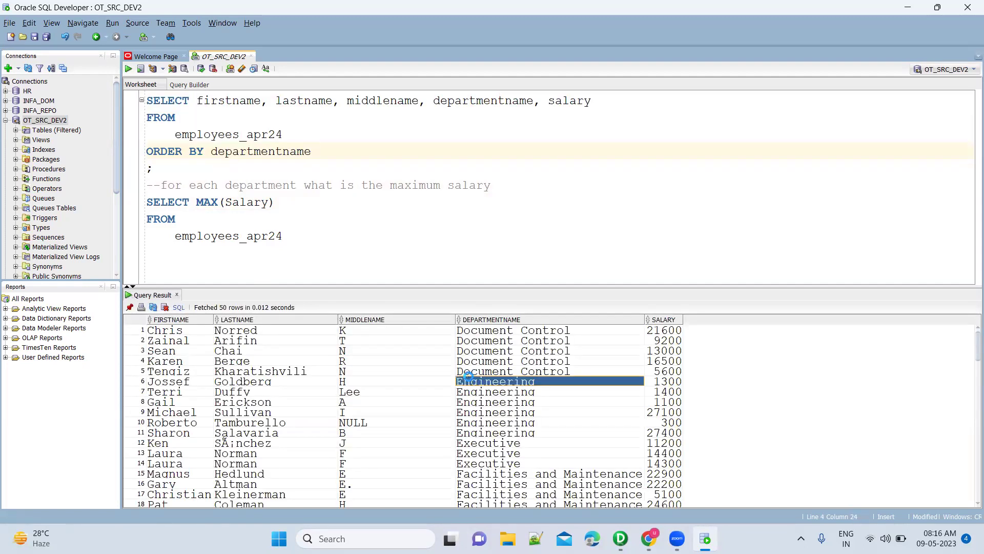
key("ctrl+a")
left_click(358, 371)
key("ctrl+a")
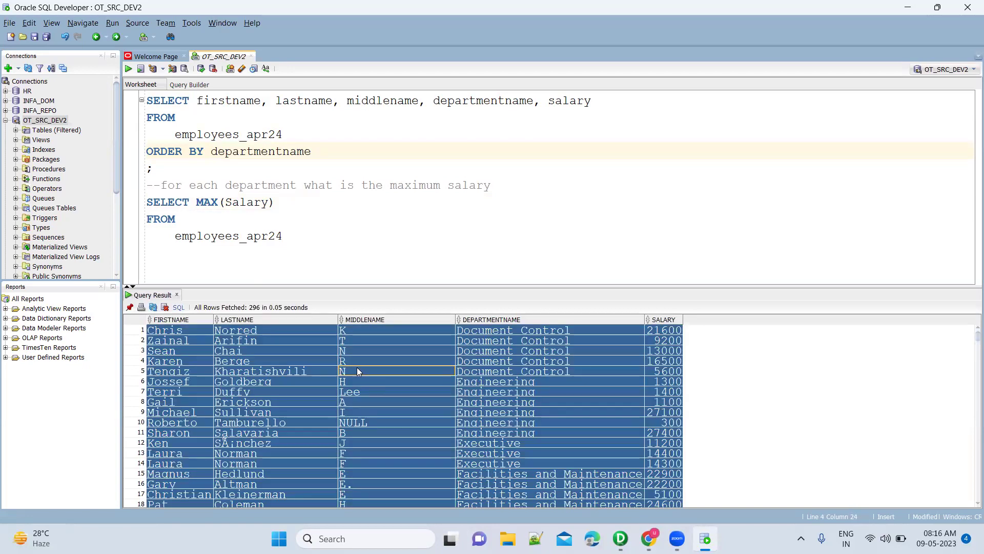
key("super")
Launch Excel, create a blank workbook, and paste the employee rows at A1.
type("exce")
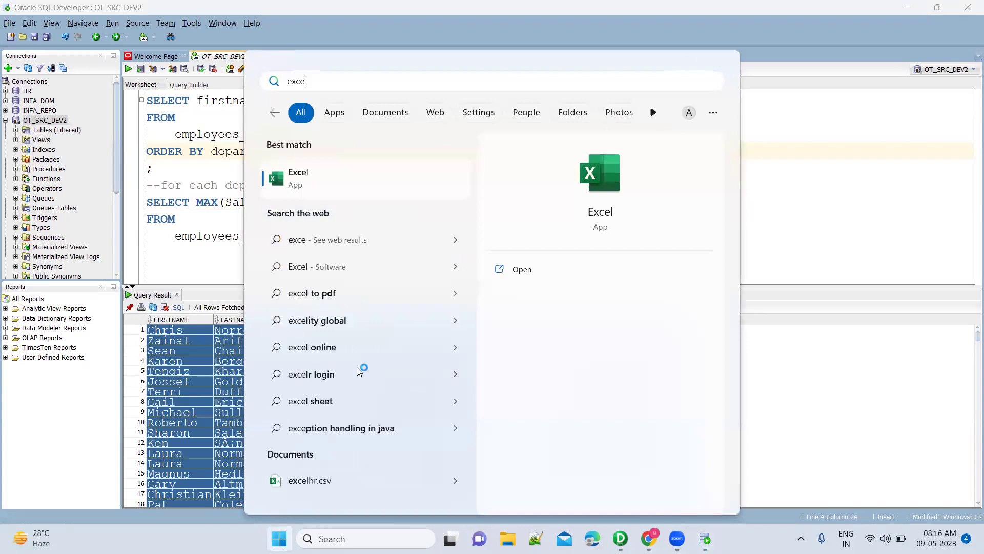
key("Escape")
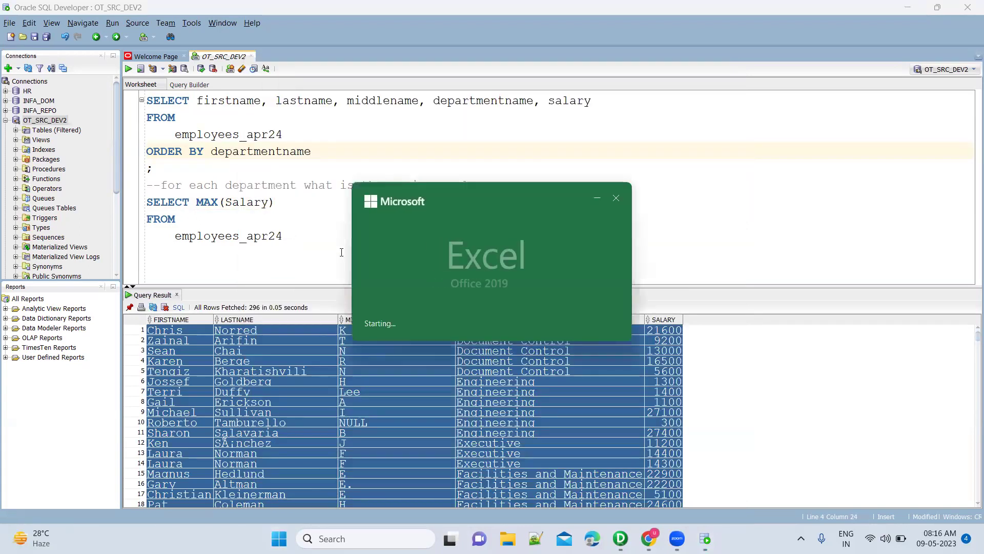
key("Return")
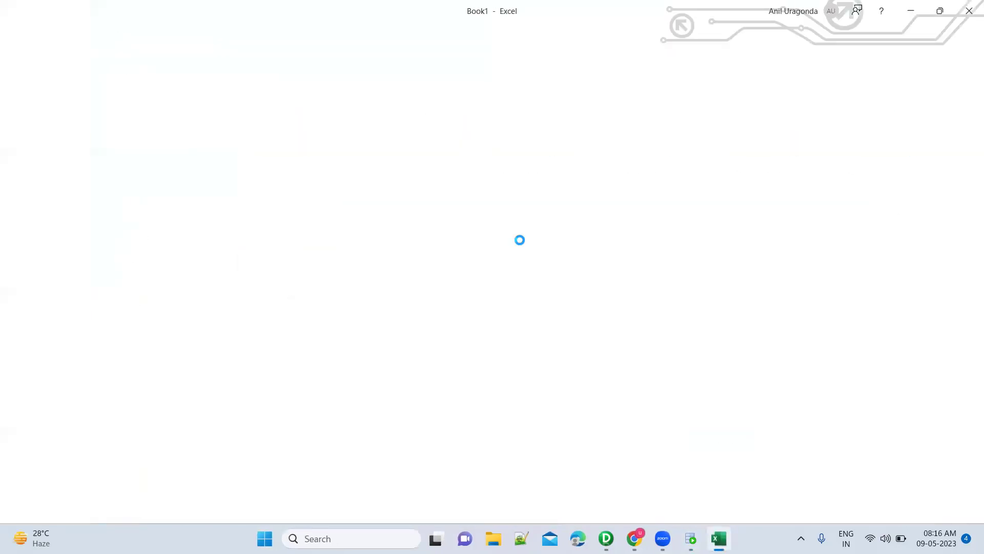
key("ctrl+v")
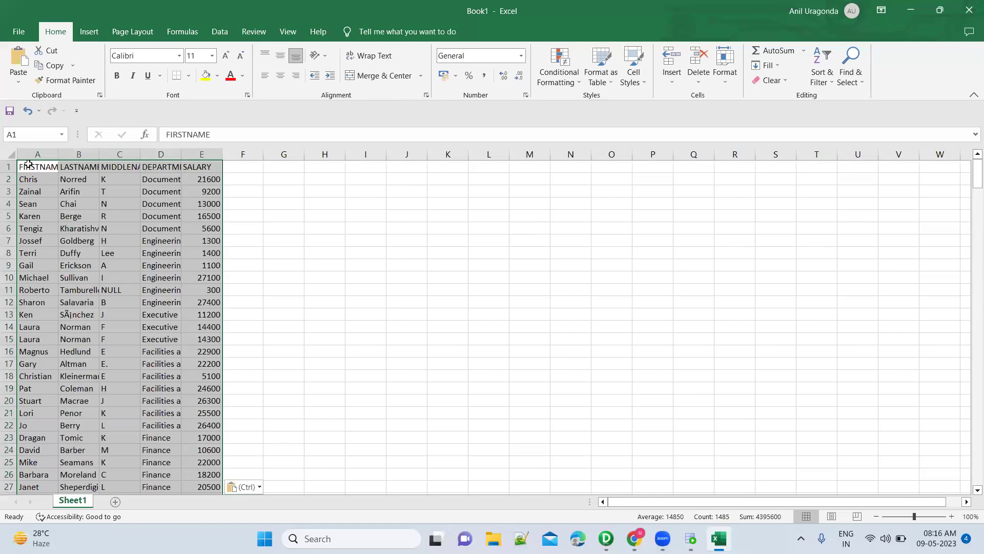
Autofit all columns and make the A1:E1 header row bold.
left_click(10, 155)
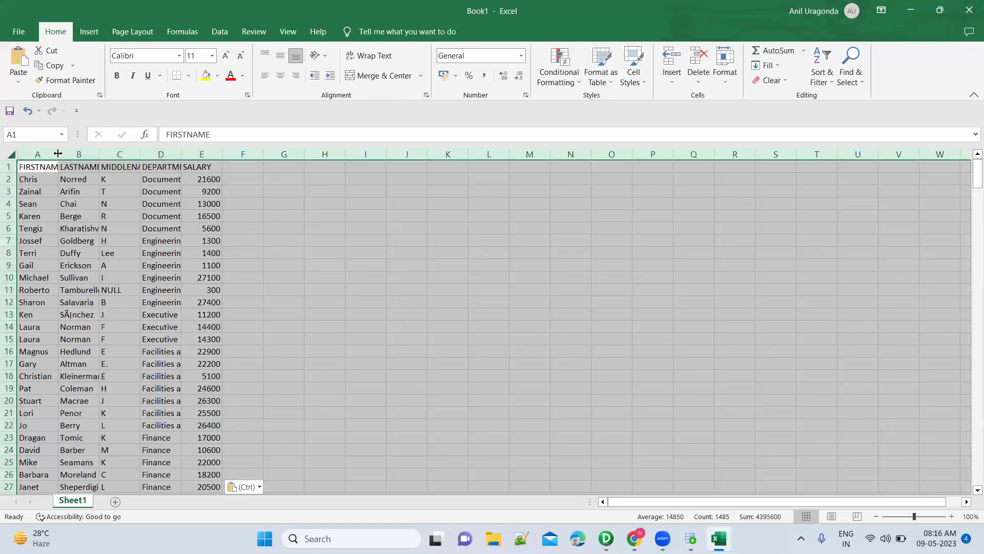
double_click(62, 160)
left_click(55, 167)
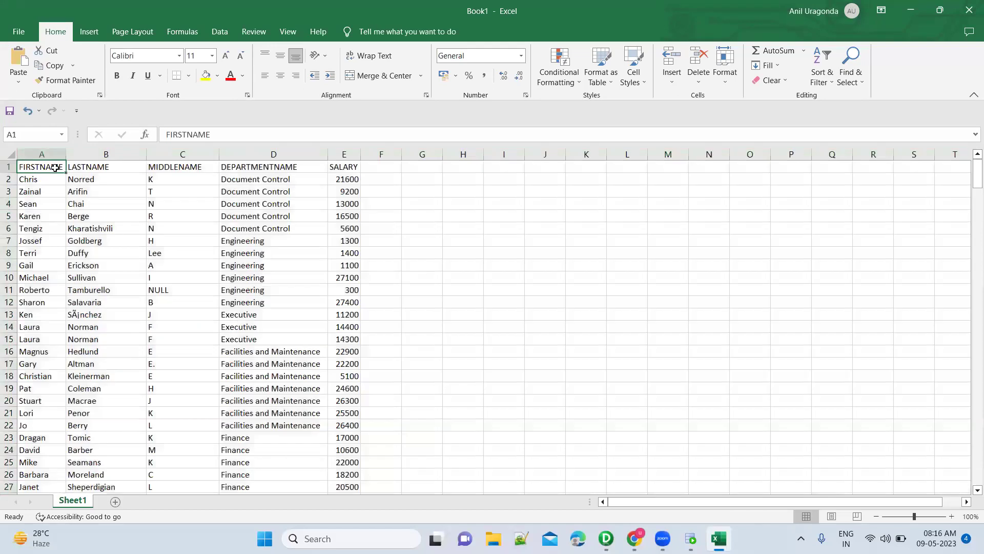
key("shift+Right")
key("shift+Right")
key("shift+Right")
key("shift+Right")
key("ctrl+b")
Fill Document Control light grey, Engineering light blue-grey, Executive light orange, Facilities and Maintenance grey.
left_click(47, 181)
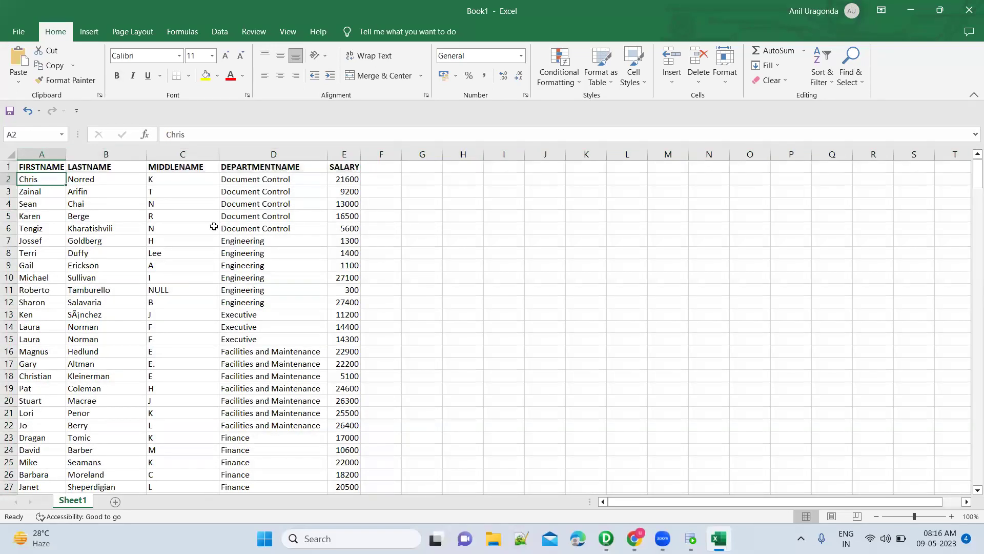
left_click(348, 228, "shift")
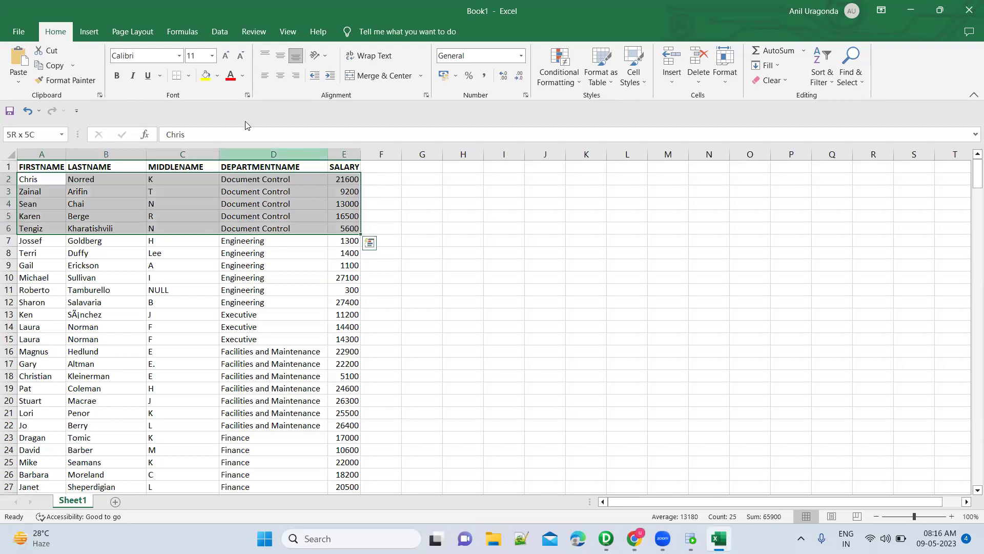
left_click(218, 76)
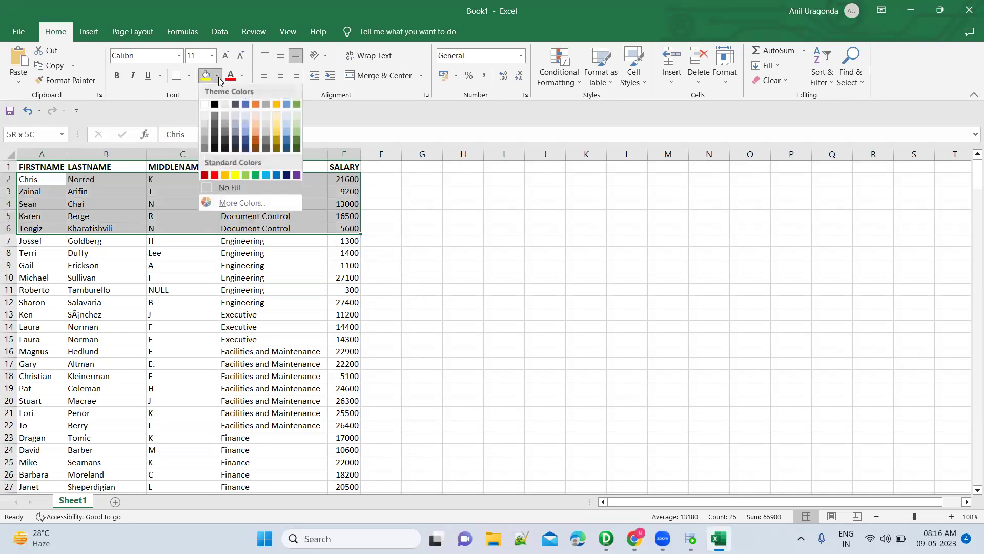
left_click(224, 105)
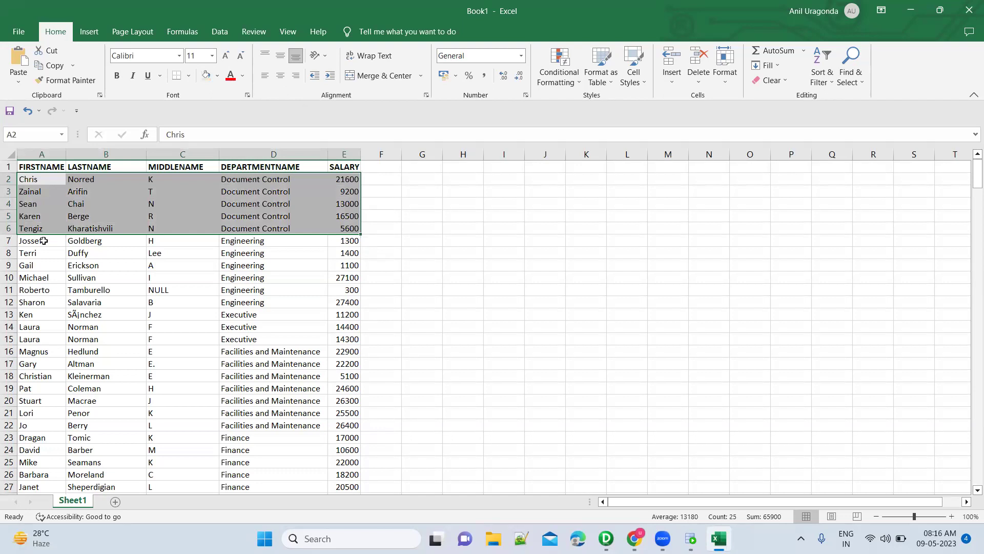
left_click(41, 240)
left_click_drag(141, 273, 344, 305)
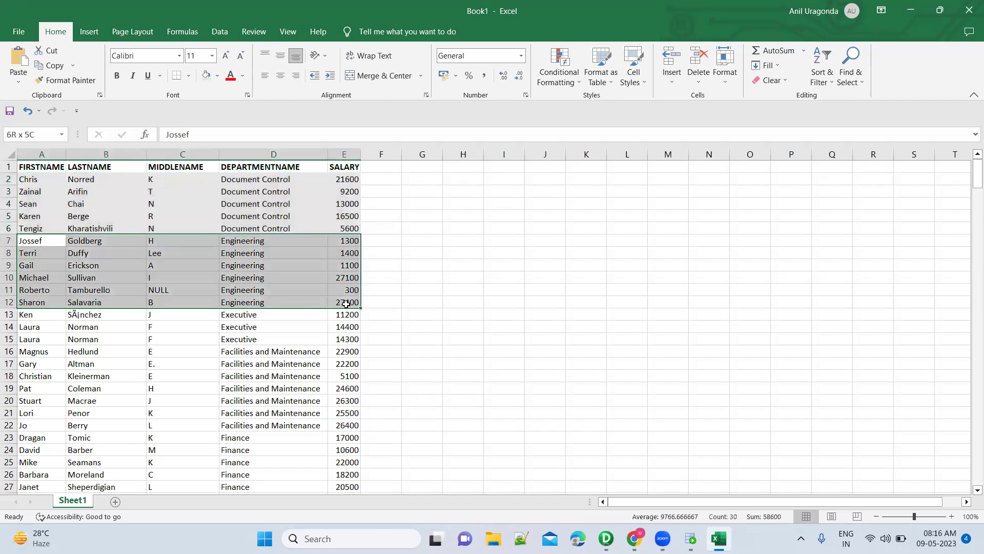
left_click(218, 76)
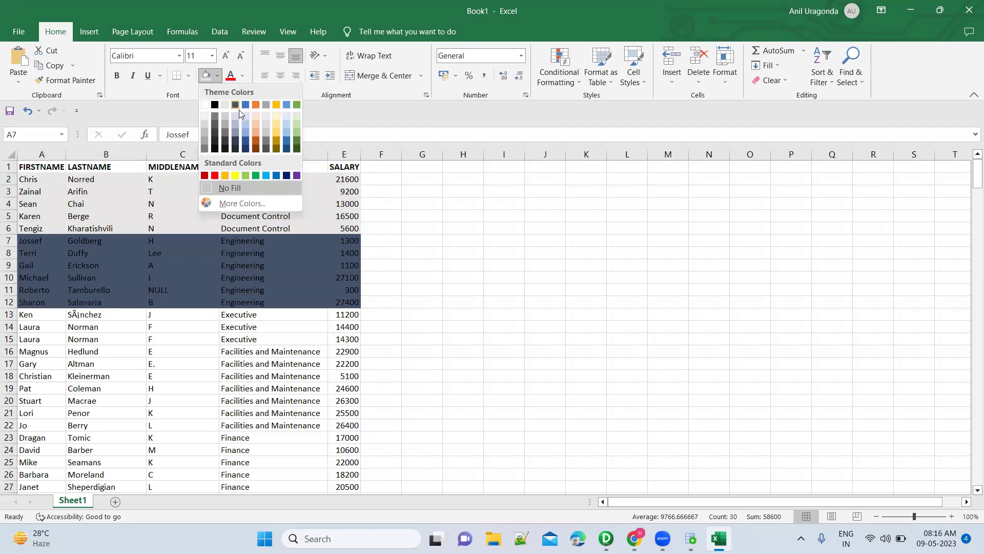
left_click(236, 114)
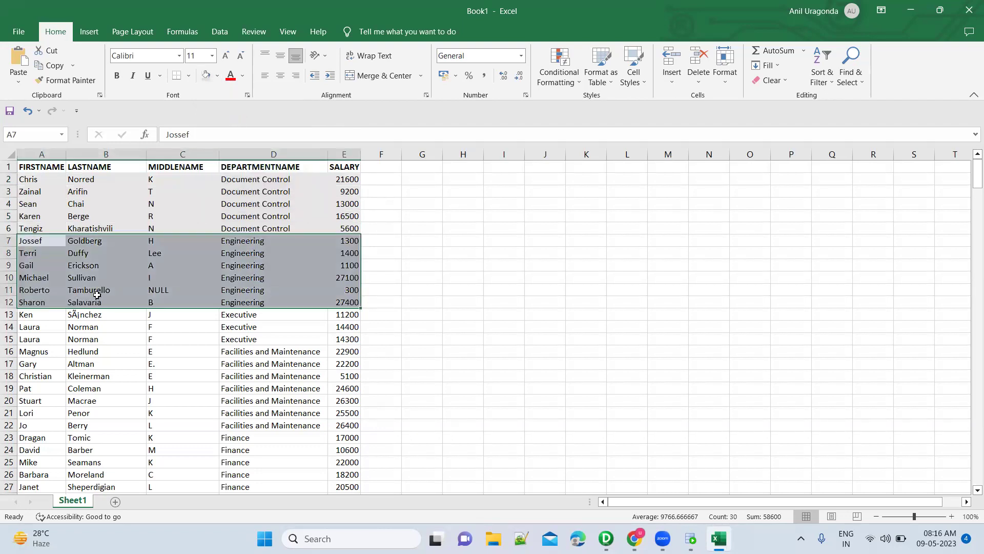
left_click_drag(35, 315, 338, 339)
left_click(217, 75)
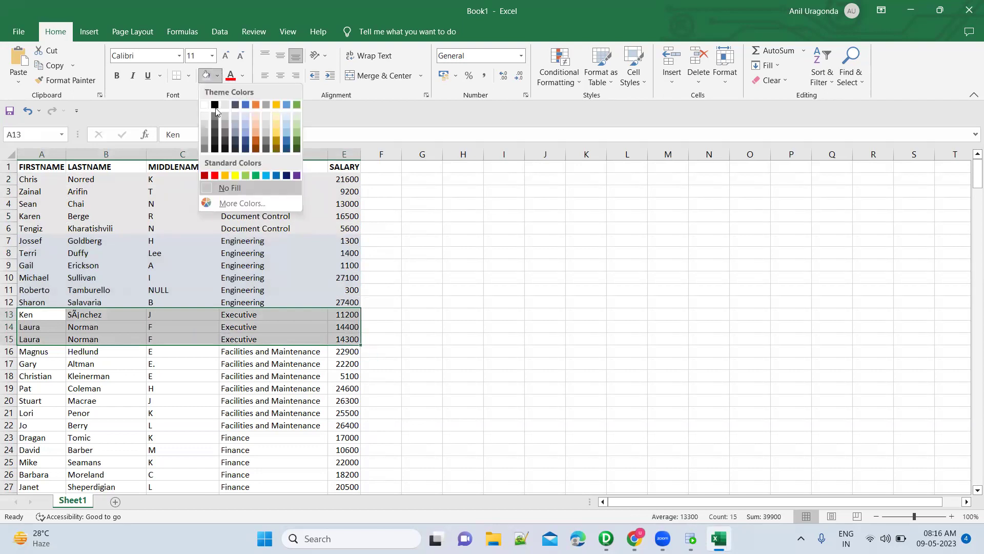
left_click(256, 119)
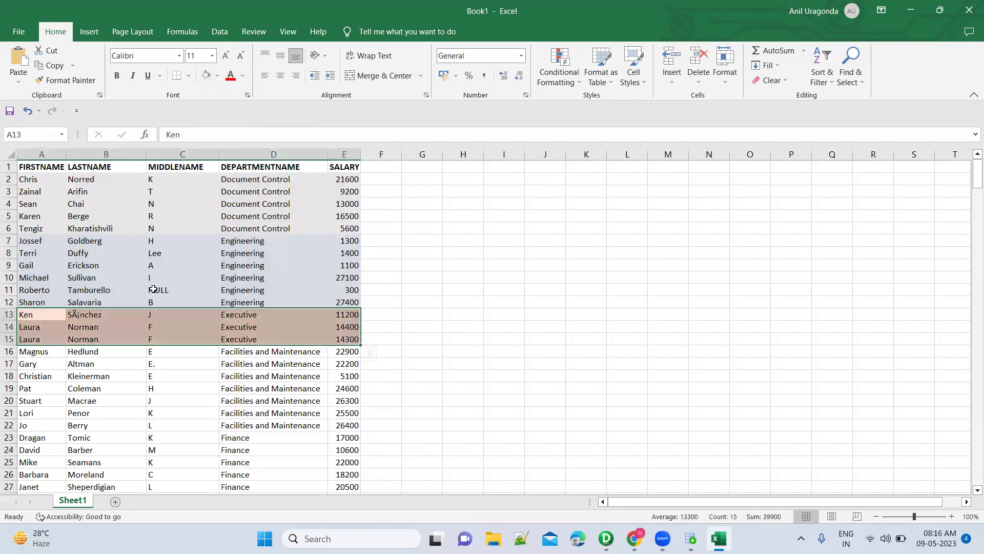
left_click_drag(322, 422, 341, 424)
left_click(218, 78)
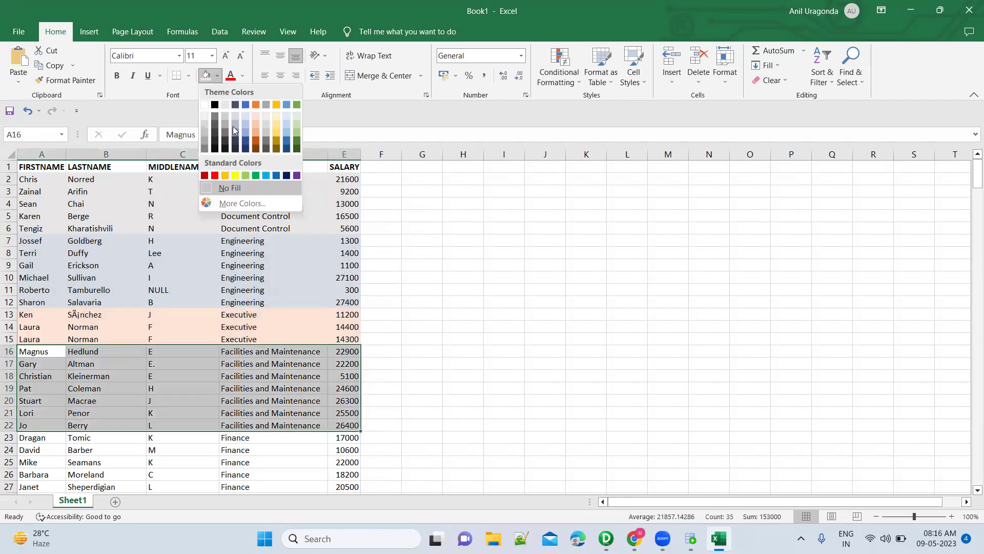
left_click(266, 127)
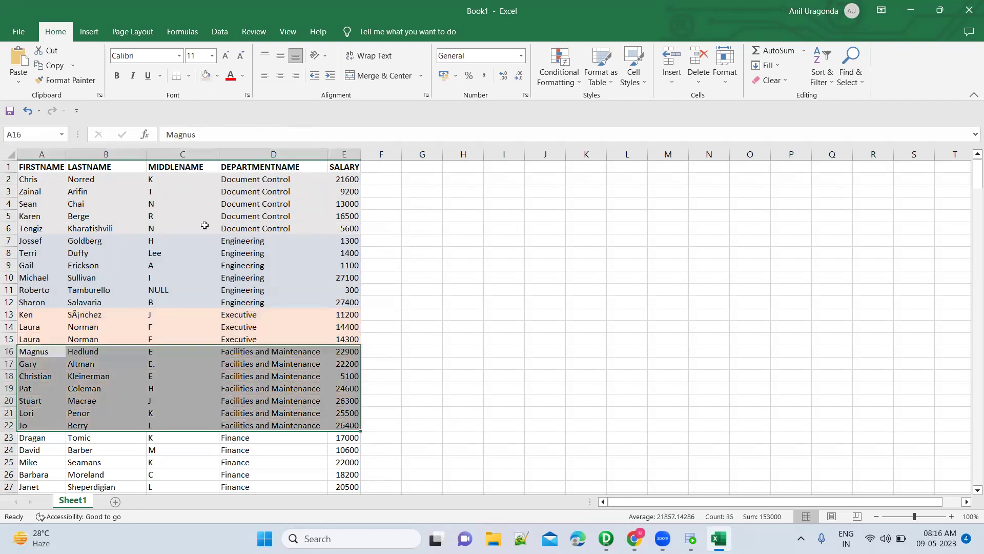
Fill Finance light gold, Human Resources light blue, Information Services light green, Marketing blue-grey.
scroll(222, 313, "down", 2)
scroll(83, 301, "down", 2)
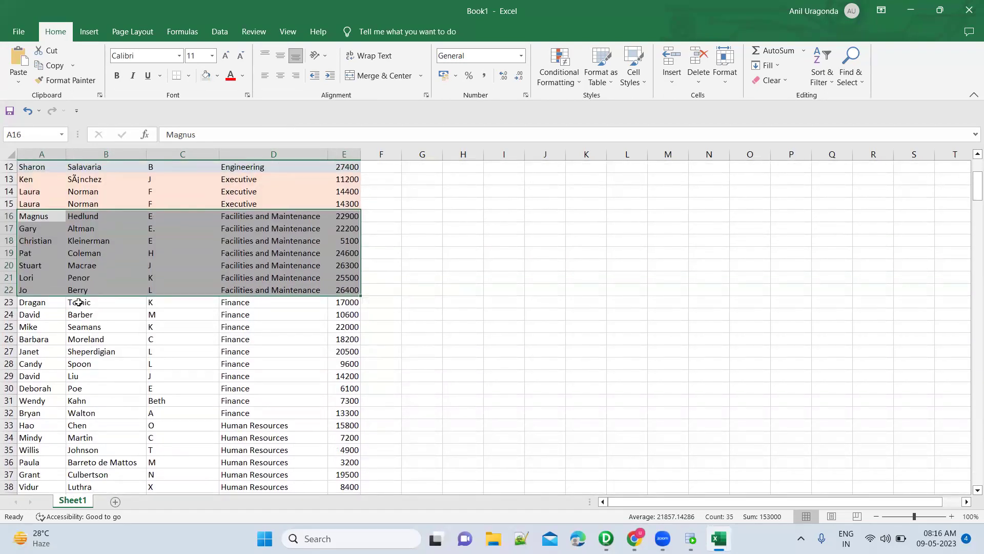
left_click_drag(52, 301, 337, 414)
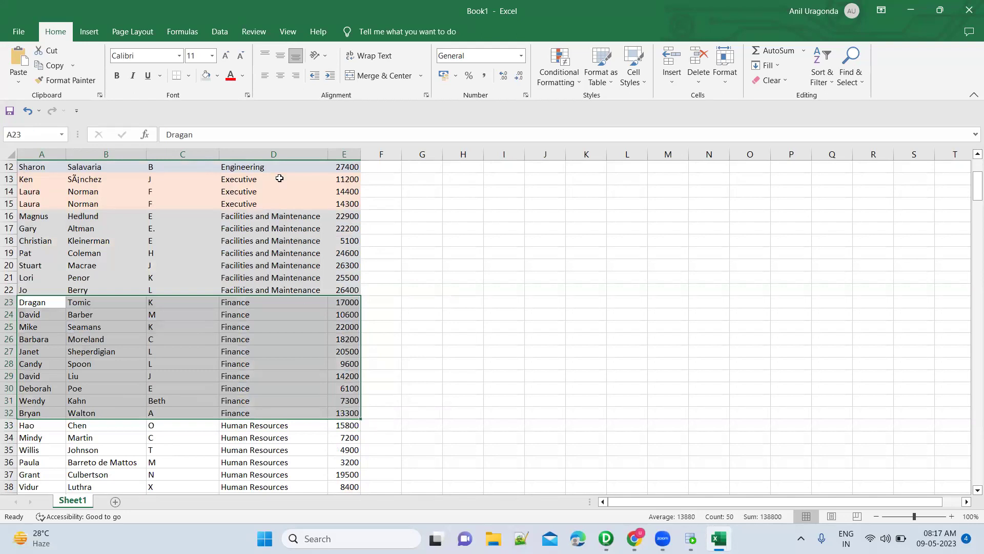
left_click(217, 76)
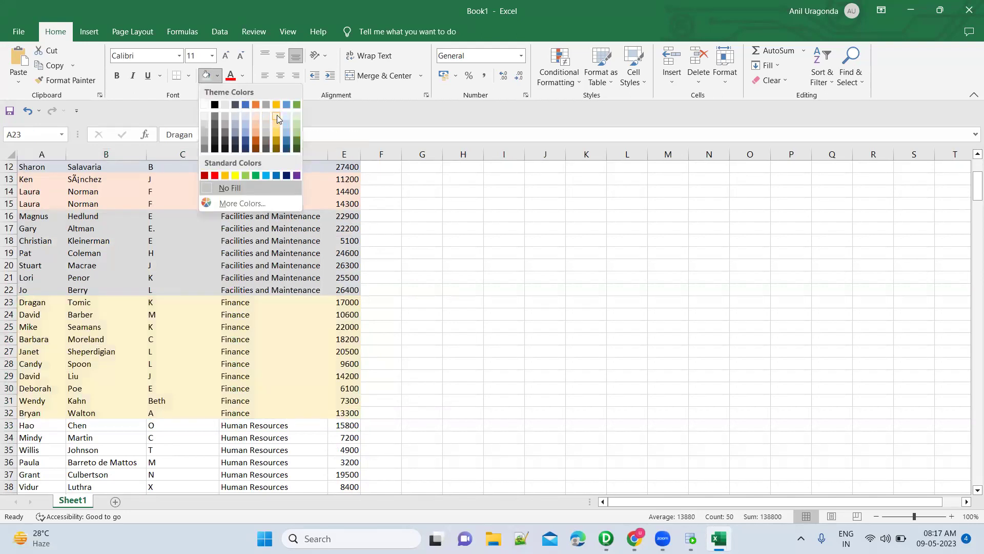
left_click(277, 115)
scroll(154, 359, "down", 4)
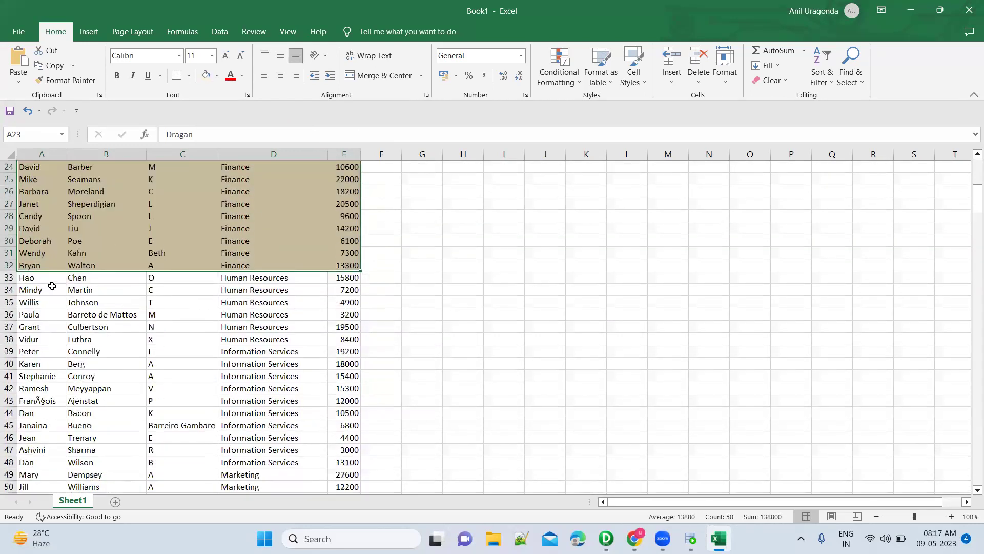
left_click_drag(45, 279, 354, 339)
left_click(219, 77)
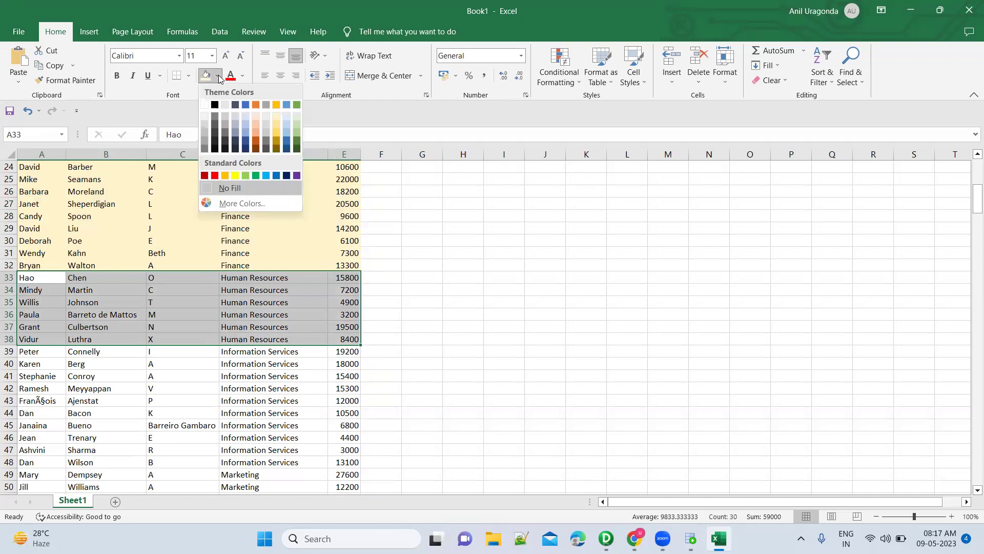
left_click(287, 116)
left_click_drag(38, 351, 345, 463)
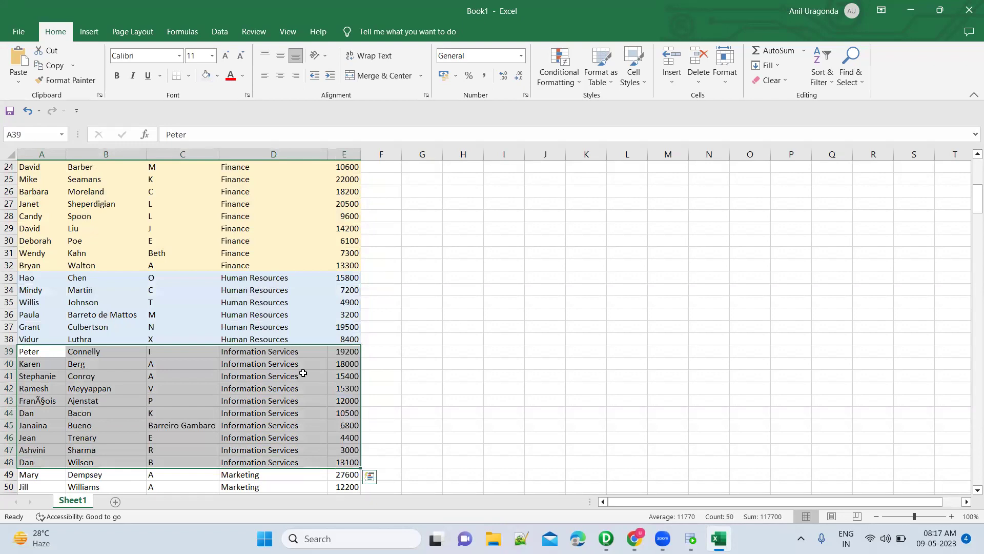
left_click(218, 75)
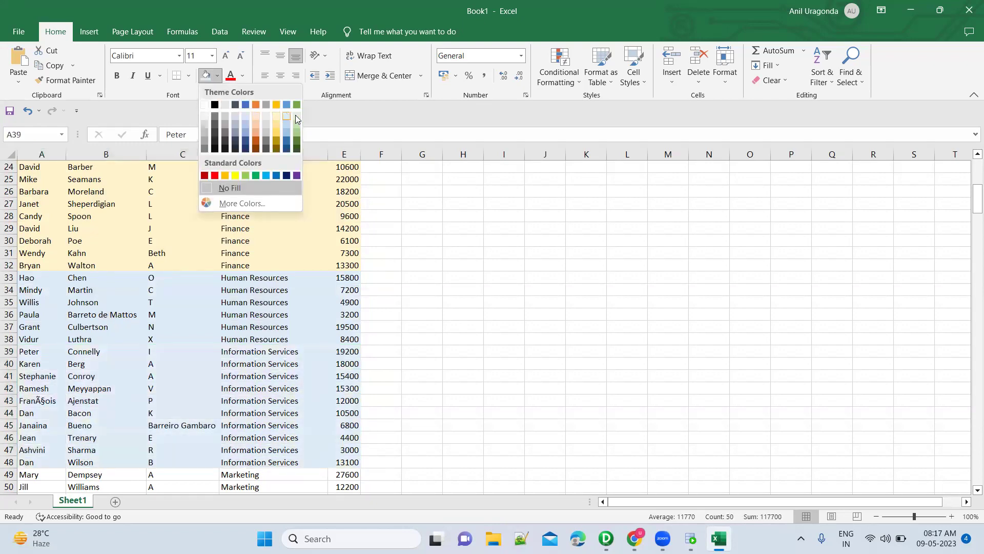
left_click(299, 115)
scroll(23, 302, "down", 5)
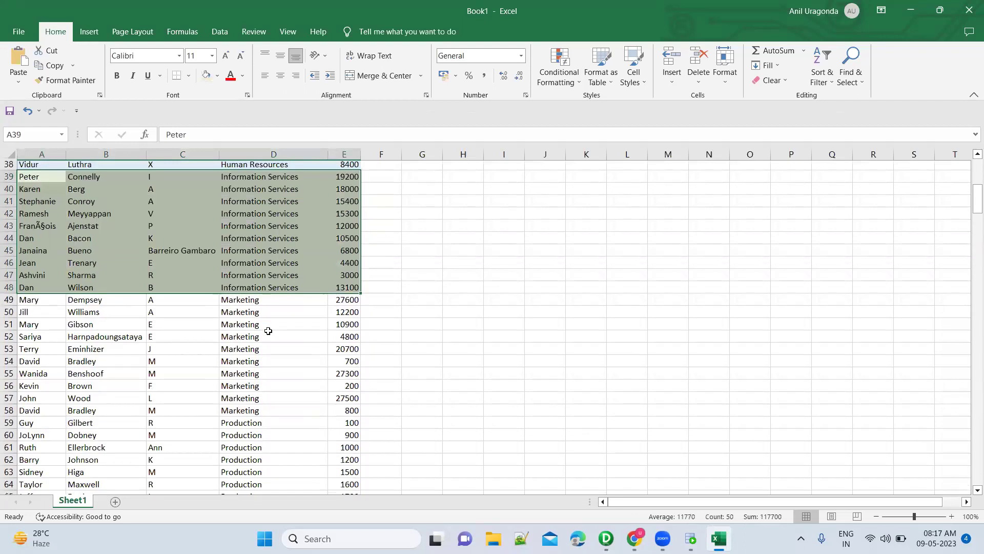
left_click_drag(30, 290, 353, 400)
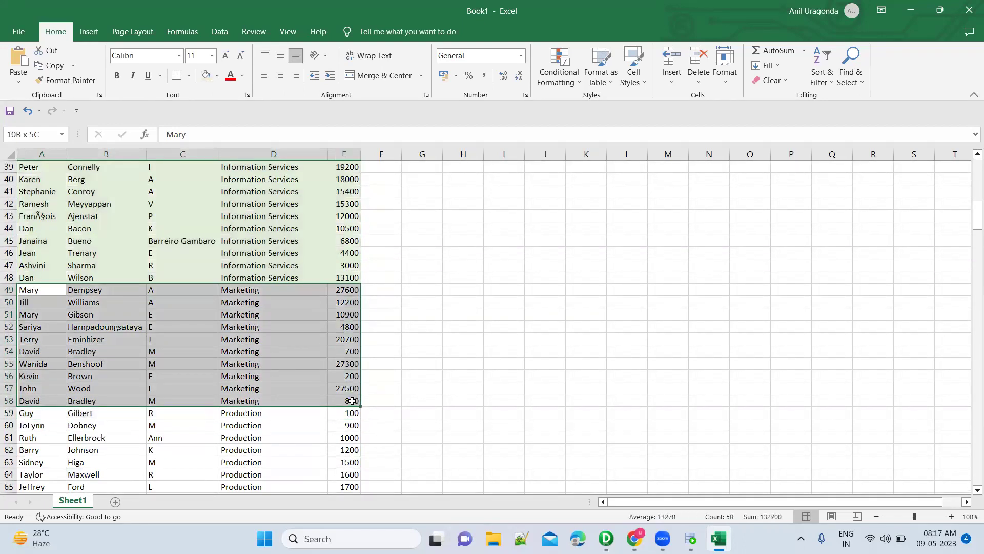
left_click(217, 77)
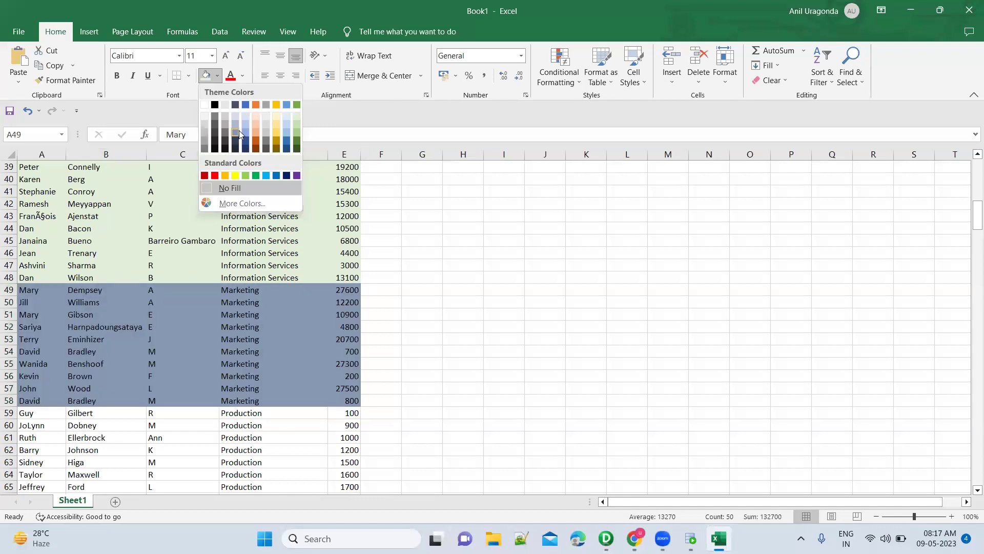
left_click(239, 130)
Fill the Production rows gold and the Production Control rows grey.
scroll(107, 210, "down", 7)
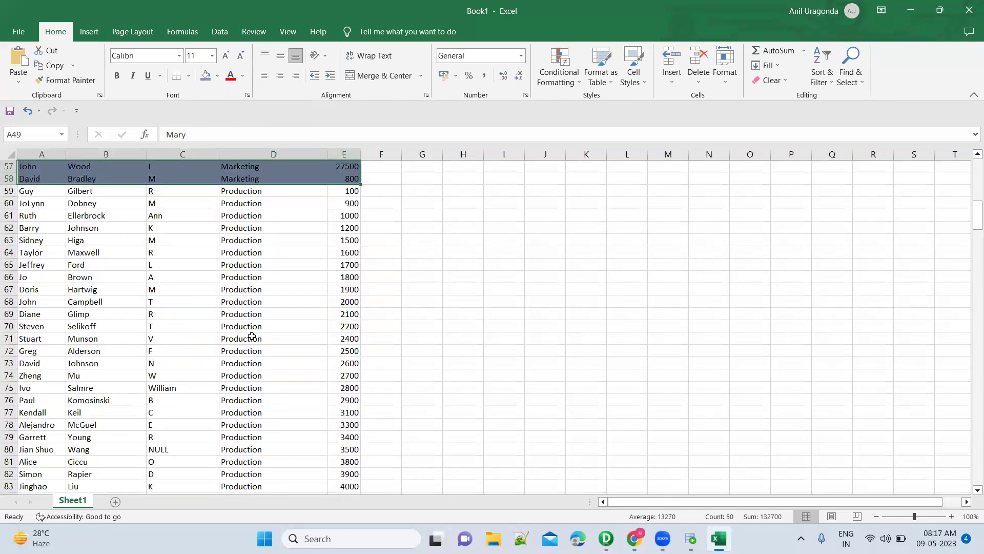
scroll(107, 210, "up", 2)
left_click_drag(45, 228, 335, 231)
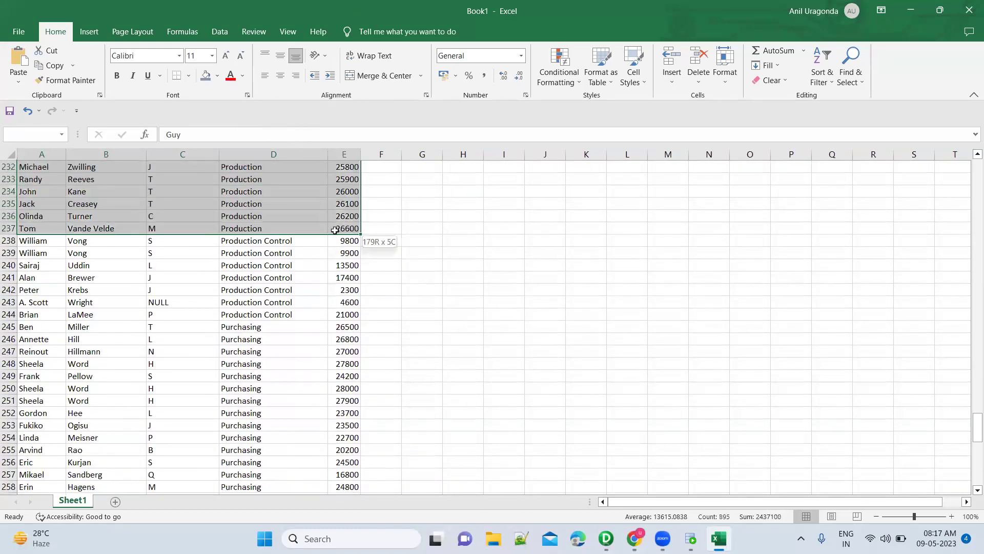
left_click(217, 75)
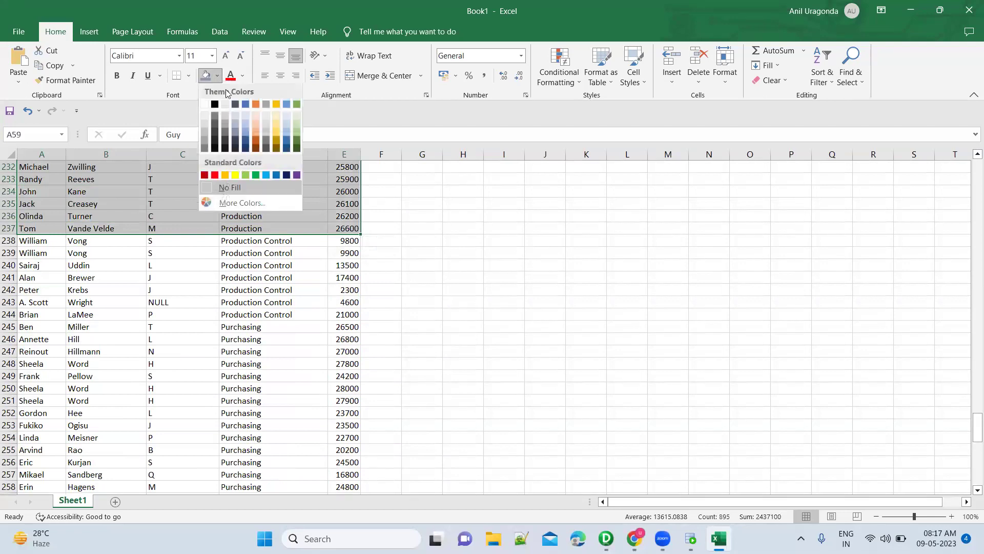
left_click(279, 121)
scroll(144, 361, "up", 20)
scroll(144, 361, "down", 20)
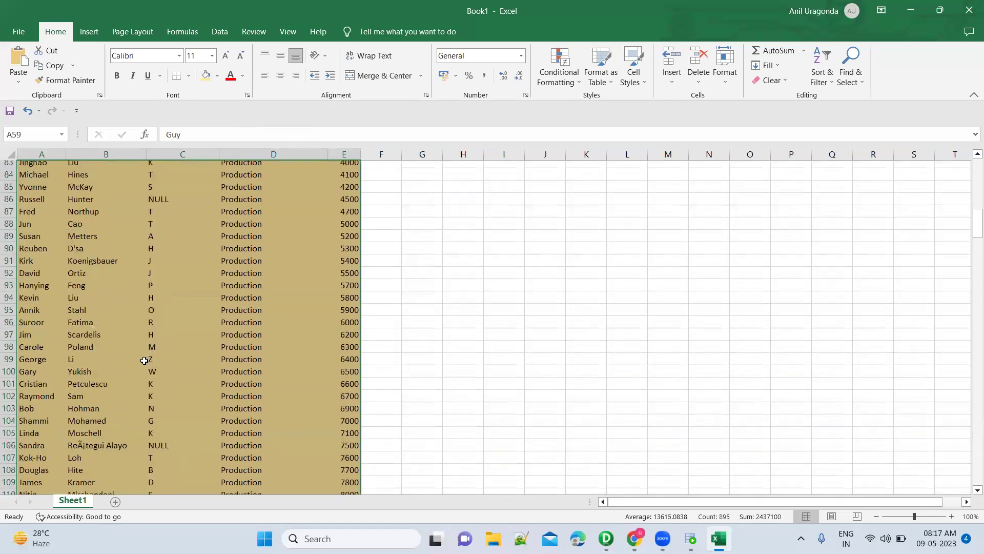
scroll(144, 360, "down", 20)
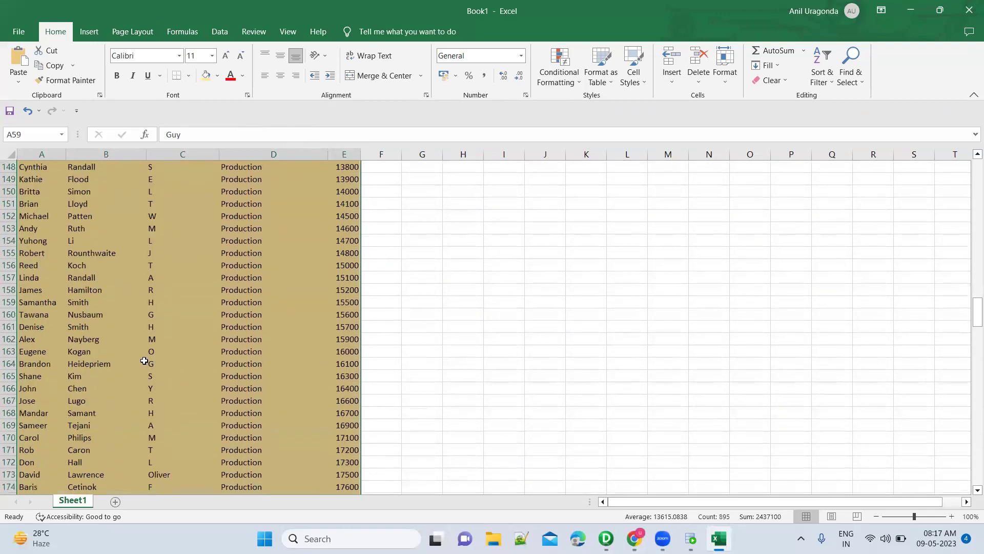
scroll(144, 361, "down", 12)
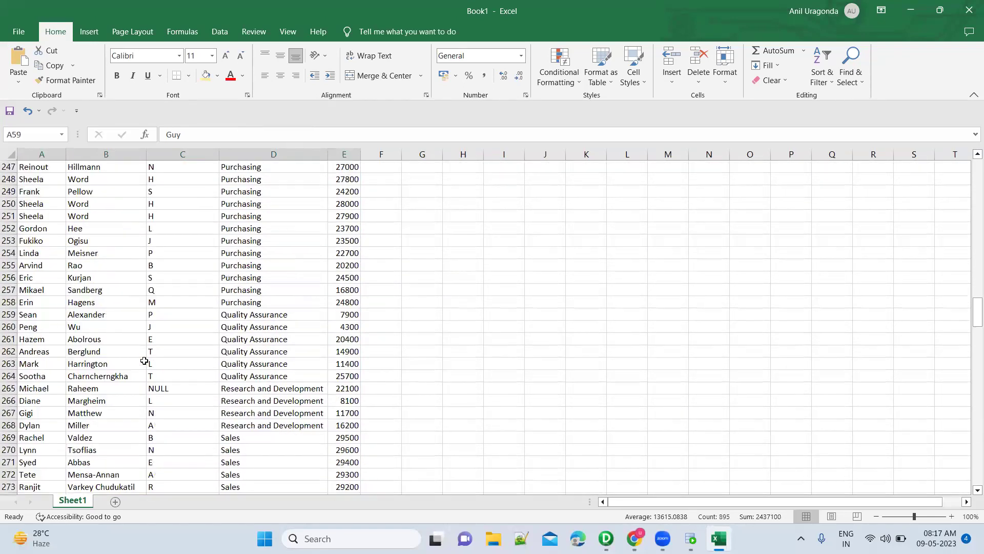
scroll(176, 360, "up", 4)
left_click_drag(41, 193, 335, 265)
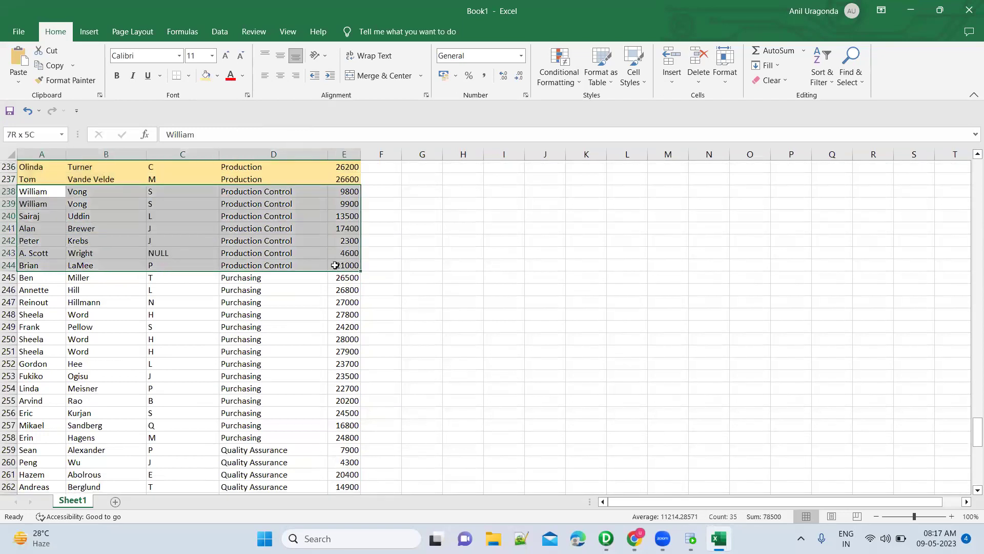
left_click(217, 75)
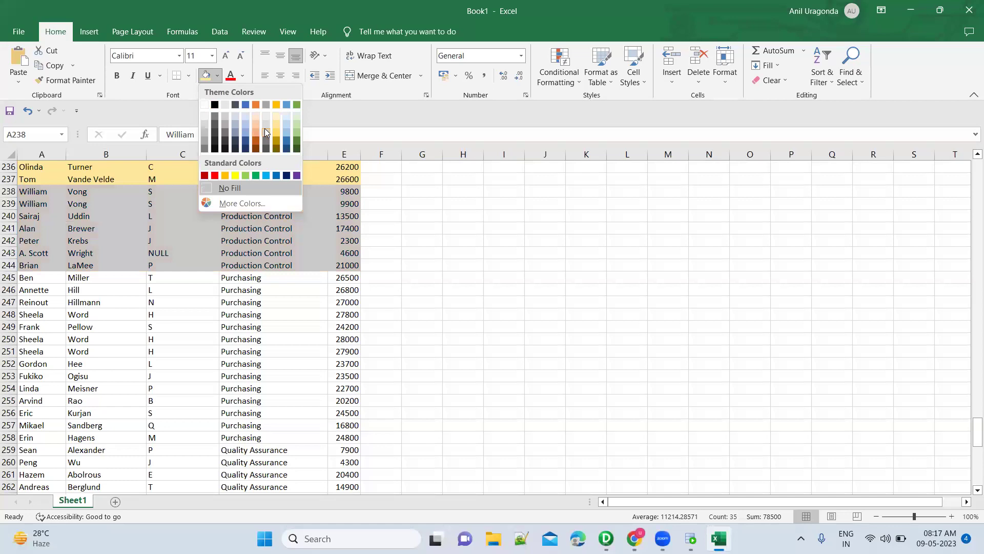
left_click(265, 129)
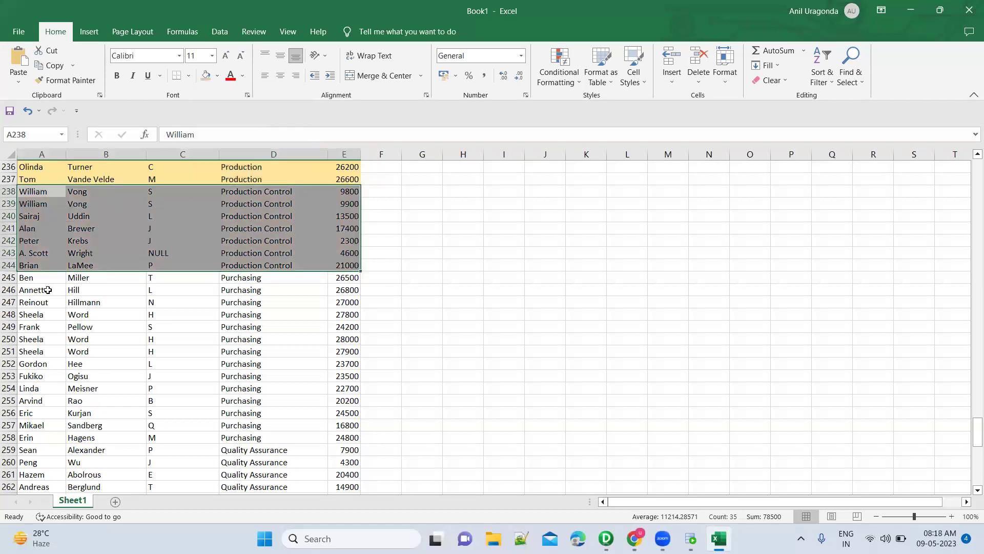
Fill Purchasing rows green, Quality Assurance blue-grey, and Research and Development gold.
left_click_drag(46, 280, 345, 439)
left_click(217, 75)
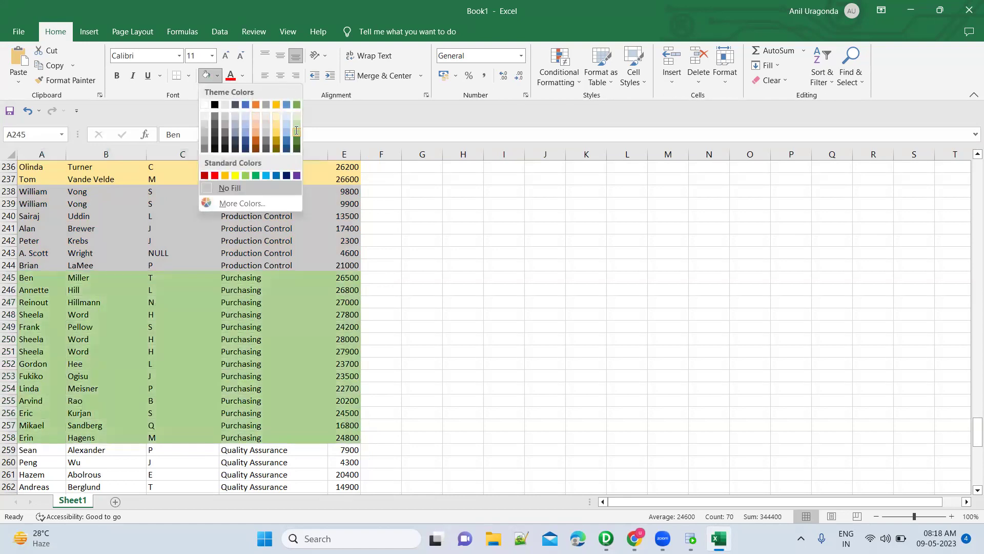
left_click(296, 128)
scroll(217, 342, "down", 5)
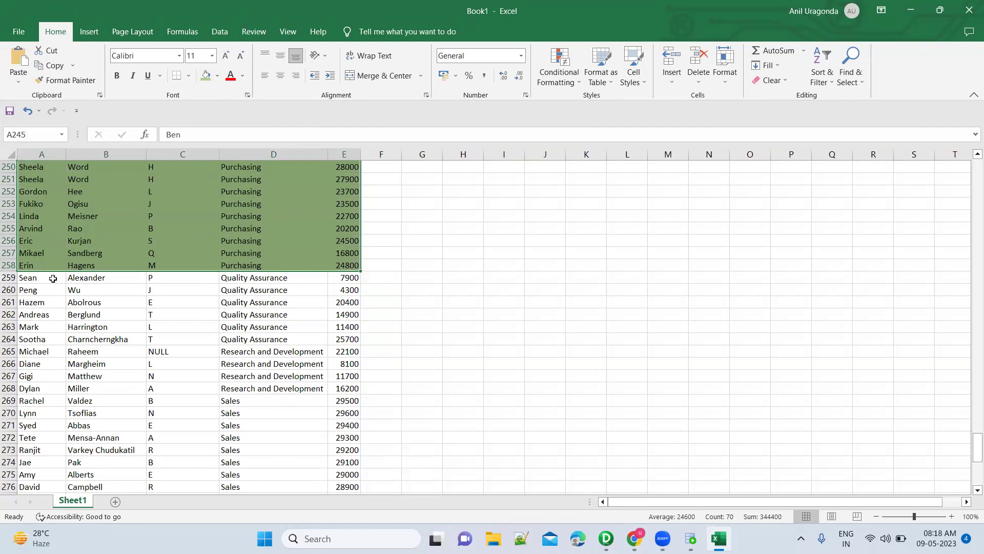
left_click_drag(53, 278, 328, 338)
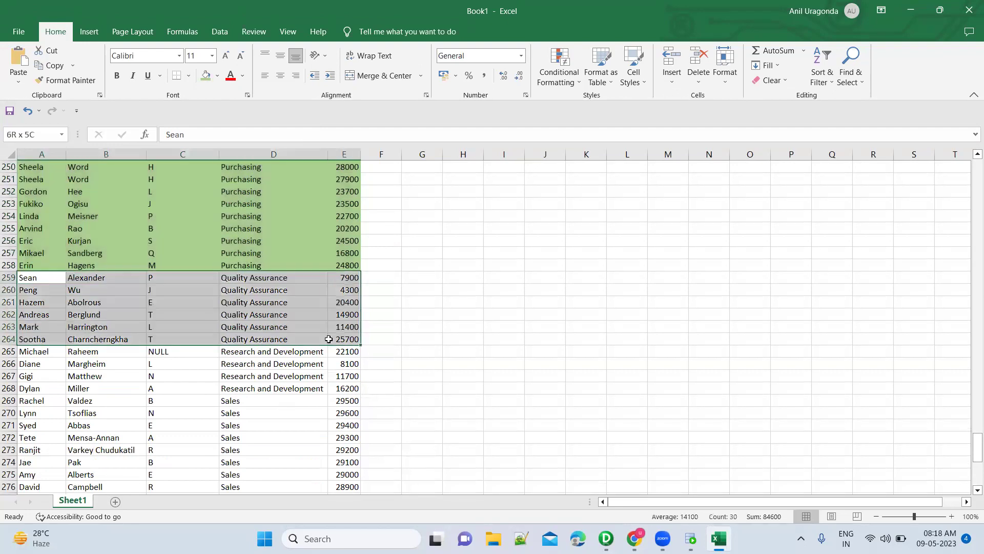
left_click(217, 76)
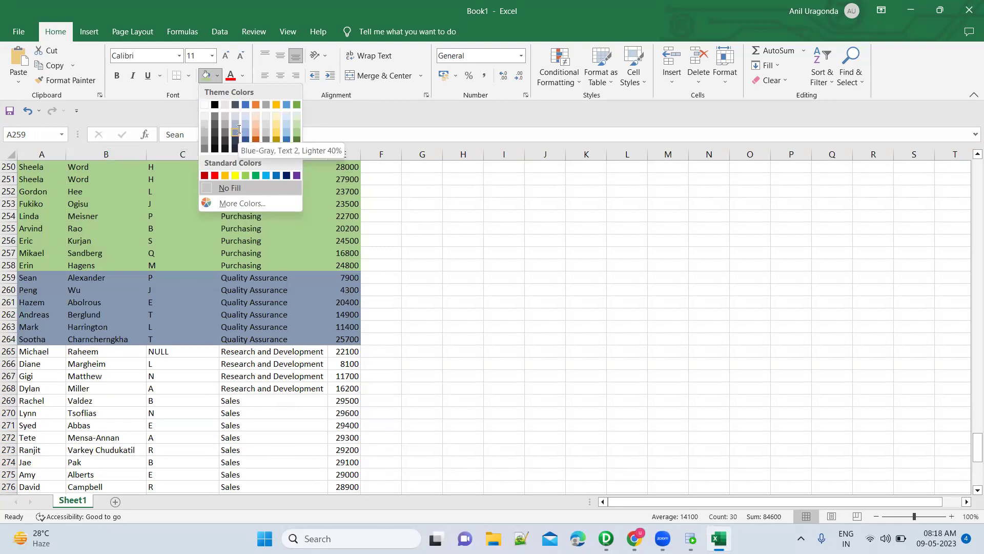
left_click(238, 132)
scroll(204, 323, "down", 3)
left_click_drag(38, 253, 341, 290)
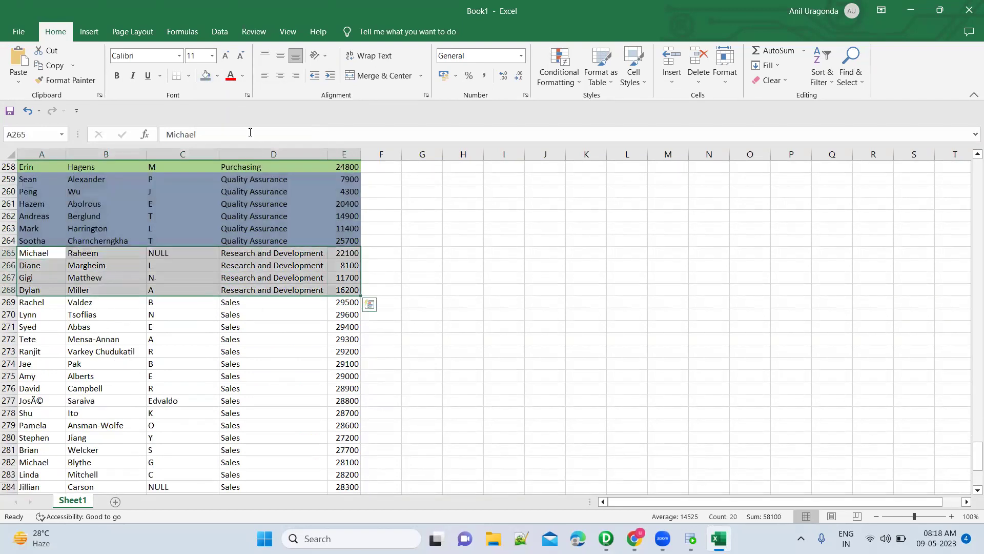
left_click(217, 76)
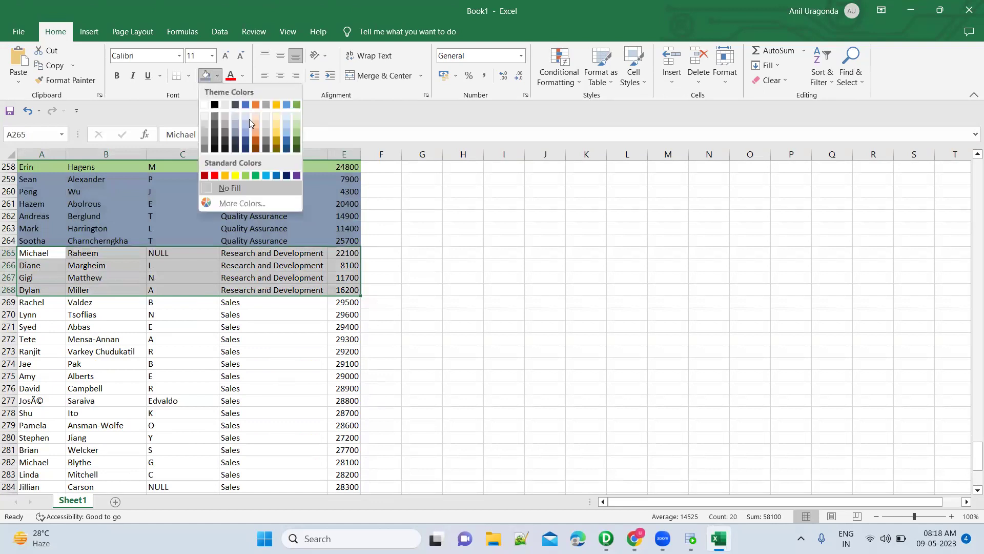
left_click(277, 134)
left_click_drag(51, 303, 356, 416)
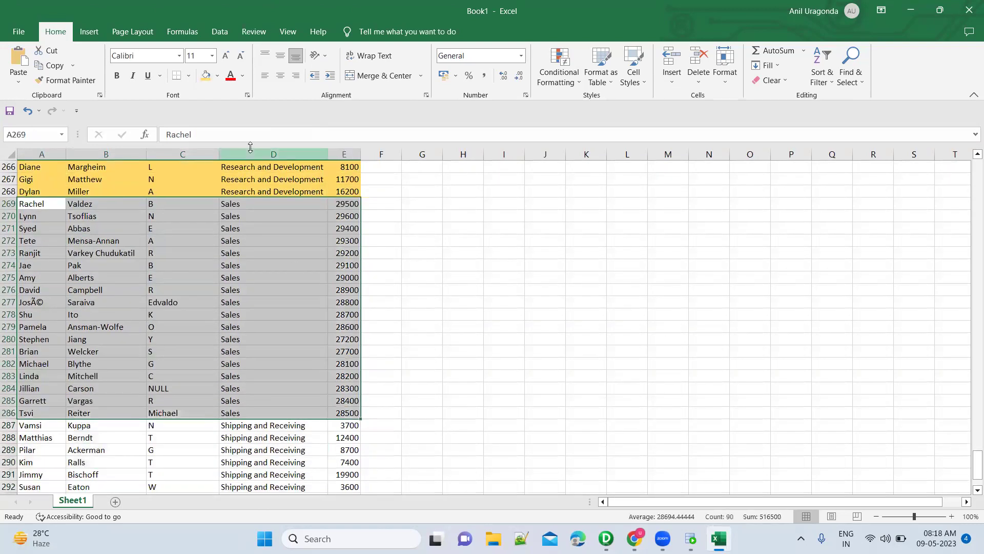
Fill Sales rows orange, Shipping and Receiving light gold, and Tool Design light blue.
left_click(218, 76)
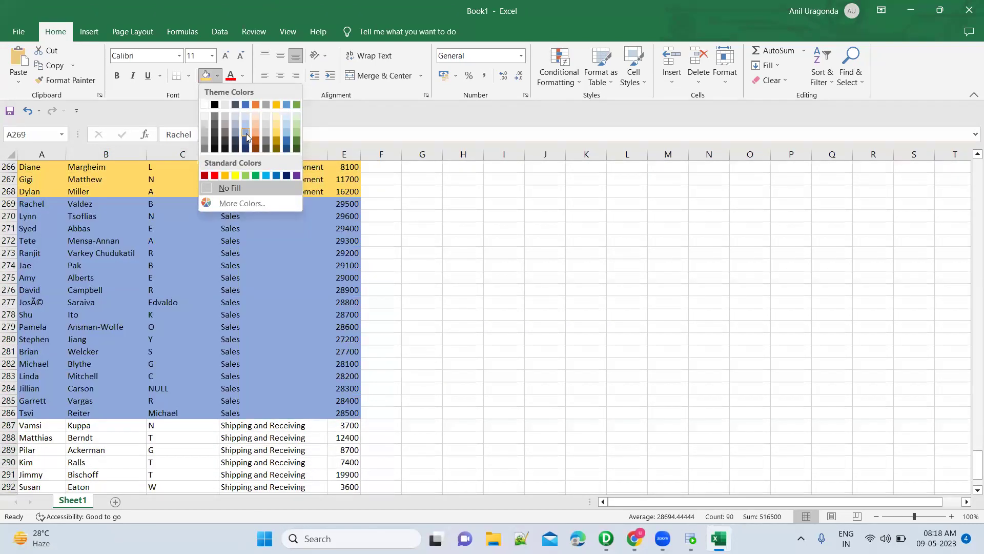
left_click(256, 133)
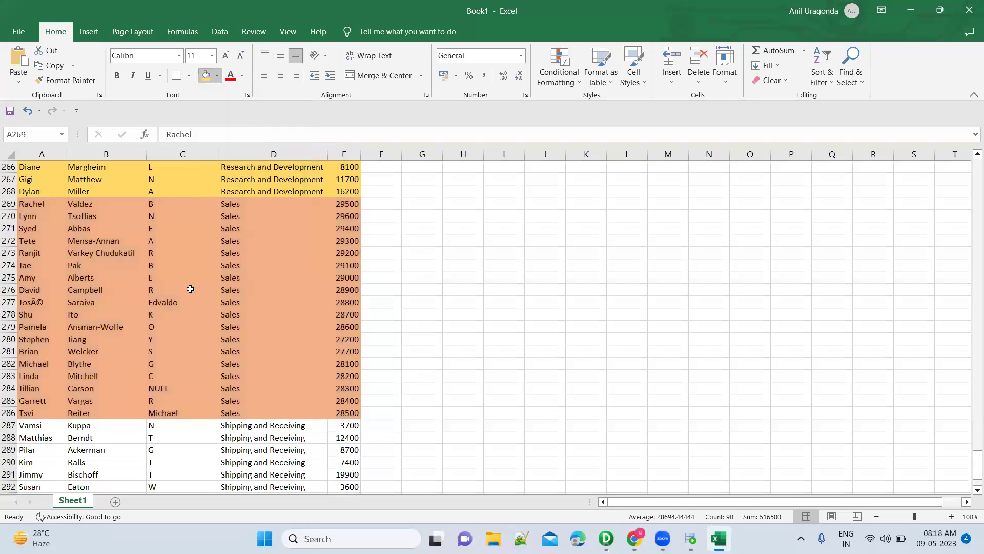
scroll(203, 336, "down", 4)
left_click_drag(54, 281, 341, 339)
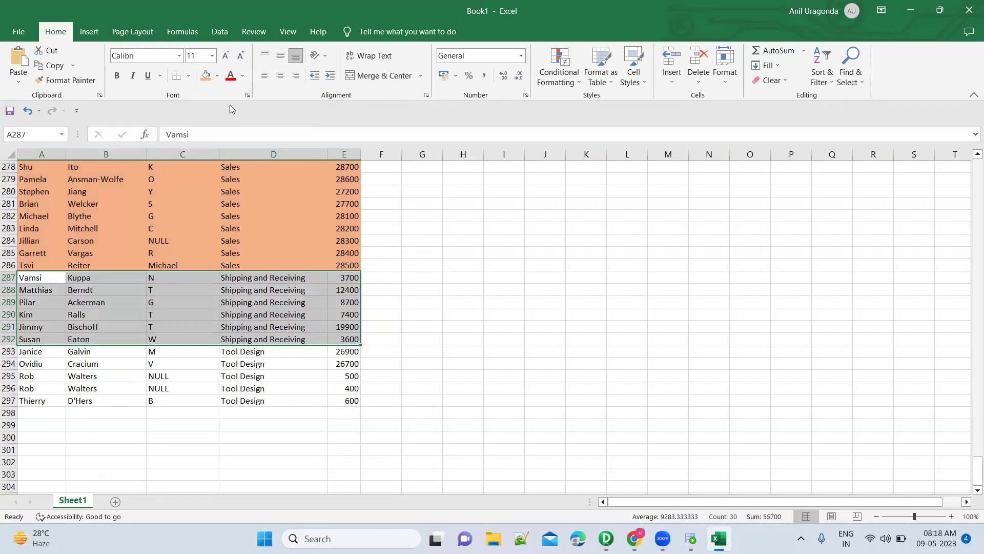
left_click(217, 77)
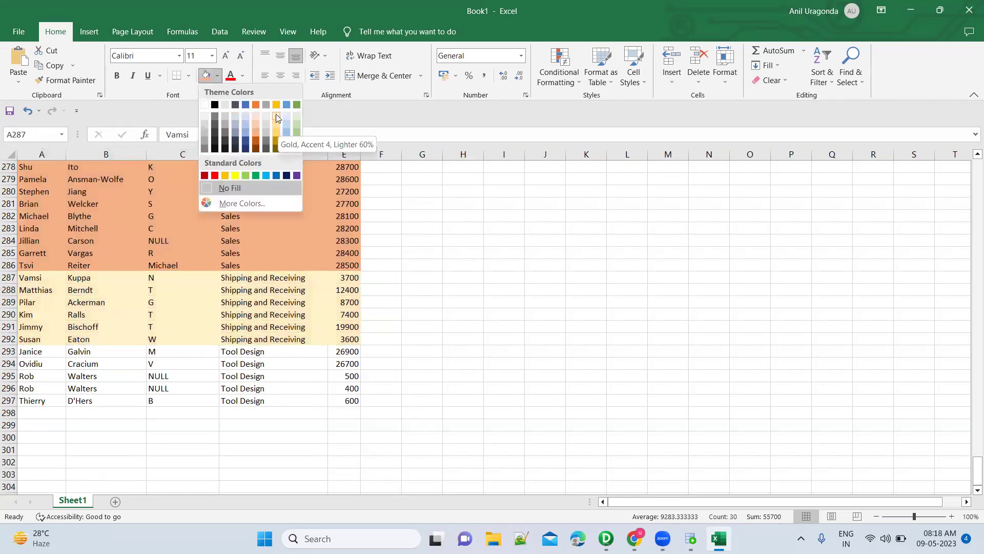
left_click(276, 124)
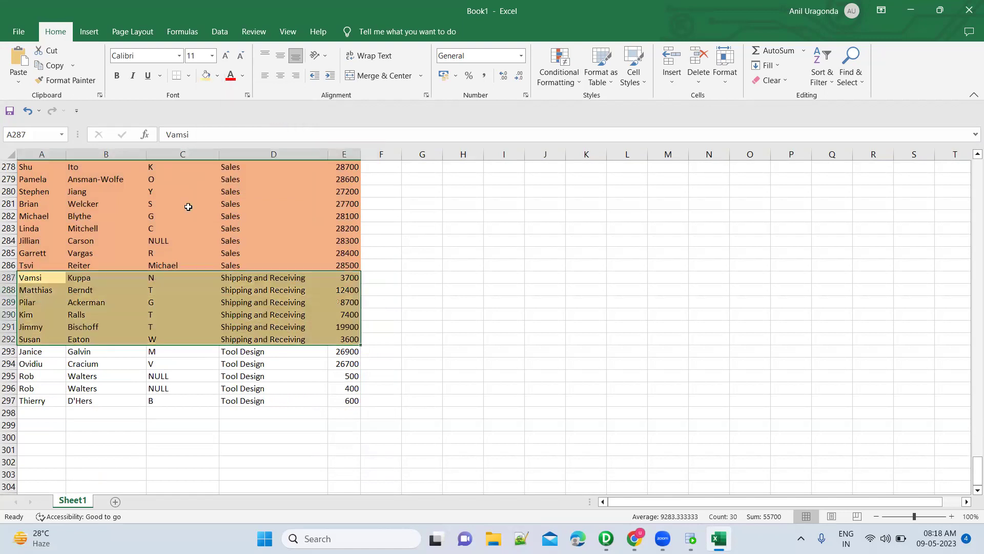
left_click(51, 351)
left_click_drag(268, 384, 336, 400)
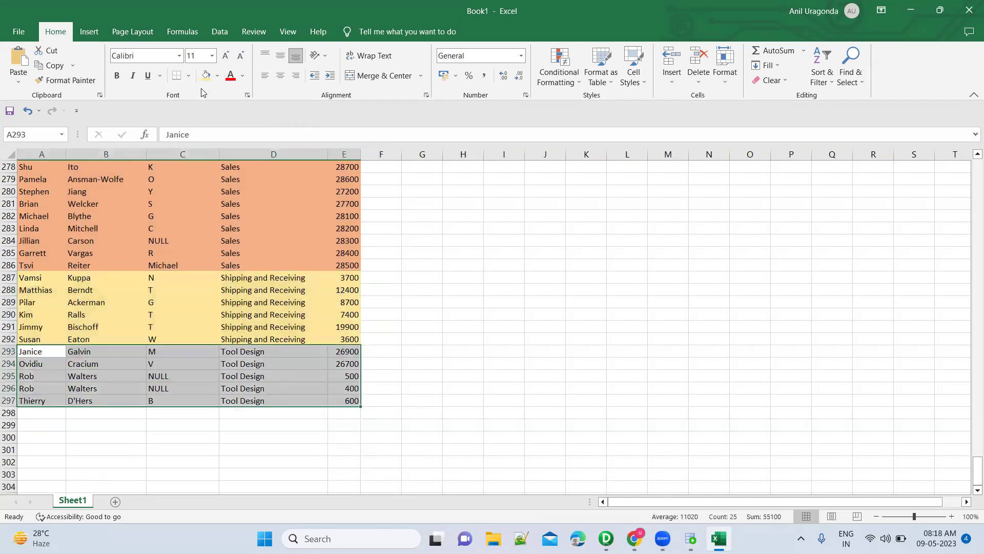
left_click(217, 76)
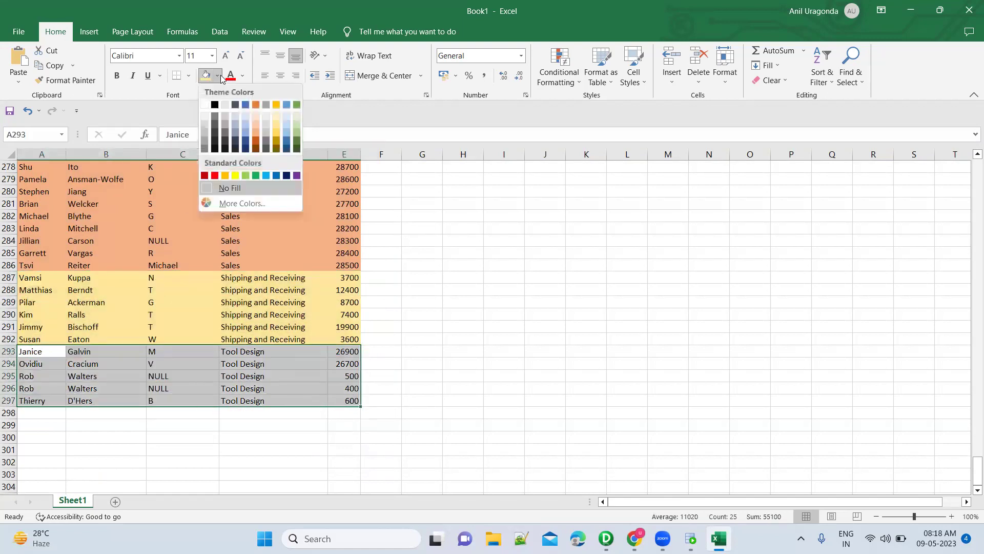
left_click(289, 135)
left_click(342, 253)
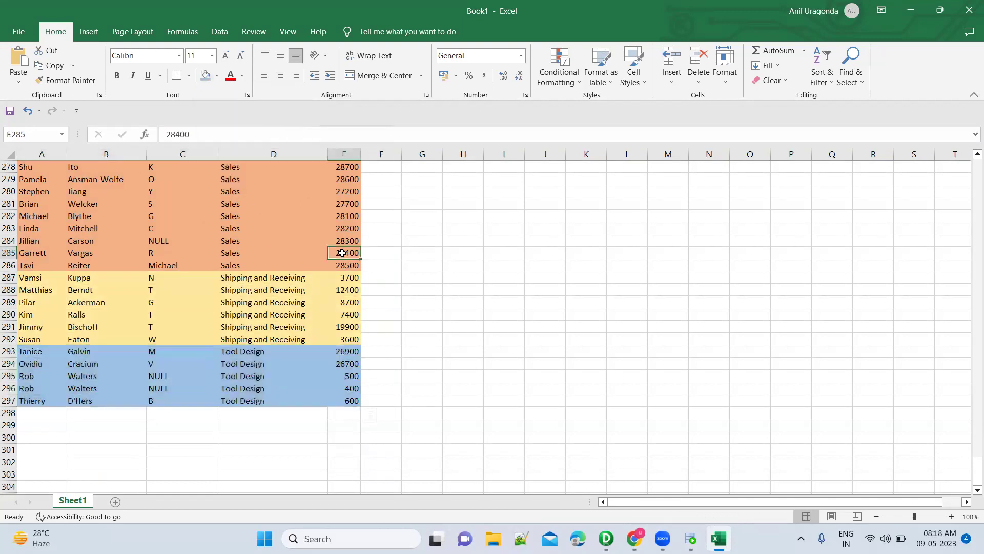
scroll(342, 254, "up", 20)
scroll(342, 253, "up", 20)
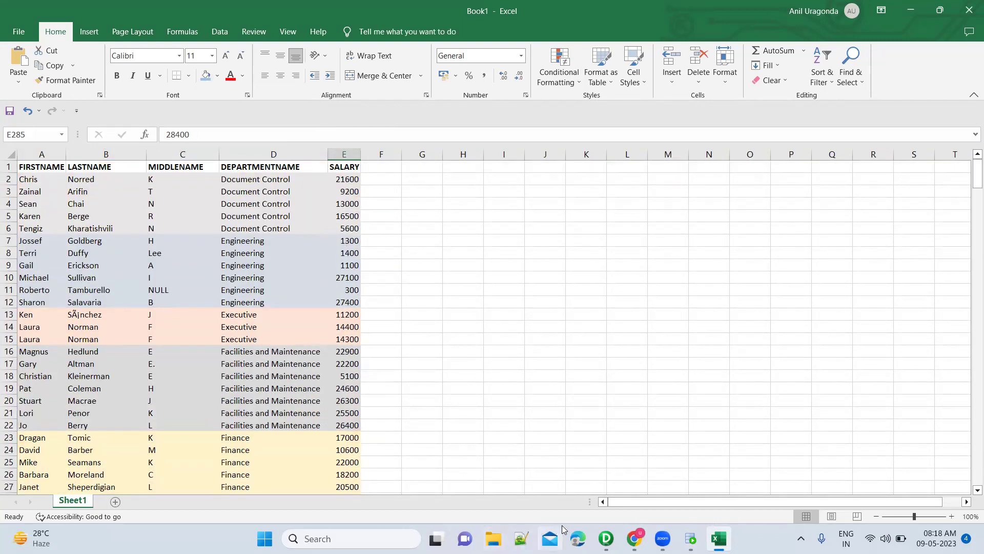
Select the maximum-salary query in SQL Developer, then return to the Excel employee data.
left_click(691, 538)
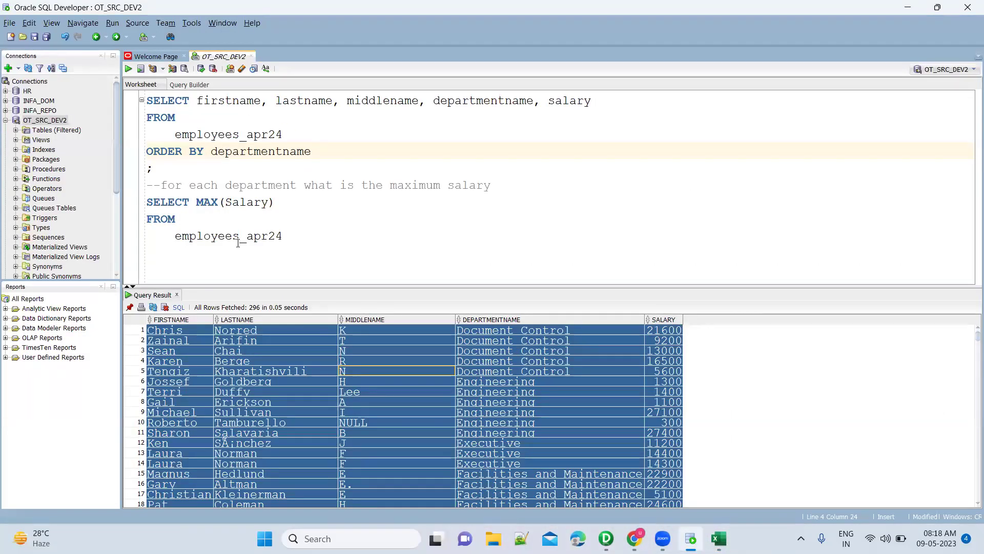
left_click_drag(295, 236, 137, 206)
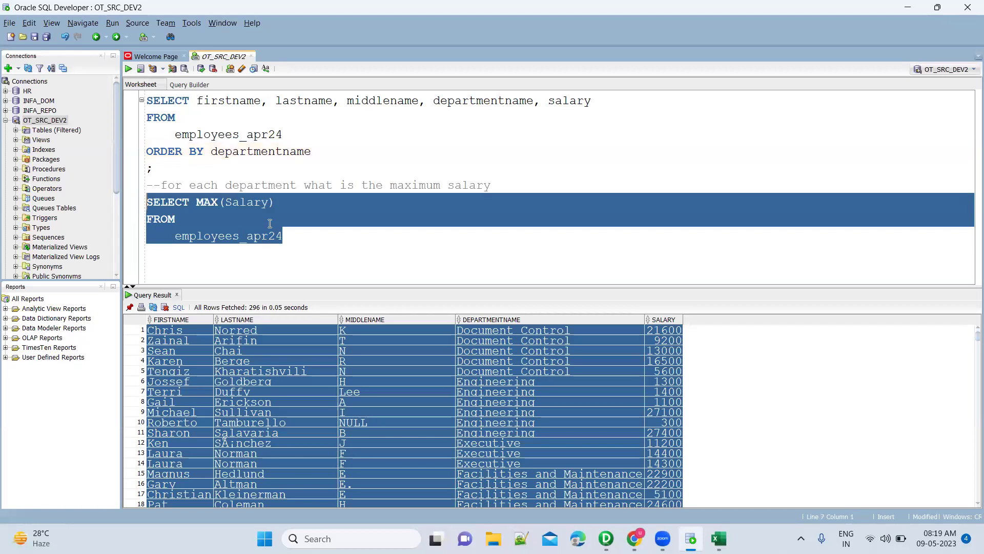
key("alt+Tab")
left_click(48, 176)
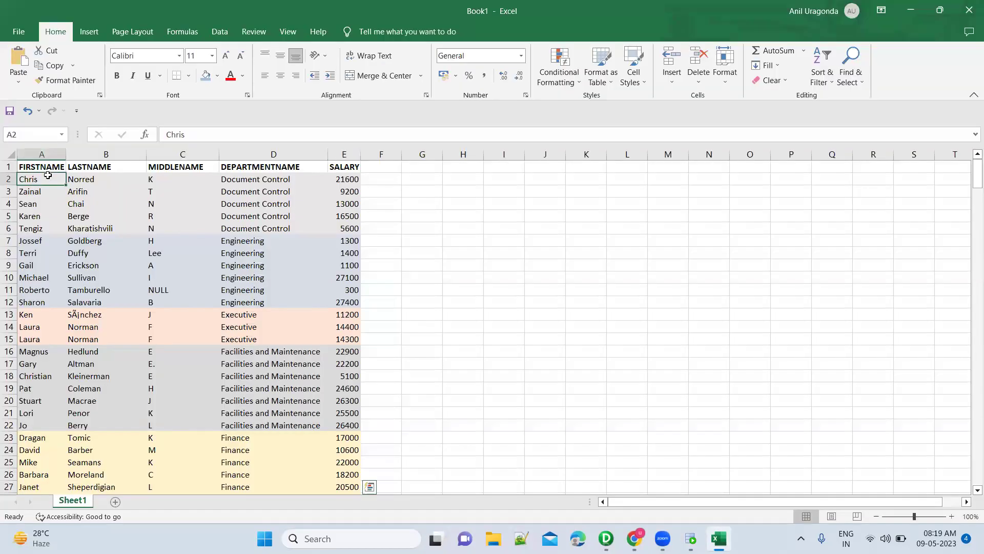
Turn on filters for the employee table headers.
key("ctrl+a")
scroll(237, 351, "down", 20)
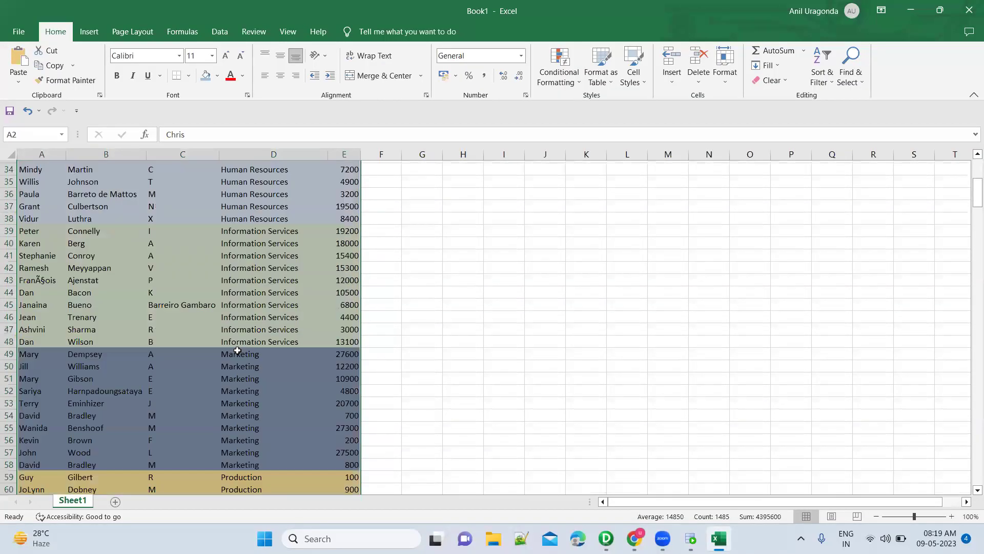
scroll(237, 350, "down", 3)
scroll(235, 340, "up", 20)
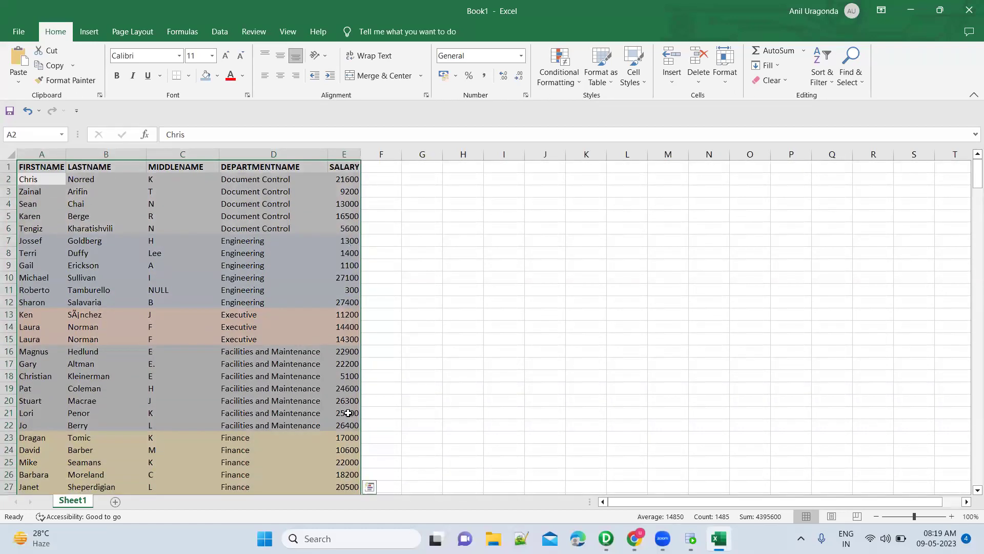
left_click(347, 226)
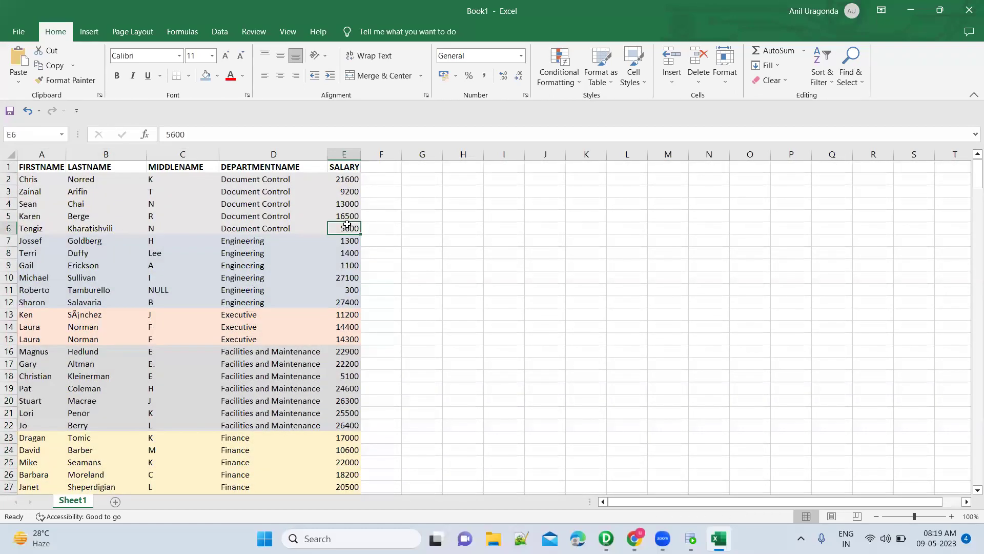
left_click(348, 165)
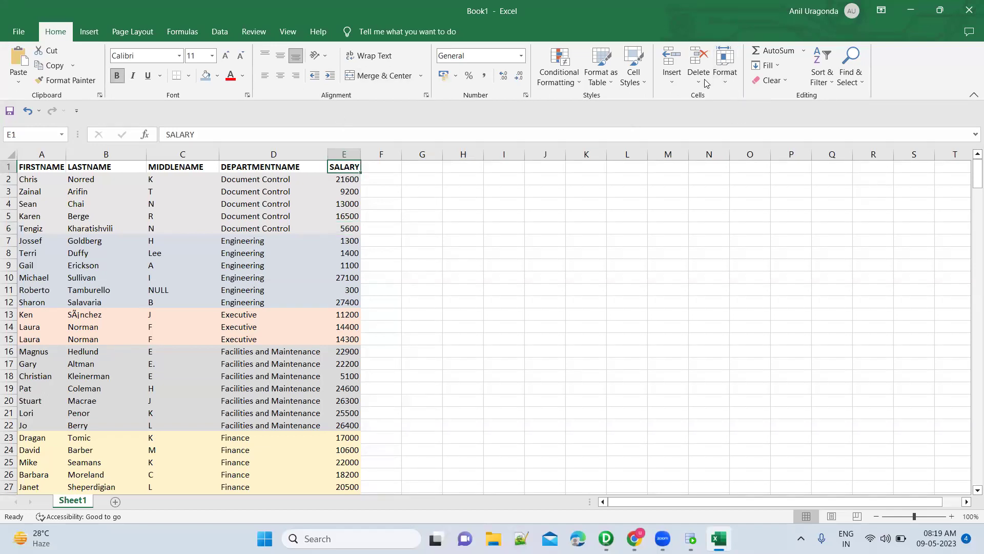
left_click(822, 72)
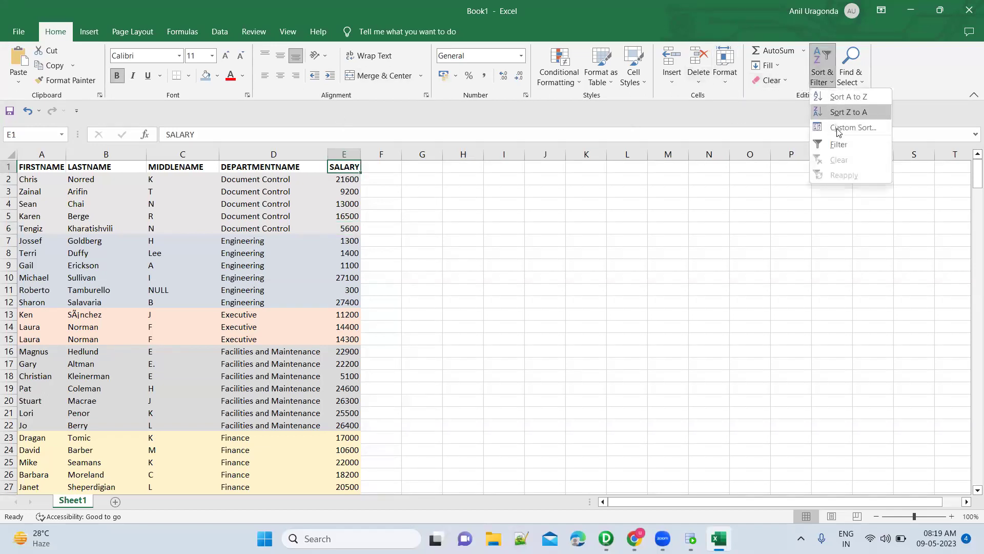
left_click(840, 145)
Check that the SALARY filter list's highest value is 29600, leaving the data unfiltered.
left_click(356, 167)
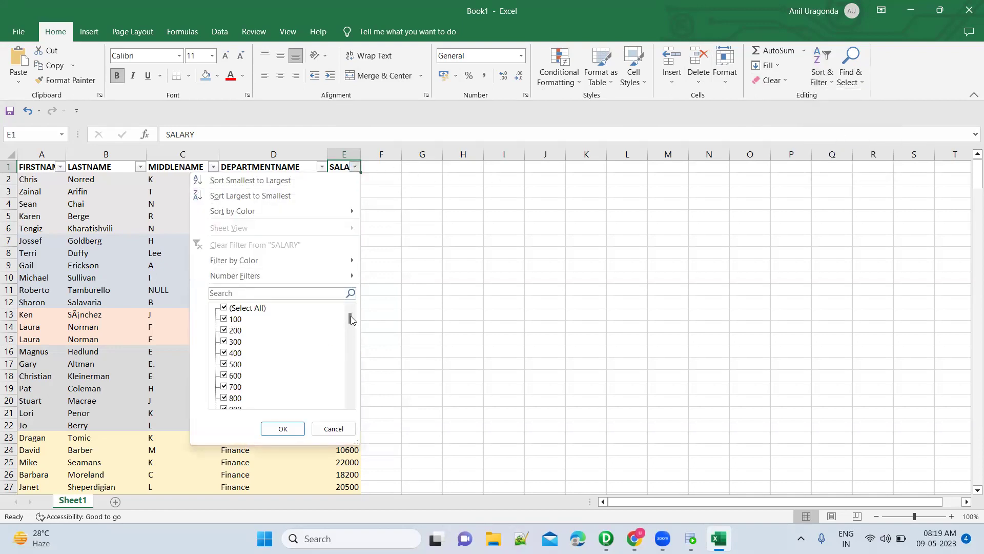
left_click_drag(352, 320, 357, 402)
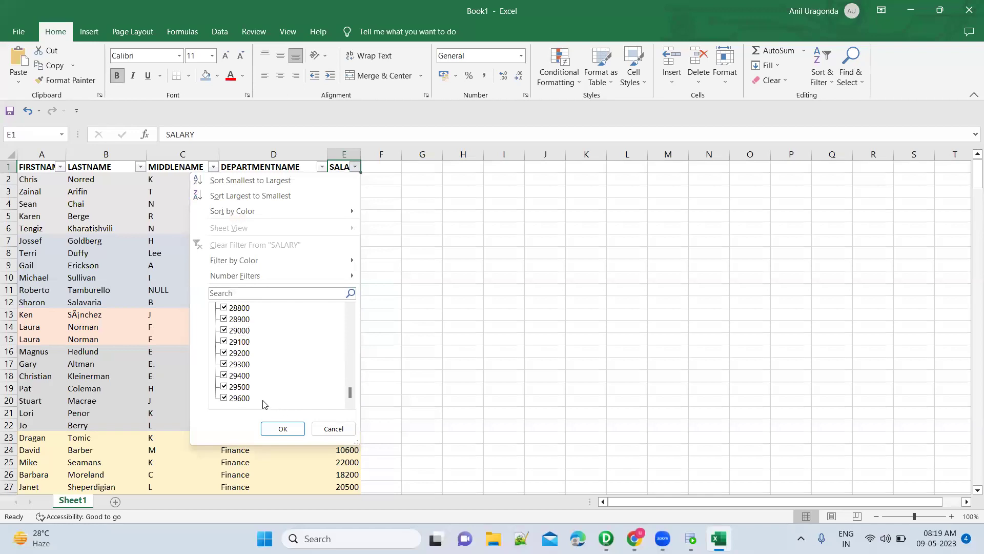
left_click(333, 429)
key("alt+Tab")
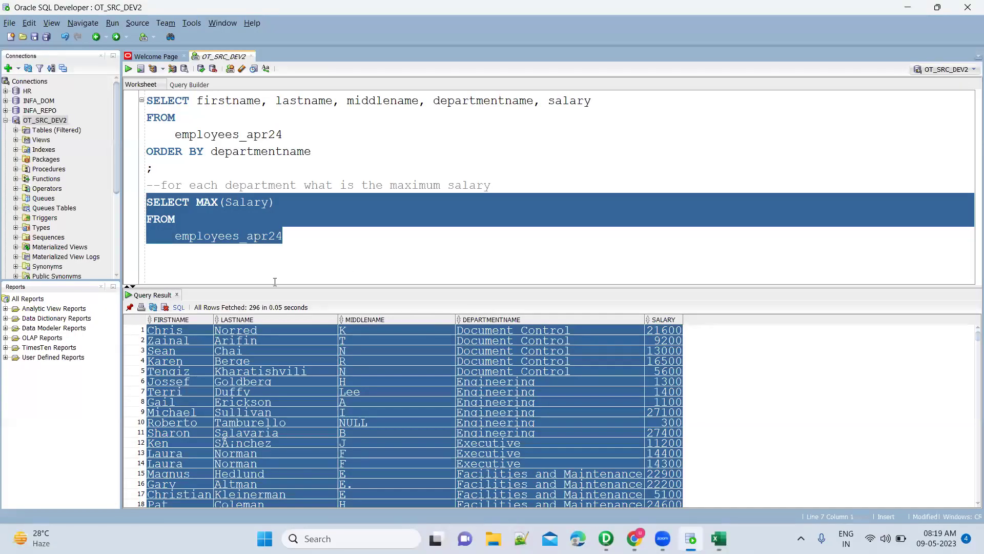
Run SELECT MAX(Salary) FROM employees_apr24 and confirm it returns 29600.
key("ctrl+Return")
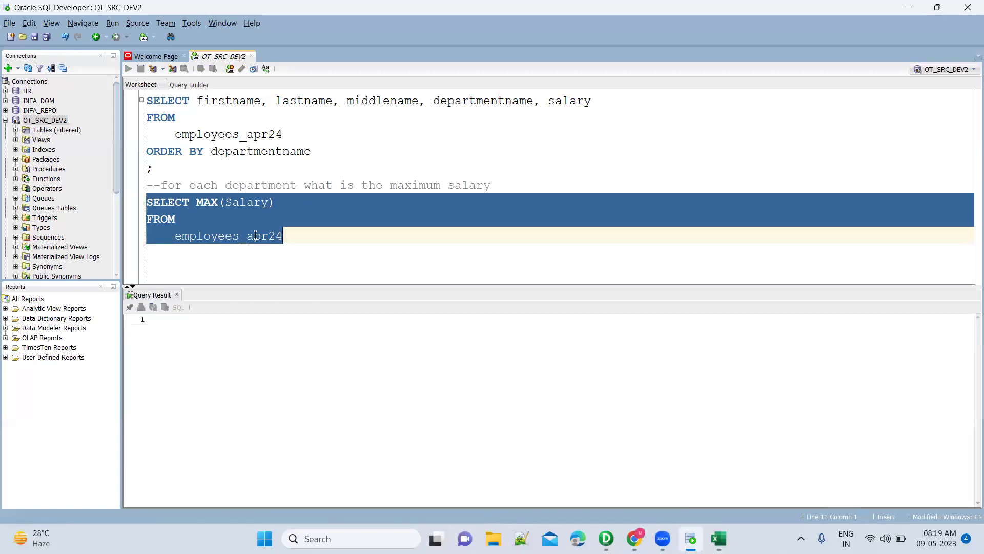
left_click(179, 330)
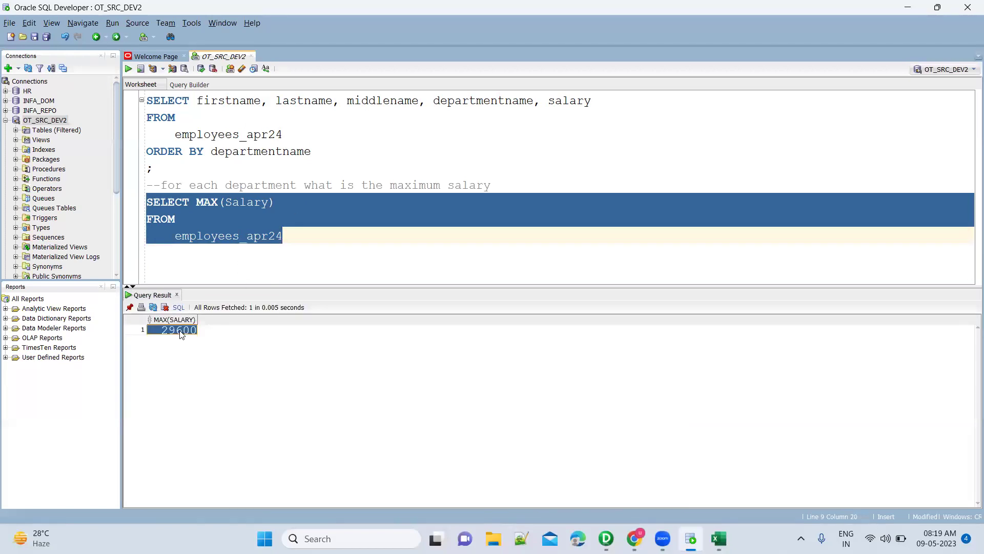
key("alt+Tab")
key("alt+Tab")
left_click(295, 189)
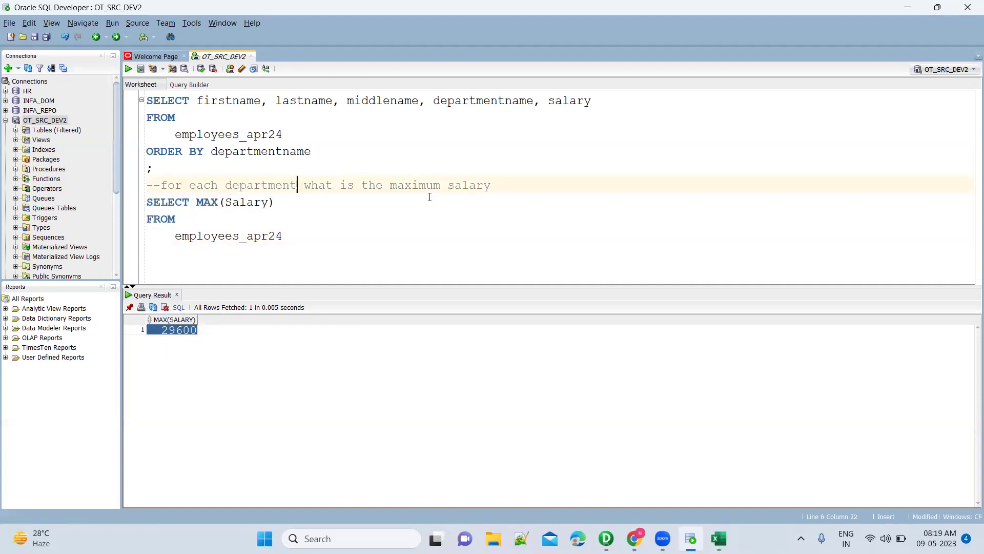
key("alt+Tab")
left_click(291, 254)
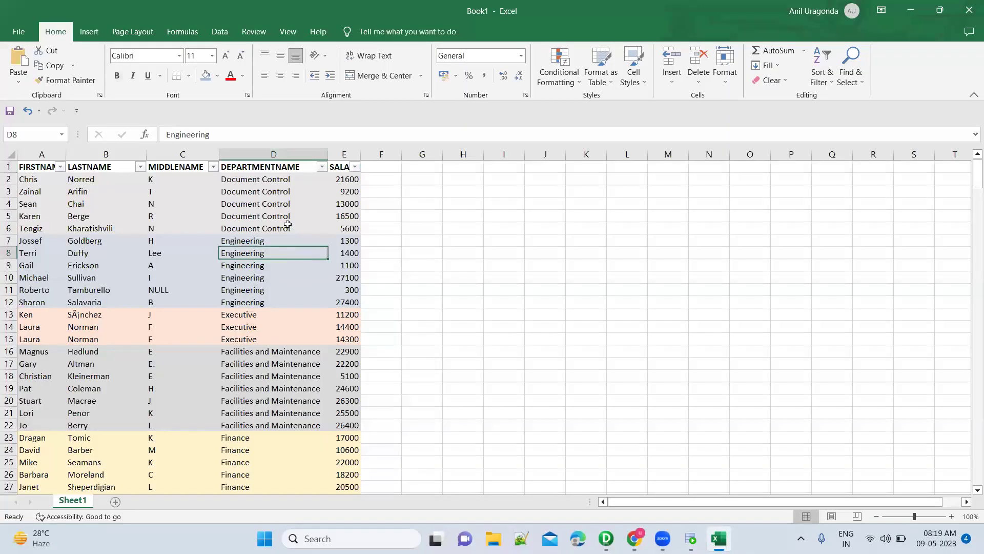
left_click_drag(288, 230, 284, 181)
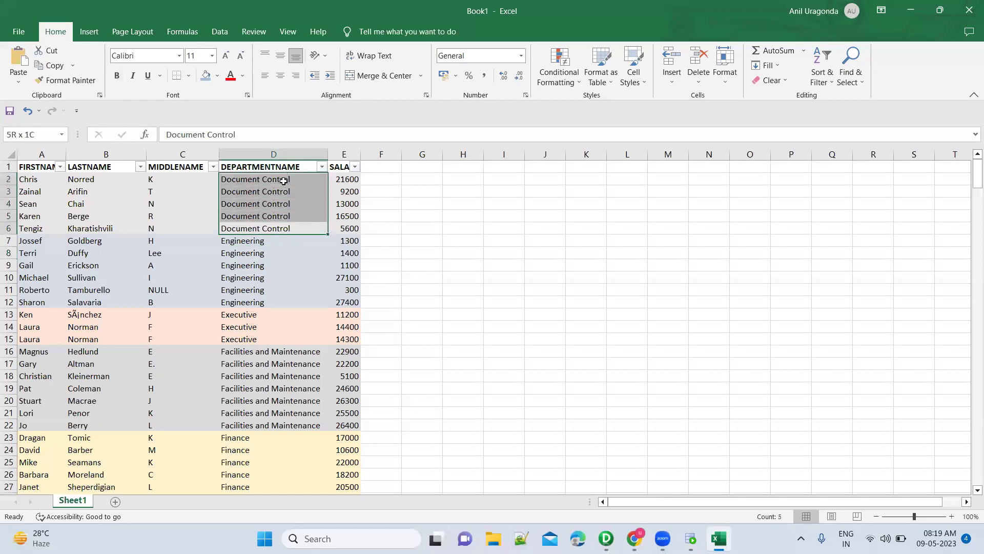
left_click_drag(168, 174, 31, 179)
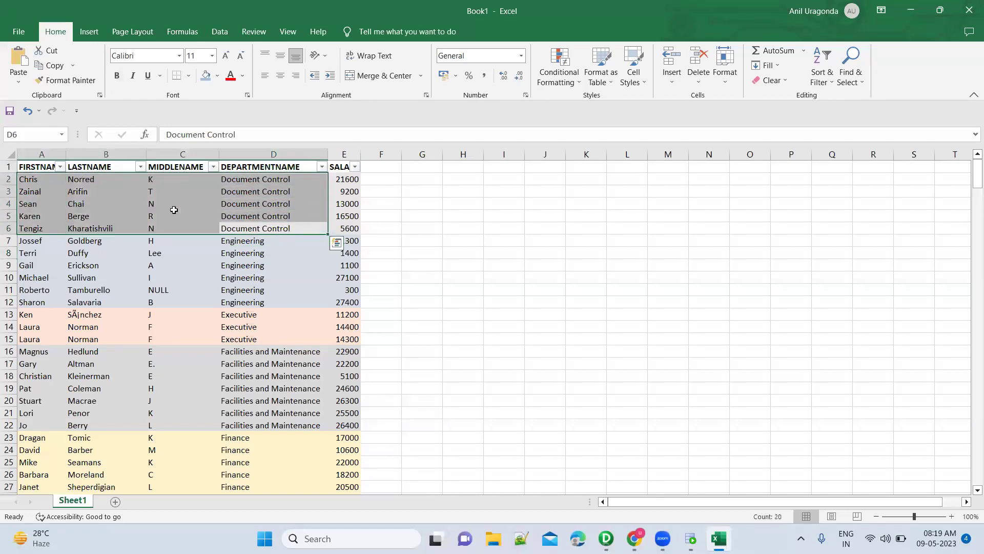
left_click(281, 217)
left_click_drag(342, 234, 37, 178)
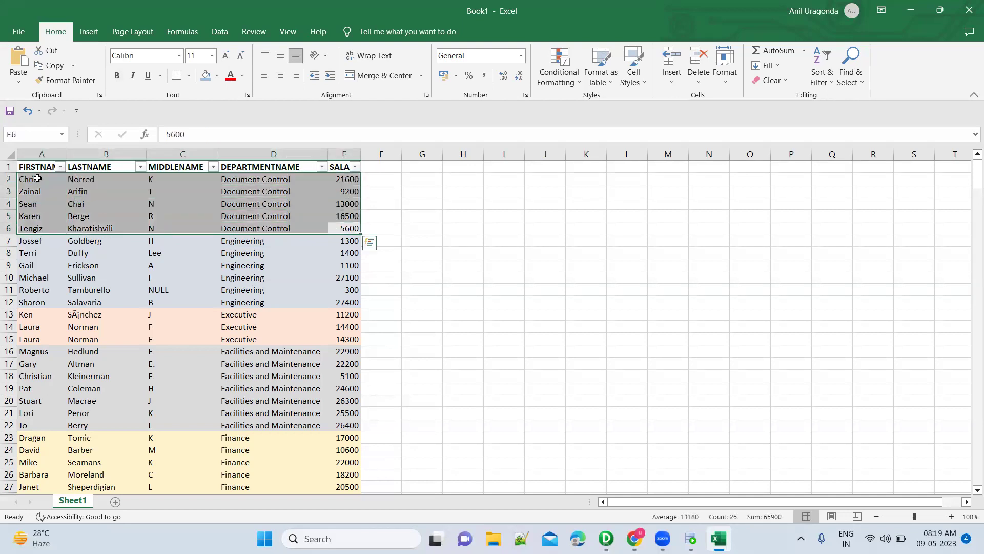
left_click_drag(338, 303, 171, 241)
left_click_drag(341, 342, 222, 312)
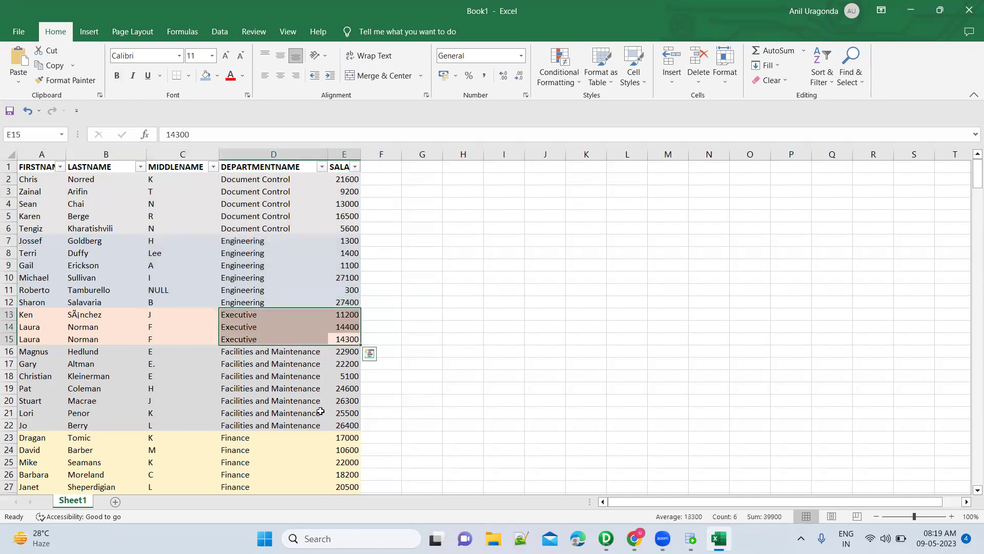
left_click_drag(342, 424, 257, 355)
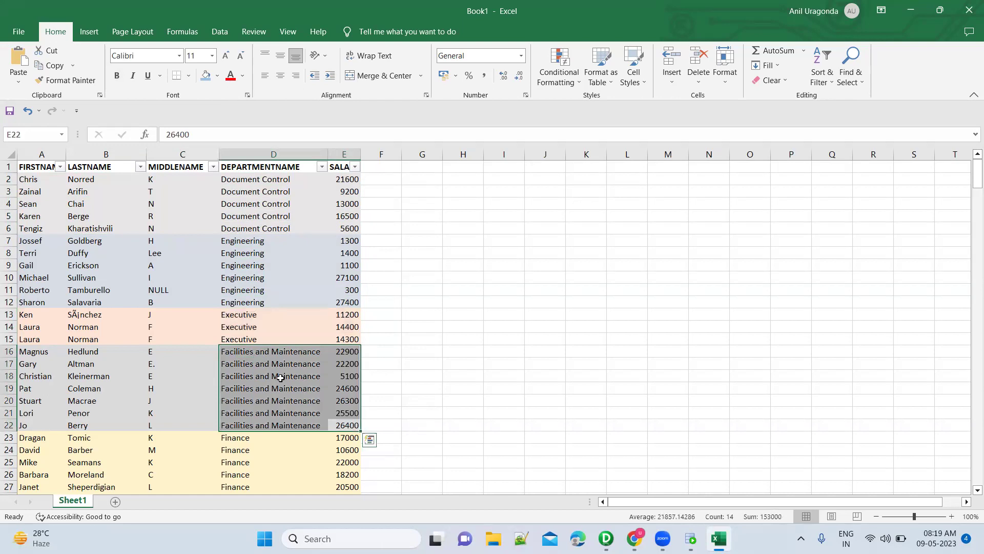
left_click(289, 224)
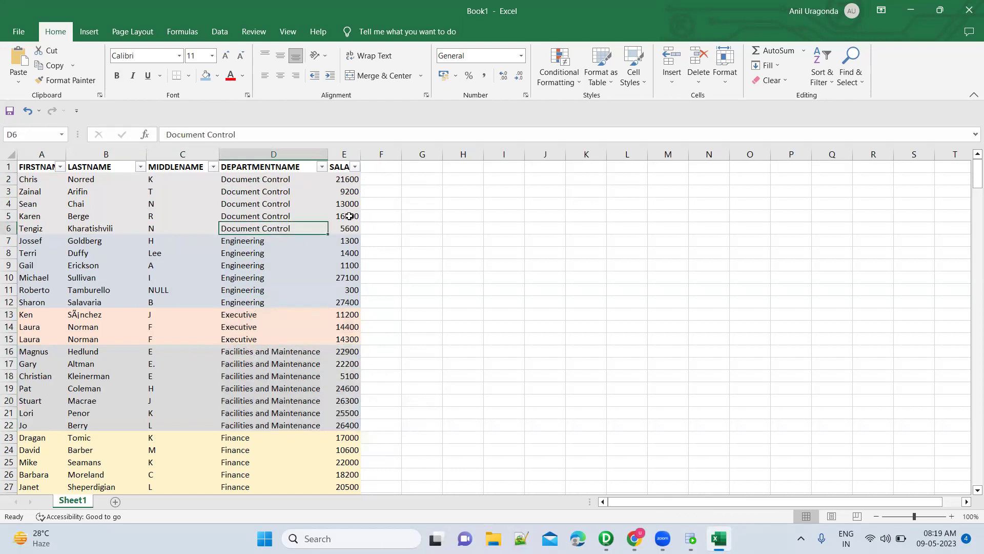
Enter 21600 in F2 and 27400 in F7 as the department maximums.
left_click(385, 178)
type("216")
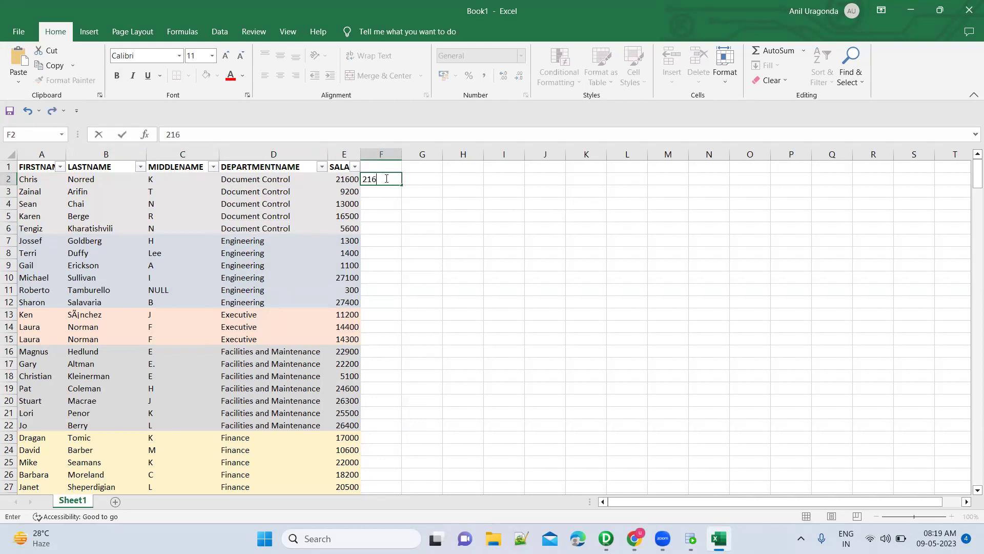
key("Return")
key("Return")
key("Return")
key("Return")
key("Return")
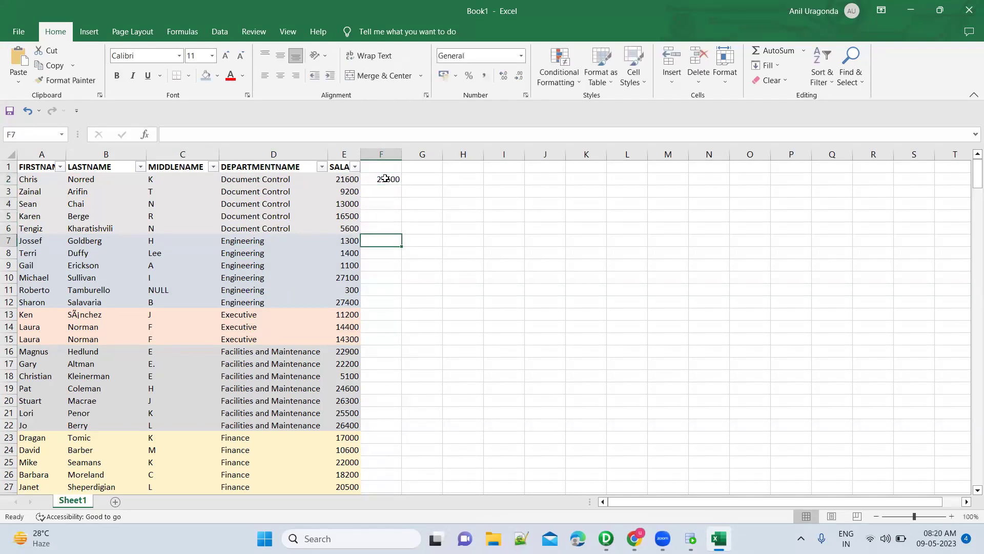
type("27100")
key("Return")
key("Return")
key("Up")
key("Up")
type("27400")
key("Return")
key("Return")
key("Return")
key("Return")
key("Return")
key("Return")
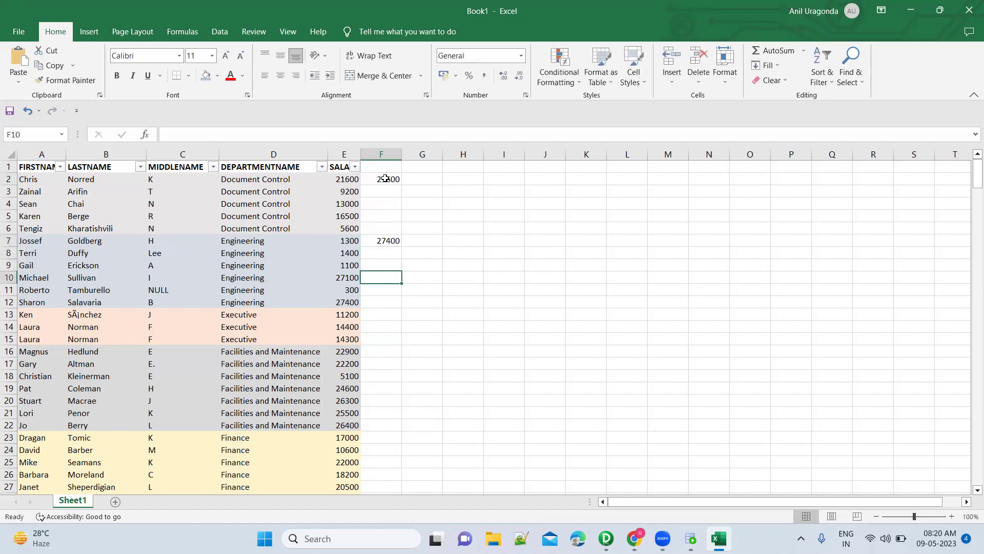
Enter 14400 for Facilities and Maintenance and check its salary cells.
type("14")
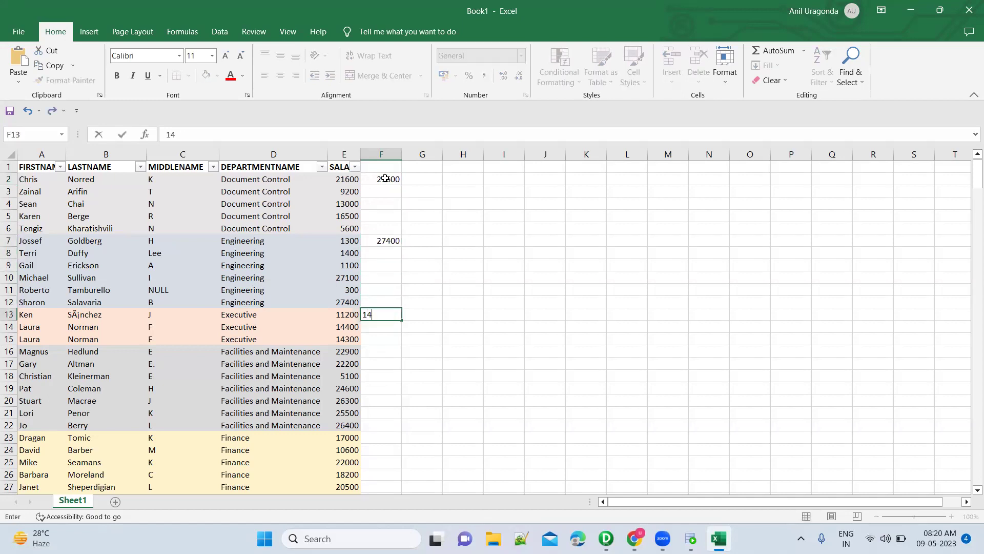
key("Down")
key("Down")
key("Down")
key("Down")
key("Down")
key("Down")
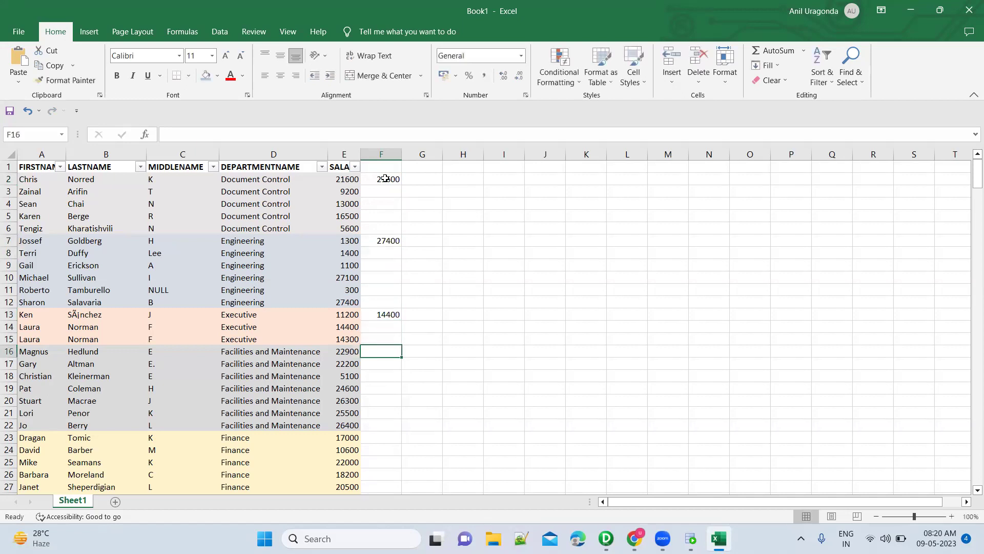
key("Left")
key("Down")
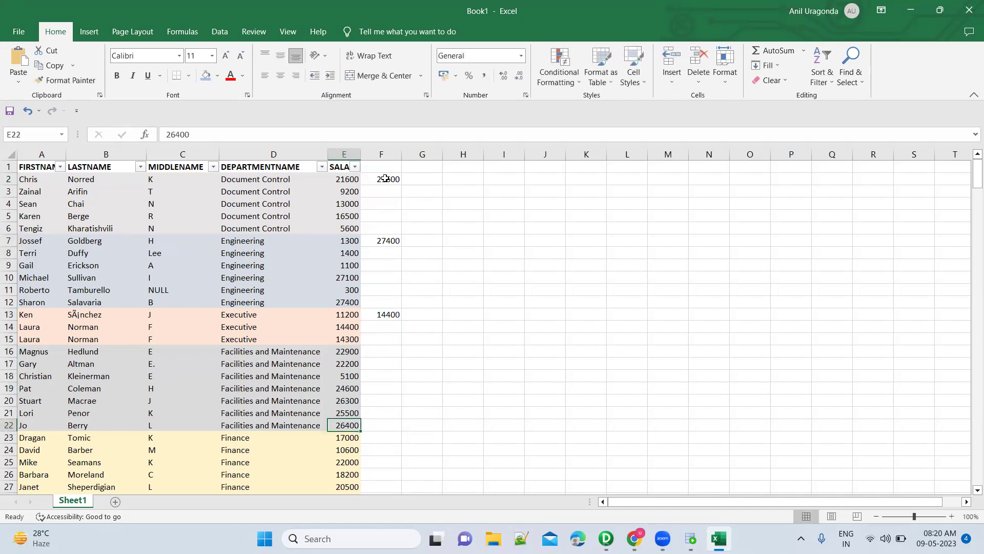
key("shift+Up")
key("shift+Up")
key("shift+Up")
key("shift+Up")
key("shift+Up")
key("shift+Up")
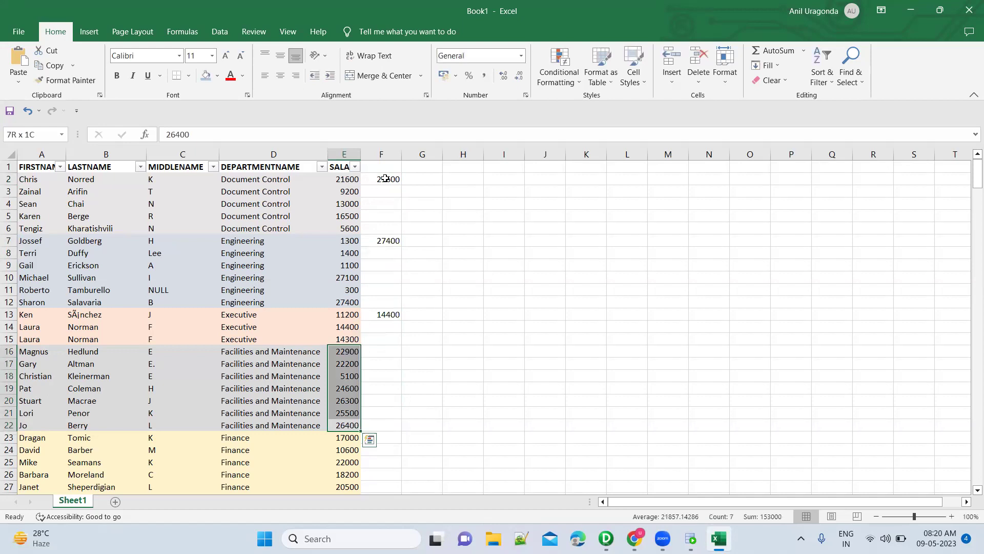
scroll(336, 377, "down", 2)
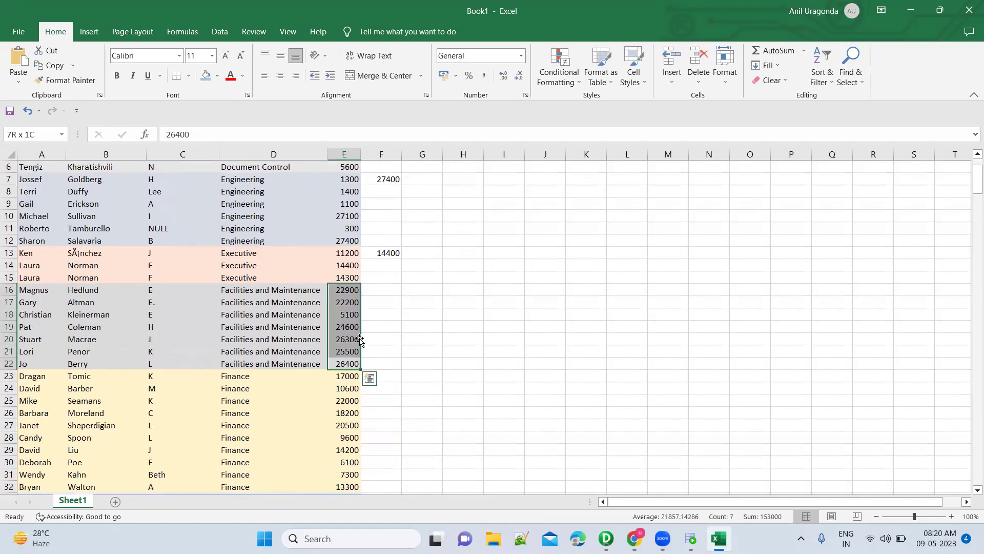
left_click(294, 291)
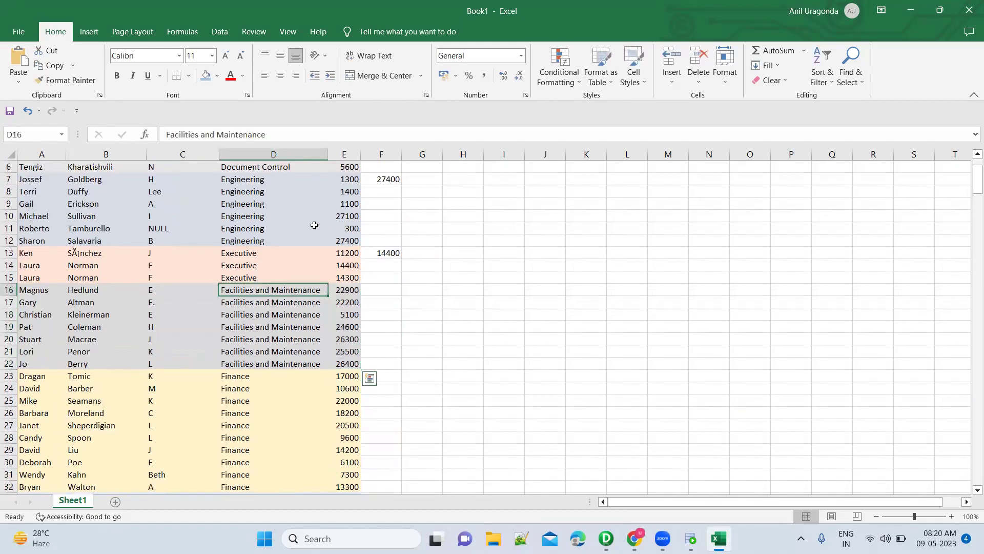
scroll(294, 291, "up", 2)
Copy Document Control into G2 and Engineering into G7 beside their maximums.
left_click(255, 180)
key("ctrl+c")
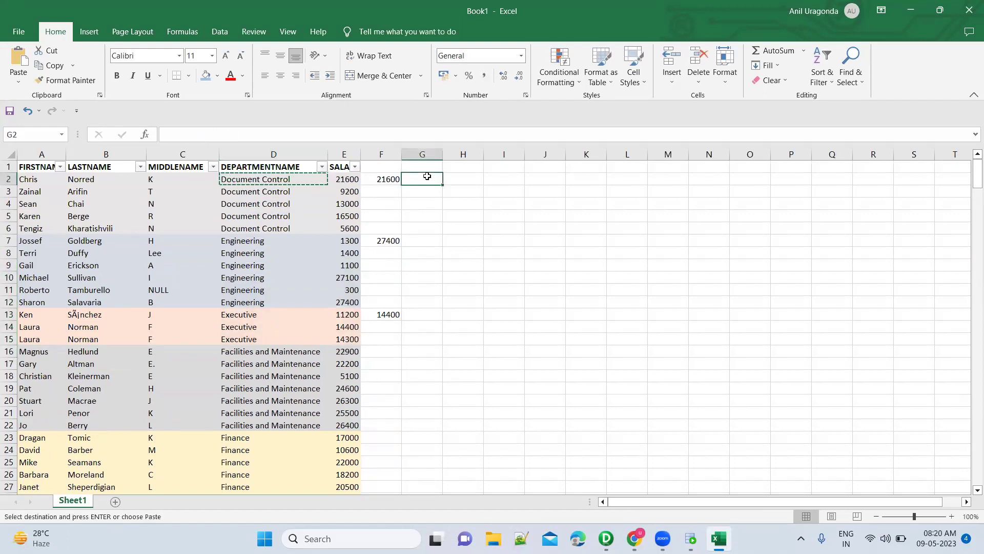
left_click(427, 176)
key("ctrl+v")
left_click(385, 179)
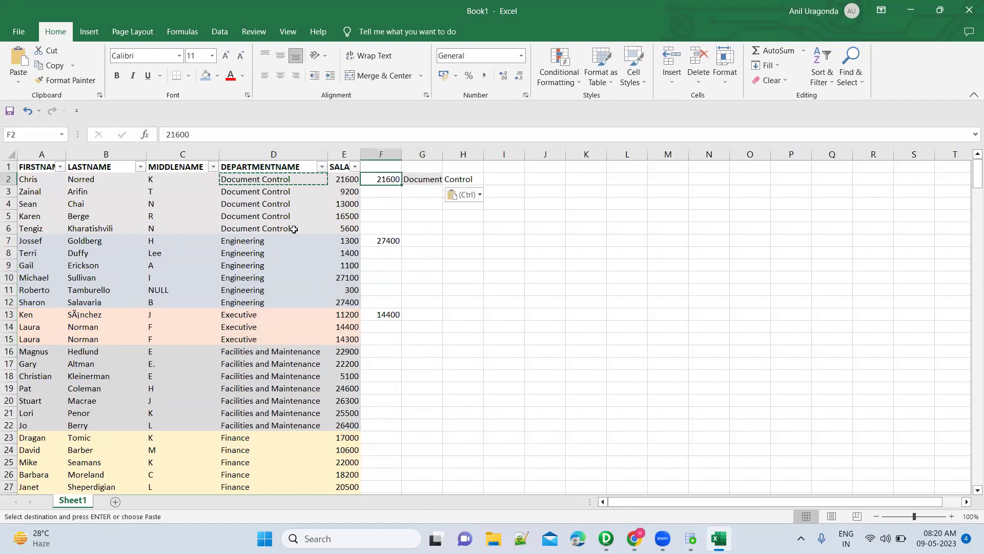
left_click(263, 240)
key("ctrl+c")
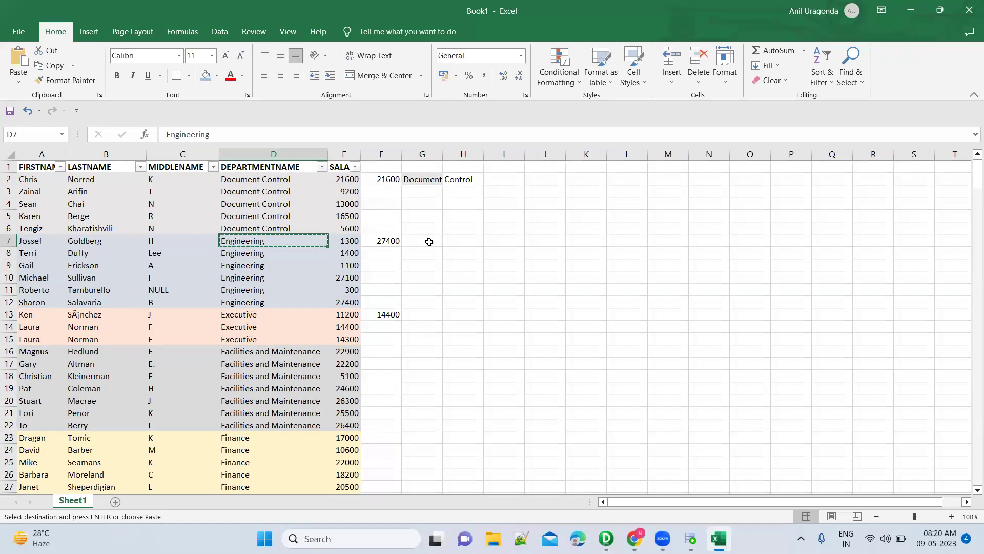
left_click(430, 241)
key("ctrl+v")
key("Escape")
Add GROUP BY departmentname under the FROM clause and run the query.
key("alt+Tab")
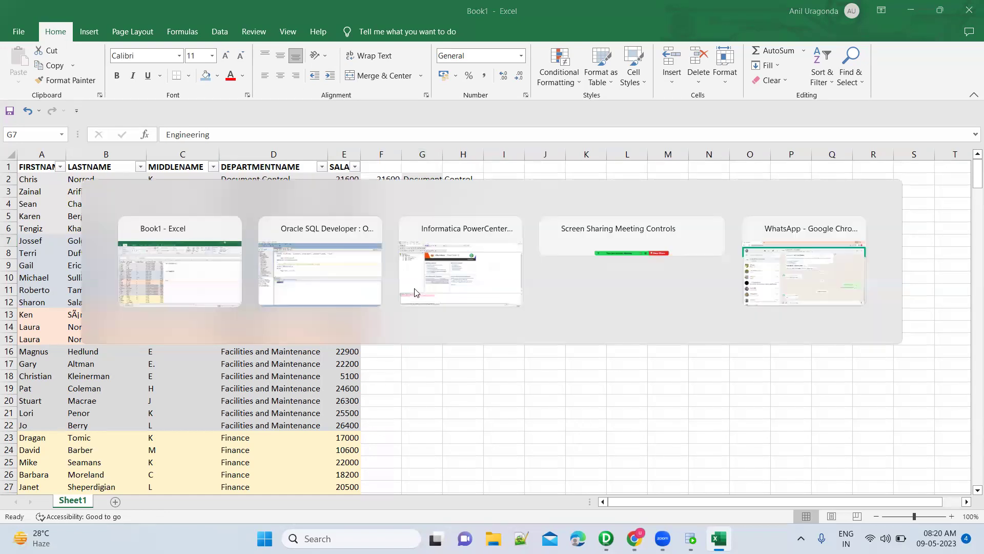
key("Return")
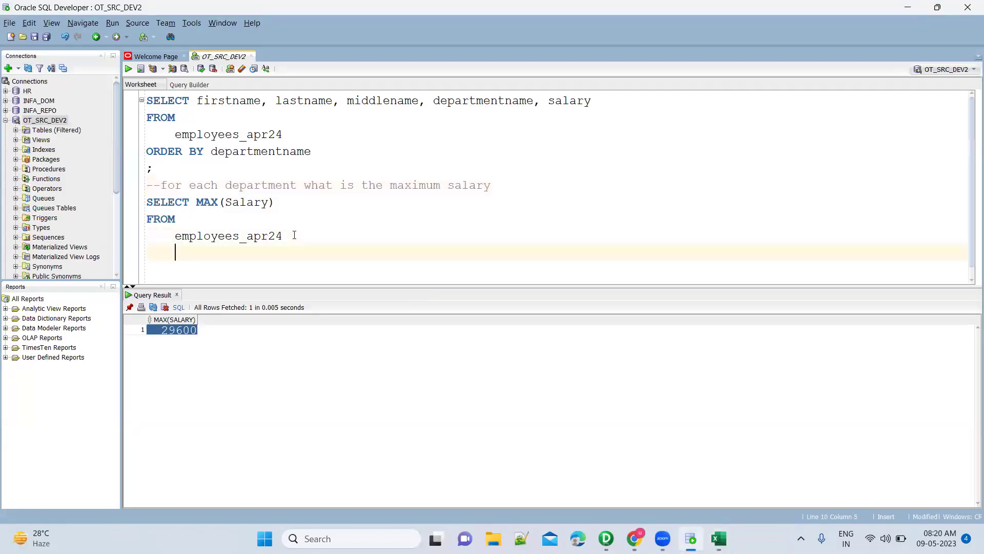
type("GROUP BY Depar")
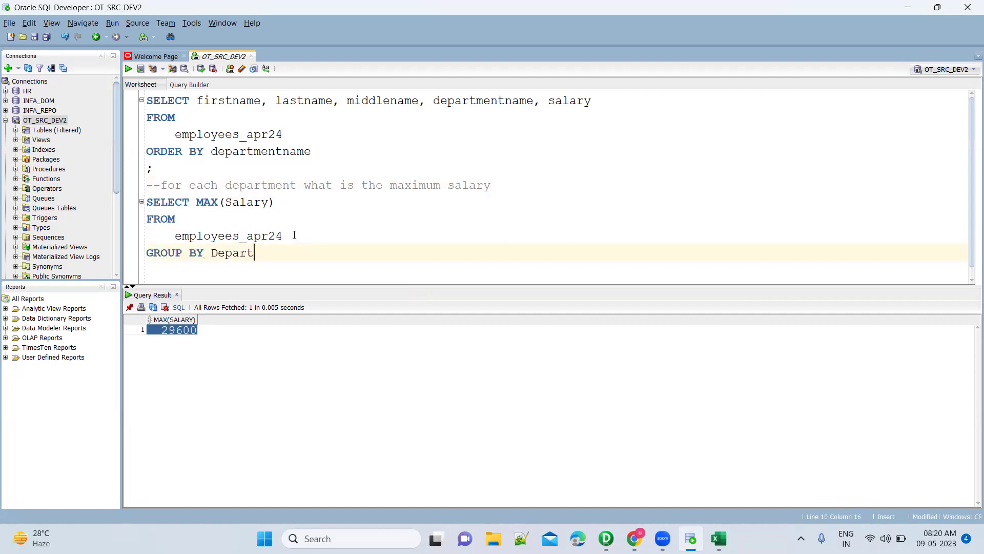
type("t")
key("Return")
key("ctrl+Return")
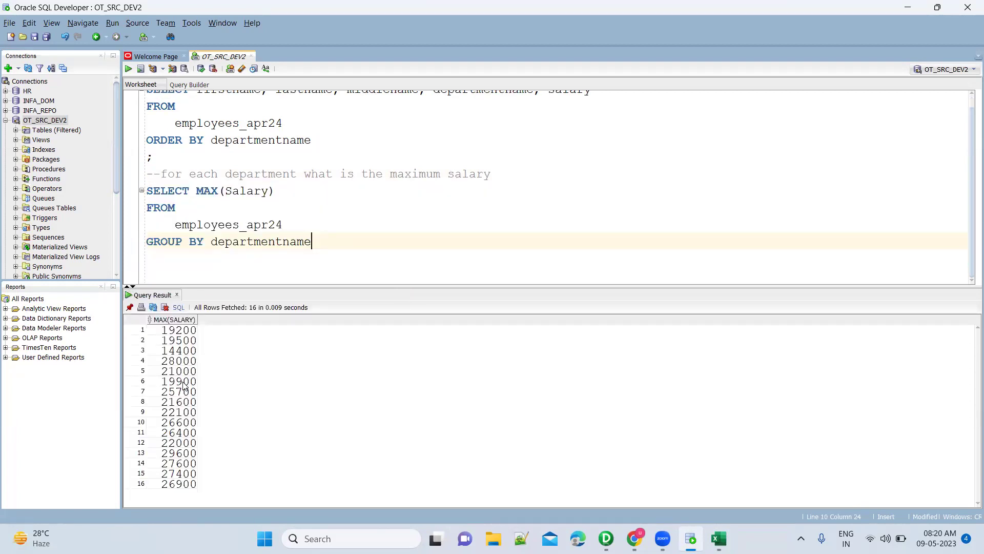
Inspect the grouped maximums 19200, 21600 and 29600 in the results.
left_click(185, 383)
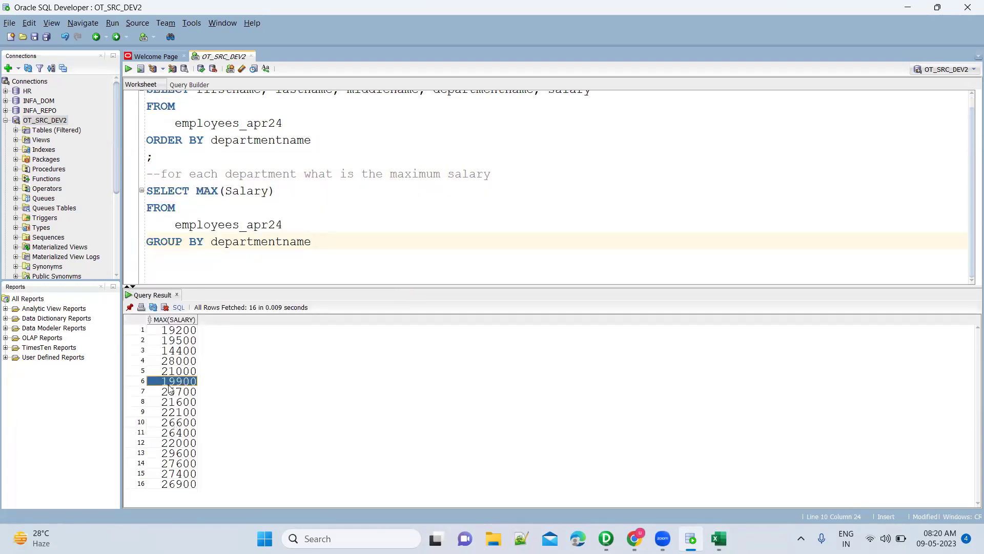
left_click(180, 332)
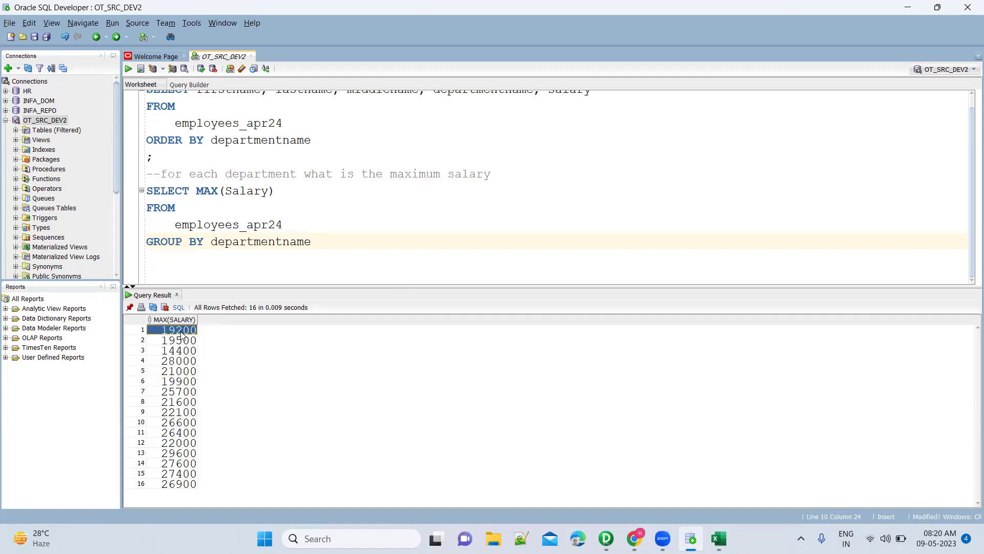
left_click(184, 403)
left_click(176, 454)
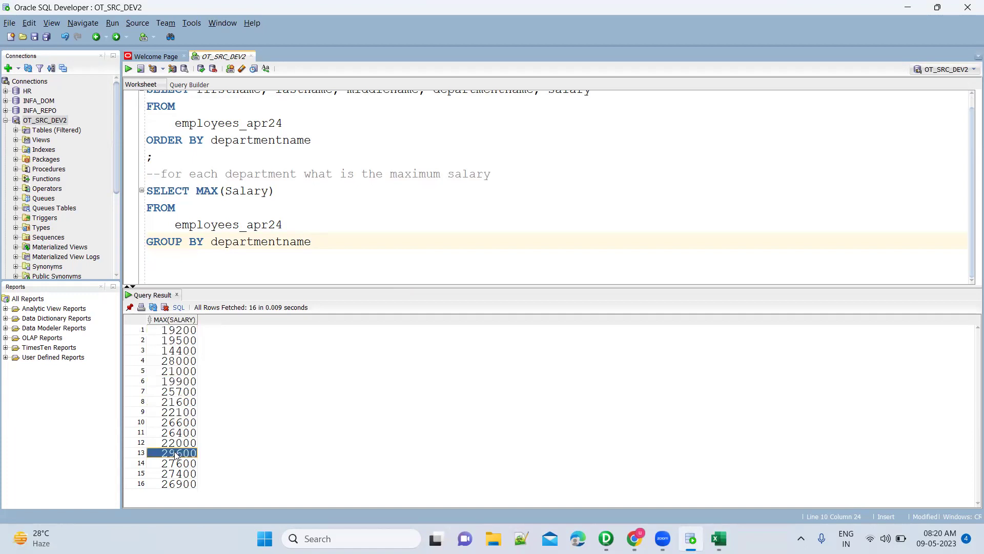
Add departmentname before MAX(Salary) in the SELECT list and run the query.
left_click(199, 188)
type(",")
key("Left")
type("depart")
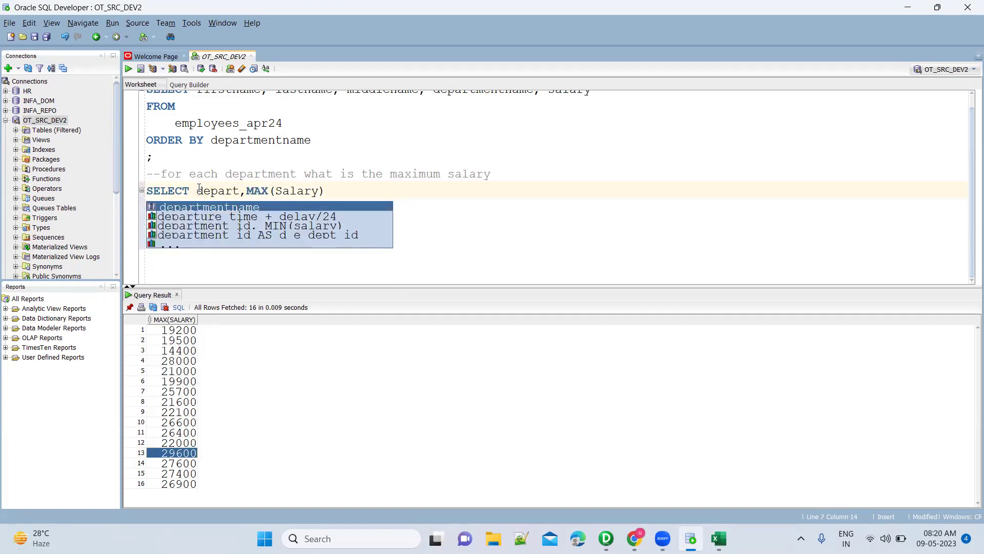
key("Return")
key("ctrl+Return")
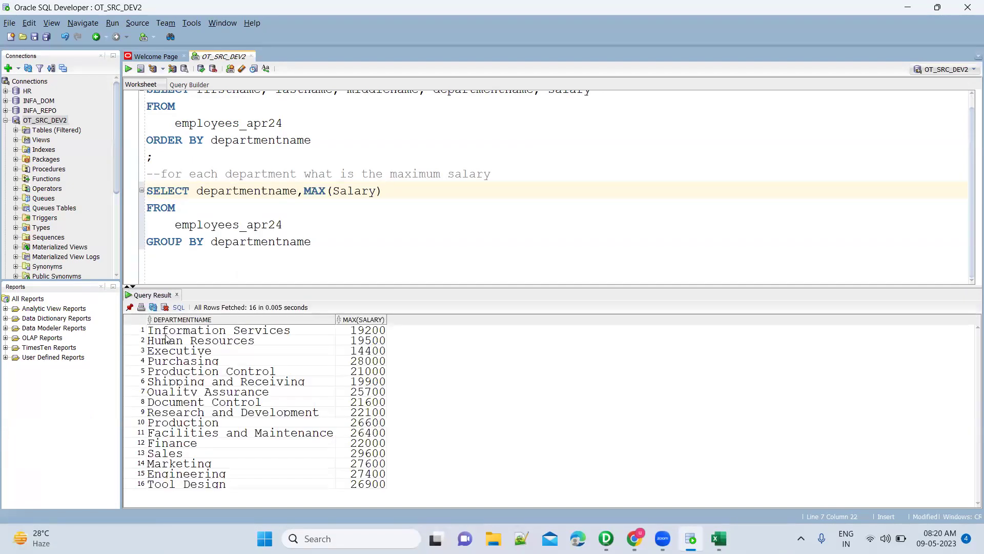
Review the results: Information Services at 19200 and Human Resources at 19500.
left_click(233, 334)
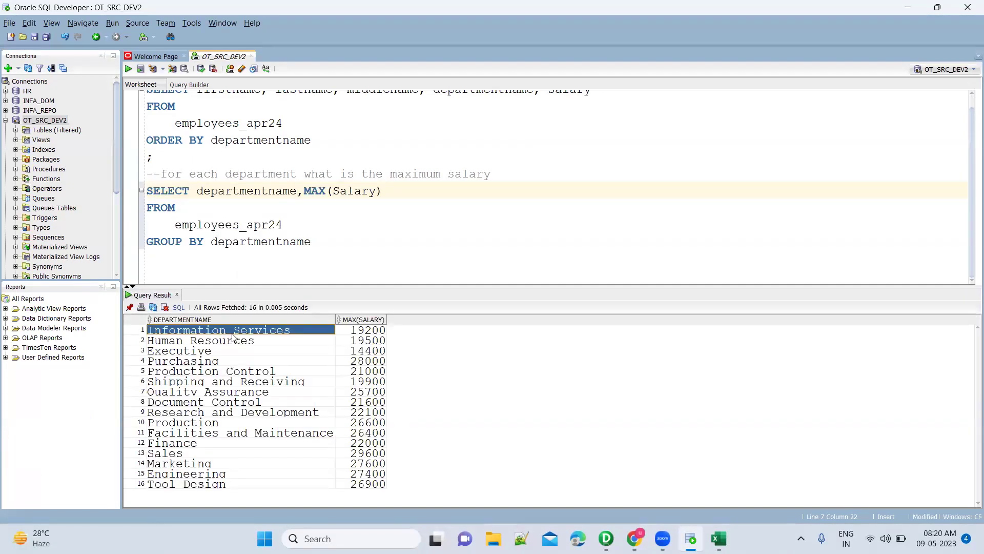
left_click(371, 334)
left_click(277, 344)
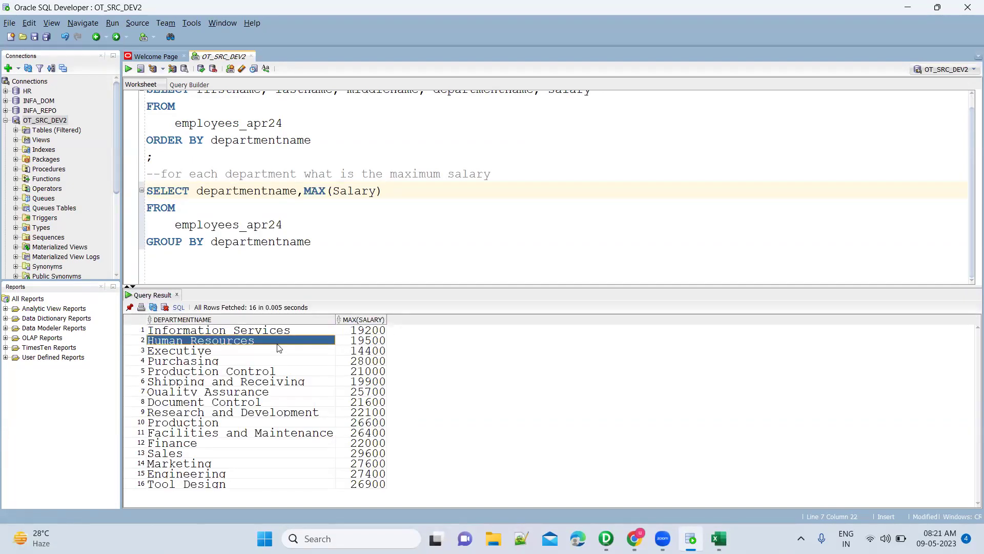
left_click(369, 340)
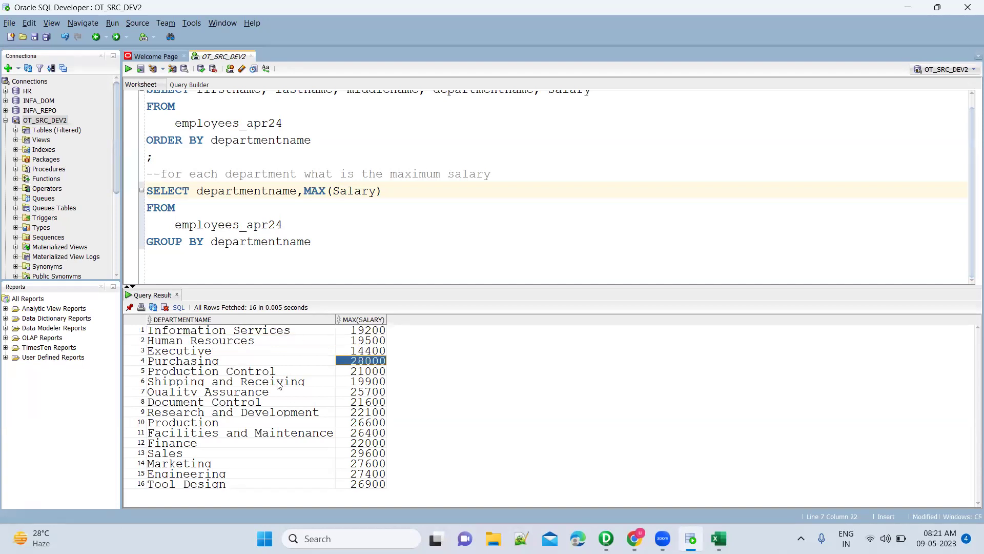
left_click(320, 333)
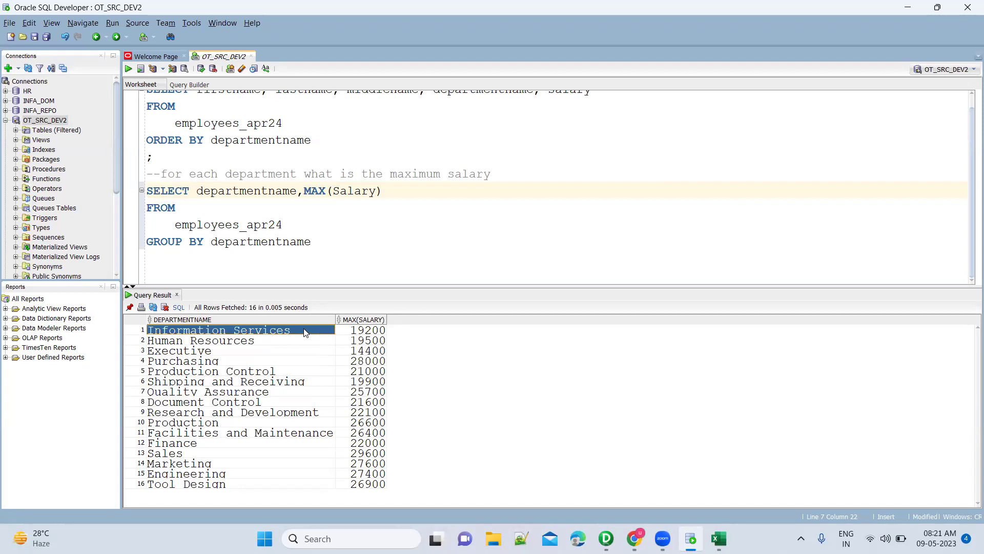
left_click(363, 332)
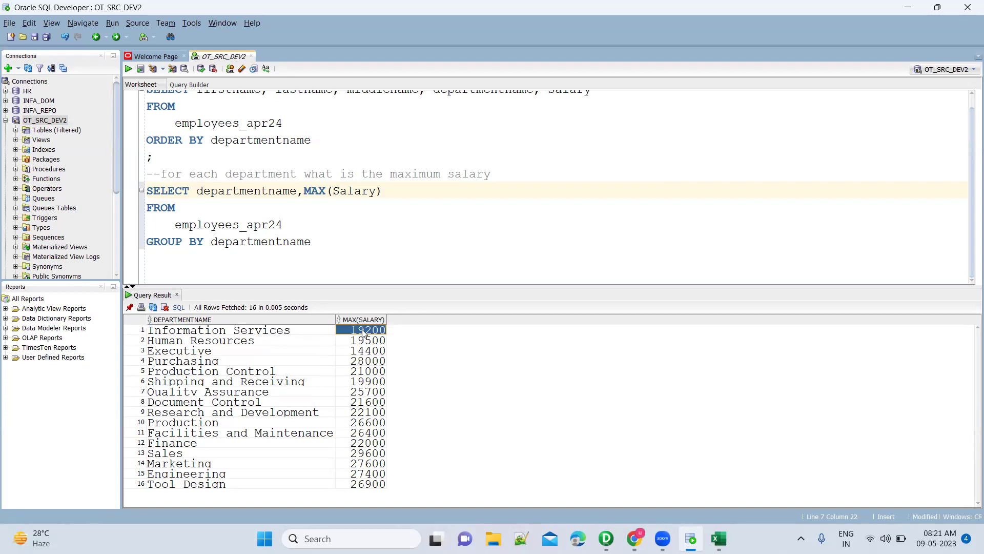
left_click(308, 334)
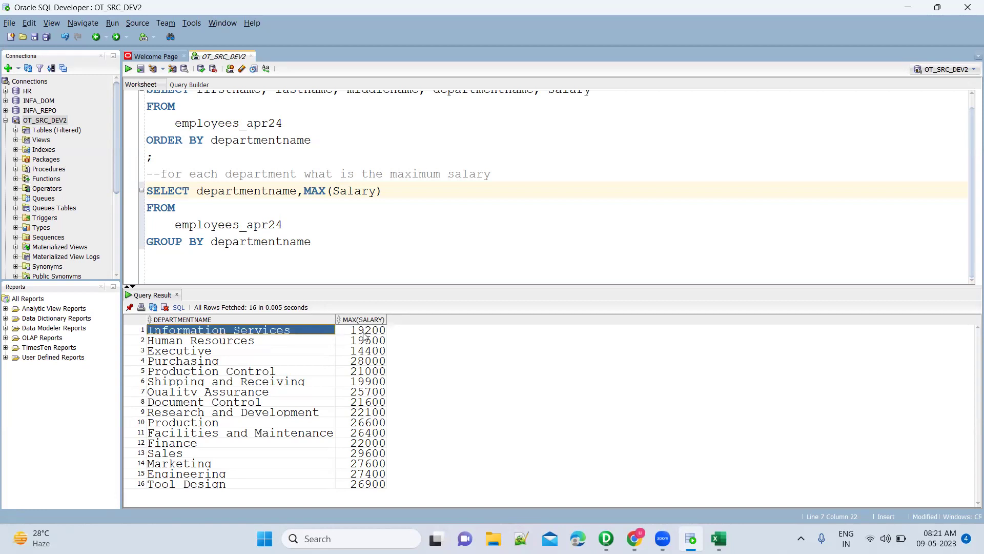
left_click(364, 333)
left_click(306, 333)
left_click(359, 333)
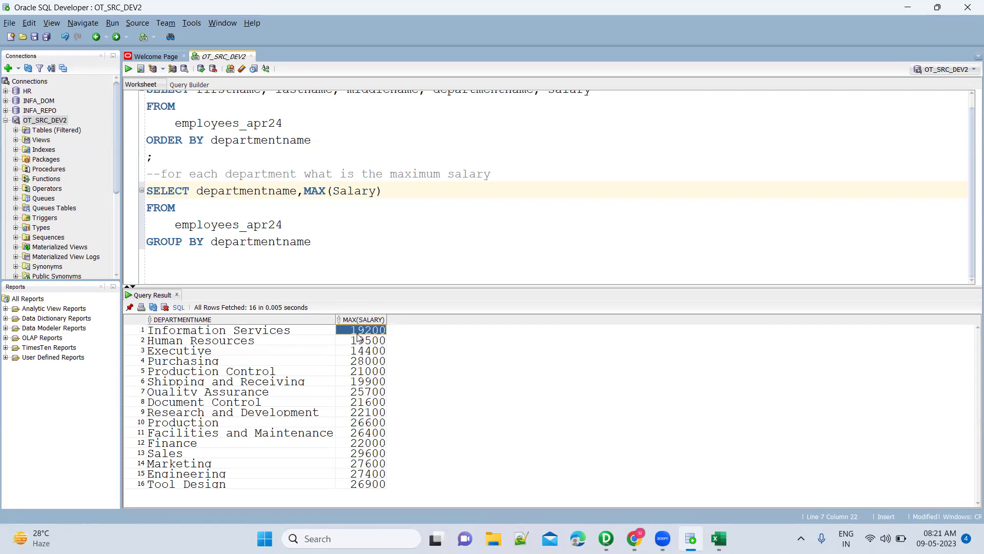
left_click(322, 334)
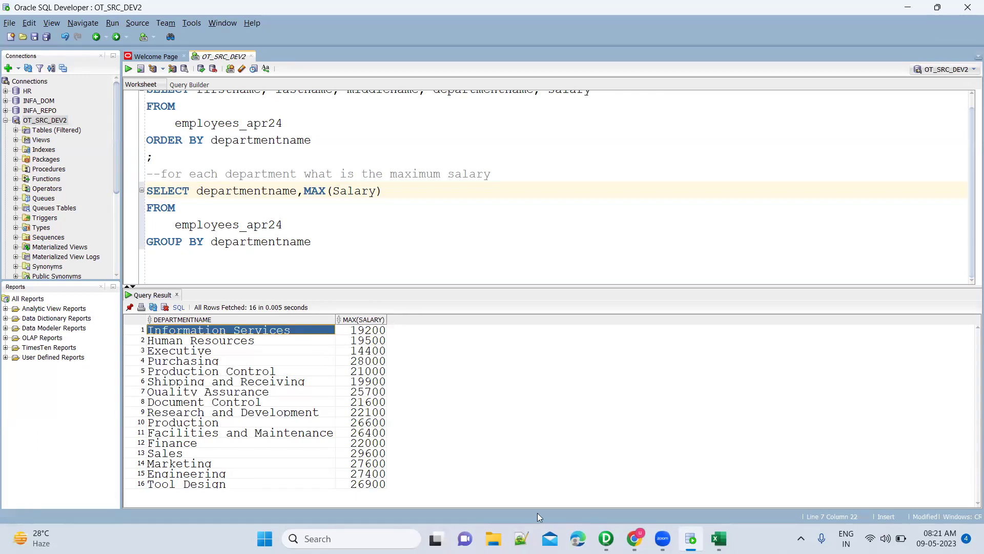
Find the 19200 salary in the Excel sheet and check its department in row 39.
left_click(717, 538)
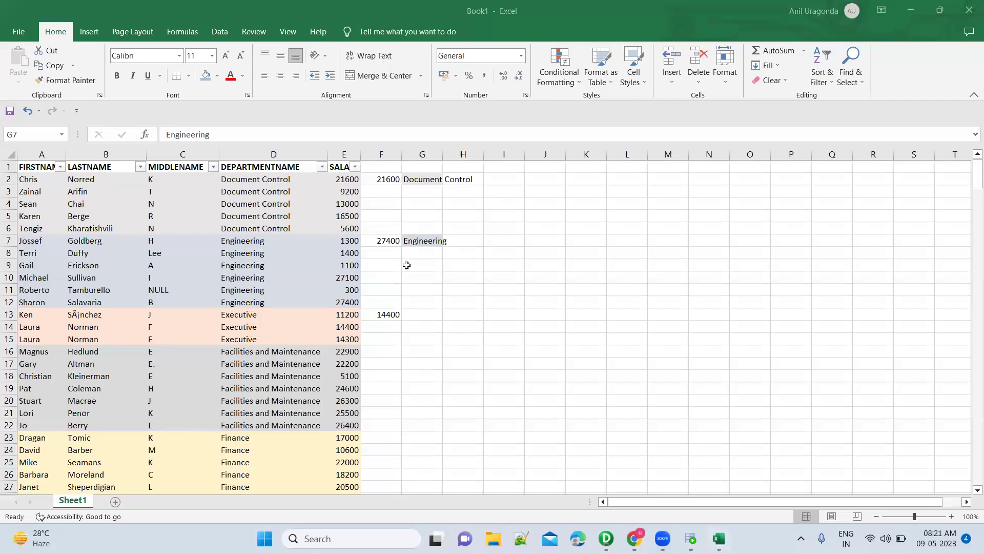
key("alt+Tab")
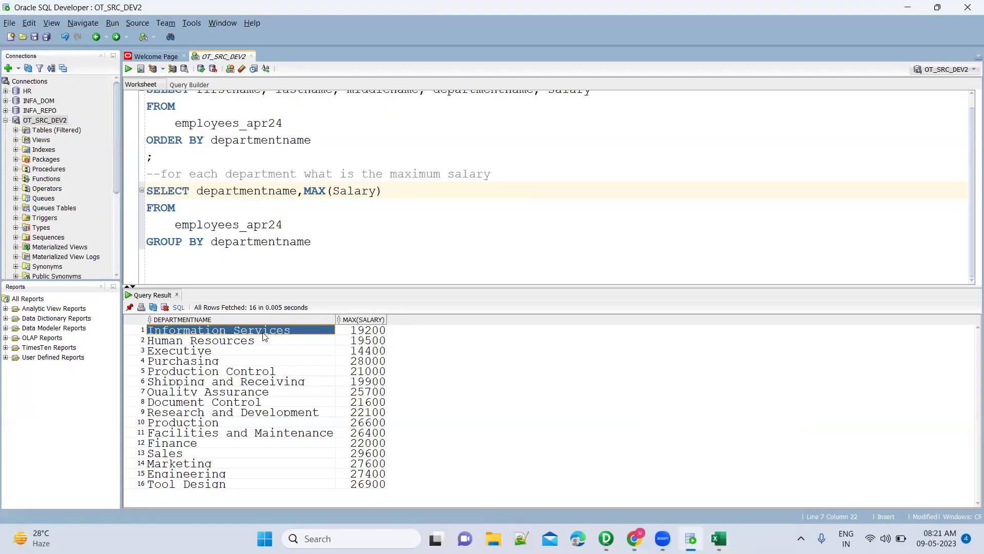
key("alt+Tab")
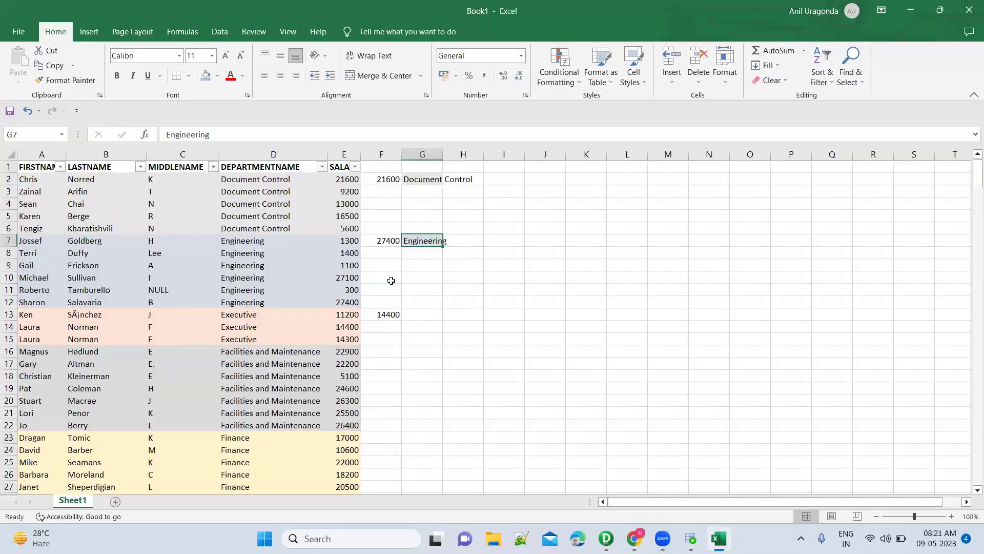
key("ctrl+f")
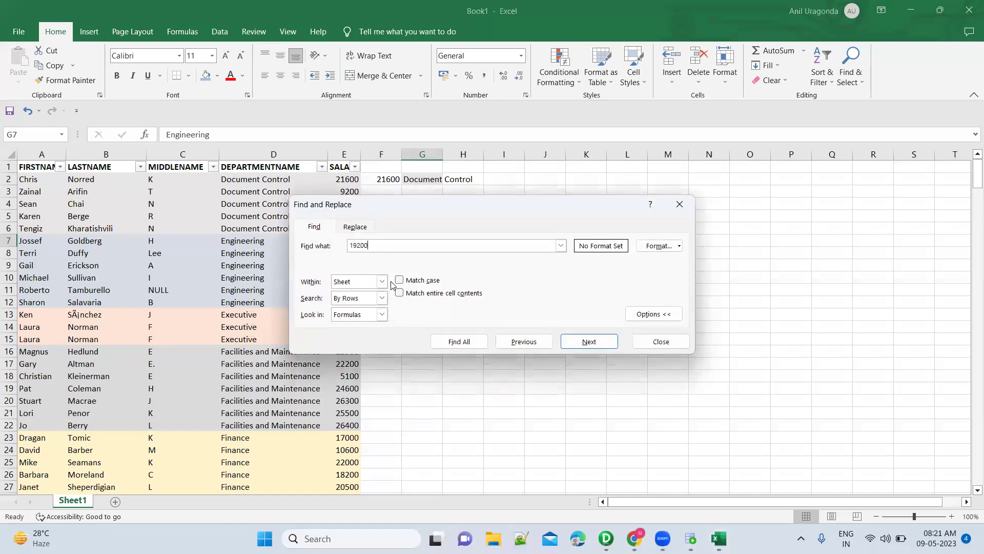
key("Return")
key("Escape")
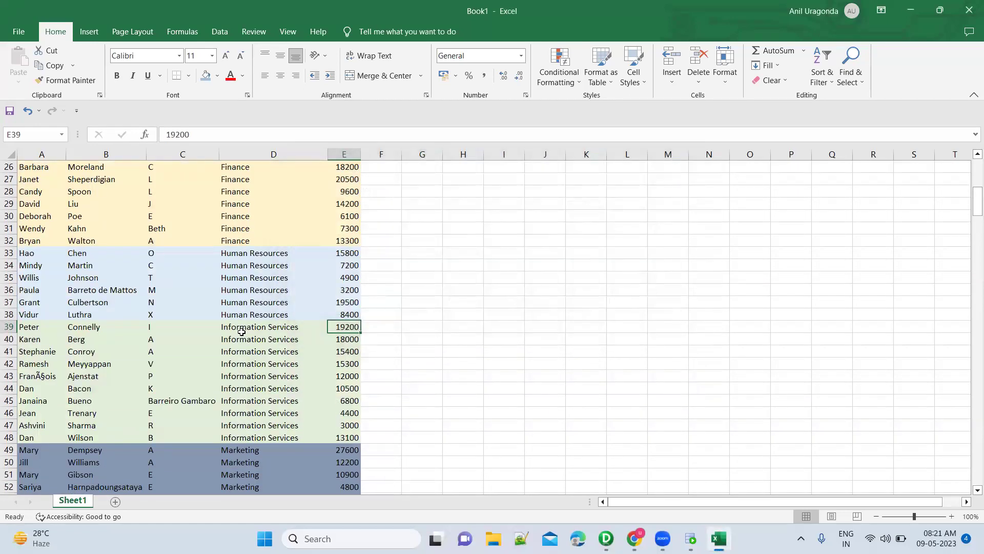
left_click(242, 332)
left_click(334, 327)
Highlight row 39's name and the Information Services rows D39:D48.
left_click(34, 327)
key("shift+Right")
key("shift+Right")
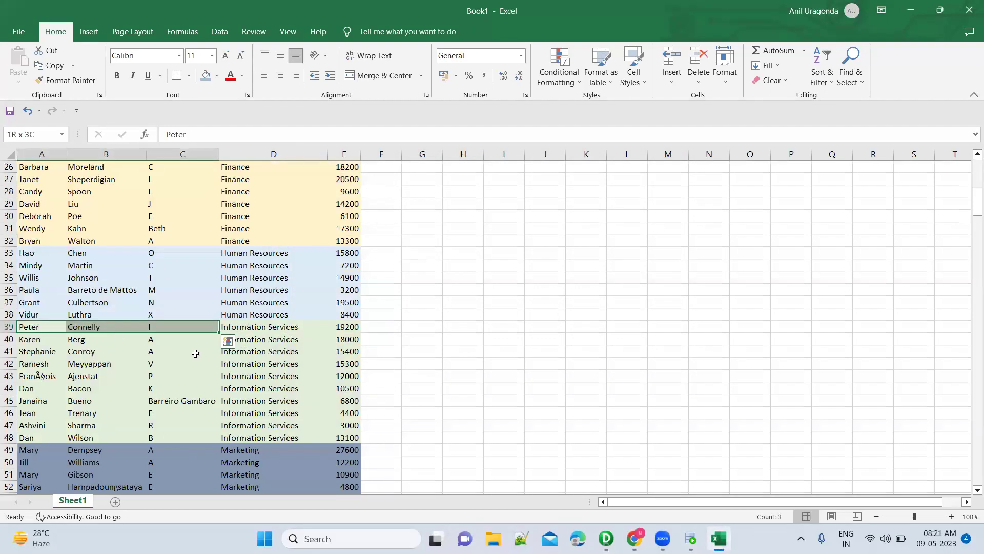
left_click(269, 328)
left_click(261, 440, "shift")
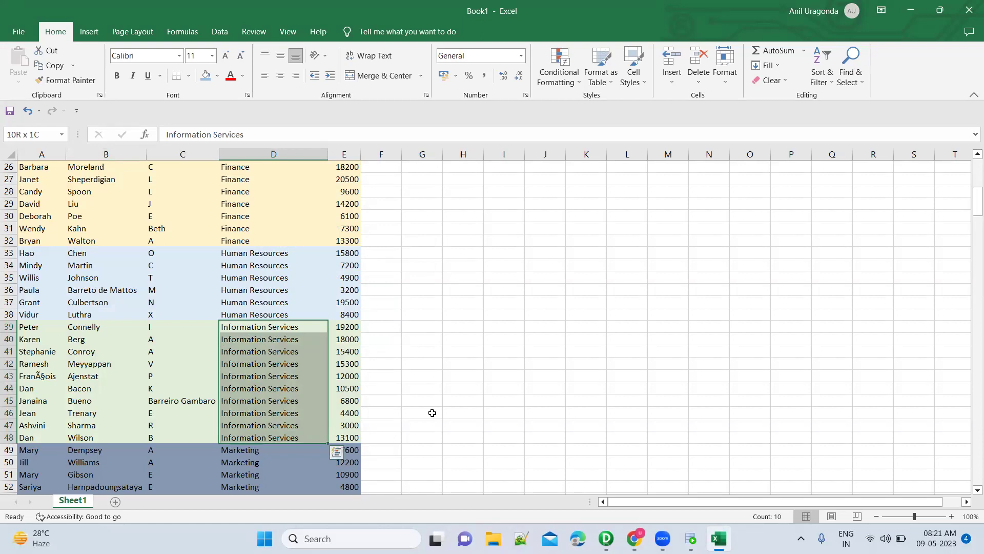
key("alt+Tab")
left_click(324, 241)
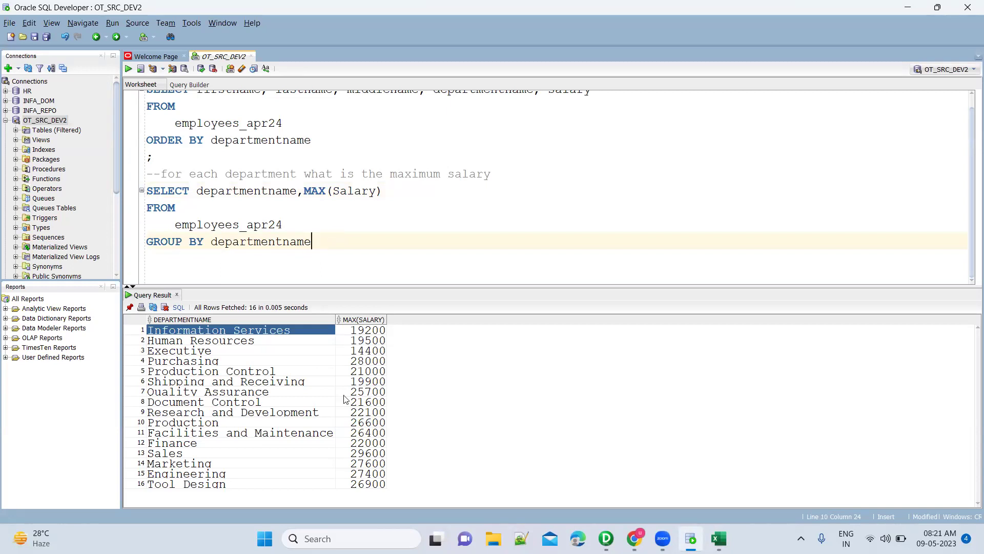
key("alt+Tab")
left_click(349, 361)
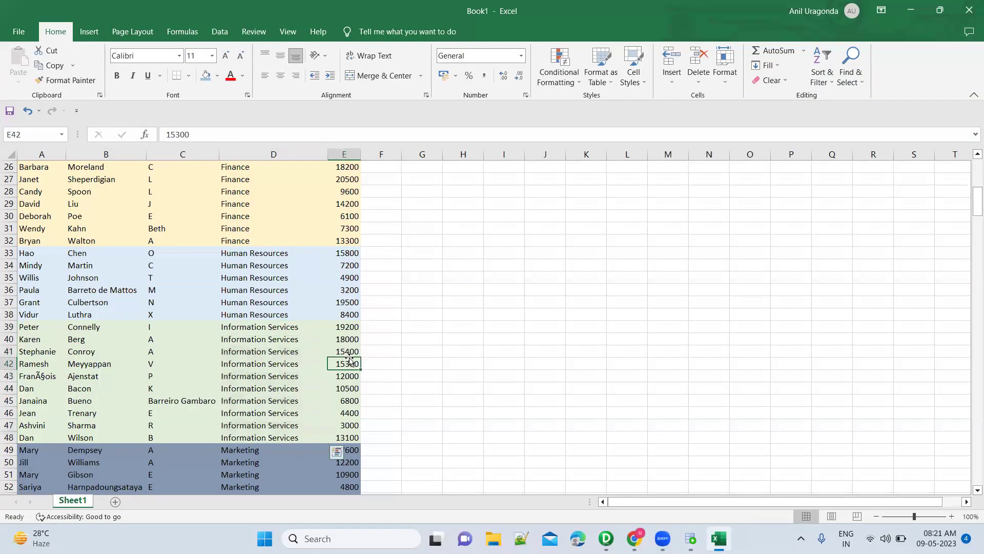
scroll(350, 361, "up", 8)
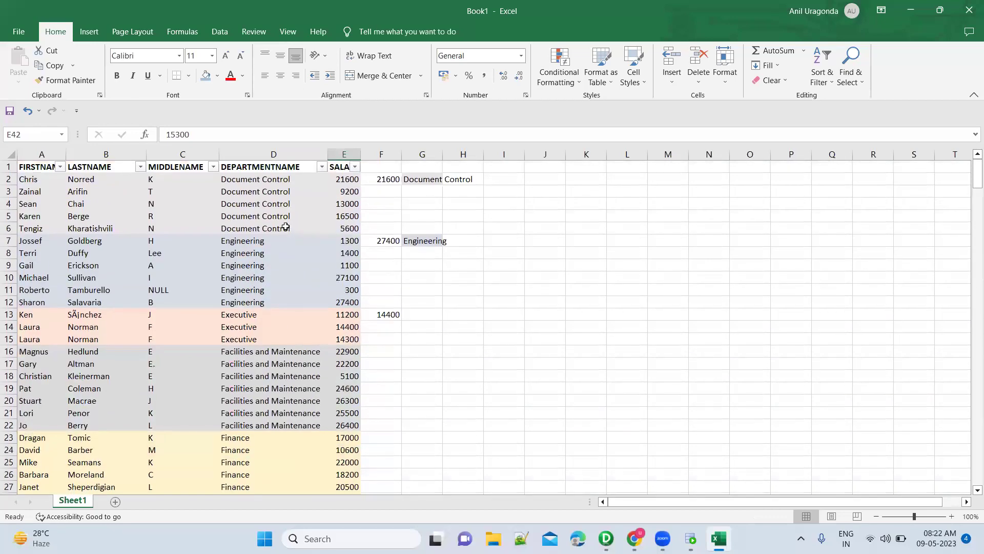
left_click(286, 227)
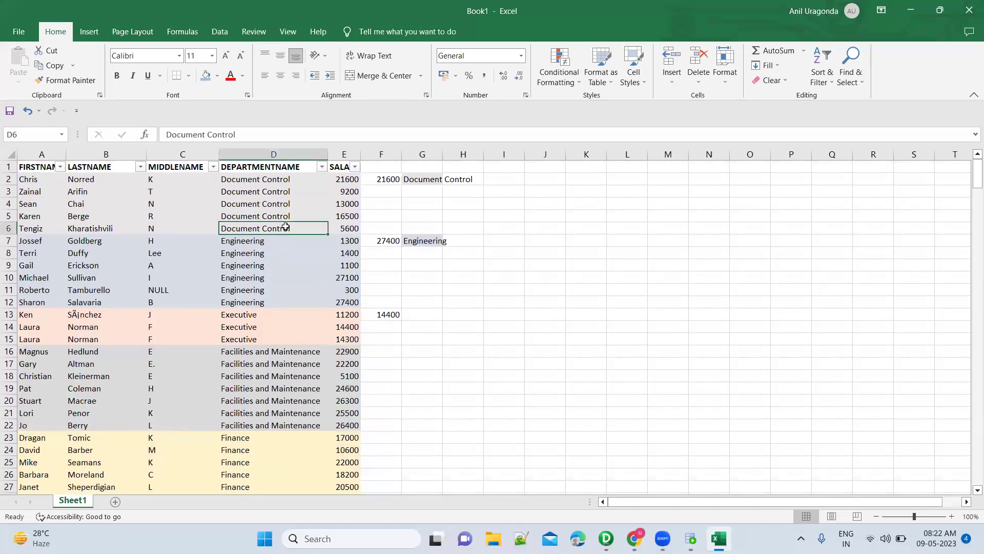
left_click(258, 181)
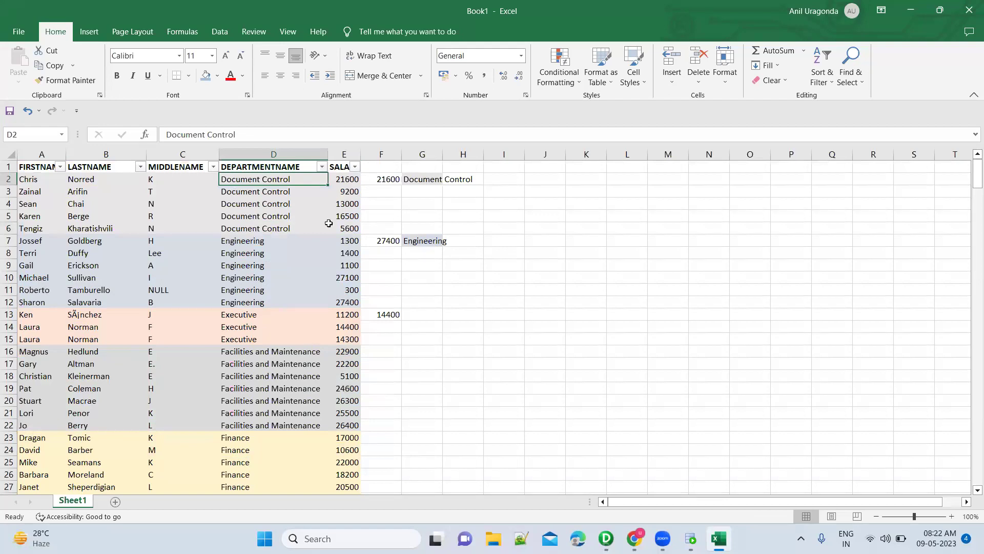
left_click(383, 180)
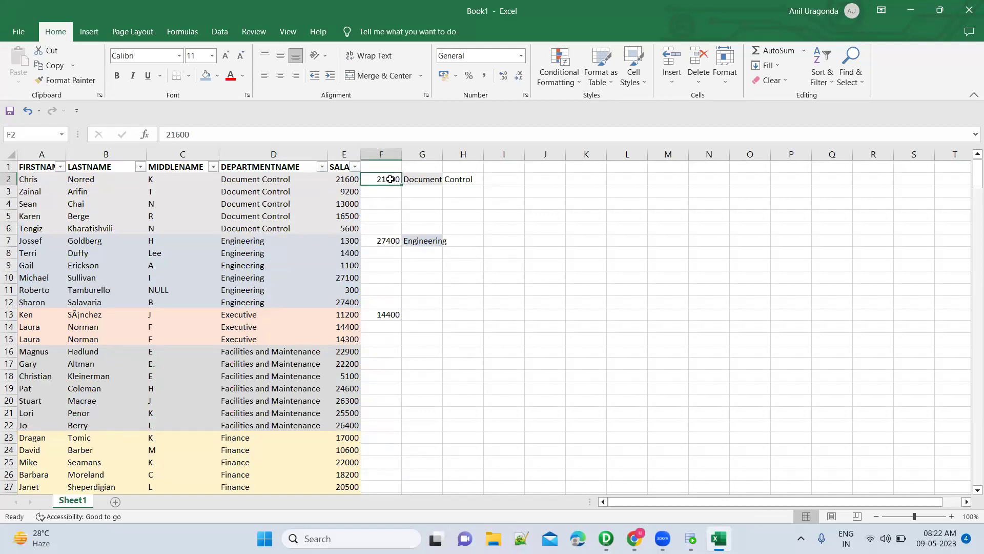
left_click(427, 181, "shift")
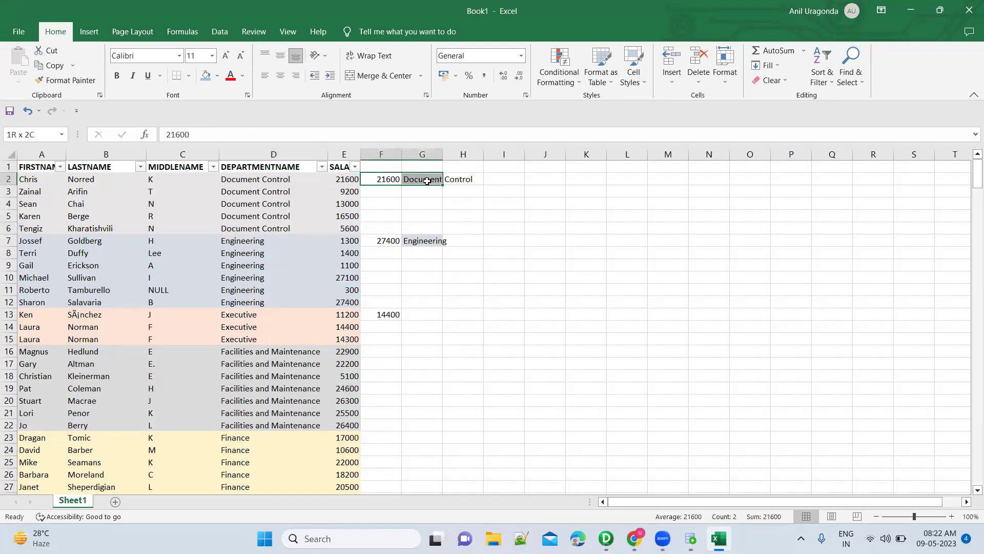
left_click(389, 241)
left_click(384, 181)
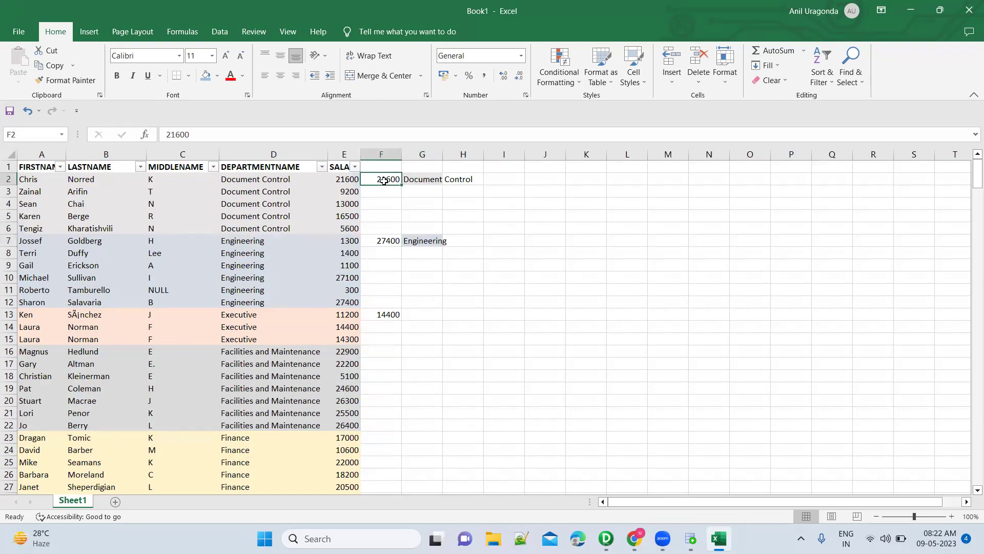
key("alt+Tab")
left_click(281, 350)
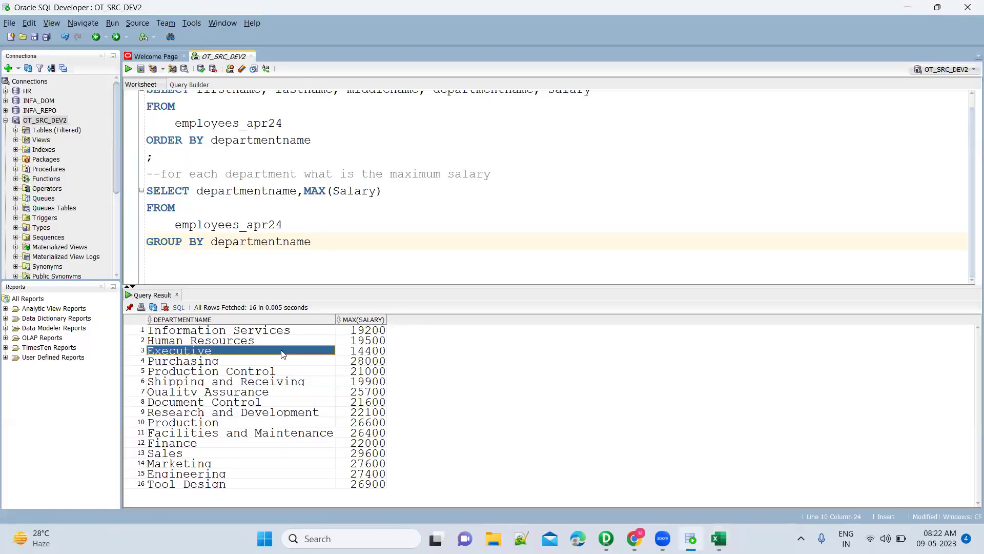
key("ctrl+a")
key("alt+Tab")
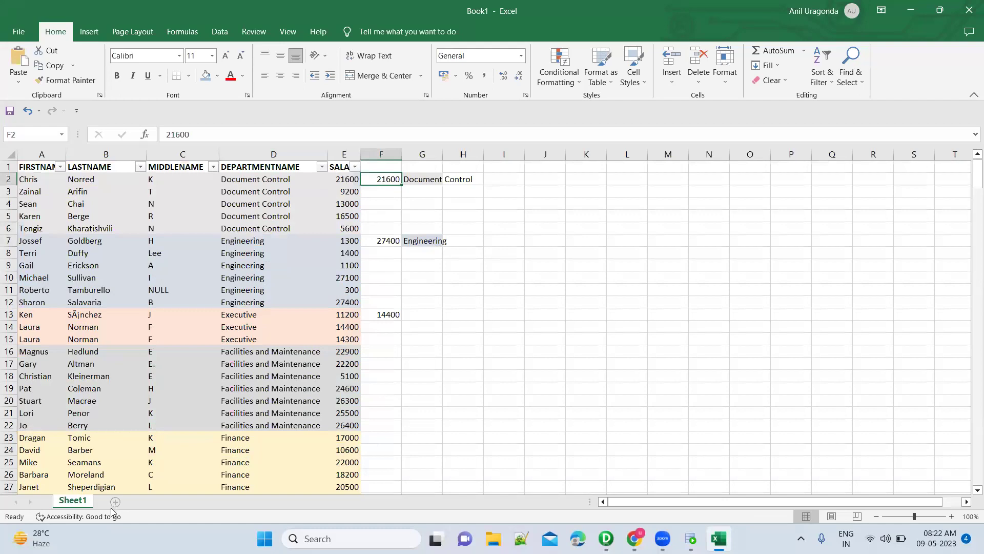
Add a new sheet and paste the 16 department results into it.
left_click(114, 503)
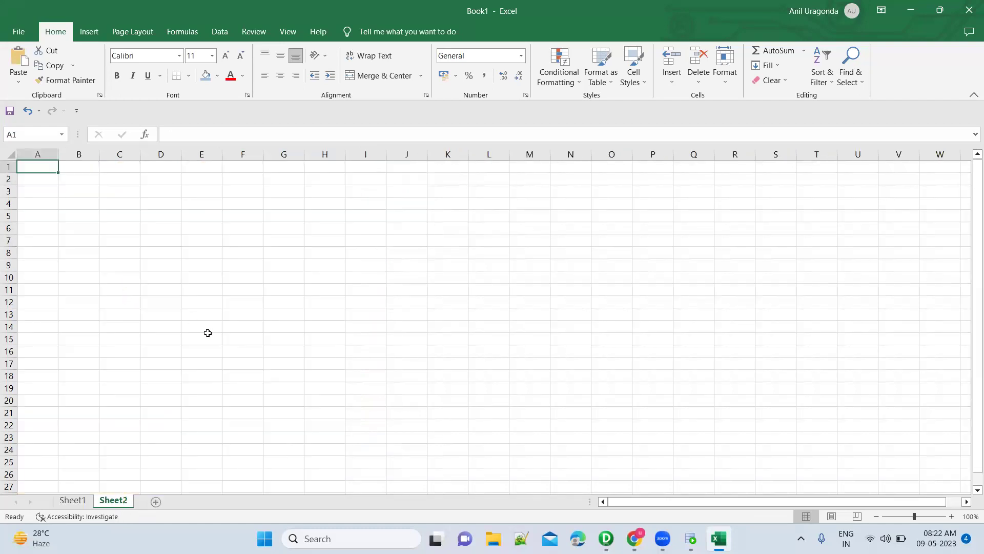
key("Down")
type("Information Services\t19200 Human Resources\t19500 Executive\t14400 Purchasing\t28000 Production\t21000 Shipping and Receiving\t19900 Quality Assurance\t25700 Document Control\t21600 Research and Development\t22100 Production Control\t26600 Facilities and Maintenance\t26400 Finance\t22000 Sales\t29600 Marketing\t27600 Engineering\t27400 Tool Design\t26900")
Head the columns DepartmentName and HighestSalary and autofit column A.
key("Up")
type("Departme")
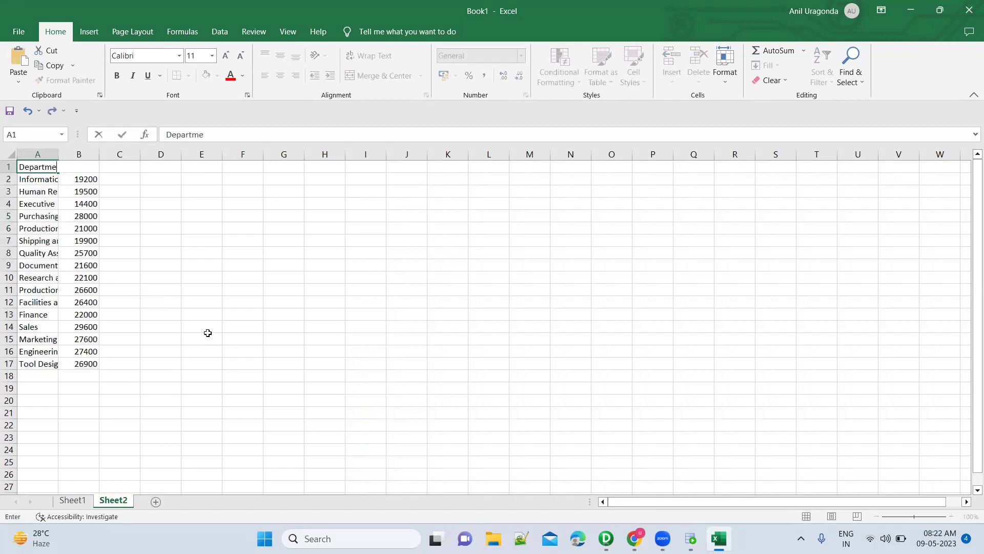
type("ntName")
key("Tab")
type("Hi")
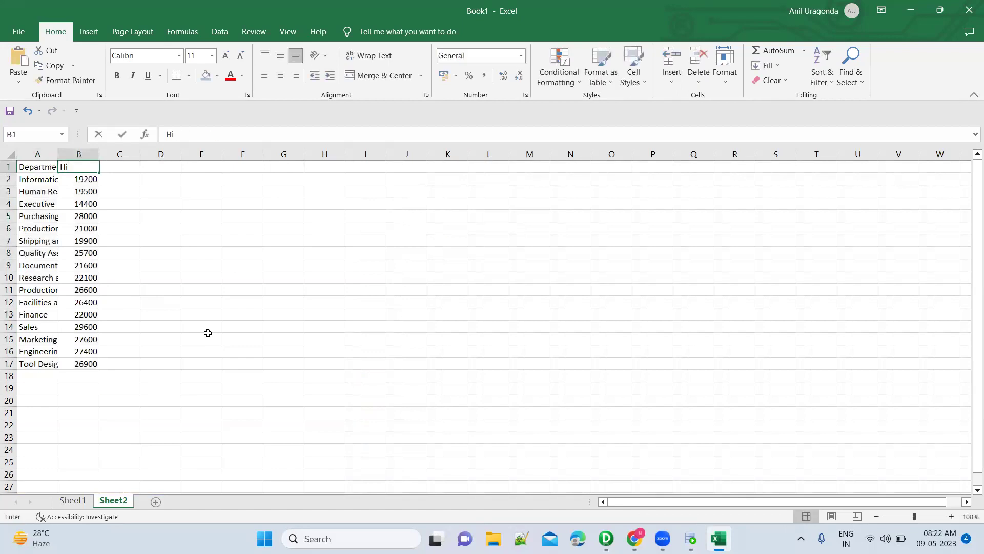
type("ghestSalary")
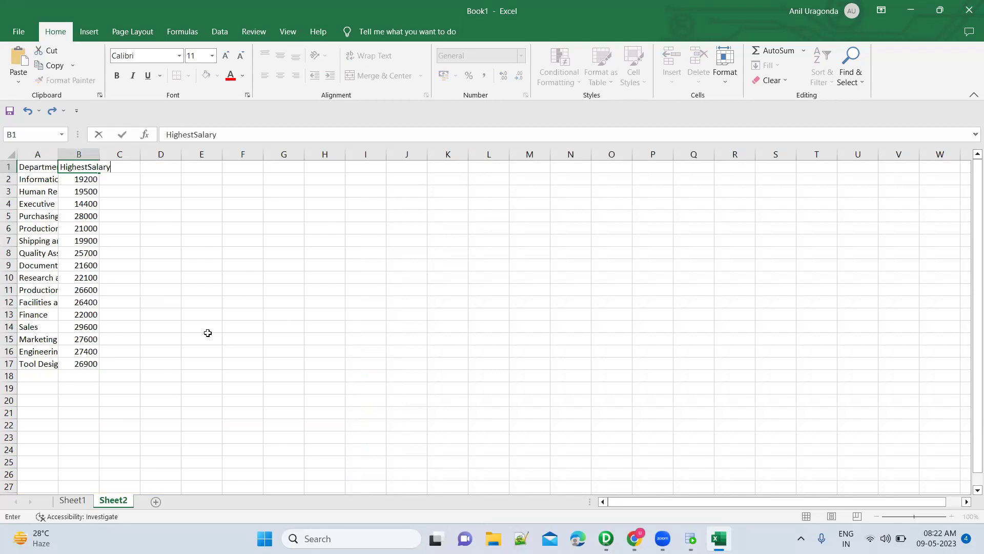
key("Return")
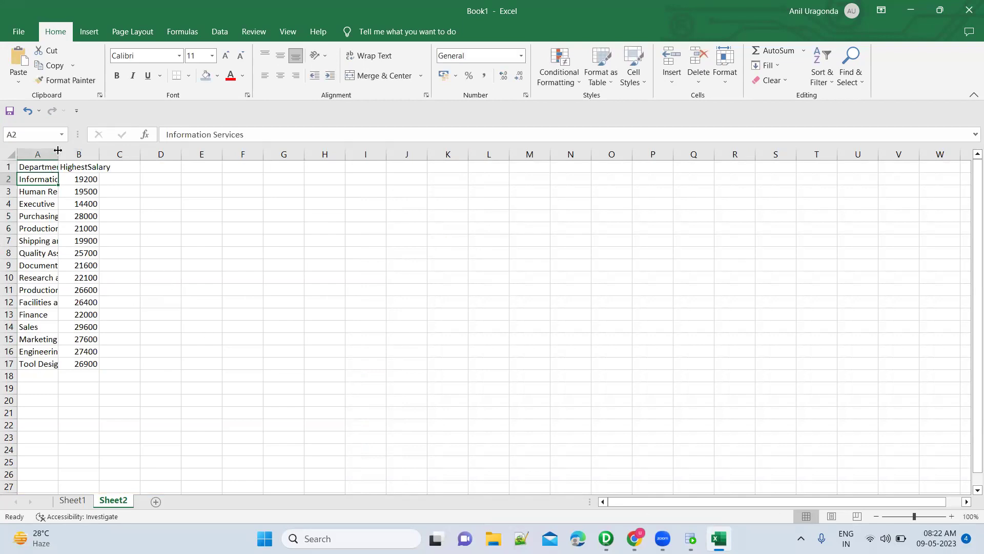
double_click(58, 150)
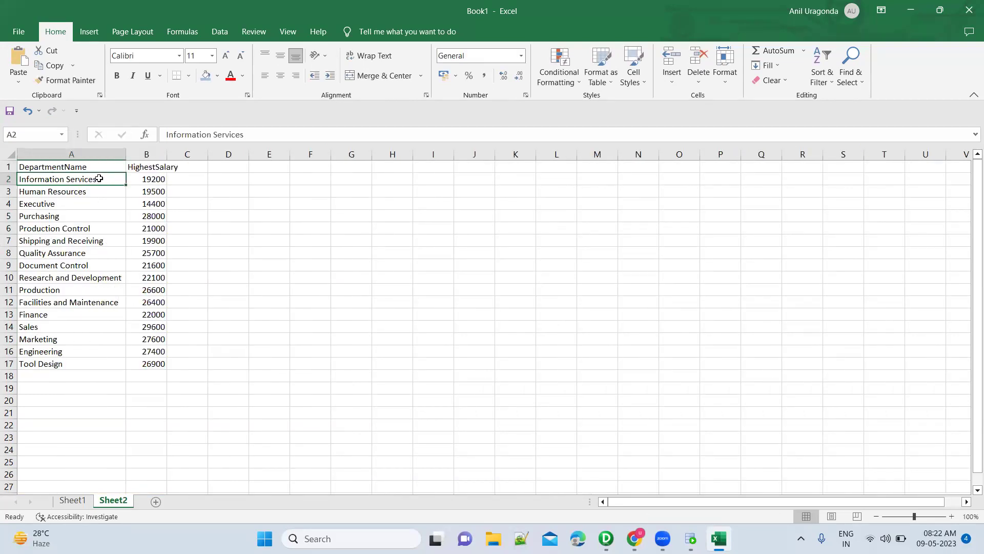
left_click(158, 179)
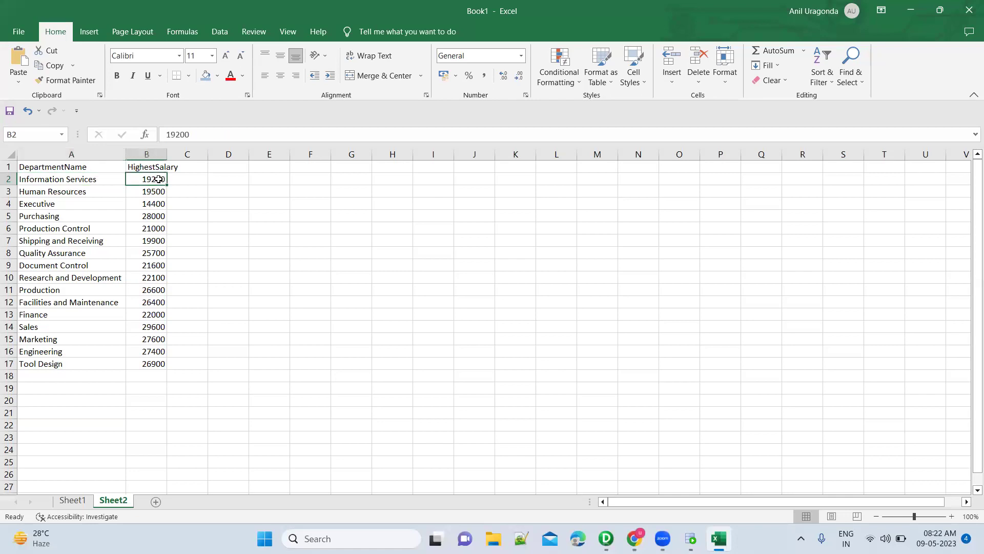
left_click(115, 179)
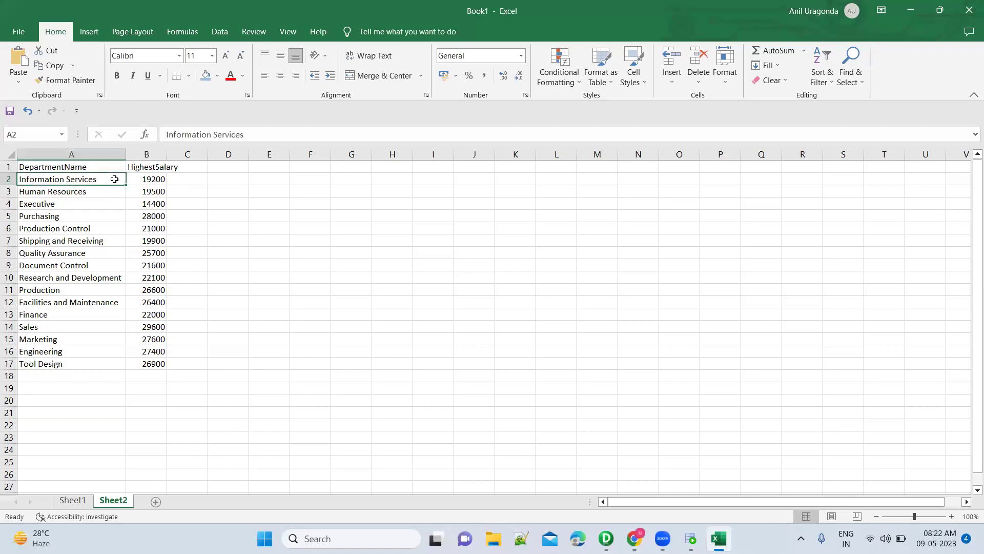
left_click(74, 507)
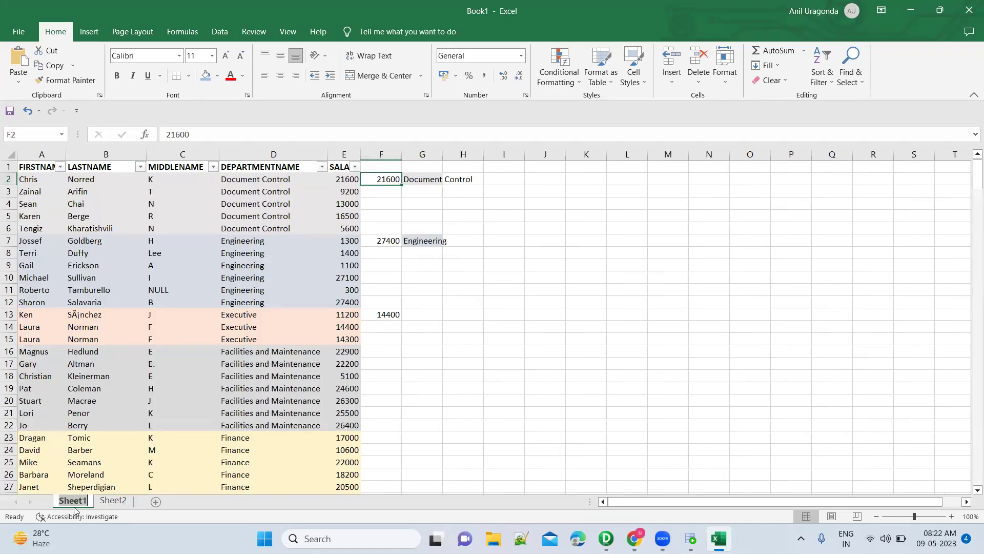
Rename Sheet1 to Employee and Sheet2 to OpSQLQuery.
double_click(73, 507)
type("Employee")
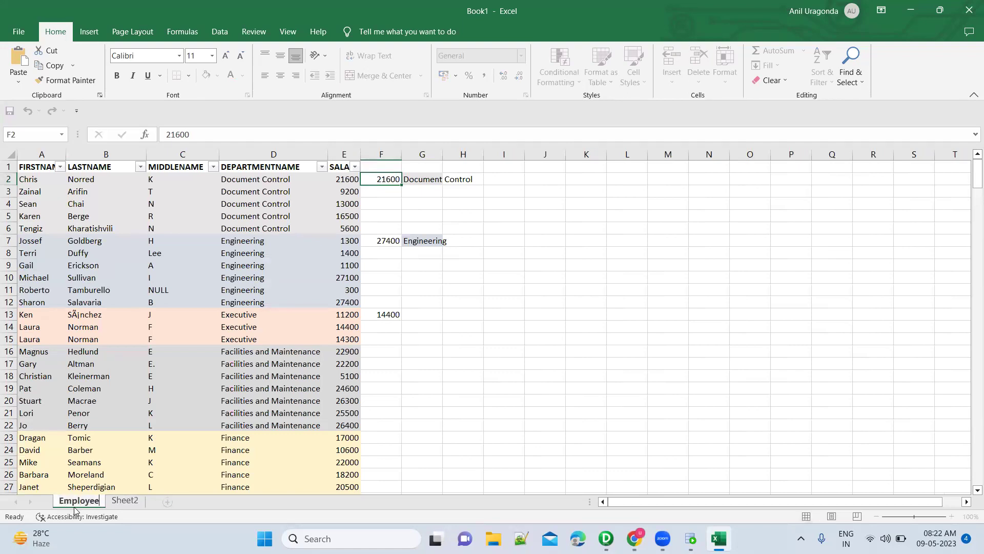
left_click(125, 500)
double_click(125, 500)
type("OpSQLQuery")
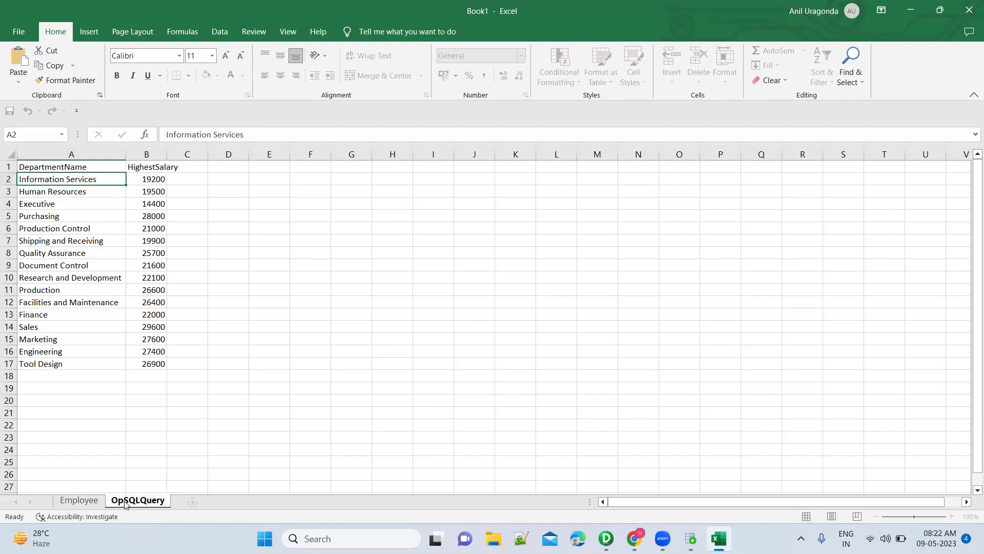
key("Return")
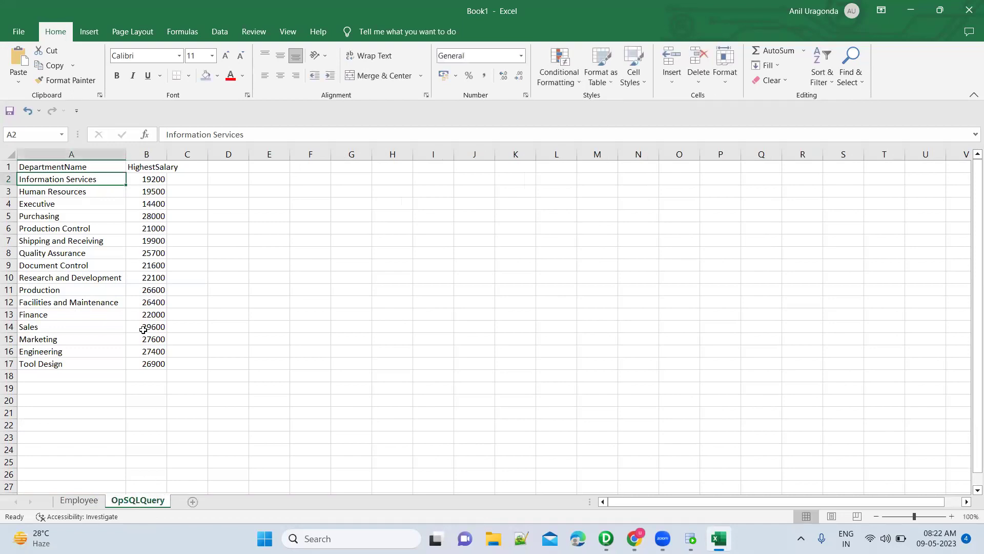
Autofit the HighestSalary column and bold the DepartmentName and HighestSalary headers.
double_click(165, 156)
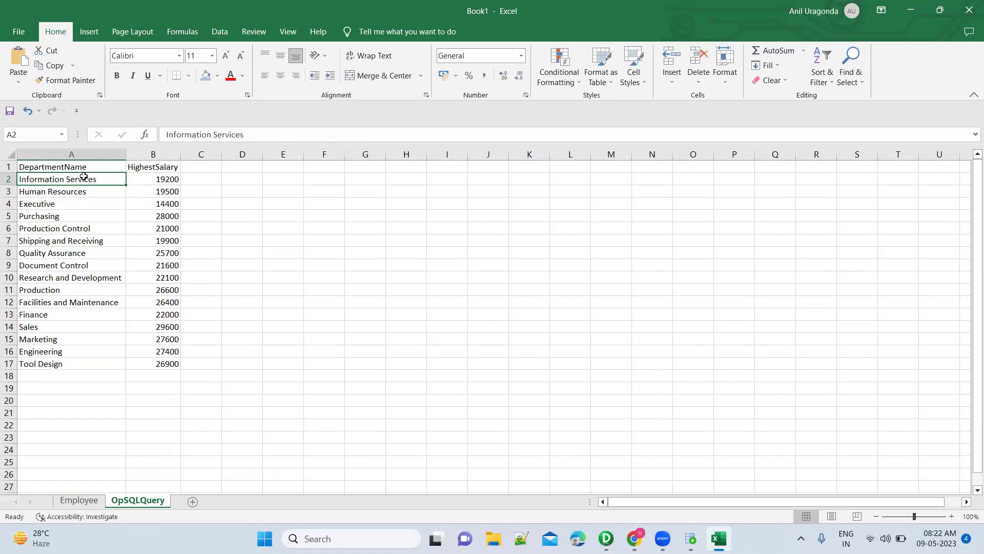
left_click_drag(82, 169, 154, 168)
key("ctrl+b")
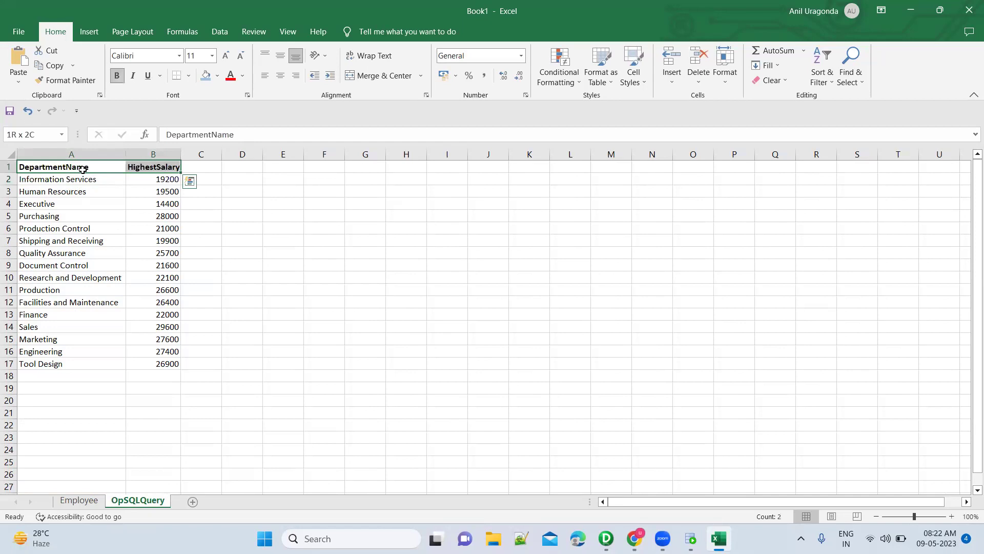
left_click(151, 179)
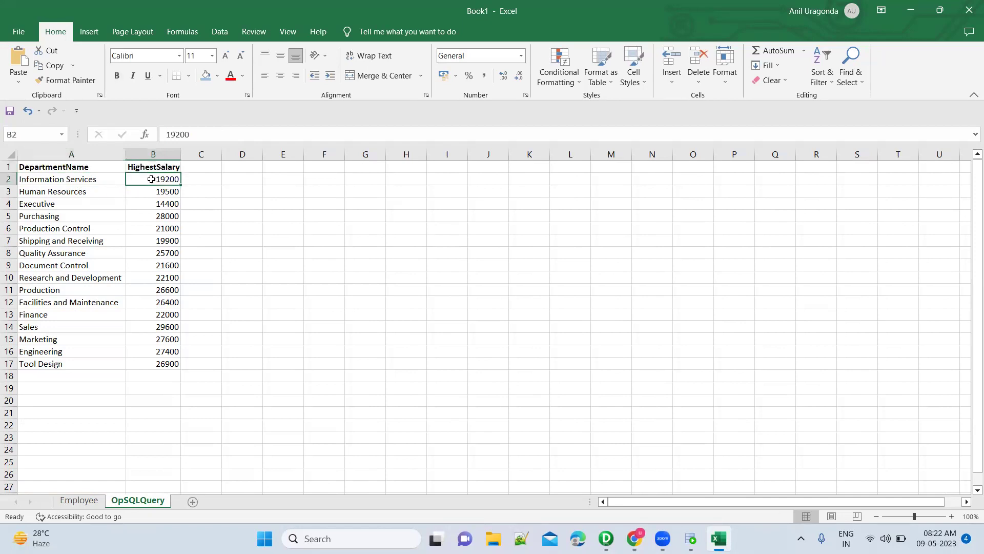
left_click(103, 181)
left_click(149, 182)
left_click(79, 501)
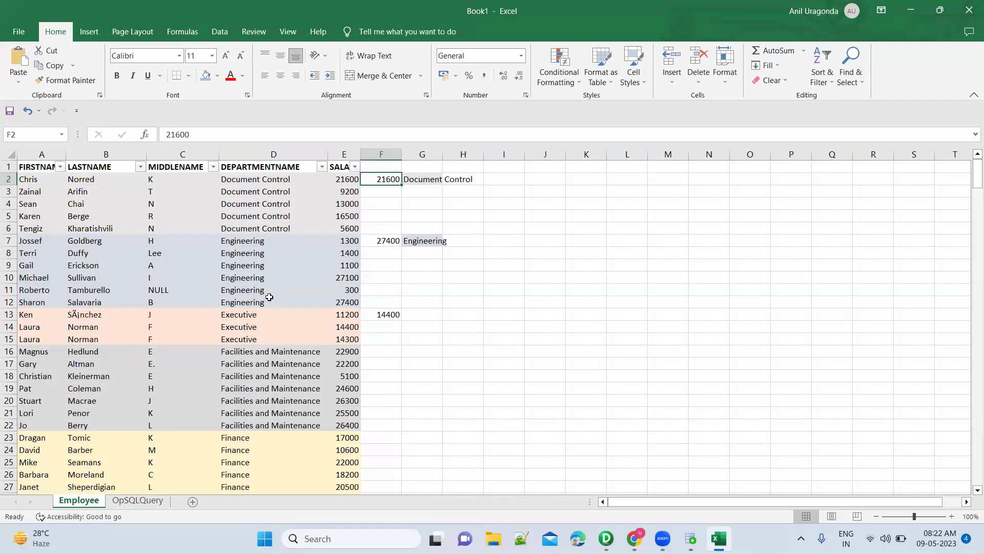
Check Information Services on OpSQLQuery, then browse the Employee sheet's employee rows.
left_click(123, 501)
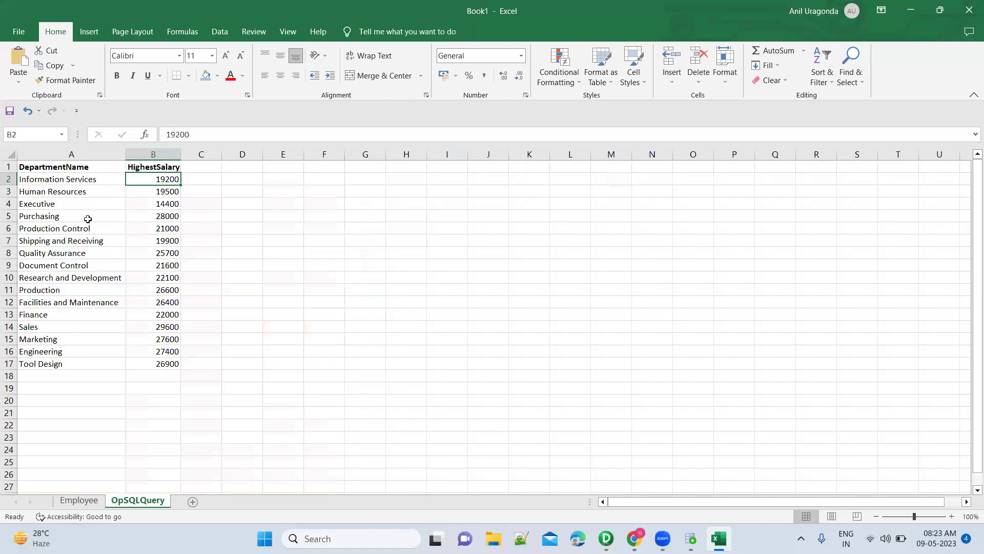
left_click(98, 178)
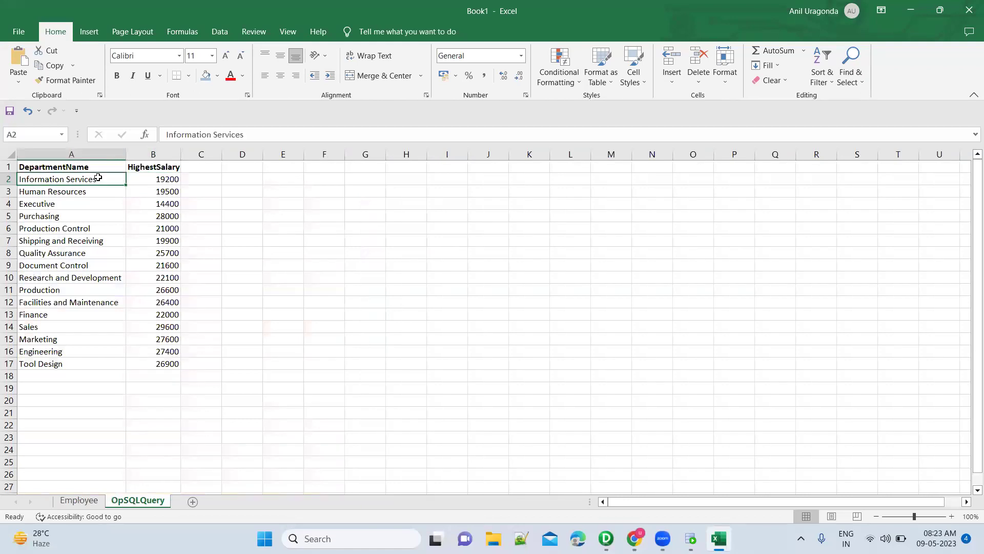
left_click(84, 504)
scroll(309, 396, "down", 16)
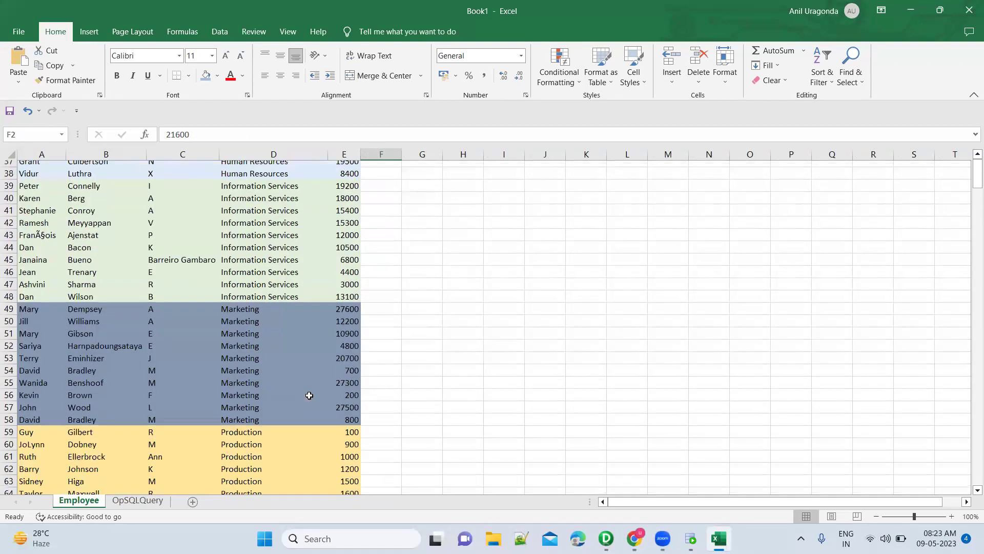
scroll(309, 395, "down", 20)
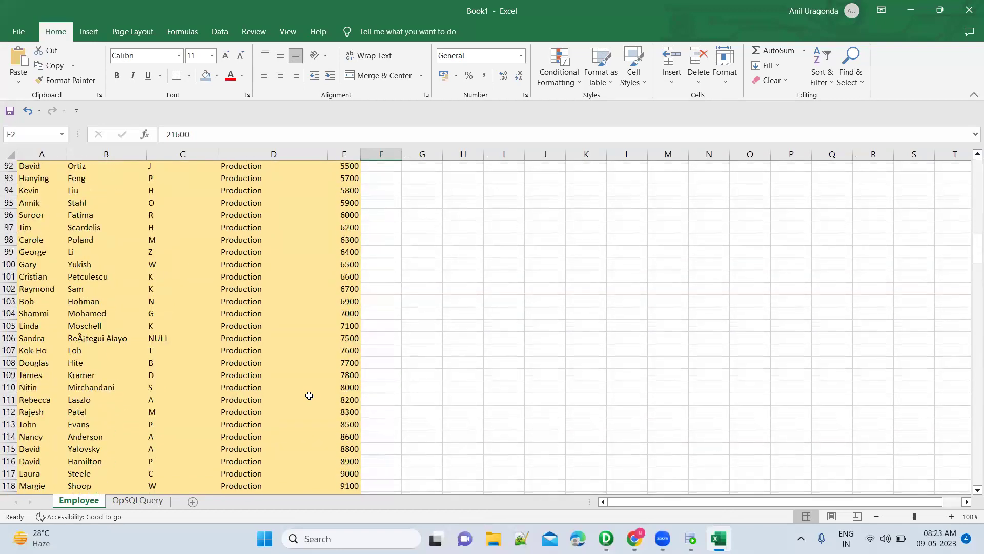
scroll(309, 396, "down", 20)
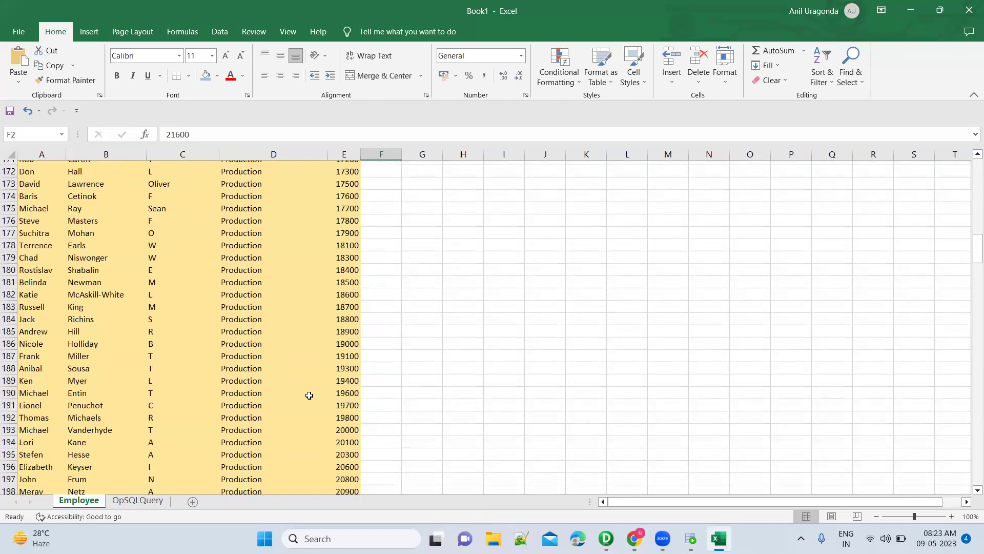
scroll(294, 434, "down", 8)
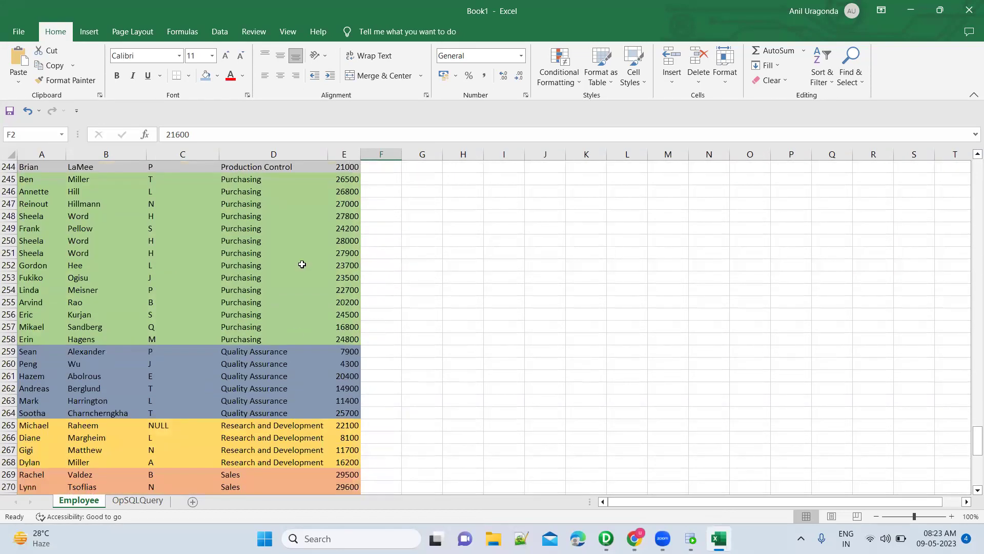
scroll(302, 264, "up", 16)
scroll(302, 264, "up", 20)
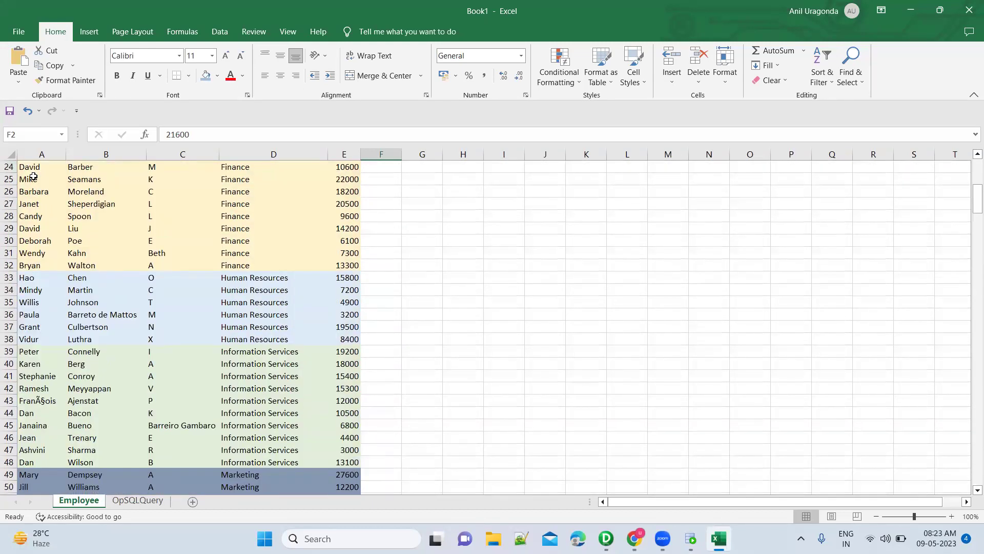
left_click(33, 176)
scroll(34, 176, "up", 8)
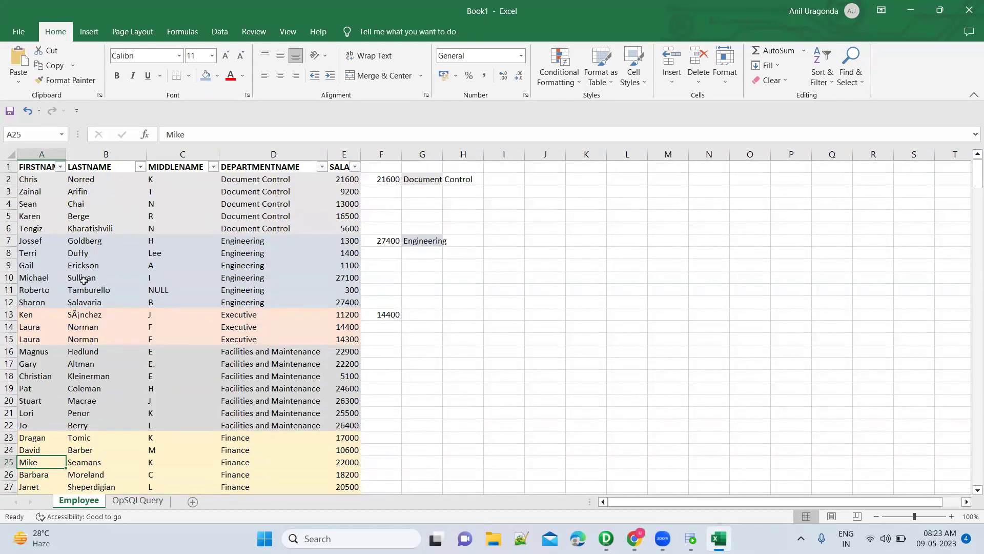
Recheck Information Services' 19200 maximum on OpSQLQuery against the Employee table.
left_click(137, 499)
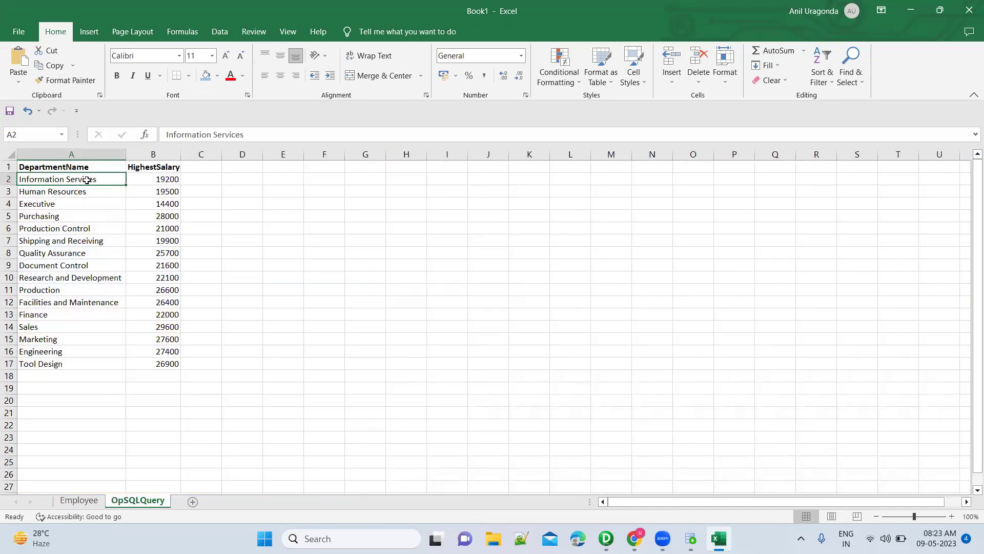
left_click(153, 180)
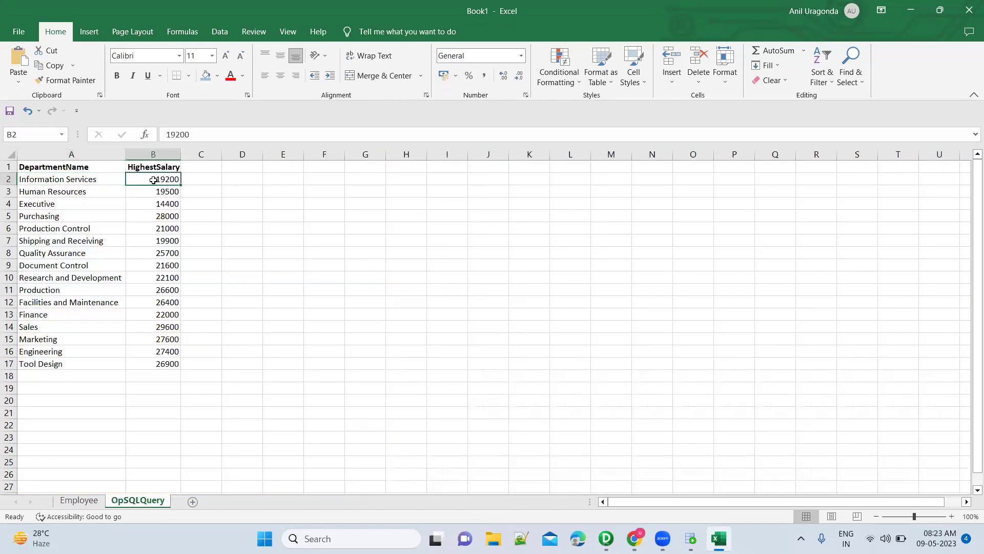
left_click(109, 181)
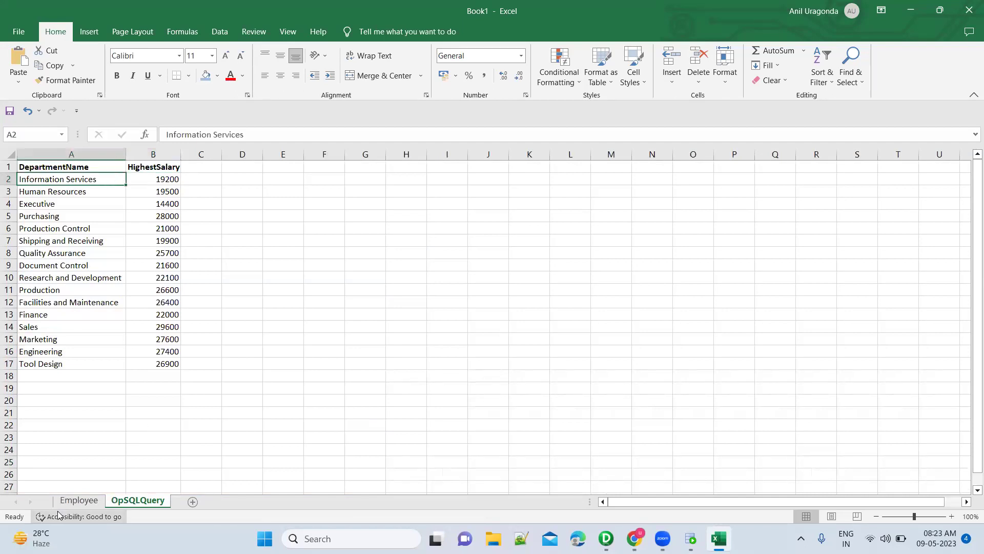
left_click(76, 501)
left_click(209, 341)
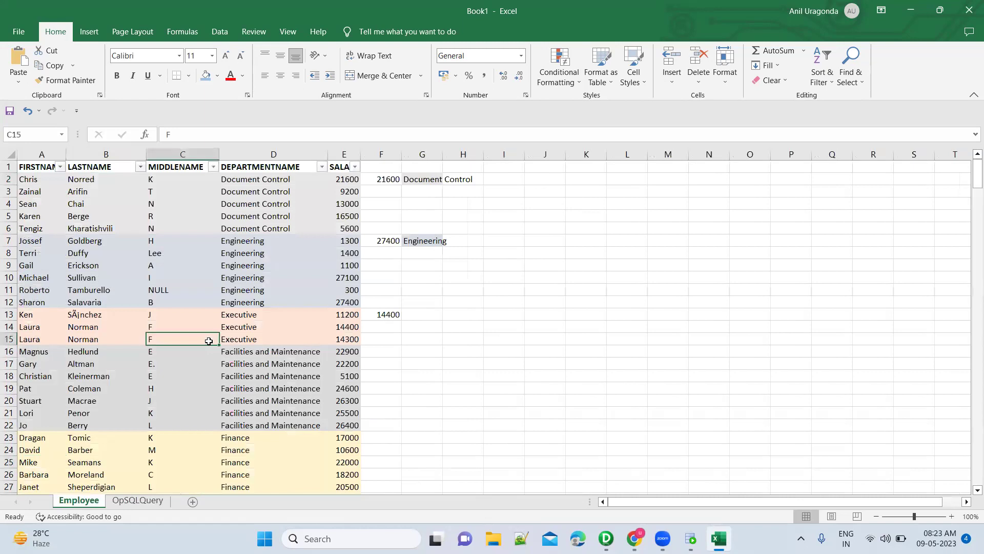
Search 'info' to select Information Services rows D39:D48, then compare with 19200 on OpSQLQuery.
key("ctrl+f")
type("informa")
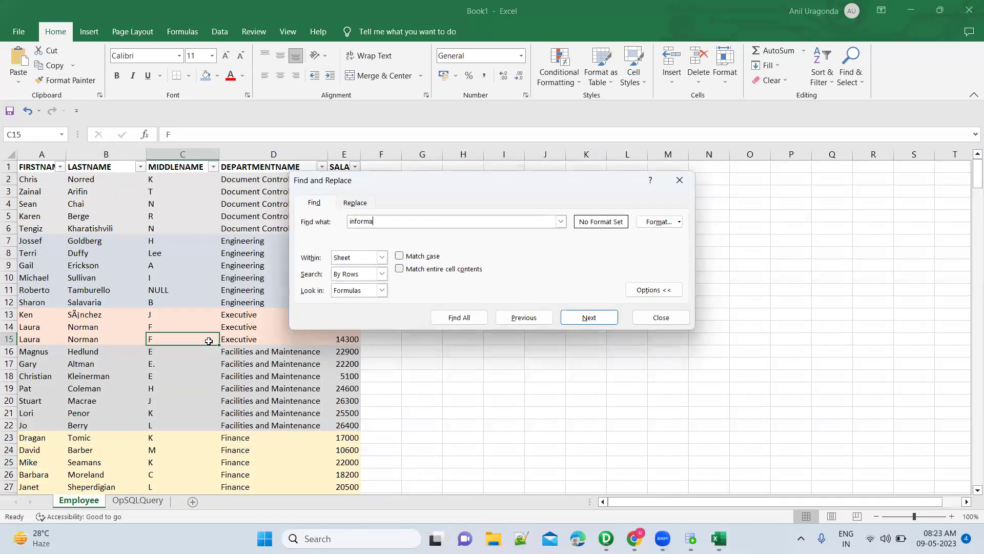
key("Return")
key("Escape")
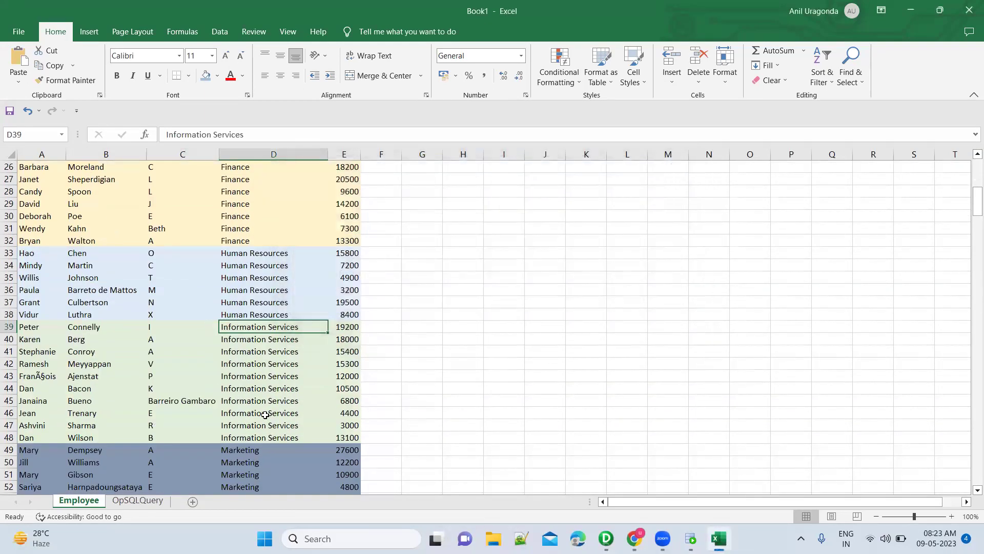
left_click(267, 436, "shift")
key("shift+Right")
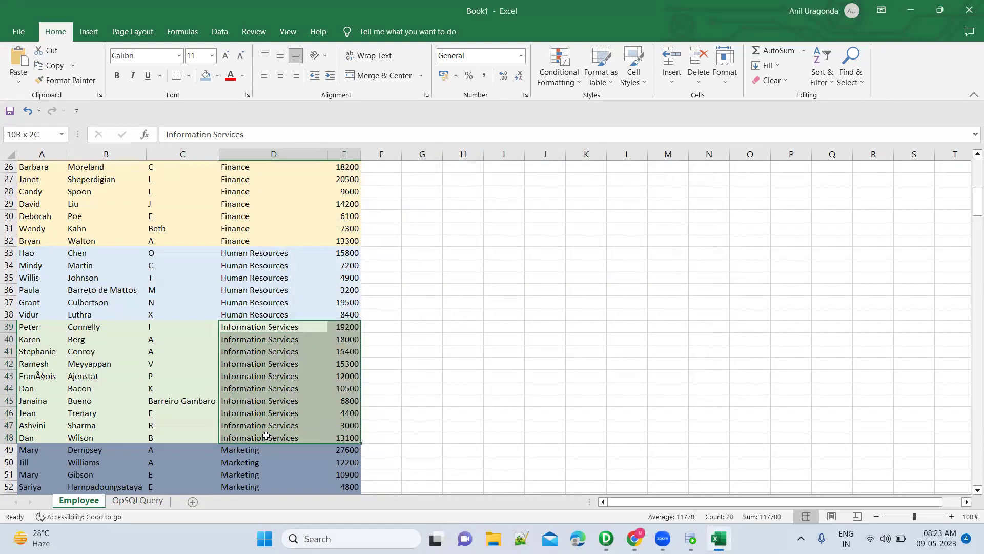
key("shift+Left")
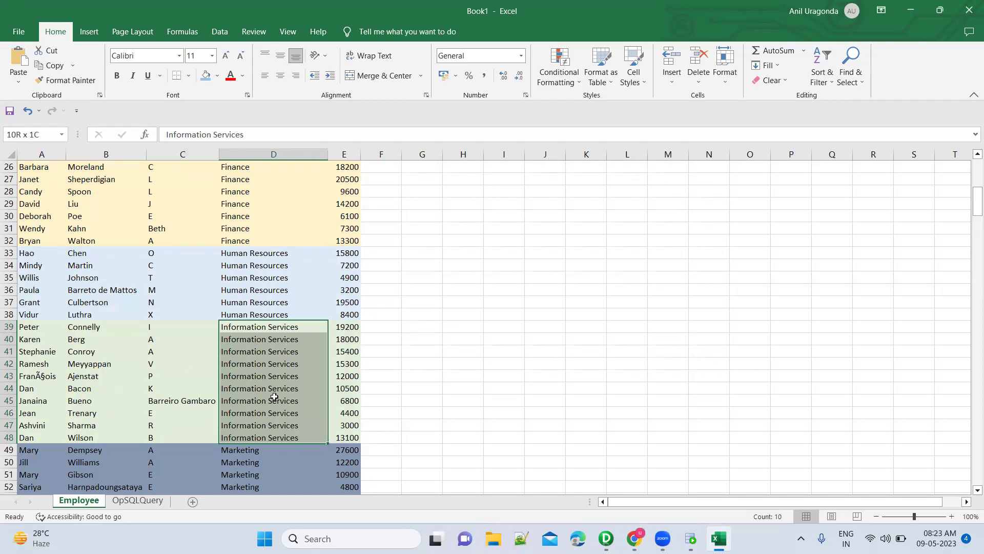
left_click(146, 506)
left_click(162, 179)
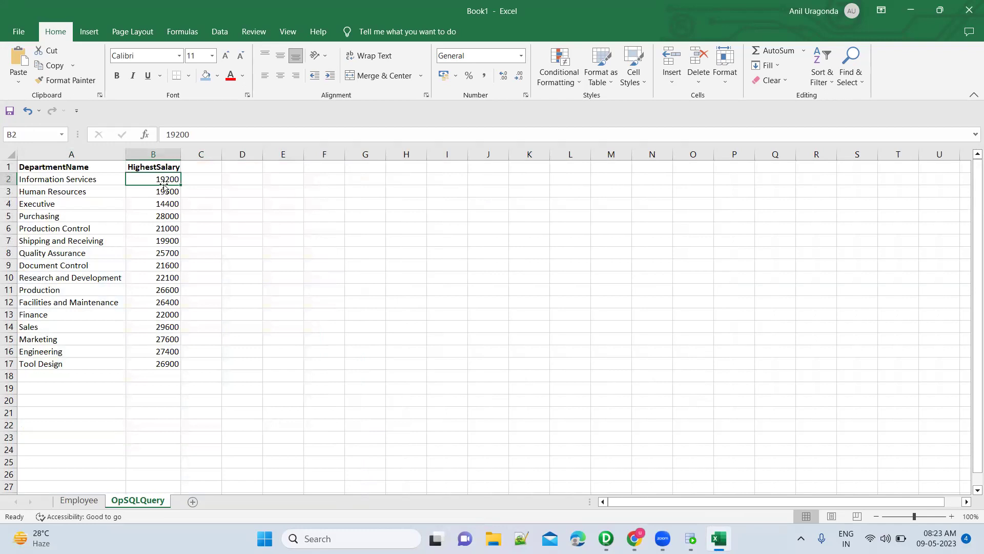
On the Employee sheet, select row 39's 19200 salary and its name cells.
left_click(79, 501)
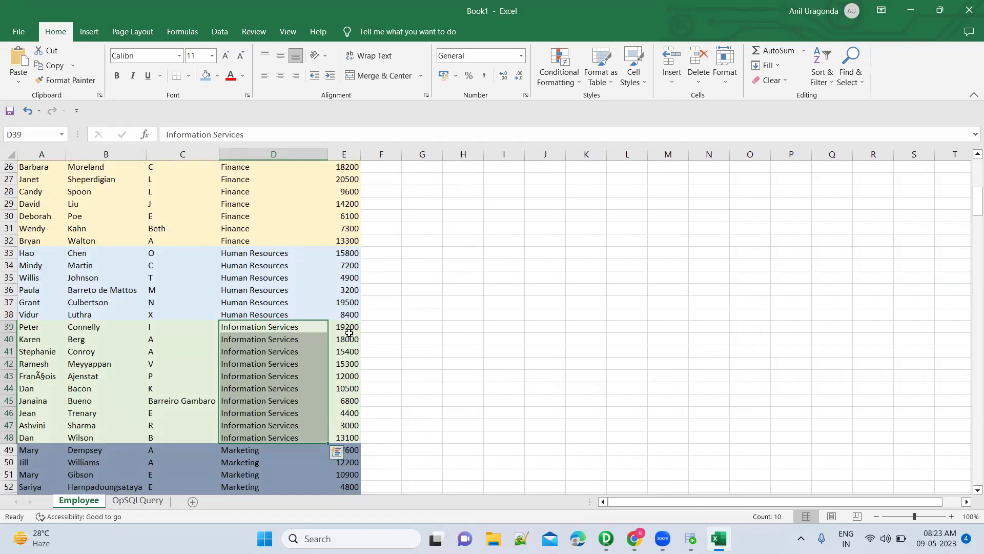
left_click(349, 326)
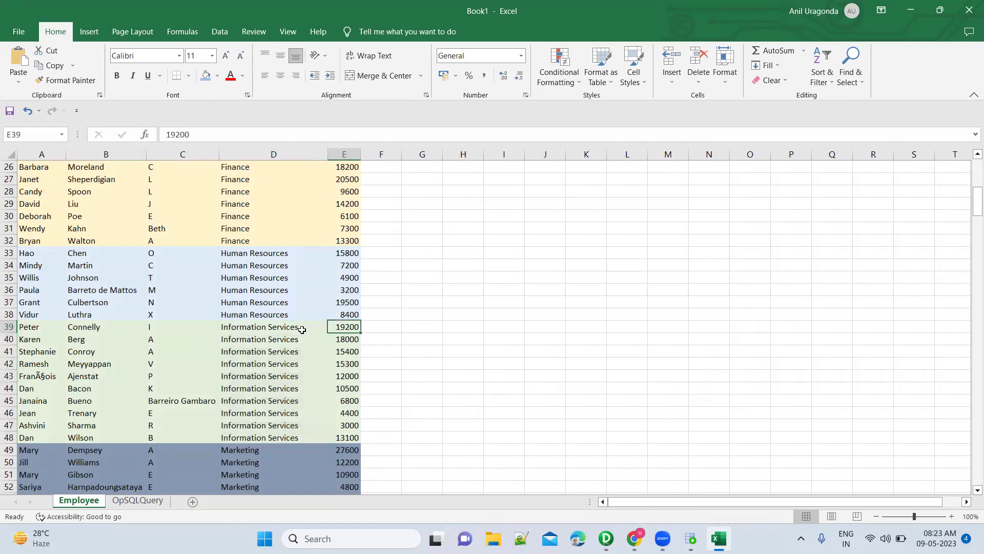
left_click(31, 332)
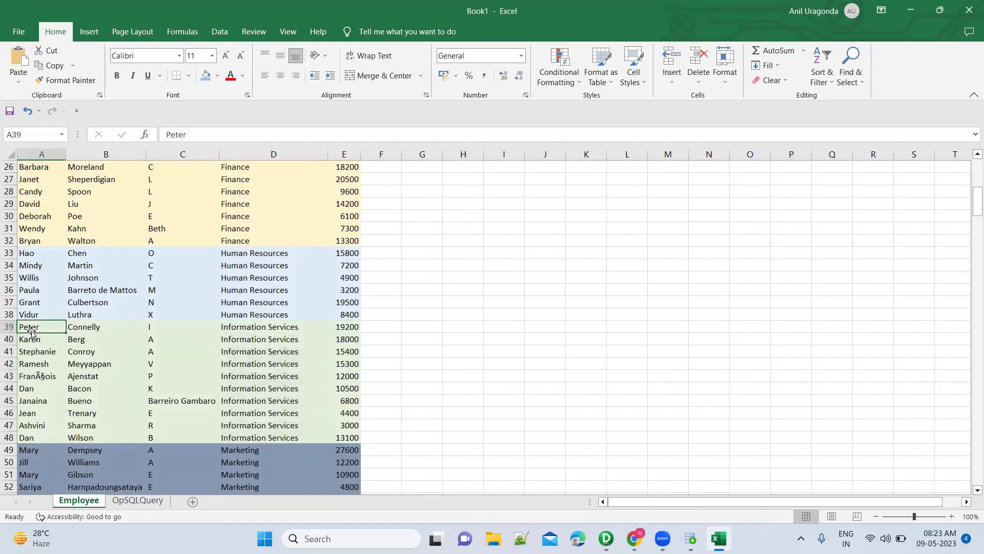
key("shift+Right")
key("shift+Right")
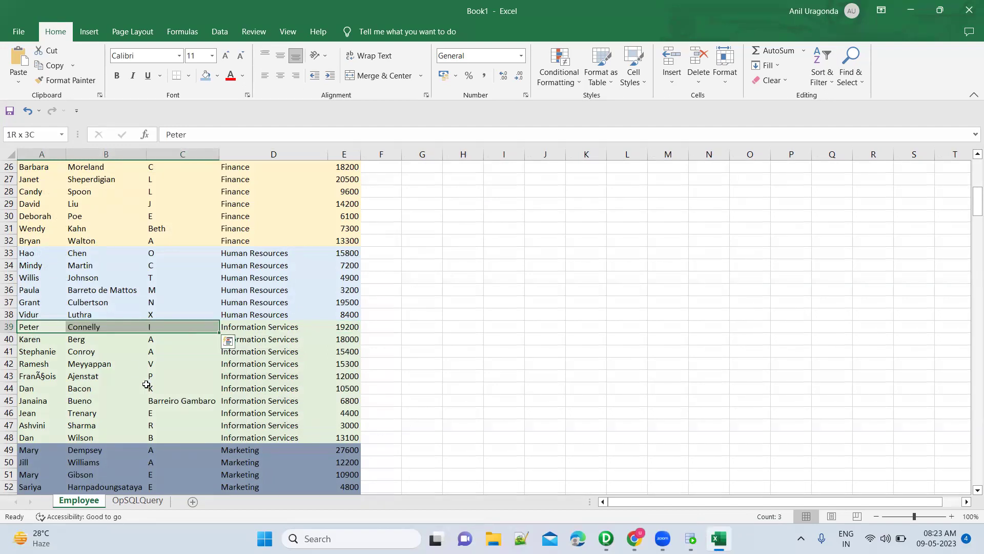
On the OpSQLQuery sheet, check the DepartmentName and HighestSalary headers and Information Services' 19200.
left_click(143, 502)
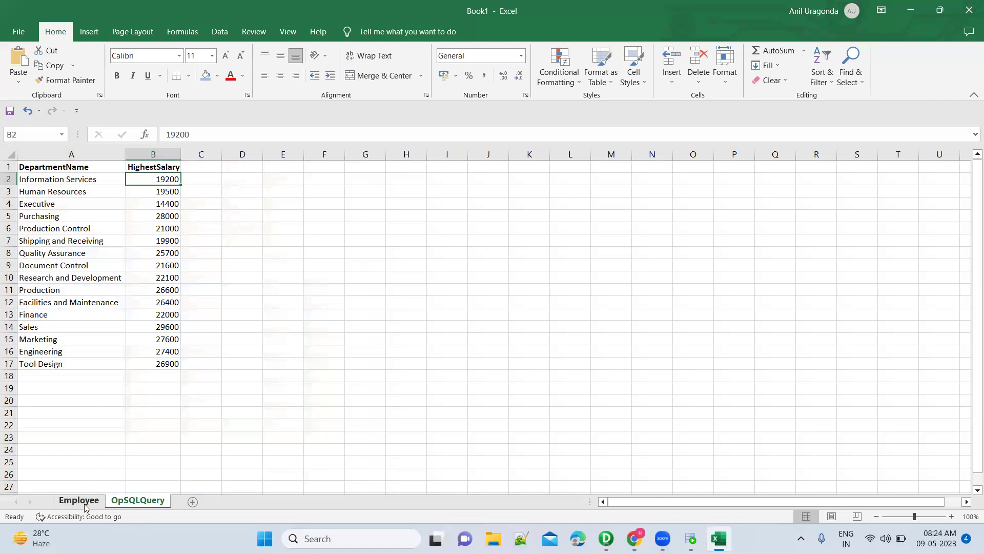
left_click(73, 170)
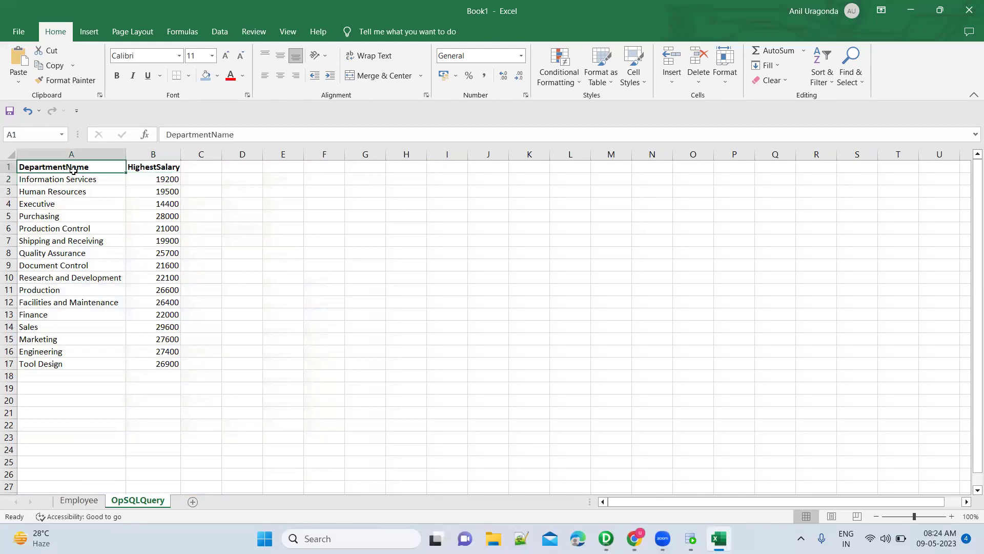
left_click(141, 168)
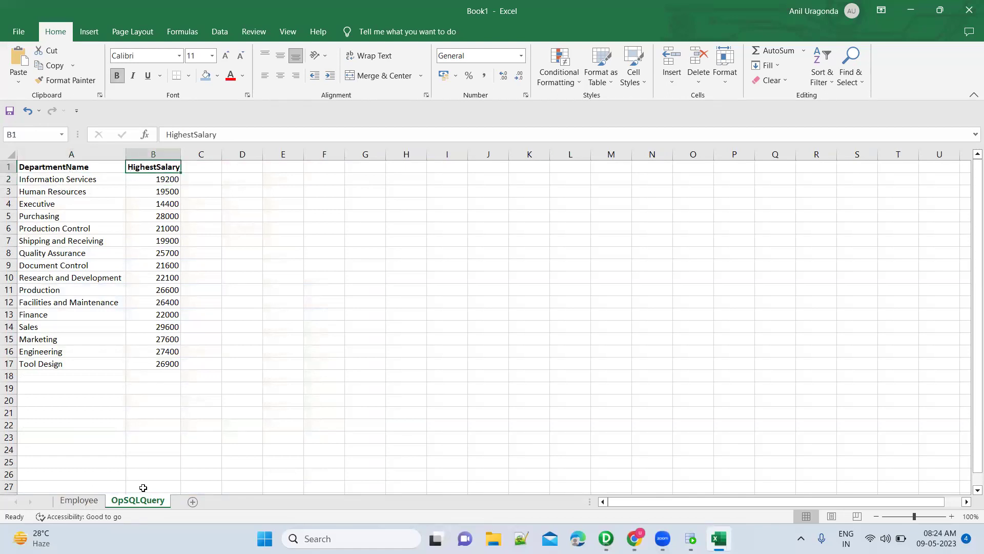
left_click(68, 370)
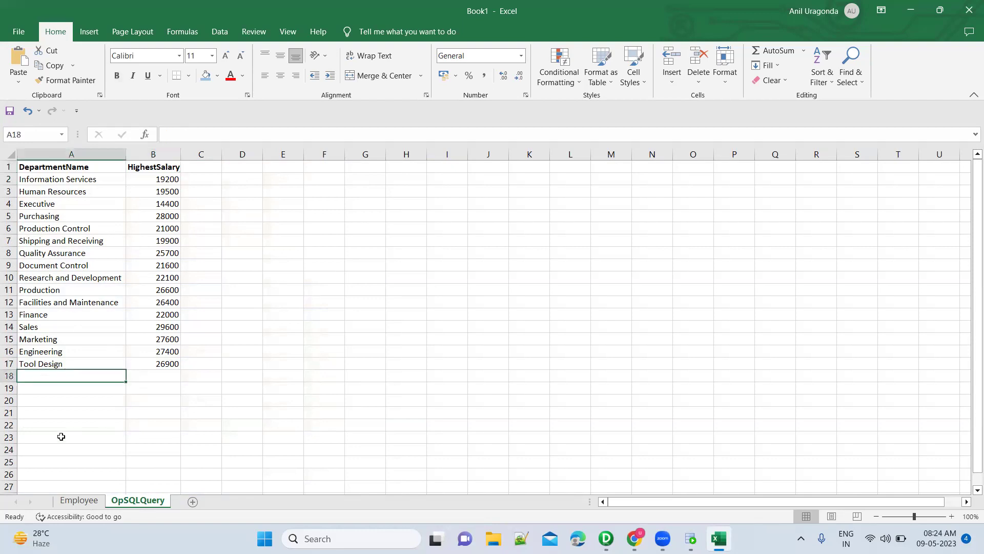
left_click(82, 501)
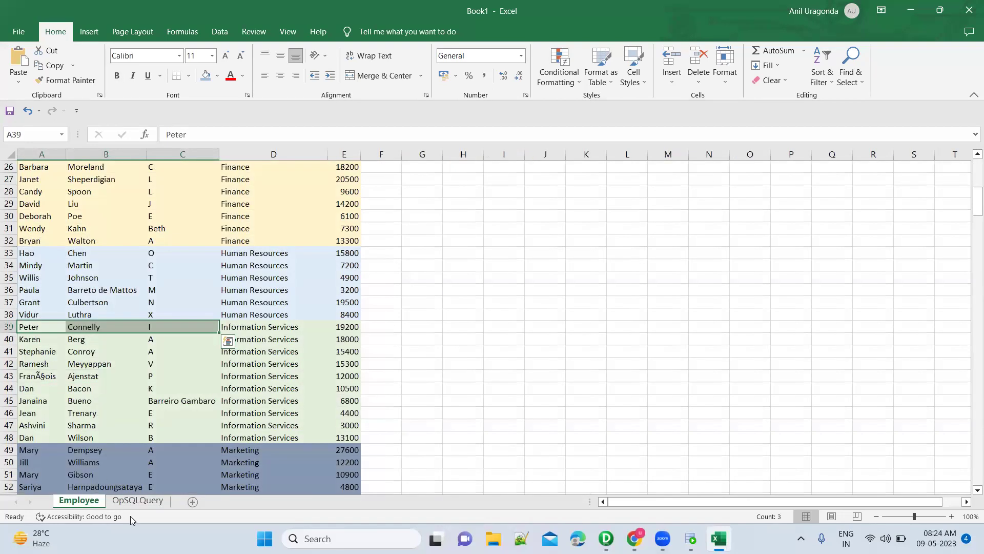
left_click(138, 502)
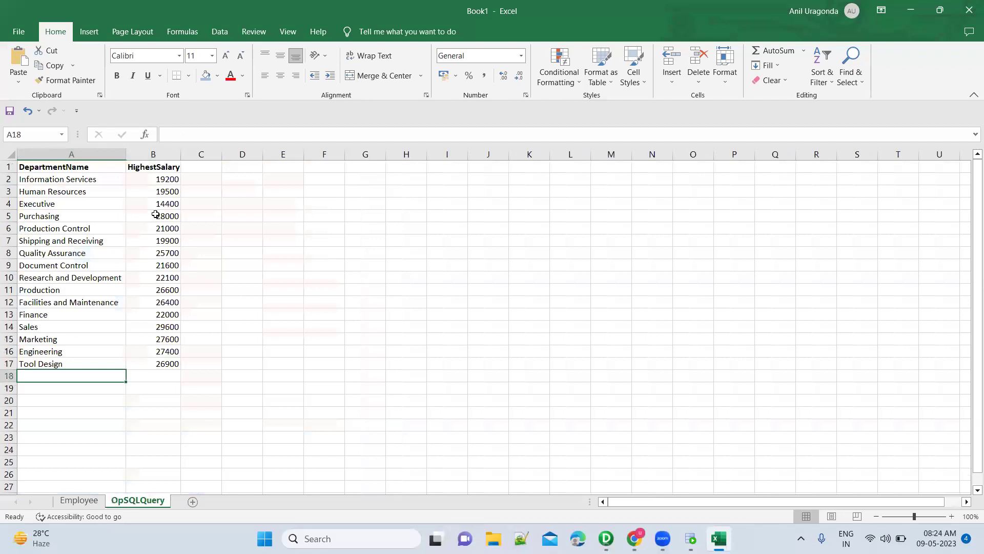
left_click(161, 181)
Compare Employee row 39's Information Services name cells, then return to Oracle SQL Developer.
left_click(79, 500)
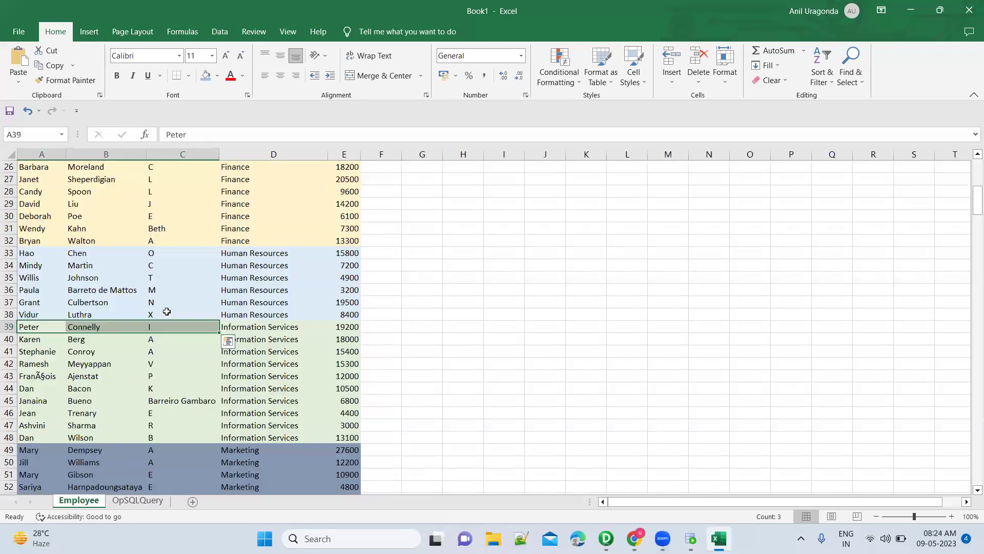
left_click(258, 328)
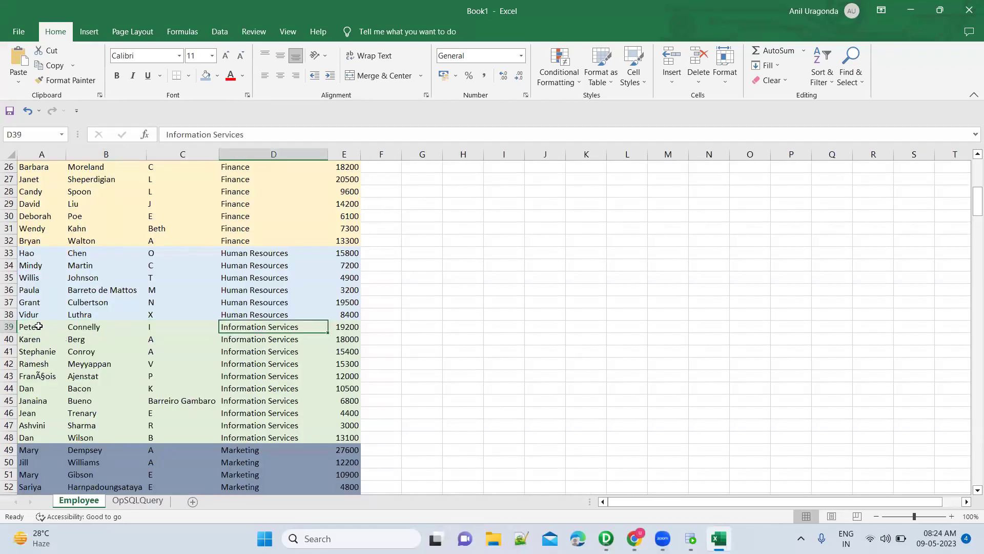
left_click_drag(38, 326, 157, 329)
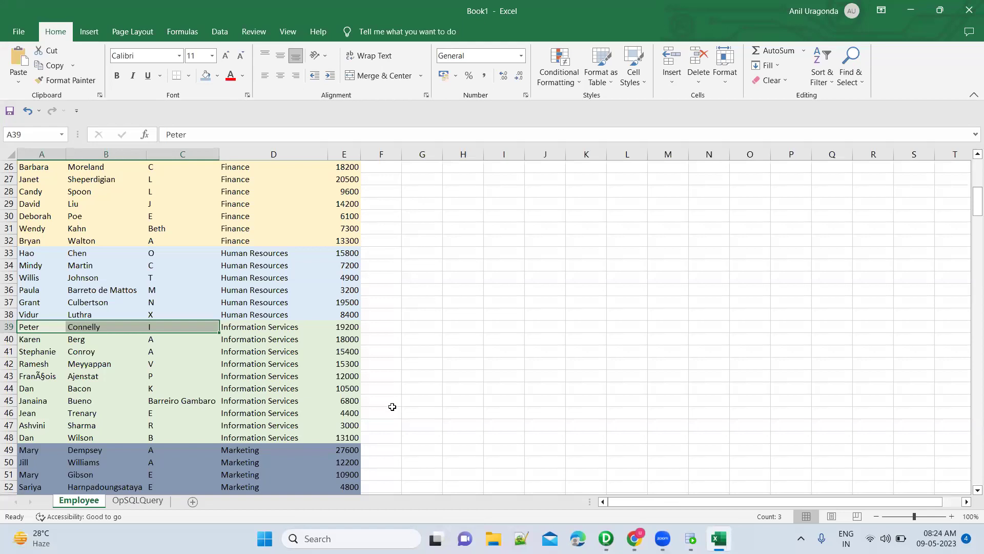
left_click(149, 500)
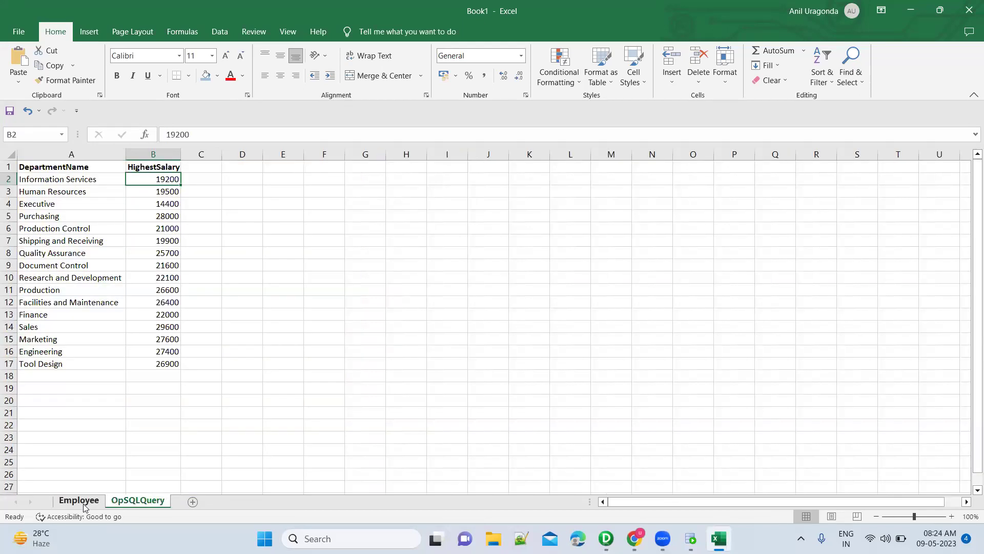
left_click(82, 501)
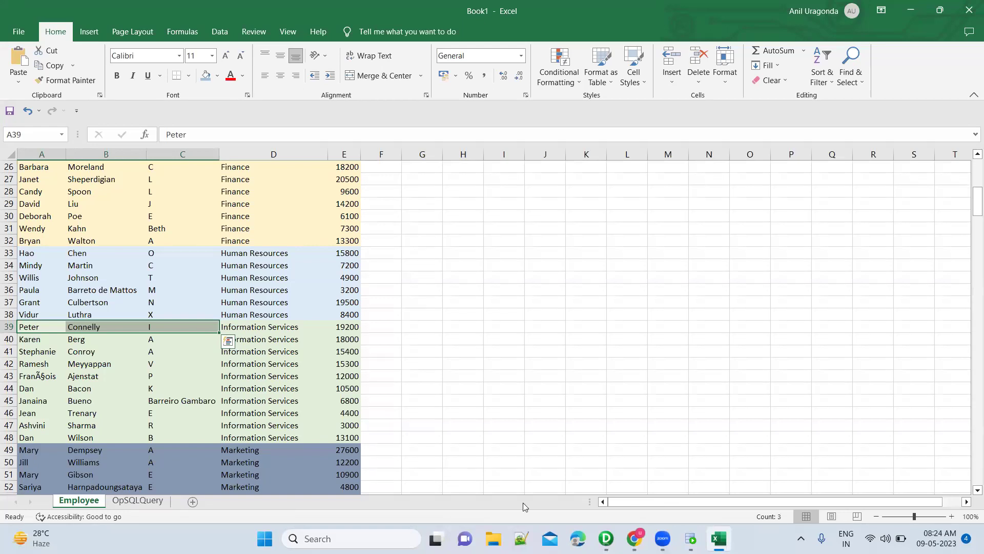
left_click(691, 538)
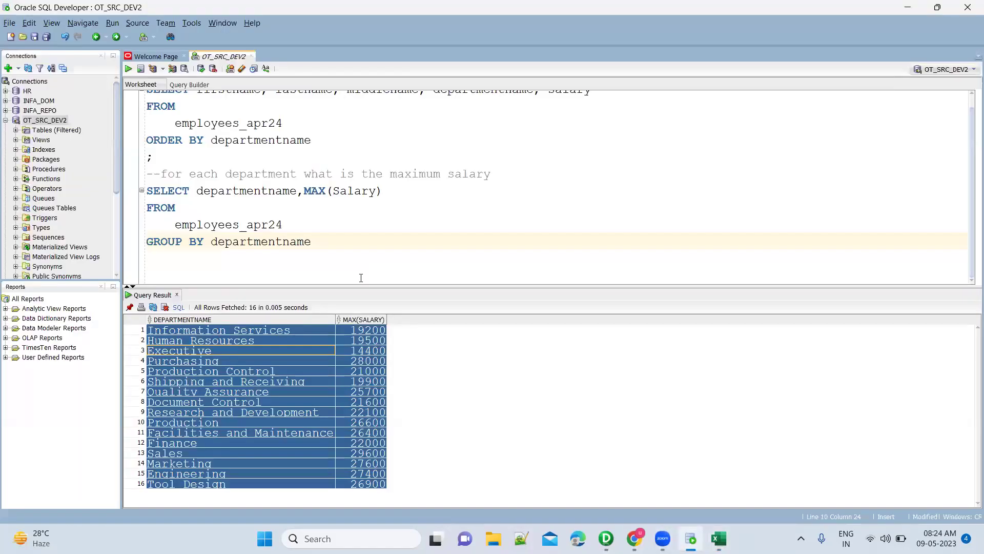
Prefix the grouped query with CREATE TABLE DEPT_HIGHEST_SAL AS and alias MAX(Salary) AS HIGHEST_SAL.
left_click_drag(321, 240, 141, 191)
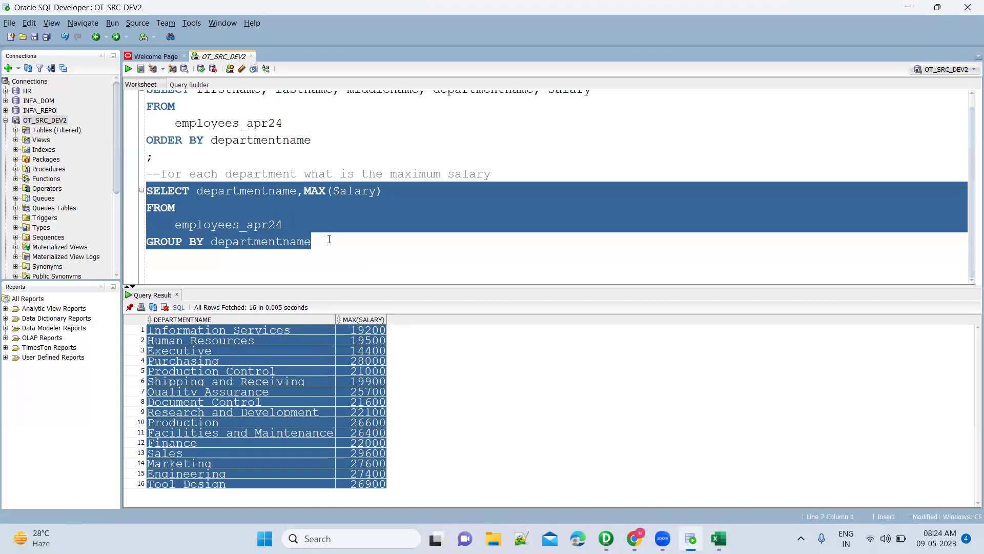
left_click(502, 179)
key("Return")
type("CREATE TABLE ")
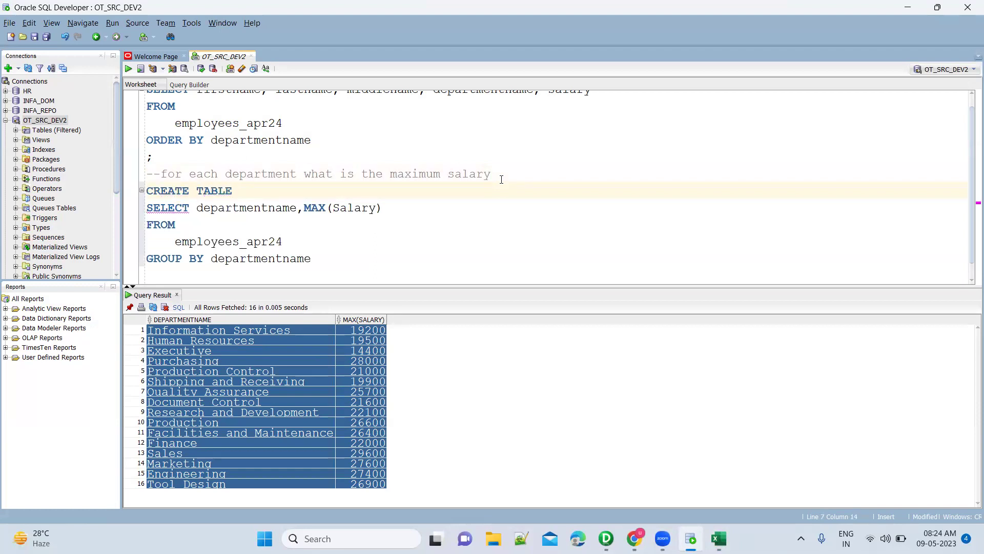
type("DEPT_HIGHEST_SAL AS")
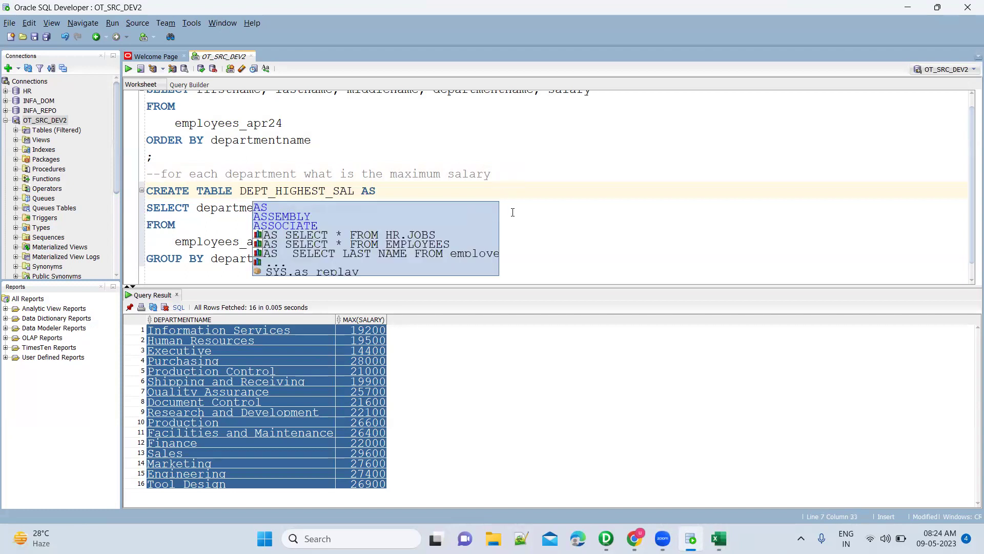
key("Escape")
left_click(396, 207)
type("AS HIGHEST_SAL")
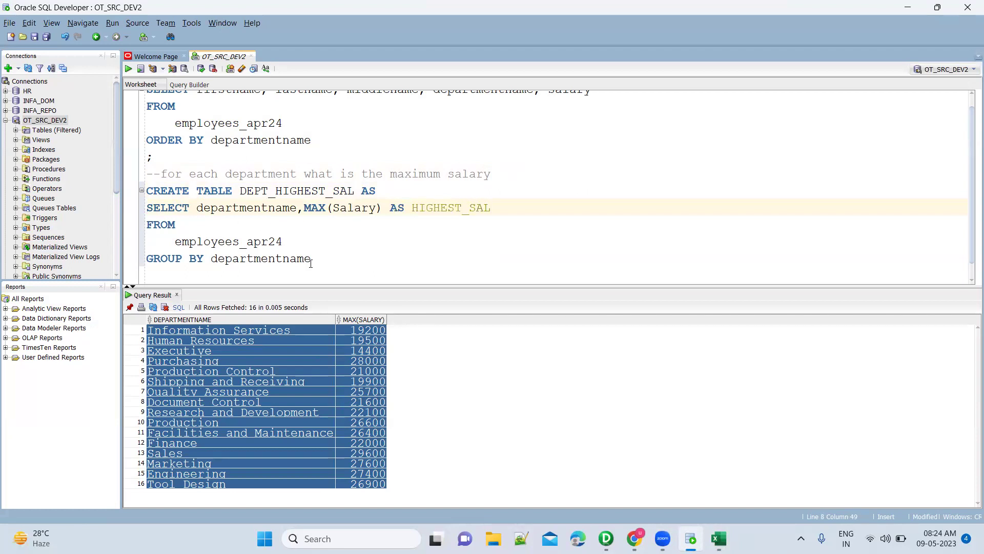
left_click_drag(314, 260, 143, 211)
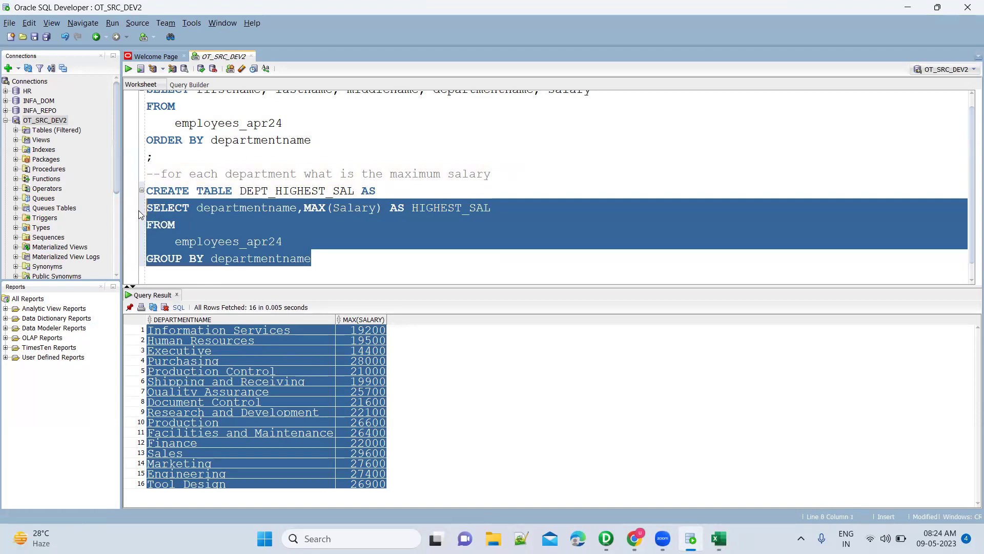
scroll(138, 210, "down", 1)
Run the grouped query, end it with ';' and execute it to create DEPT_HIGHEST_SAL.
key("ctrl+Return")
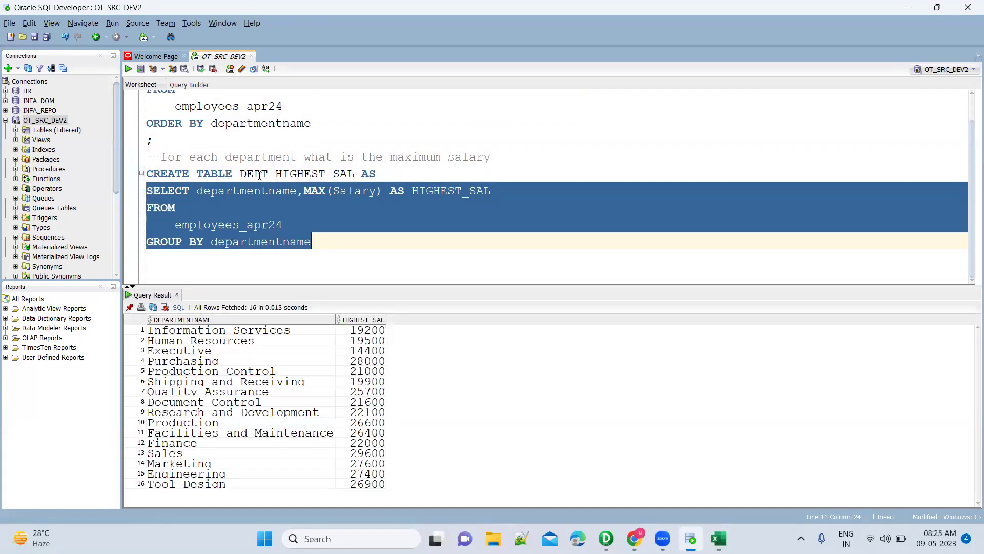
left_click(234, 173)
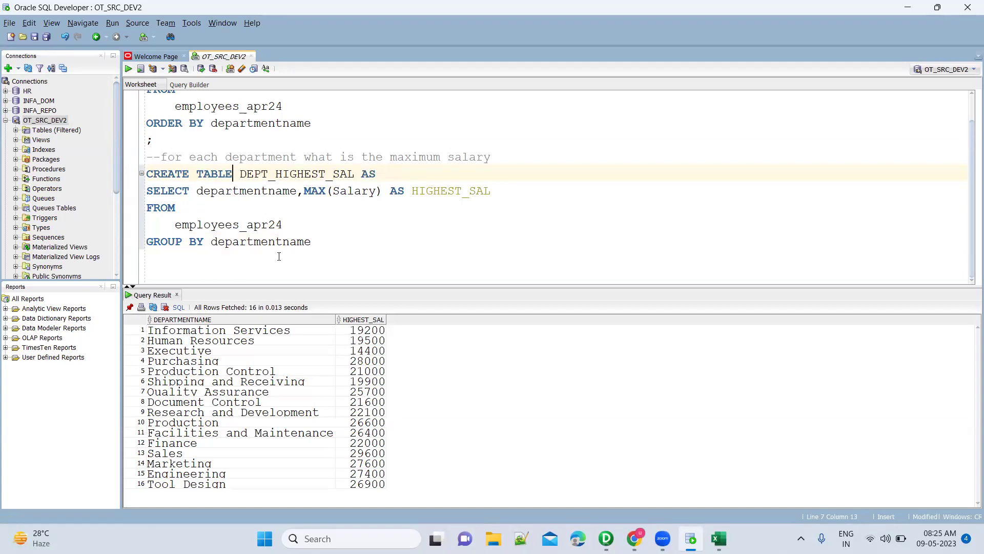
key("Return")
type(";")
key("ctrl+Return")
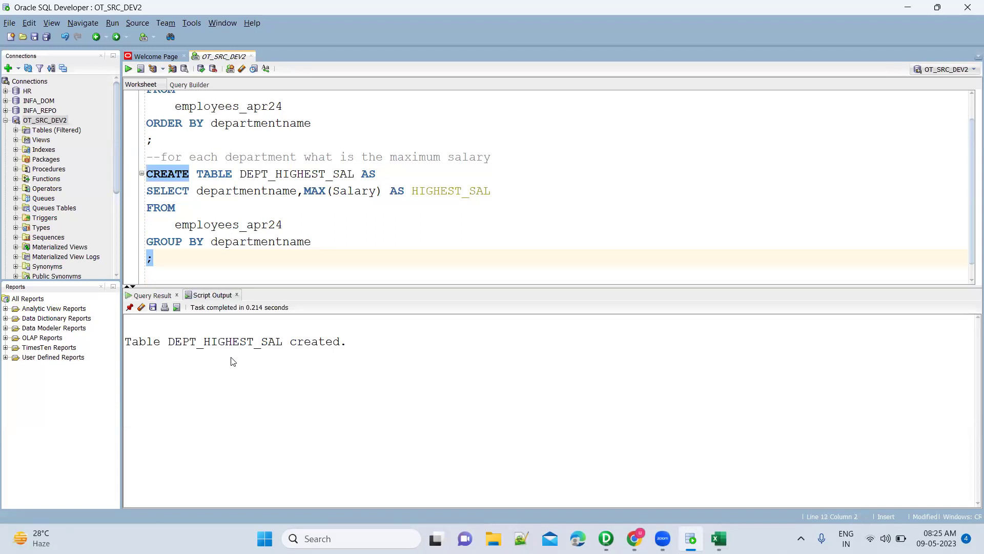
Run SELECT * FROM DEPT_HIGHEST_SAL; to list its 16 department maximums.
double_click(232, 342)
key("ctrl+c")
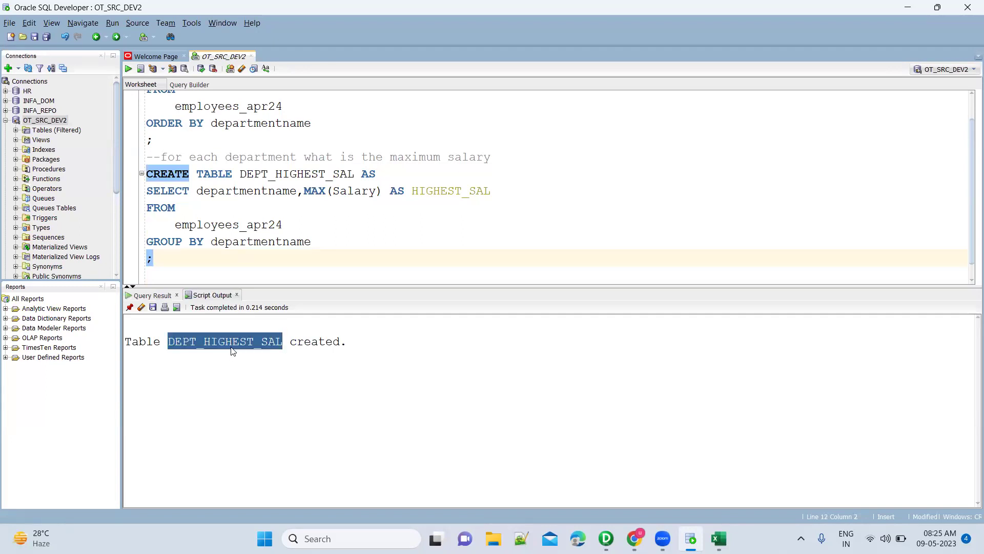
key("Return")
type("SE")
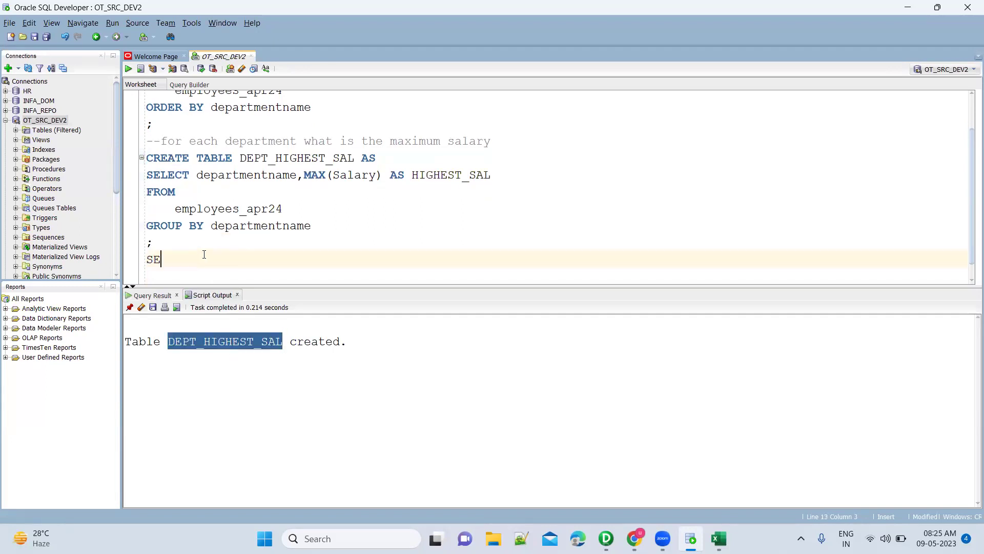
type("LECT * FROM")
key("ctrl+v")
type(";")
key("ctrl+Return")
key("Return")
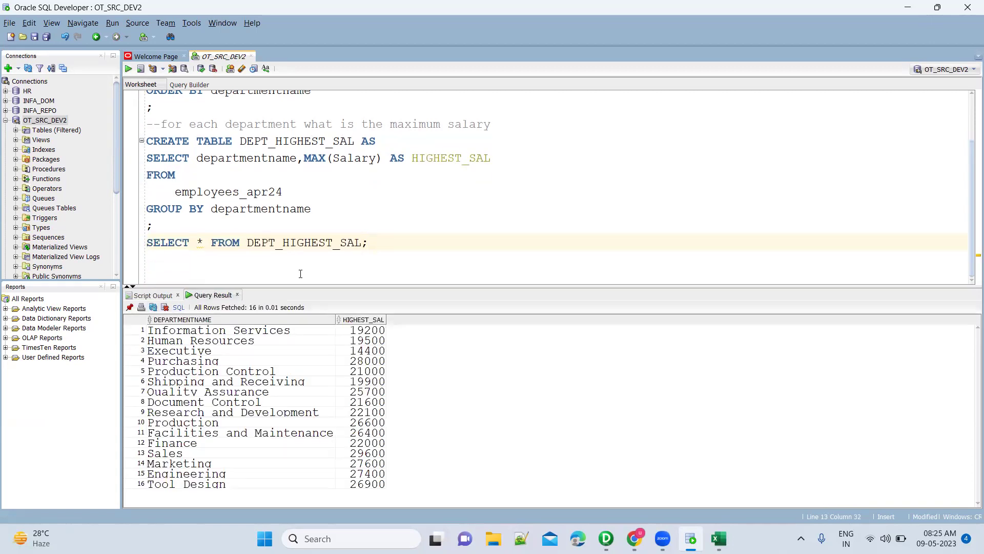
left_click(258, 404)
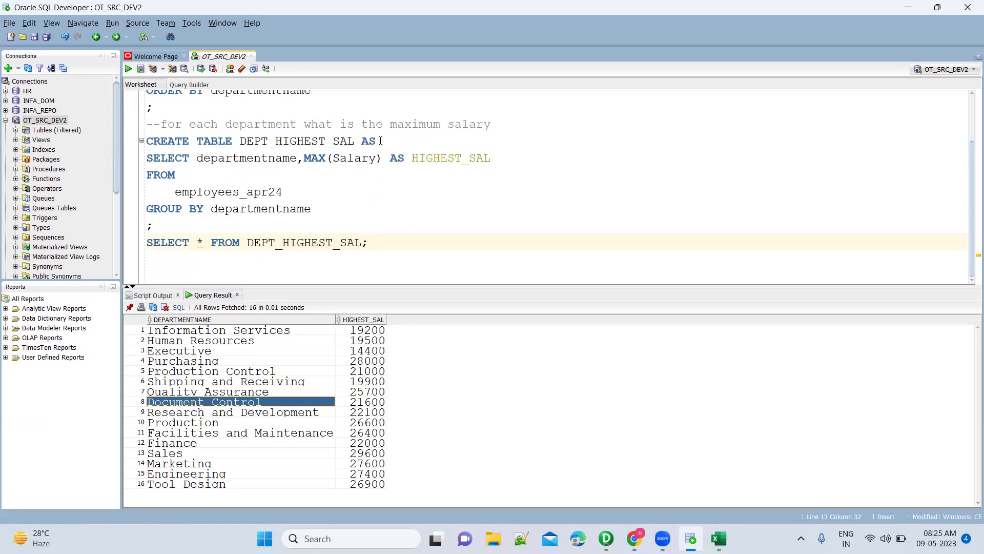
Highlight the SELECT…GROUP BY query and the CREATE TABLE DEPT_HIGHEST_SAL AS line, then switch to Excel.
left_click_drag(318, 207, 148, 158)
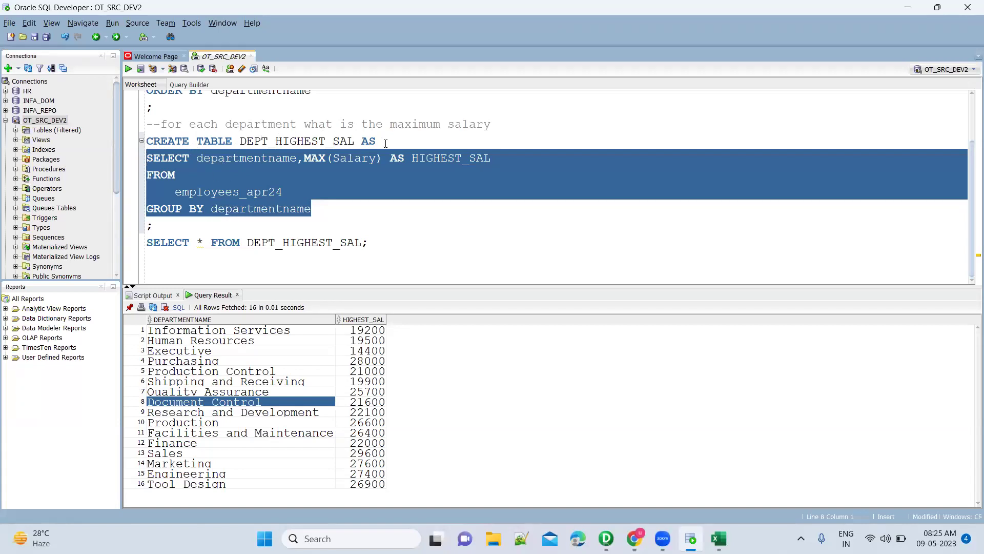
left_click(219, 168)
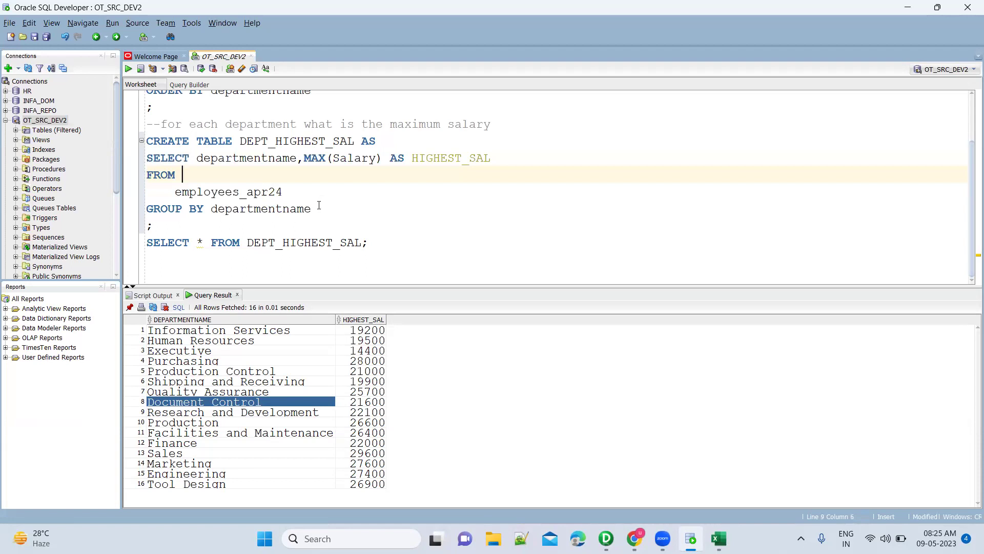
left_click_drag(312, 208, 143, 163)
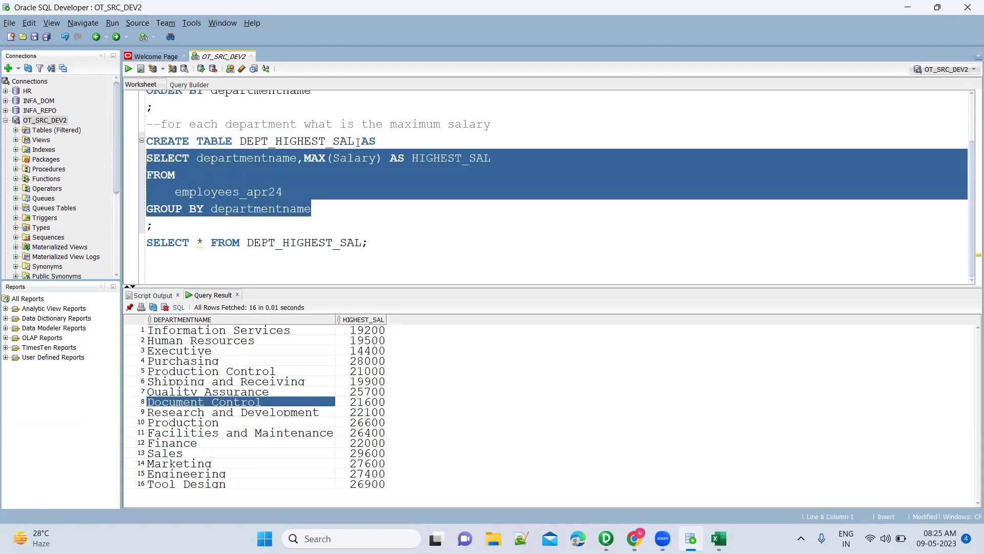
left_click(390, 146)
left_click_drag(377, 142, 146, 143)
left_click(288, 186)
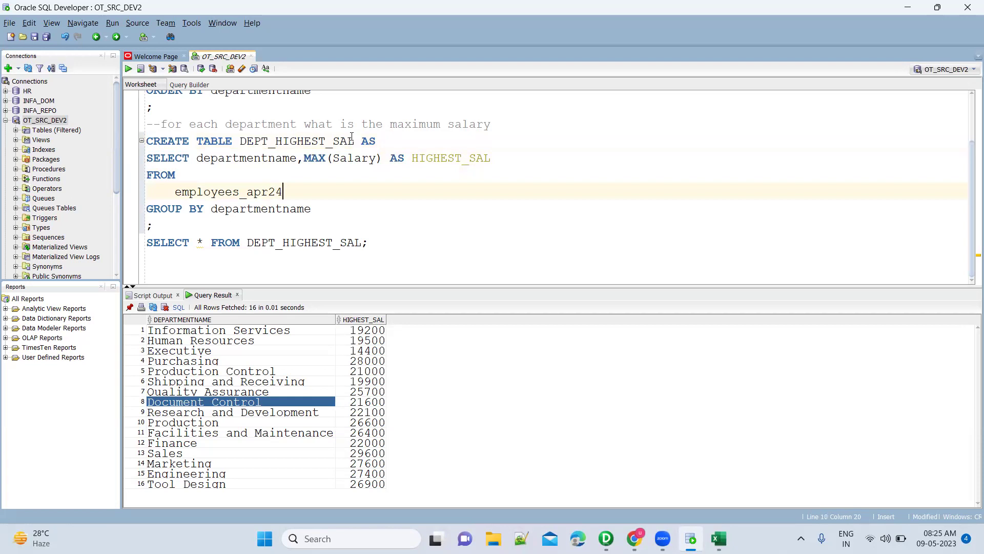
left_click(398, 139)
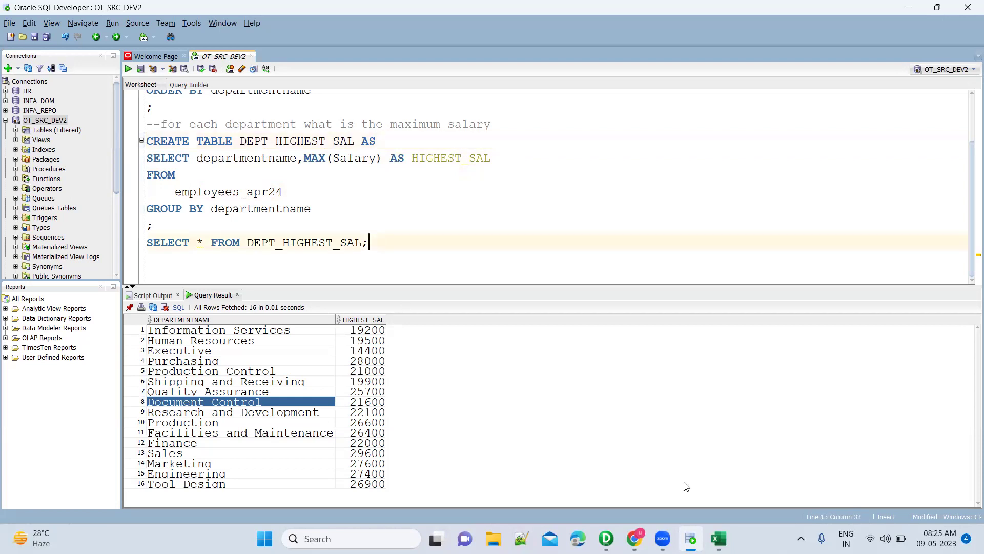
left_click(720, 538)
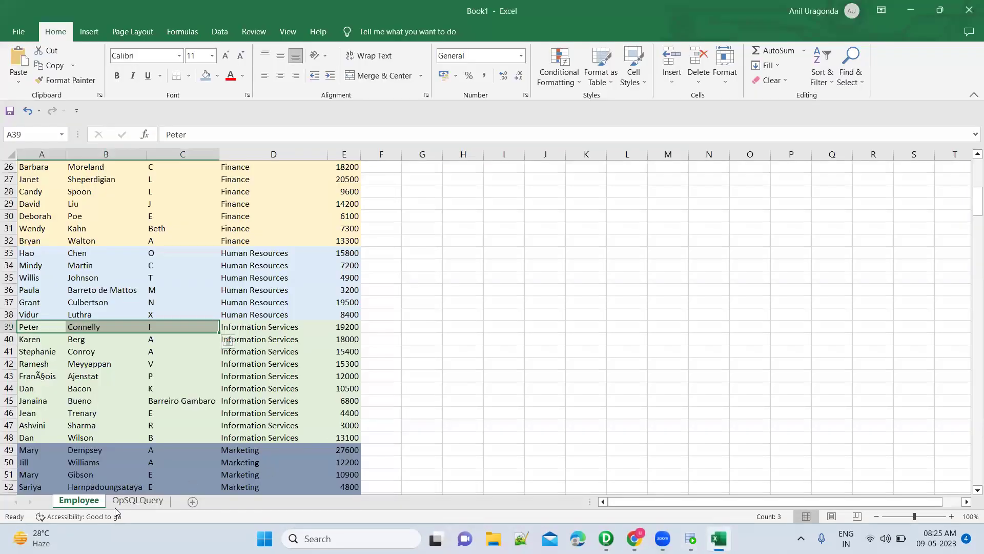
Check Information Services' 19200 on OpSQLQuery against the Employee sheet's 19500 Human Resources row.
left_click(131, 506)
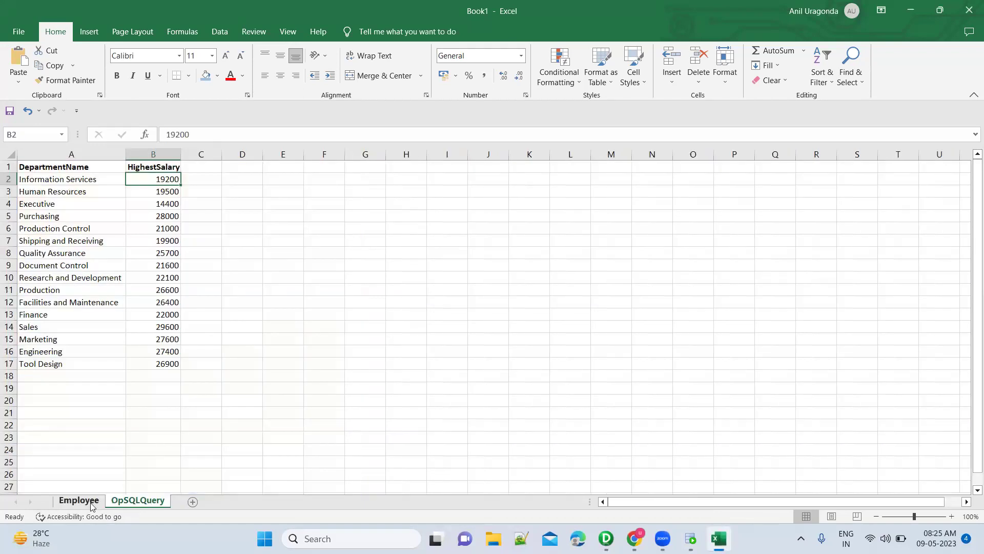
left_click(97, 180)
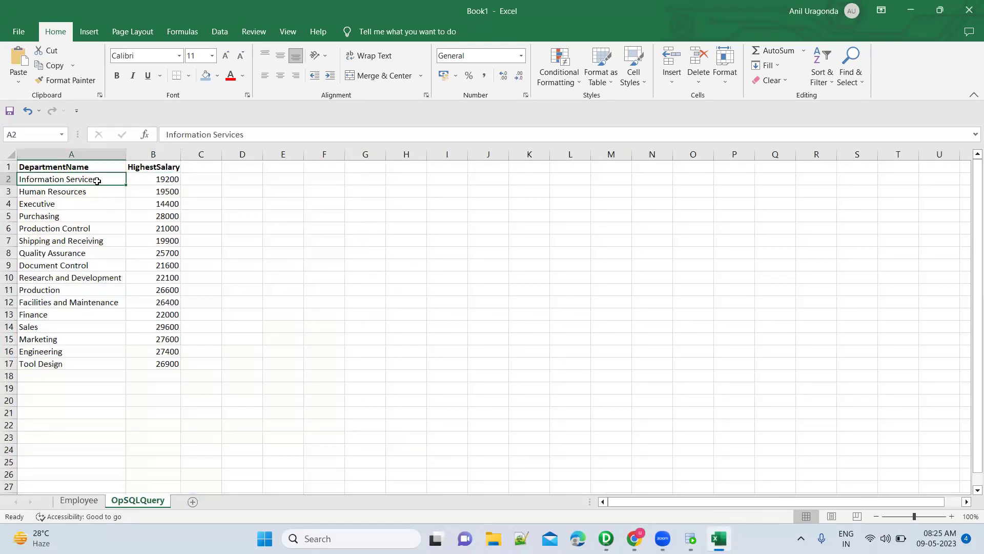
left_click(154, 177)
left_click(101, 503)
left_click(196, 296)
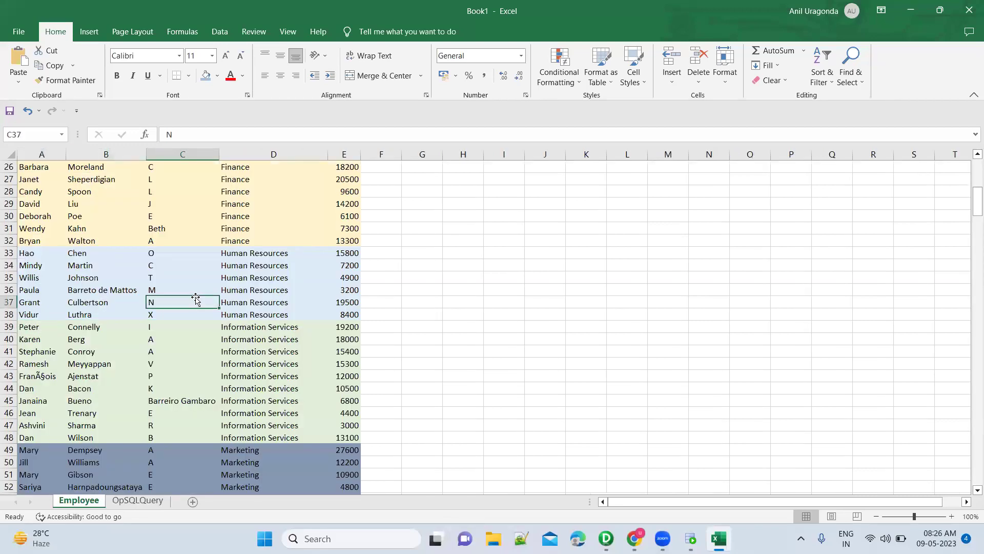
key("alt+Tab")
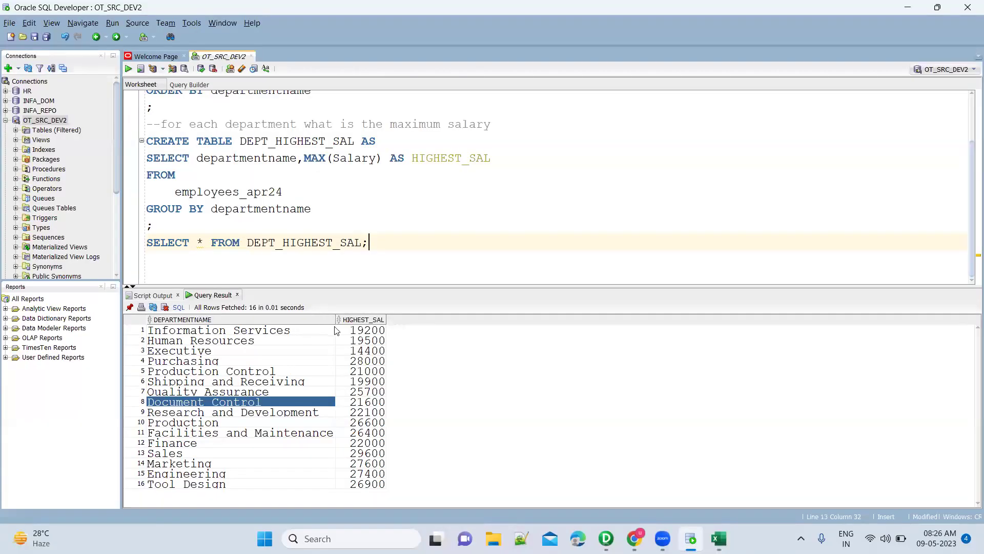
Check the 19500 and 19200 result values, then begin SELECT * FROM employees_apr24 below.
left_click(362, 340)
left_click(324, 332)
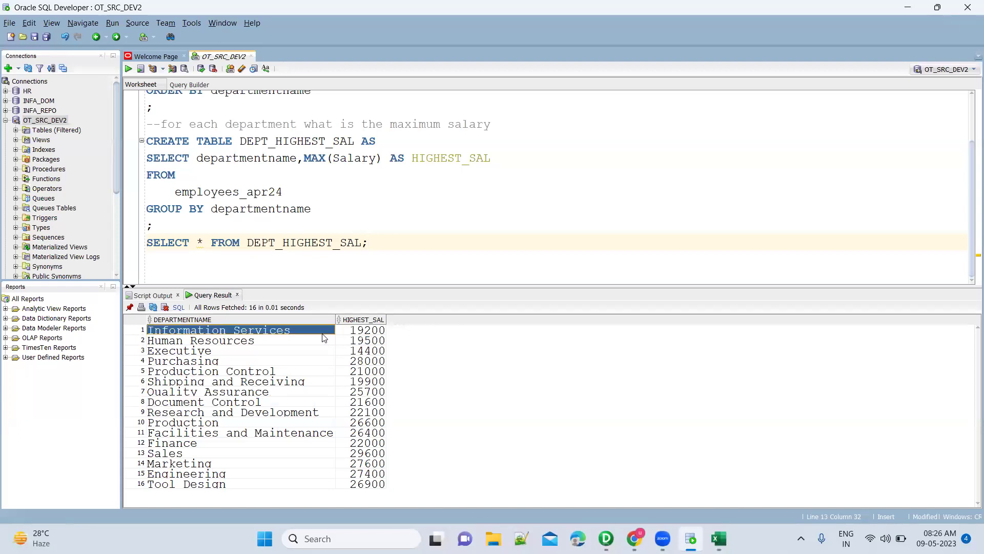
left_click(359, 331)
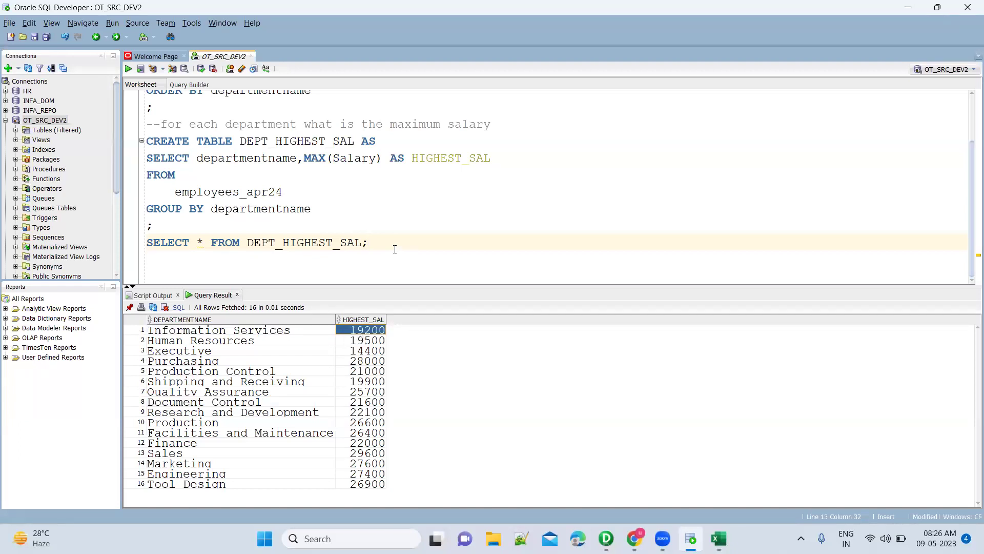
key("Return")
key("Return")
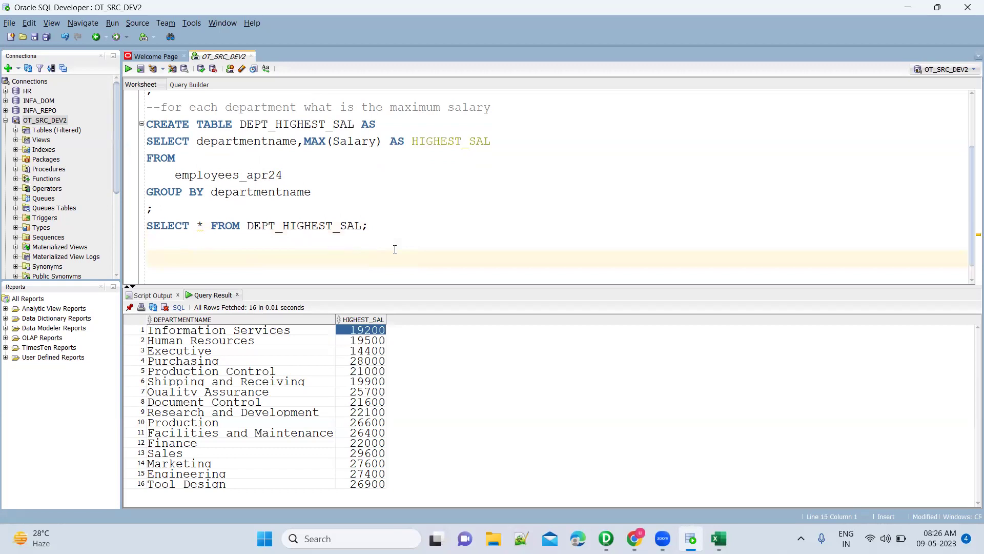
type("SELECT * FROM")
key("Return")
type("Empl")
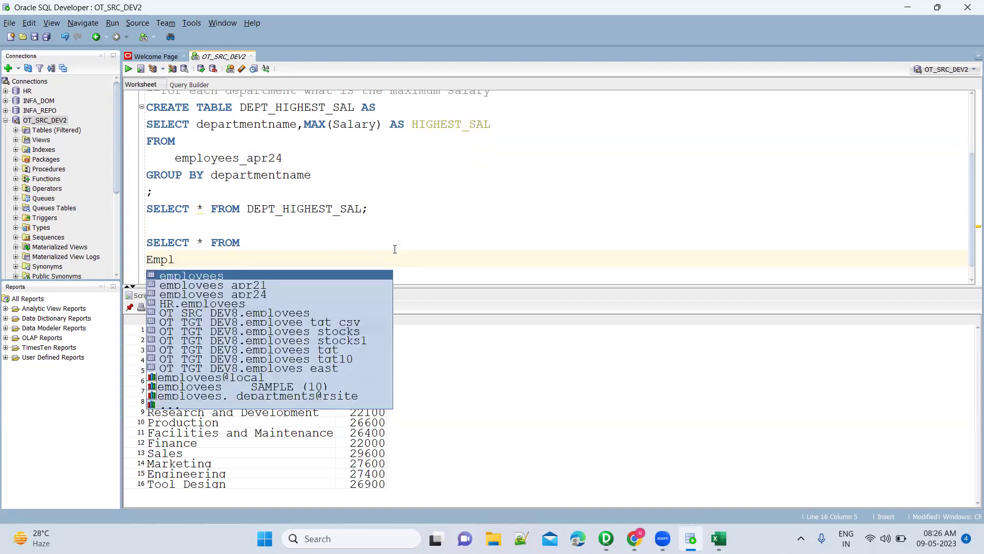
key("Down")
key("Return")
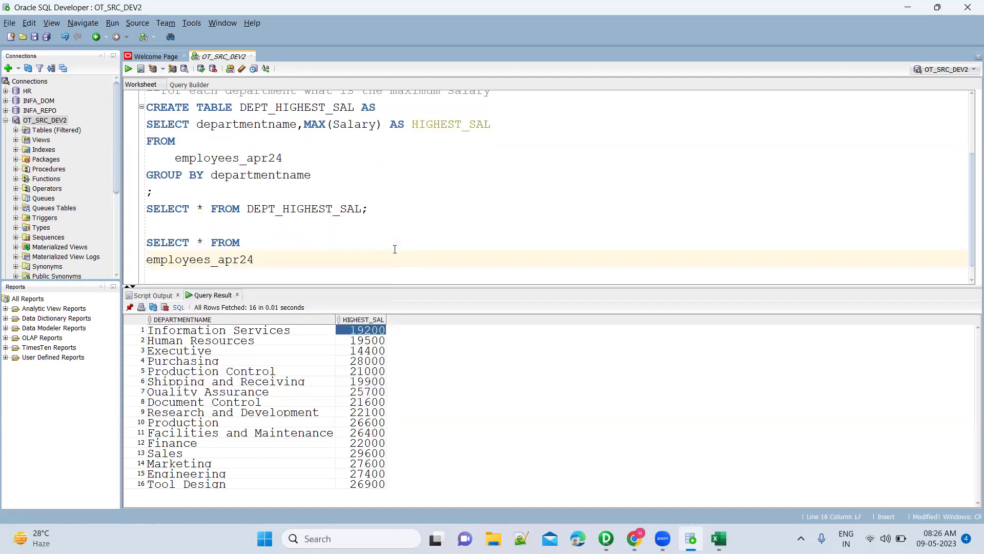
Alias it E and add INNER JOIN dept_highest_sal DH ON E., then switch to Excel.
type("E")
key("Return")
type("INNER")
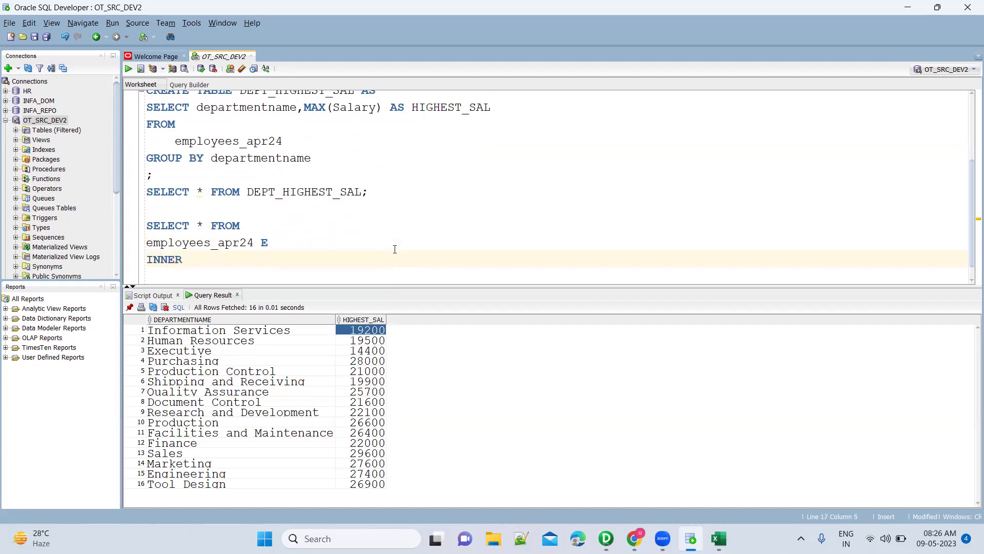
type(" JOIN DEP")
key("Down")
key("Return")
type("DH")
key("Return")
type("O")
type("N D.")
key("BackSpace")
key("BackSpace")
type("E.")
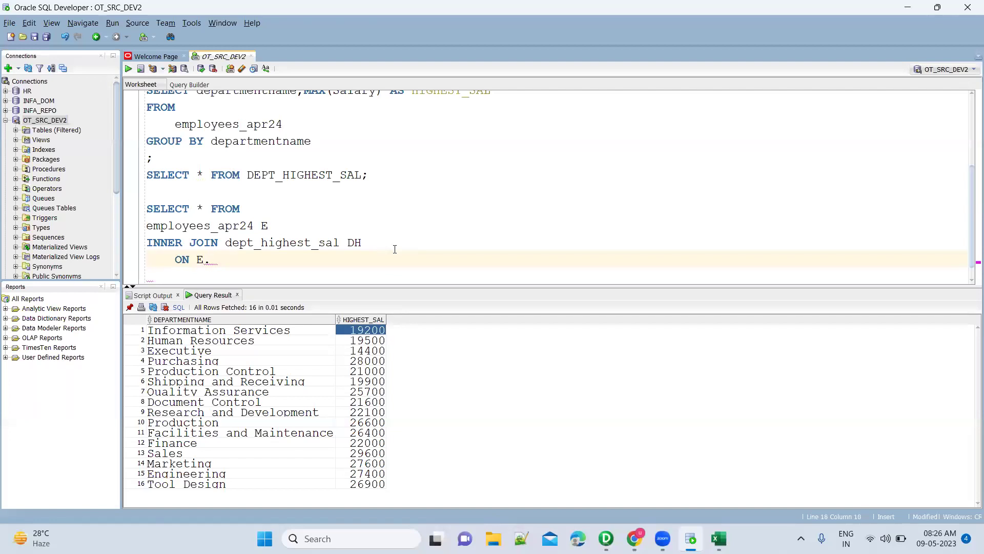
key("alt+Tab")
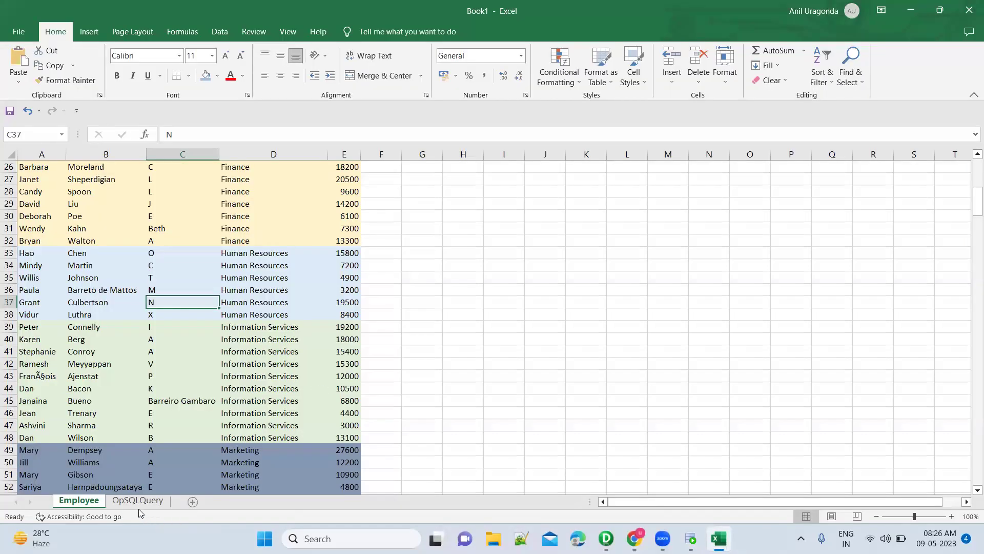
Review Information Services on the OpSQLQuery sheet, then continue the ON clause with E.depa.
left_click(137, 500)
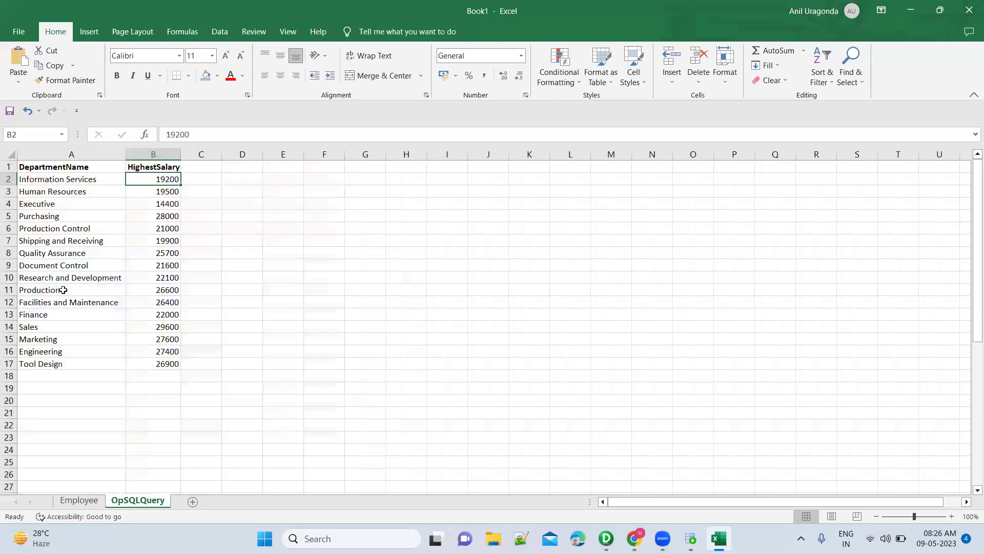
left_click(97, 180)
left_click(78, 501)
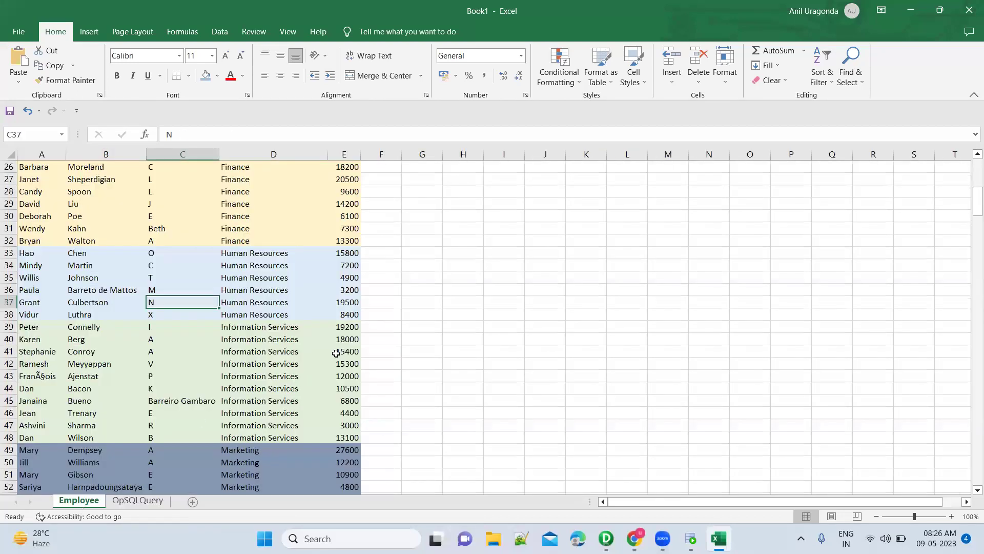
left_click(139, 501)
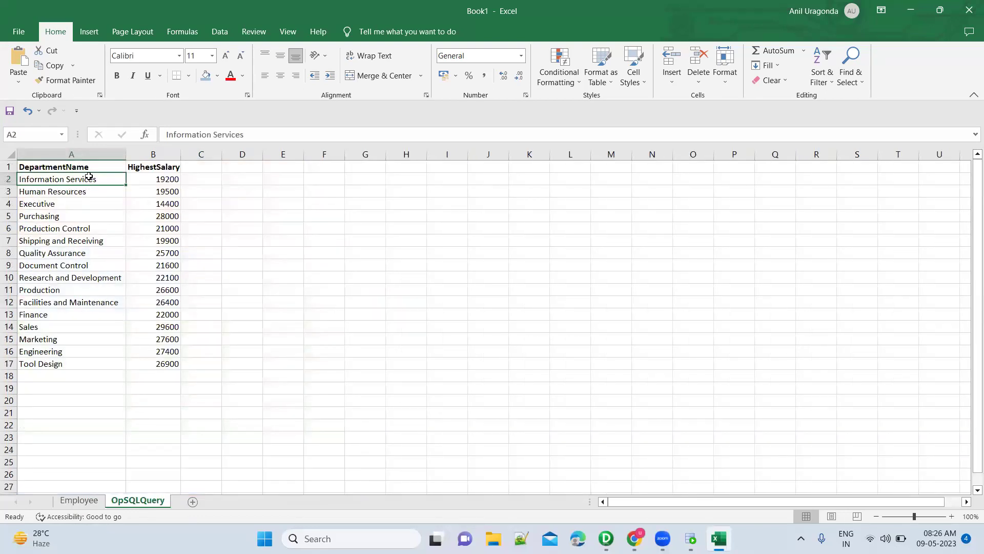
key("alt+Tab")
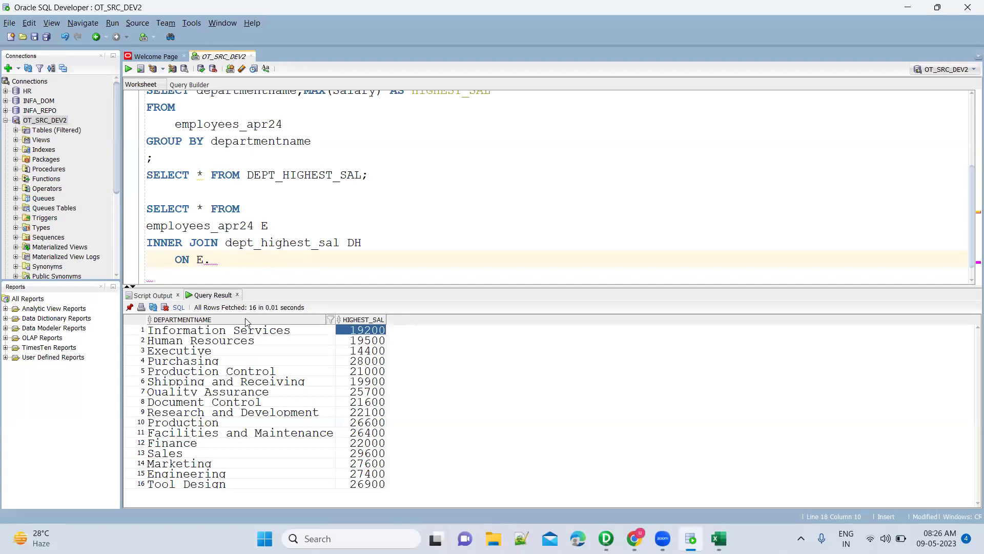
key("alt+Tab")
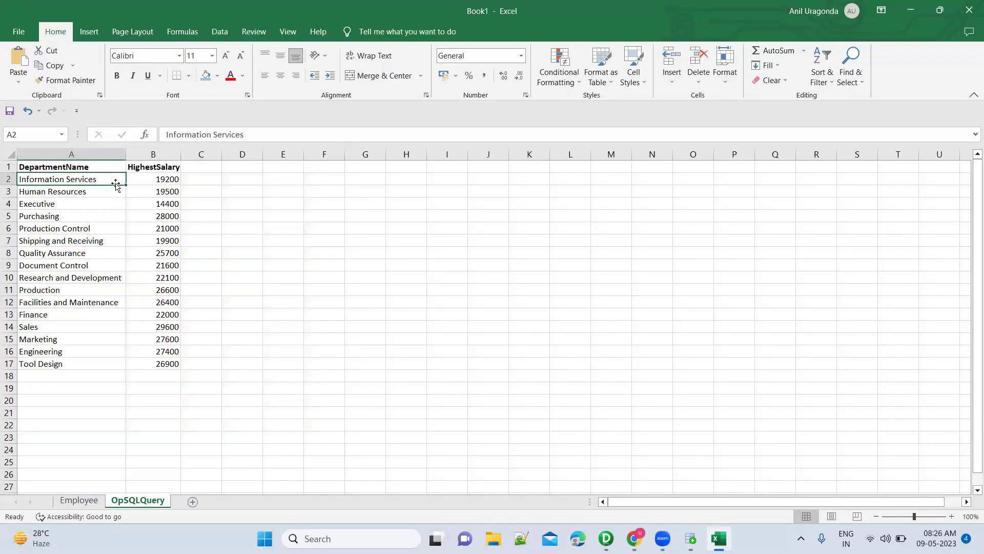
type("depa")
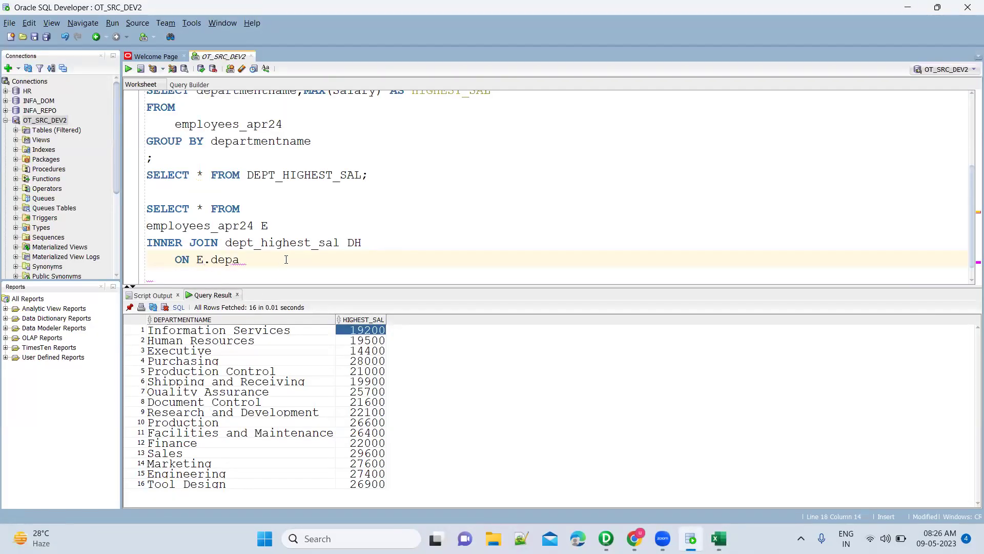
Complete the condition as ON E.departmentname = dh.departmentname and end the statement with ';'.
key("Down")
key("Up")
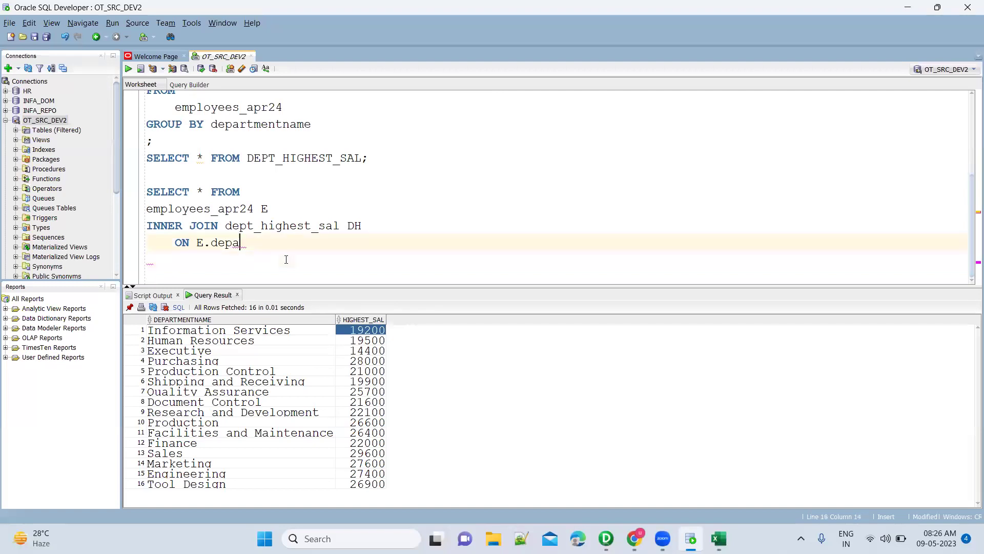
type("rtment")
scroll(286, 210, "up", 3)
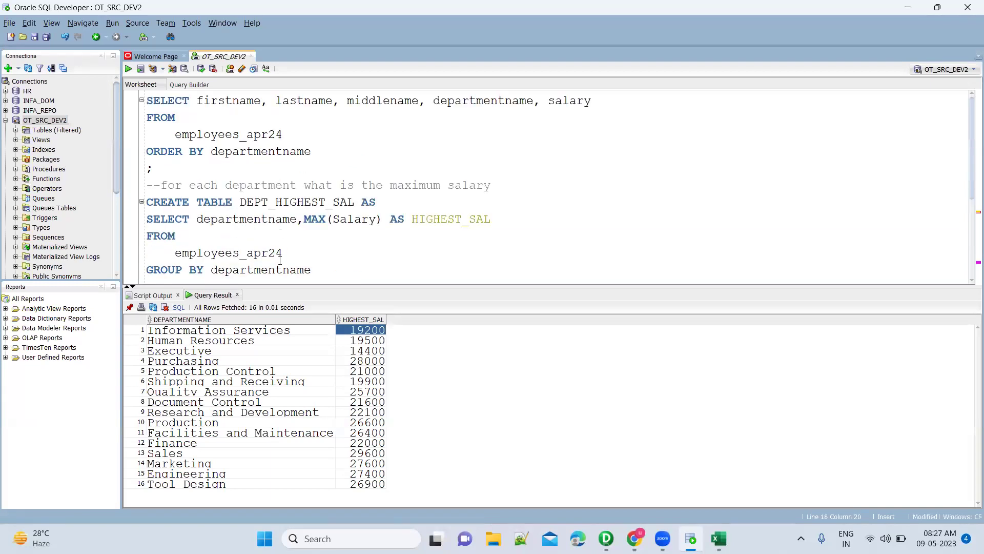
scroll(280, 260, "down", 3)
double_click(268, 127)
key("ctrl+c")
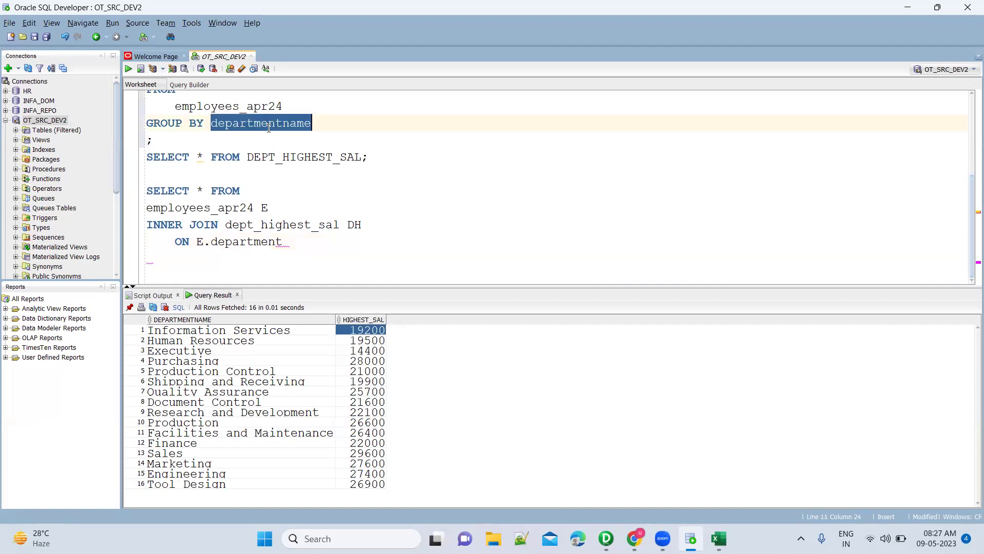
double_click(271, 242)
key("ctrl+v")
type("= D")
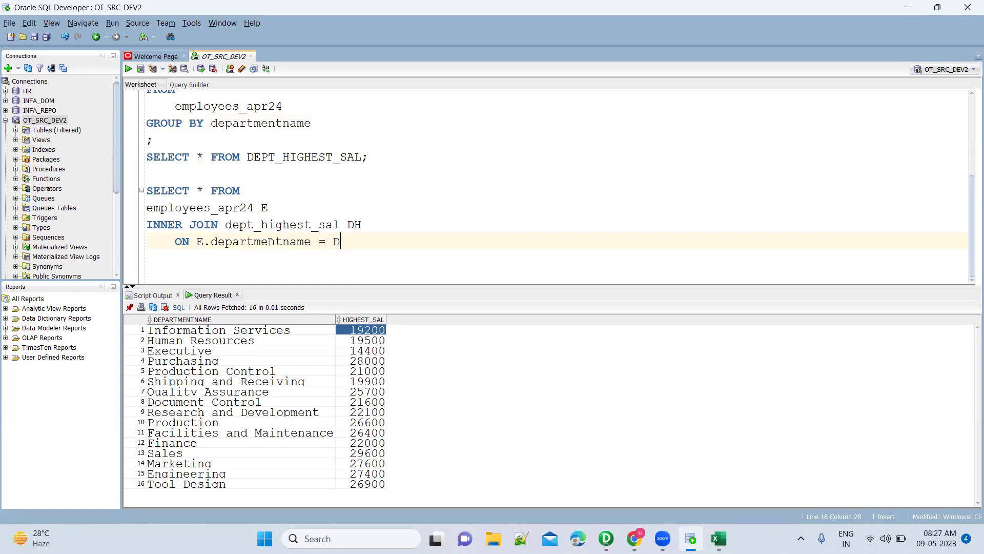
type("H.depa")
key("Return")
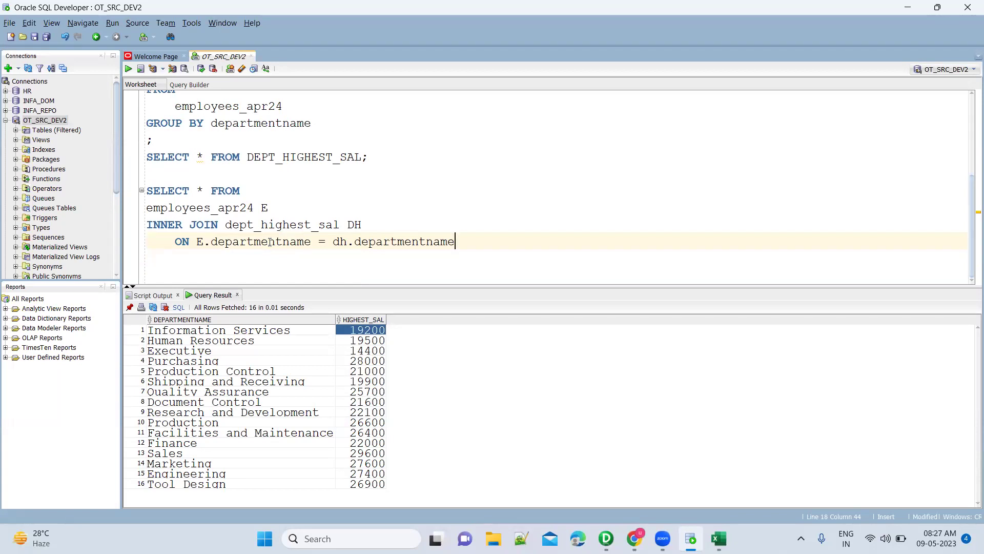
key("Return")
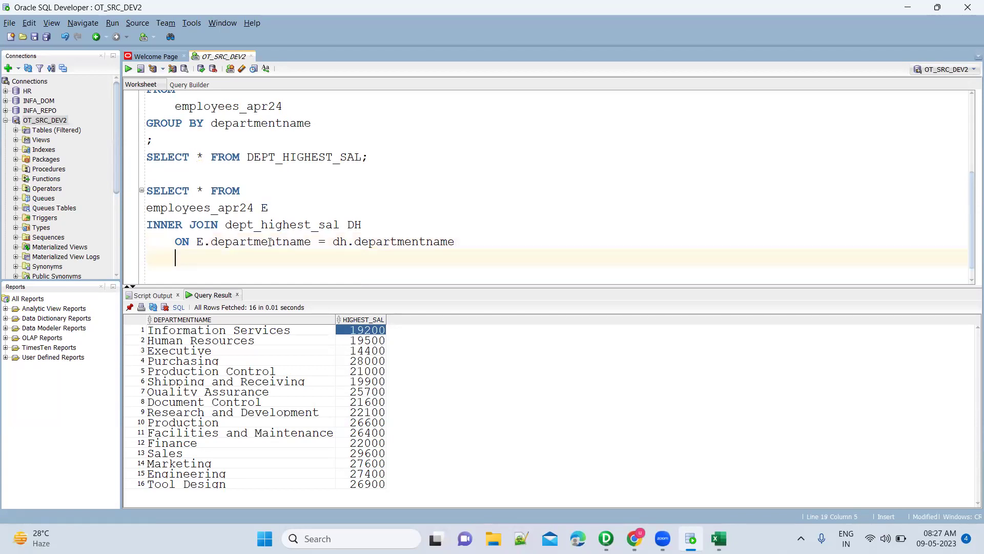
type(";")
Highlight the asterisk and the employees_apr24 and dept_highest_sal table names in the join query.
key("Up")
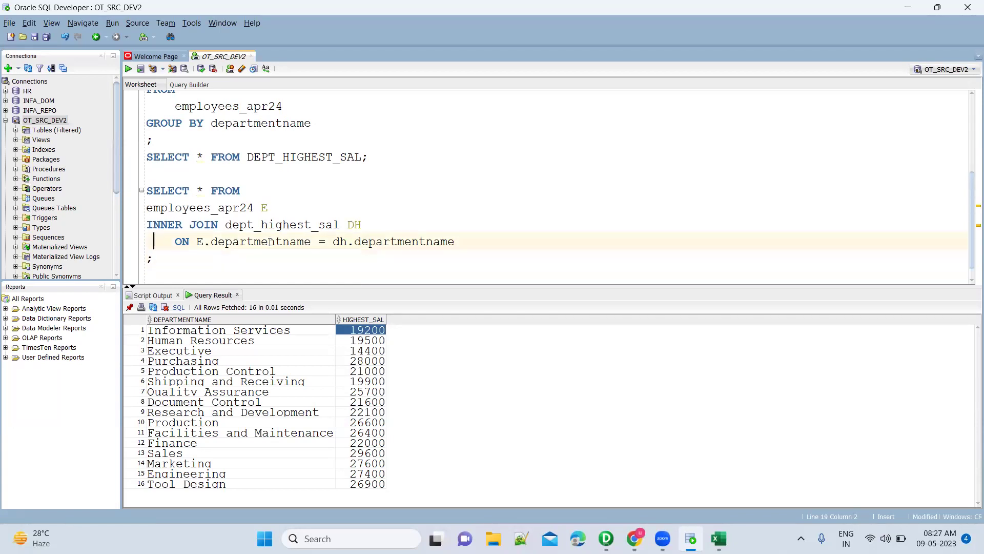
key("Right")
key("Right")
key("Right")
key("Right")
key("Right")
key("Right")
double_click(212, 207)
left_click(200, 190)
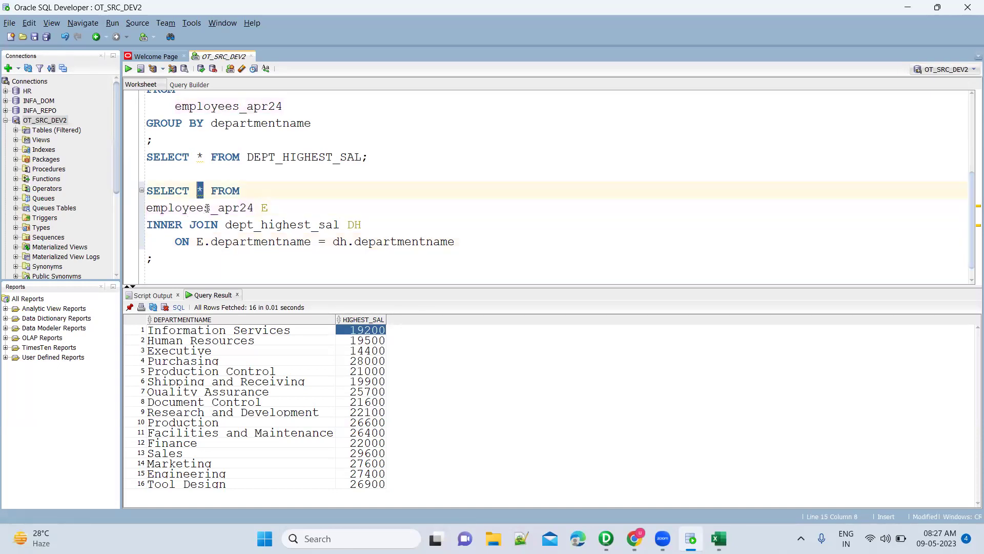
double_click(208, 208)
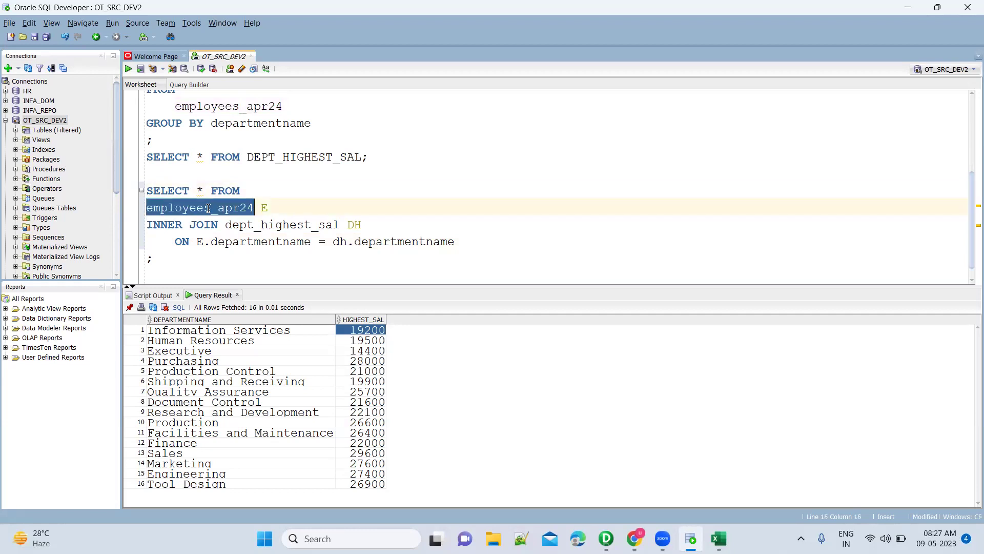
double_click(282, 226)
left_click(340, 242)
Run the join and view row 1's DEPARTMENTNAME_1 Production with HIGHEST_SAL 26600.
key("ctrl+Return")
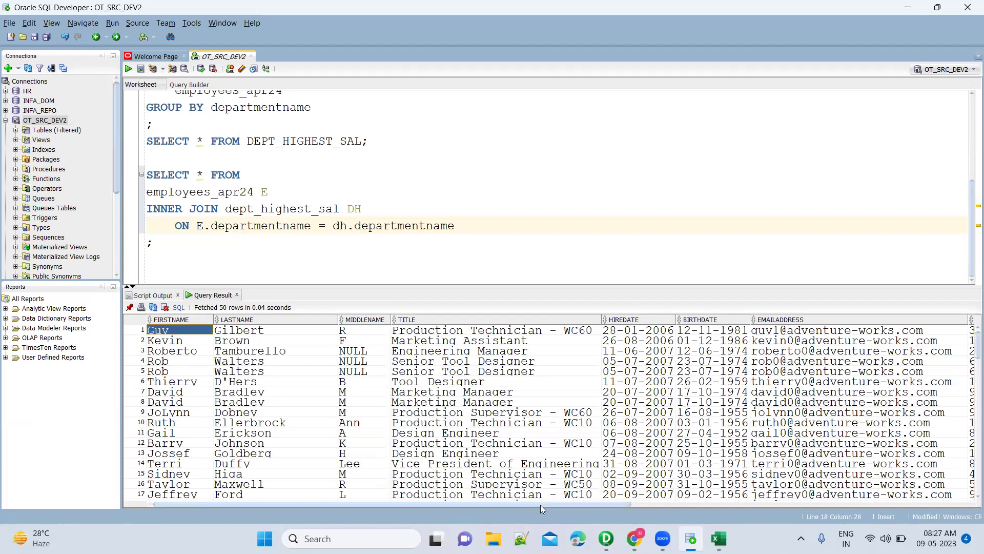
scroll(652, 501, "right", 5)
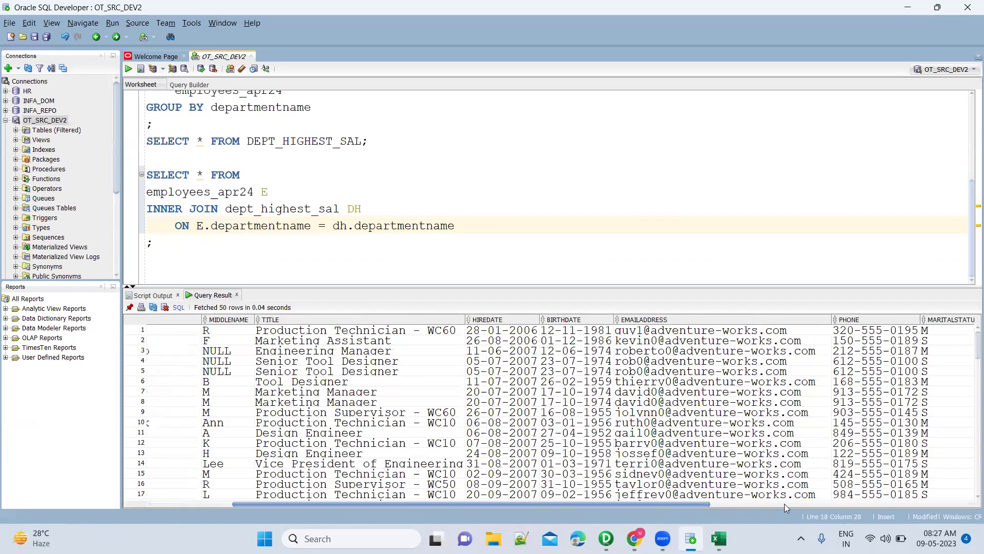
scroll(940, 510, "right", 6)
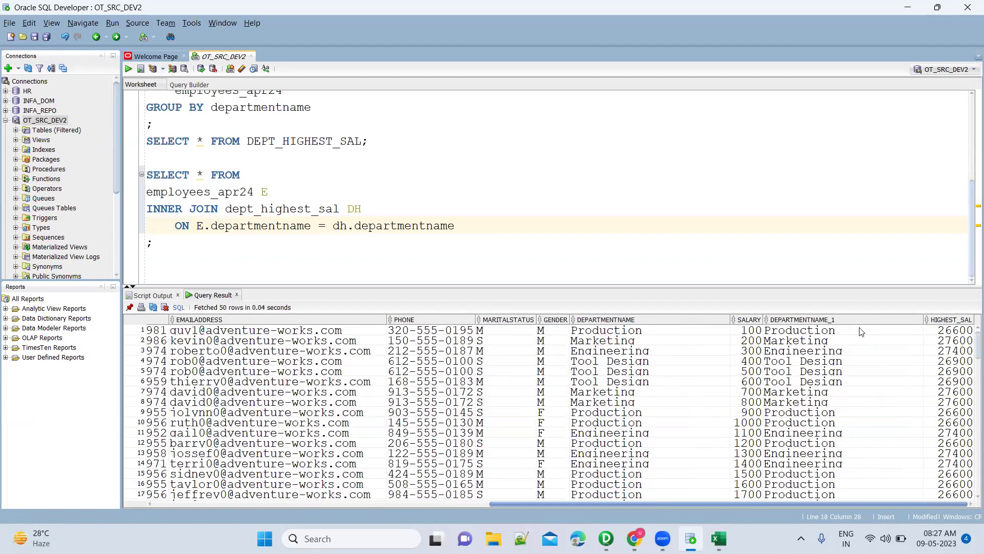
left_click(861, 336)
key("shift+Right")
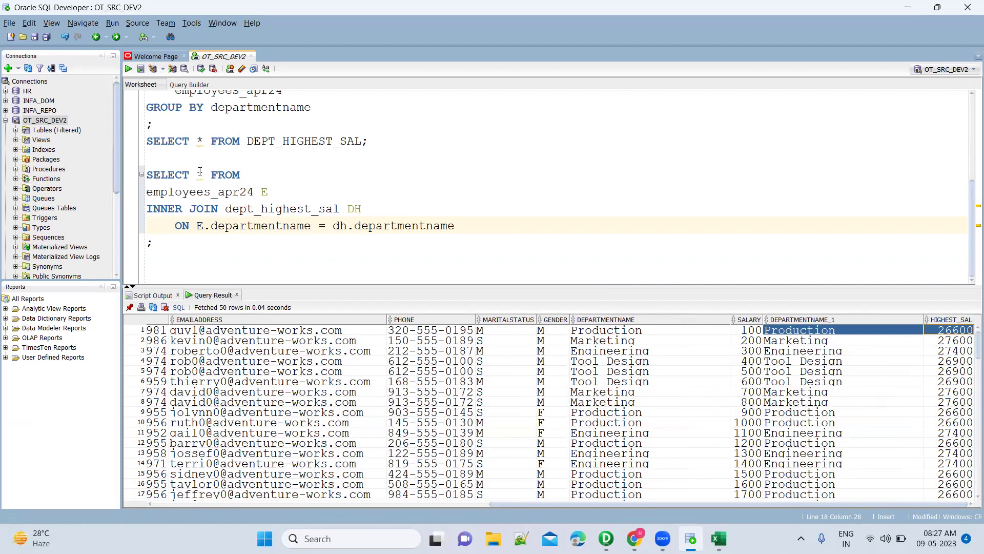
Select the E alias of employees_apr24 in the join query.
mouse_move(200, 171)
left_click(262, 192)
double_click(269, 194)
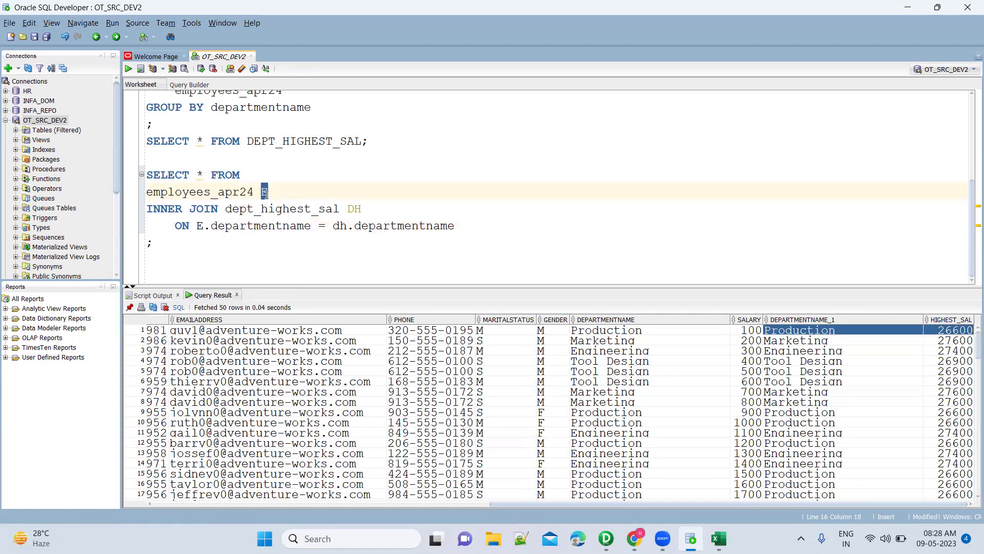
left_click(262, 192)
type("AS")
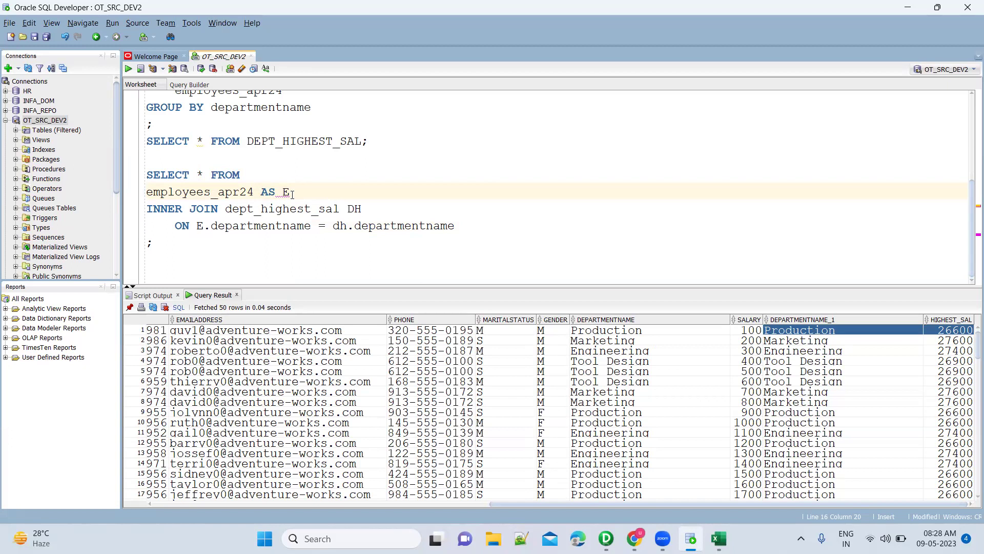
key("BackSpace")
key("BackSpace")
key("BackSpace")
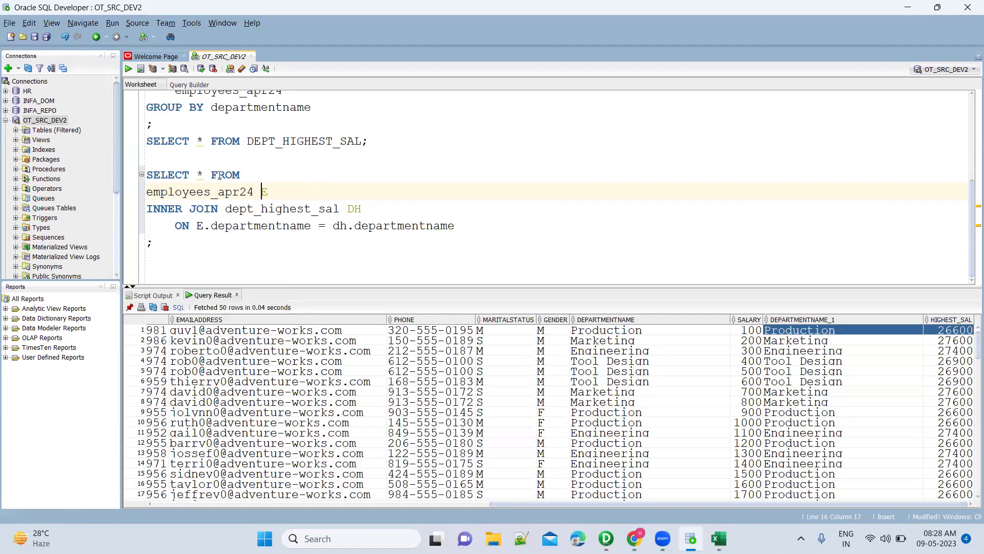
Replace * with e.firstname, e.lastname and e.middlename in the join's column list.
left_click(204, 174)
key("BackSpace")
type("E.first")
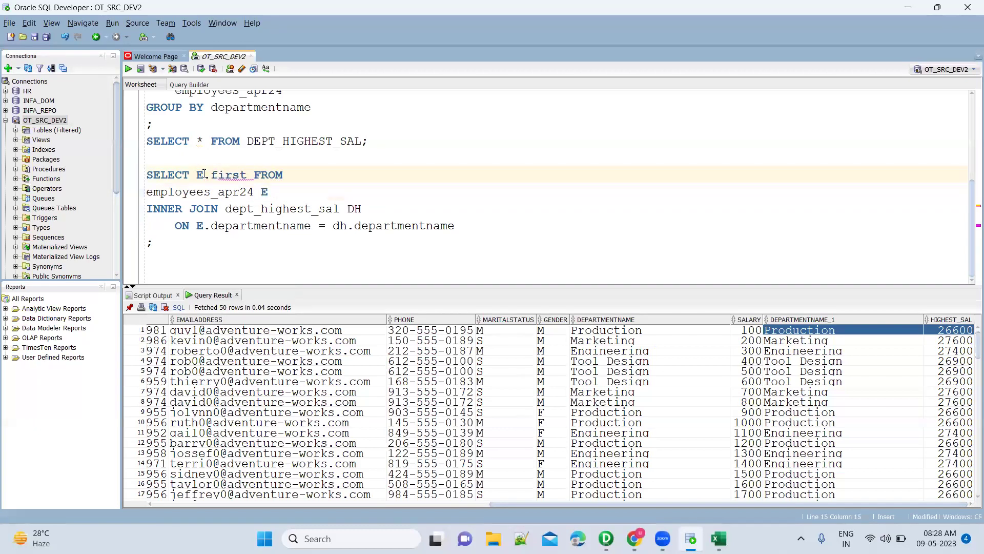
key("Return")
type(", e.las")
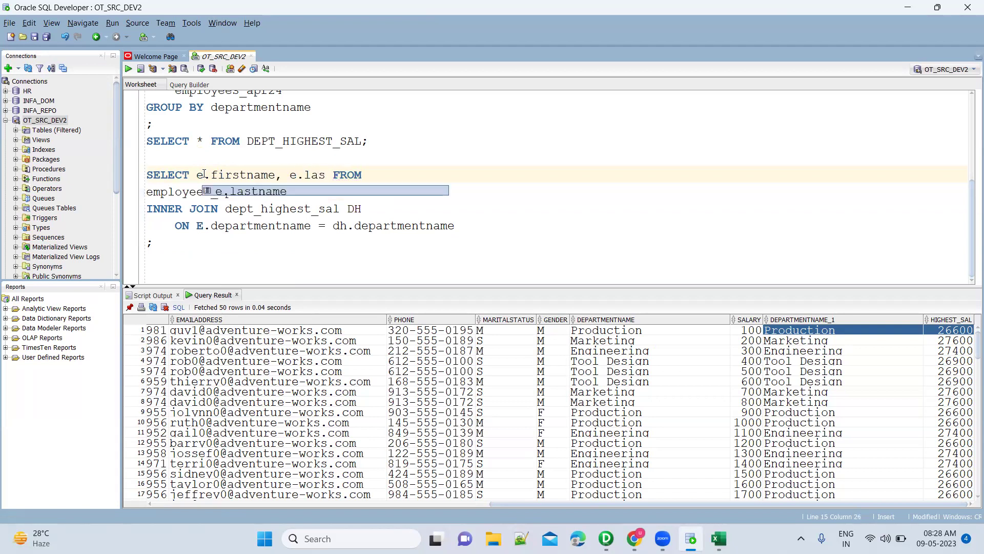
key("Return")
type(",e.mid")
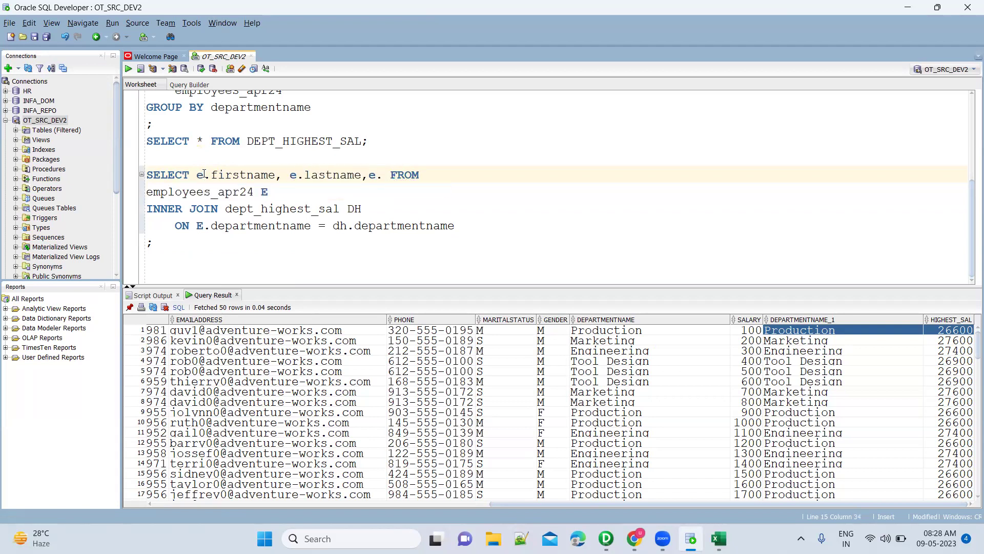
key("Return")
Add dh.departmentname and dh.highest_sal to the columns and select the whole statement.
type(", ")
type("dh.dep")
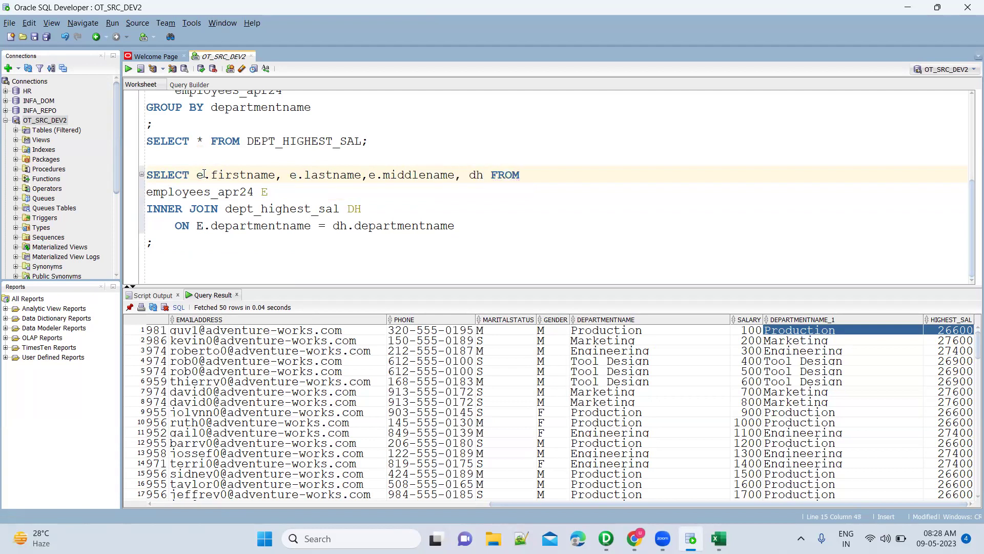
key("Return")
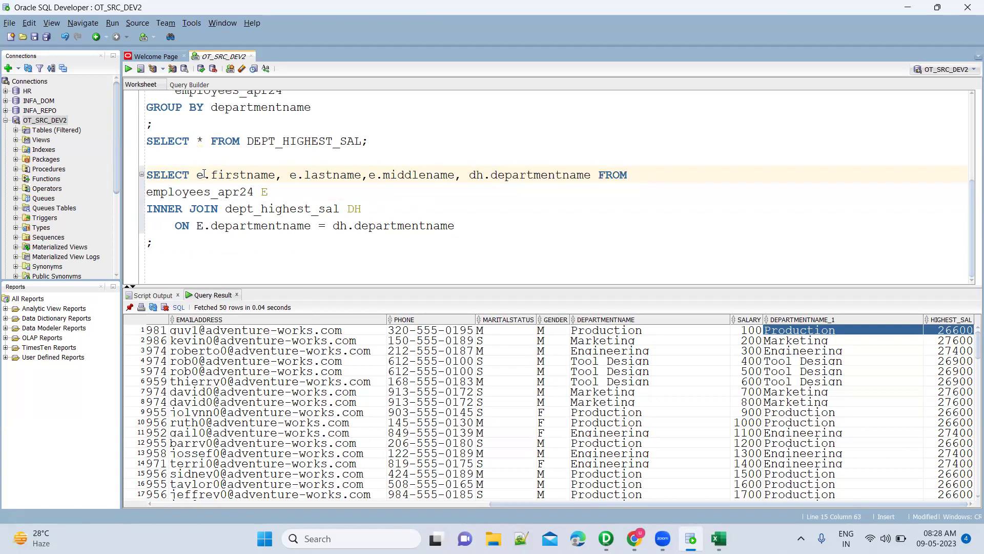
type(", dh.sa")
key("BackSpace")
key("BackSpace")
type("hi")
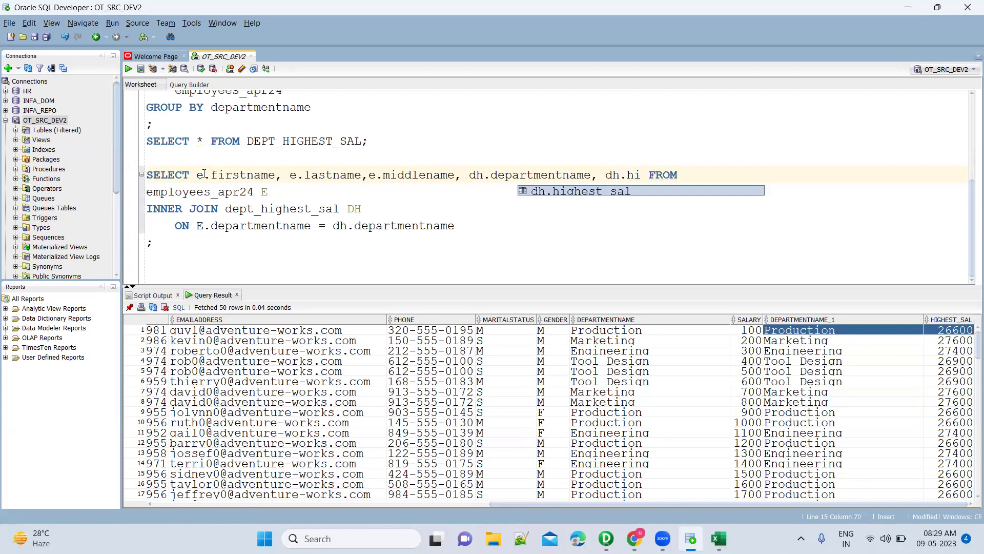
key("Return")
key("Home")
key("shift+Down")
key("shift+Down")
key("shift+Down")
key("shift+Down")
key("shift+Down")
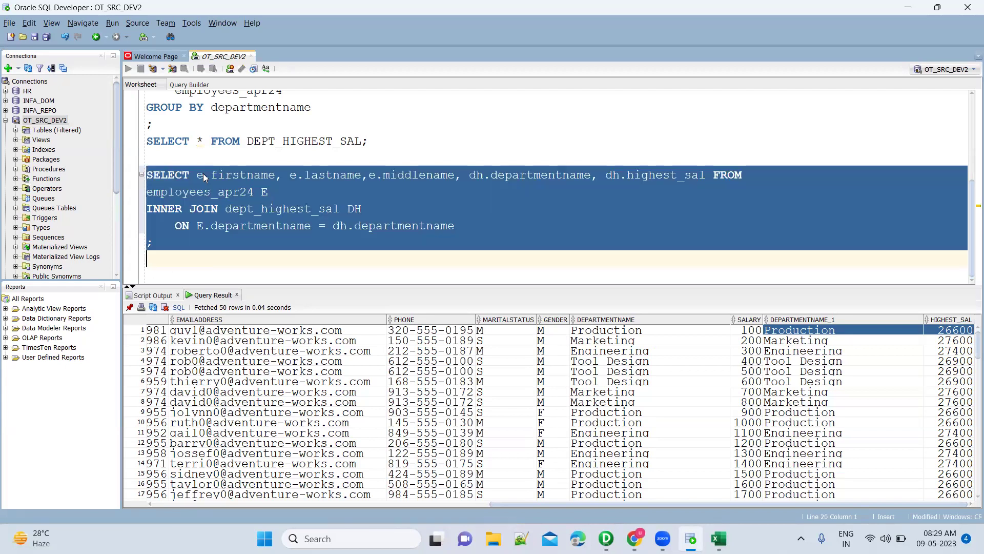
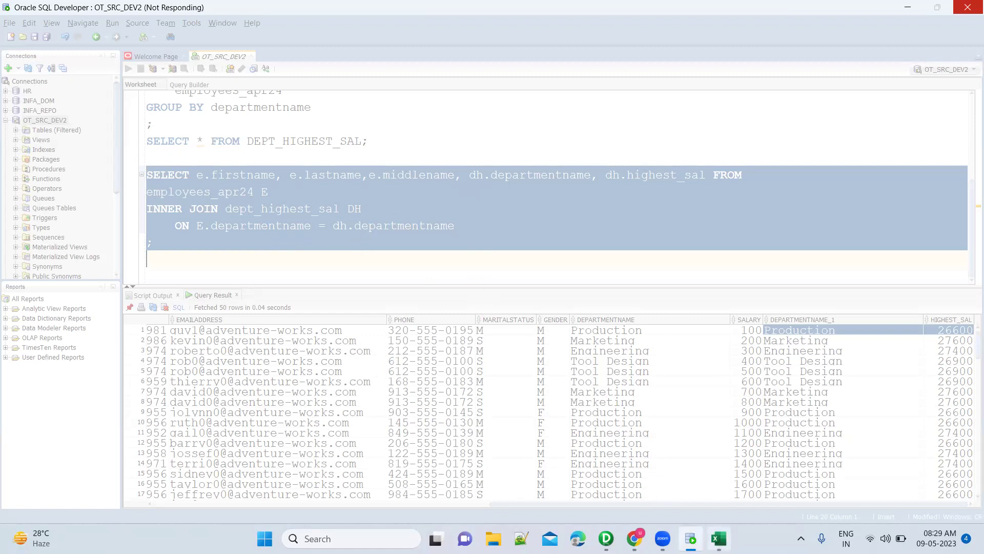
Switch from SQL Developer to the Excel OpSQLQuery sheet of department highest salaries.
key("alt+Tab")
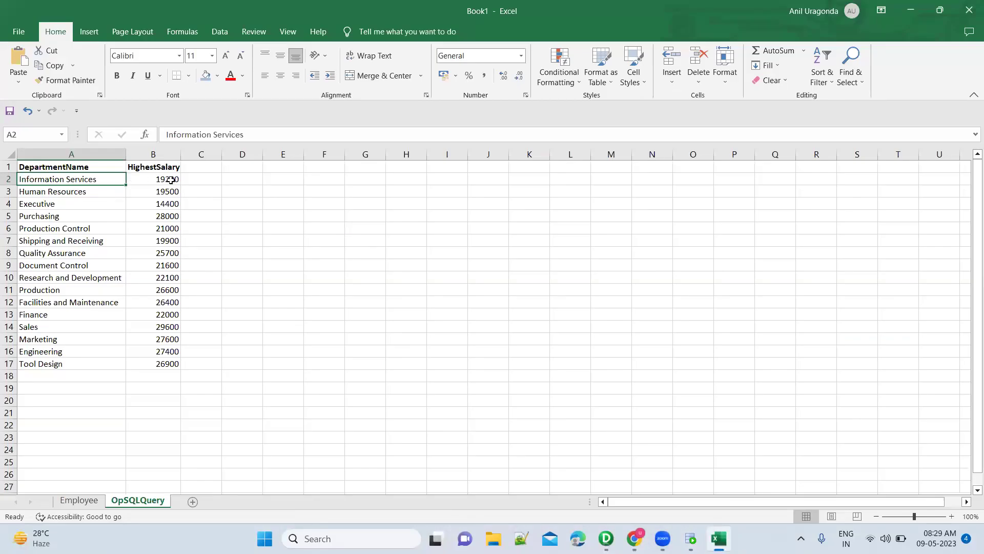
Copy the ten Information Services employee rows (A39:E48) from the Employee sheet into OpSQLQuery at D2.
left_click(96, 502)
left_click(41, 326)
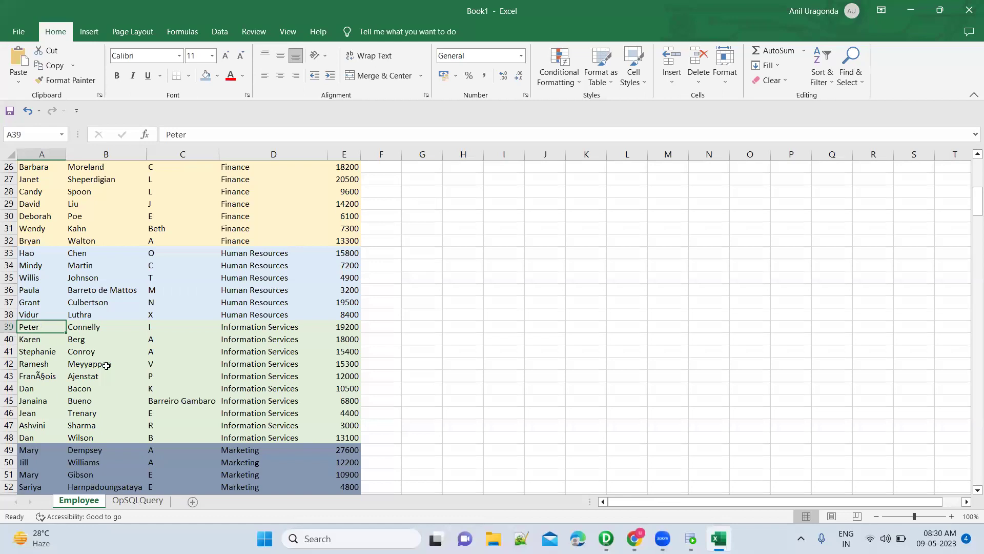
left_click(345, 437, "shift")
key("ctrl+c")
left_click(156, 504)
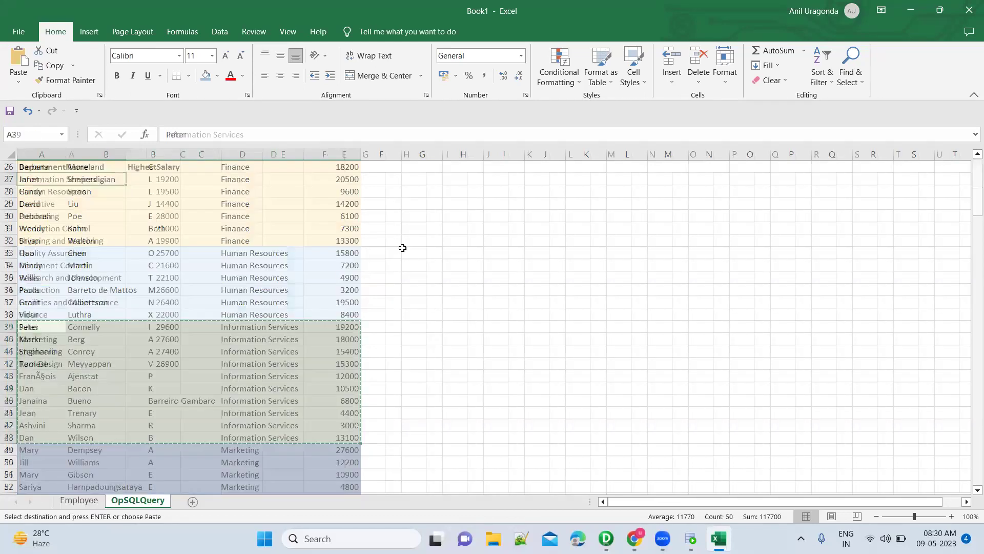
left_click(259, 183)
key("ctrl+v")
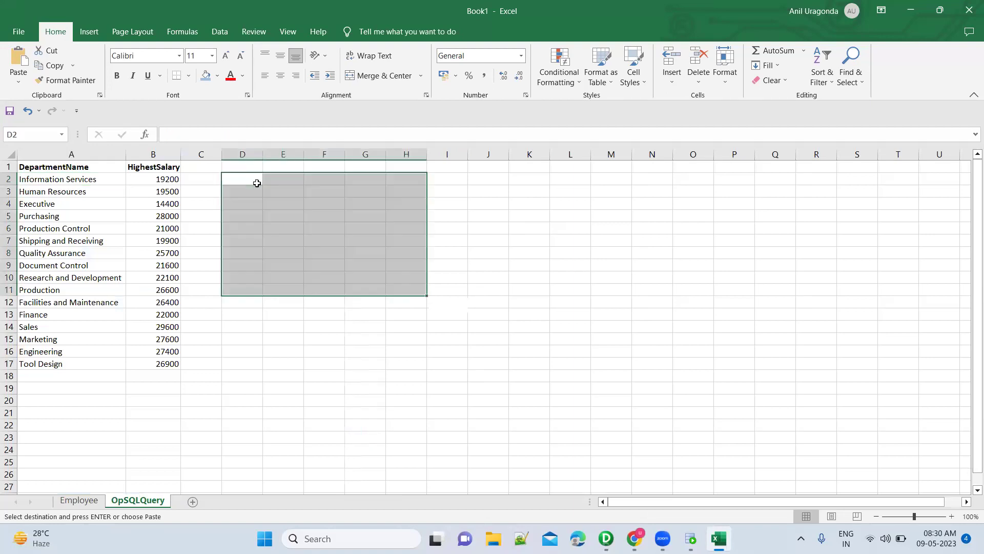
Autofit column G so the Information Services department names fit.
left_click(68, 179)
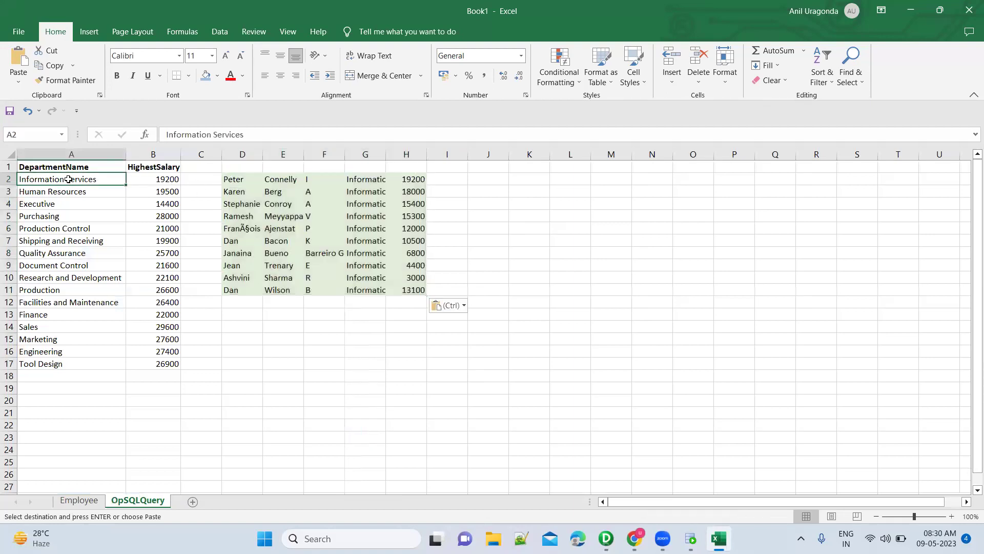
left_click(237, 181)
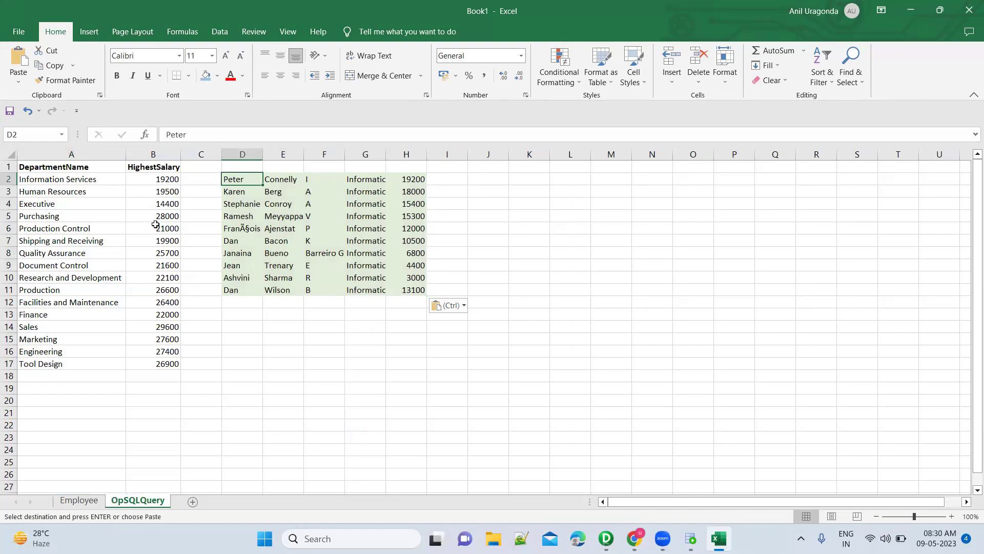
left_click(108, 179)
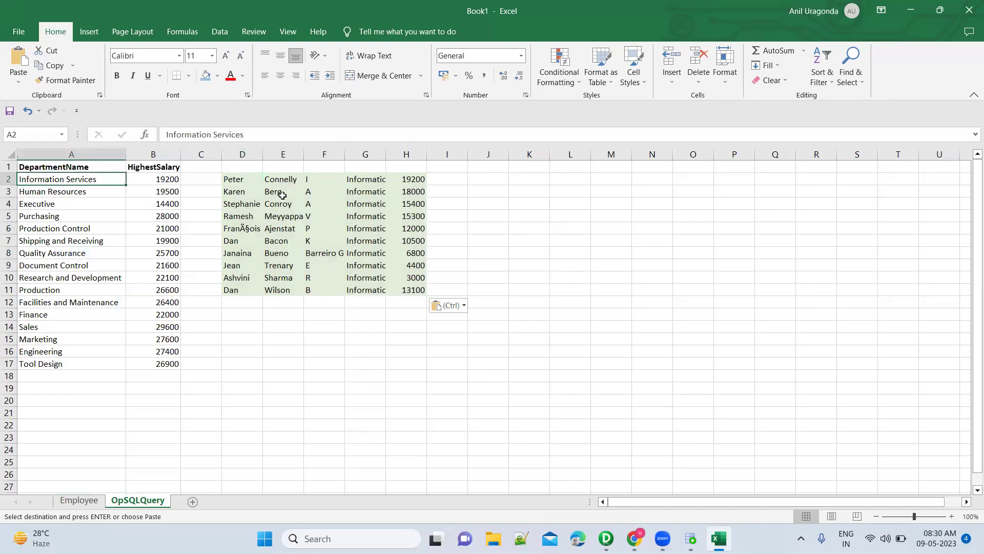
double_click(382, 152)
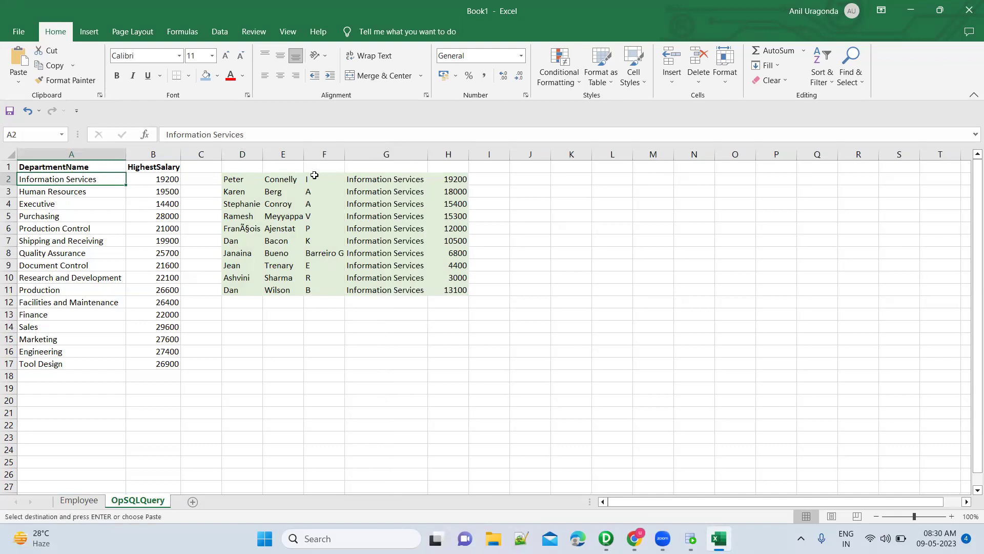
left_click(358, 181)
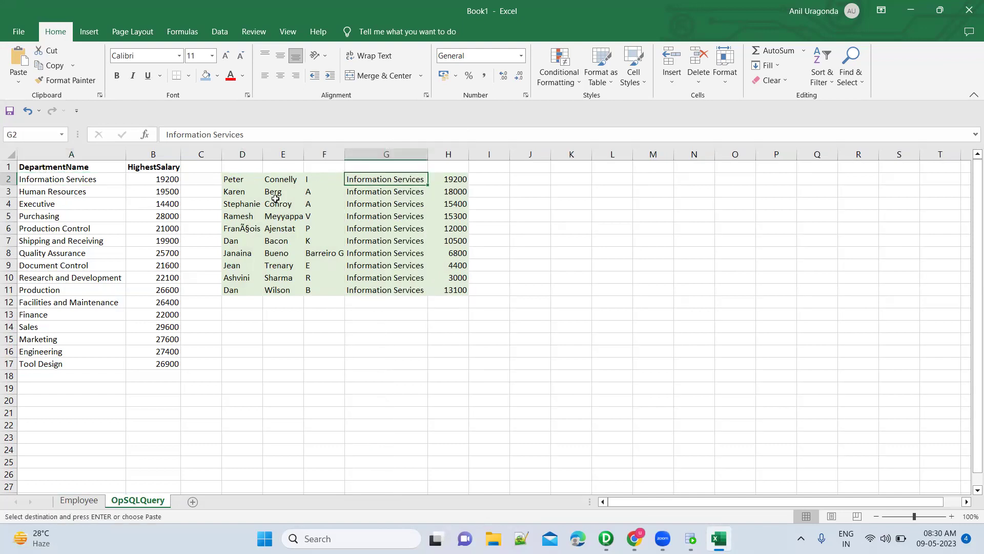
left_click(537, 182)
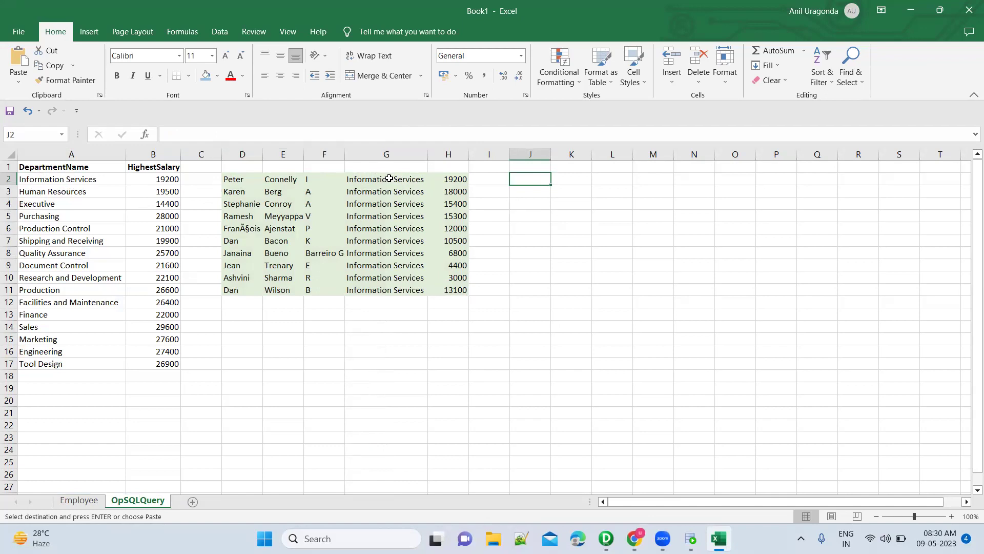
Copy the header and Information Services 19200 row (A1:B2) to J1, and autofit columns J and K.
left_click(81, 169)
key("shift+Right")
key("shift+Down")
key("ctrl+c")
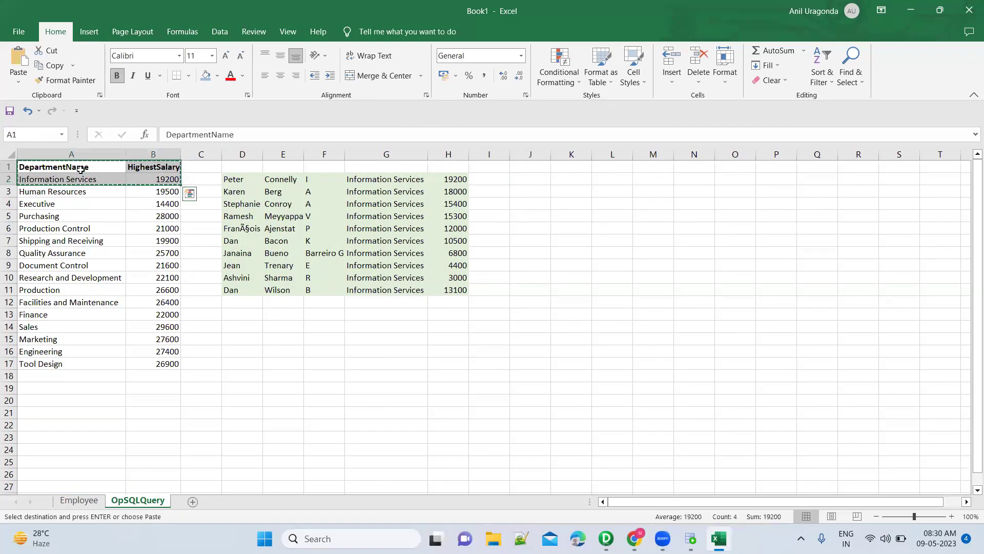
left_click(527, 168)
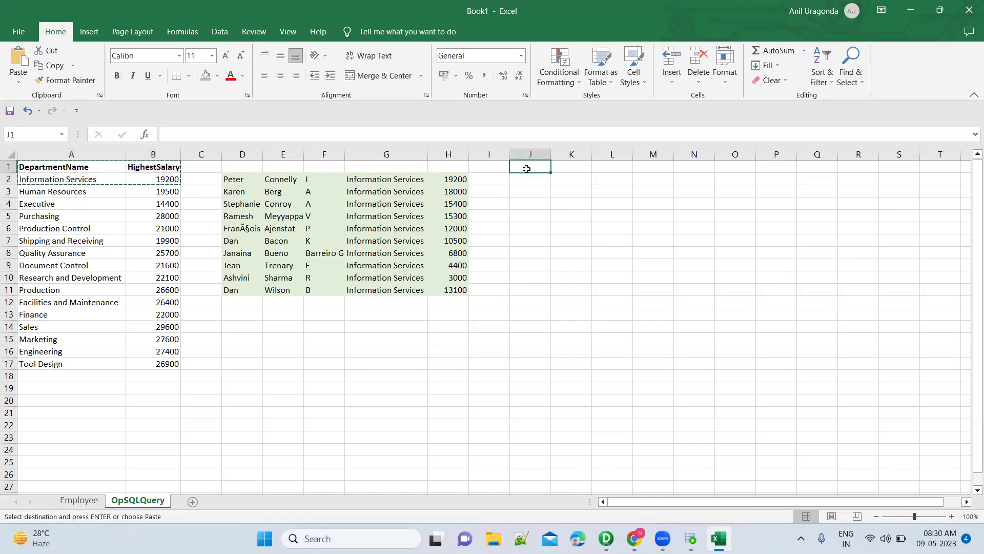
key("ctrl+v")
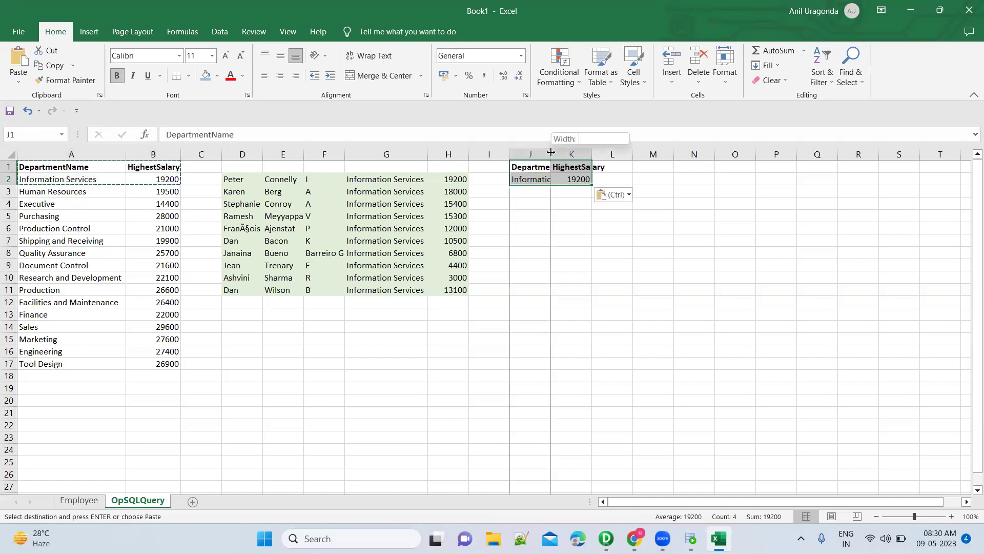
double_click(550, 153)
left_click_drag(633, 155, 633, 155)
double_click(633, 154)
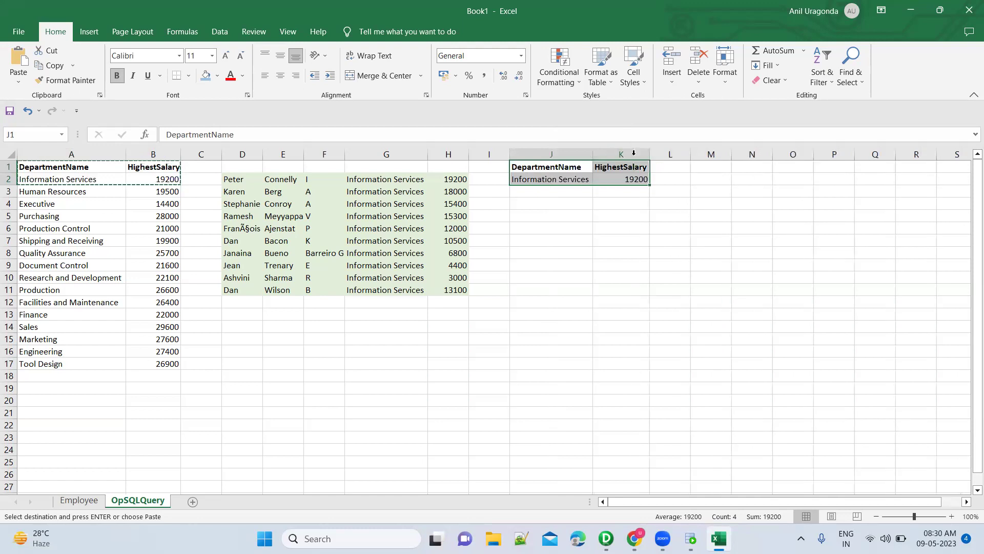
left_click(563, 177)
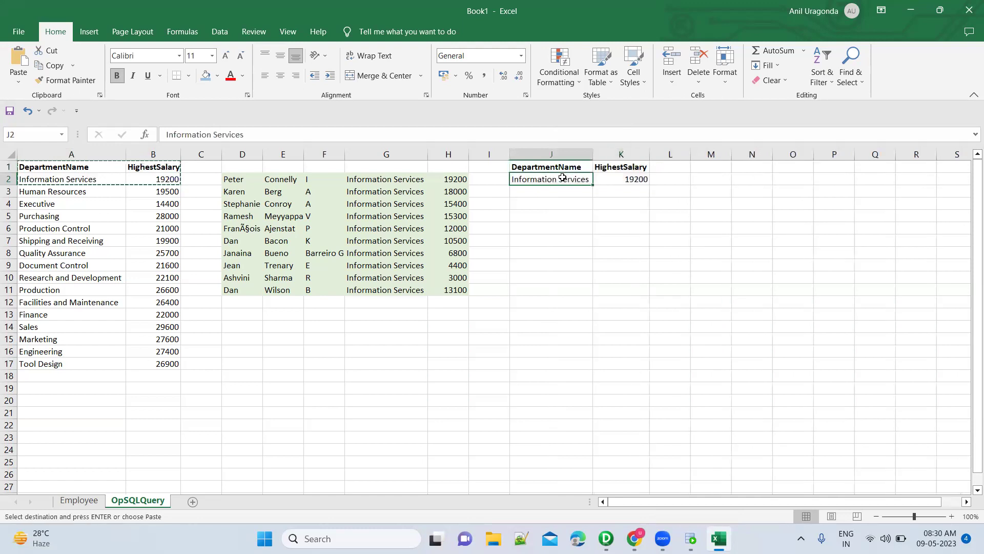
left_click(410, 179)
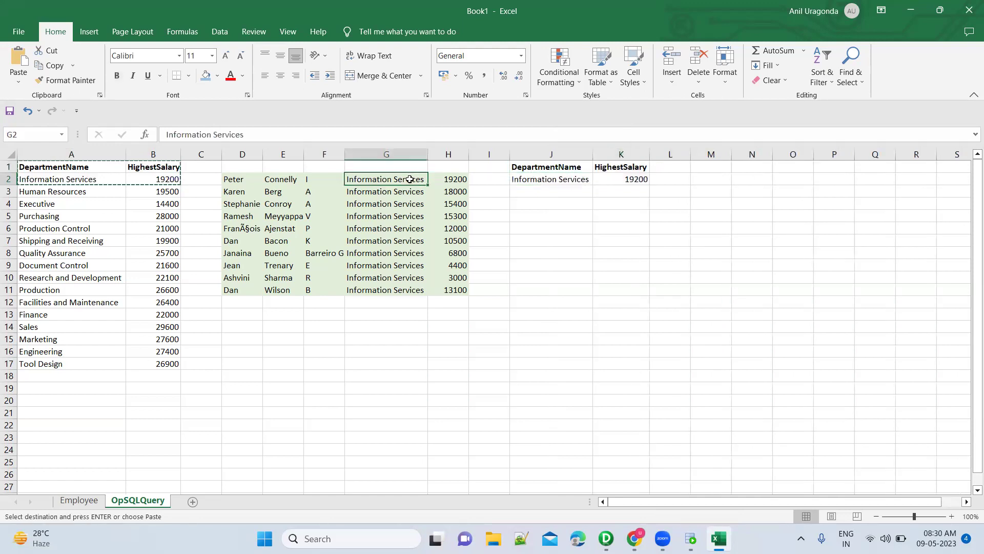
Build the first joined row: the first employee's details at J4, then Information Services and 19200 at M4.
left_click(243, 176)
key("shift+Right")
key("shift+Right")
key("shift+Right")
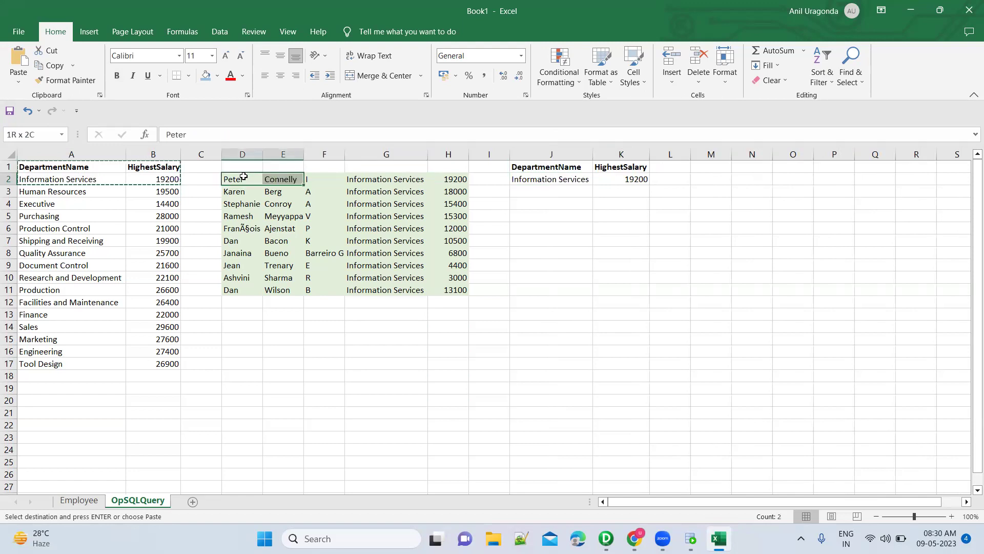
key("ctrl+c")
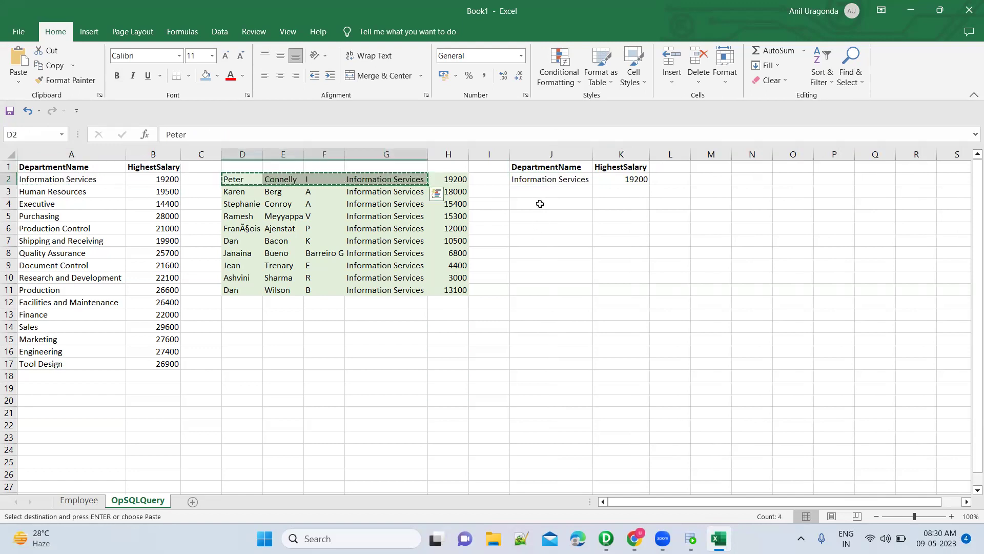
left_click(539, 205)
key("ctrl+v")
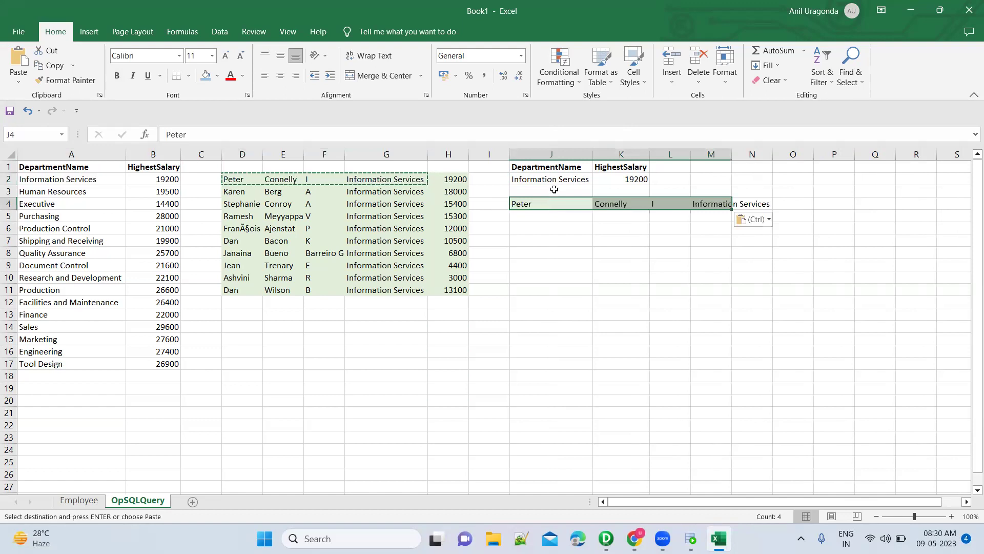
left_click(559, 179)
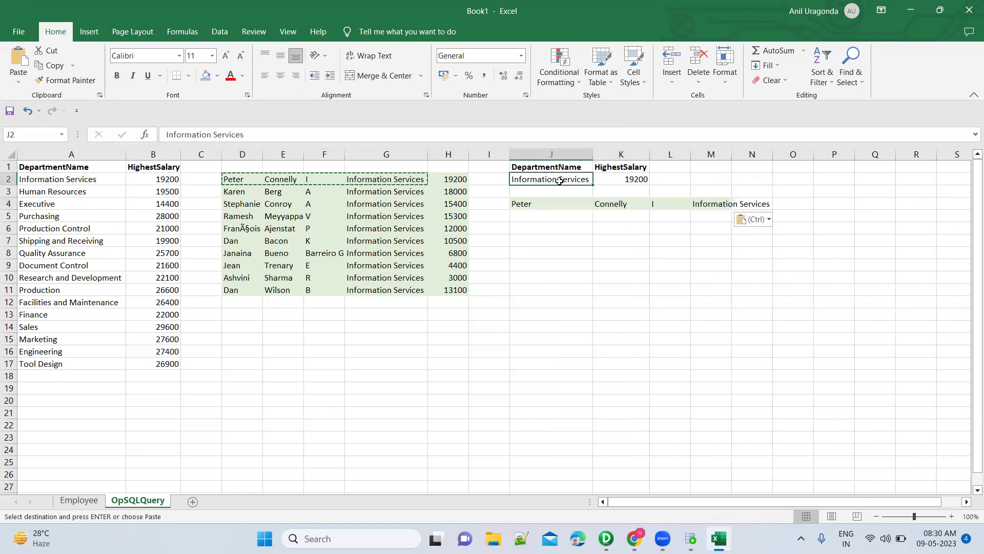
key("shift+Right")
key("ctrl+c")
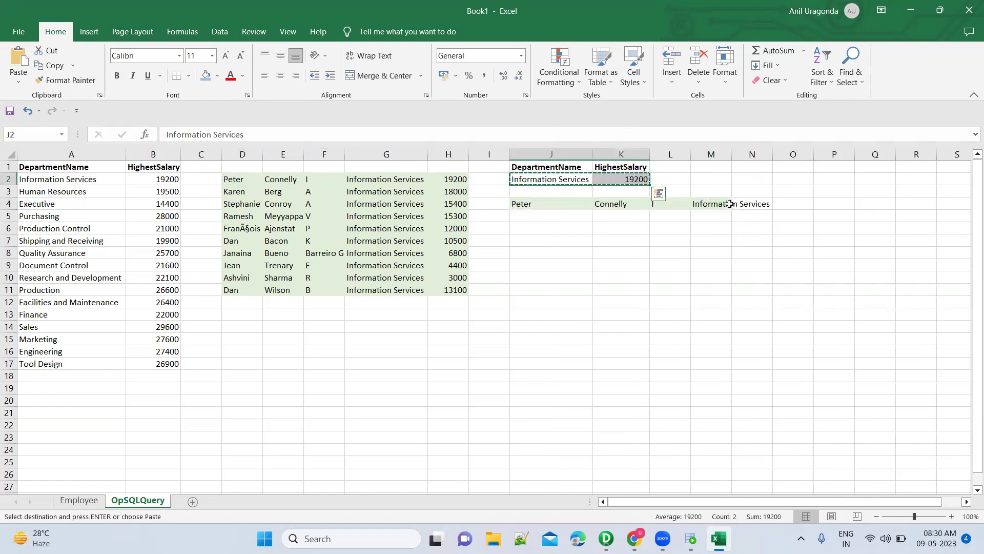
left_click(729, 203)
key("ctrl+v")
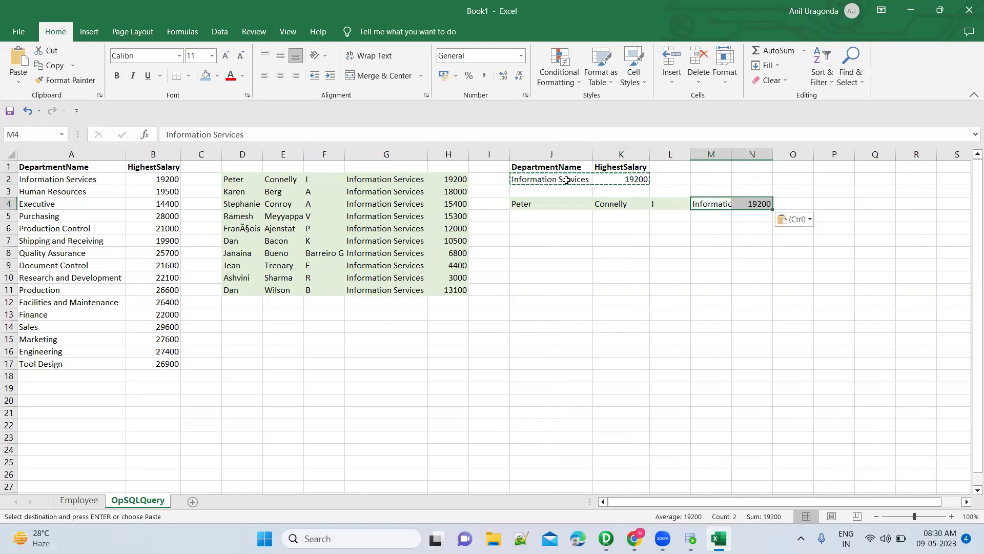
left_click(567, 181)
key("Escape")
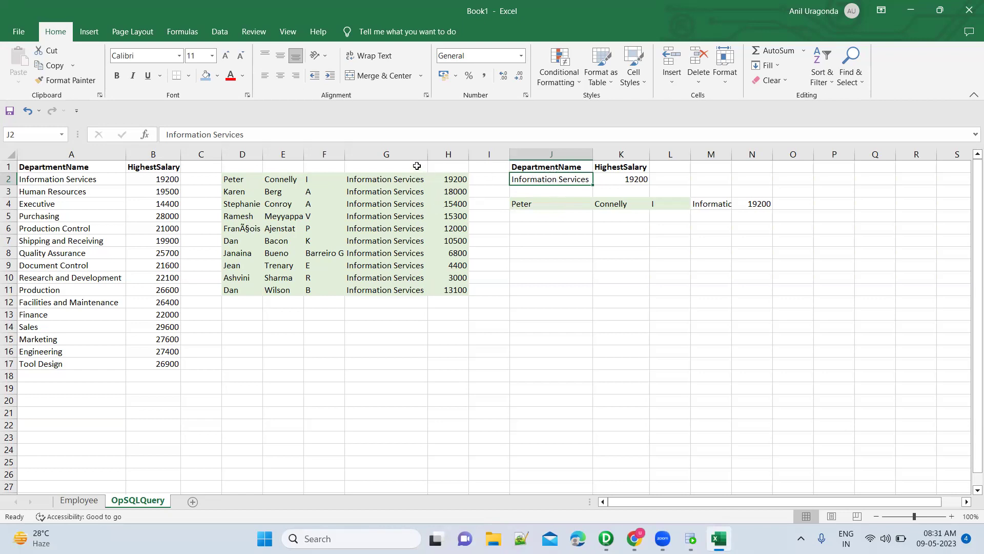
Enter the headings FirstName, LastName, MiddleName, DepartmentName and Salary in D1:H1.
double_click(418, 165)
type("DepartmentName")
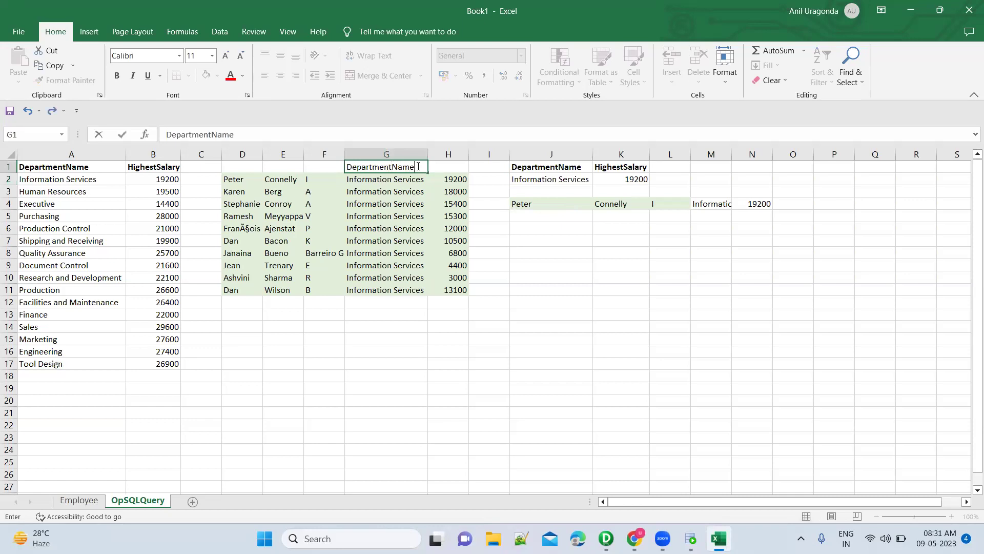
key("Tab")
type("Salary")
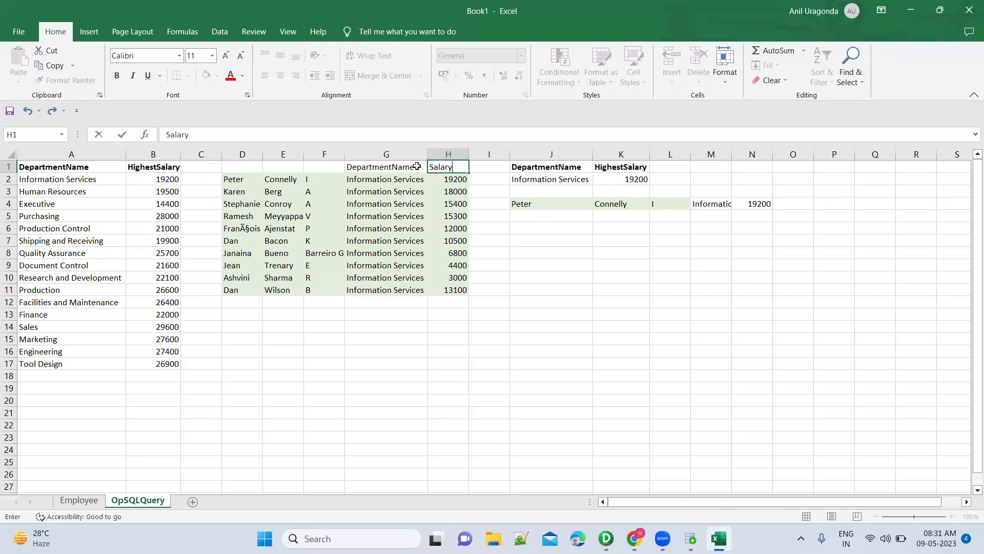
key("Left")
key("Left")
key("Left")
key("Left")
type("FirstName")
key("Tab")
type("LastName")
key("Tab")
type("Mid")
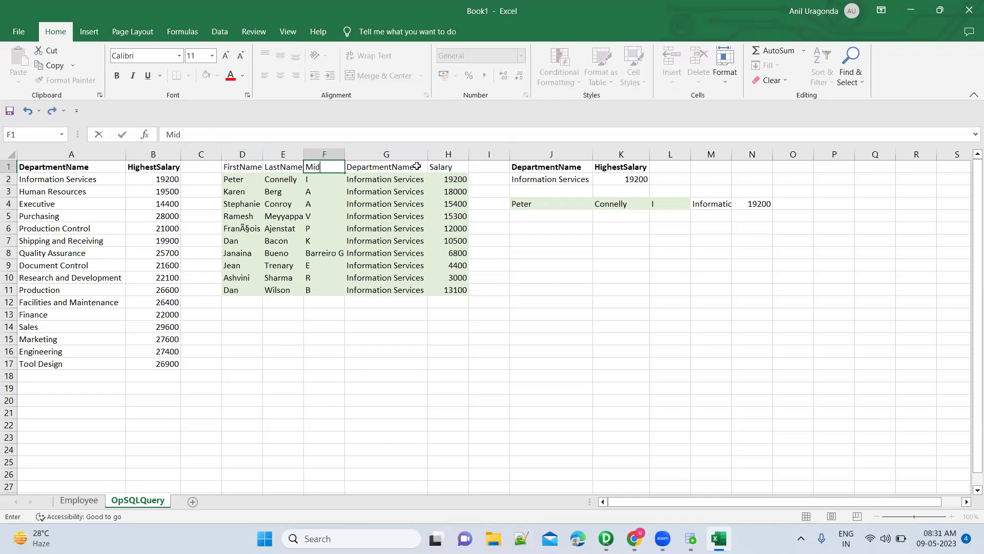
type("dleName")
key("Tab")
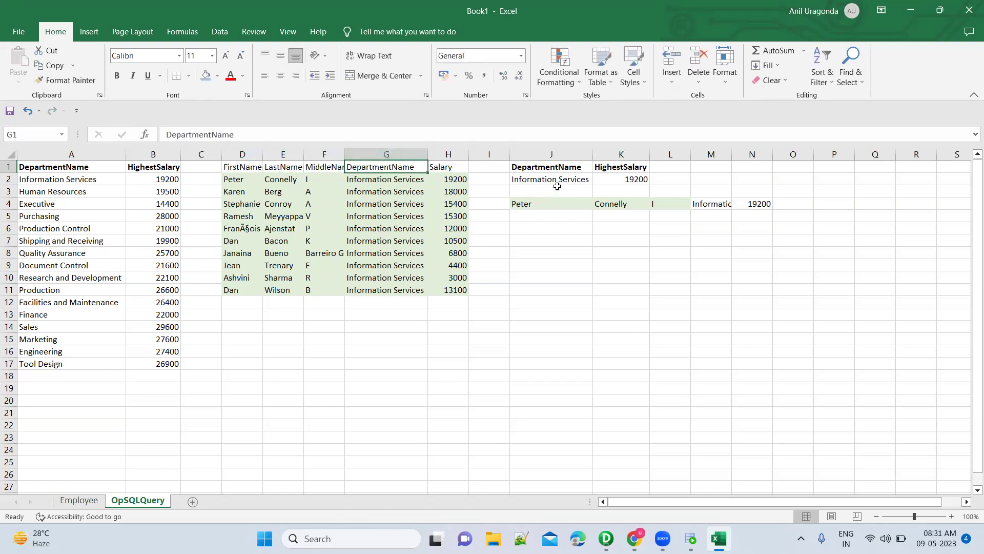
Make the new D1:H1 headings bold.
left_click(563, 169)
left_click(404, 167)
key("Right")
key("shift+Left")
key("shift+Left")
key("shift+Left")
key("shift+Left")
key("ctrl+b")
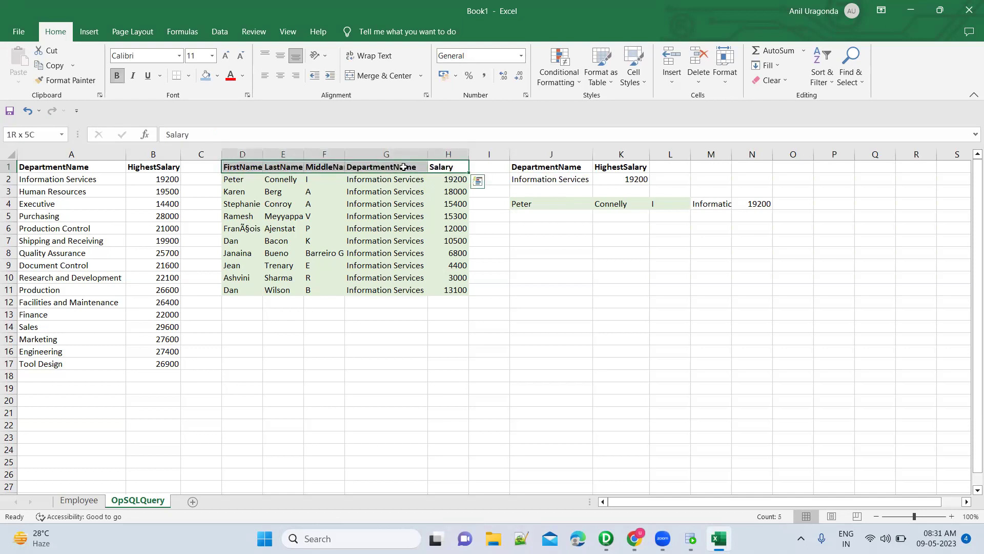
left_click(560, 199)
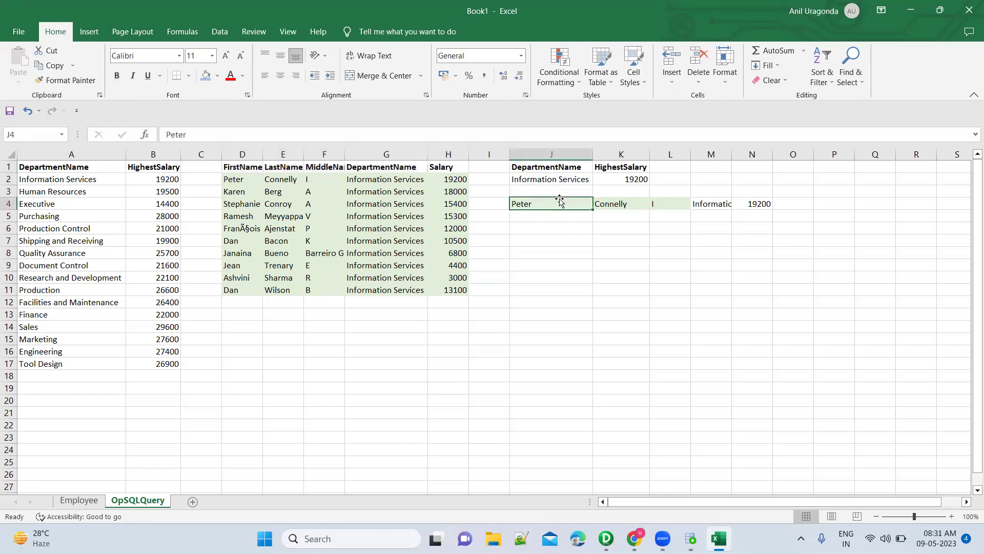
left_click_drag(615, 204, 661, 205)
left_click(541, 179)
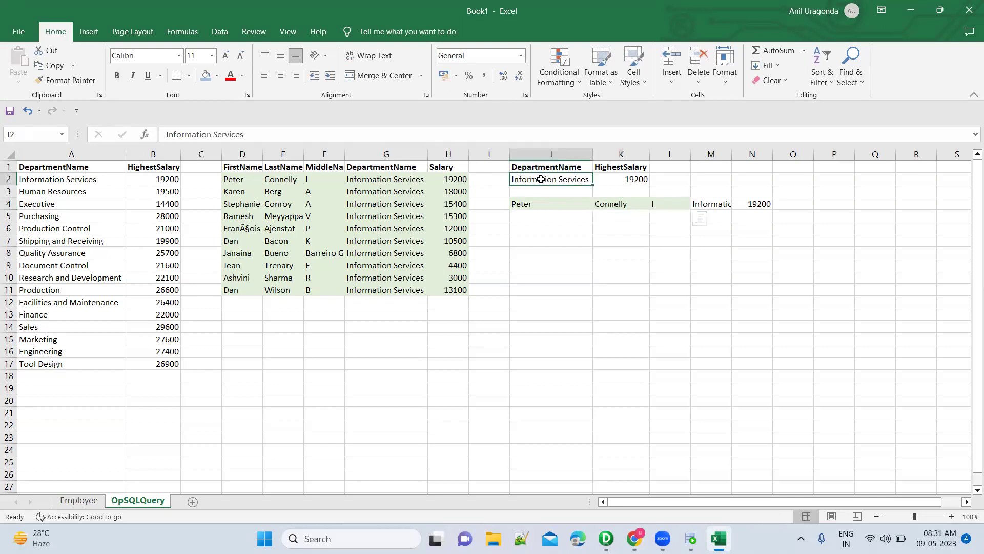
key("shift+Right")
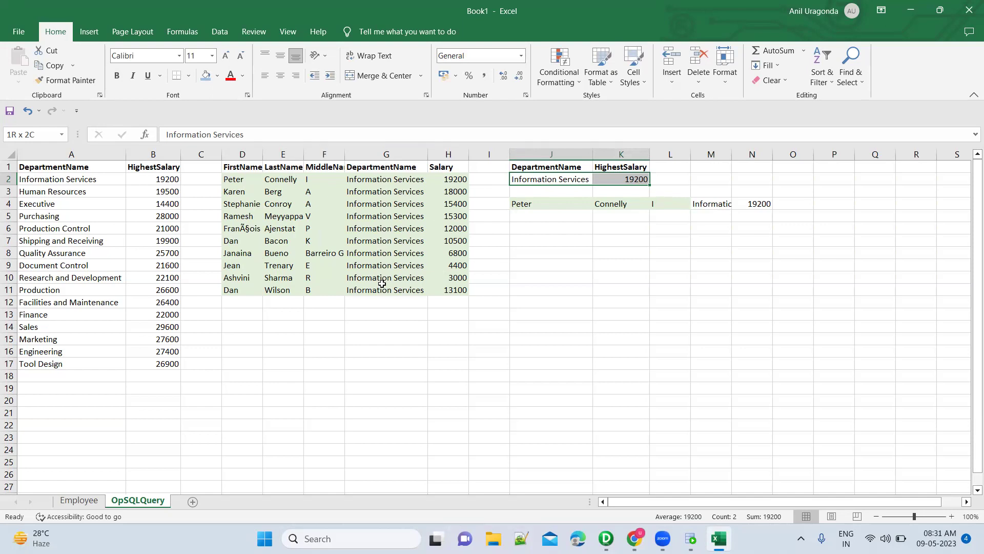
left_click(583, 179)
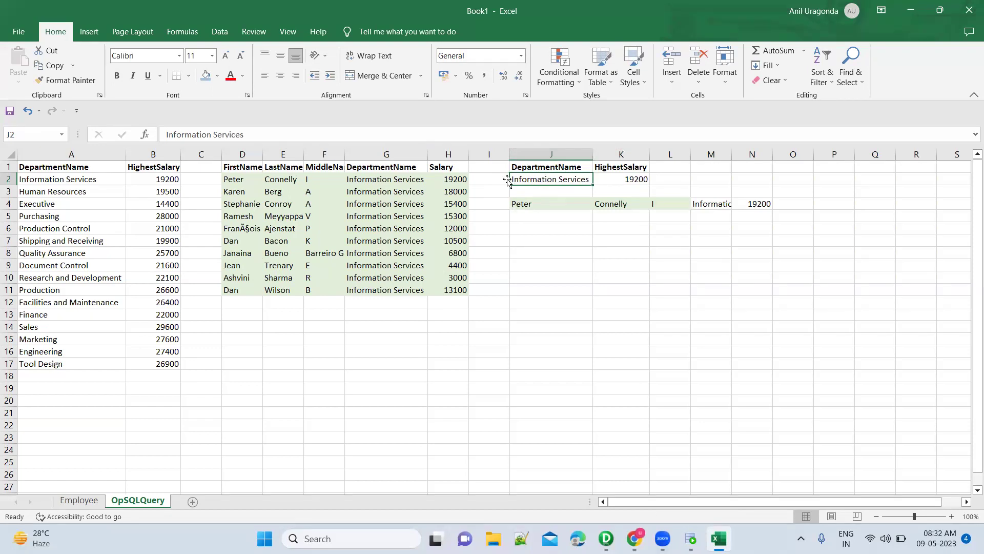
left_click(391, 181)
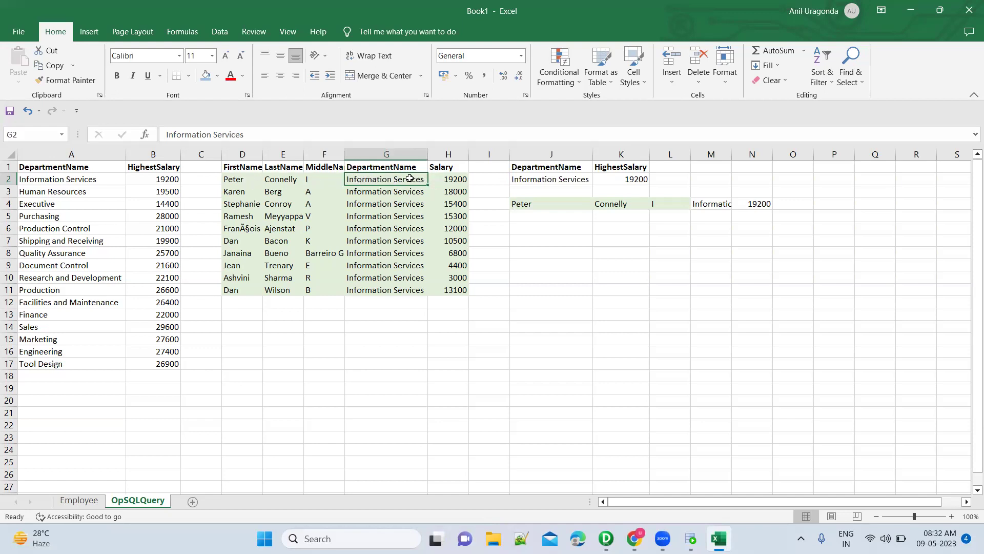
left_click(573, 203)
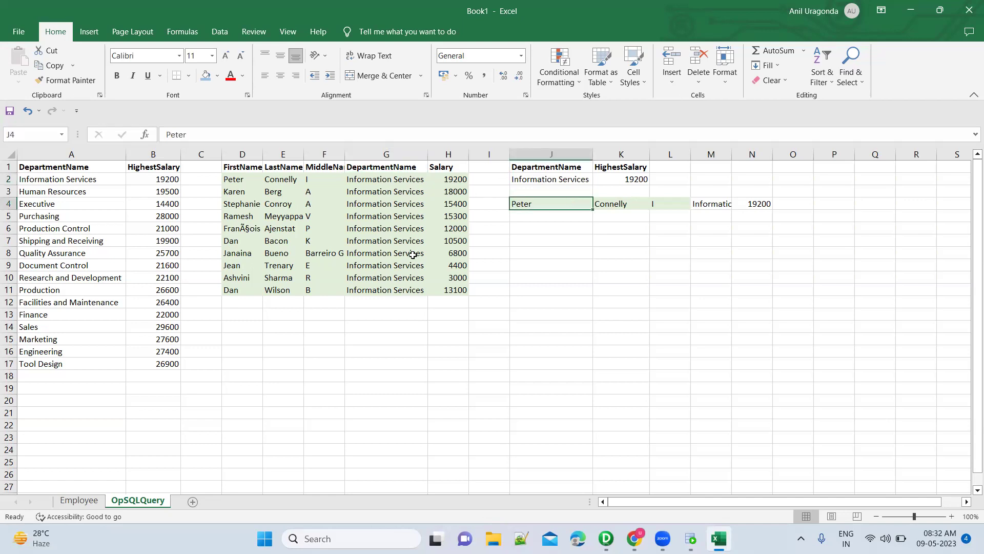
left_click(562, 180)
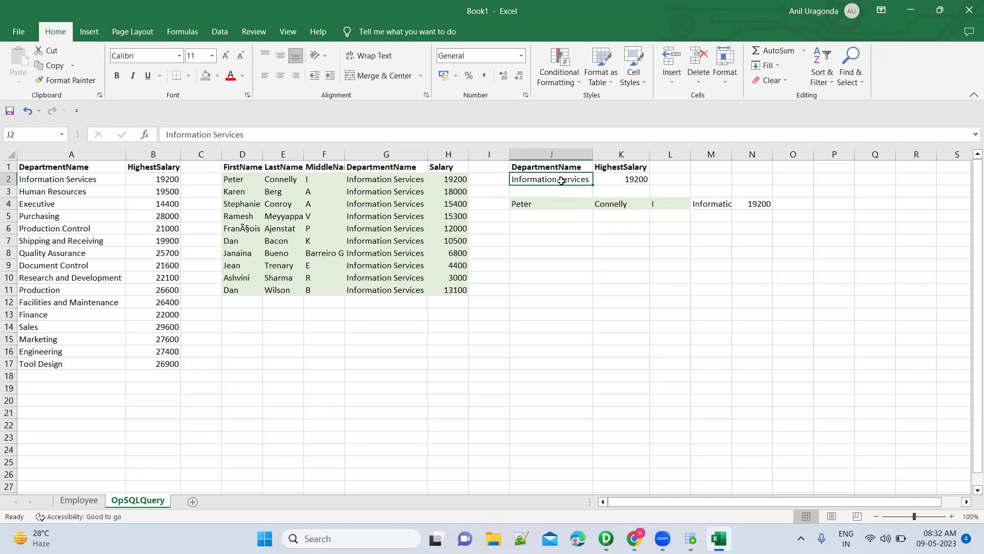
left_click(411, 193)
key("Down")
key("Down")
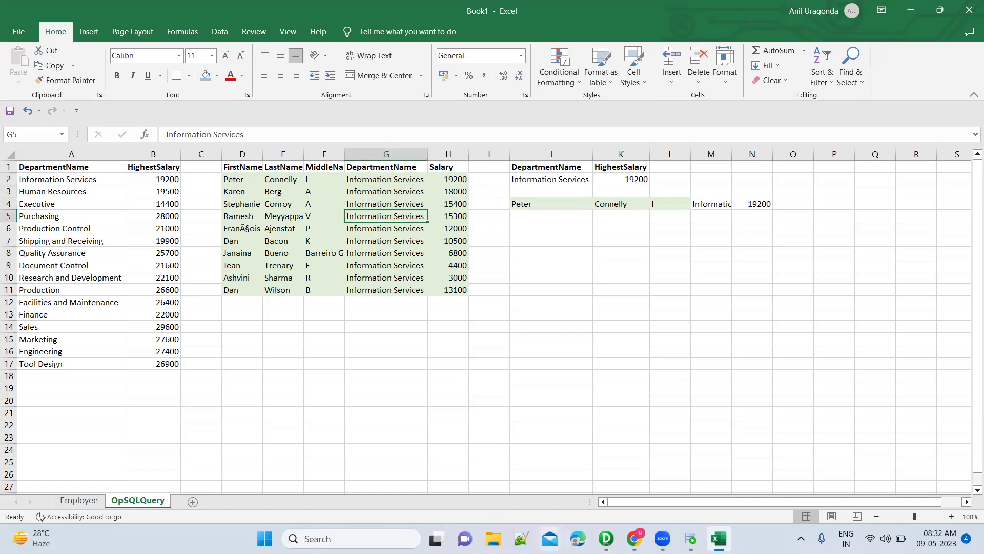
left_click(691, 538)
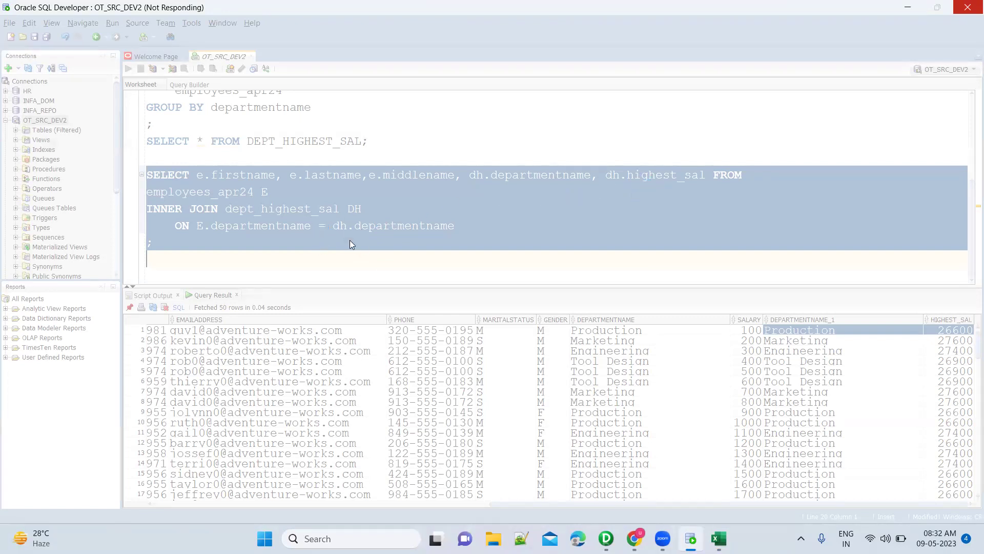
key("alt+Tab")
Add Karen's joined row: her names at J5, with Information Services and 19200 at M5.
left_click(243, 191)
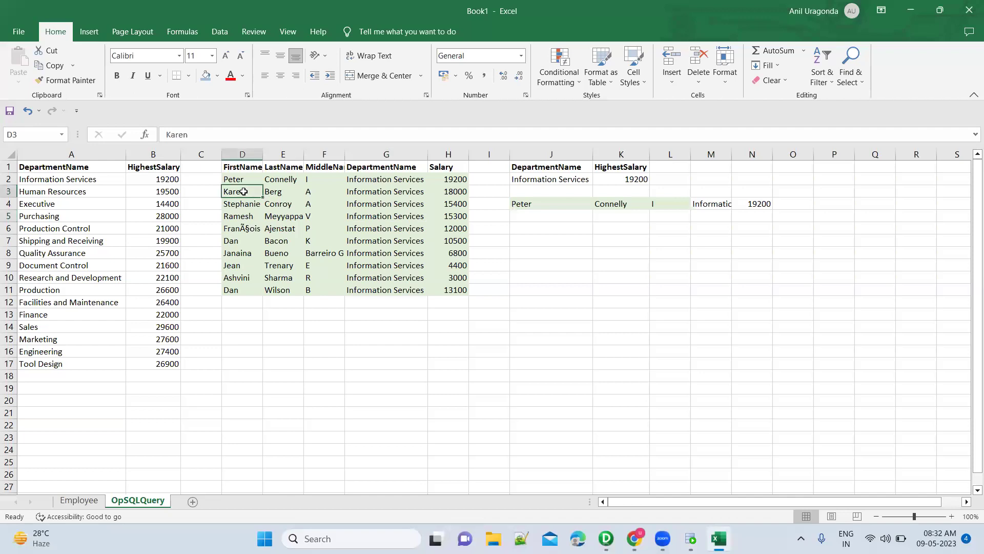
key("shift+Right")
key("shift+Right")
key("shift+Down")
key("shift+Down")
key("shift+Down")
key("shift+Down")
key("shift+Down")
key("shift+Down")
key("shift+Down")
key("shift+Down")
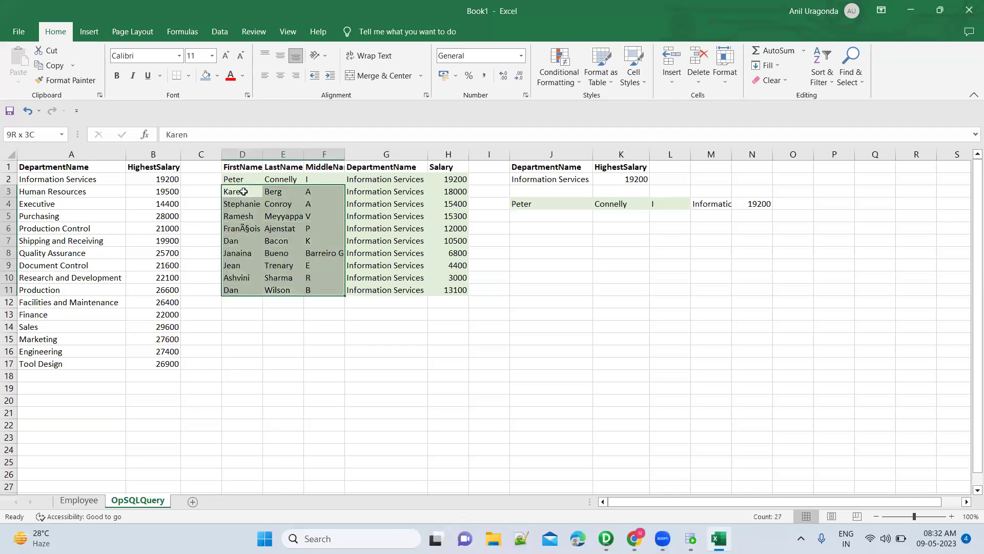
key("ctrl+c")
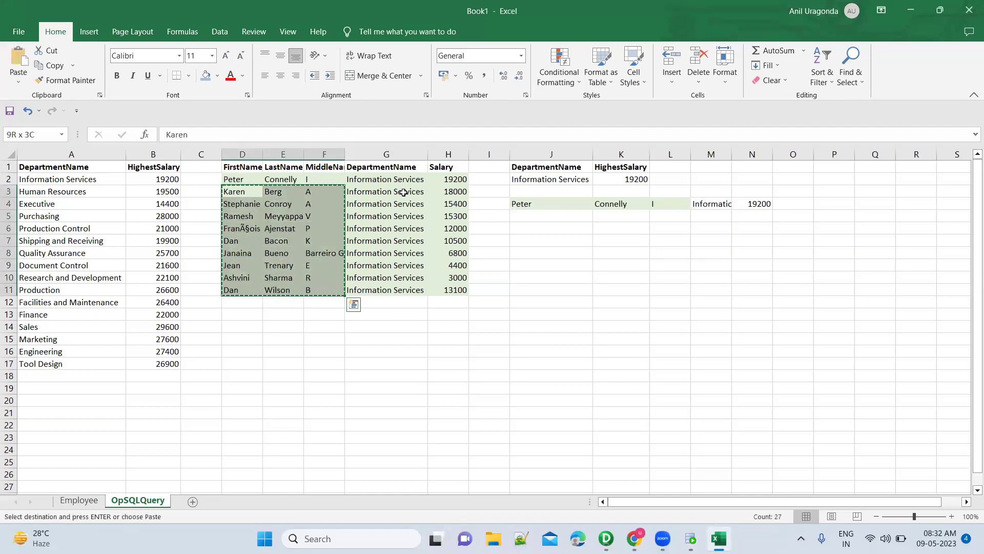
left_click(530, 178)
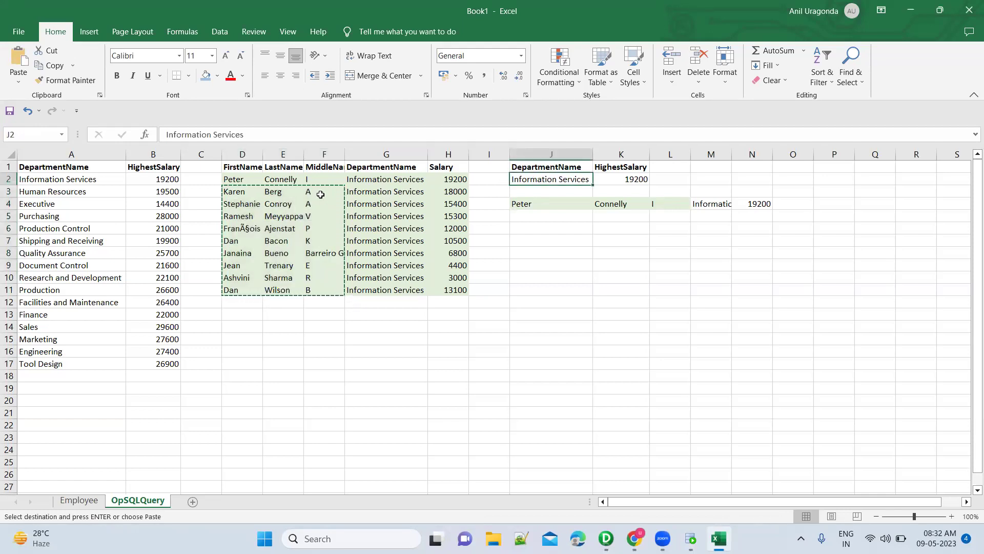
left_click(244, 197)
left_click_drag(244, 197, 336, 193)
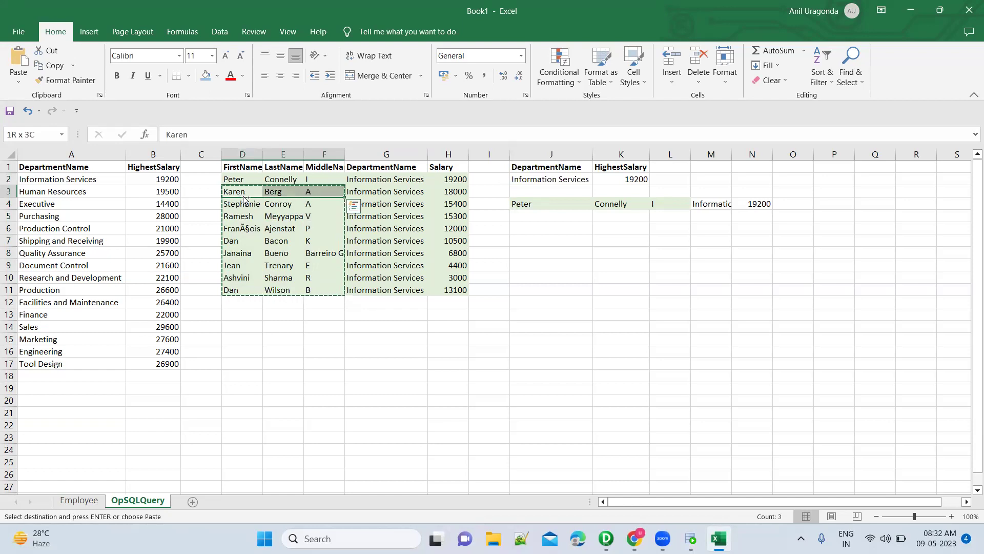
key("ctrl+c")
left_click(536, 213)
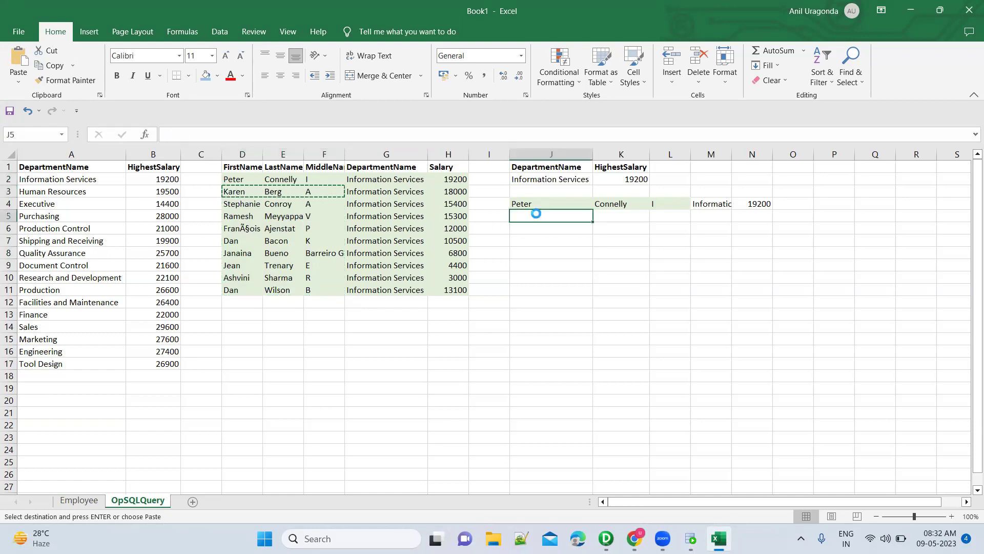
key("ctrl+v")
left_click(488, 226)
key("alt+Tab")
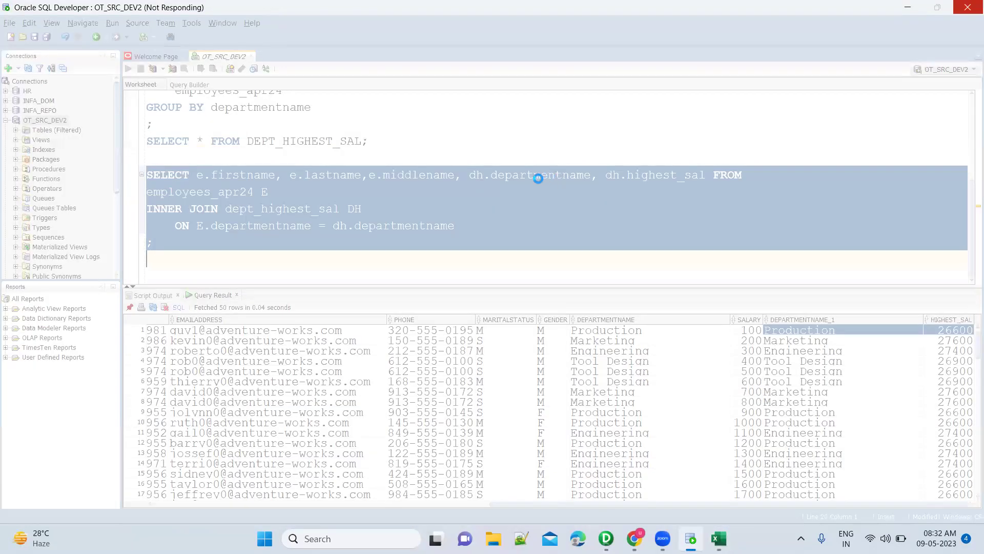
key("alt+Tab")
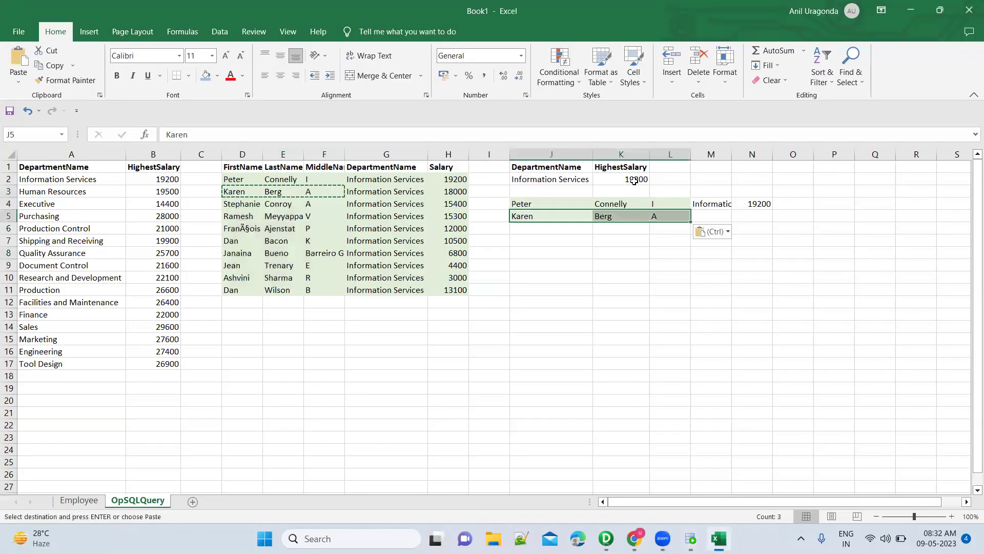
left_click_drag(573, 179, 621, 179)
key("ctrl+c")
left_click(720, 214)
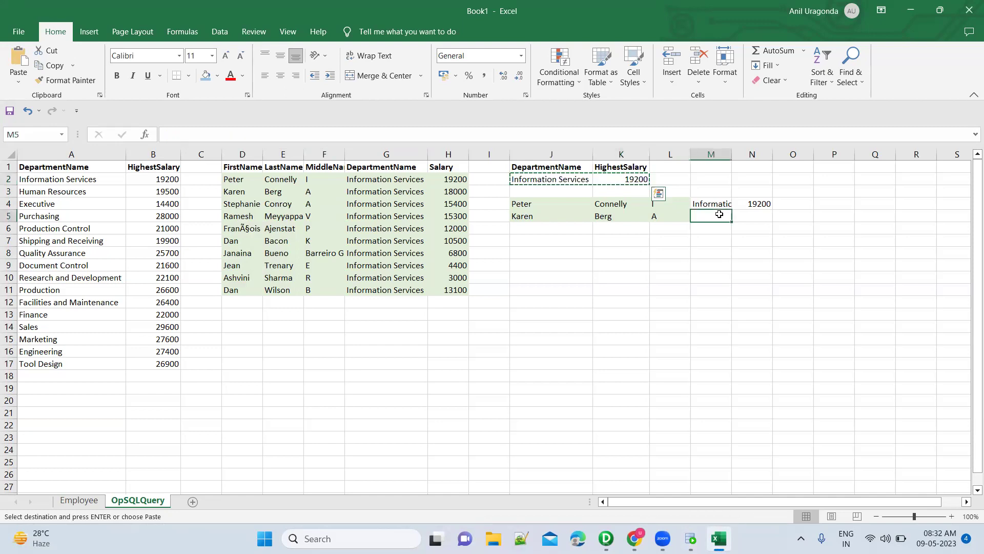
key("ctrl+v")
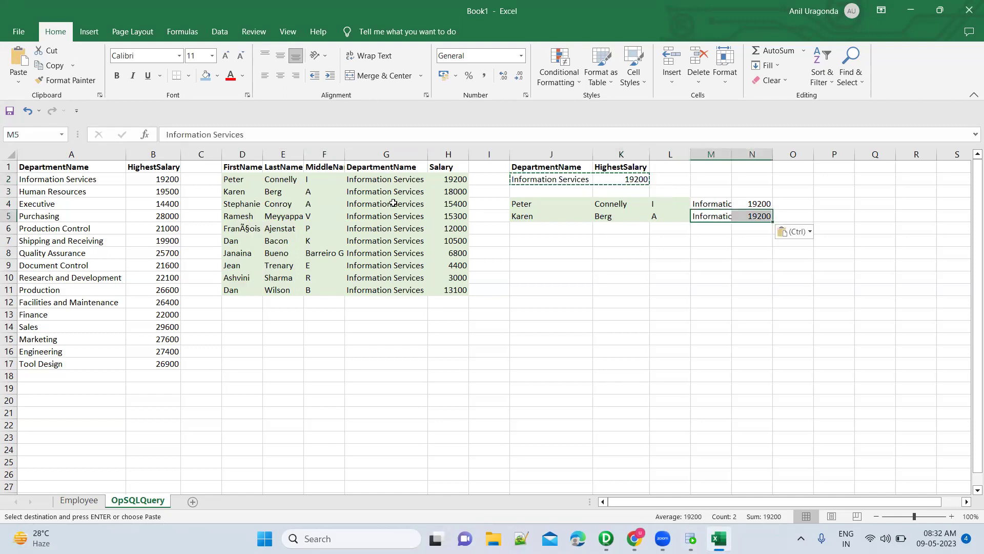
Copy the remaining employees' names to J6 and fill M6:N13 with Information Services and 19200.
left_click(409, 205)
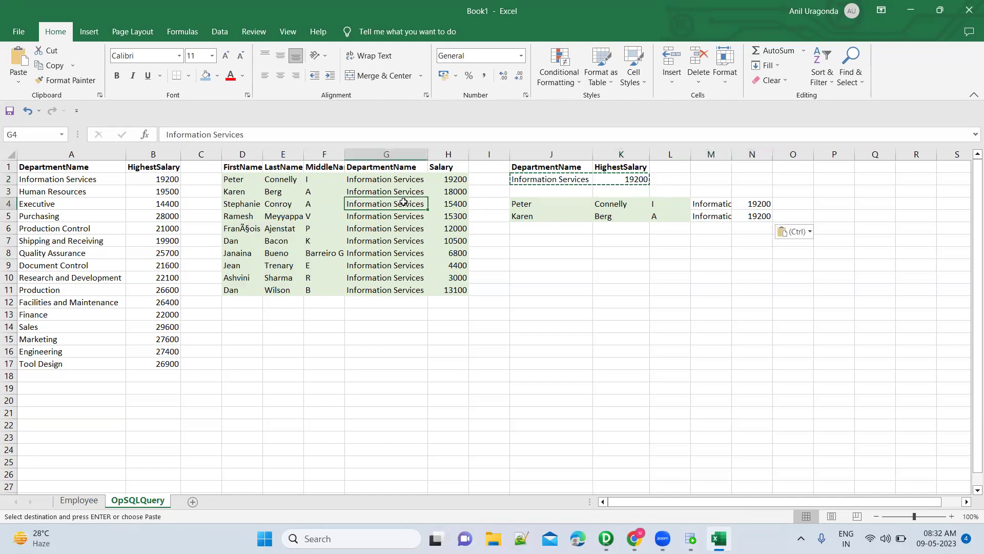
mouse_move(252, 205)
left_mouse_down()
mouse_move(260, 204)
mouse_move(232, 205)
left_mouse_up()
key("shift+Right")
key("shift+Down")
key("shift+Down")
key("shift+Down")
key("shift+Down")
key("shift+Down")
key("shift+Down")
key("shift+Down")
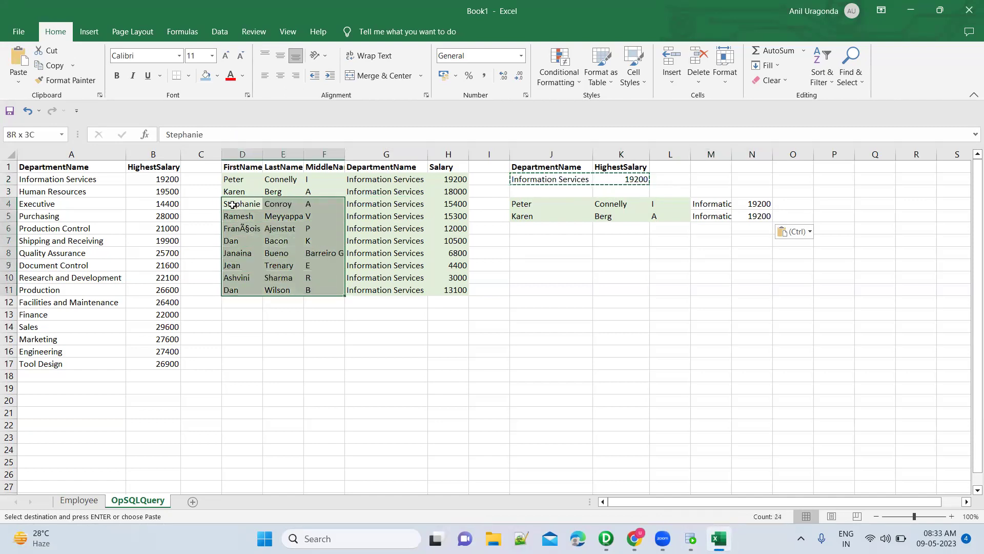
key("ctrl+c")
left_click(524, 226)
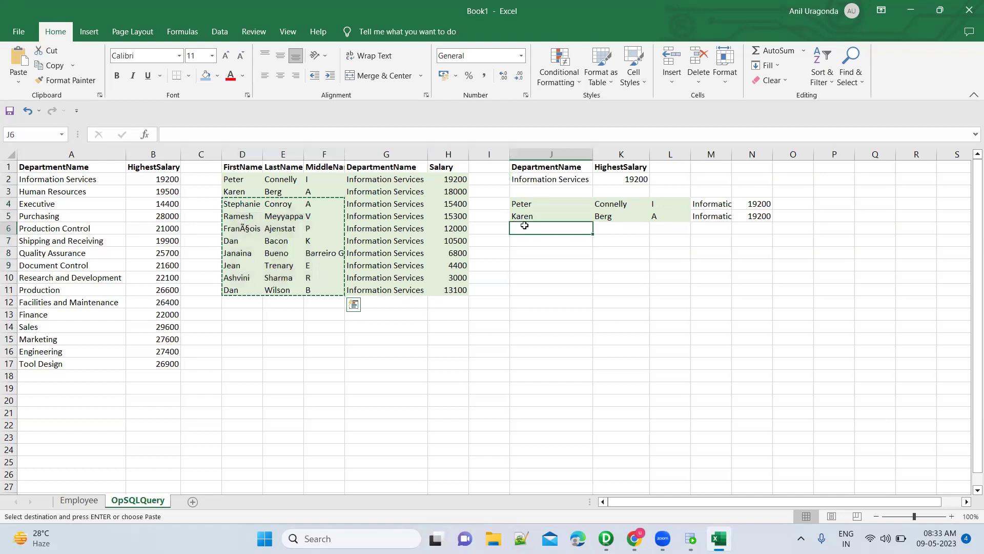
key("ctrl+v")
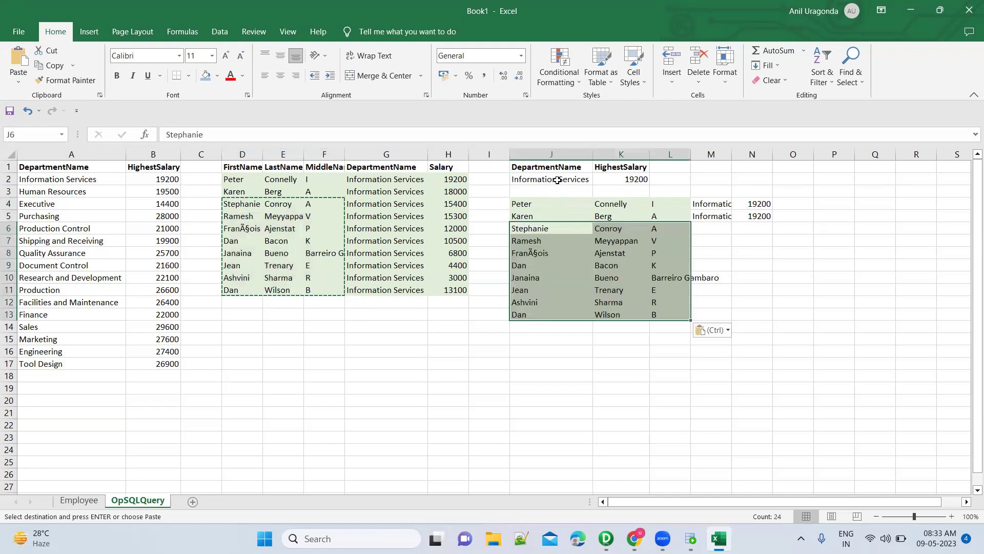
left_click(557, 180)
key("shift+Right")
key("ctrl+c")
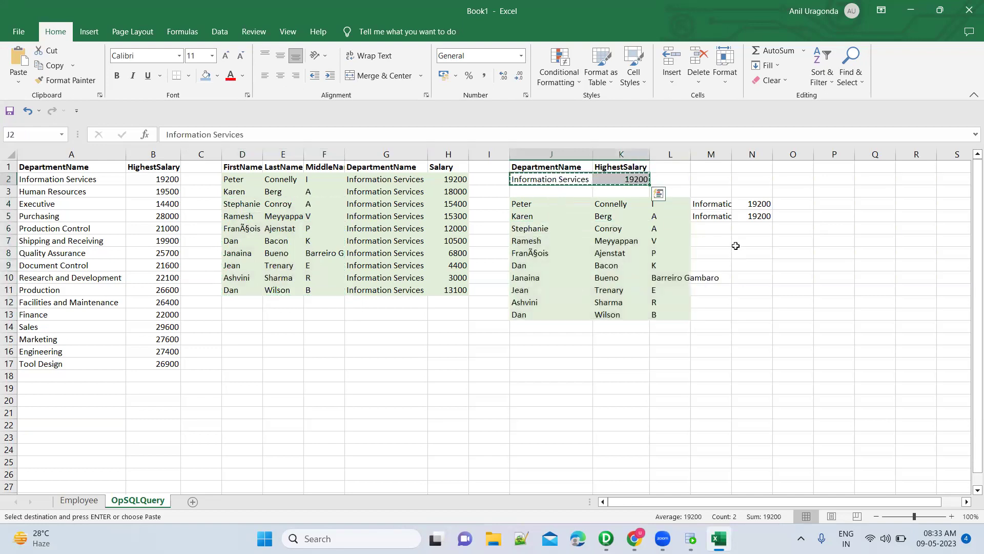
left_click_drag(720, 231, 752, 229)
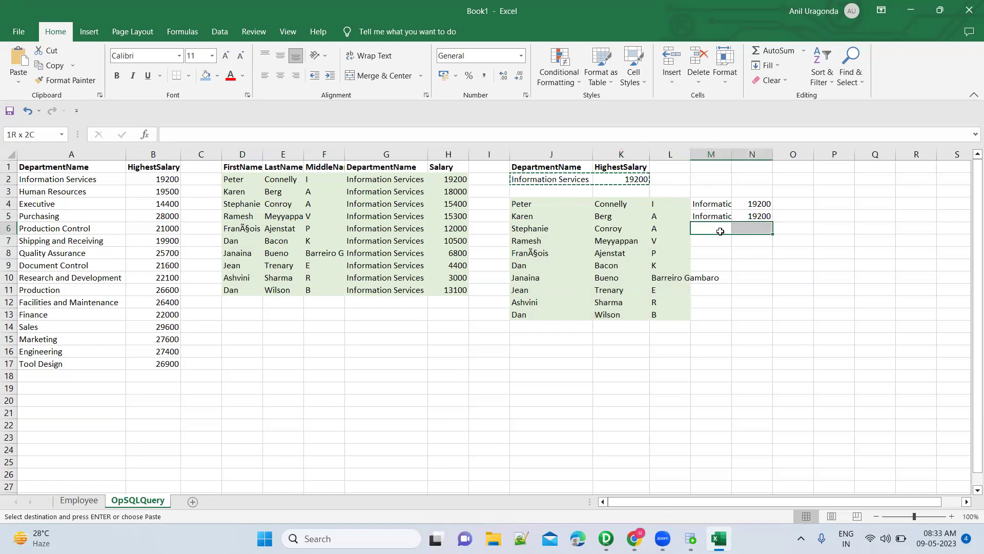
key("shift+Down")
key("shift+Down")
key("shift+Down")
key("shift+Down")
key("shift+Down")
key("shift+Down")
key("shift+Down")
key("ctrl+v")
key("Escape")
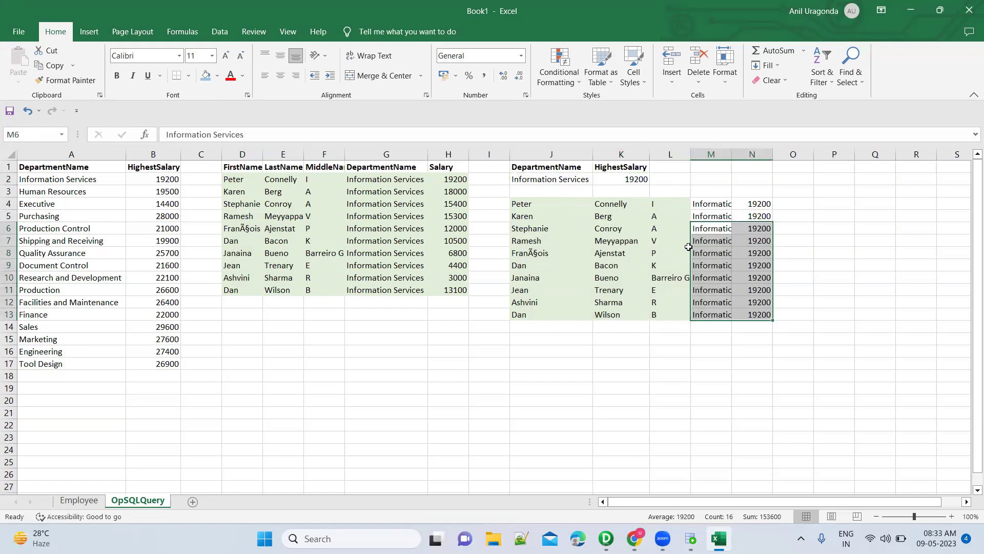
Compare the employees' salaries with the Information Services 19200 top salary.
left_click(542, 221)
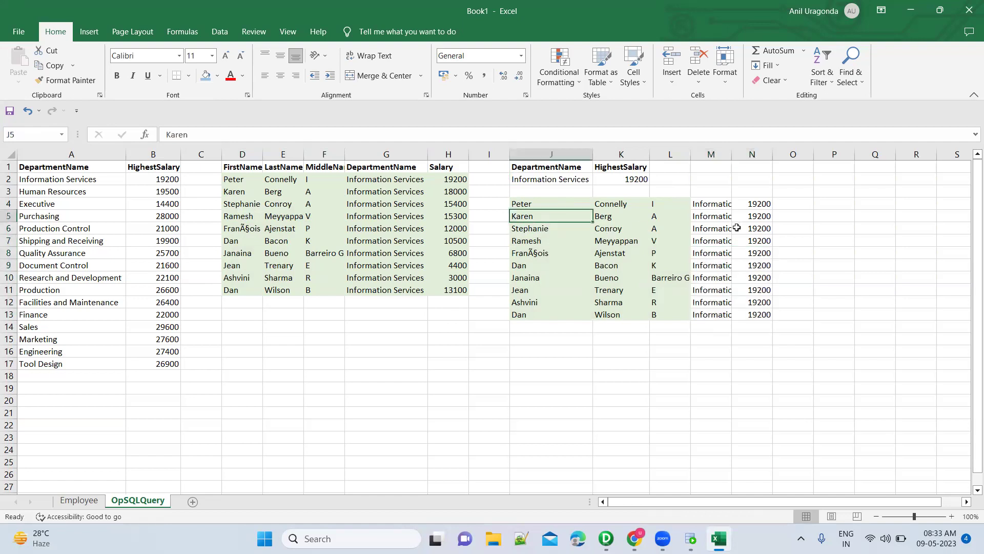
left_click(763, 214)
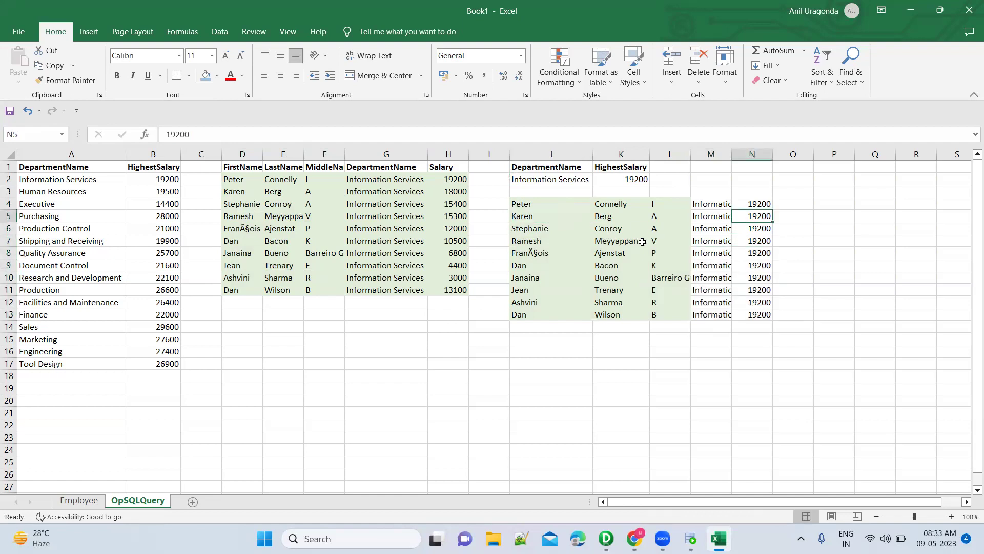
left_click(627, 176)
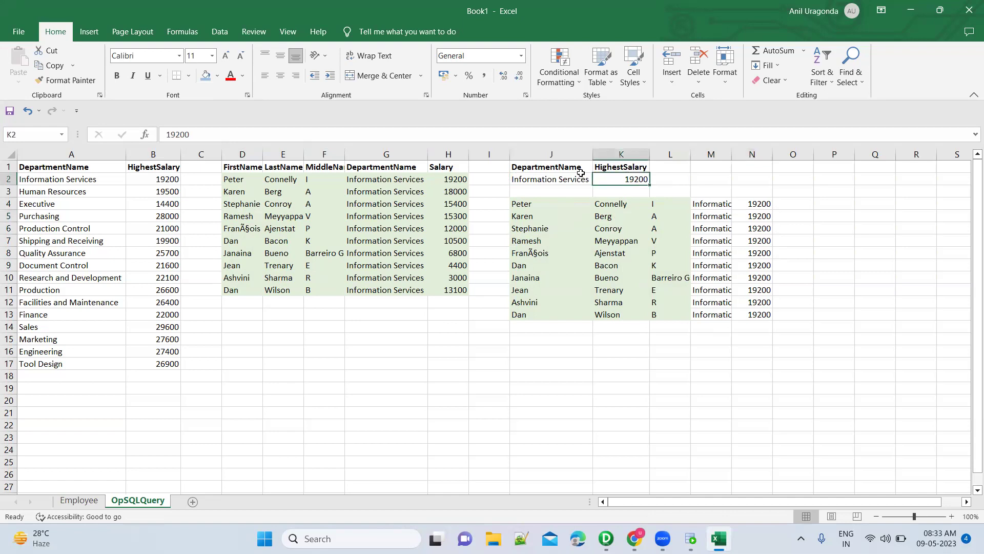
left_click(454, 181)
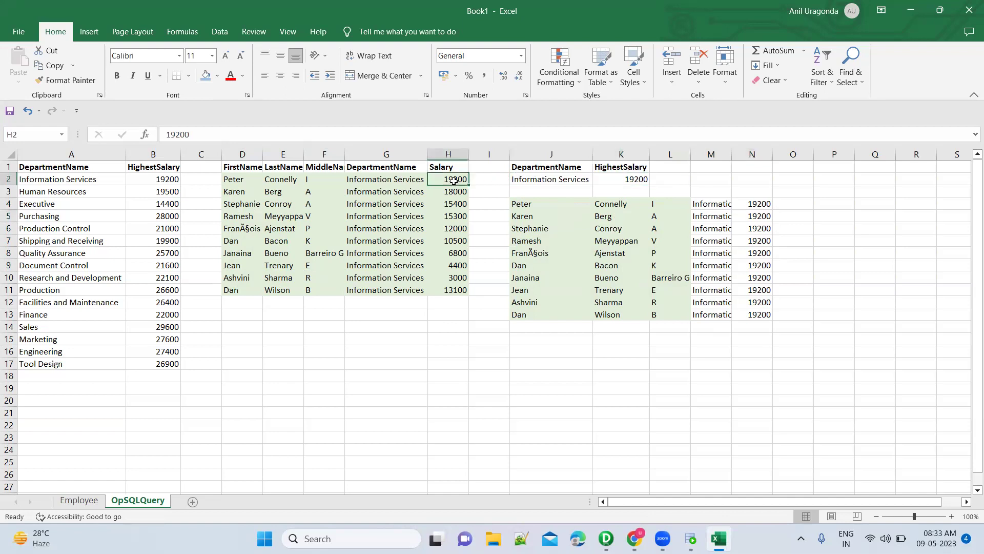
left_click(616, 179)
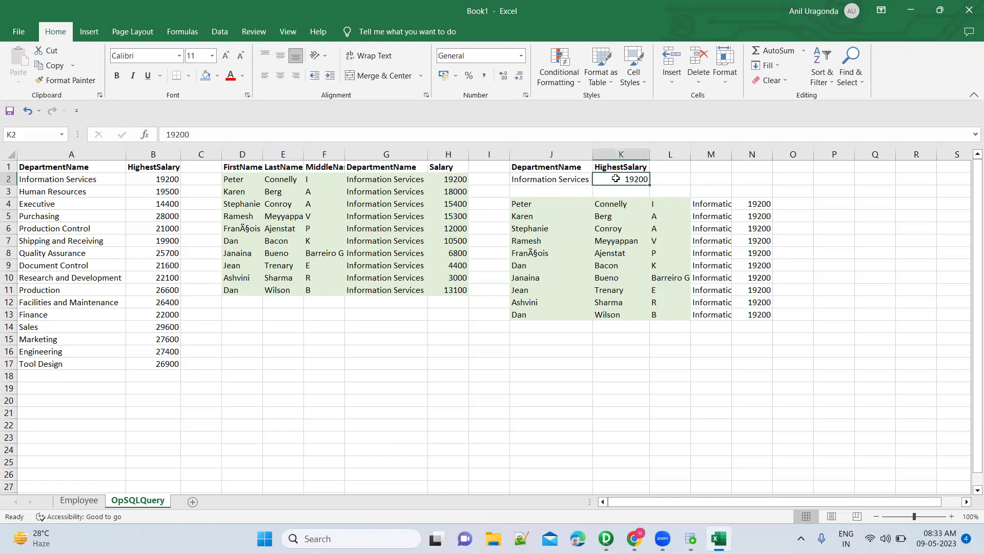
left_click(452, 181)
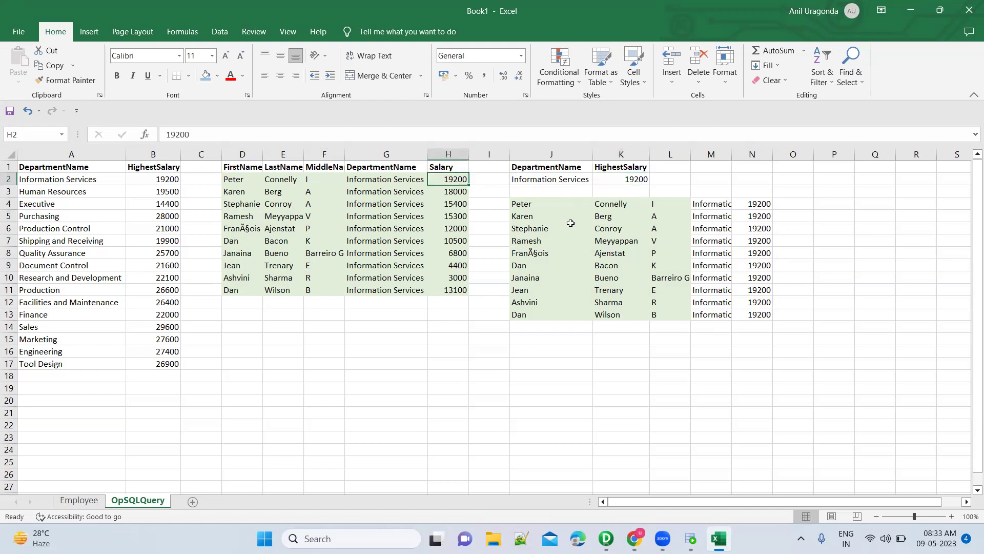
left_click(539, 181)
left_click(398, 178)
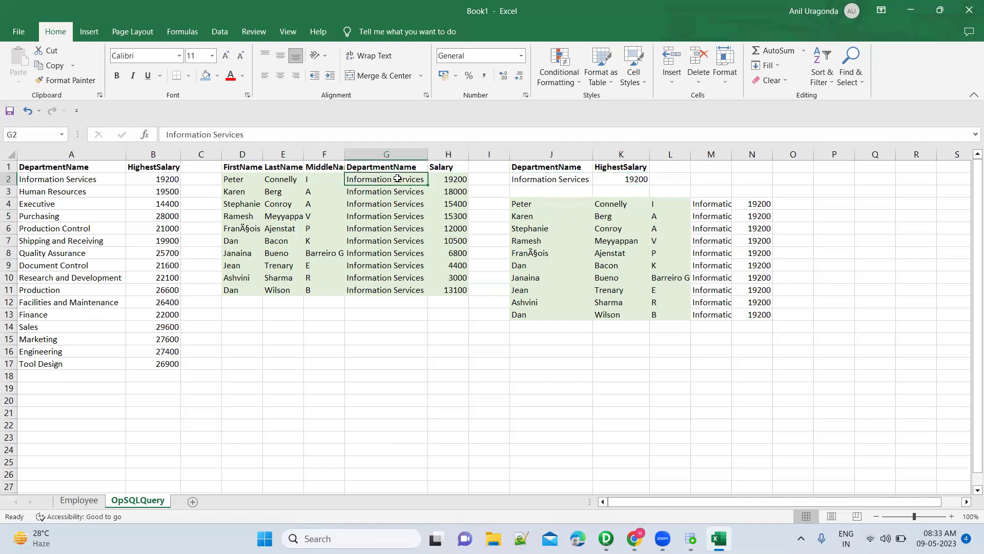
left_click(616, 179)
Check the next employee's 18000 salary against the top, then return to SQL Developer.
left_click(450, 181)
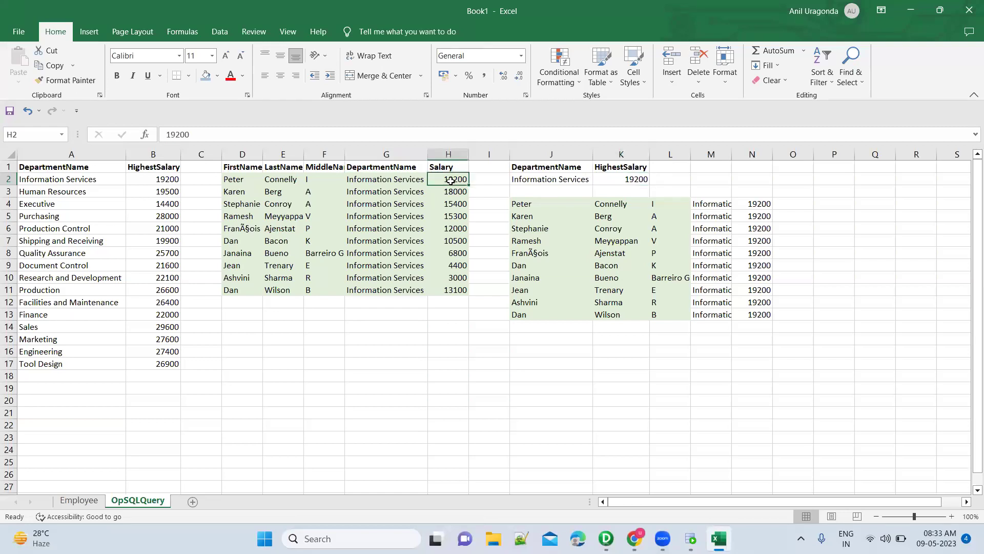
left_click(412, 181)
key("shift+Right")
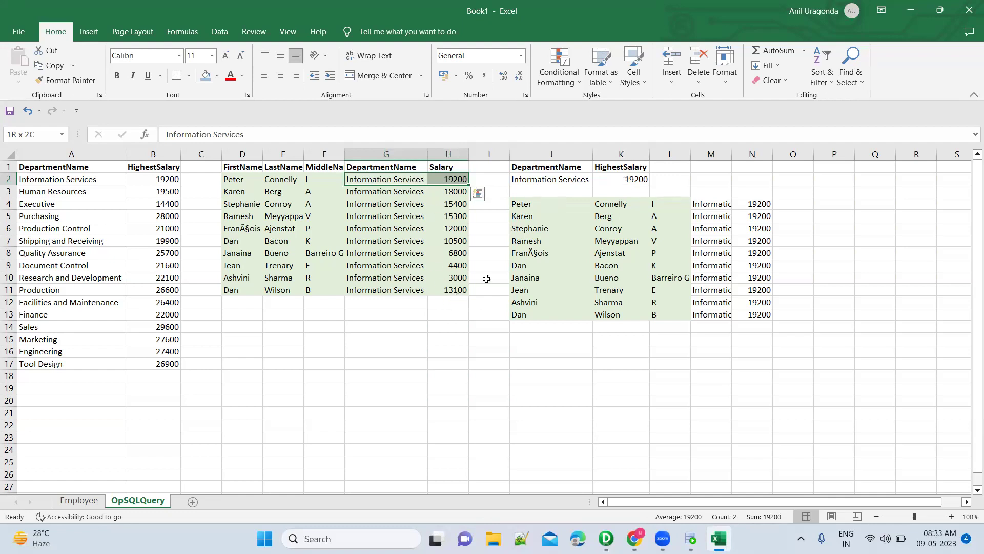
left_click(552, 184)
left_click(412, 192)
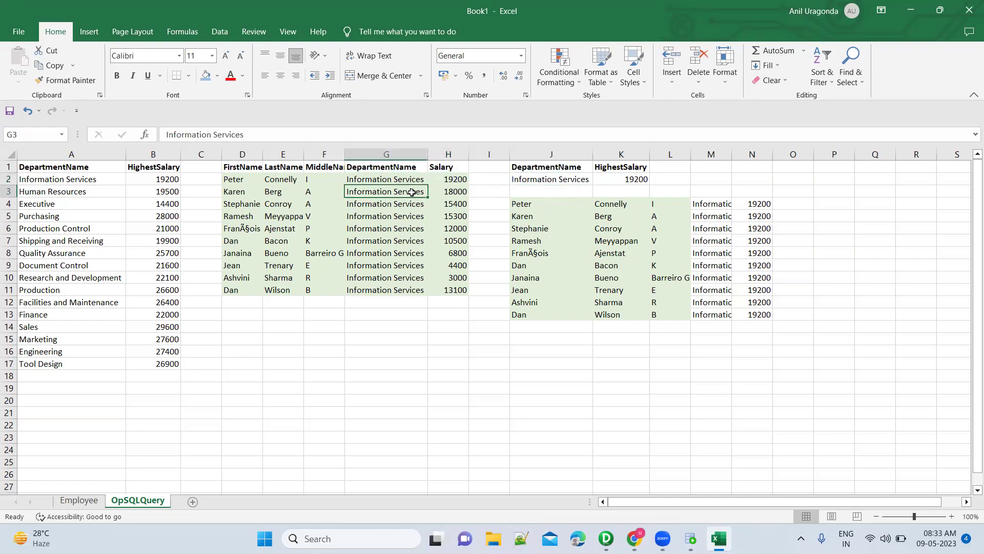
left_click(460, 192)
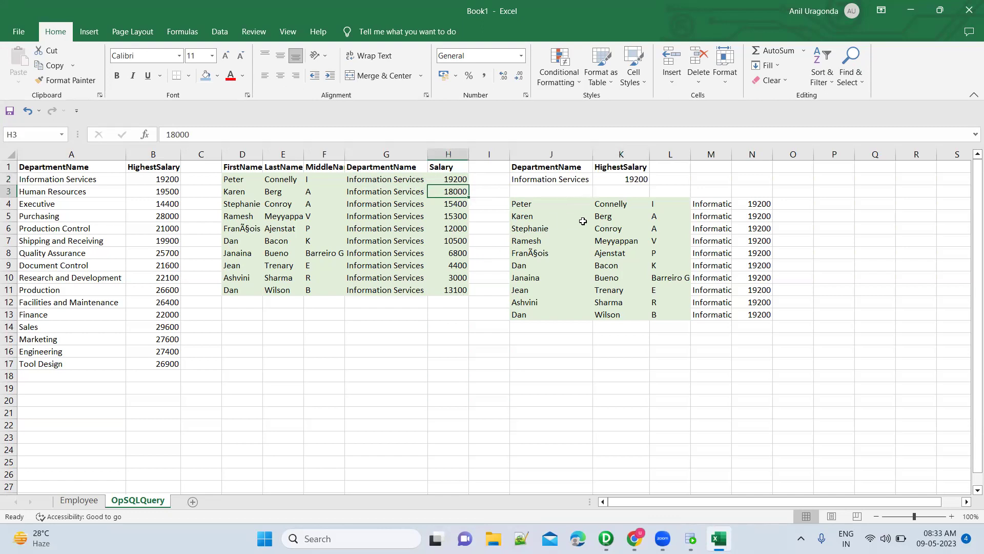
key("alt+Tab")
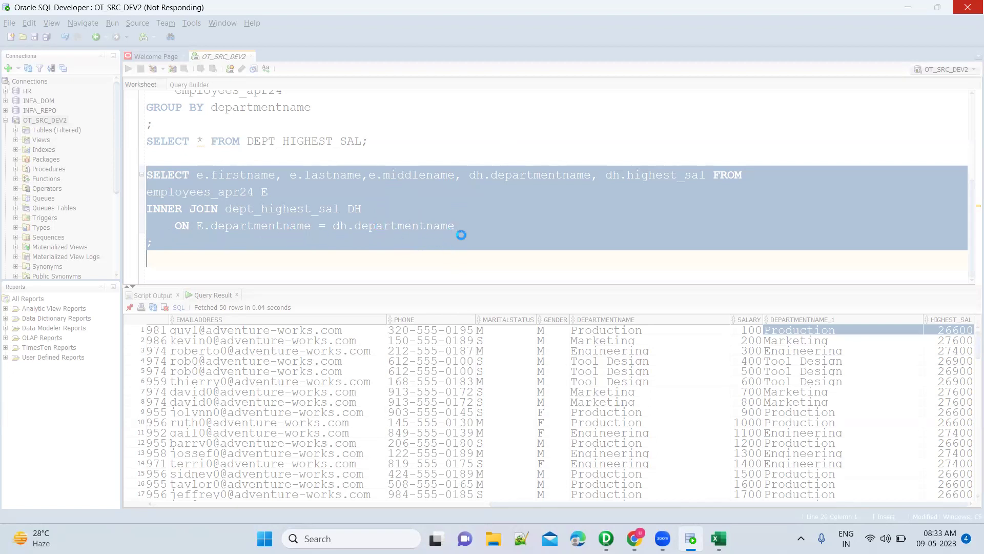
Recheck the 19200 department top salary against the matching employee's salary in Excel.
key("alt+Tab")
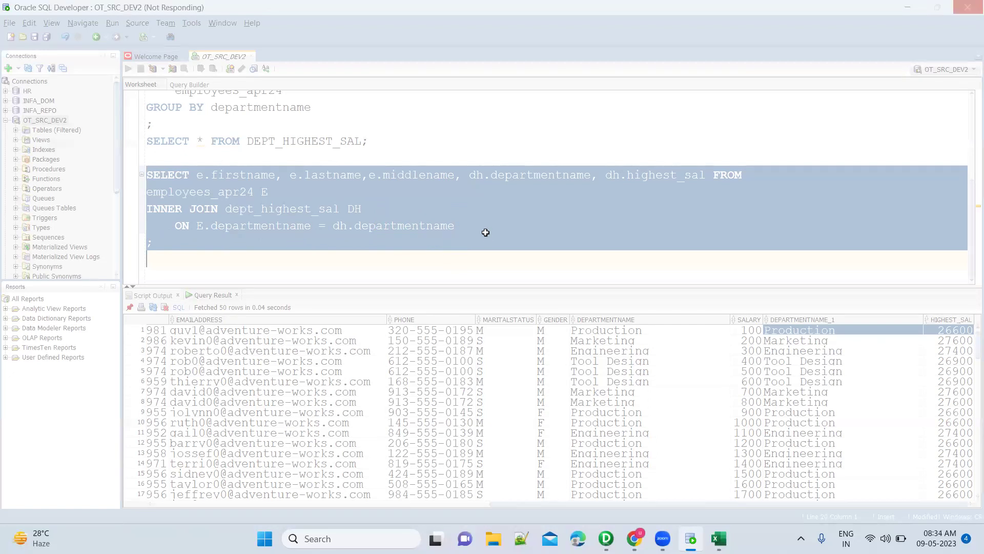
left_click(623, 181)
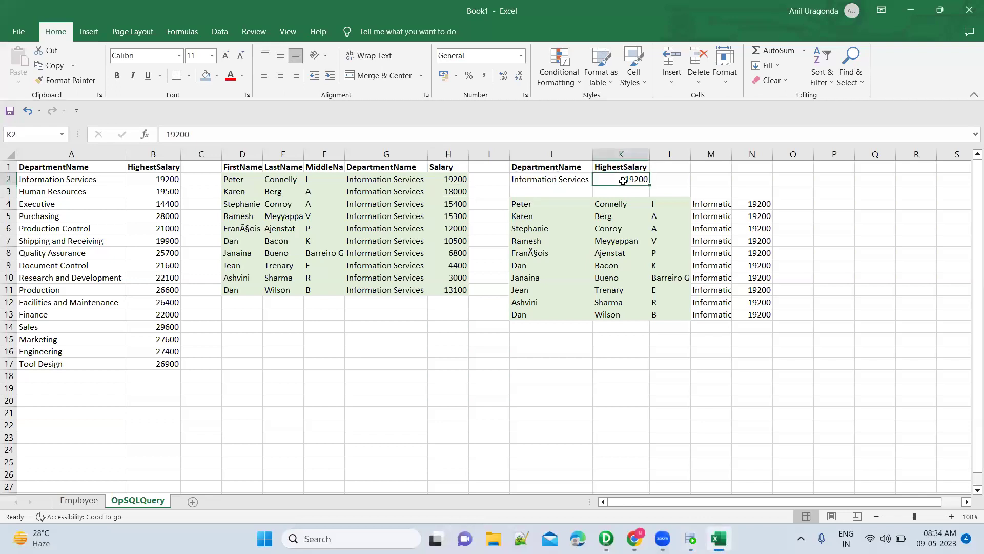
left_click(454, 178)
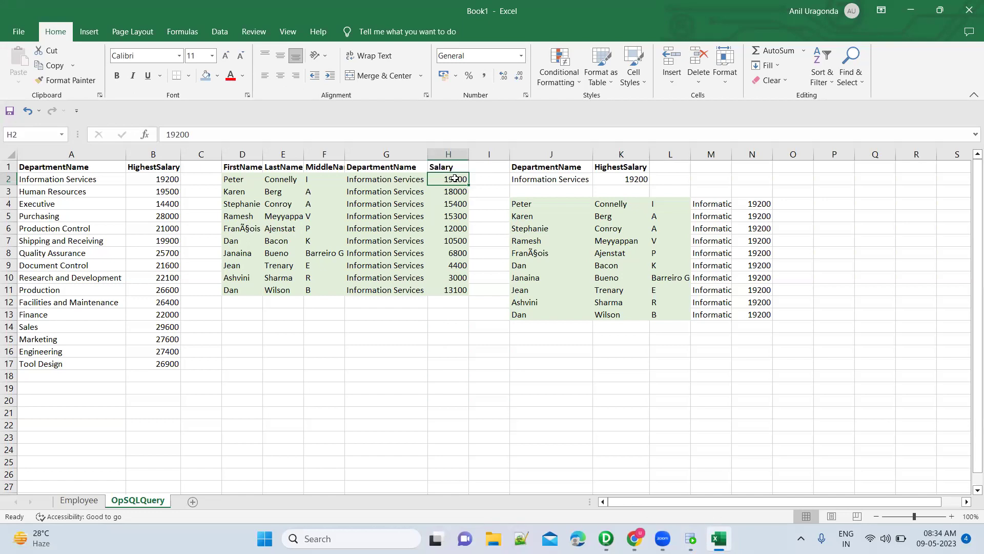
Force-close the frozen SQL Developer window with 'Close the program'.
key("alt+Tab")
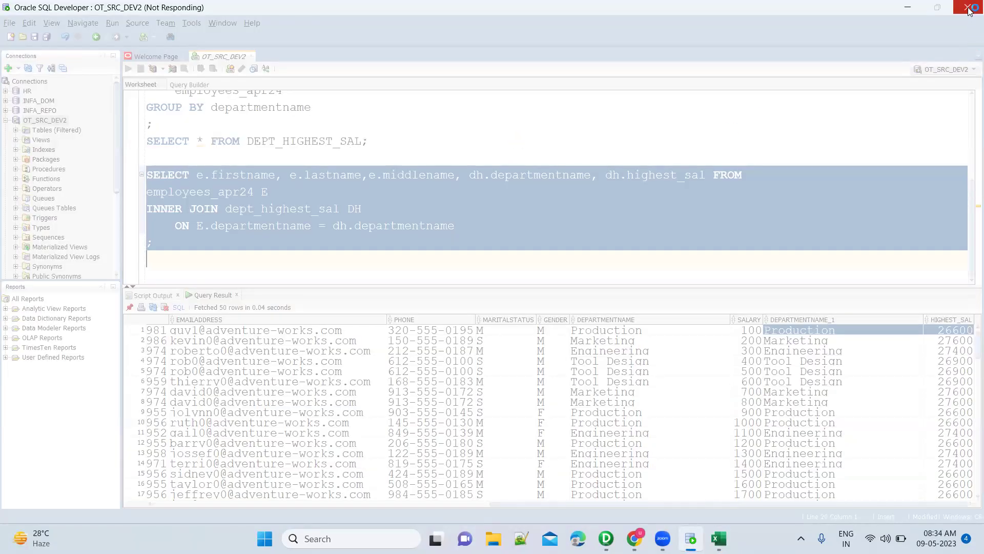
left_click(968, 8)
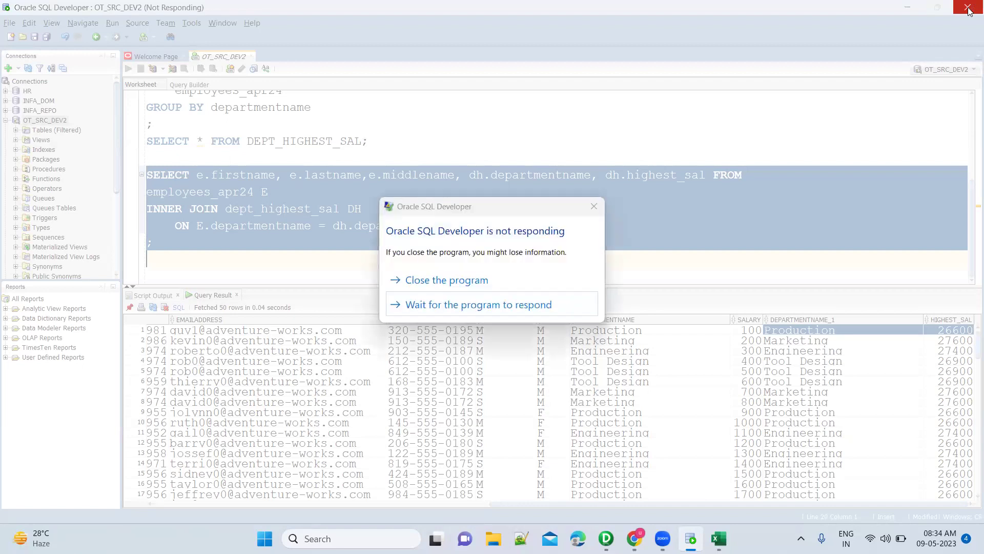
left_click(521, 291)
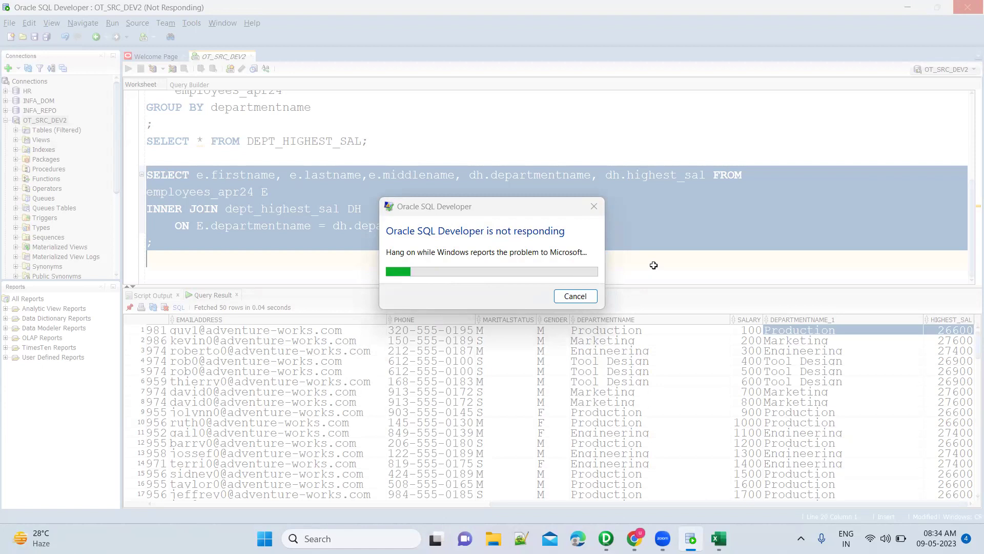
key("super")
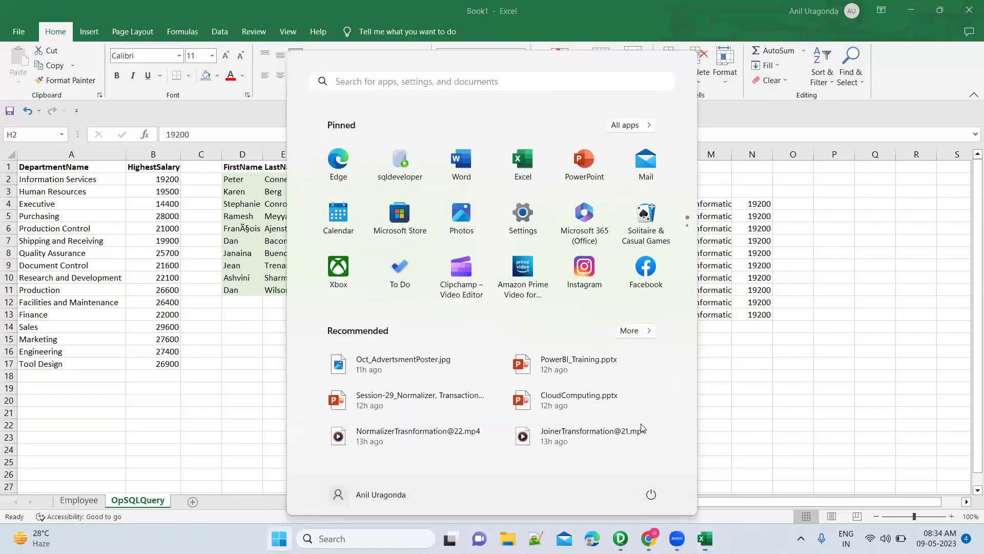
Search for sql in the Start menu and launch SQL Developer.
type("sql")
key("Return")
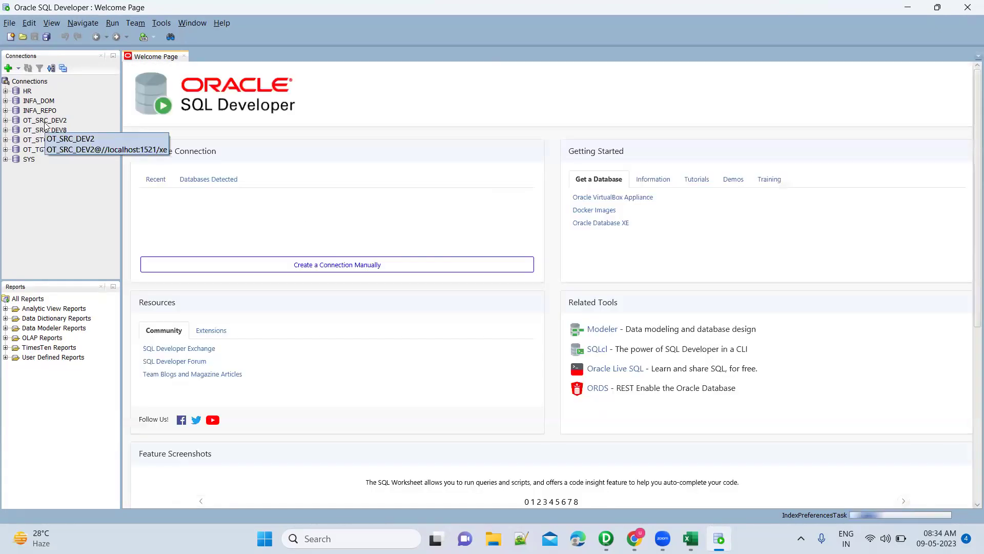
Connect to OT_SRC_DEV2, write SELECT * FROM employees_apr24 and SELECT * FROM dept_highest_sal, and run the latter.
left_click(44, 121)
double_click(44, 123)
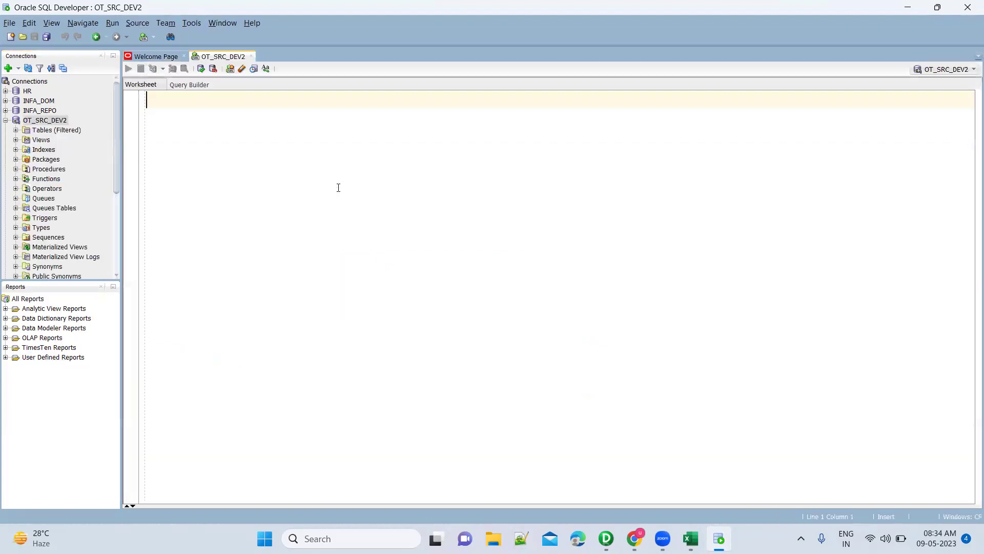
type("SELECT * FROM Empl")
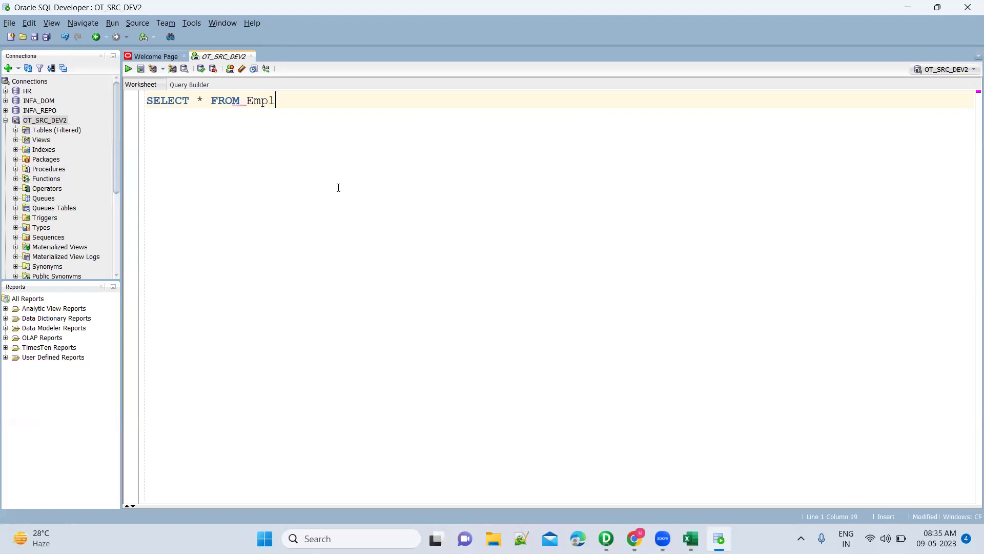
key("Down")
key("Down")
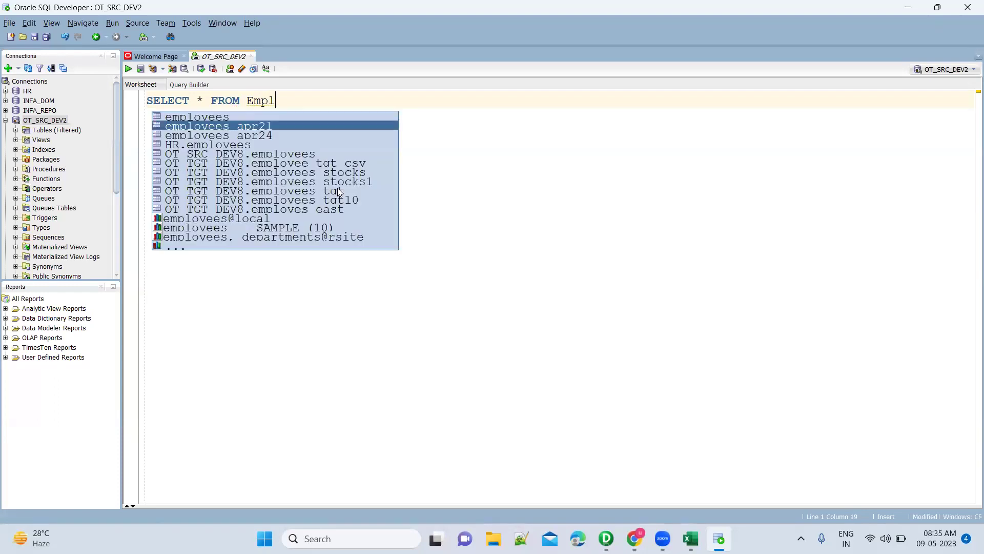
key("Return")
type("S")
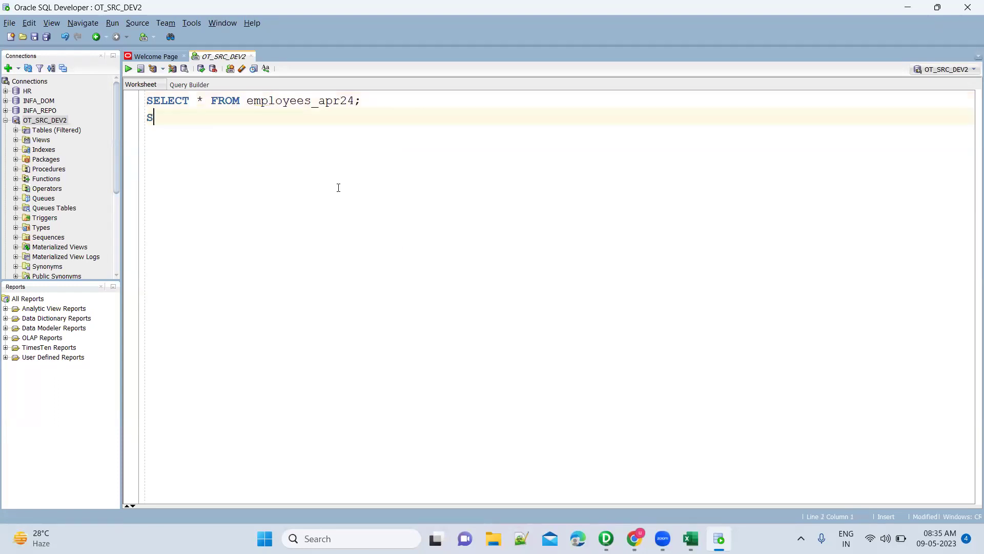
type("ELECT * FROM DEP")
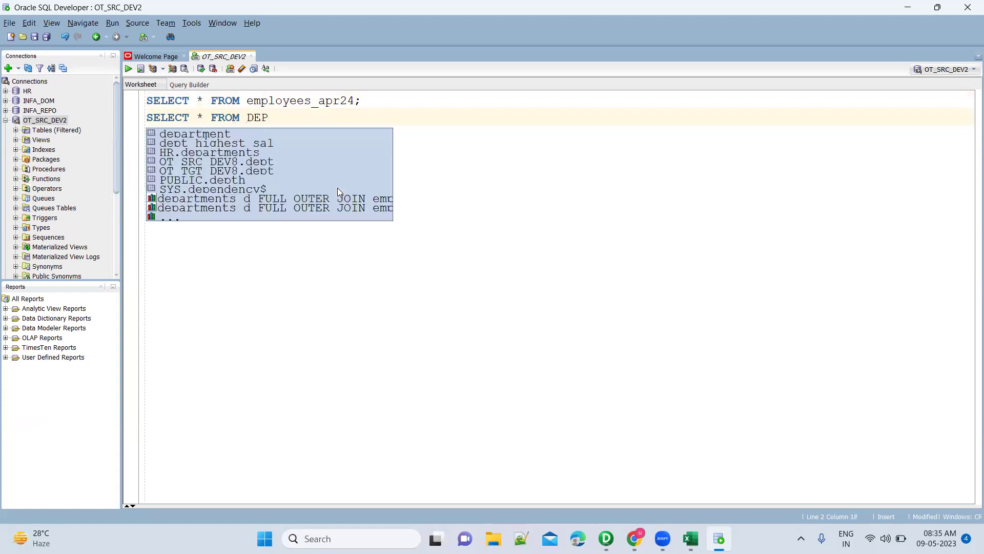
key("Down")
key("Return")
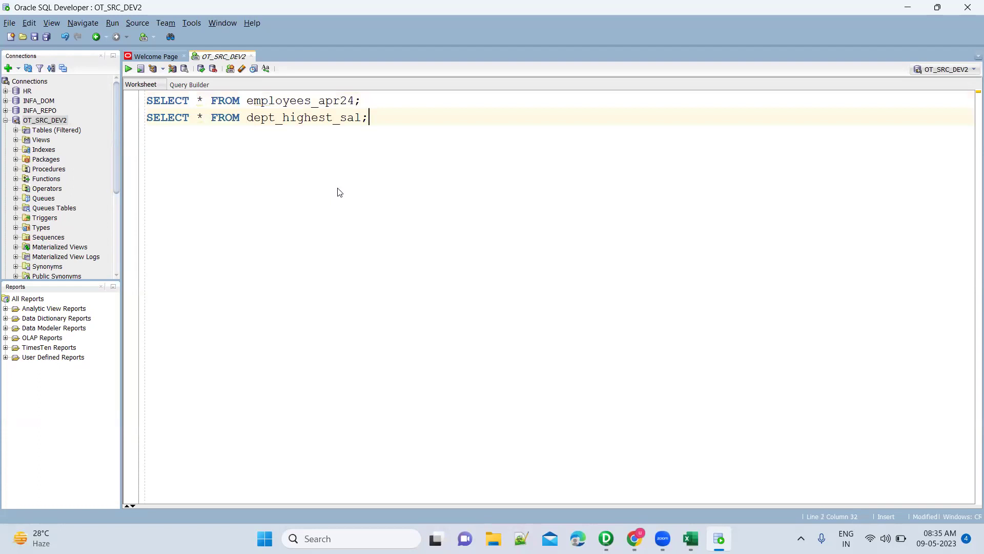
key("ctrl+Return")
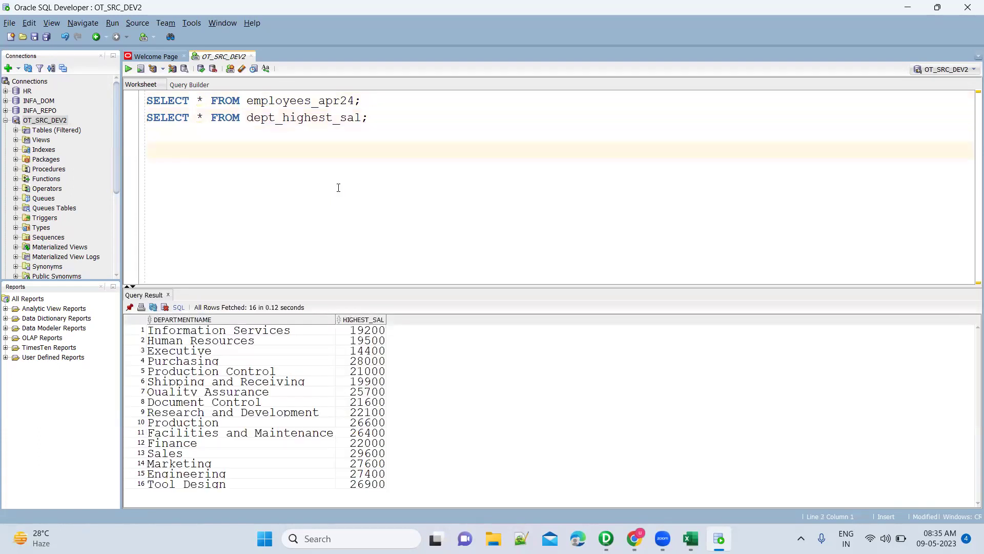
Start the query with SELECT * FROM employees_apr24 E.
type("ELECT * FROM")
key("Return")
key("Tab")
type("Empl")
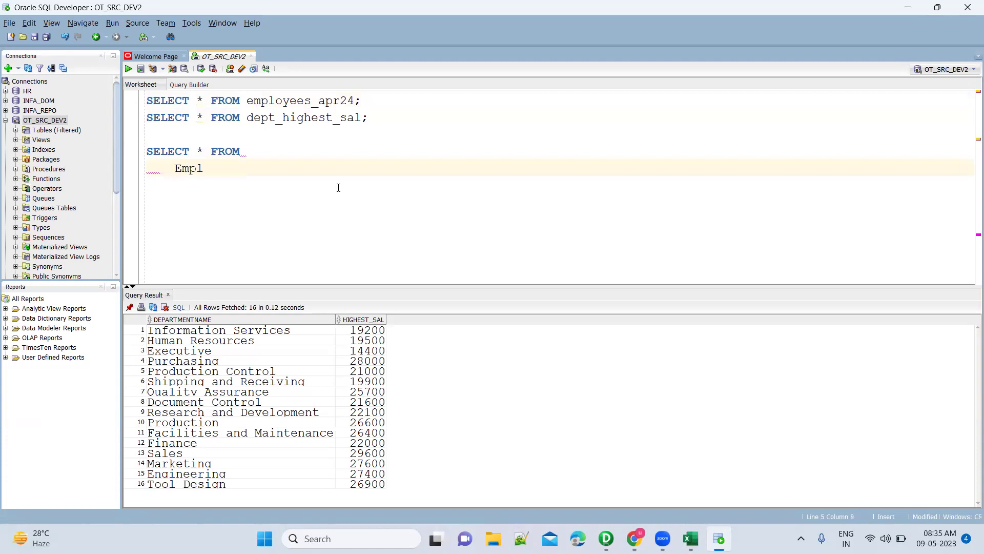
key("Down")
key("Return")
type("E")
key("Return")
Add INNER JOIN dept_highest_sal DH ON e.departmentname = dh.departmentname, then begin AND e.sal.
type("INNER JOIN de")
key("Down")
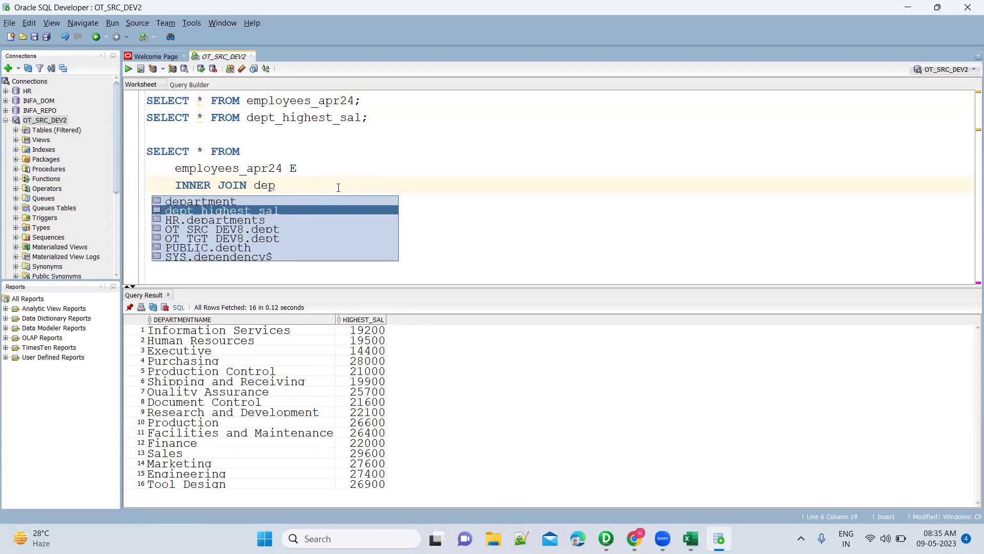
key("Return")
type("DH         ")
type("ON E")
type(".depa")
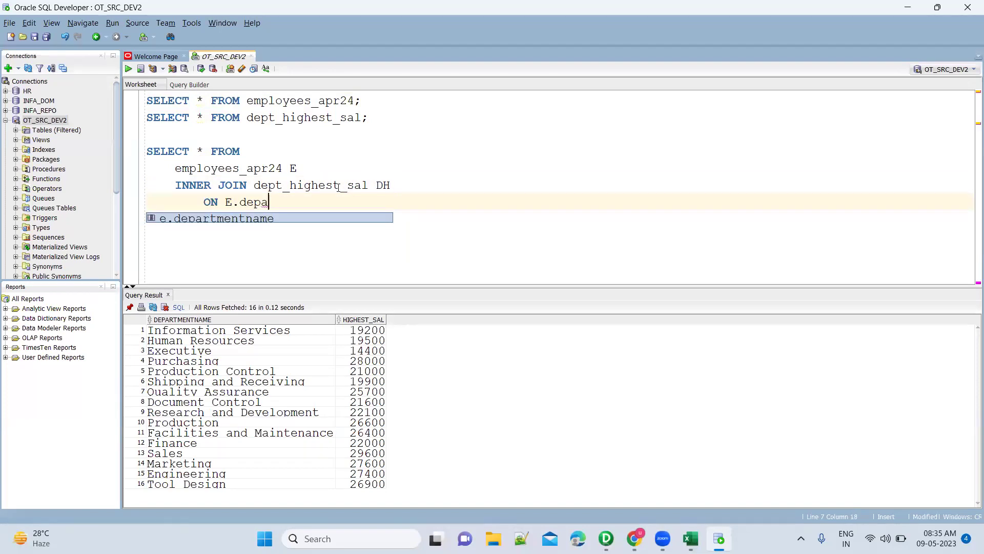
key("Return")
type("= DH.depa")
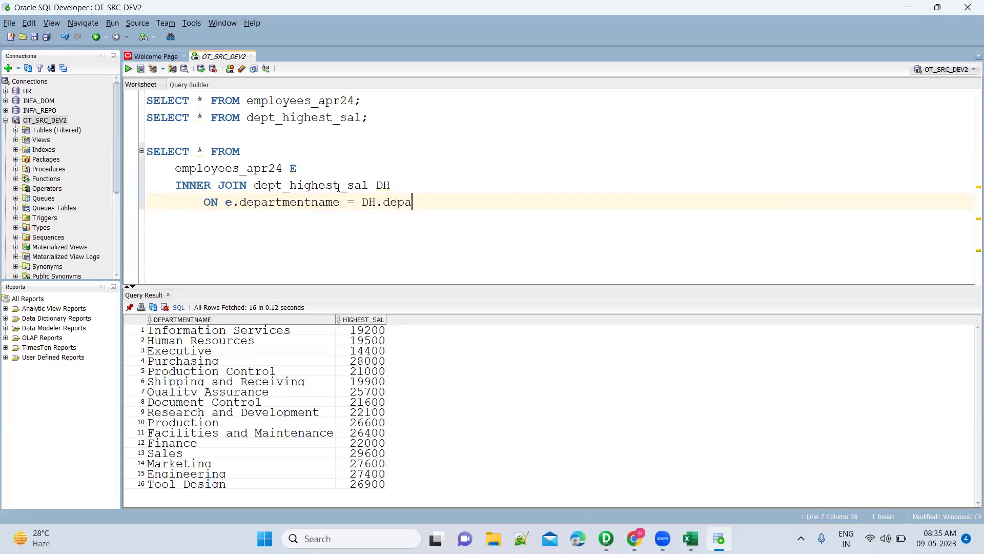
key("Return")
key("Return")
type("AND e.sal")
In Excel, compare the 19200 Information Services top salary with the matching employee's salary.
key("alt+Tab")
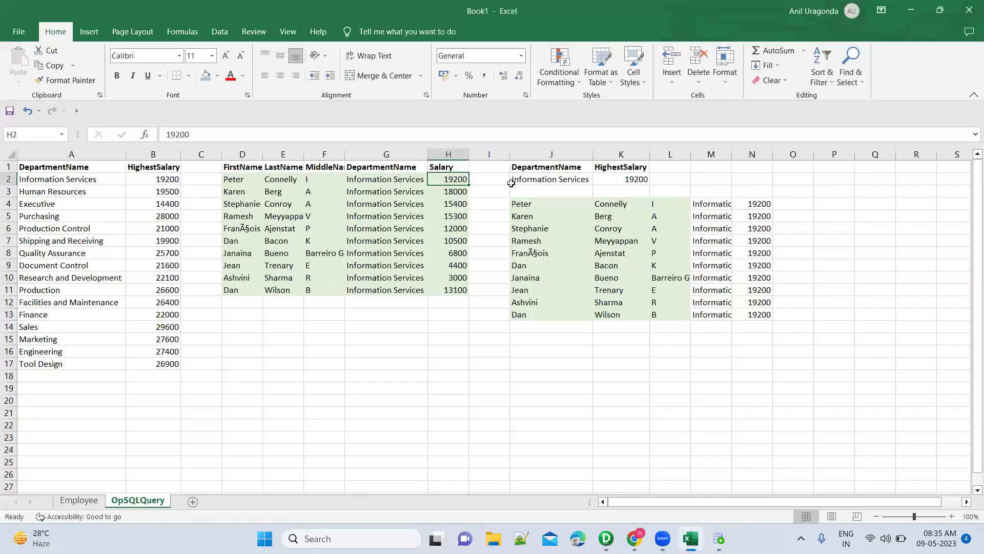
left_click(617, 181)
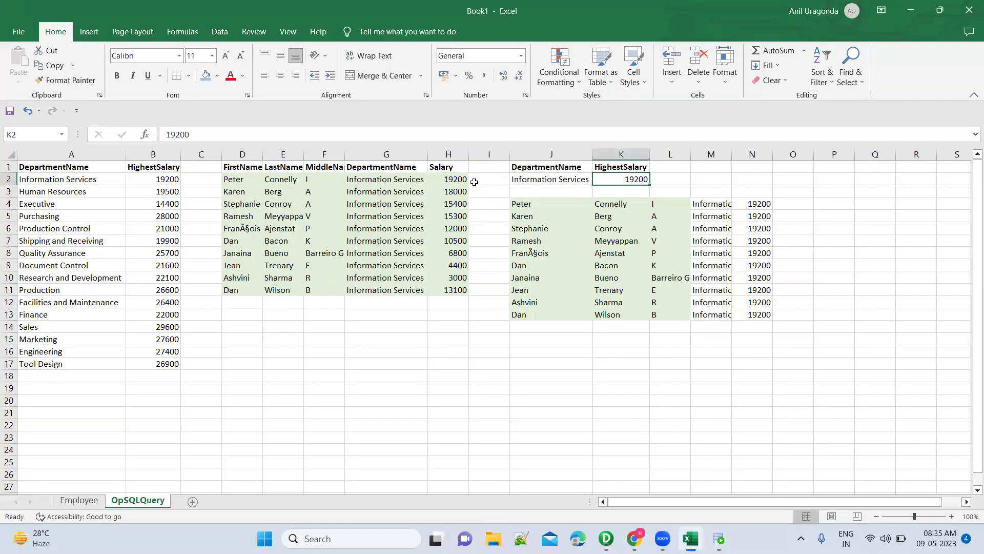
left_click(454, 184)
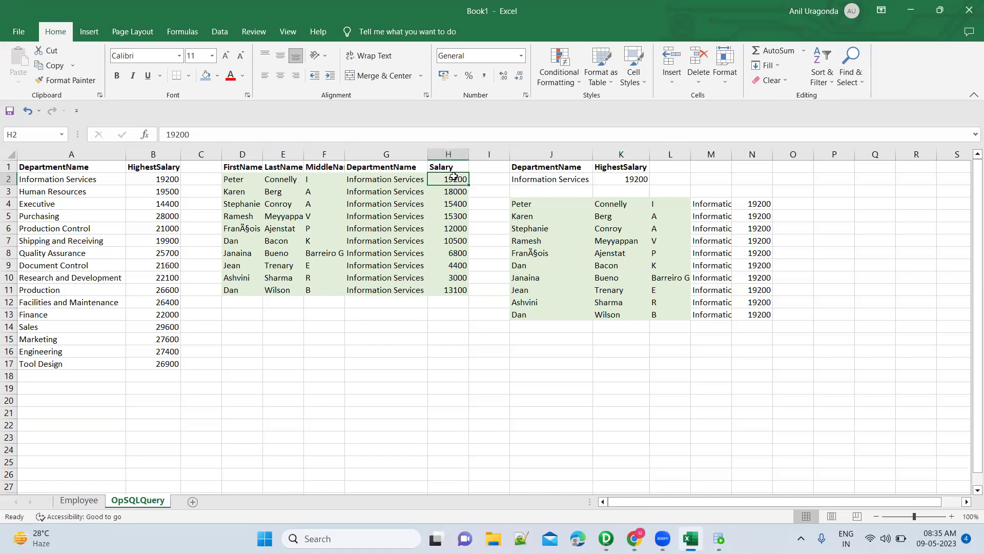
Complete the join condition AND e.salary = dh.highest_sal and end the statement with a semicolon.
key("alt+Tab")
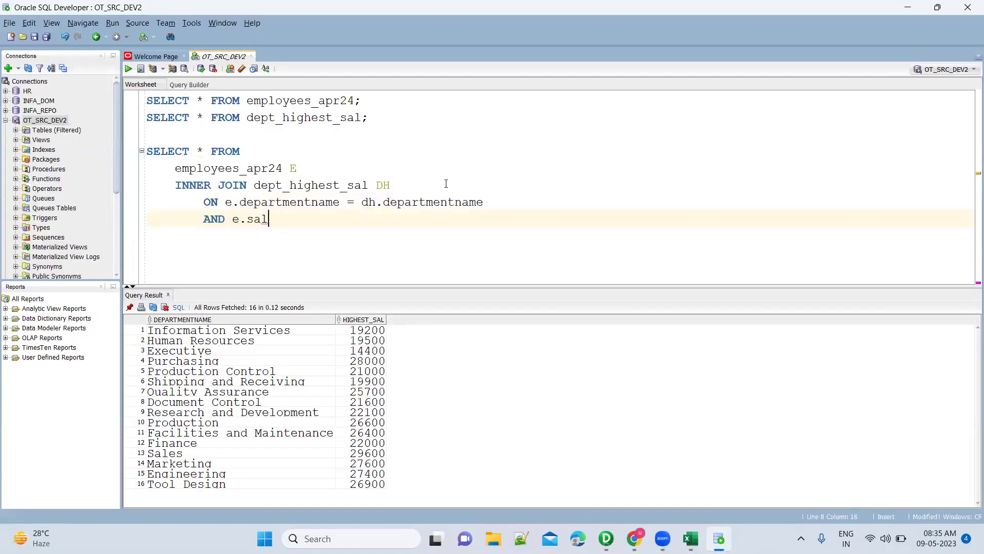
type("a")
key("Return")
type("= dh")
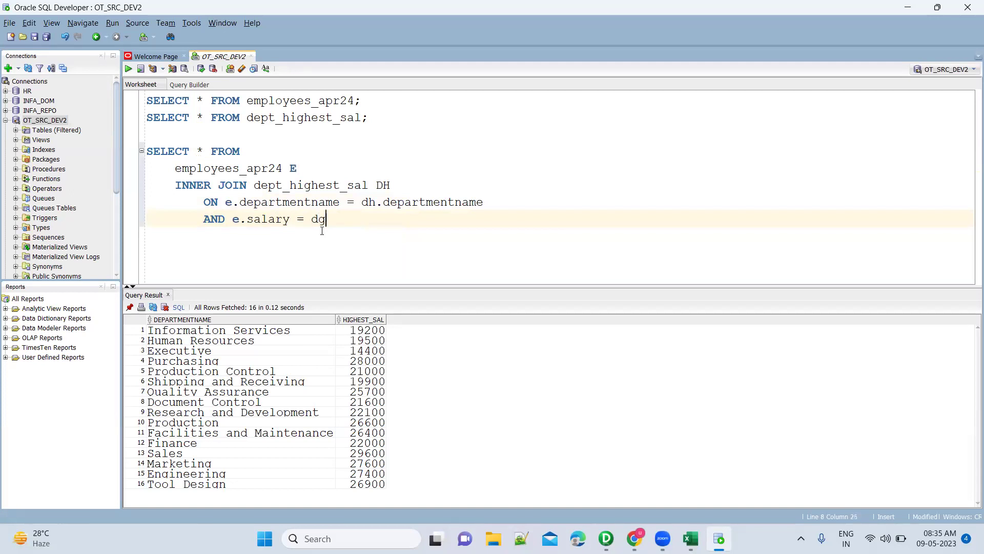
type(".high")
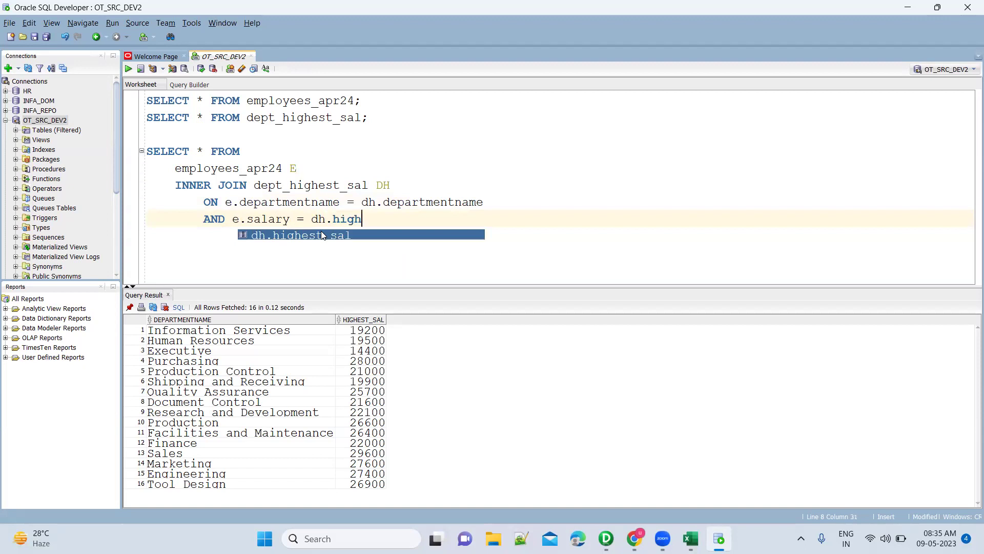
key("Return")
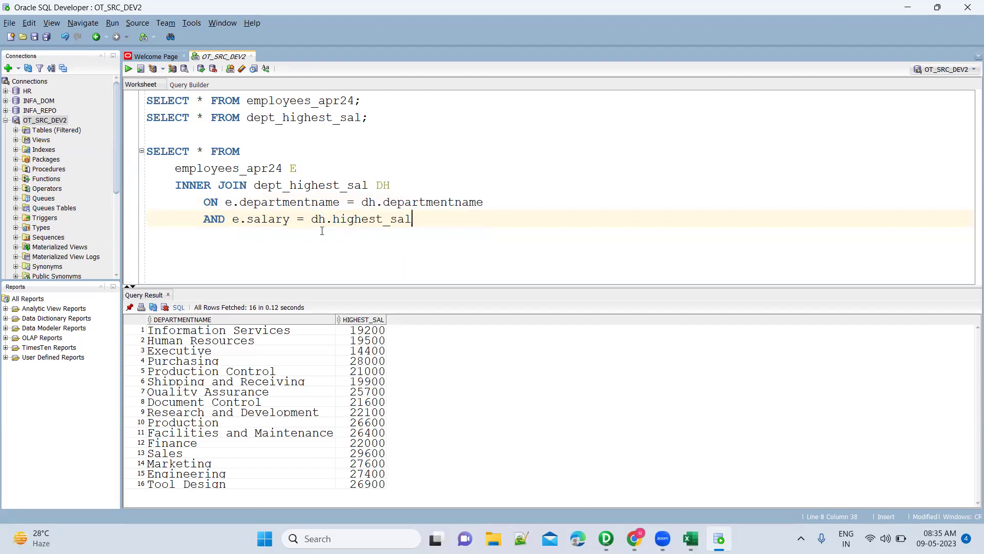
key("Return")
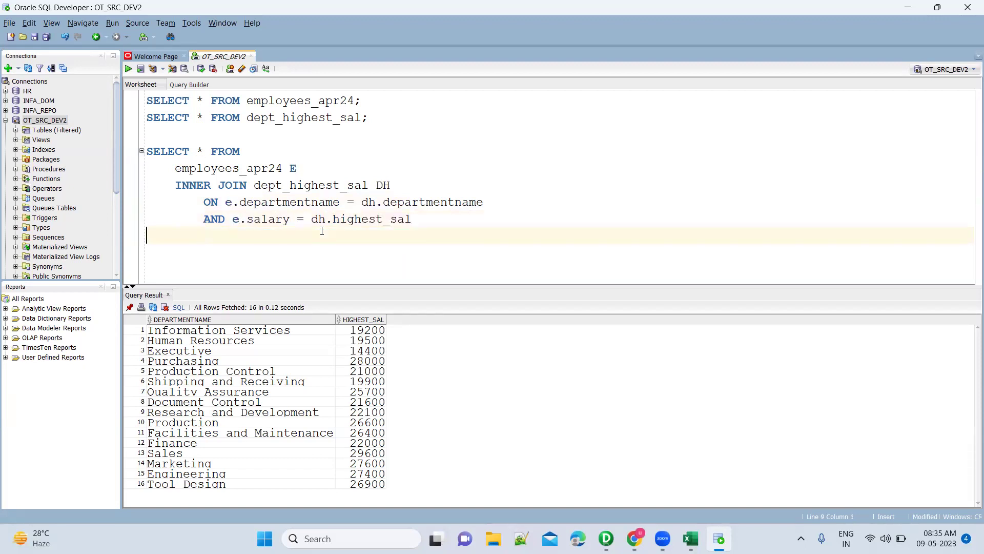
type(";")
Replace SELECT * with first, last and middle names, both department names and dh.highest_sal, then run.
key("Up")
key("Up")
key("Up")
key("Up")
key("Up")
key("ctrl+Right")
key("Delete")
type("e.fi")
key("Return")
type(",e.la")
key("Return")
type(",e.mid")
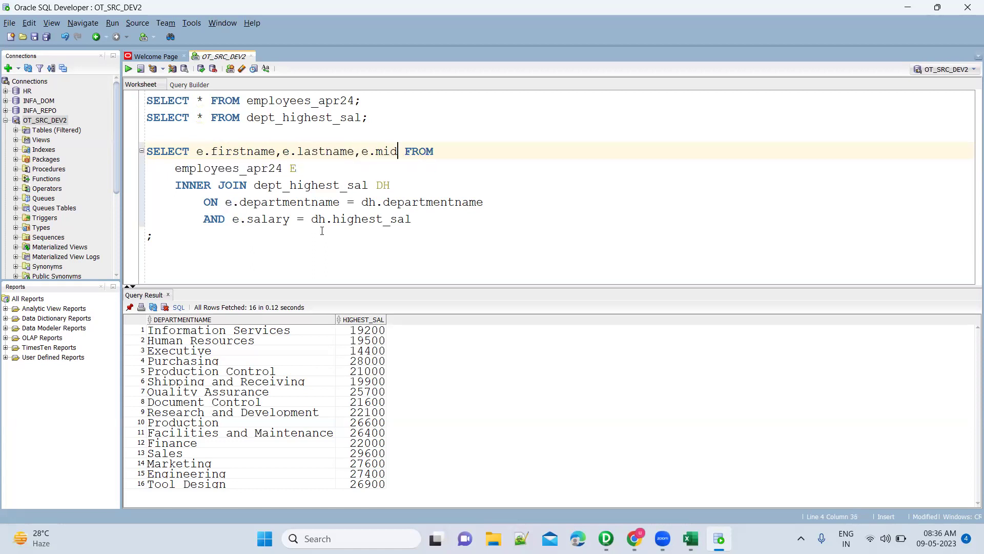
key("Return")
type(",")
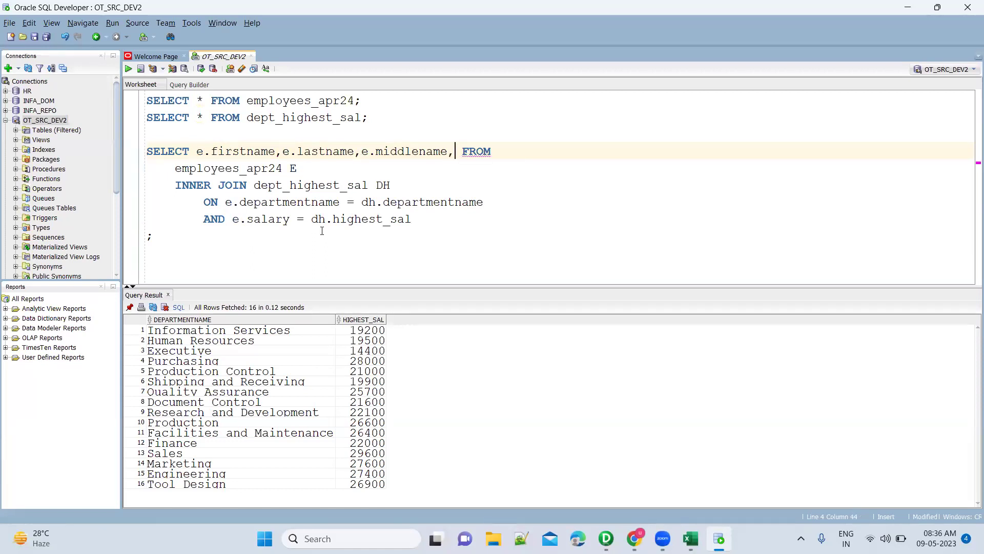
type("e.depa")
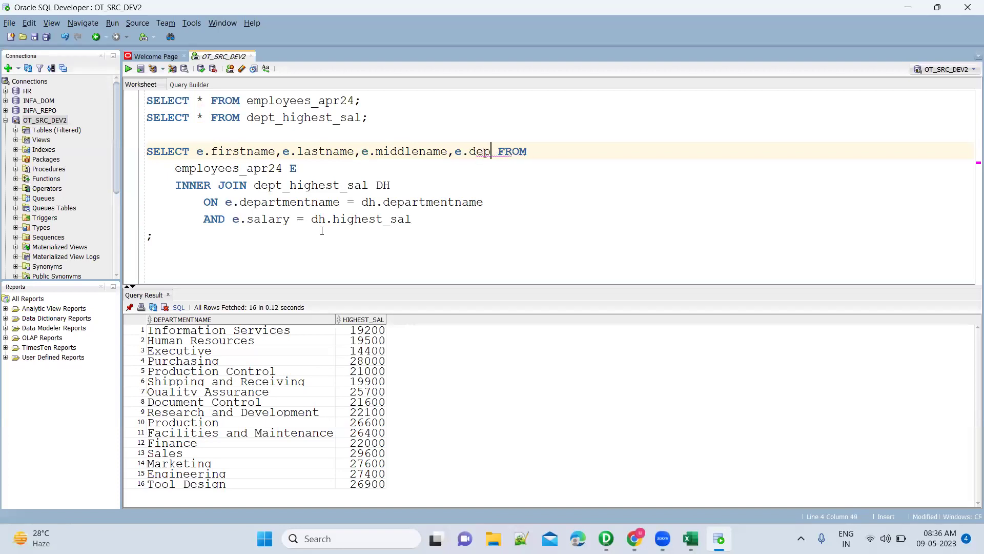
key("Return")
type(",")
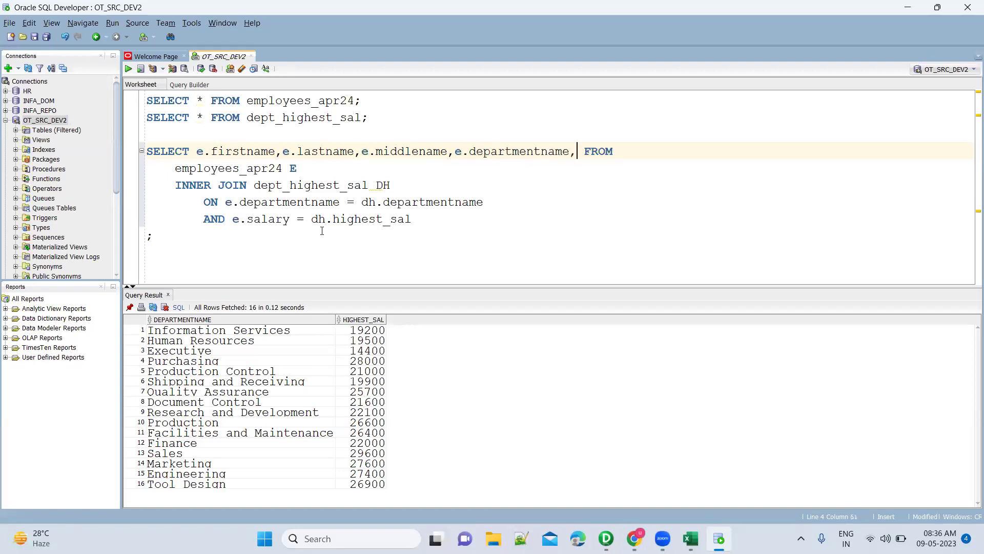
type("dh.")
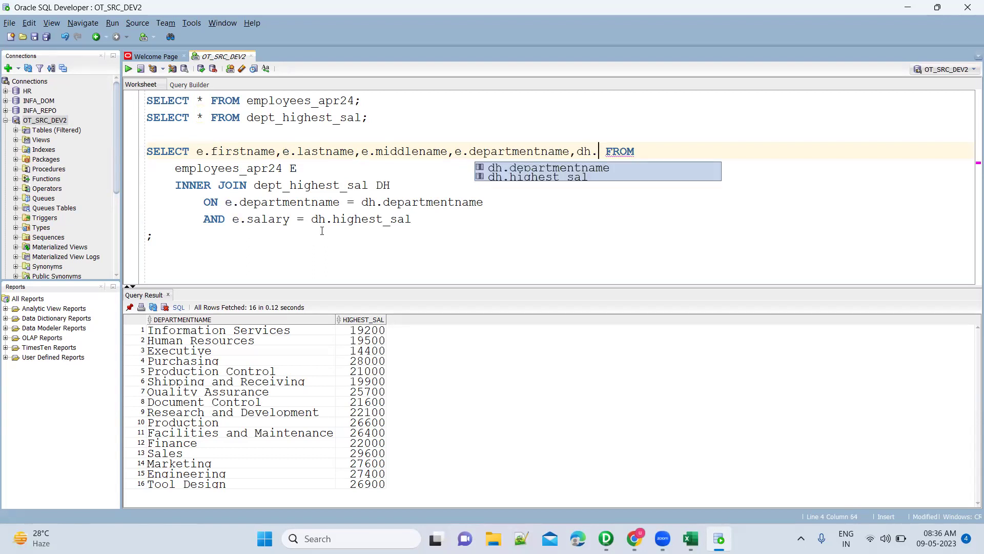
key("Return")
type(",dh.hi")
key("Return")
key("ctrl+Return")
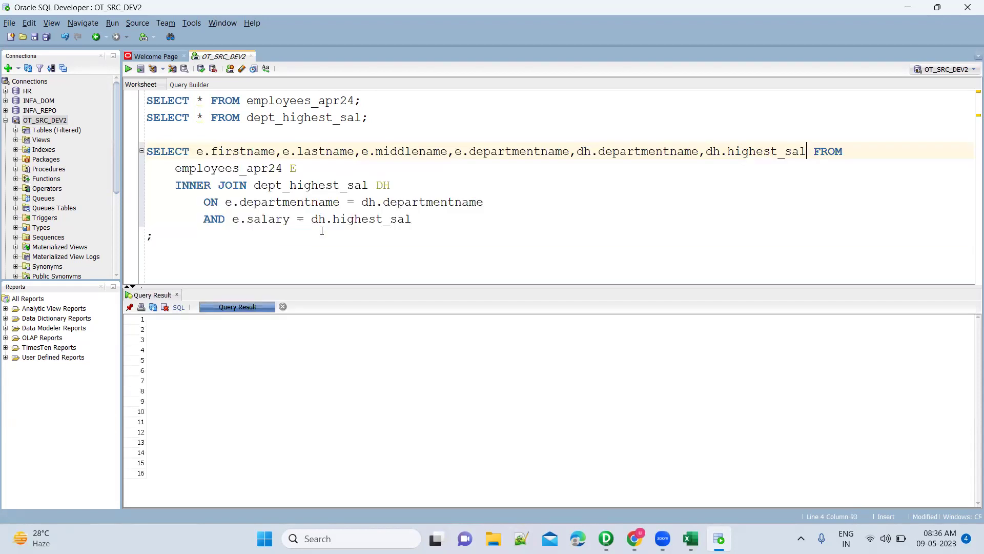
Move FROM onto its own line and step through the first four top-earner rows in the results.
key("Return")
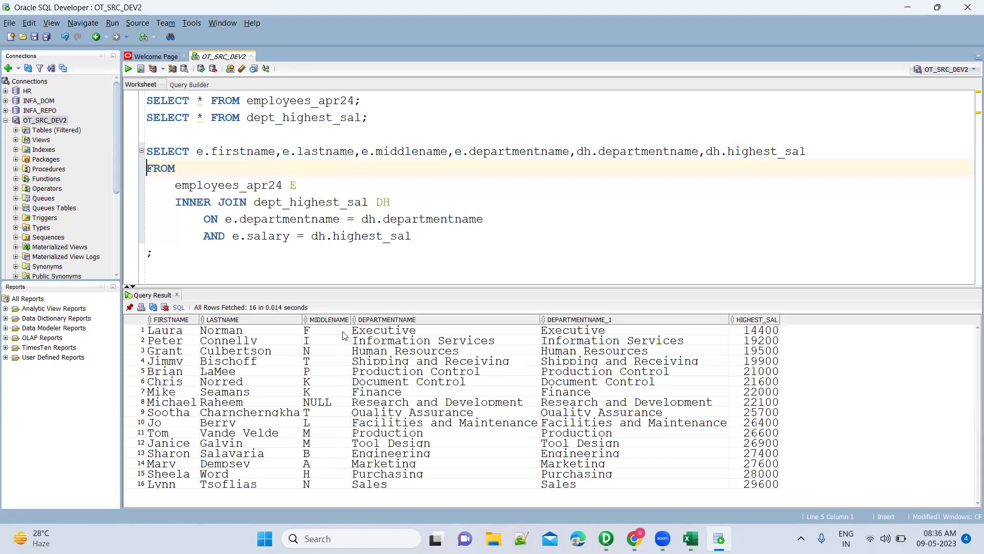
left_click(484, 340)
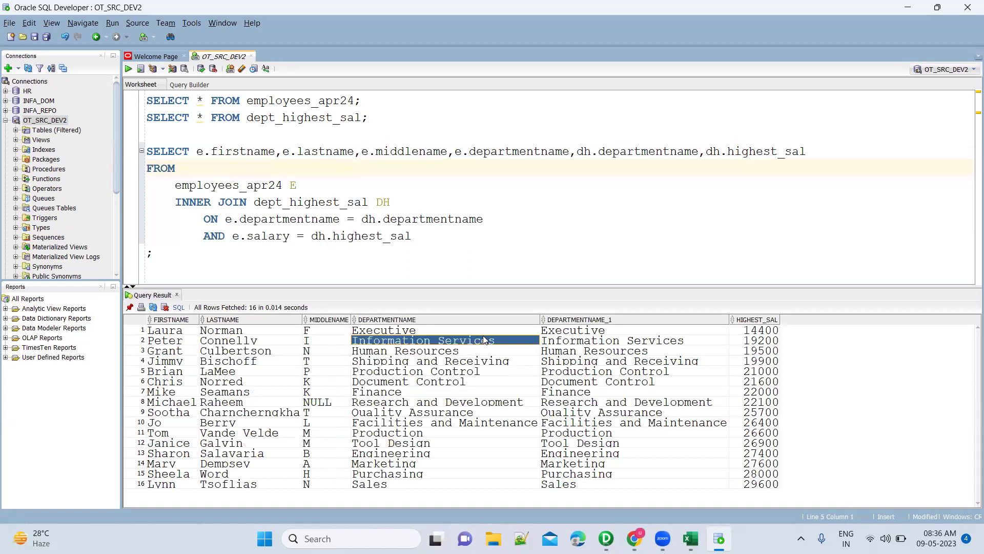
key("Up")
key("Left")
key("Left")
key("Left")
key("shift+Right")
key("shift+Right")
key("shift+Right")
key("shift+Right")
key("shift+Right")
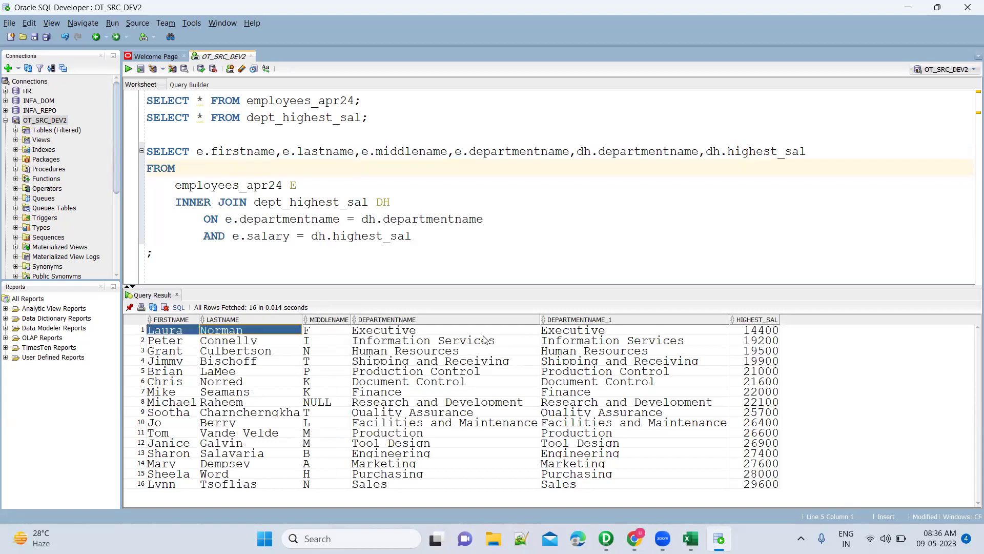
key("Down")
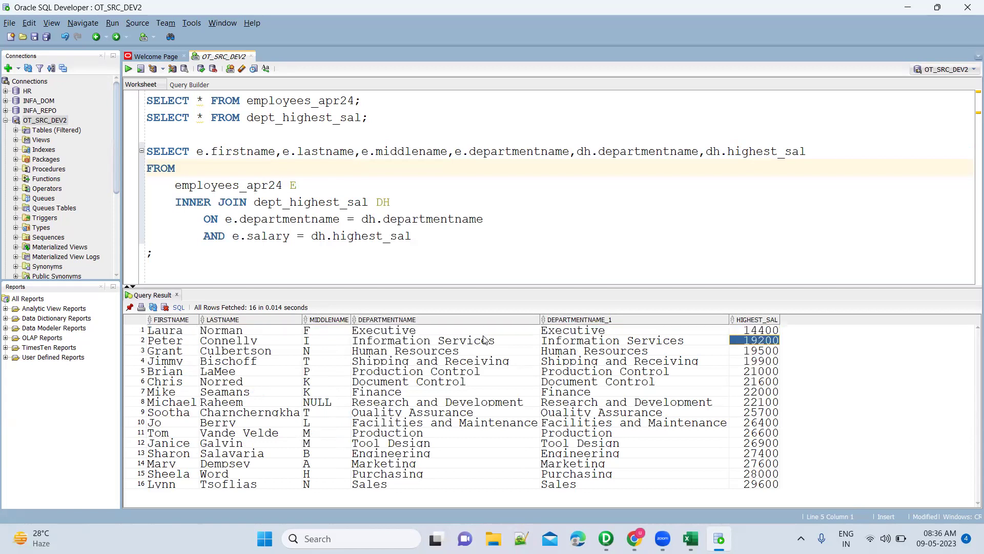
key("shift+Left")
key("shift+Left")
key("shift+Left")
key("shift+Left")
key("shift+Left")
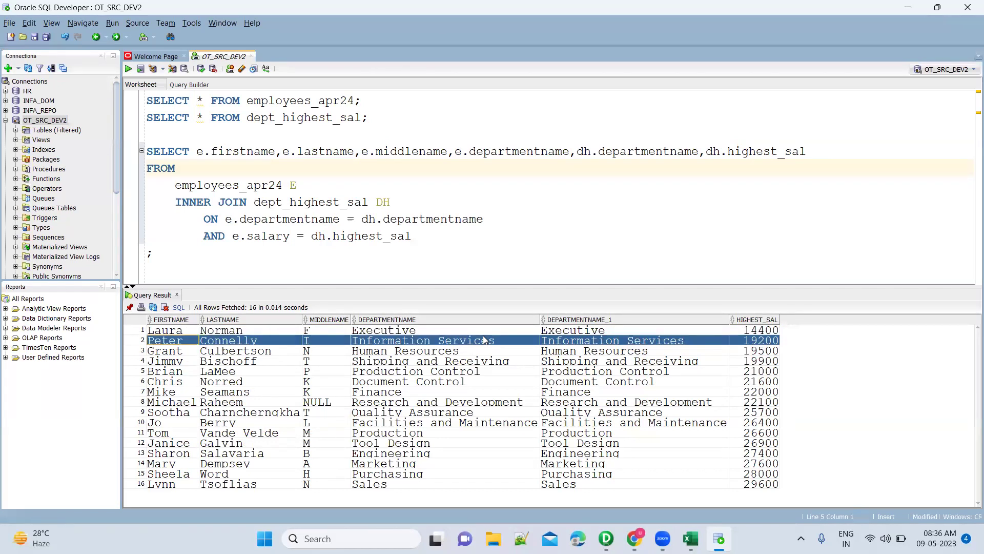
key("Down")
key("shift+Right")
key("shift+Right")
key("shift+Right")
key("shift+Right")
key("shift+Right")
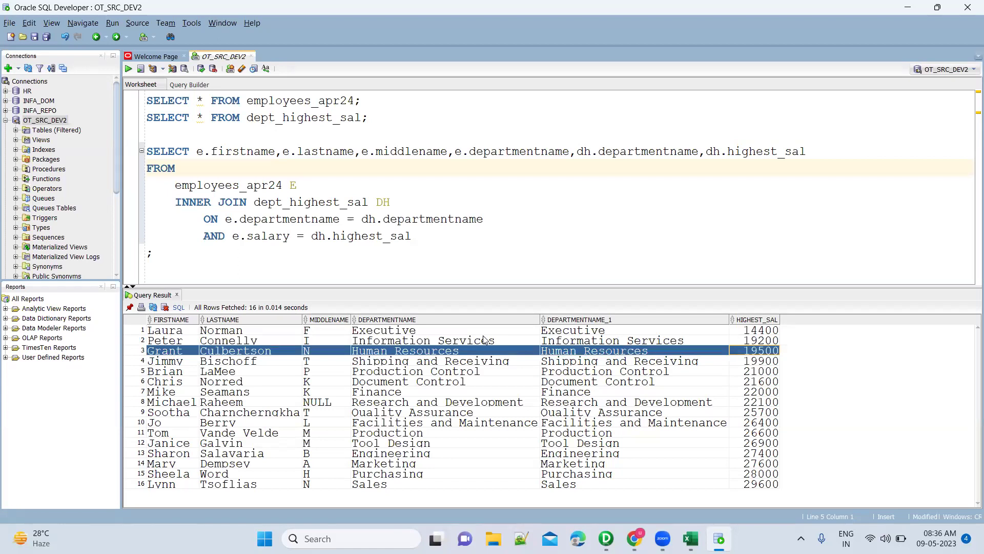
key("Down")
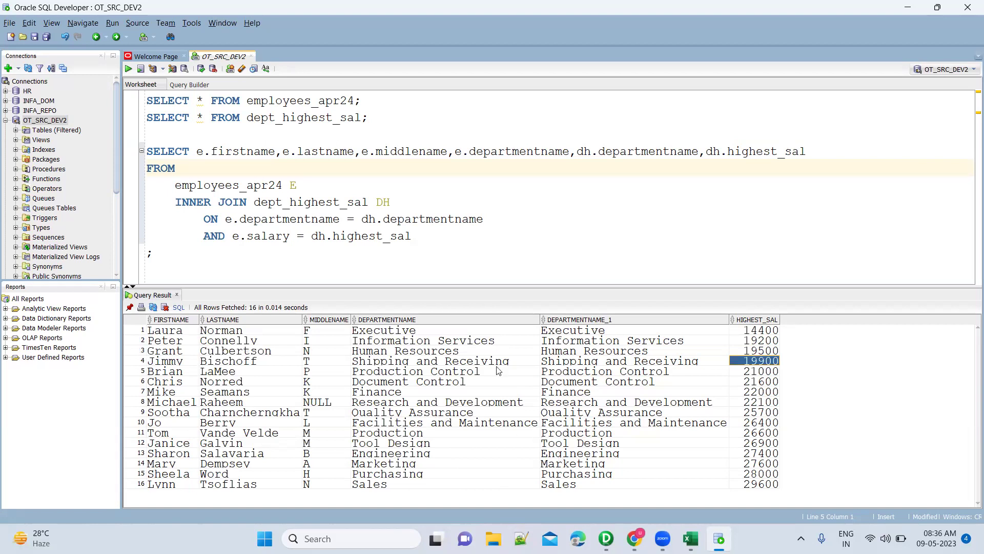
left_click(201, 236)
Comment out the salary condition with --, rerun, and select the three Tool Design rows paired with 26900.
type("--")
key("ctrl+Return")
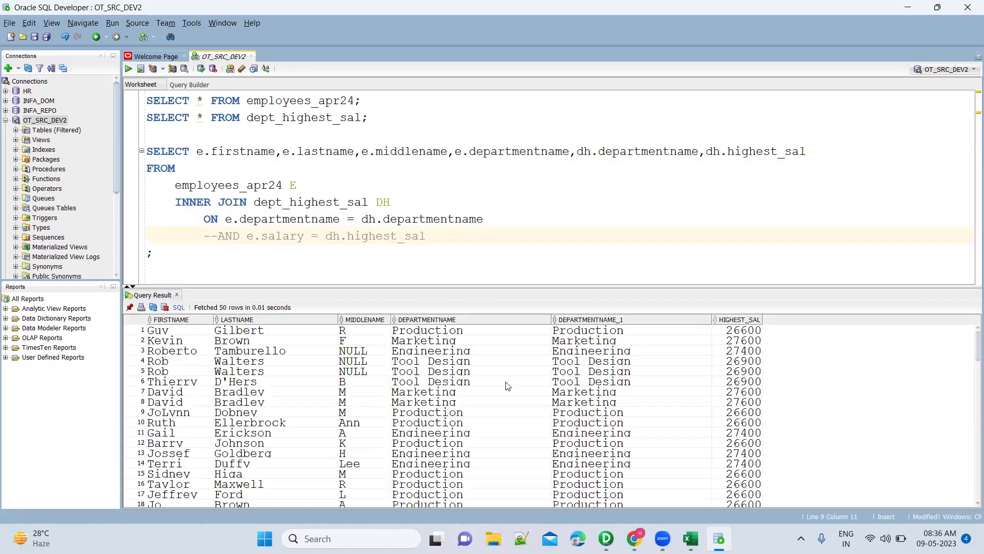
left_click(583, 361)
key("shift+Down")
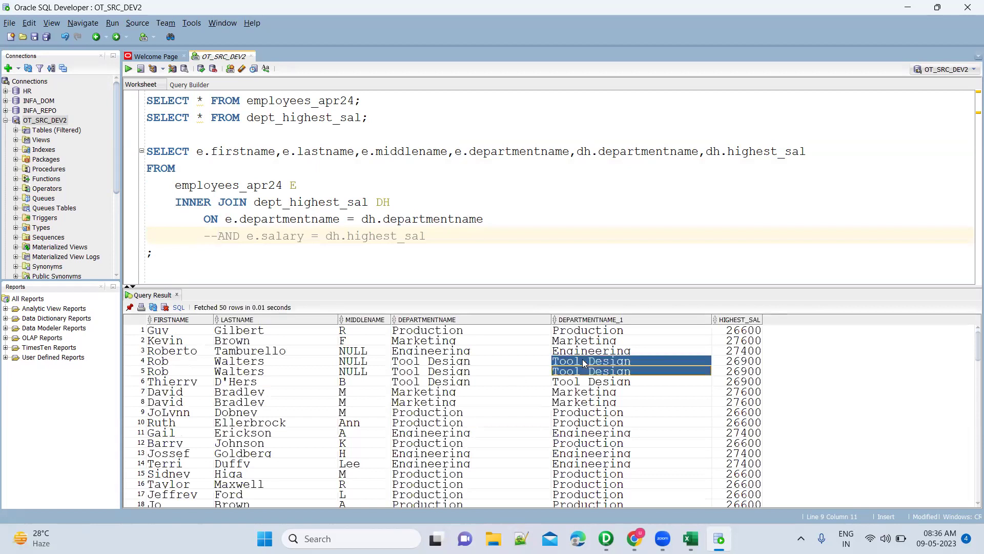
key("shift+Down")
key("shift+Right")
key("shift+Left")
key("shift+Left")
key("shift+Left")
key("shift+Left")
key("shift+Left")
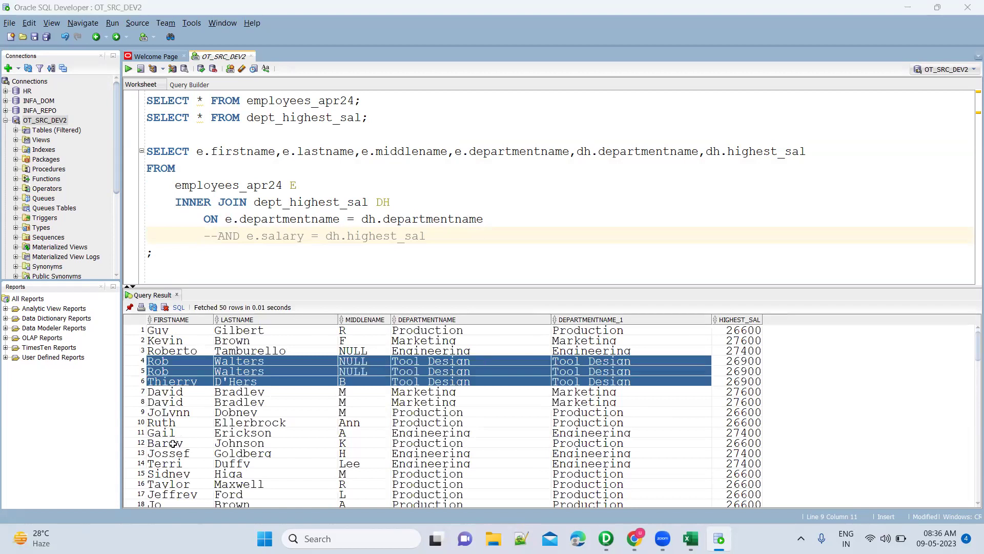
key("alt+Tab")
left_click(83, 503)
left_click(280, 357)
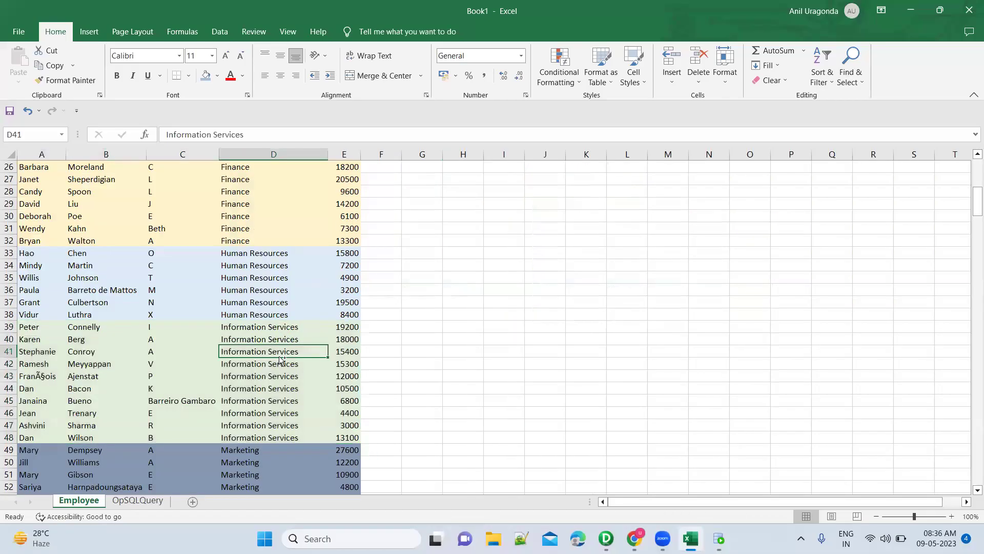
key("ctrl+f")
type("tool")
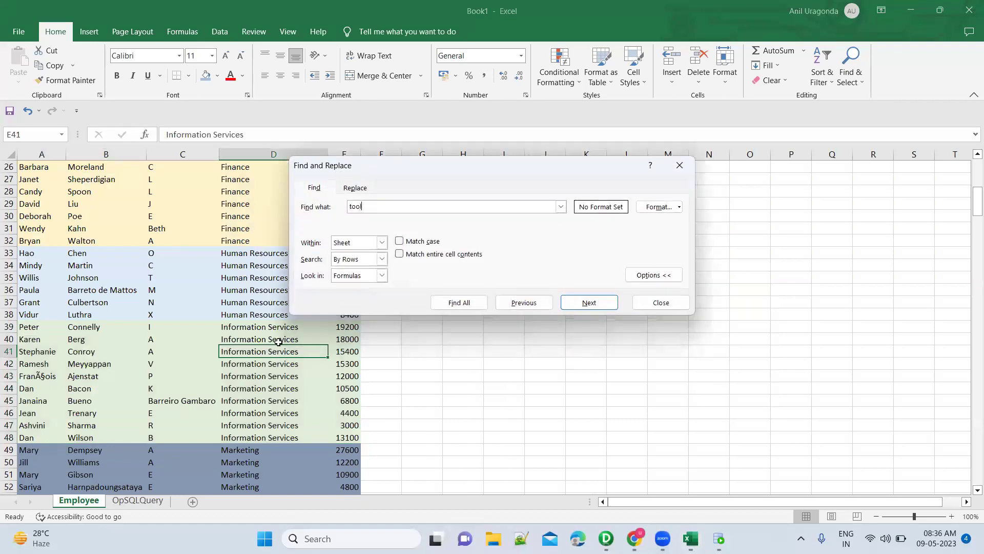
key("Return")
key("Escape")
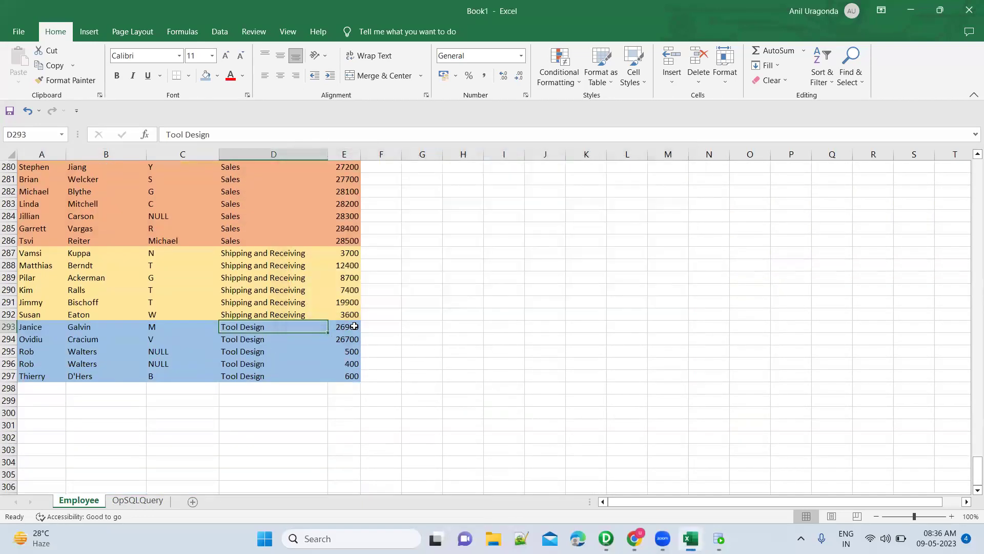
left_click(47, 325)
key("shift+Right")
key("shift+Right")
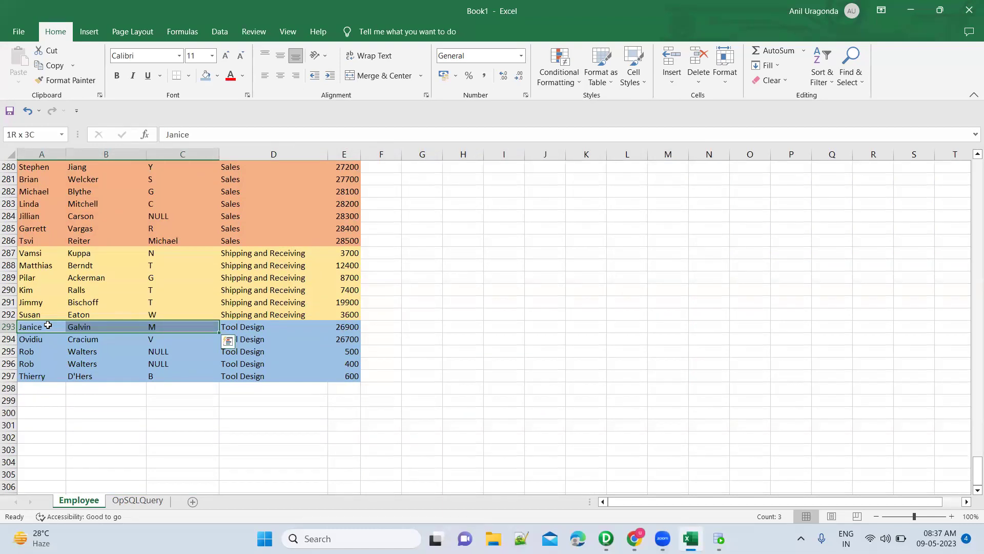
key("Down")
key("shift+Right")
key("shift+Right")
key("shift+Right")
key("shift+Right")
key("shift+Down")
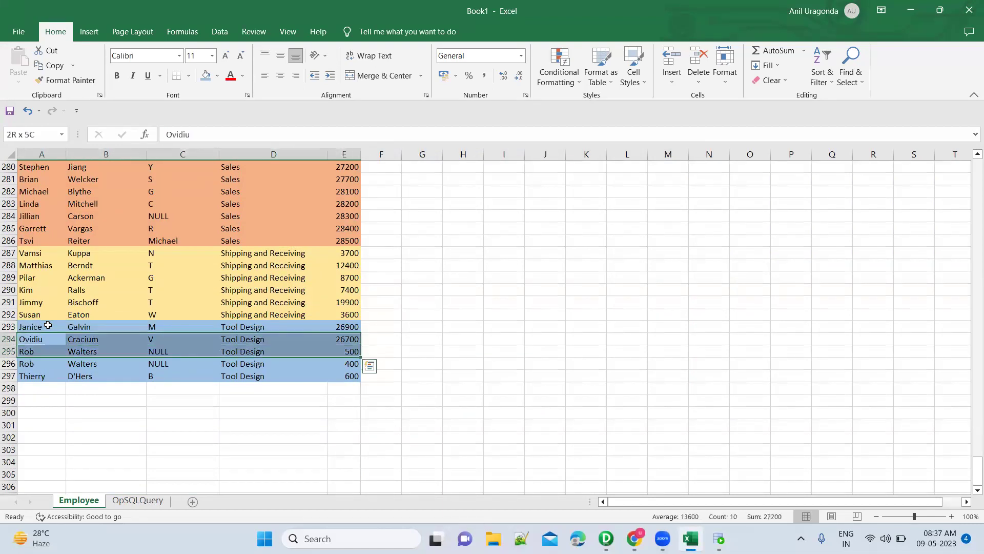
key("alt+Tab")
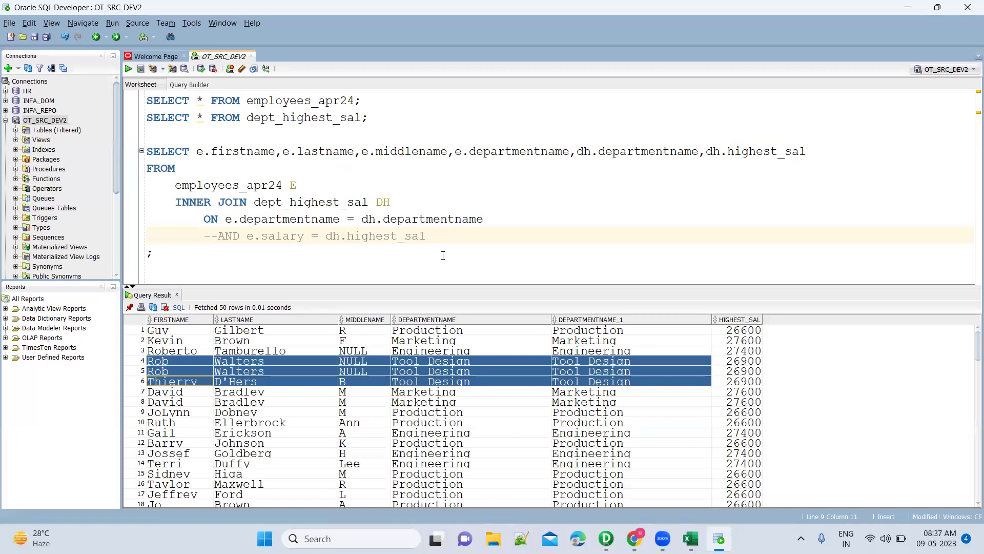
Add ORDER BY dh.departmentname, run it, and select the Engineering rows in the results.
key("Return")
key("BackSpace")
key("BackSpace")
type("ORDER BY")
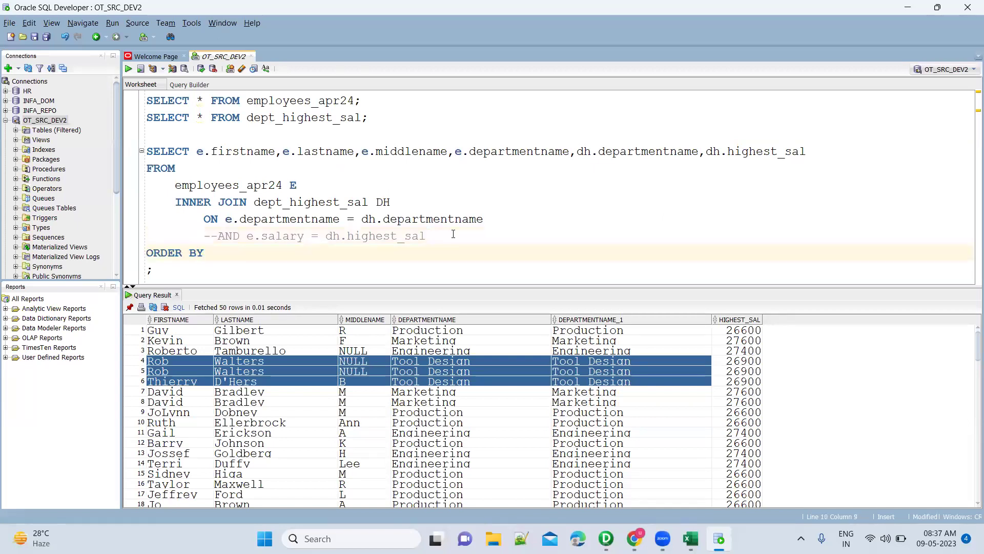
type(" dh.depart")
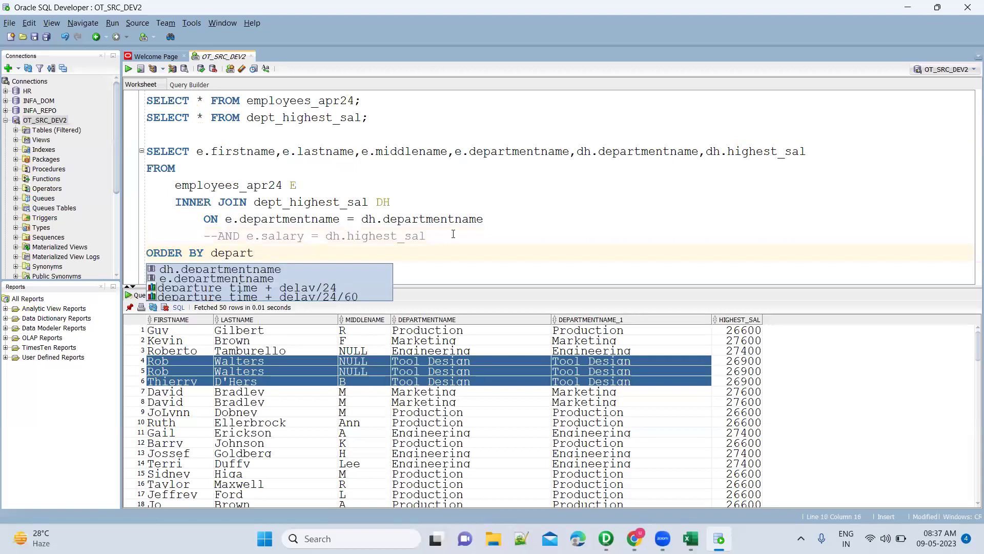
key("Return")
key("ctrl+Return")
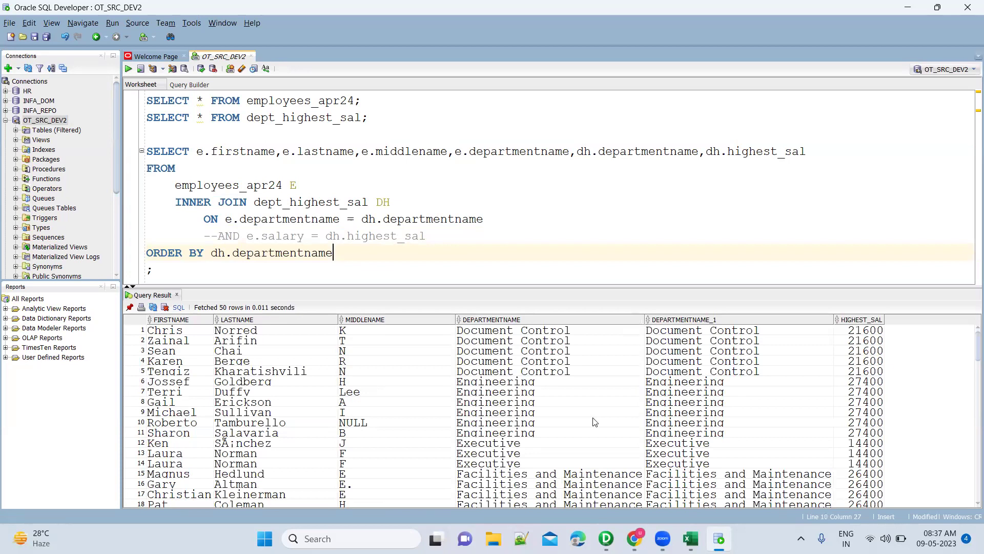
left_click(853, 384)
key("shift+Down")
key("shift+Down")
key("shift+Down")
key("shift+Down")
key("shift+Down")
key("shift+Left")
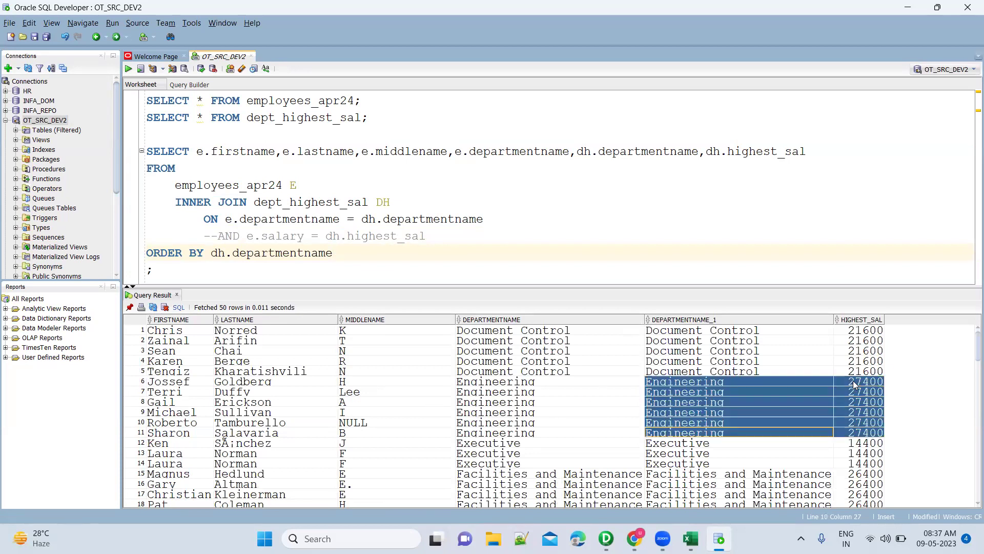
key("shift+Home")
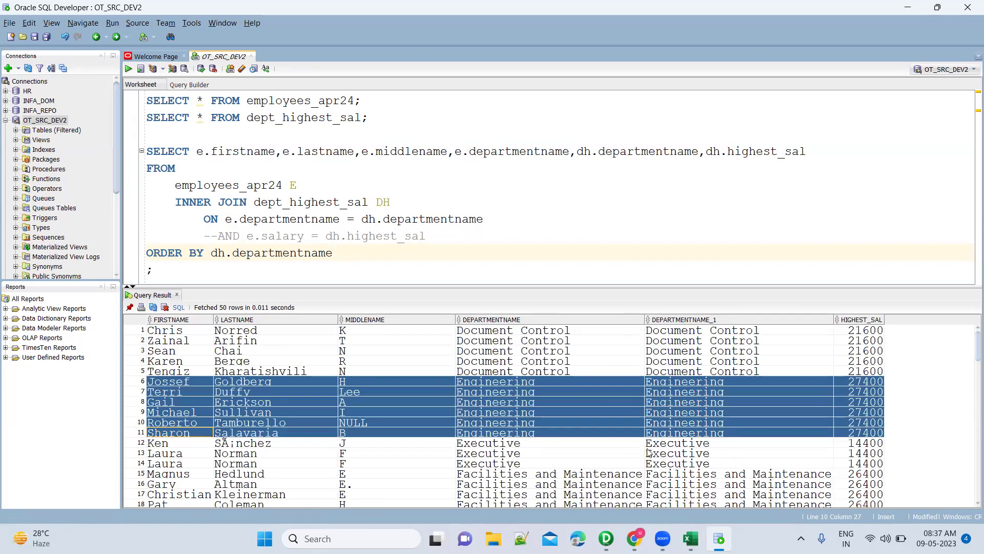
scroll(649, 453, "down", 20)
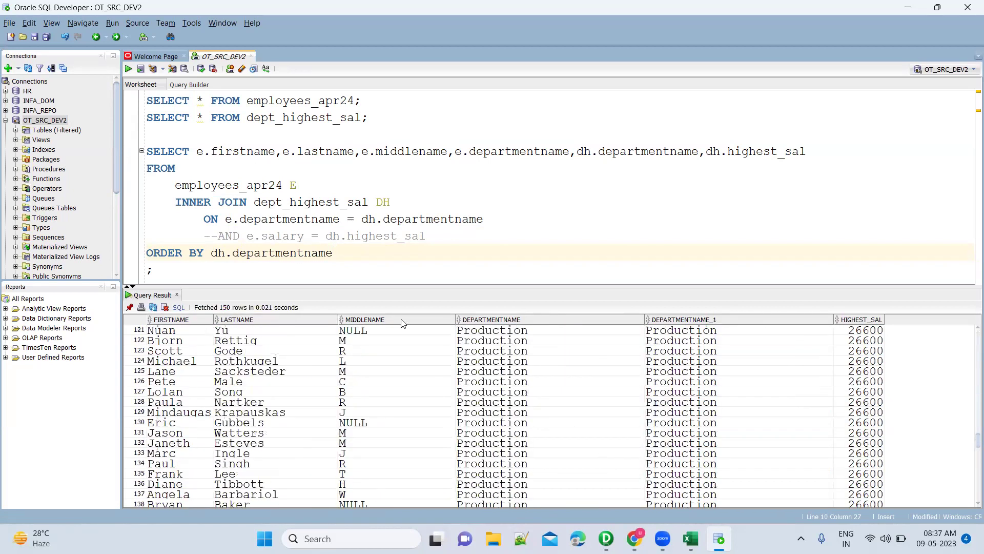
Uncomment AND e.salary = dh.highest_sal and rerun to get 16 top earners.
left_click(219, 236)
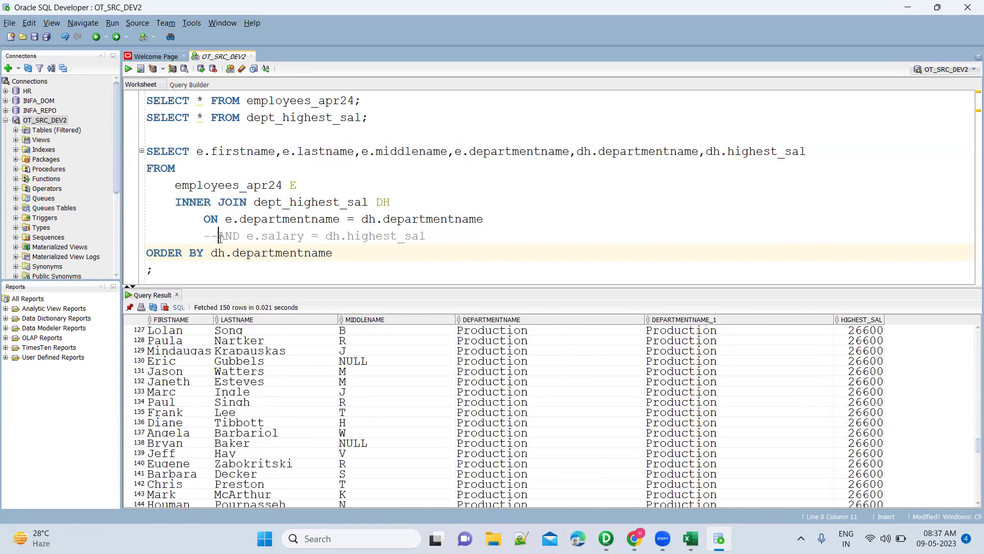
key("BackSpace")
key("BackSpace")
key("ctrl+Return")
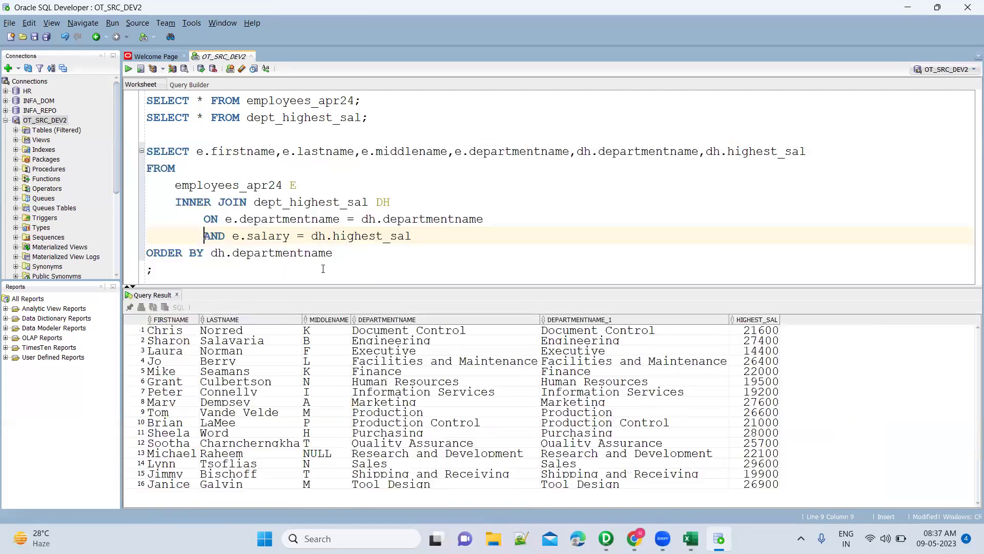
left_click(532, 398)
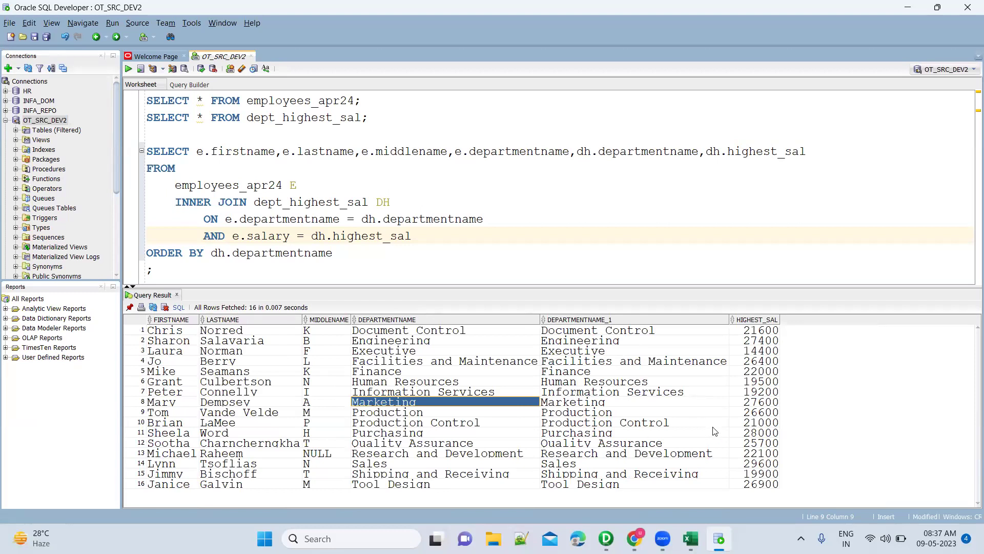
left_click(651, 333)
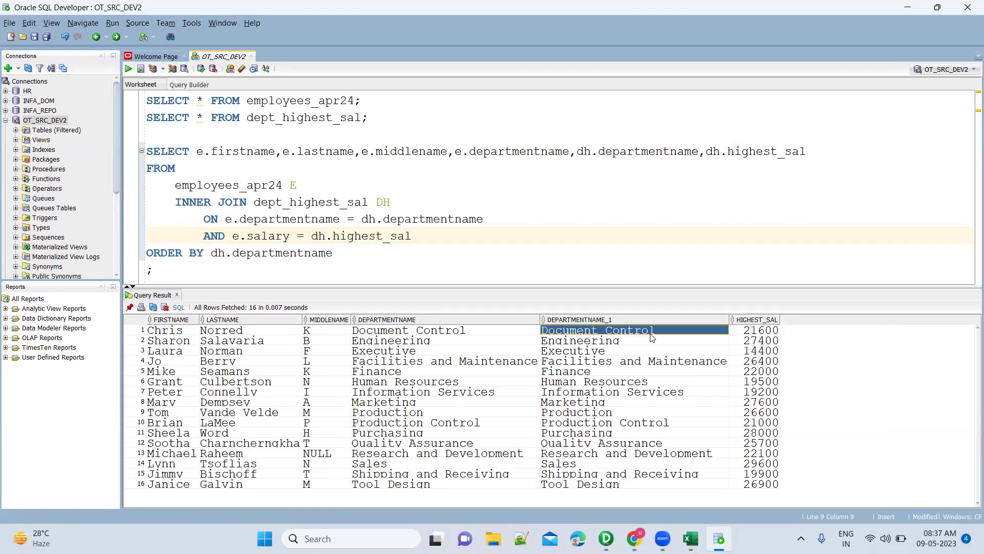
left_click(533, 334)
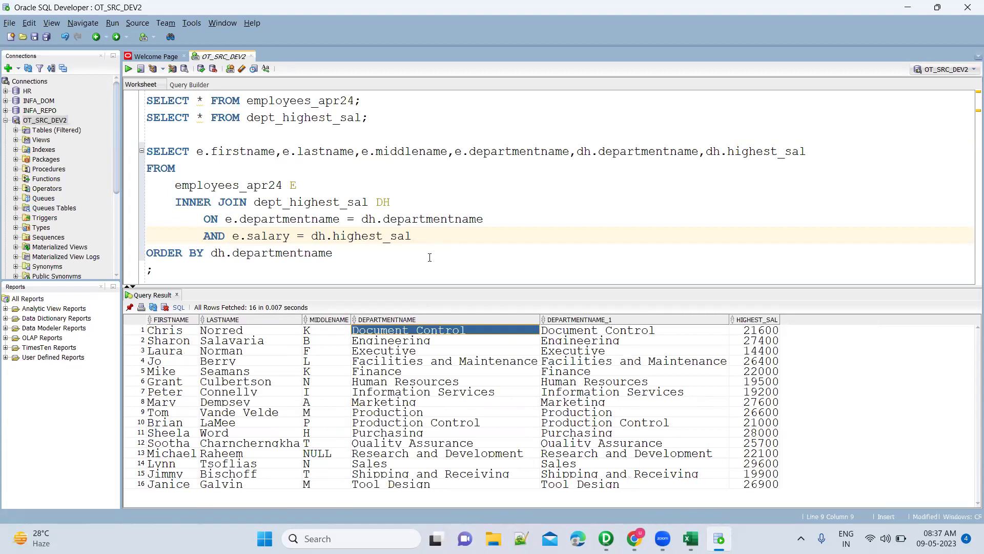
double_click(359, 118)
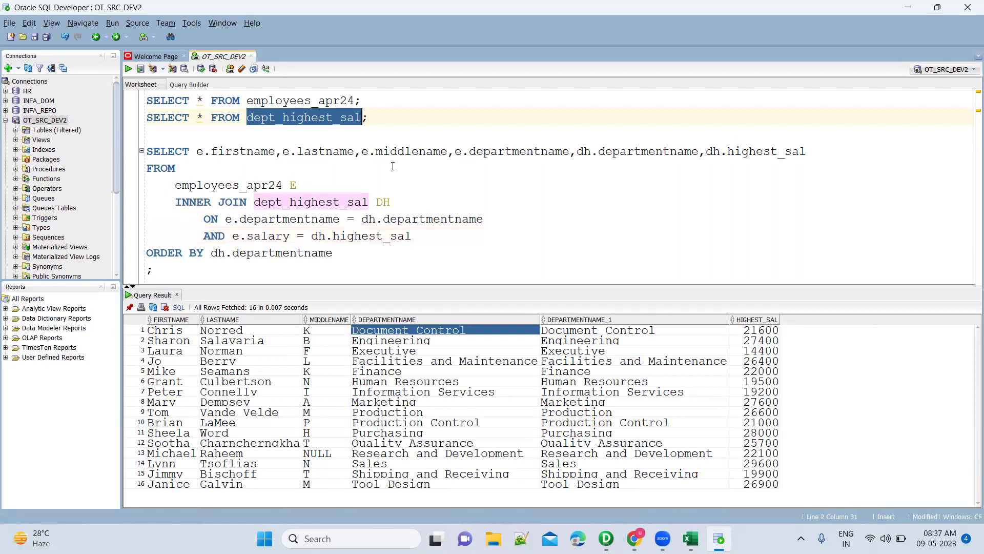
double_click(351, 203)
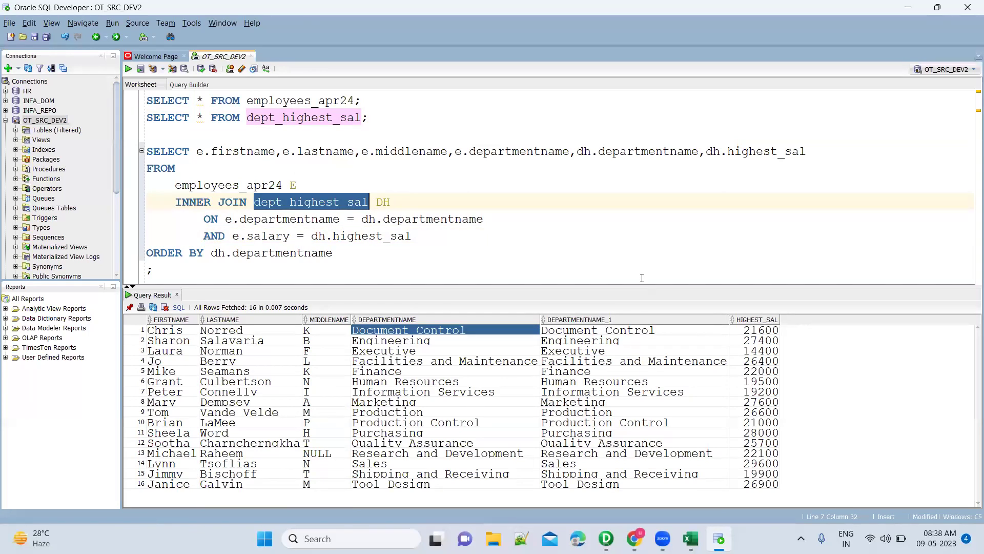
Open Paint, draw a rectangle on the canvas, and close it without saving.
key("super")
type("paint")
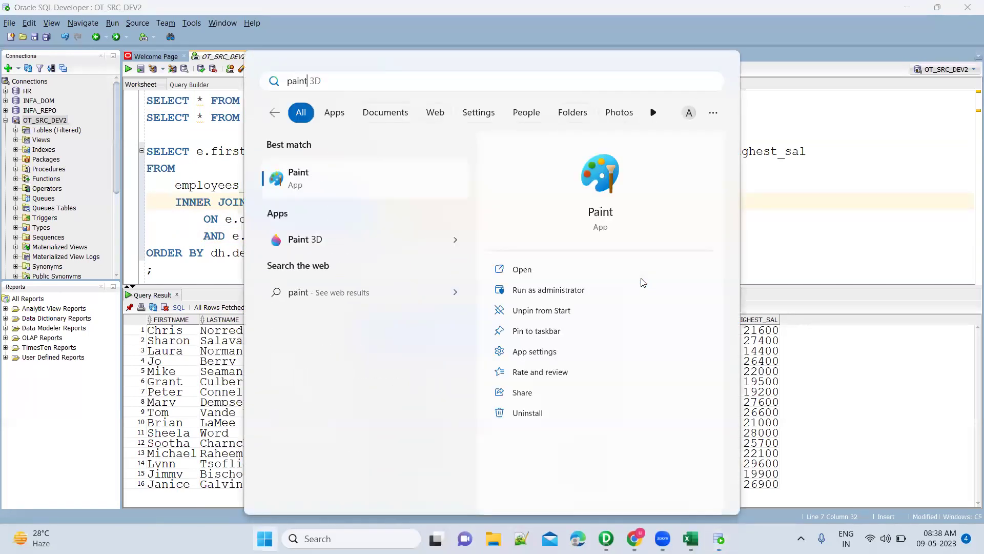
key("Return")
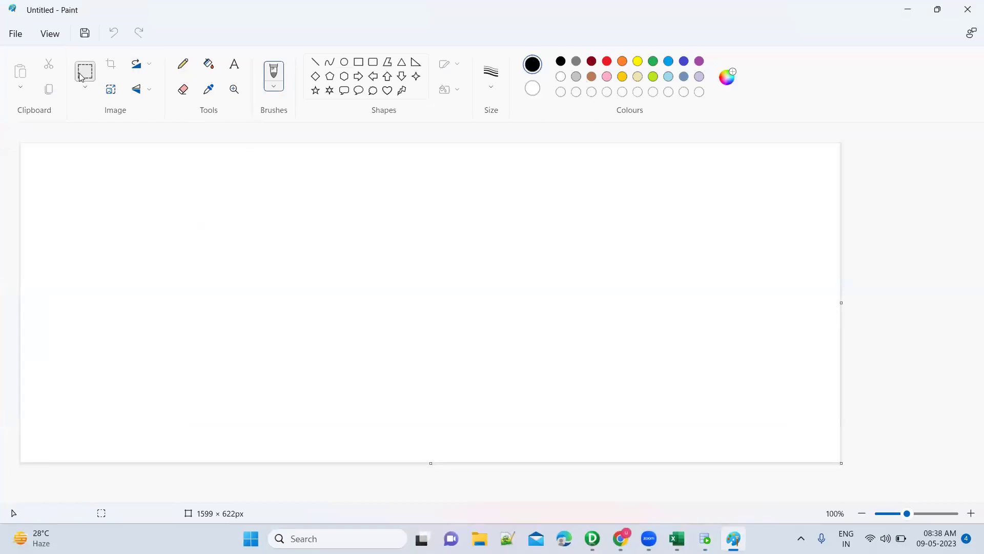
left_click(359, 62)
left_click_drag(52, 249, 128, 307)
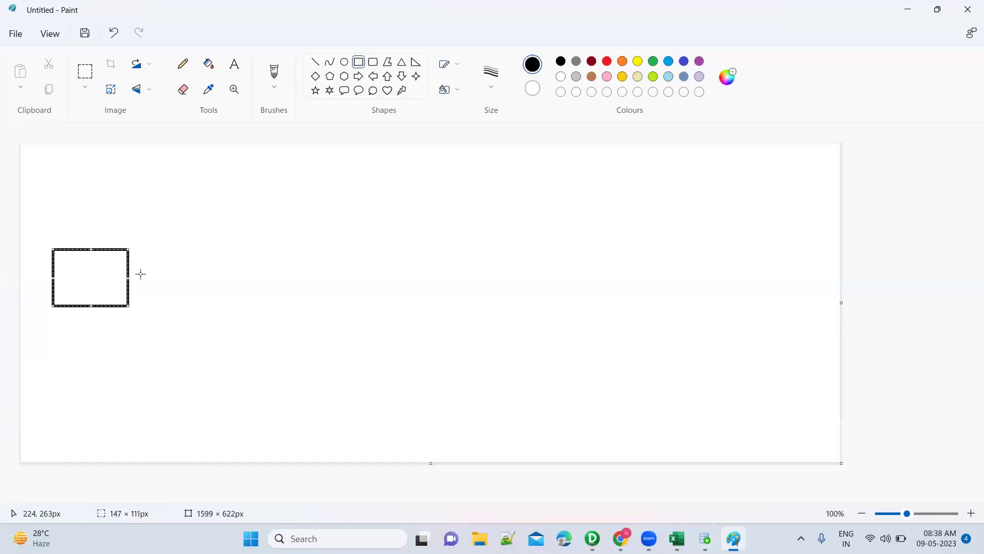
key("Escape")
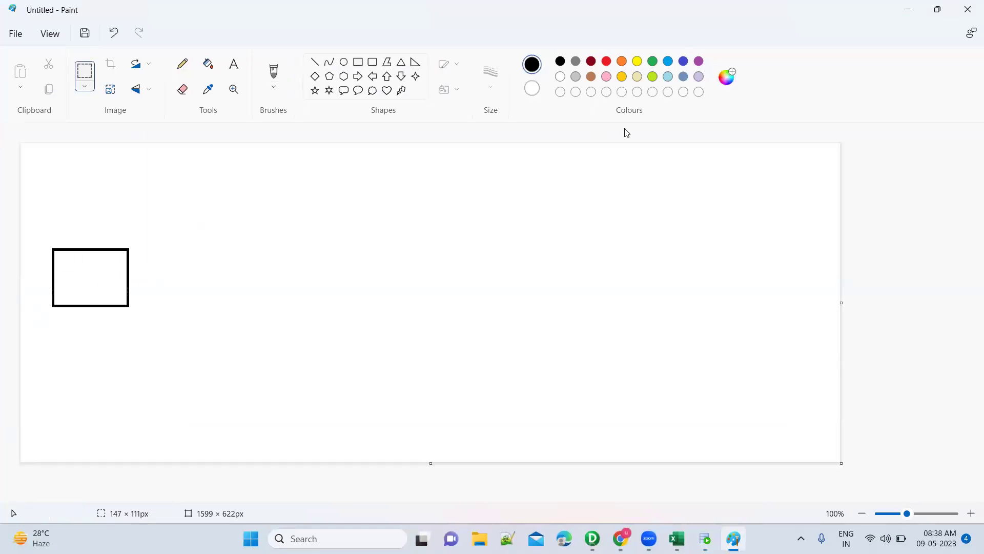
left_click(967, 9)
left_click(508, 301)
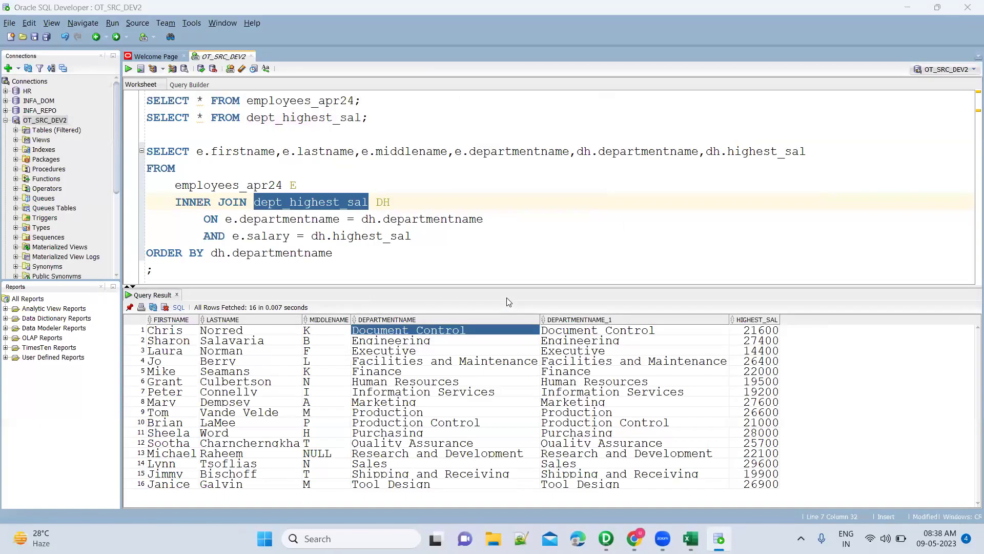
Launch Microsoft Word from Windows search.
key("super")
type("word")
key("Return")
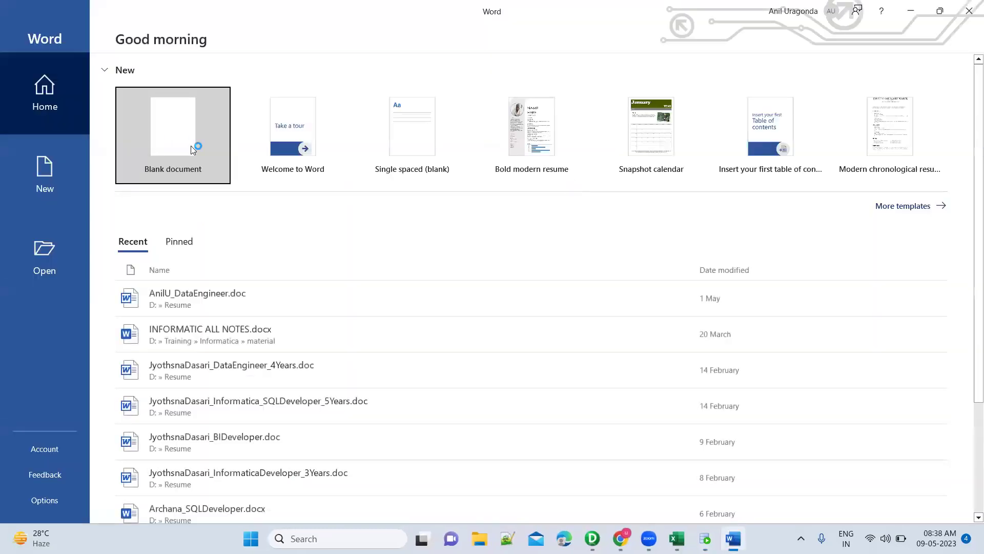
In a blank document, insert a rounded rectangle labelled Source with white fill and green outline.
left_click(148, 140)
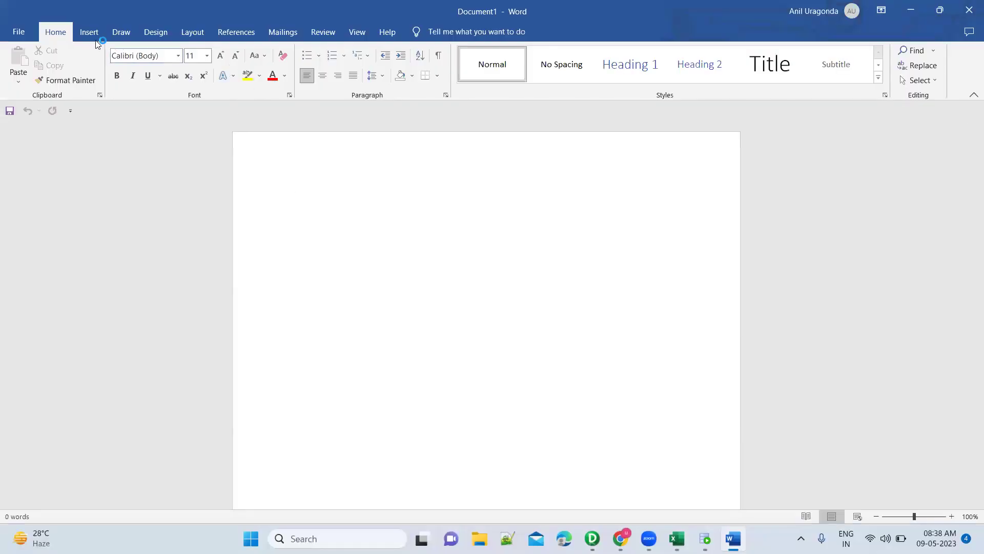
left_click(88, 32)
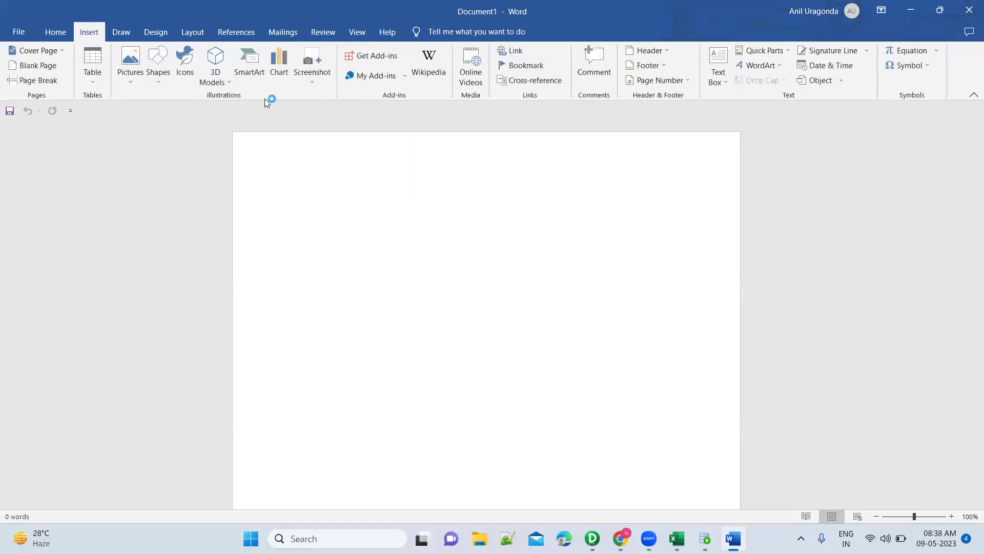
left_click(157, 82)
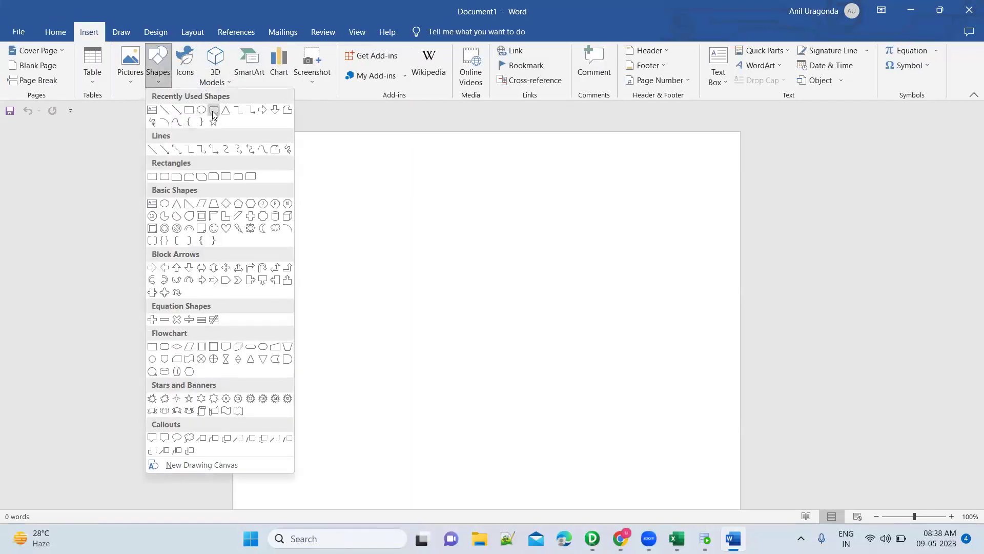
left_click(213, 112)
left_click(258, 217)
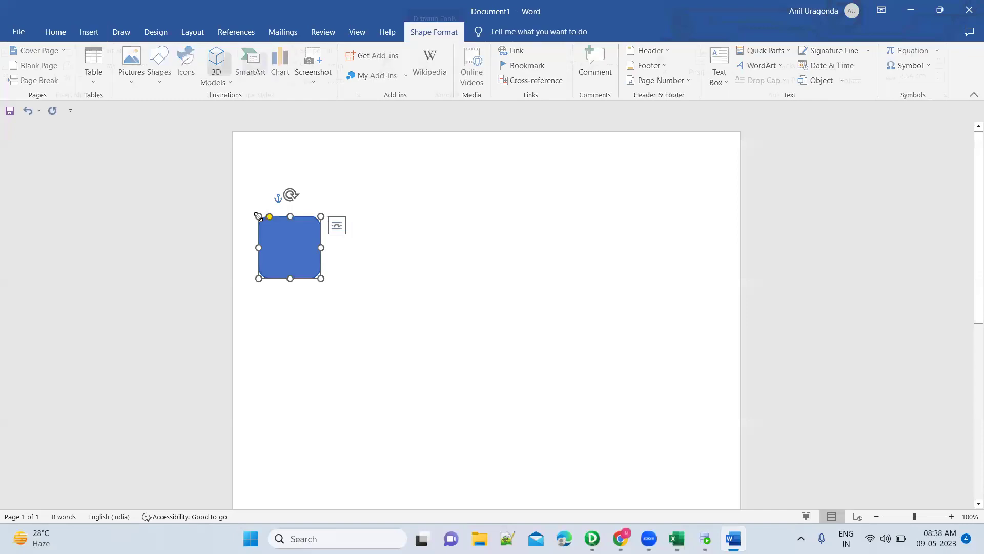
type("Source")
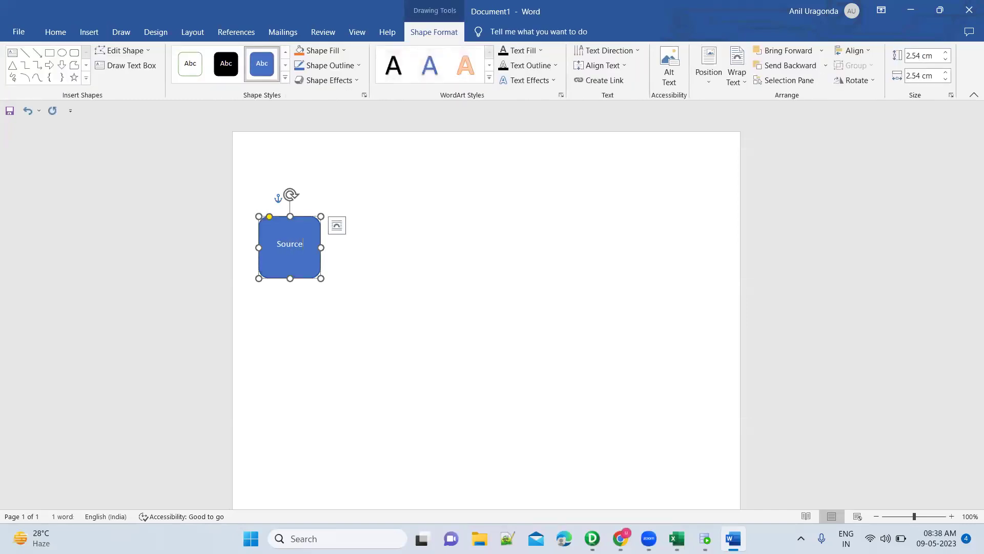
left_click(190, 63)
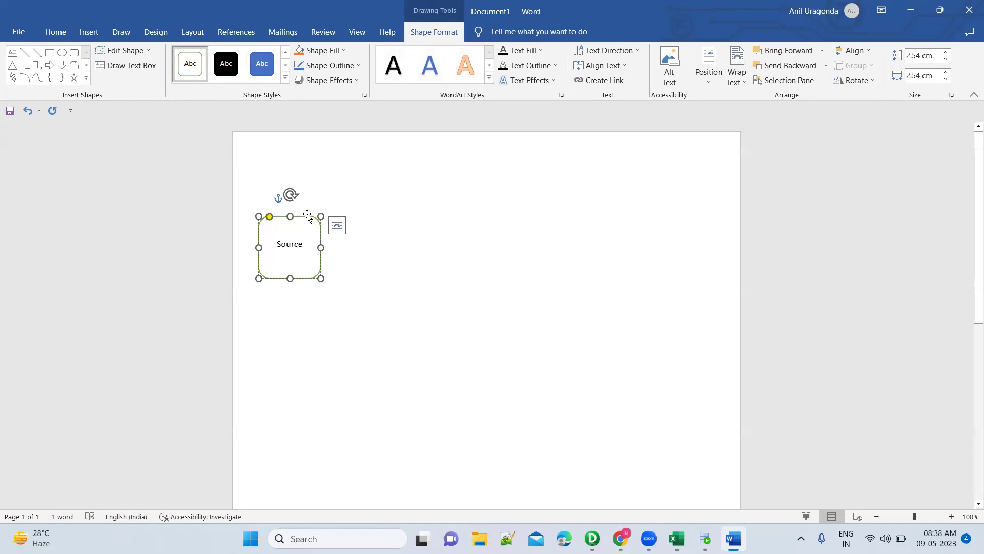
key("Home")
left_click(385, 302)
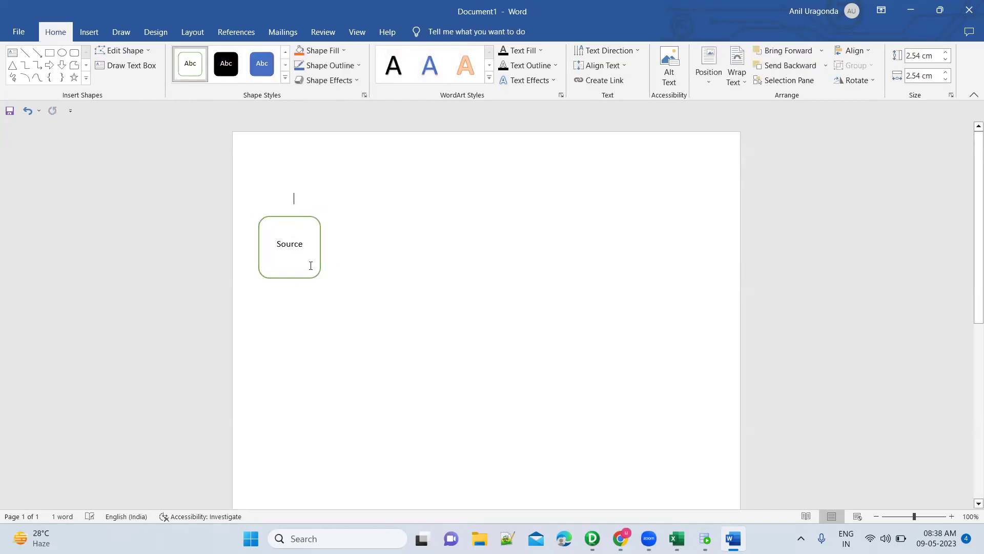
Duplicate the Source box to its right as Source QUalifier, then copy Source into a third position.
left_click(301, 222)
key("ctrl+c")
key("ctrl+v")
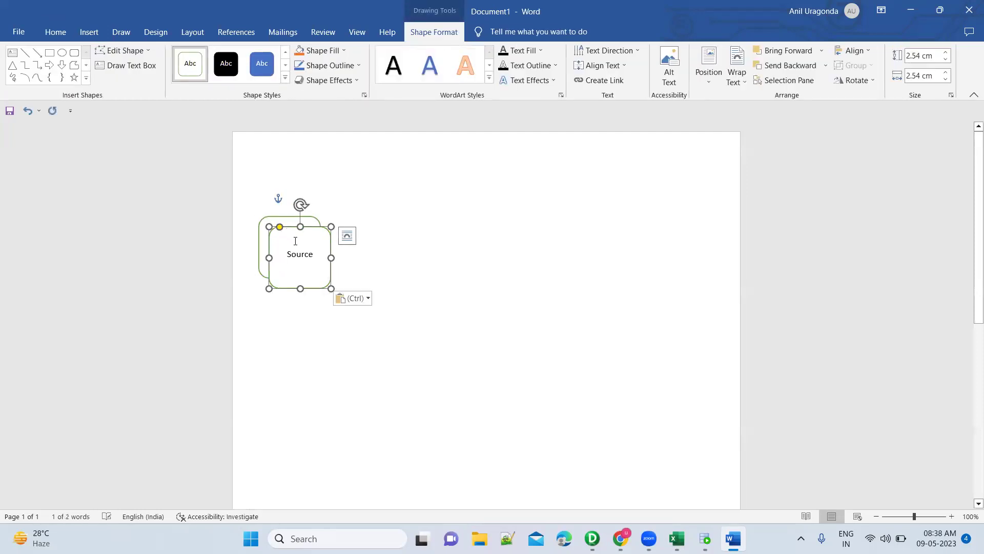
left_click_drag(292, 226, 376, 215)
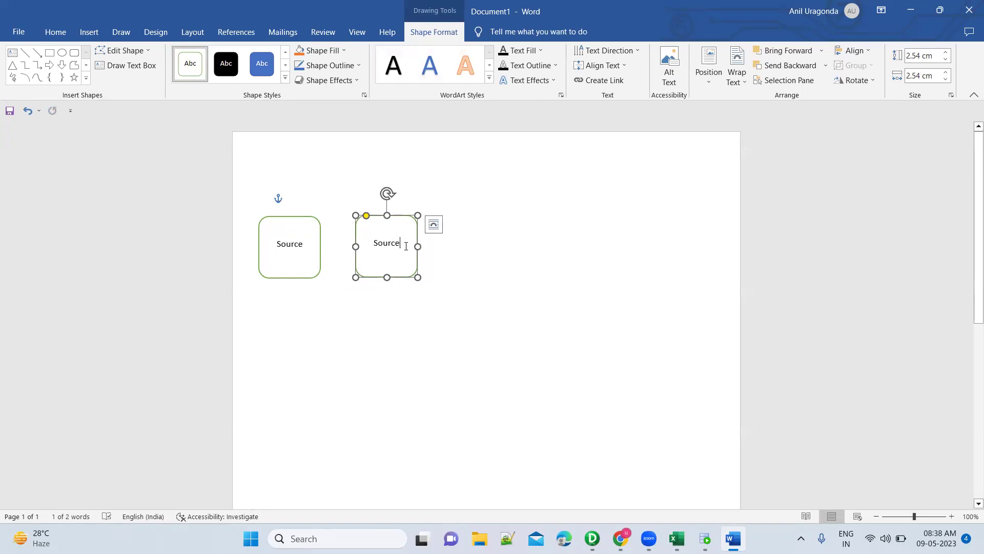
key("Return")
type("QUalifier")
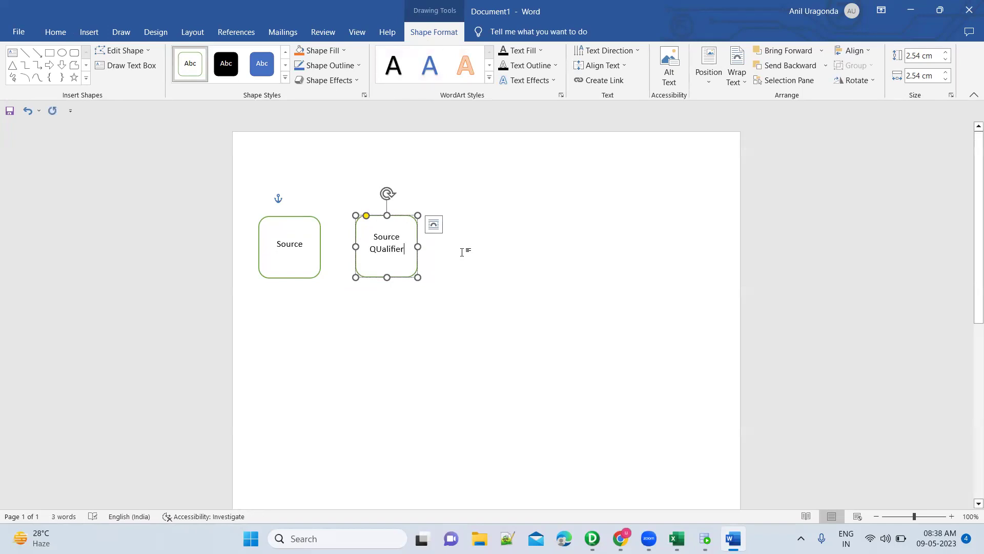
left_click(462, 252)
left_click_drag(278, 217, 486, 215)
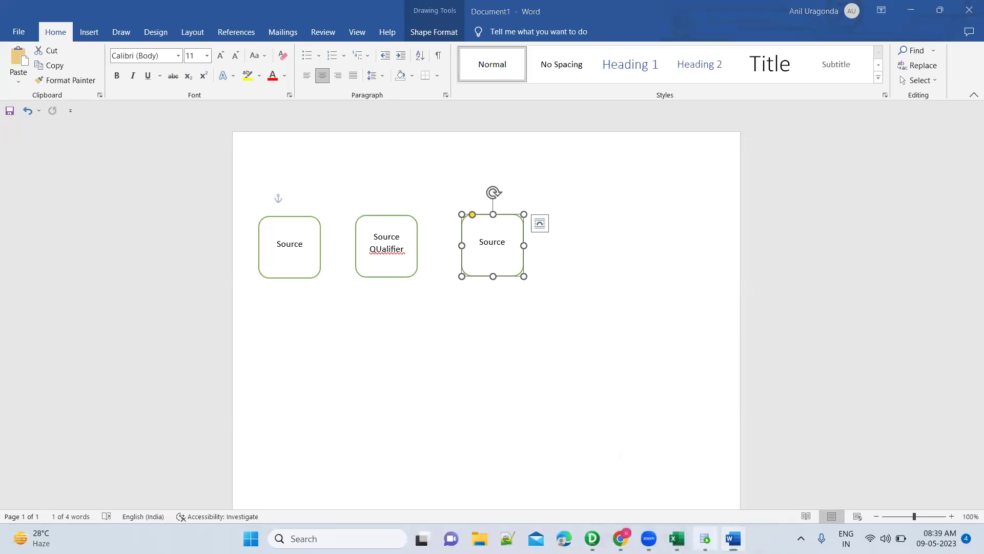
Copy the employees_apr24 query line and paste it onto a new line above the join.
key("alt+Tab")
left_click(361, 98)
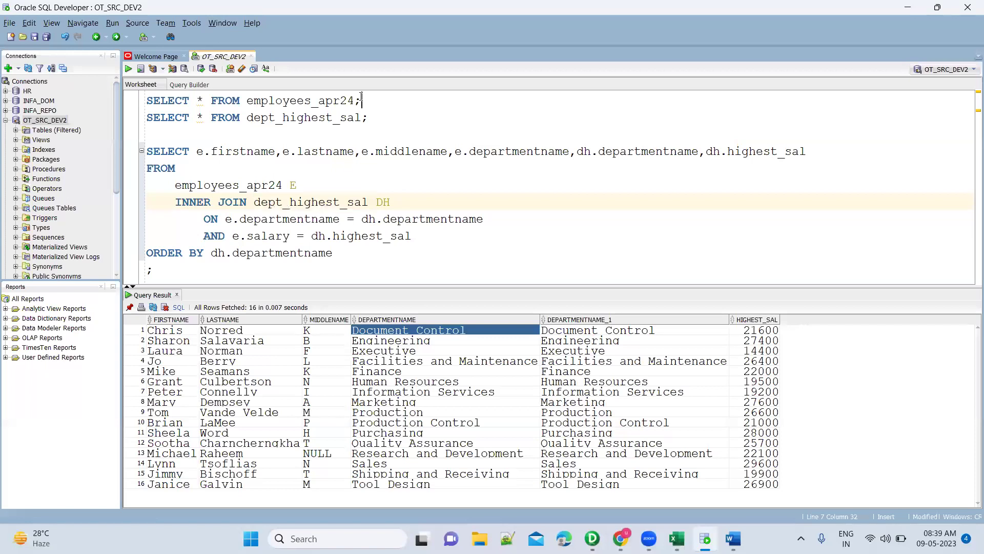
key("shift+Home")
key("Right")
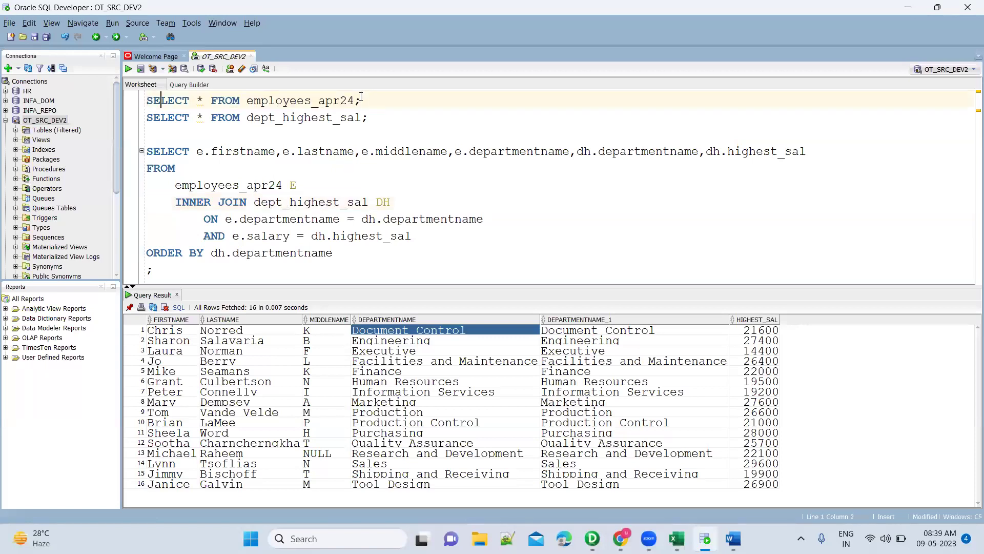
key("Return")
key("Return")
key("Up")
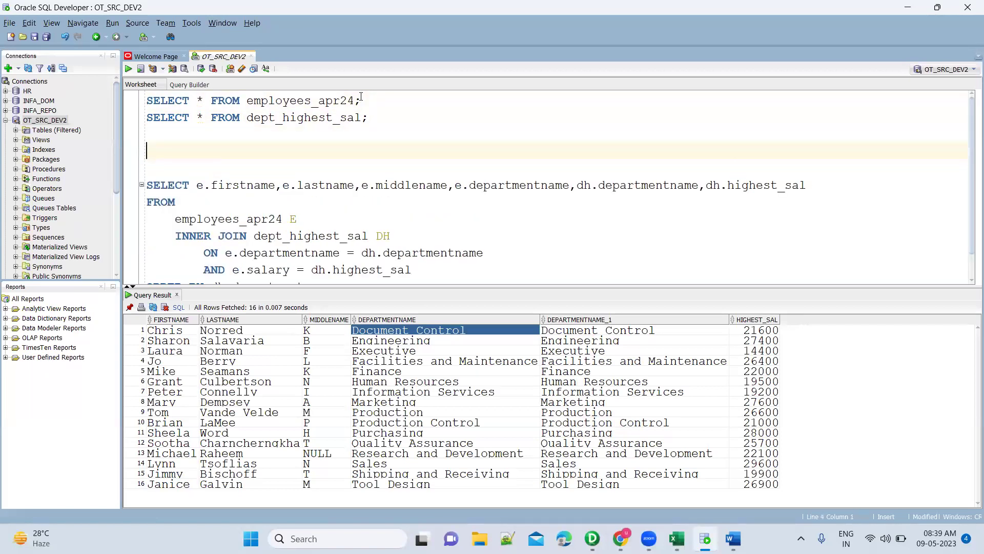
key("ctrl+v")
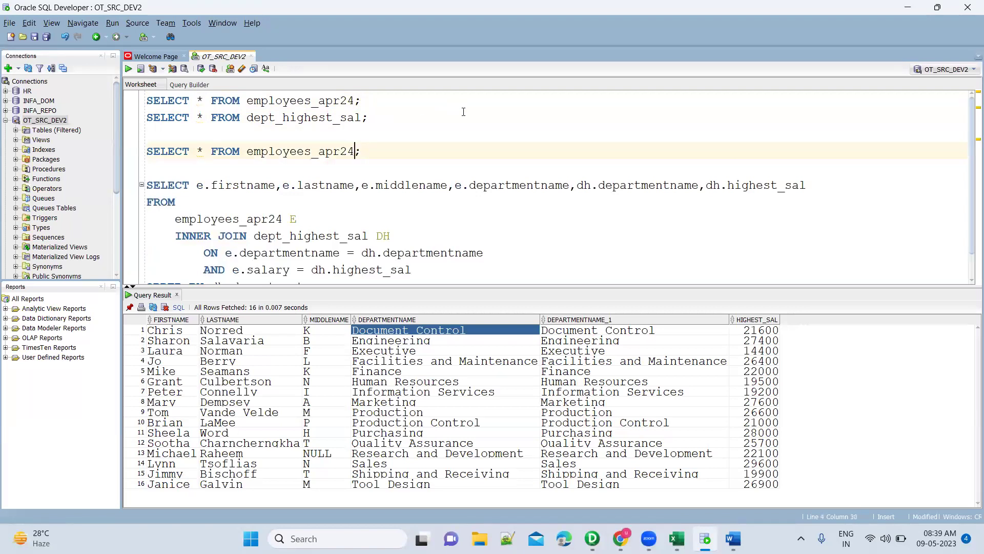
key("Return")
key("Return")
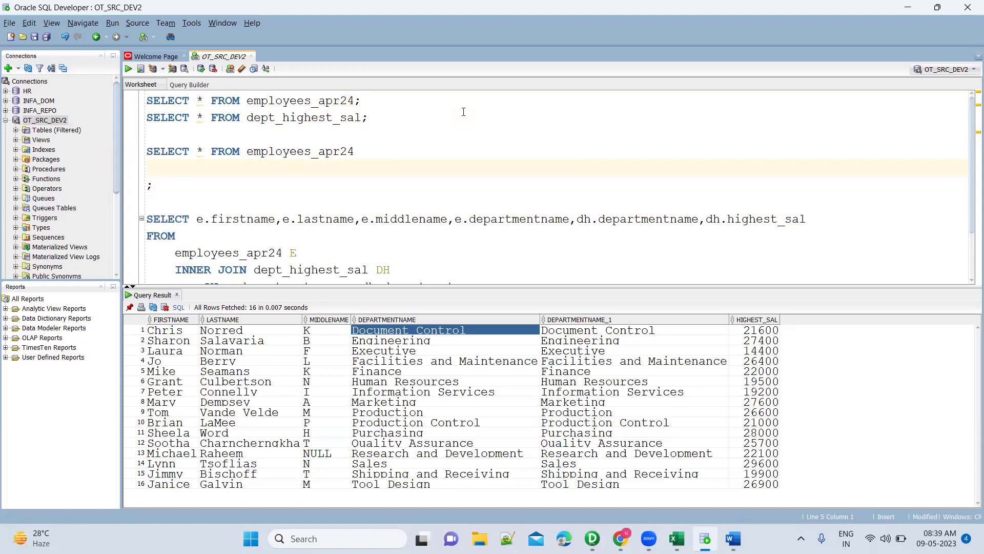
Turn it into a department name, max(salary) query grouped by department and run it.
type("group by dedep")
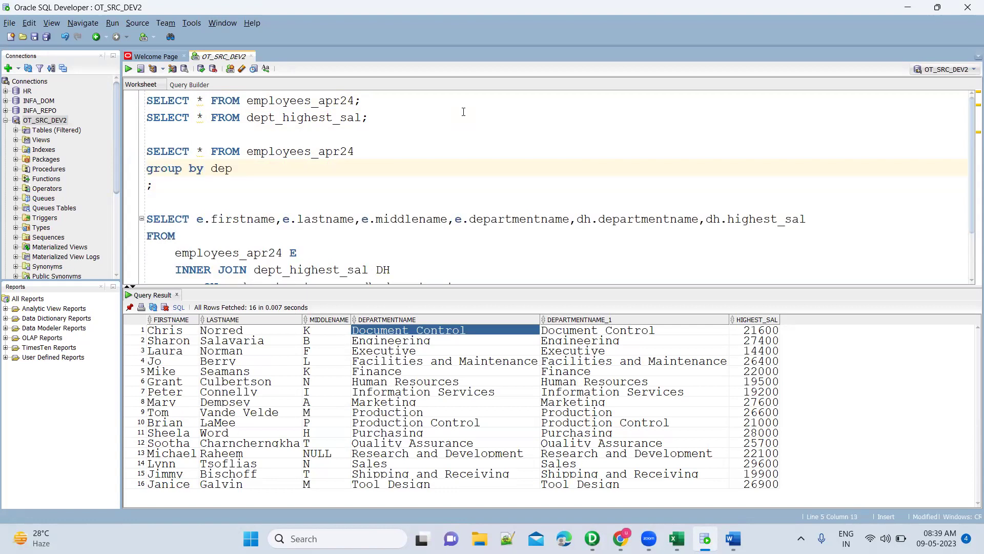
type("art")
key("Return")
key("Up")
key("Left")
key("Left")
key("Left")
key("Left")
key("shift+Right")
type("department")
key("Return")
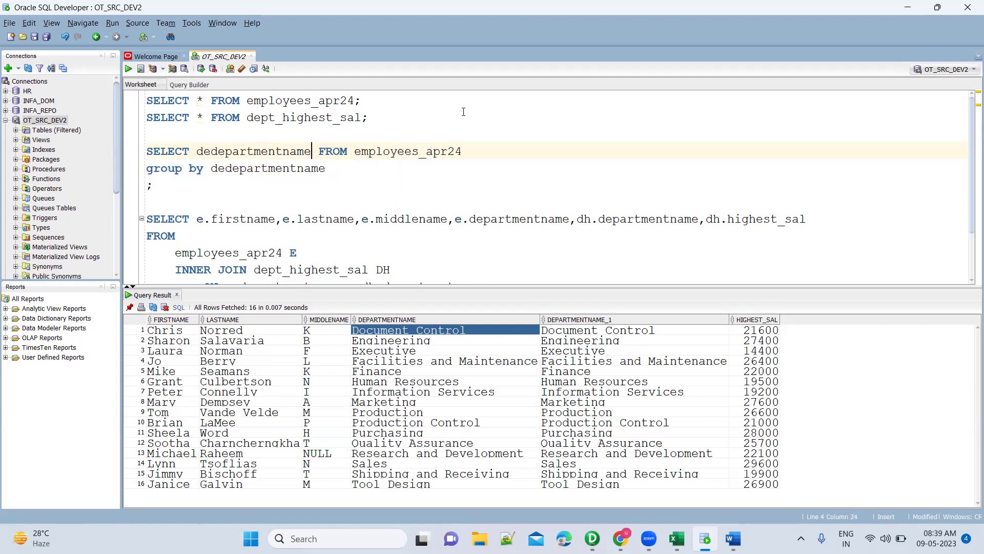
type(", max()")
key("Left")
type("sal")
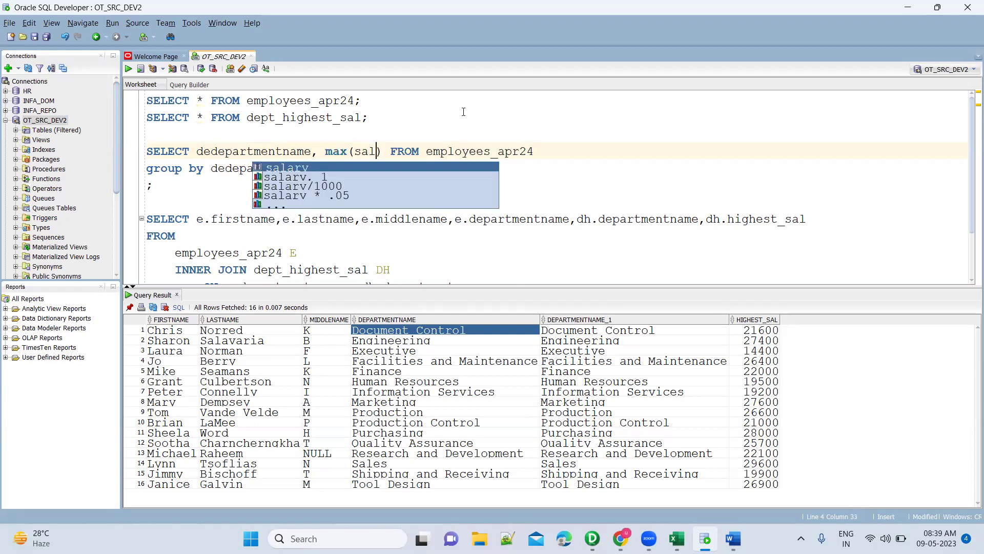
key("Return")
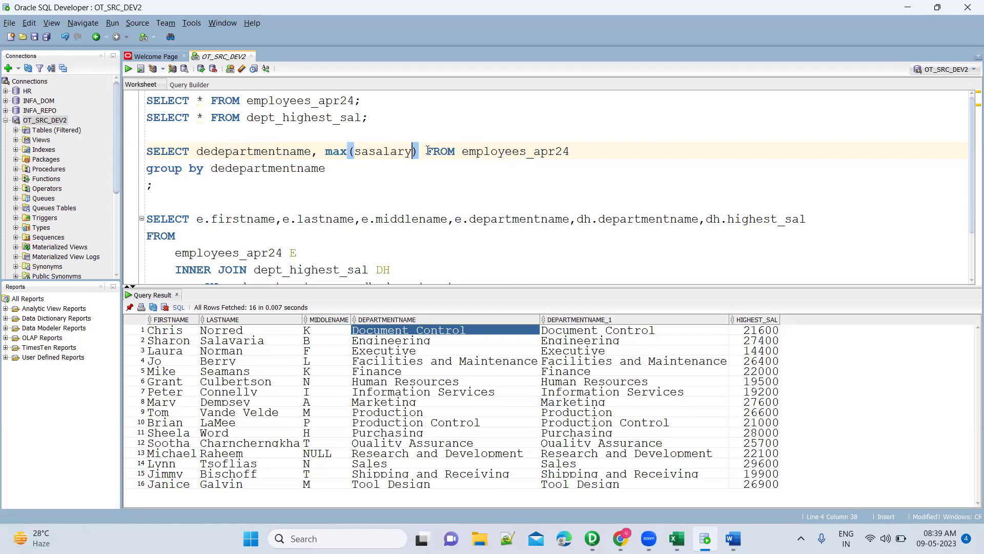
left_click(427, 151)
key("Return")
key("ctrl+Return")
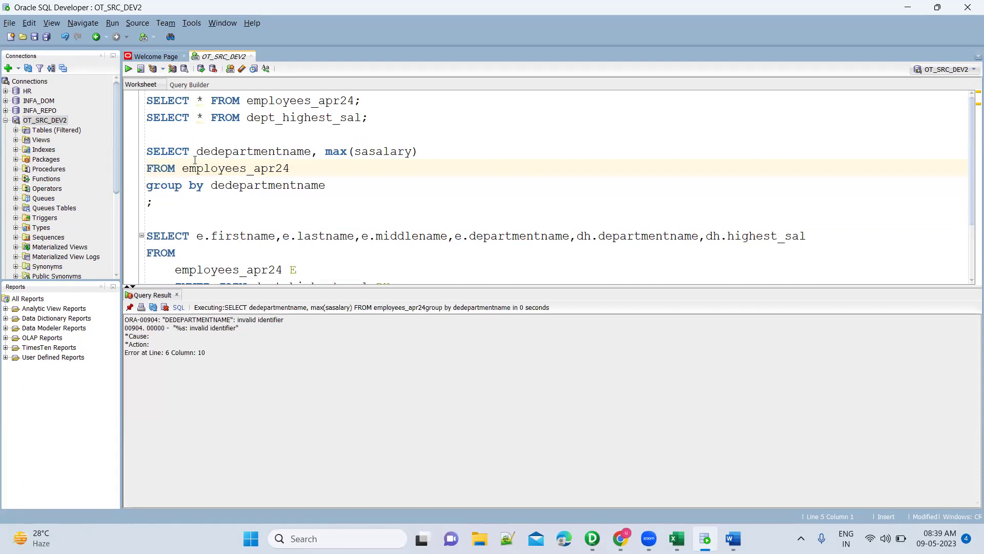
left_click_drag(291, 170, 148, 151)
key("alt+Tab")
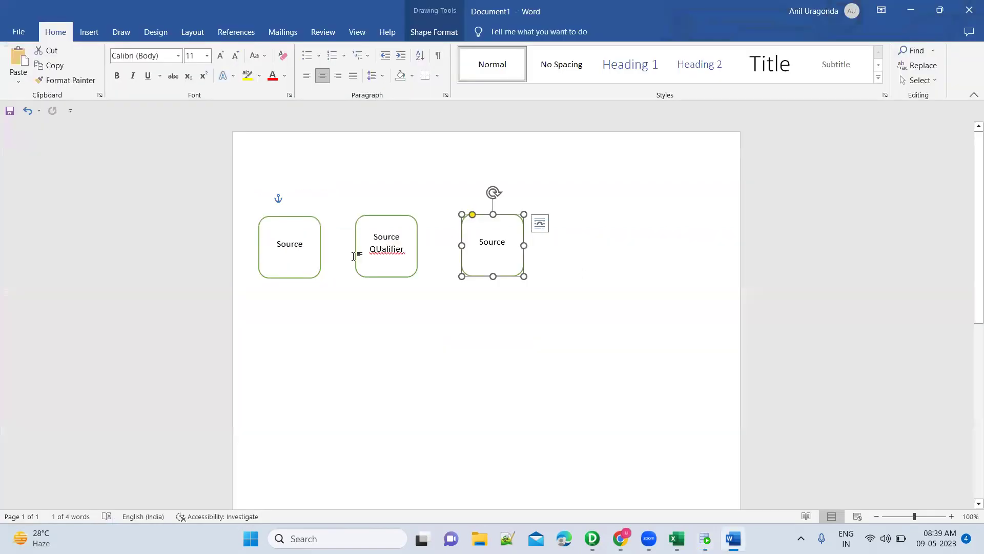
left_click(294, 219)
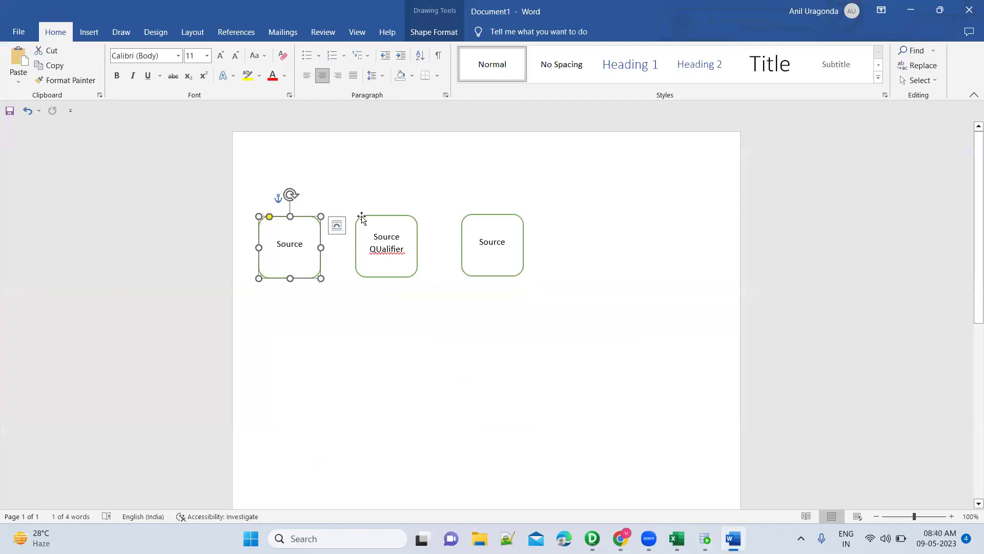
left_click(379, 217)
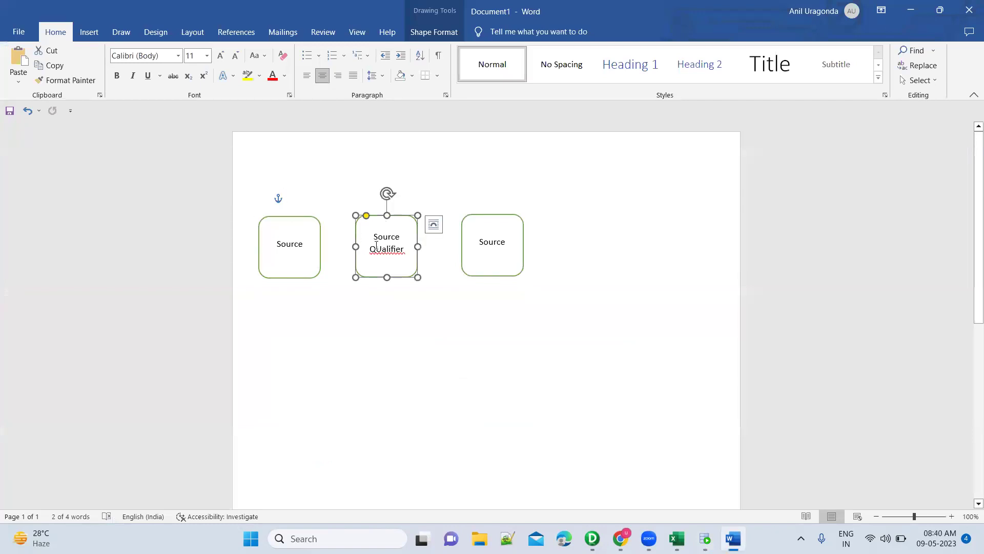
key("alt+Tab")
left_click(303, 101)
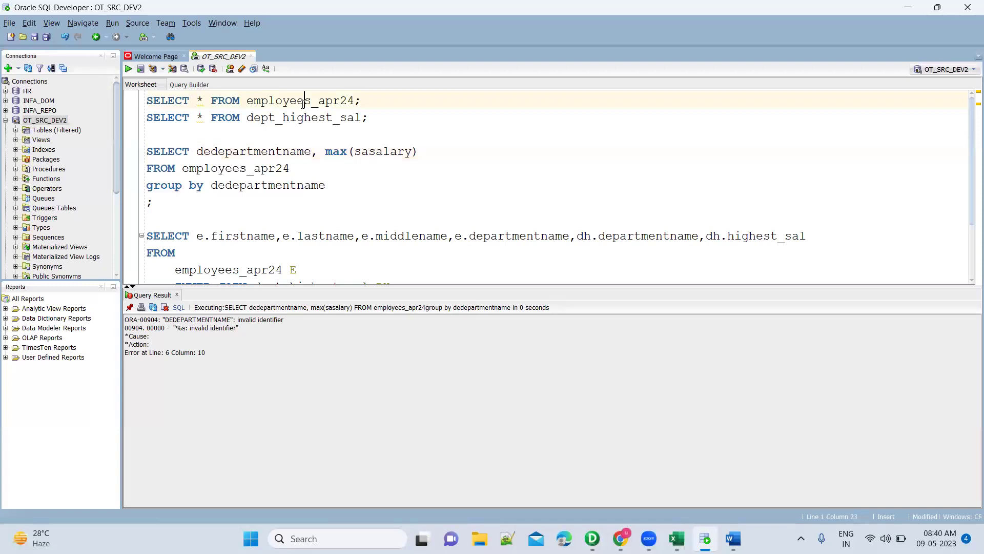
key("ctrl+Return")
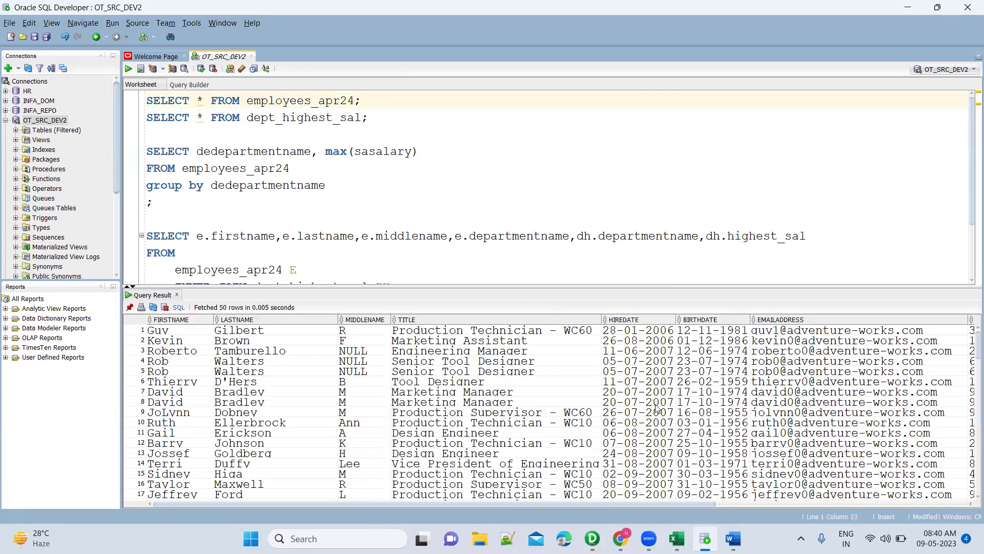
key("alt+Tab")
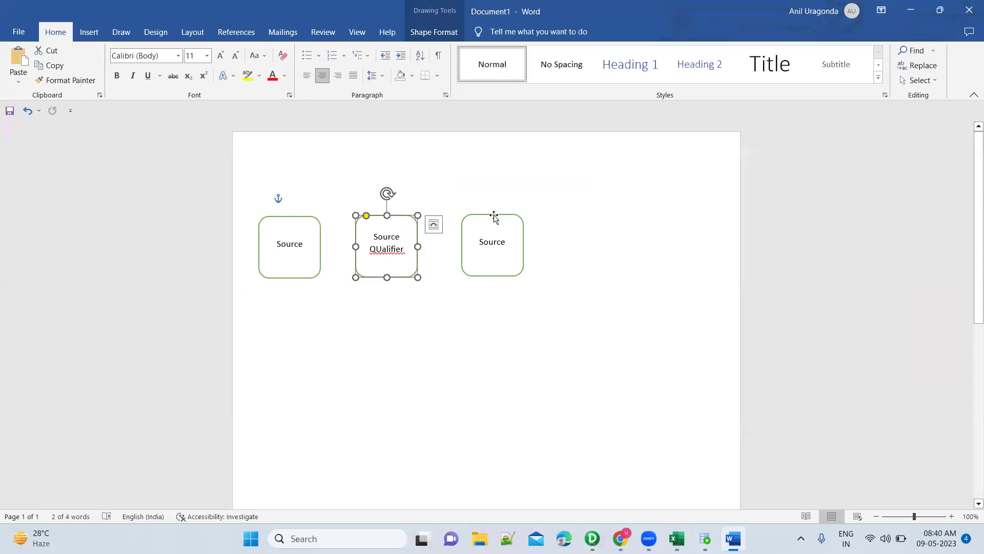
left_click(494, 216)
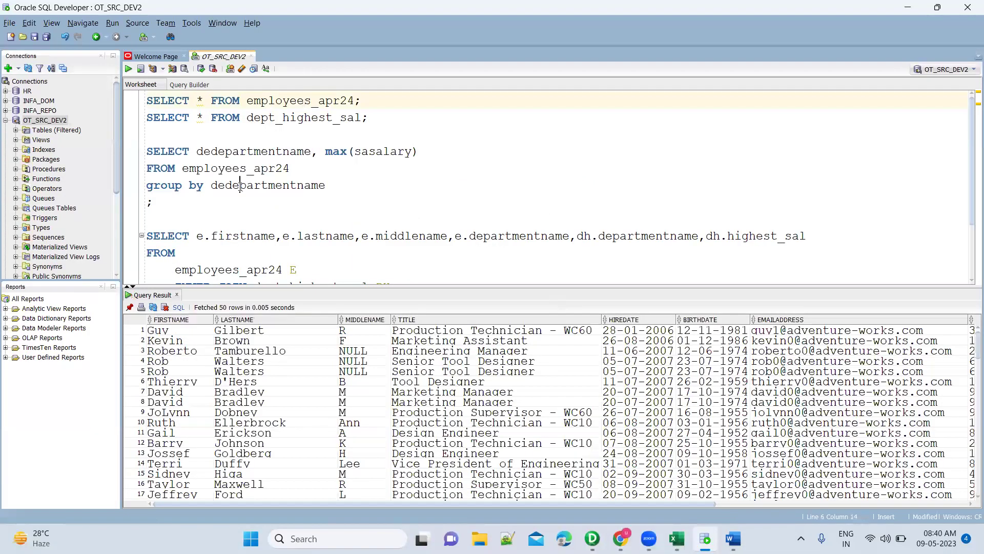
double_click(240, 185)
left_click_drag(148, 187, 327, 186)
key("alt+Tab")
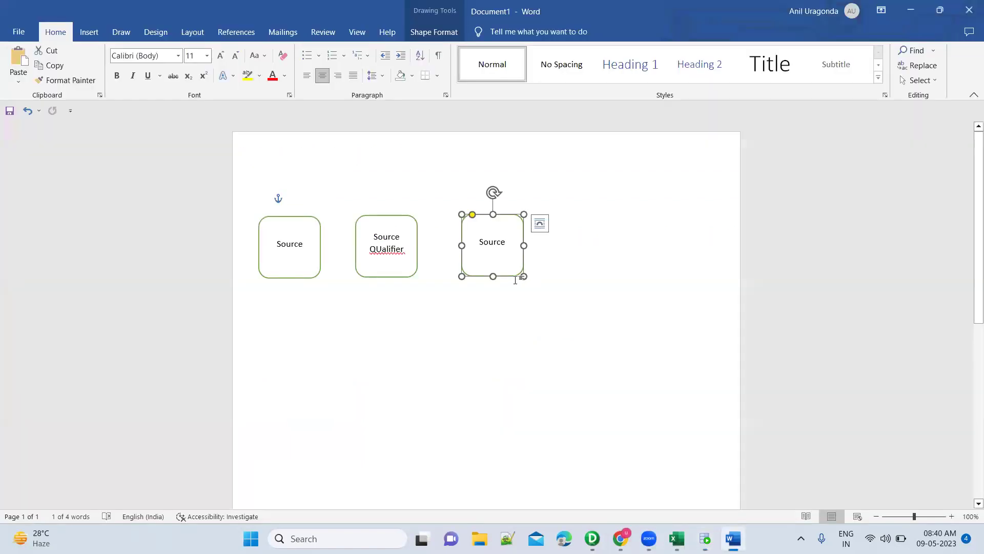
key("alt+Tab")
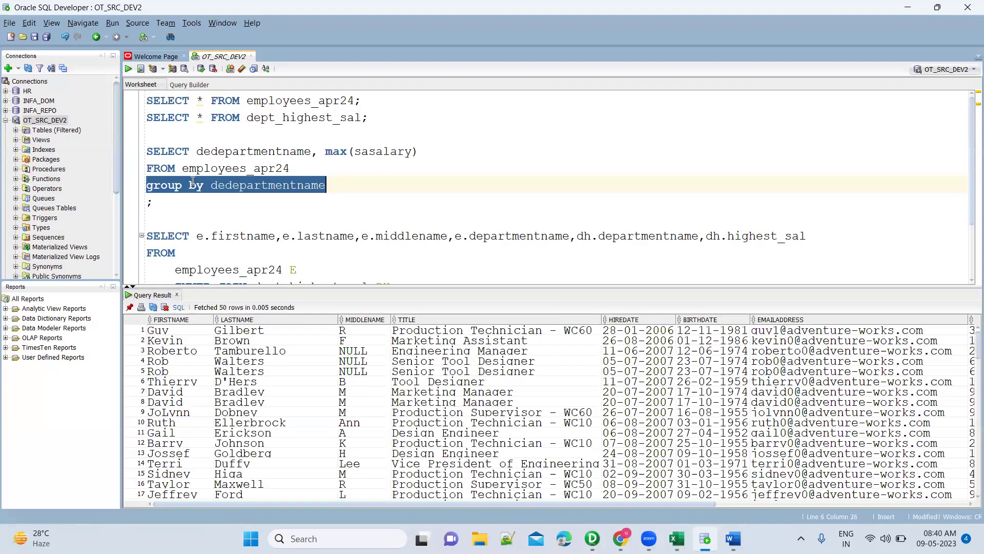
key("alt+Tab")
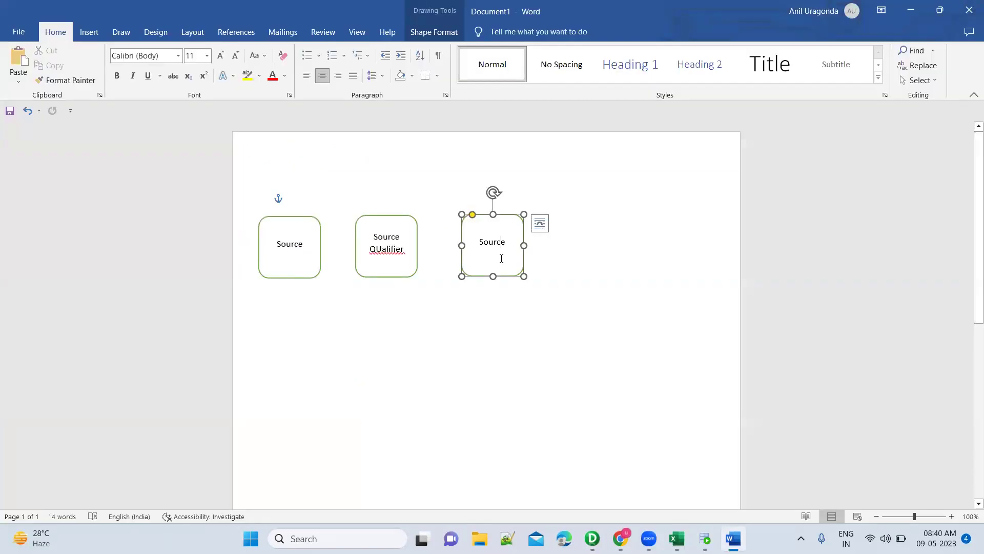
Relabel the third box Aggregator with a second line for MAX(Salary).
double_click(501, 259)
type("A")
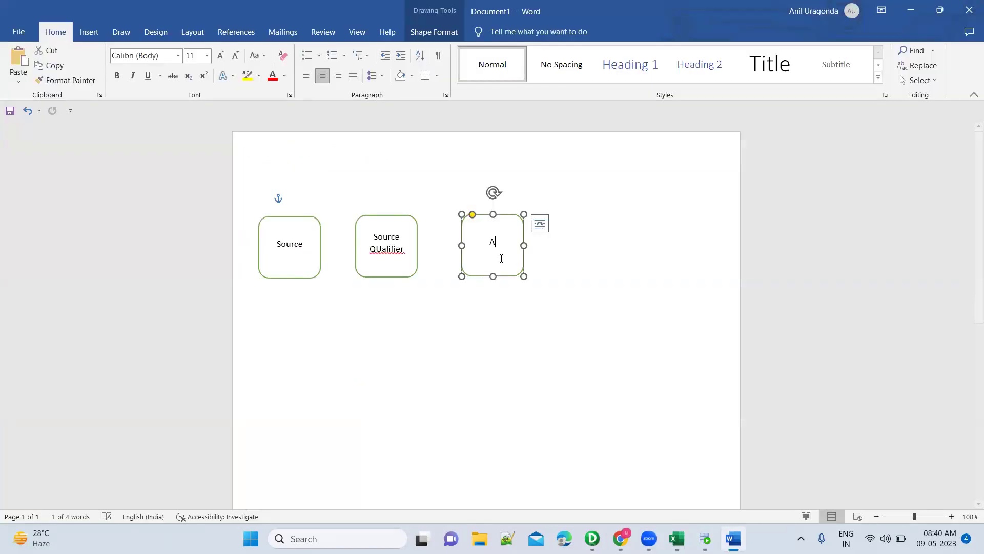
type("ggregator")
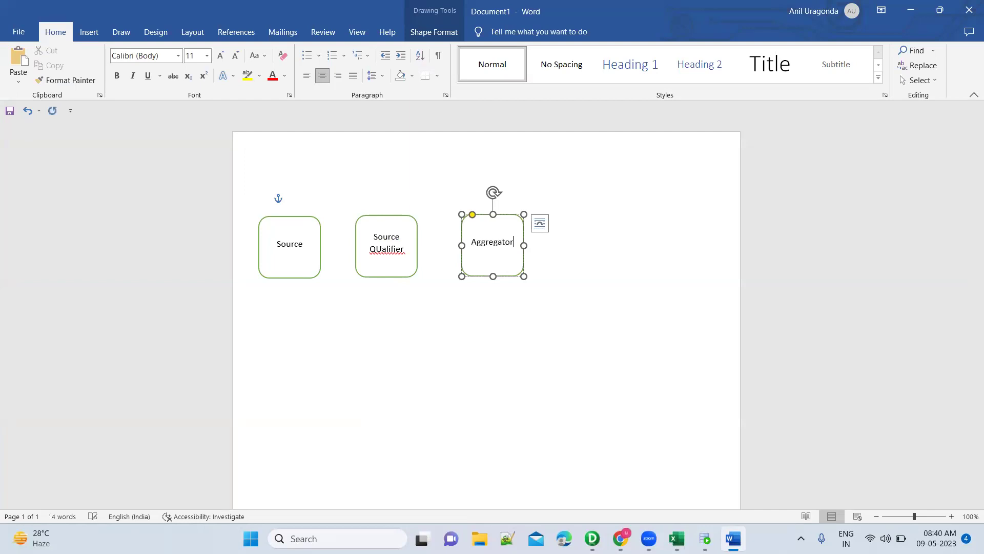
key("Return")
type("MAX()")
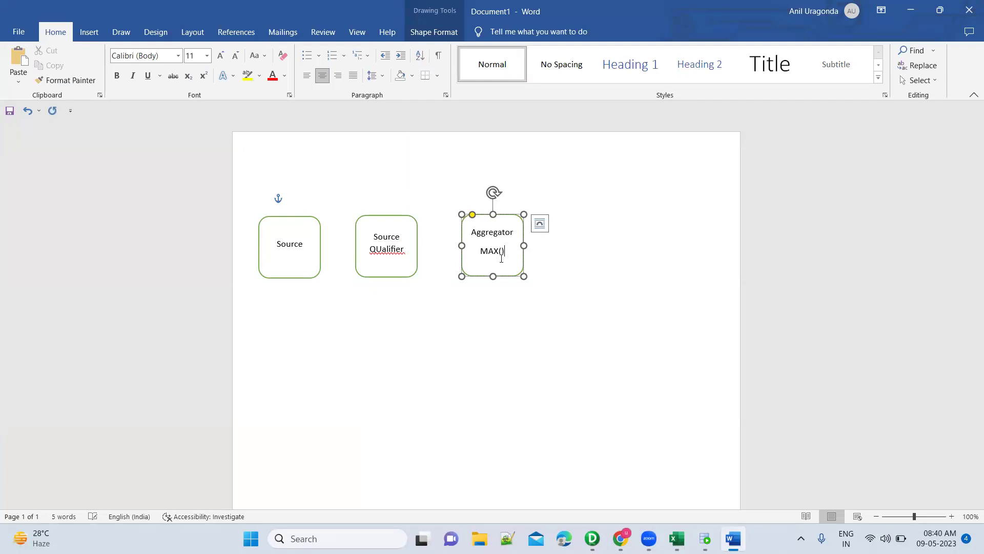
type("Salary")
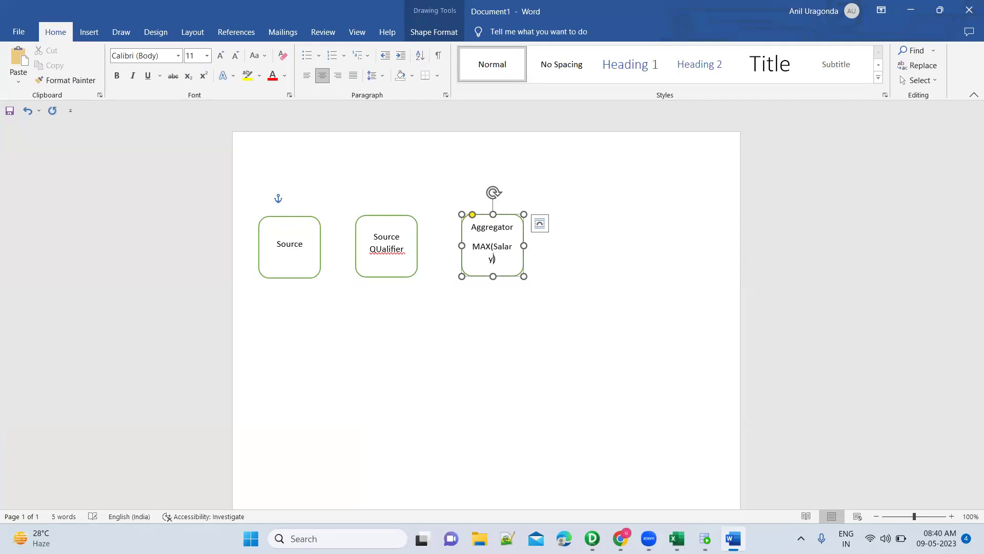
left_click(575, 259)
type("SELECT * FROM employees_apr24;")
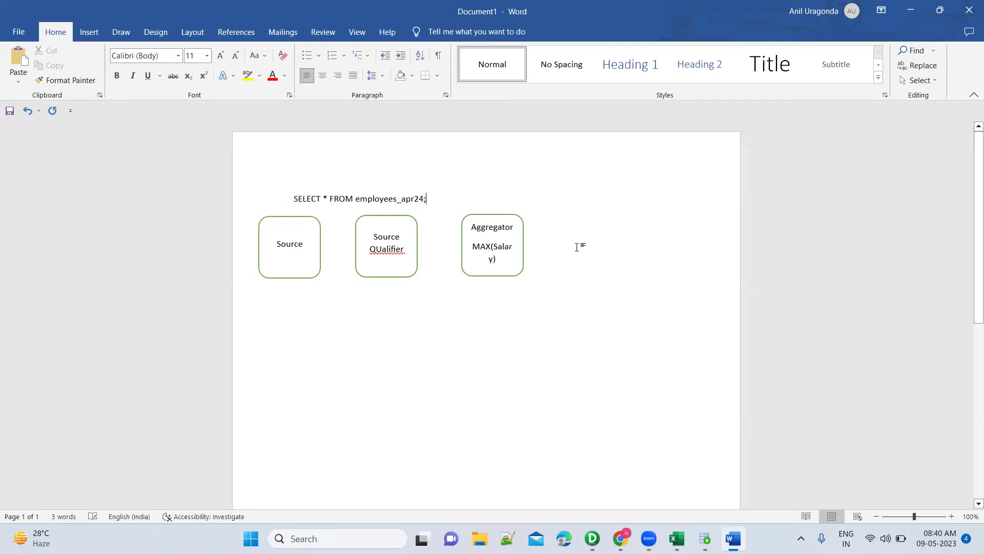
key("ctrl+z")
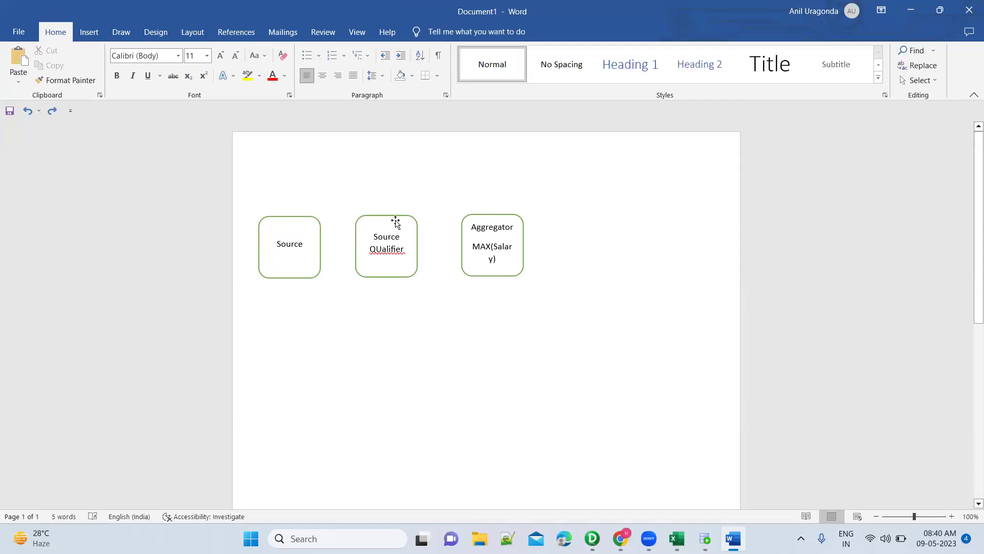
Copy the Source QUalifier box to the right of Aggregator and relabel it Target.
left_click(394, 218)
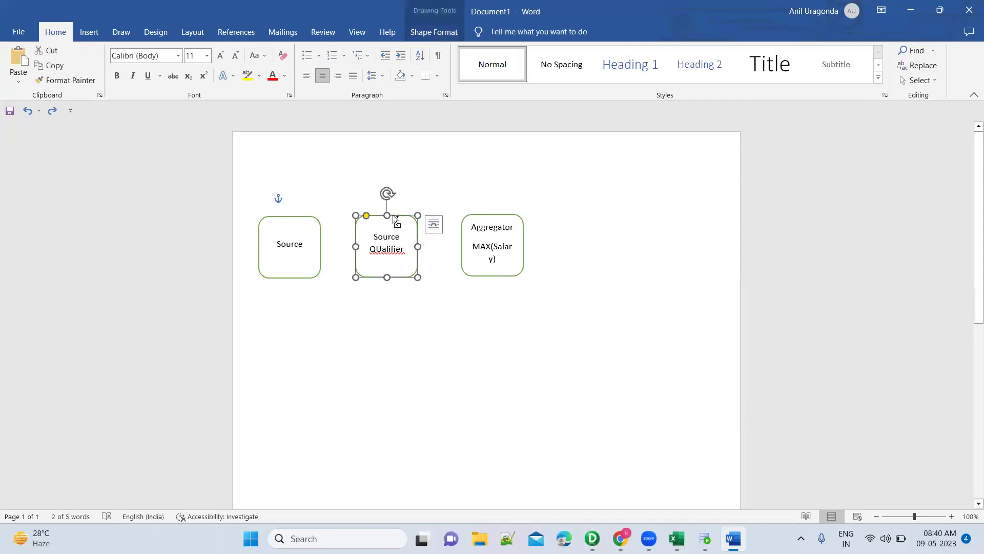
key("ctrl+c")
key("ctrl+v")
left_click_drag(403, 231, 579, 231)
left_click(618, 225)
key("ctrl+a")
type("Target")
left_click(610, 320)
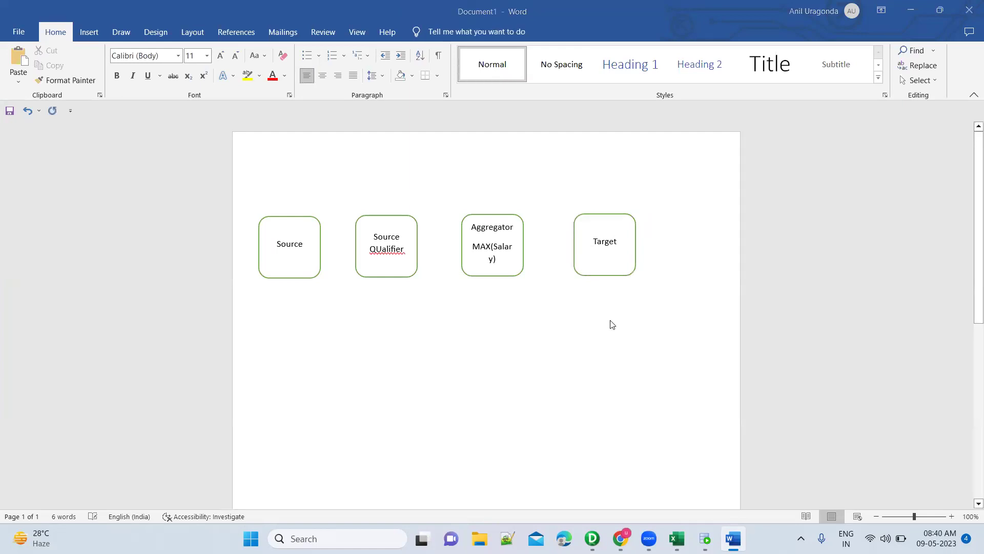
key("alt+Tab")
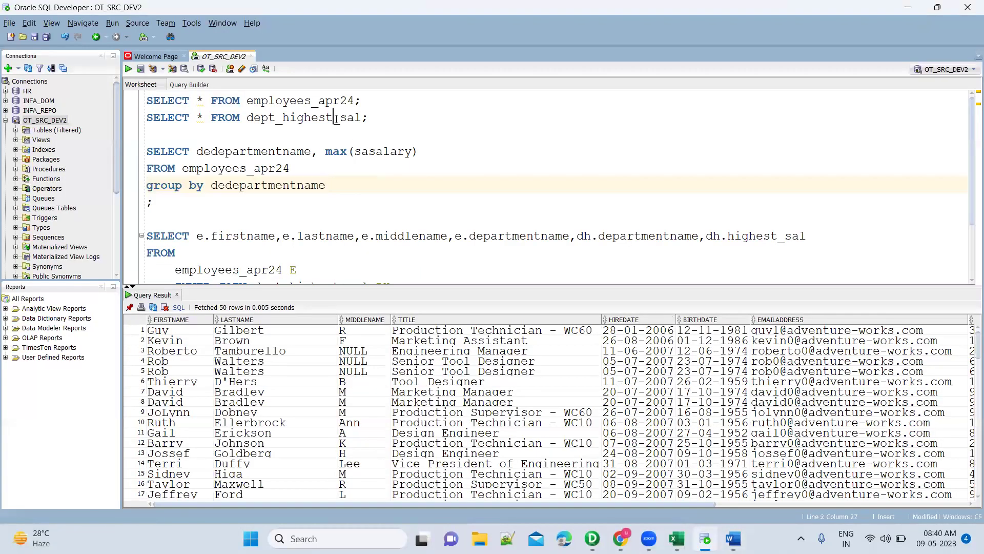
Run the grouping query and pick out the misspelled column names in SELECT and GROUP BY.
double_click(336, 118)
left_click(290, 170)
key("ctrl+Return")
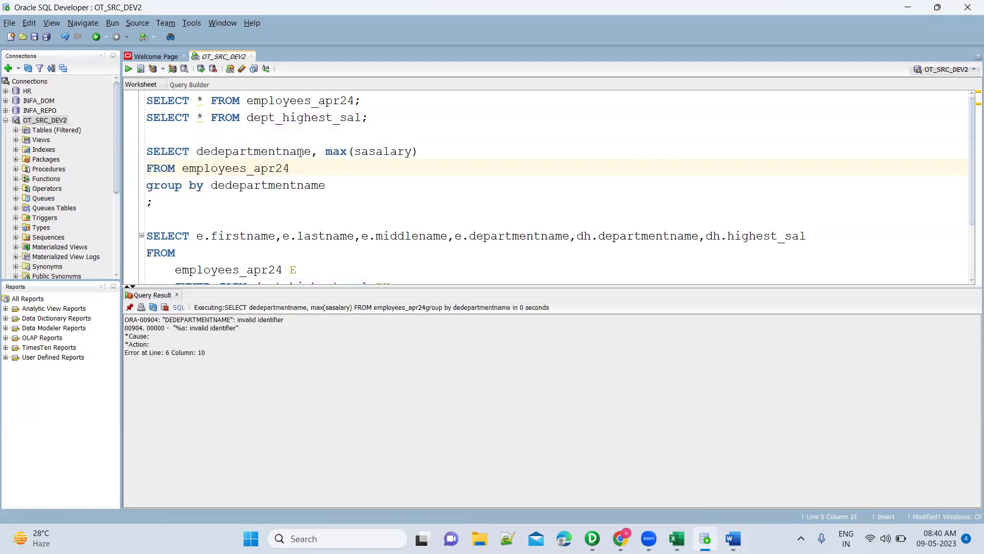
key("ctrl+Return")
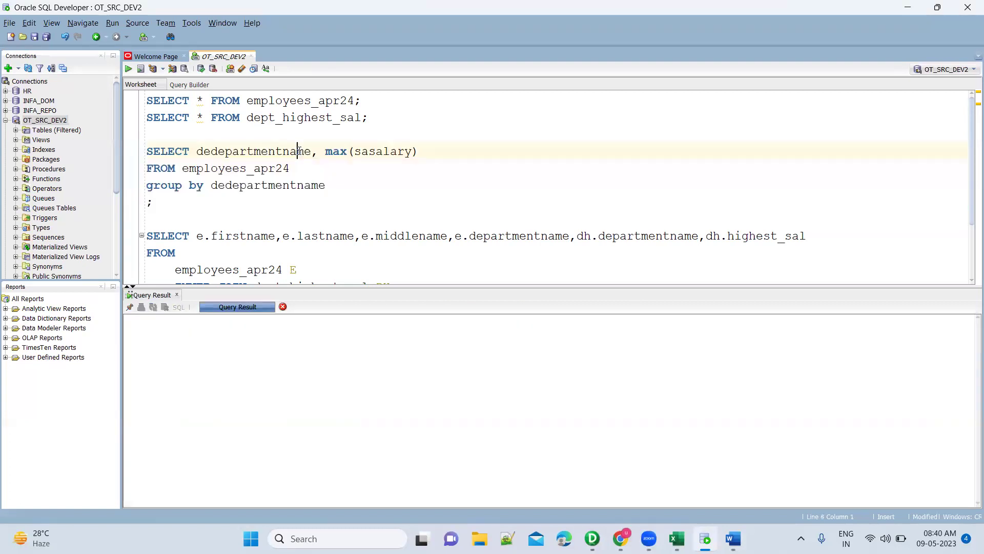
double_click(284, 188)
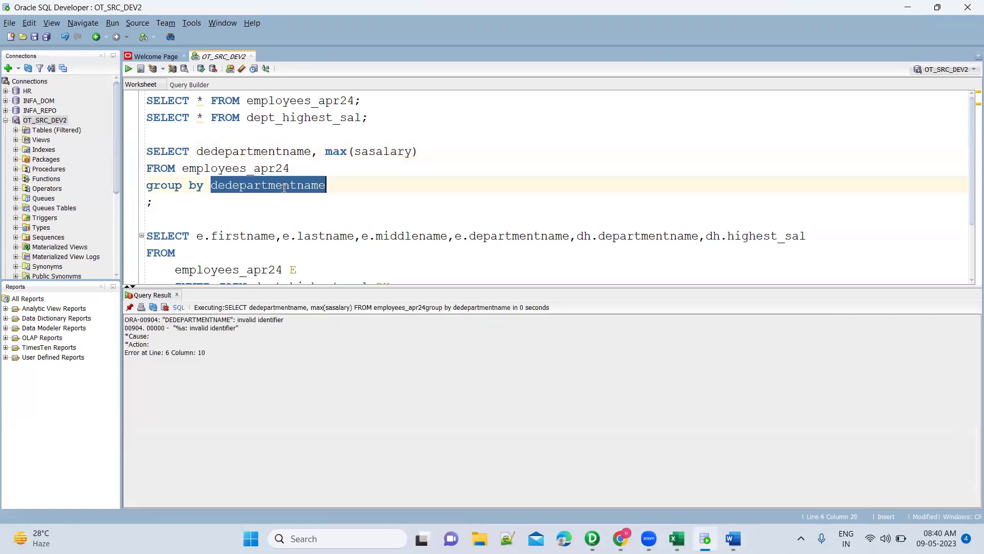
double_click(275, 153)
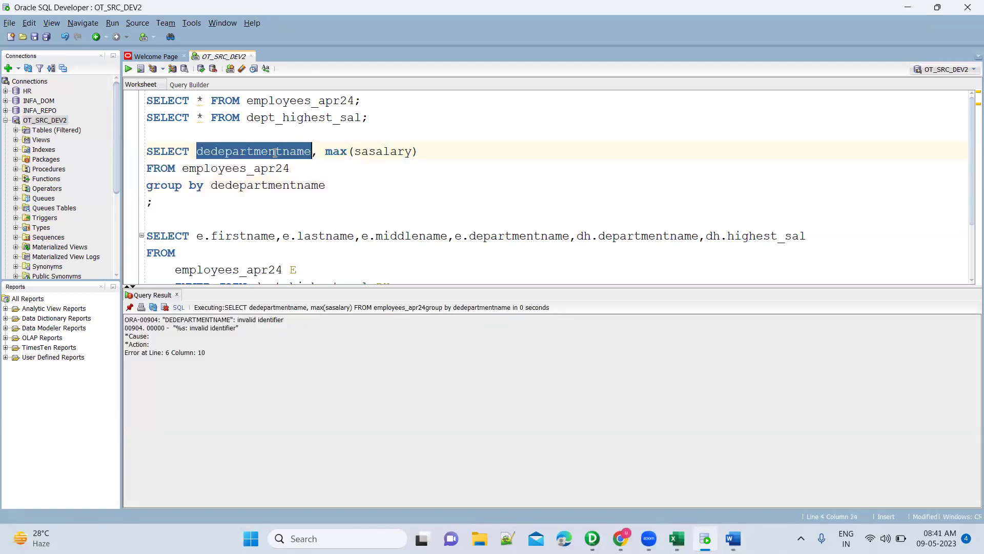
key("Right")
key("ctrl+Return")
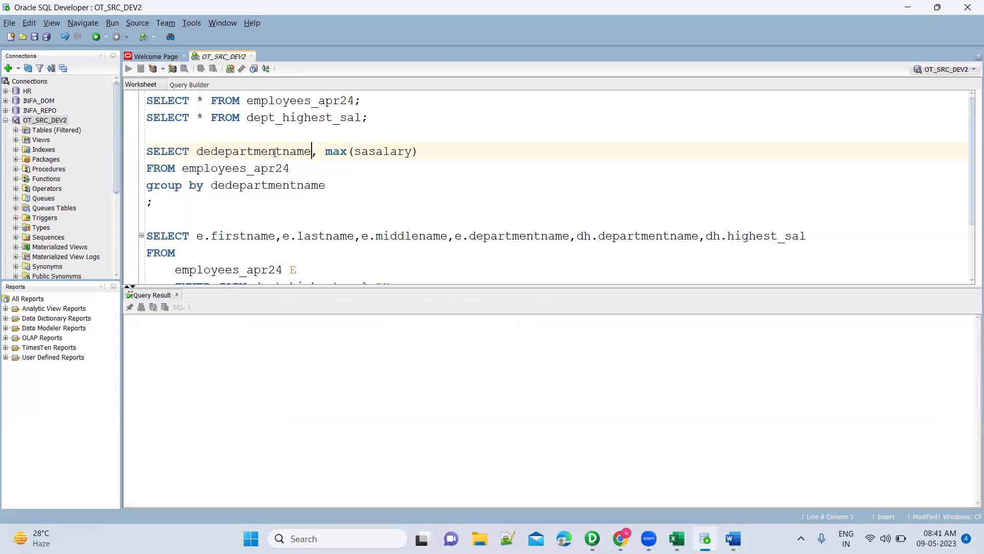
Retype the department column in GROUP BY and SELECT from the suggestion list, then rerun.
double_click(301, 184)
type("depart")
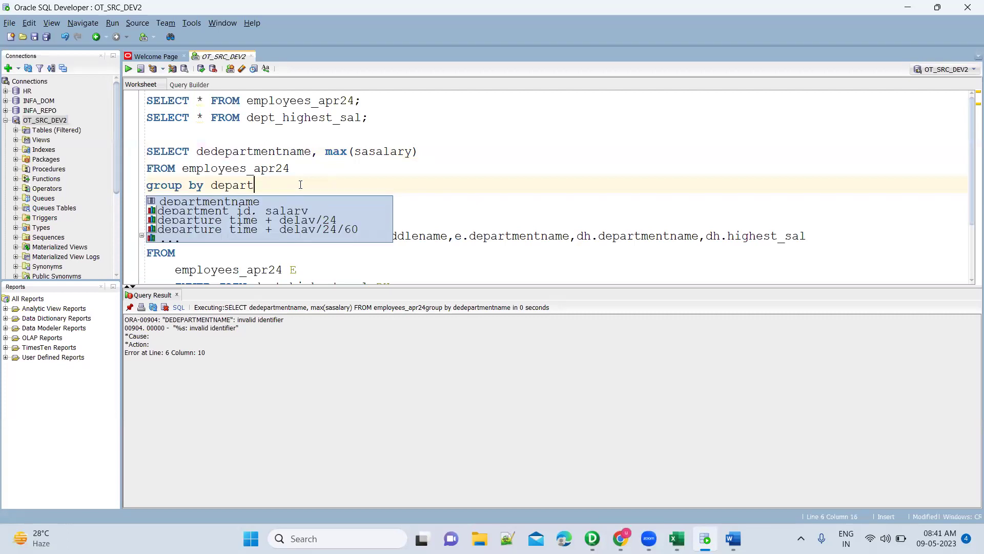
key("Return")
double_click(240, 151)
type("depart")
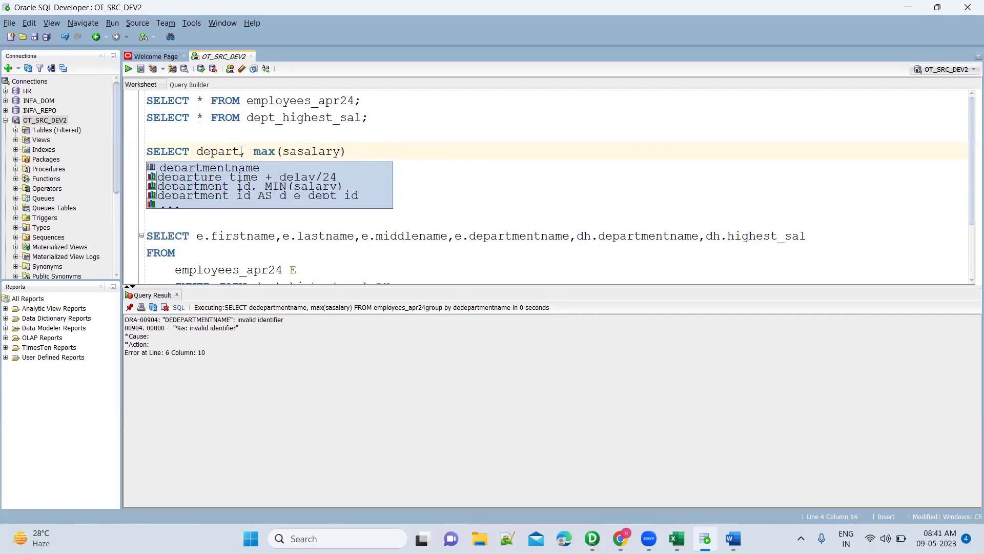
key("Return")
key("ctrl+Return")
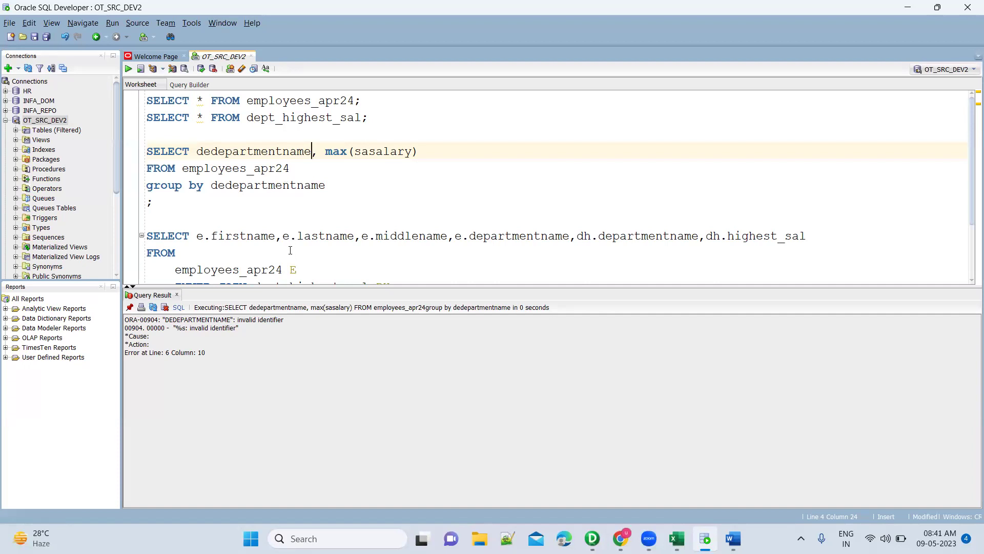
Paste departmentname from the join query over dedepartmentname in SELECT and GROUP BY, then rerun.
double_click(506, 237)
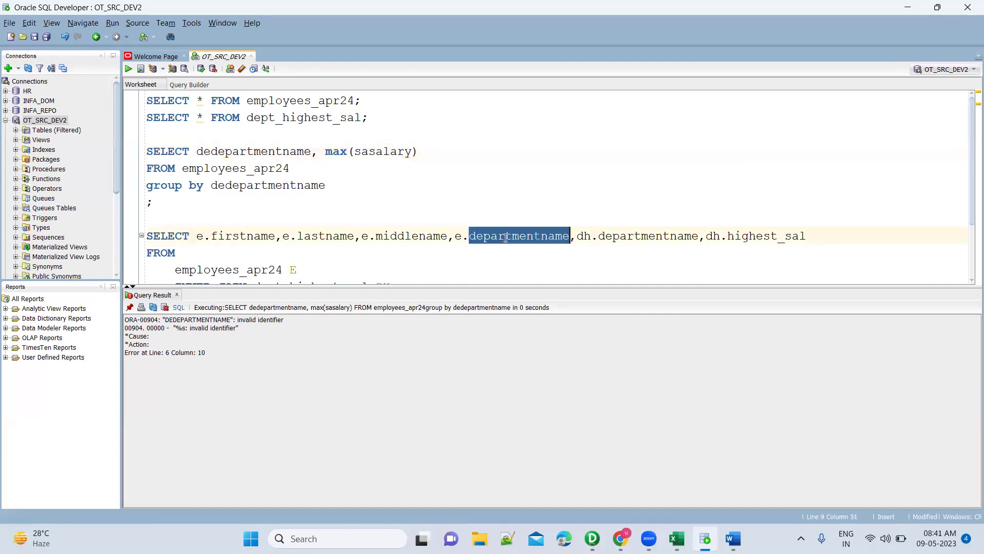
double_click(292, 150)
key("ctrl+v")
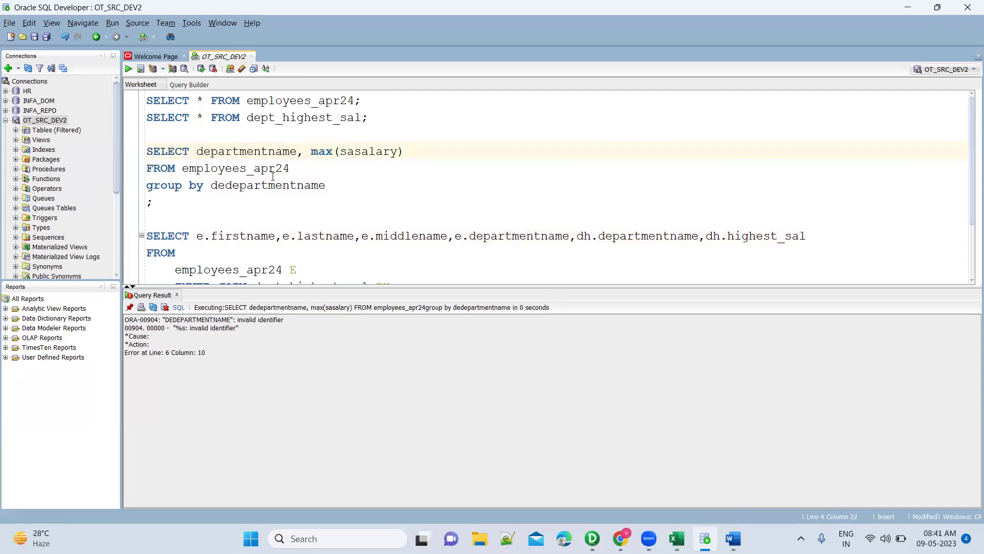
double_click(273, 186)
key("ctrl+v")
key("ctrl+Return")
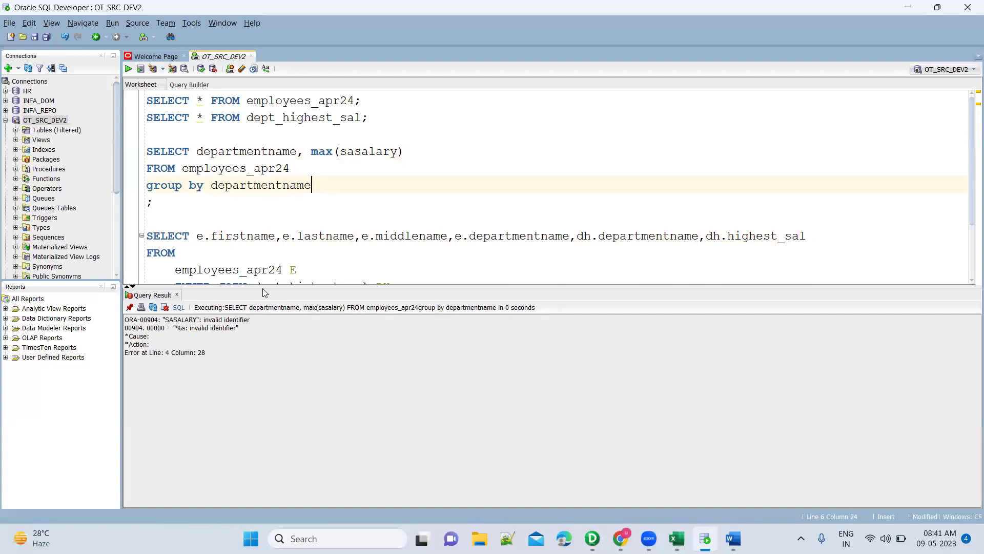
Correct sasalary to salary and run the query to list each department's maximum salary.
left_click(361, 151)
key("BackSpace")
key("BackSpace")
key("ctrl+Return")
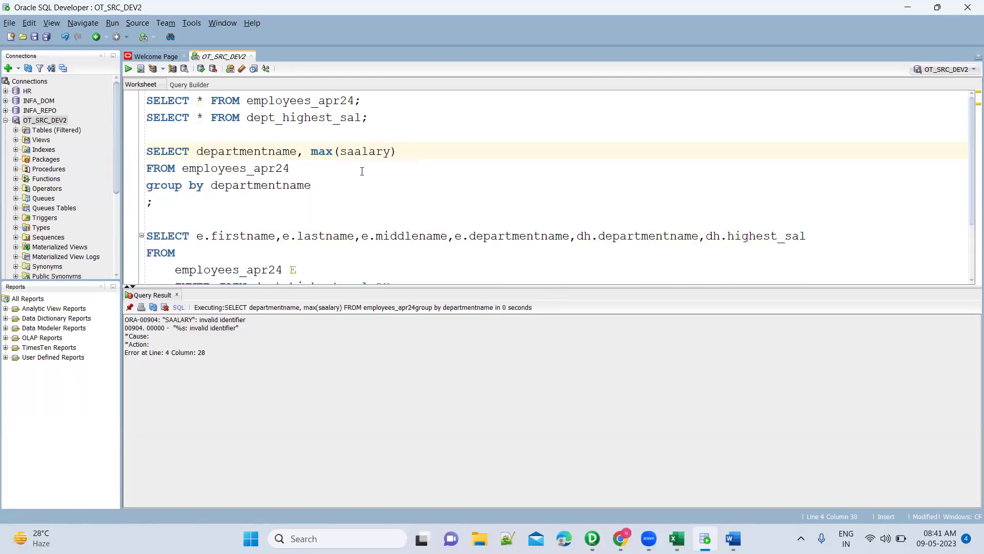
key("BackSpace")
key("ctrl+Return")
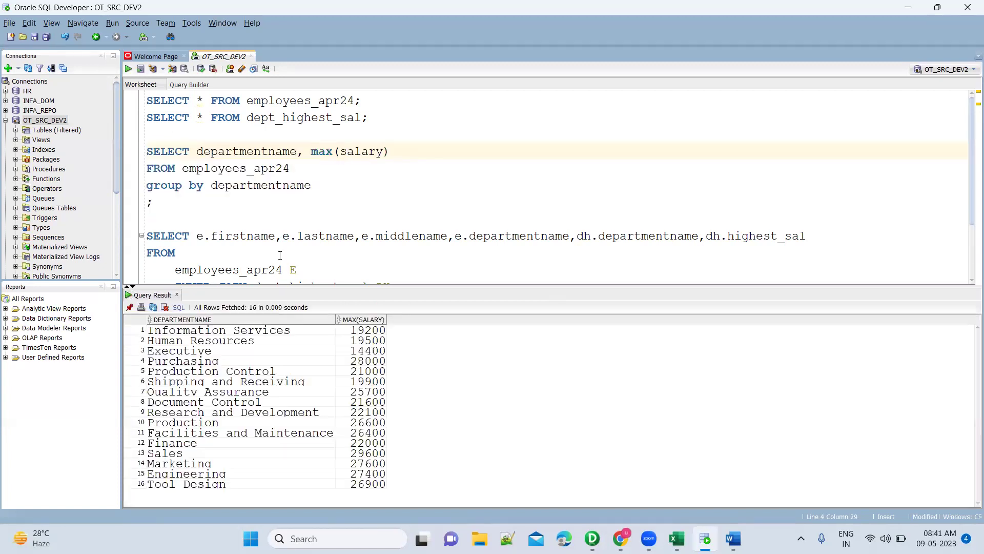
Look over the four shapes in the Word mapping diagram, then return to the SQL worksheet.
left_click(271, 401)
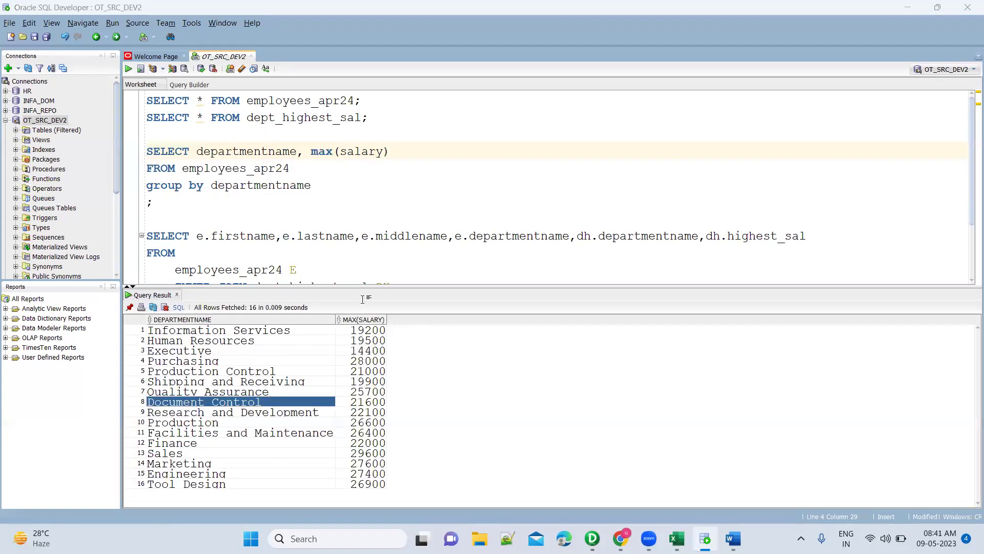
key("alt+Tab")
left_click_drag(242, 200, 432, 325)
left_click(431, 325)
key("alt+Tab")
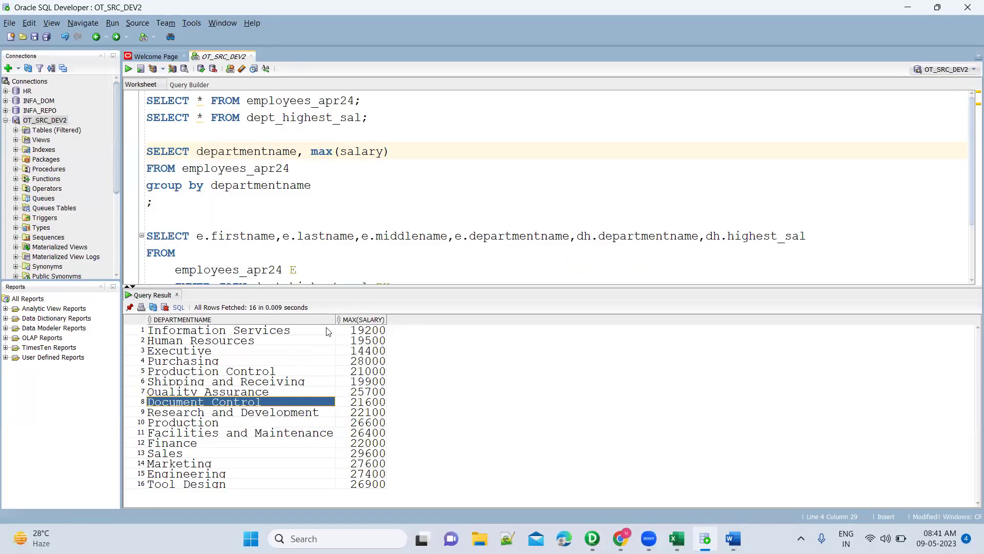
scroll(313, 241, "down", 3)
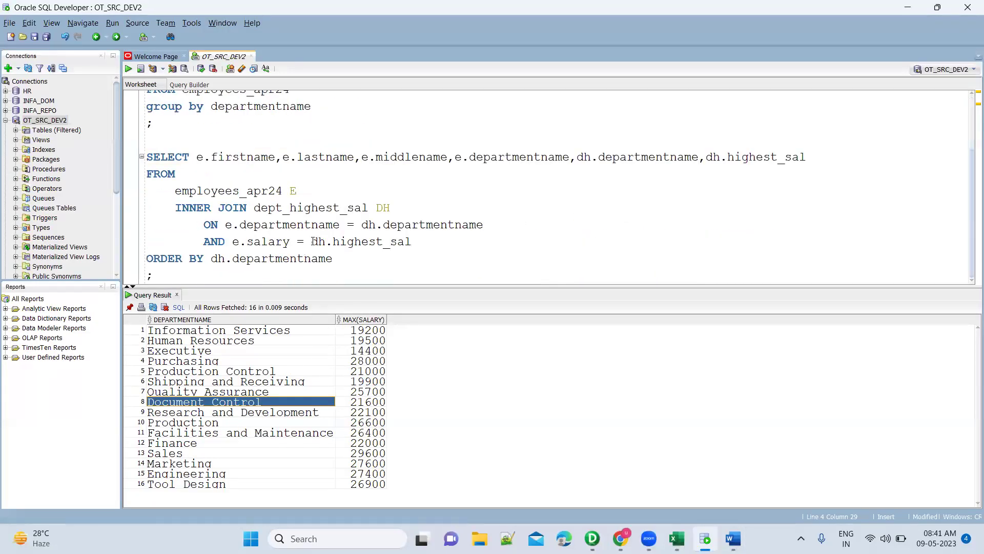
Review the employees_apr24 and dept_highest_sal tables and departmentname column in the join query against the diagram.
double_click(246, 193)
left_click(278, 207)
double_click(278, 208)
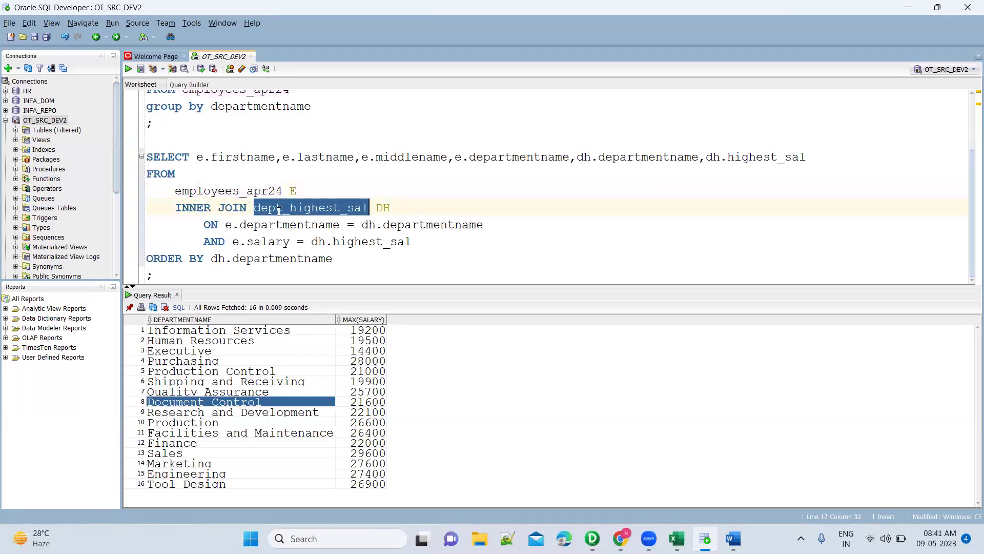
key("alt+Tab")
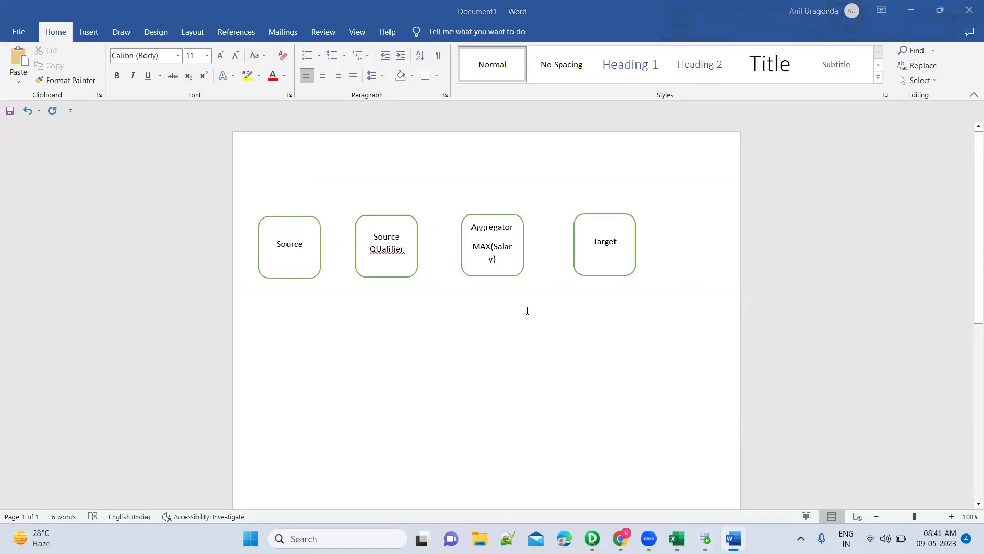
key("alt+Tab")
left_click(297, 109)
double_click(297, 108)
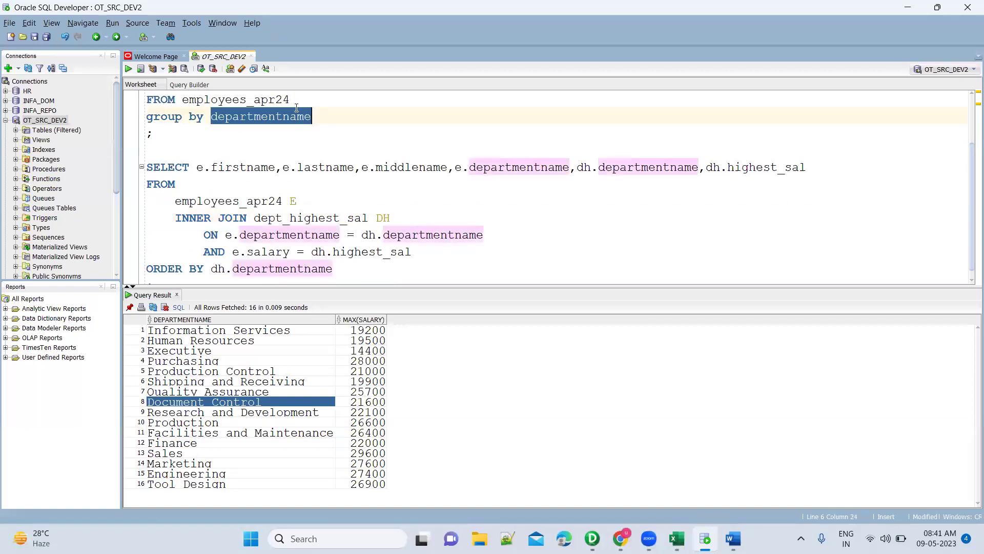
scroll(296, 108, "up", 2)
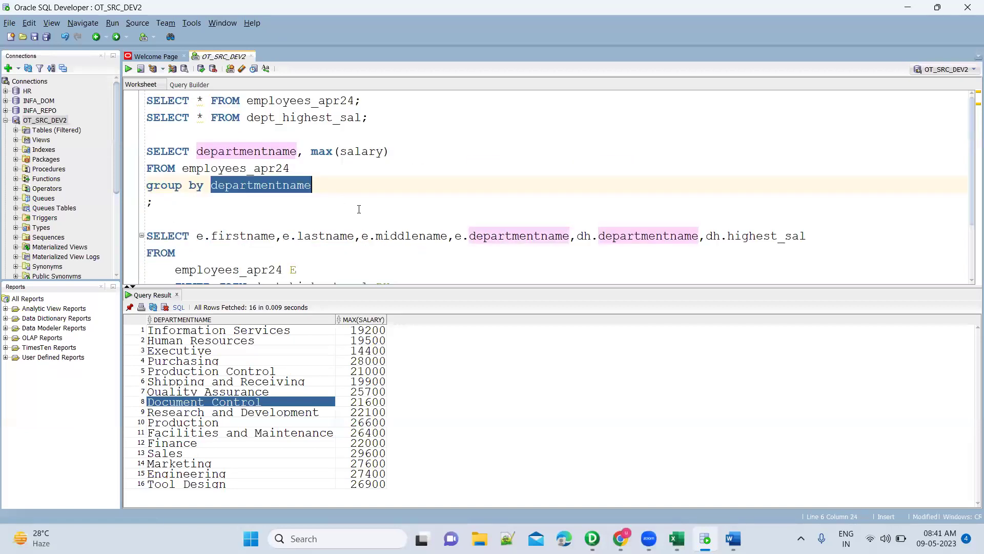
Run SELECT * FROM dept_highest_sal to show sixteen departments' highest salaries.
key("alt+Tab")
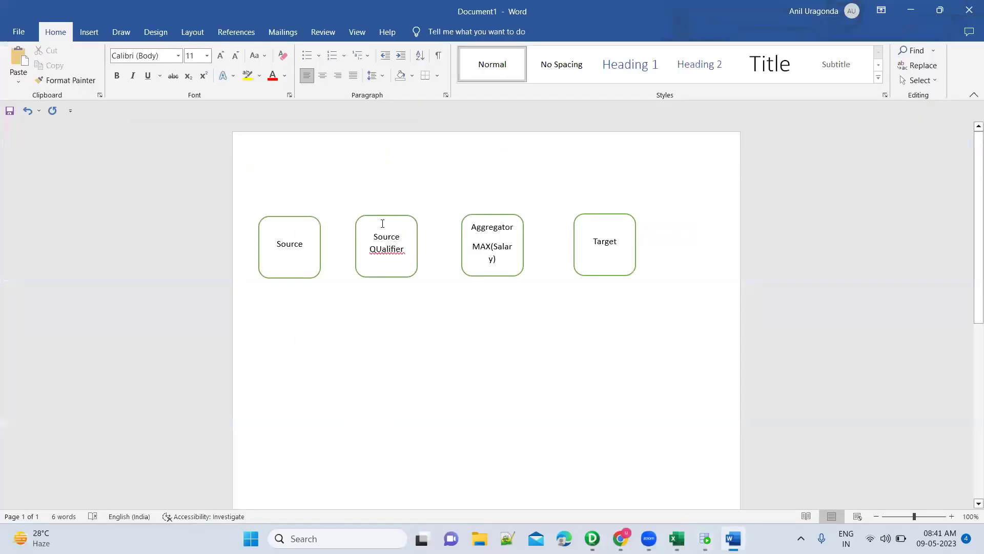
key("alt+Tab")
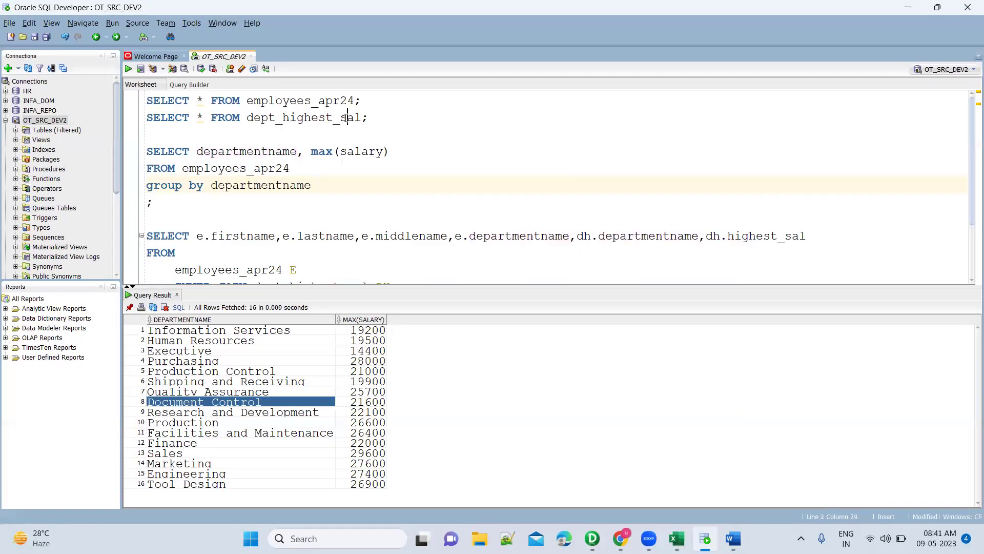
double_click(346, 118)
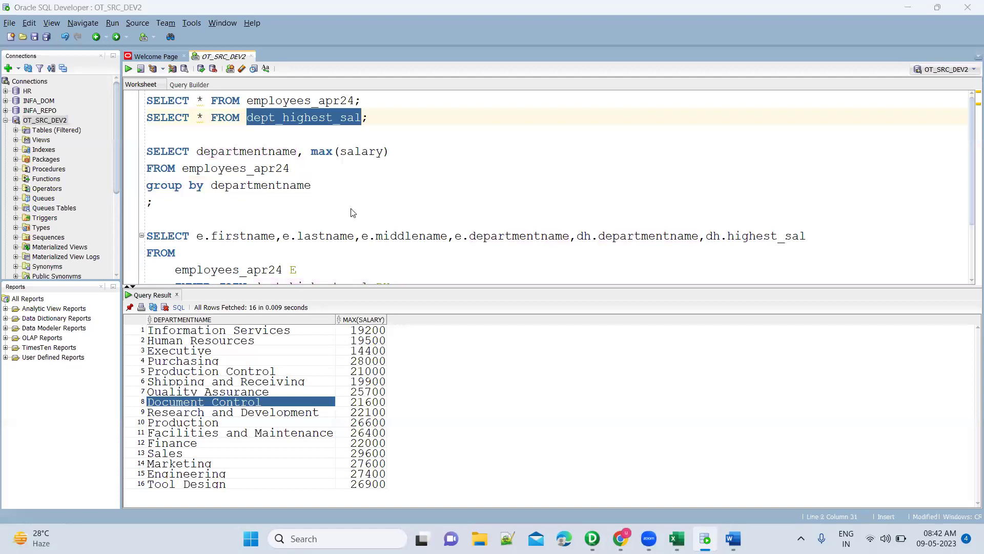
key("alt+Tab")
key("alt+Tab")
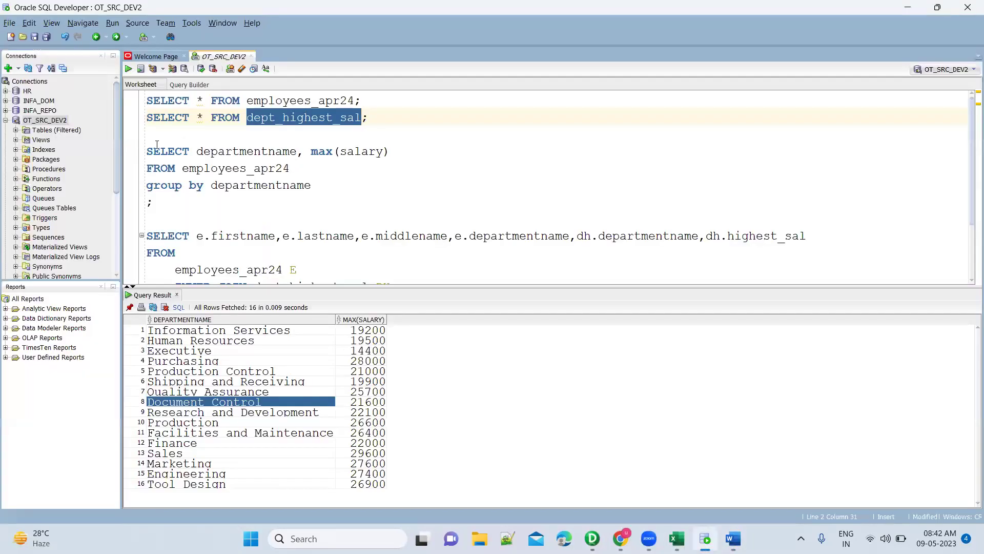
left_click_drag(147, 148, 191, 201)
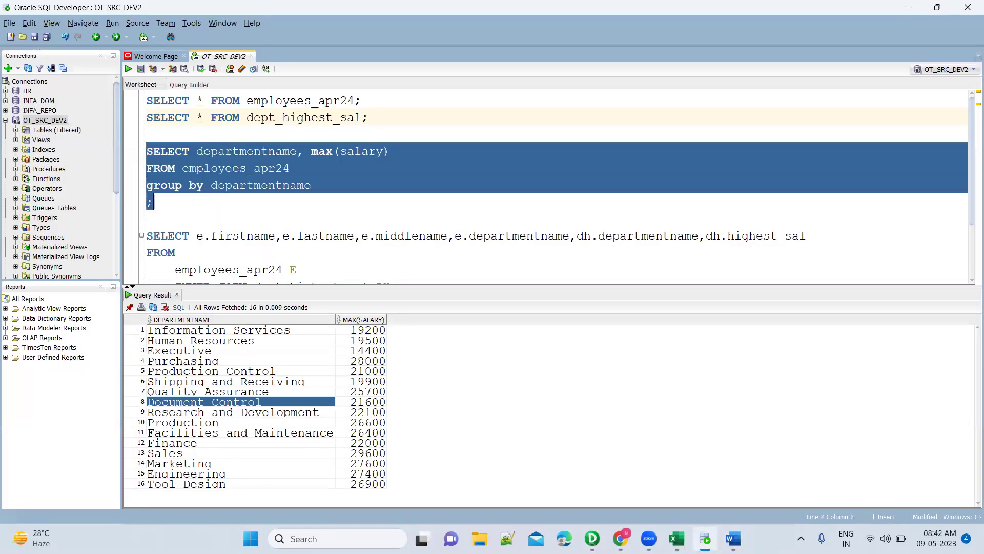
left_click(300, 120)
double_click(300, 119)
key("End")
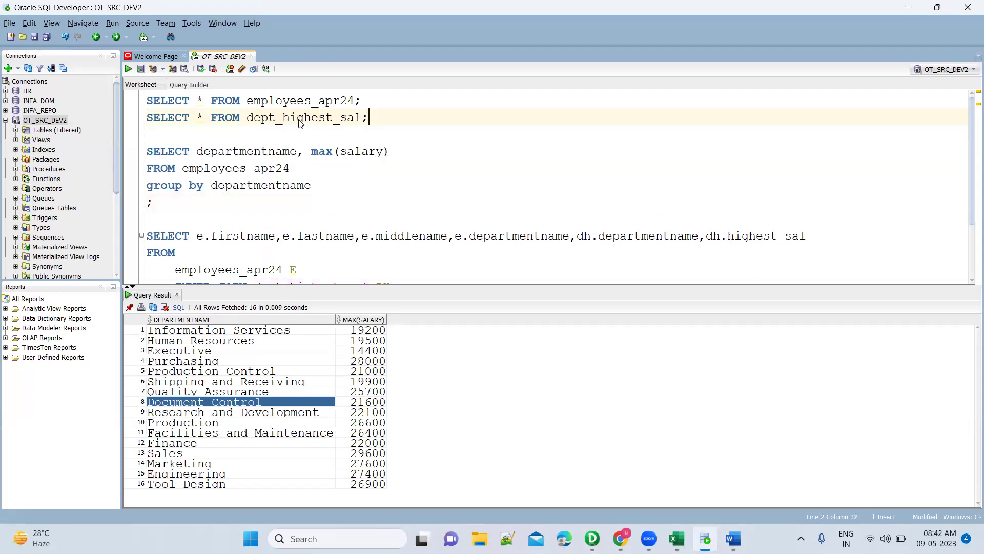
key("ctrl+Return")
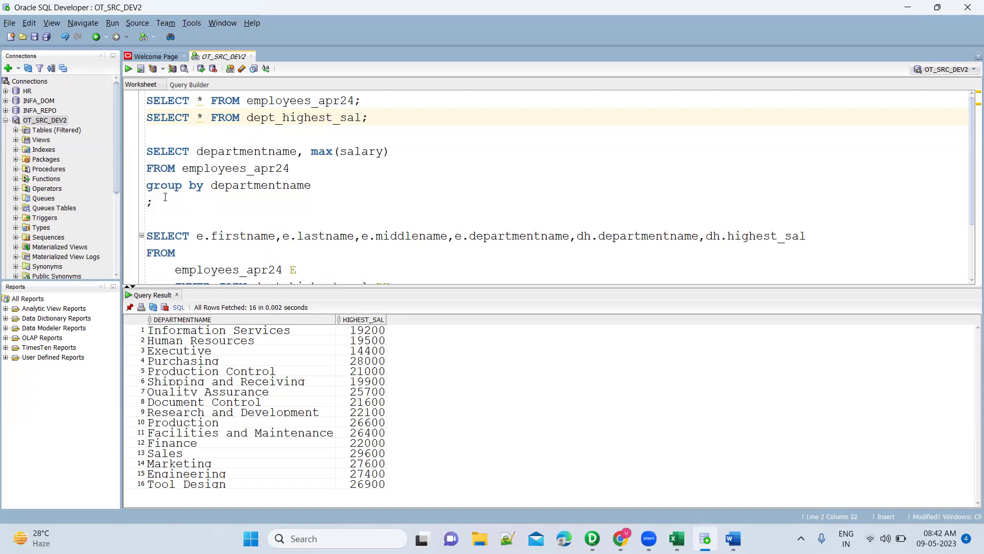
Check the employees_apr24 and dept_highest_sal table names, then lower the results splitter to enlarge the editor.
left_click_drag(166, 201, 148, 150)
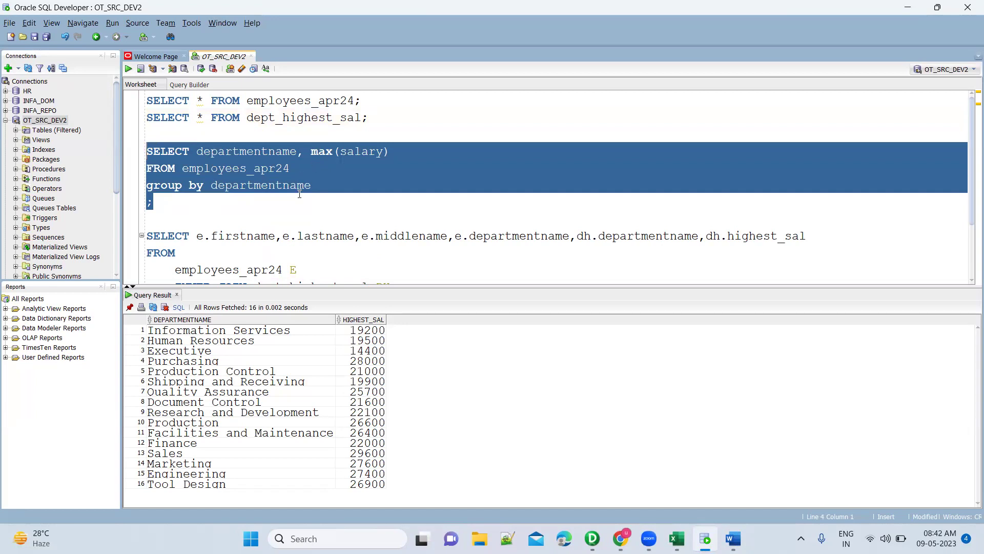
scroll(300, 194, "down", 1)
scroll(300, 194, "up", 1)
double_click(322, 100)
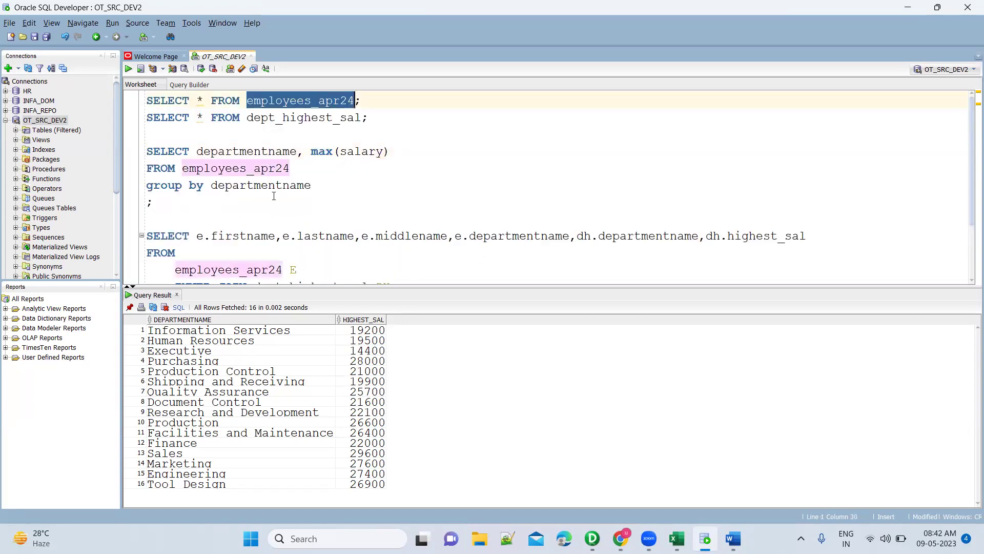
scroll(301, 253, "down", 1)
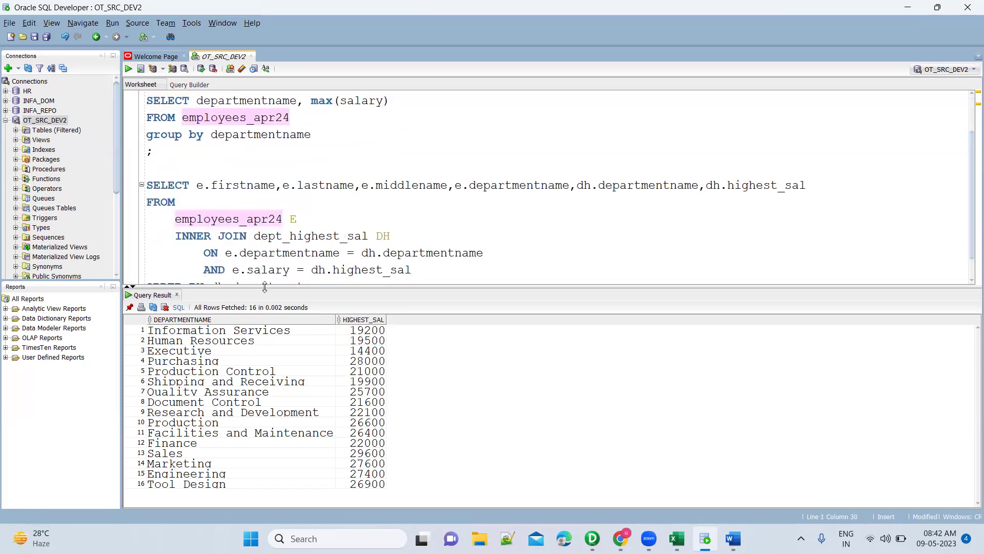
left_click_drag(255, 237, 368, 238)
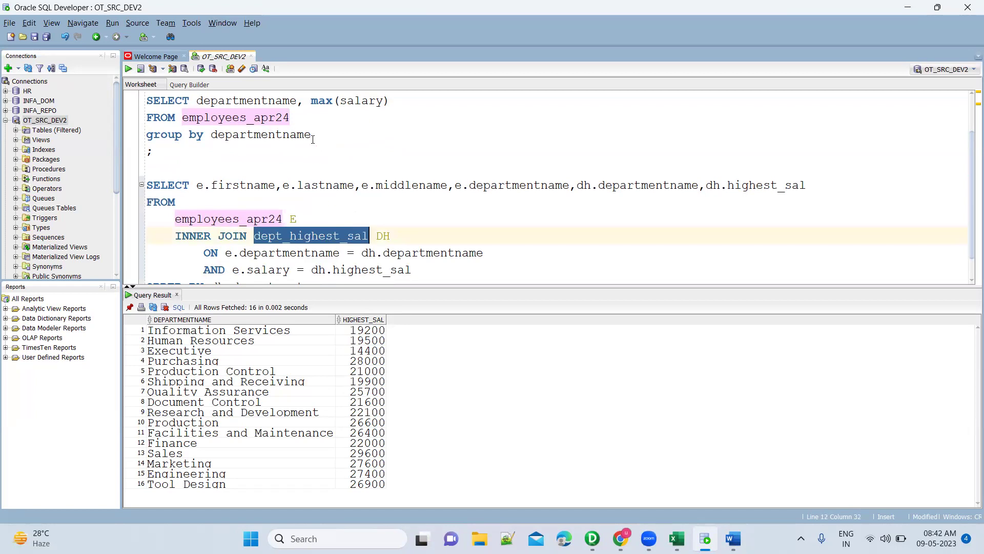
left_click_drag(312, 134, 147, 151)
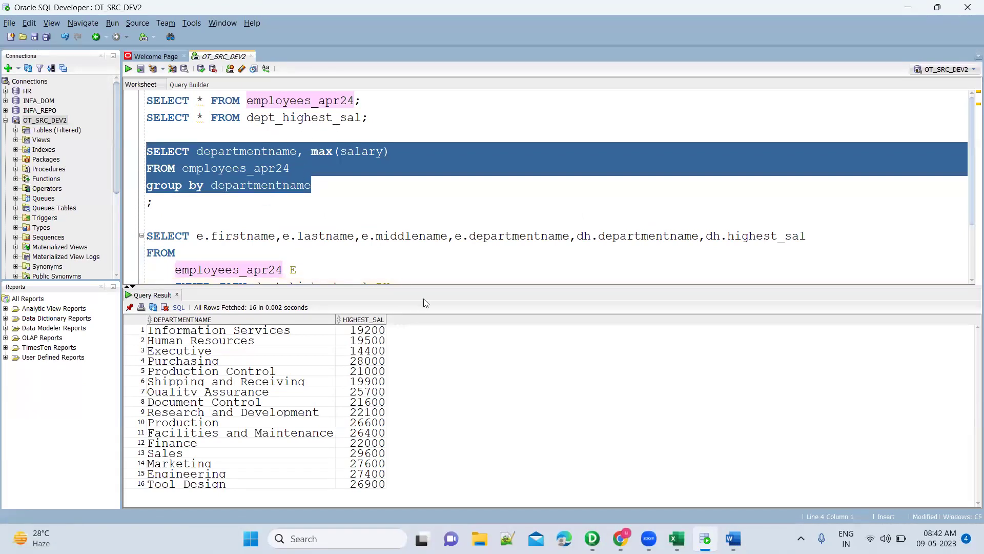
left_click_drag(447, 285, 448, 342)
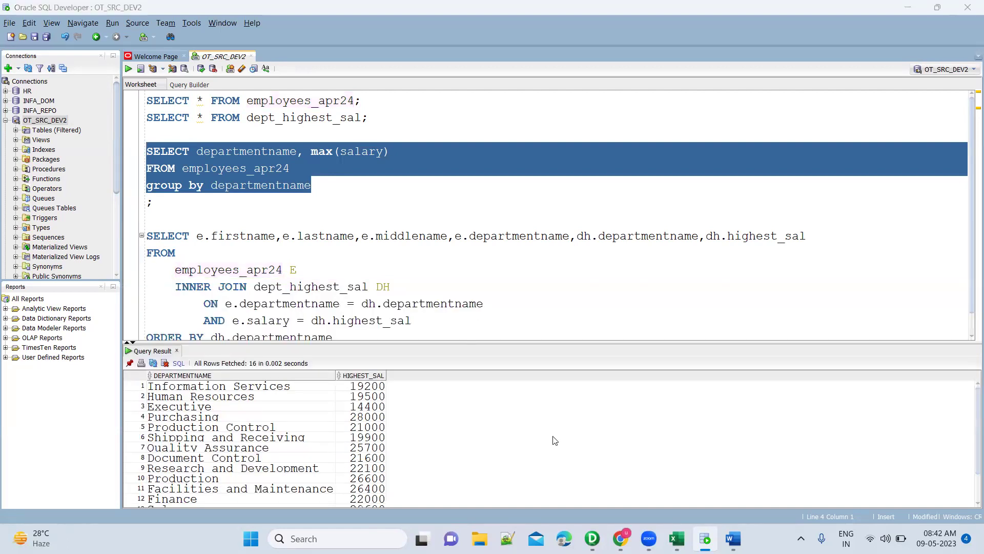
Start a Notepad note with 'Requirement: Identify the employees who are earning highest salary for each department' and a Solution heading.
key("super")
type("note")
key("Return")
type("Requirement:")
key("Return")
type("Id")
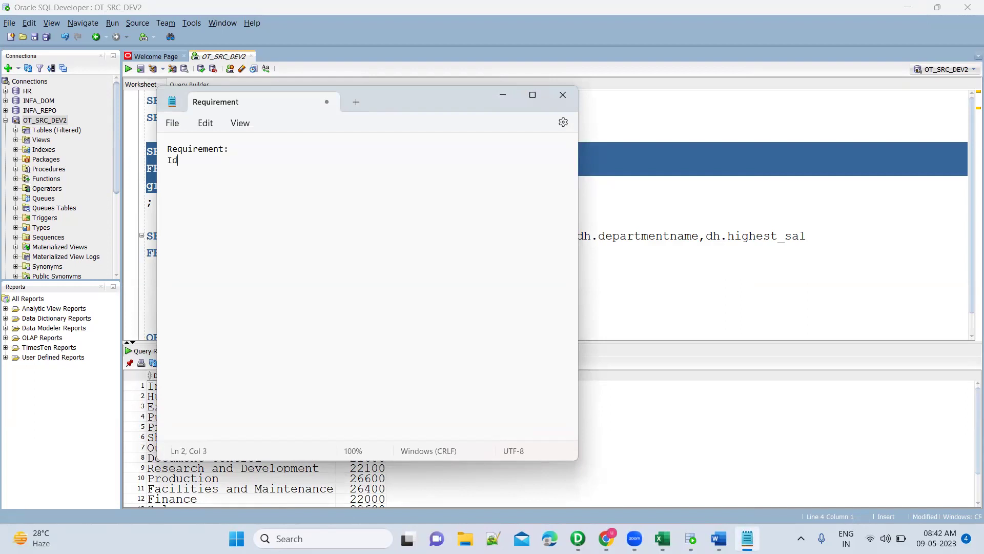
type("entify the employees who are ")
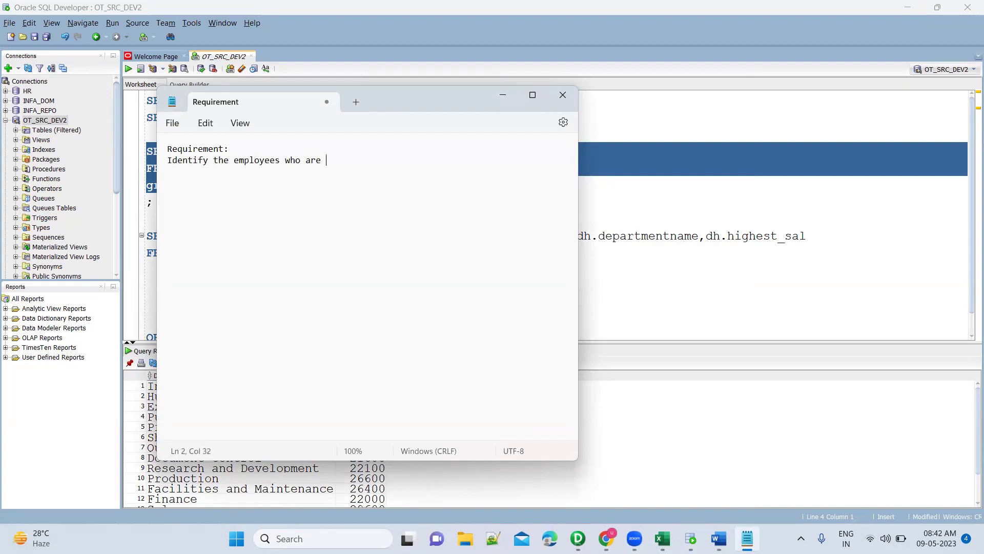
type("earning highest sal")
type("ary for each department")
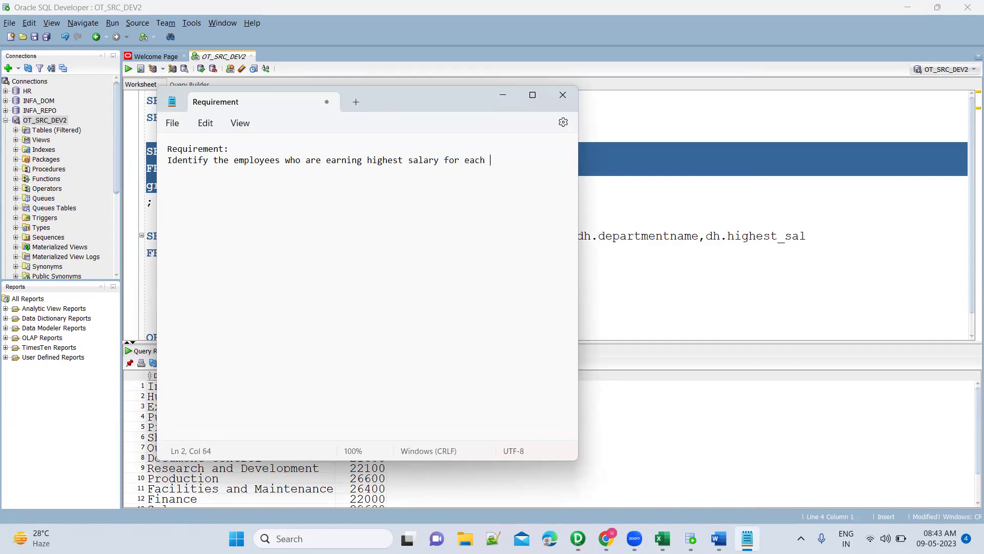
key("Return")
type("Solution:")
key("Return")
Add solution step 'a. Get the highest salary for each department', checking the SQL worksheet.
type("a. Get the high")
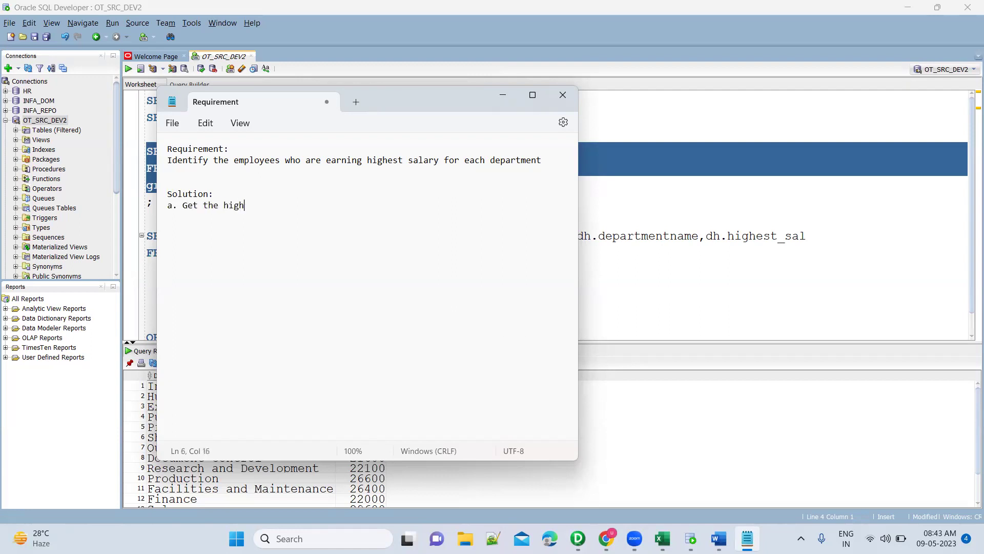
type("est salary for each department")
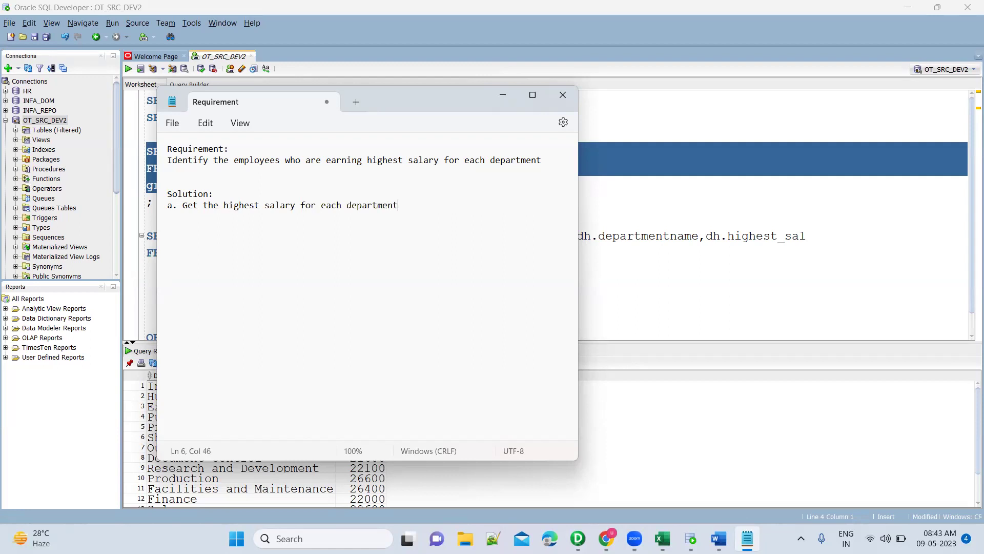
key("alt+Tab")
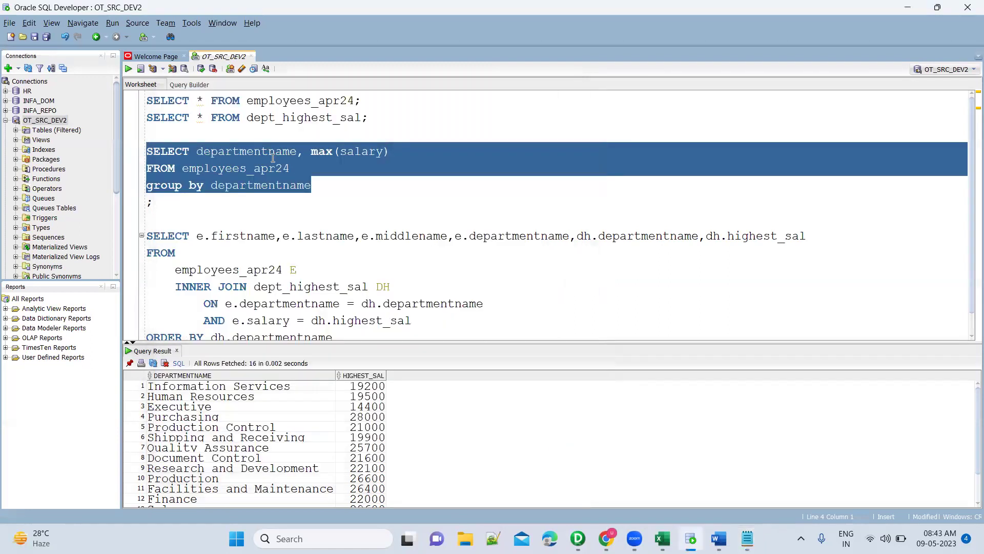
left_click(273, 154)
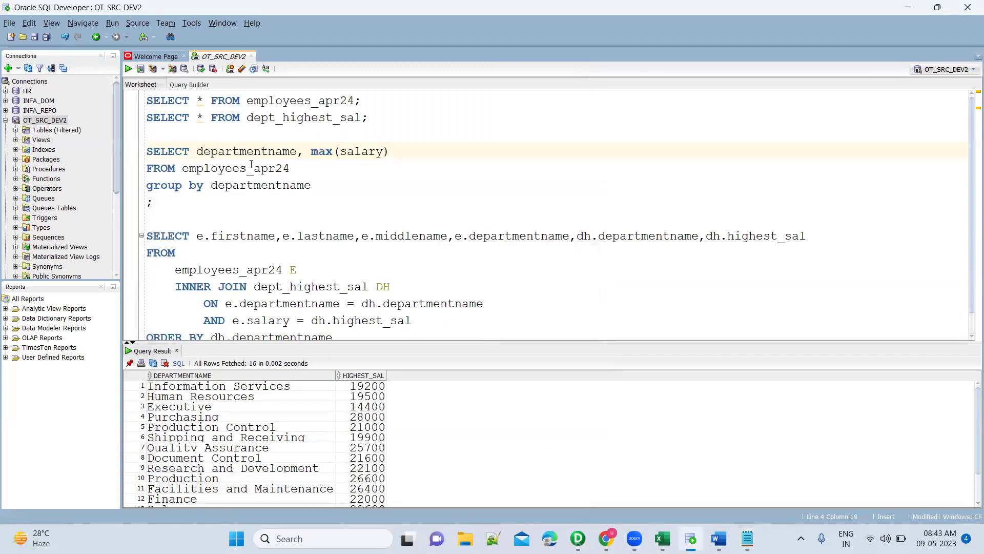
double_click(291, 288)
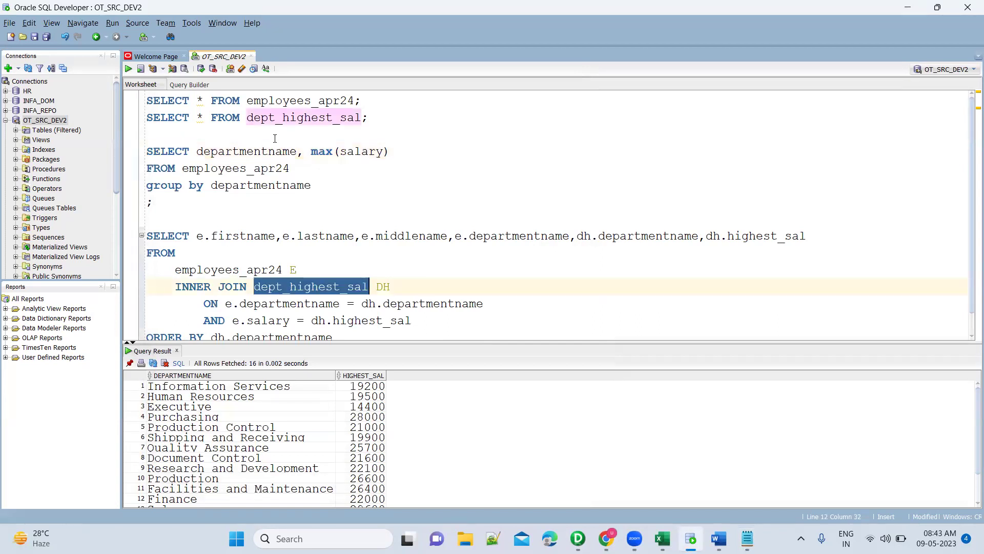
key("alt+Tab")
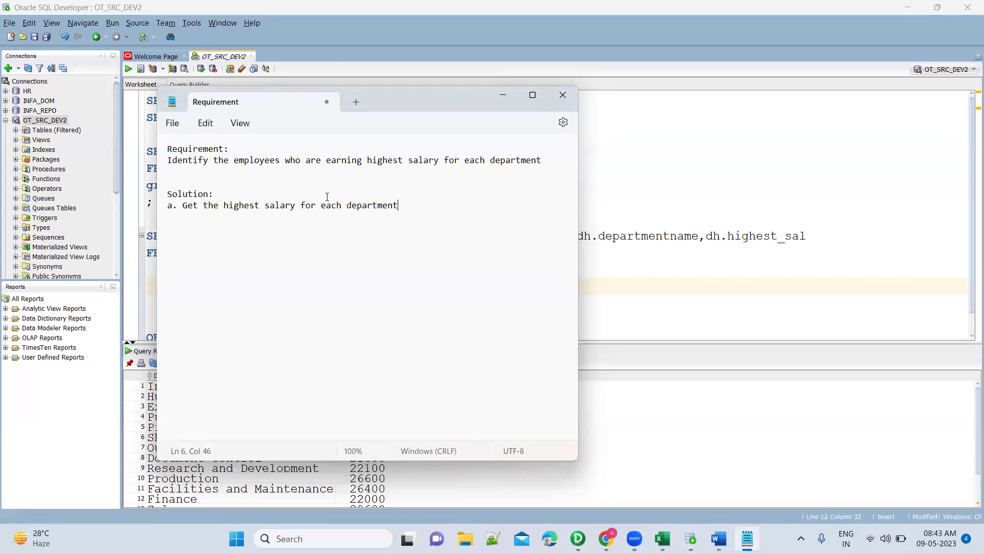
Add steps loading that data into one table and joining it with employees on departmentName and salary.
type("oad that data into one table")
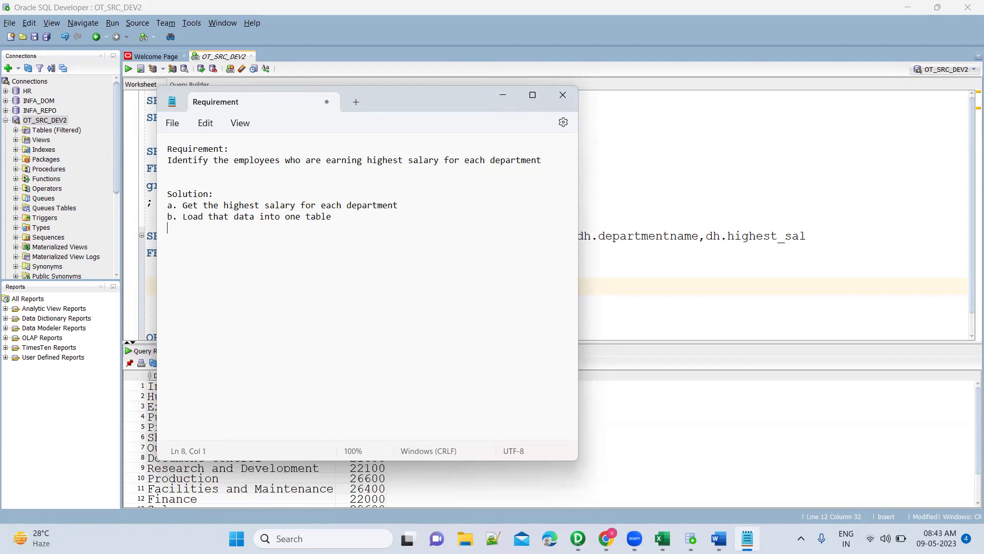
type("Join this new table with emplo")
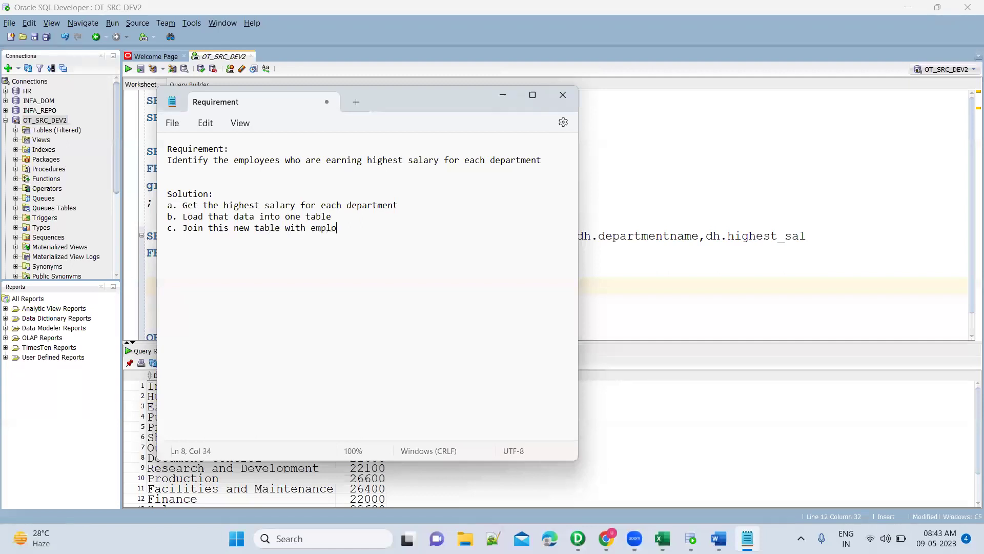
type("yee table based on departmentName and")
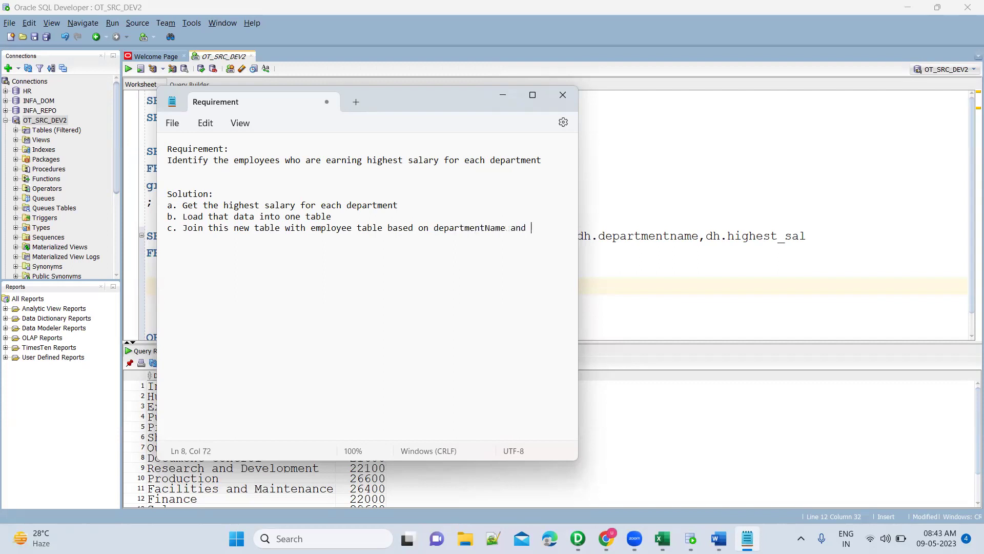
type(" sala")
type("d. This query")
type(" ll give ")
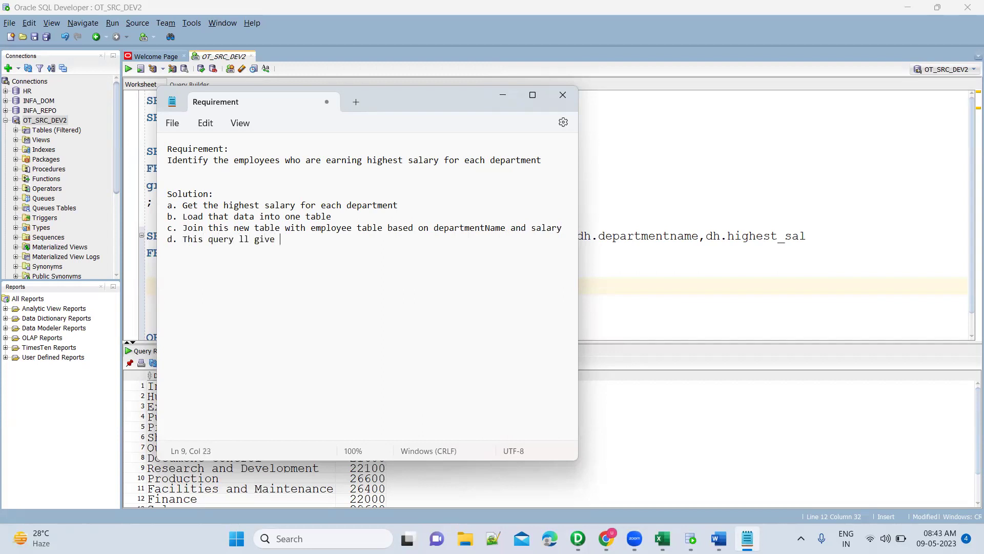
type("the datem")
key("BackSpace")
key("BackSpace")
key("BackSpace")
key("BackSpace")
key("BackSpace")
key("BackSpace")
key("BackSpace")
type("employees information ")
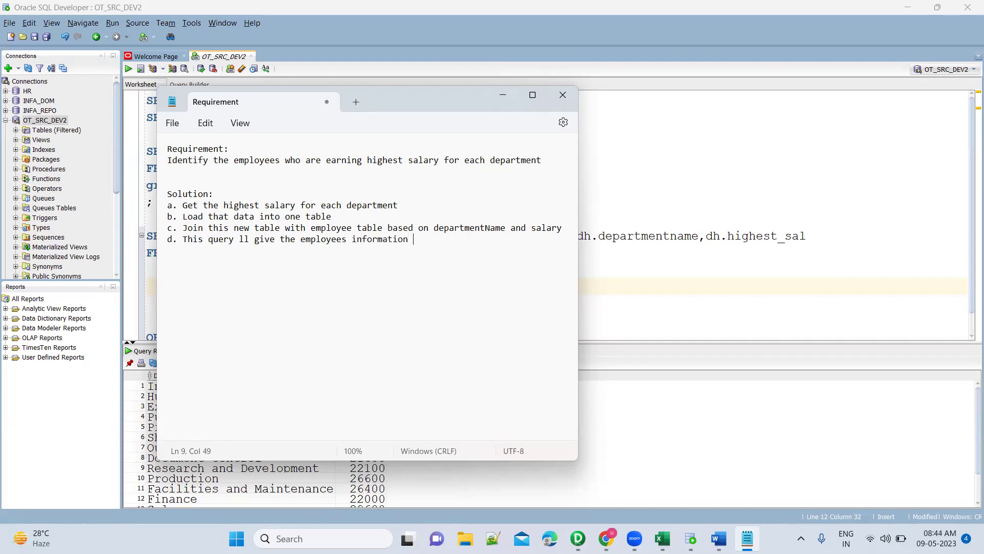
type("who are earning highest sala")
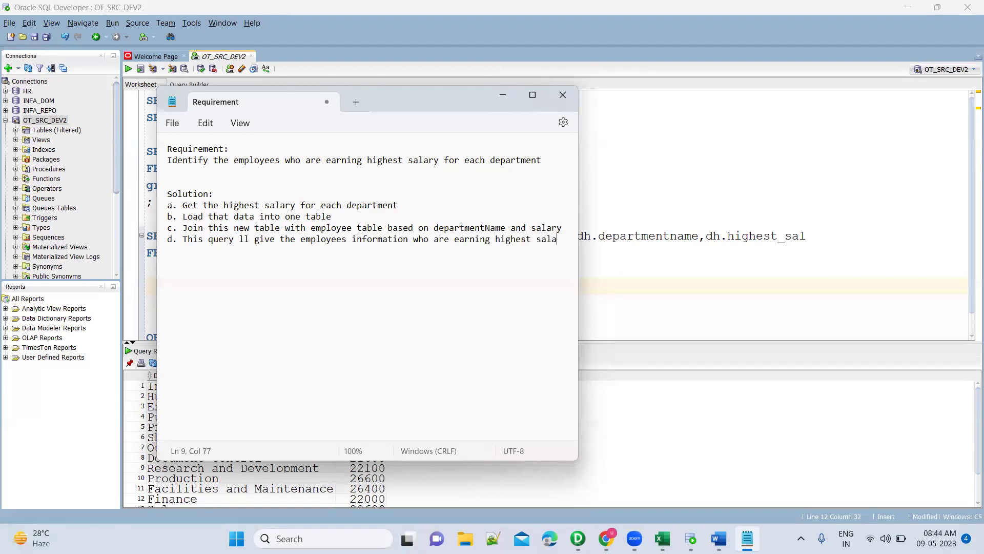
type("ty in that department")
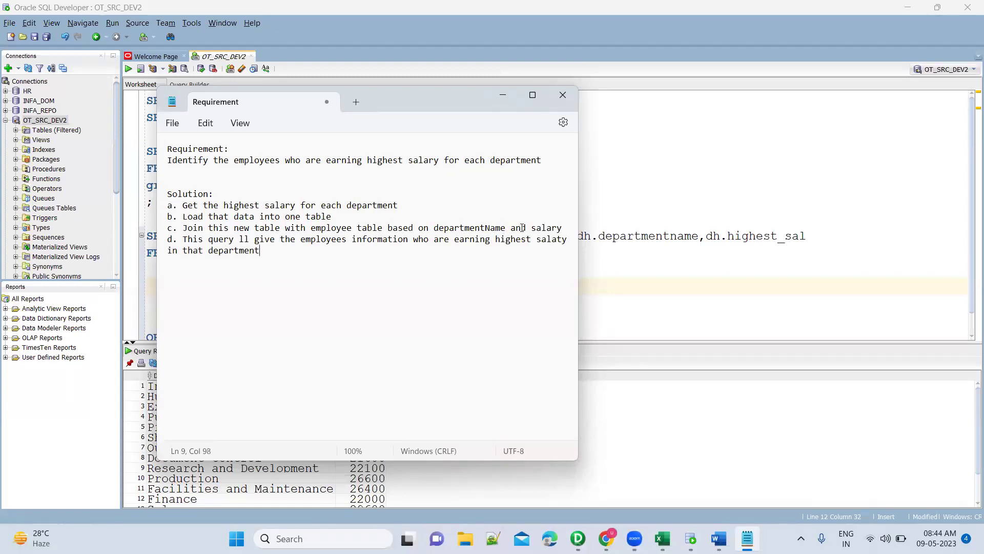
key("BackSpace")
type("r")
Add an Informatica section with 'a. Mapping to identify the max salary for each department'.
key("Return")
key("Return")
key("Return")
type("Inforamtiuca;")
key("Return")
type("a. Mapping to load")
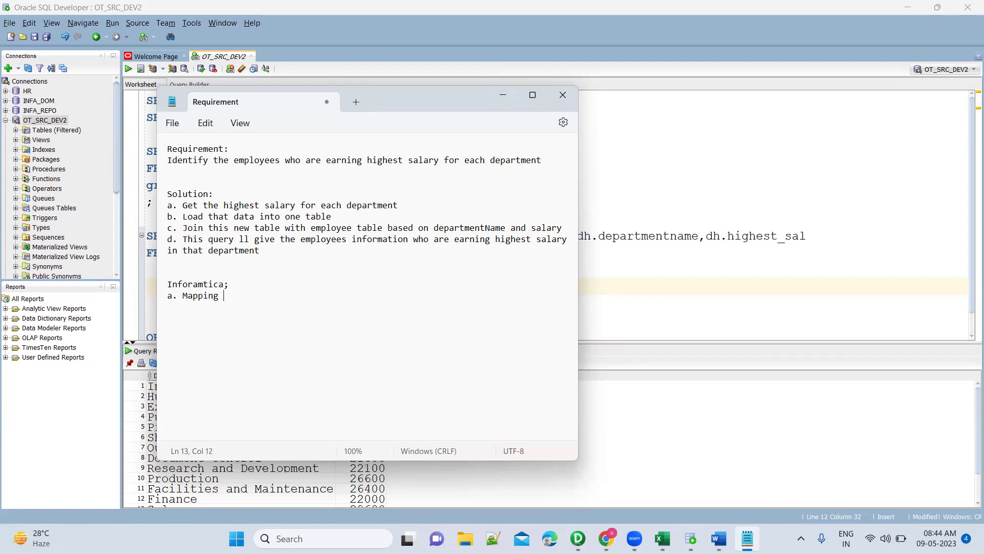
key("BackSpace")
key("BackSpace")
key("BackSpace")
key("BackSpace")
type("iden tify")
key("BackSpace")
key("BackSpace")
type("fy the max sala")
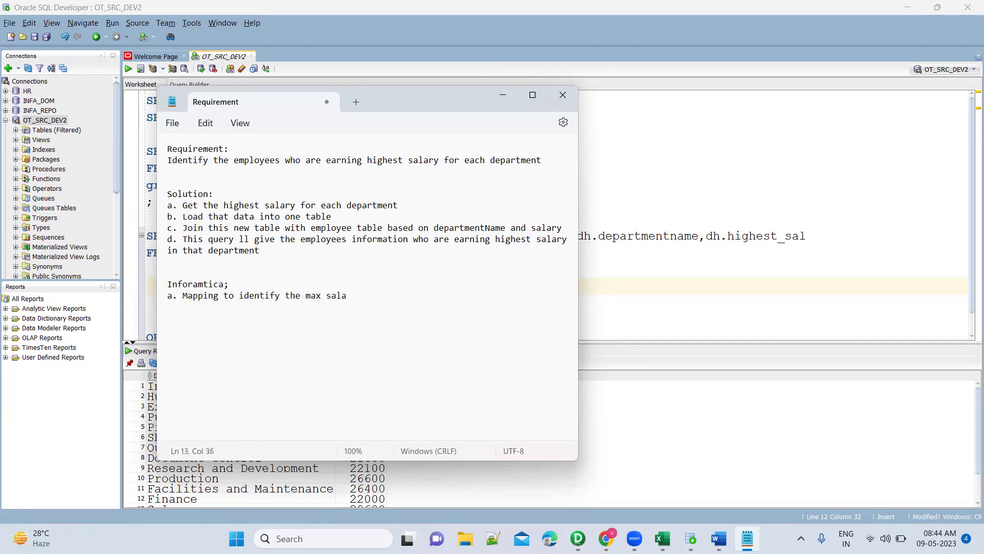
type("ry for each departmen")
key("alt+Tab")
key("alt+Tab")
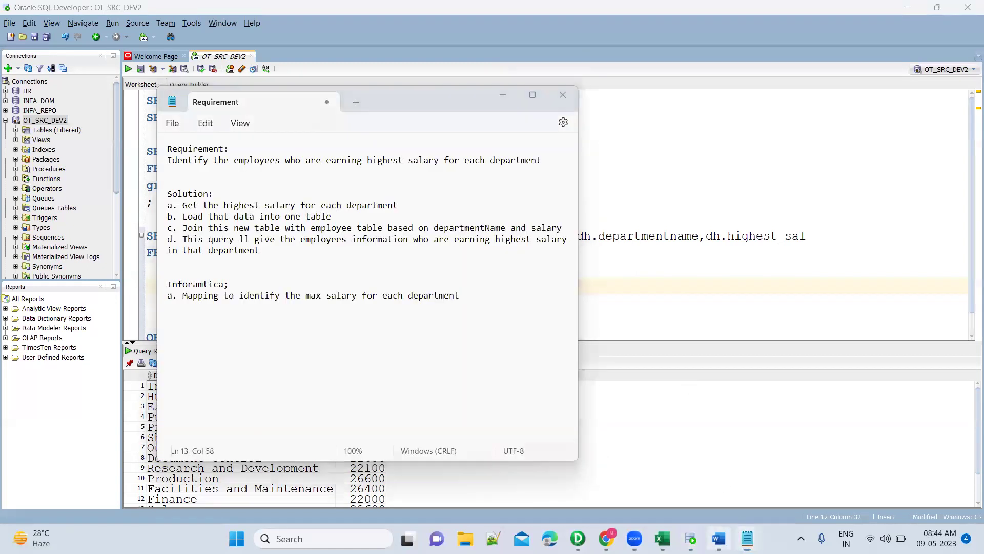
key("alt+Tab")
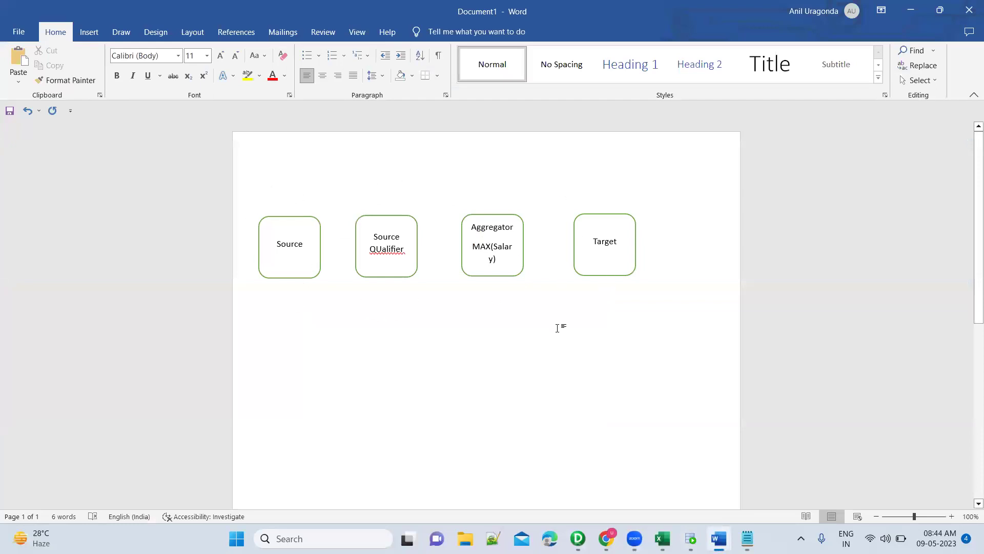
Label step a '(Mapping1)' and add step b joining the step-a table with the employee table.
left_click(691, 538)
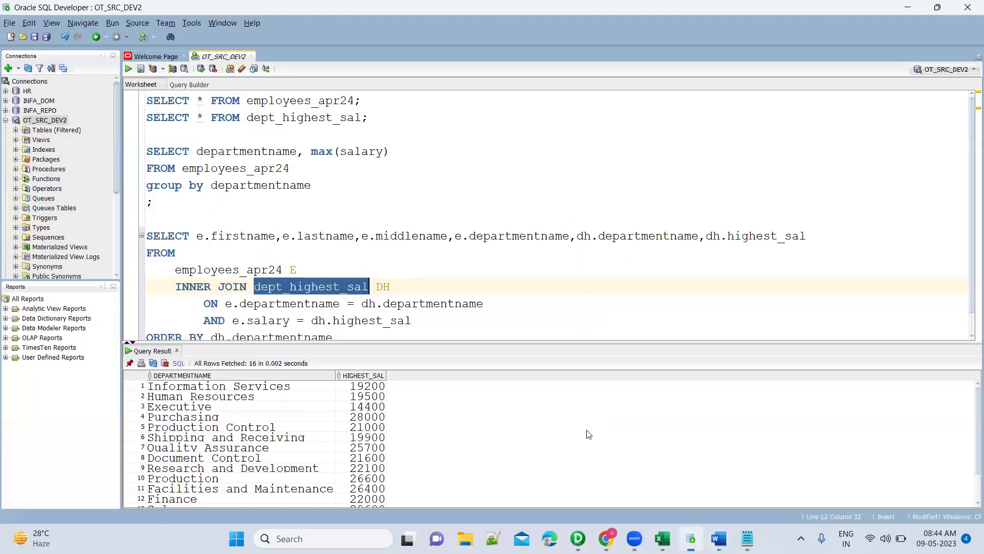
double_click(334, 118)
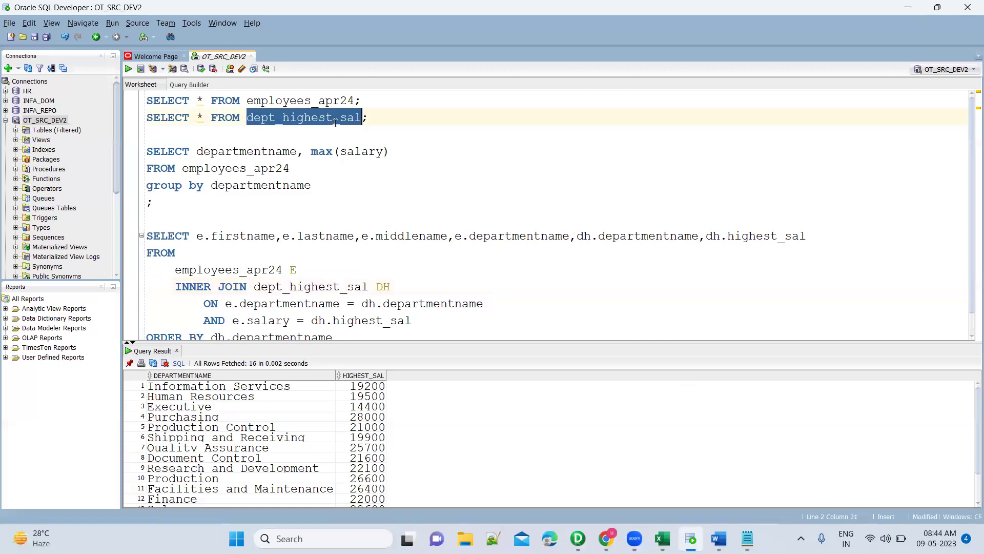
key("alt+Tab")
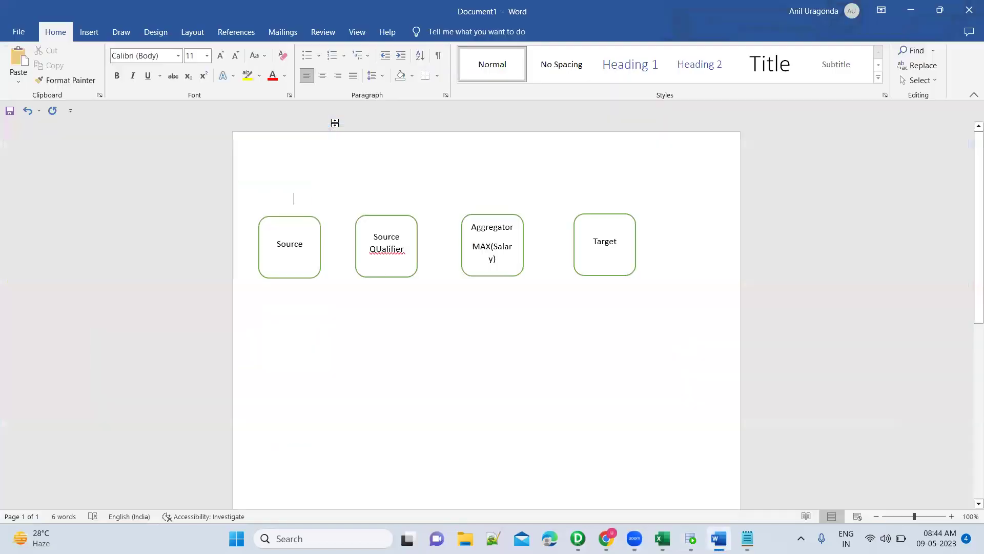
key("alt+Tab")
key("alt+Tab")
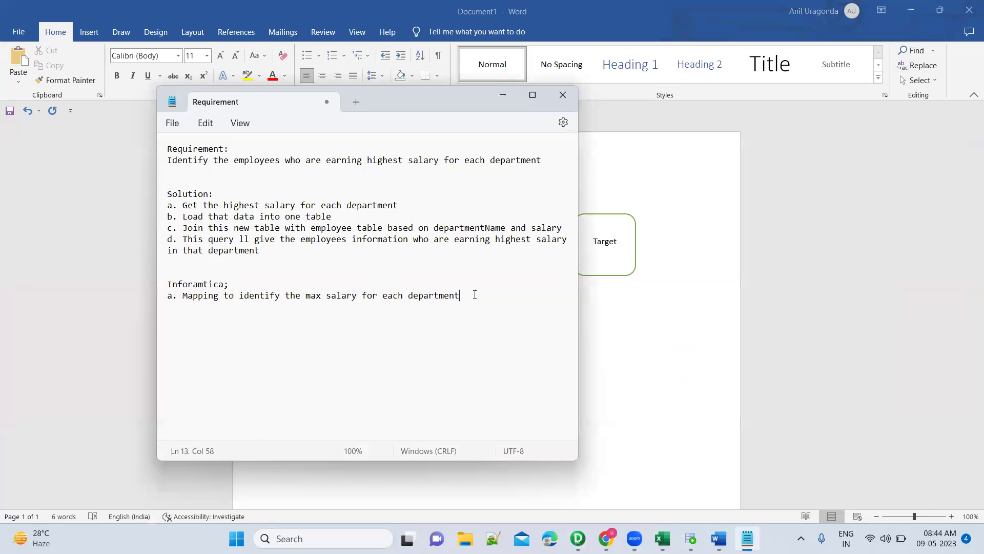
type("(Mapping1)")
key("Return")
type("b. Jin the")
key("BackSpace")
key("BackSpace")
key("BackSpace")
key("BackSpace")
key("BackSpace")
key("BackSpace")
type("oin the table created in")
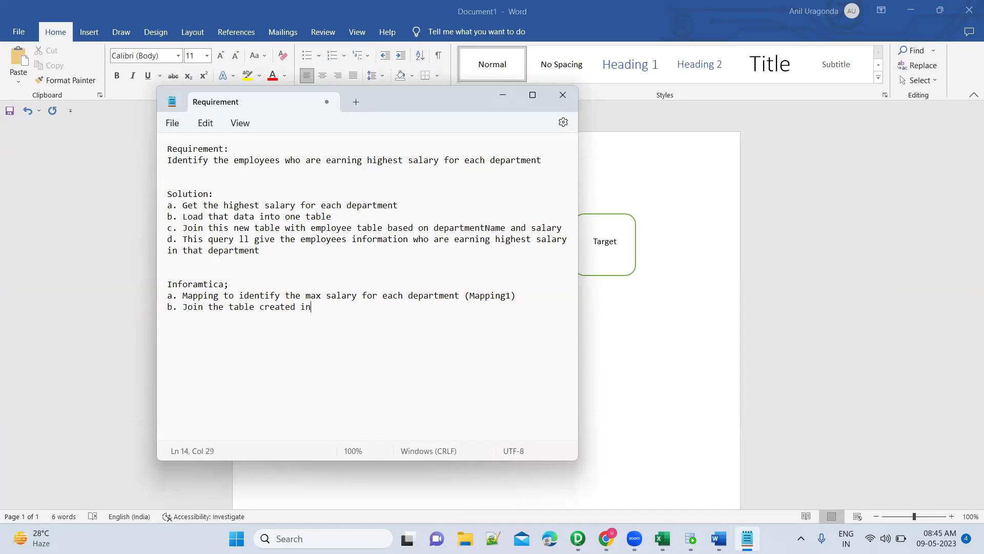
type(" Step")
type("#1")
type(" with ")
type("employee table")
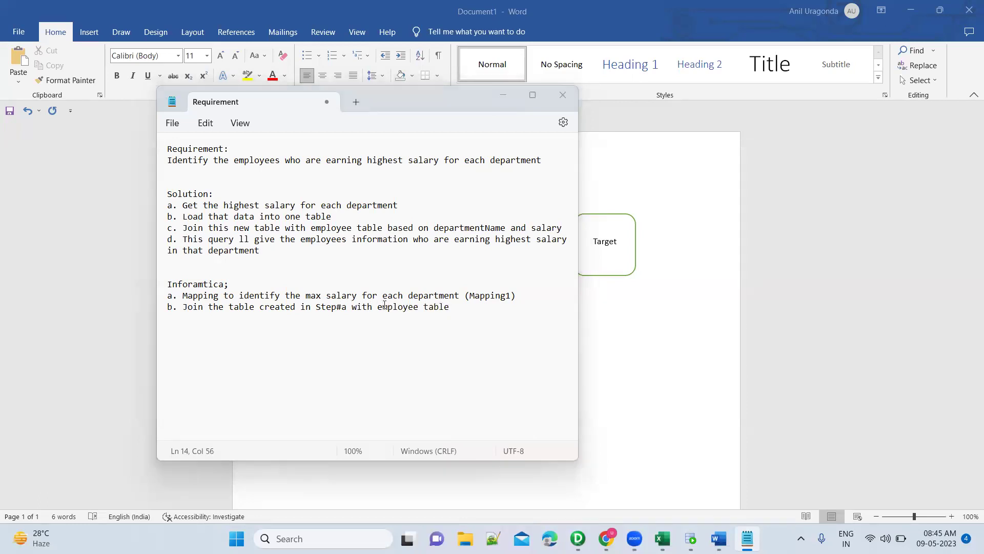
key("alt+Tab")
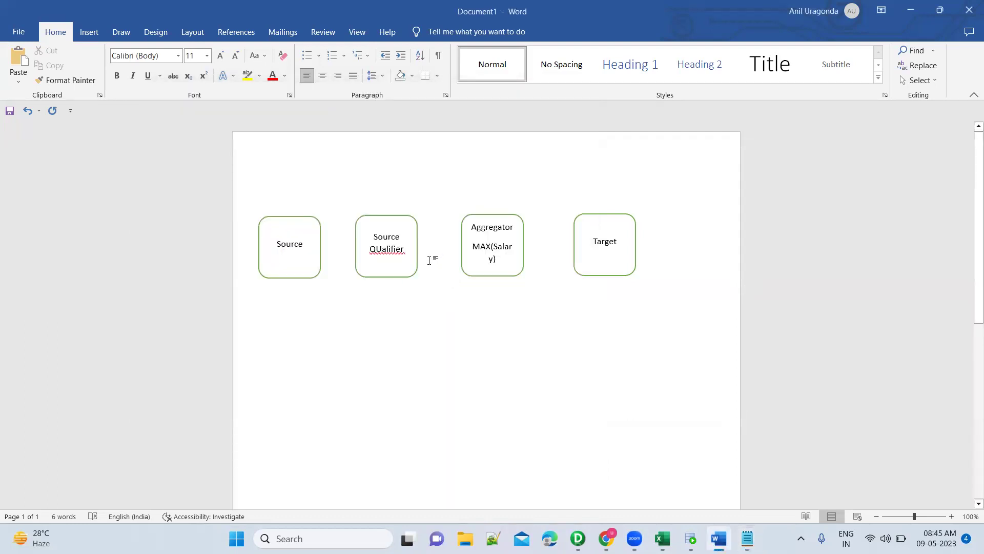
Copy the Source box and place the copy in a second row below.
left_click(305, 218)
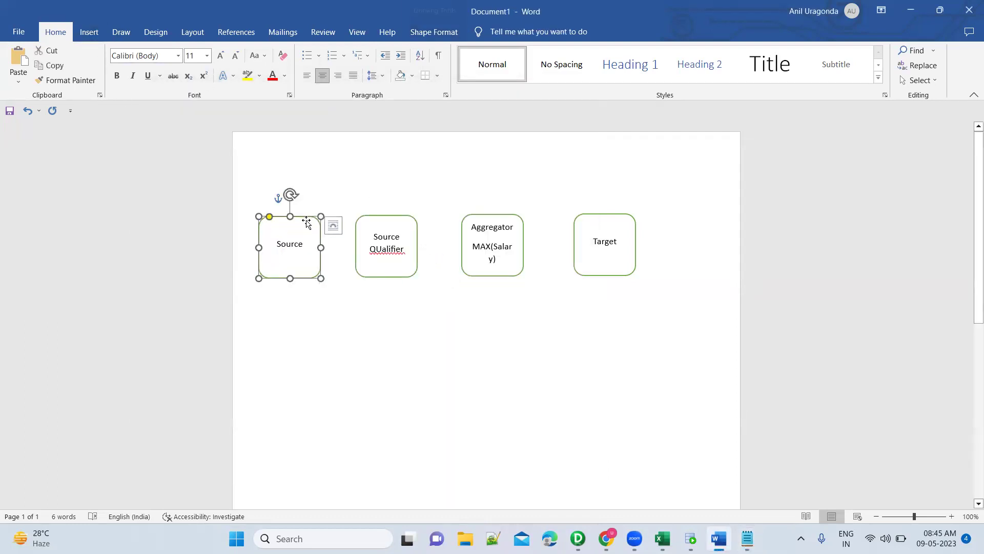
key("ctrl+c")
left_click(318, 334)
key("ctrl+v")
left_click_drag(327, 225, 304, 381)
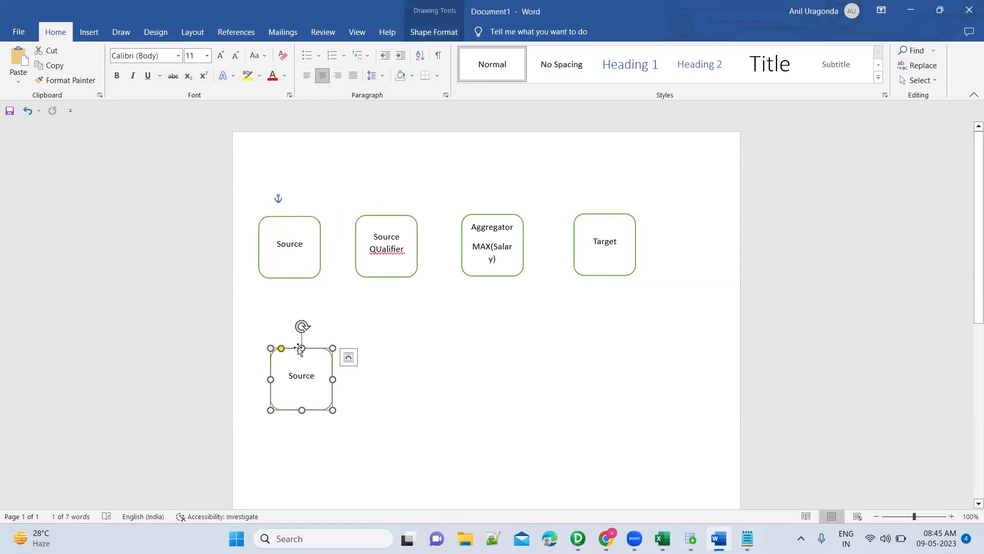
Rename the top Source box to Employee and the Target box to Dept_highestSalary.
left_click(286, 248)
double_click(286, 249)
type("Employee")
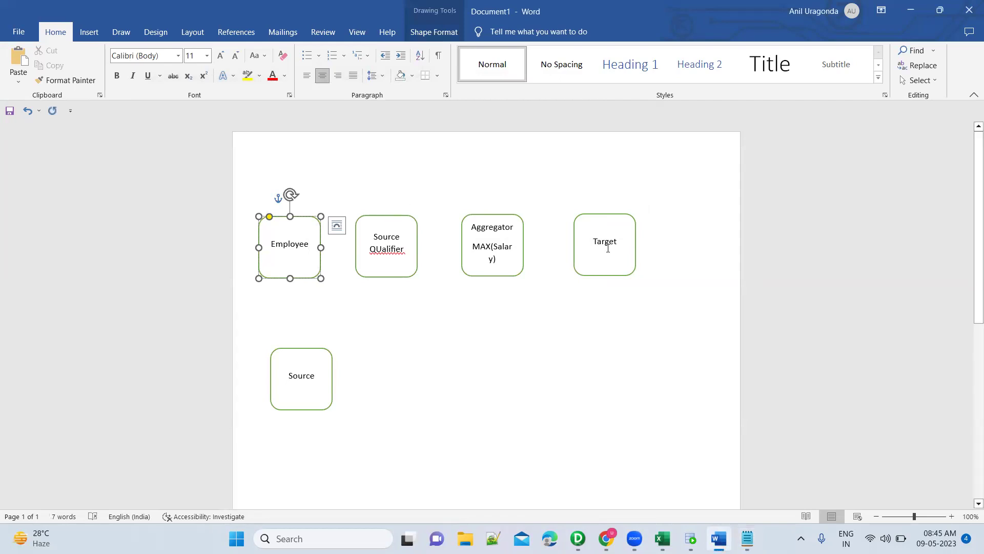
left_click(608, 248)
double_click(607, 248)
type("Dept_highestSalary")
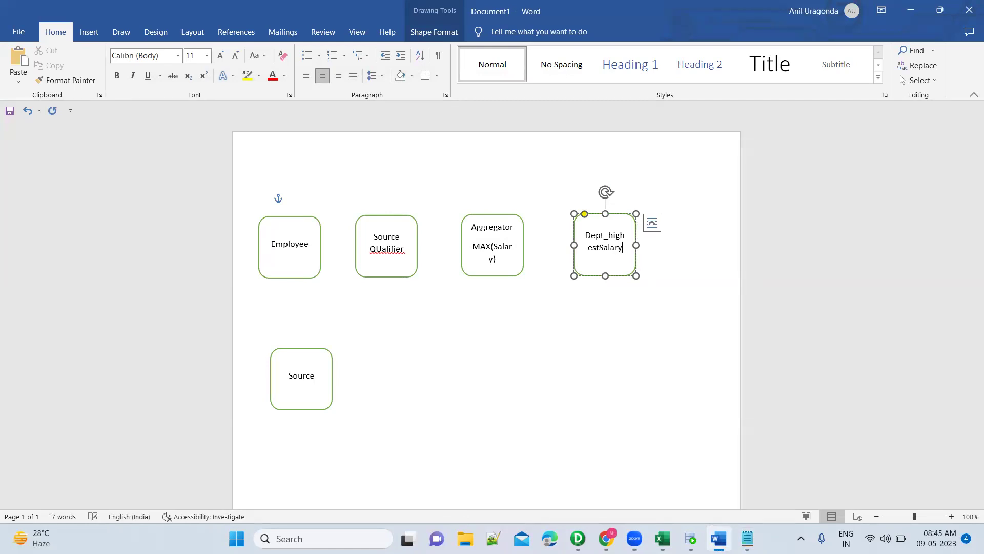
Add a lower Dept_highestSalary copy and rename the lower Source box to Employee.
left_click(303, 348)
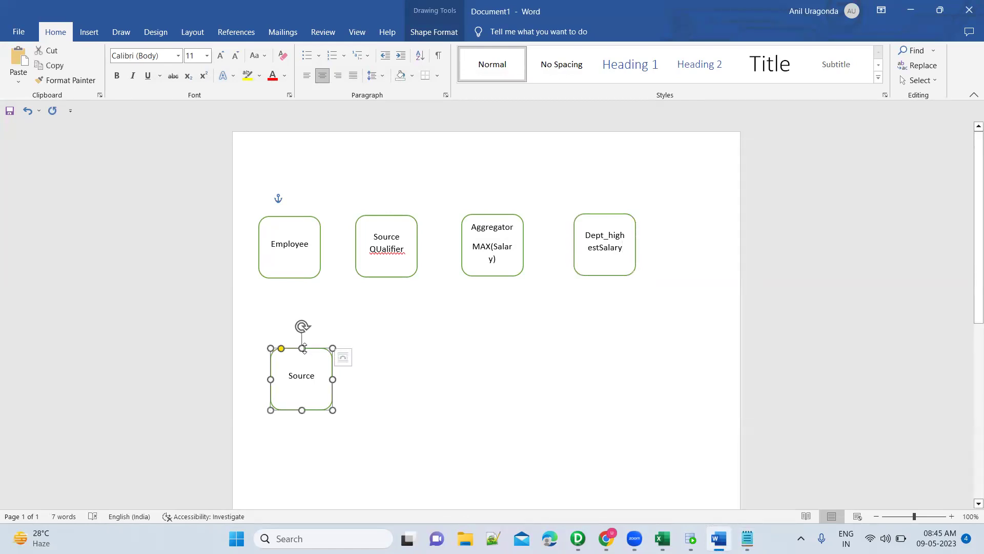
left_click(606, 214)
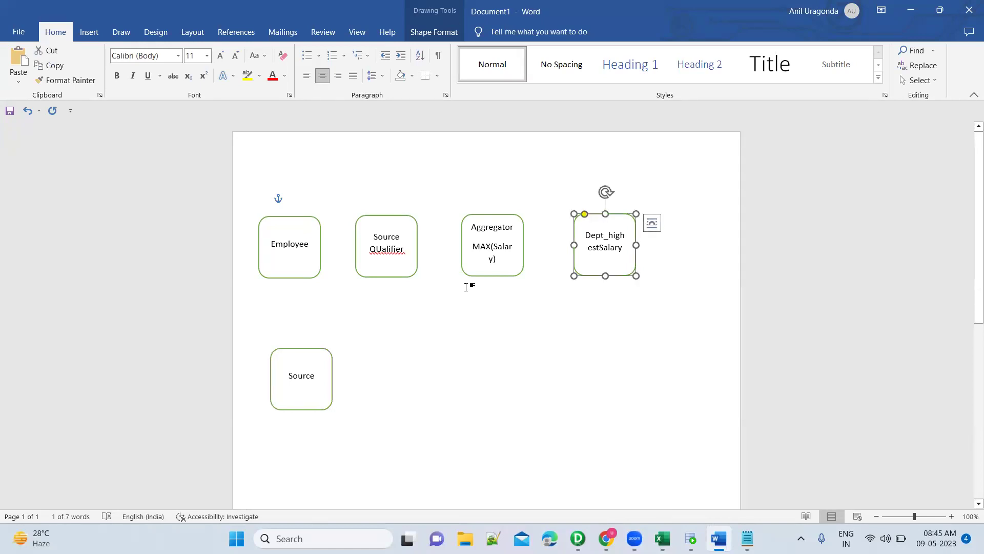
left_click(303, 464)
key("ctrl+v")
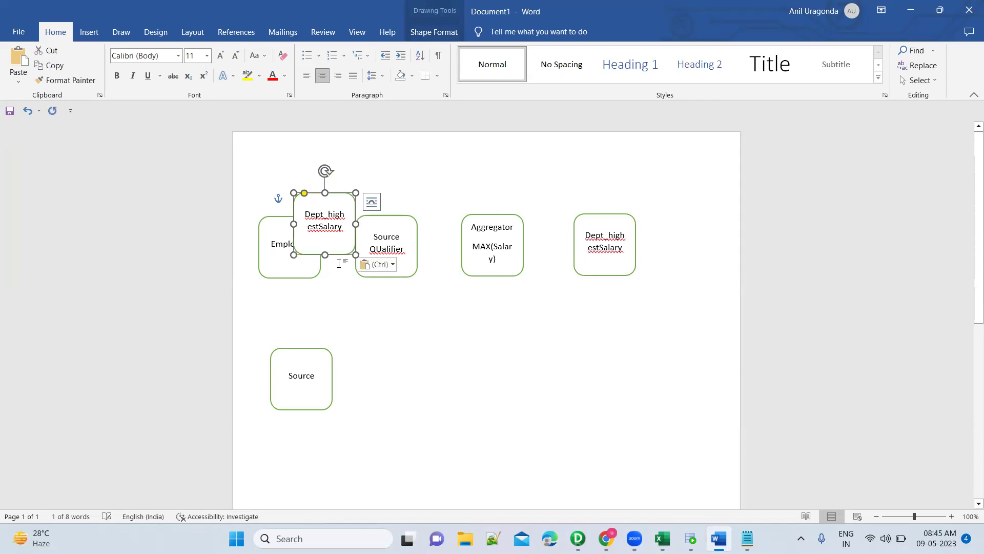
left_click_drag(338, 256, 318, 439)
double_click(305, 379)
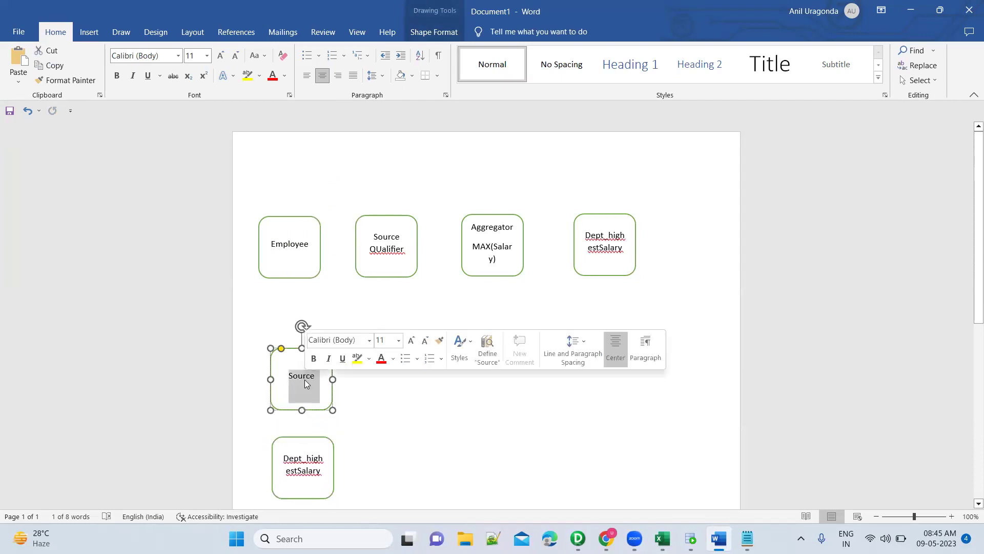
type("Employee")
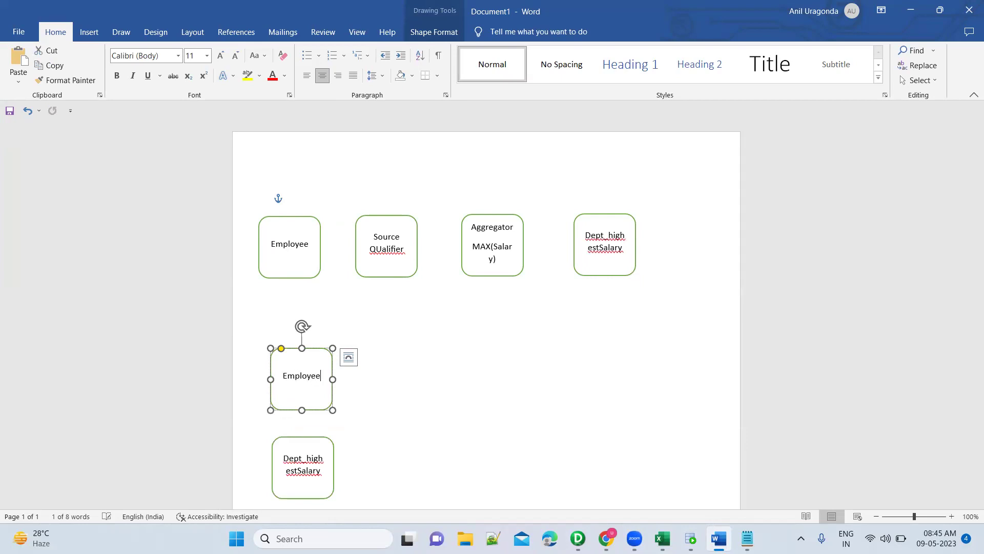
left_click(382, 390)
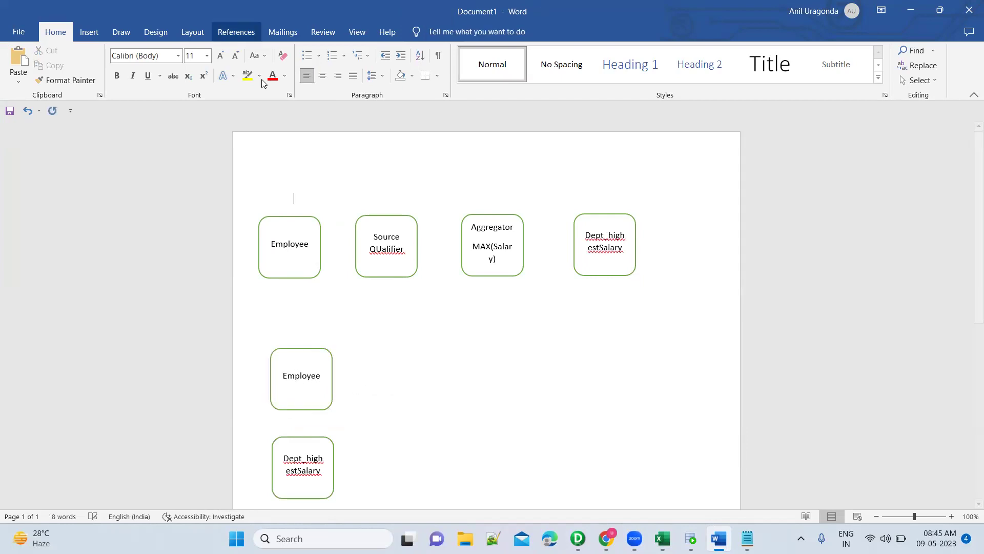
left_click(303, 222)
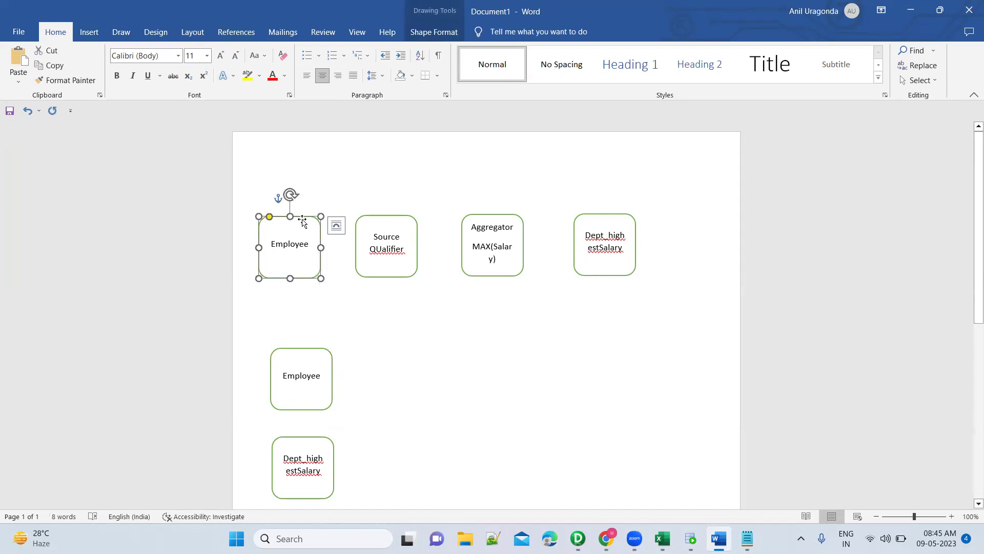
Add a widened Joiner box in the lower middle listing DepartmentName and Salary.
left_click(482, 385)
key("ctrl+v")
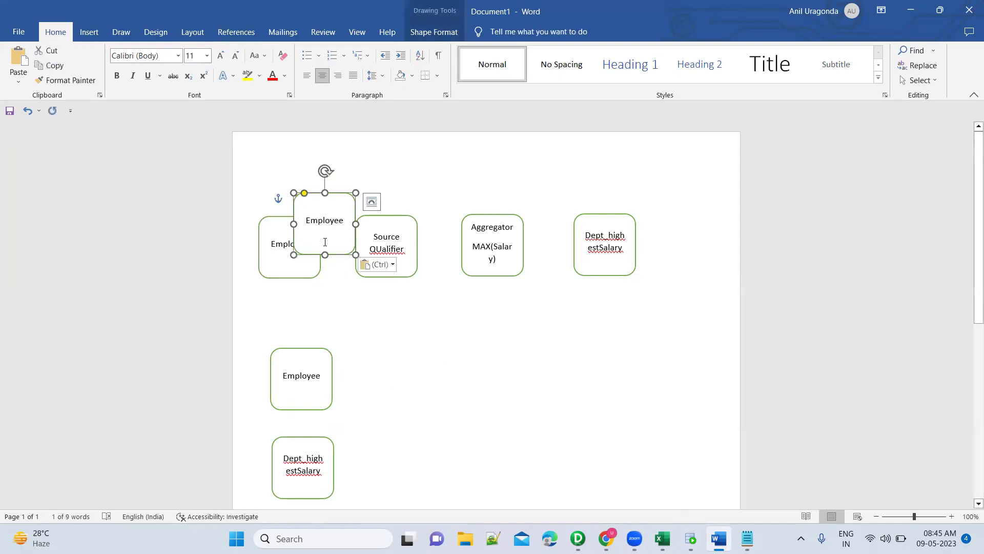
left_click_drag(339, 256, 472, 426)
double_click(464, 409)
type("Joiner")
key("Return")
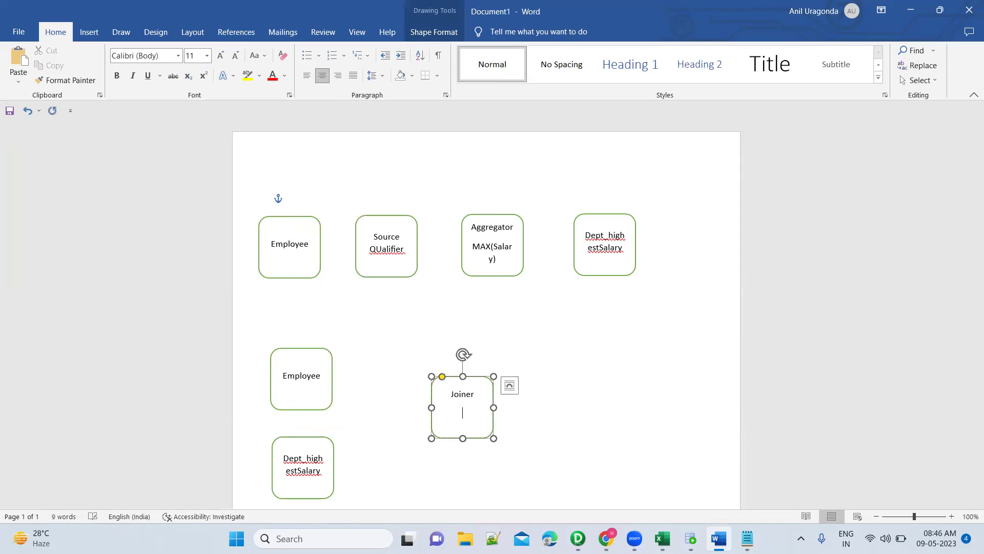
type("DepartmentName")
left_click_drag(494, 438, 538, 441)
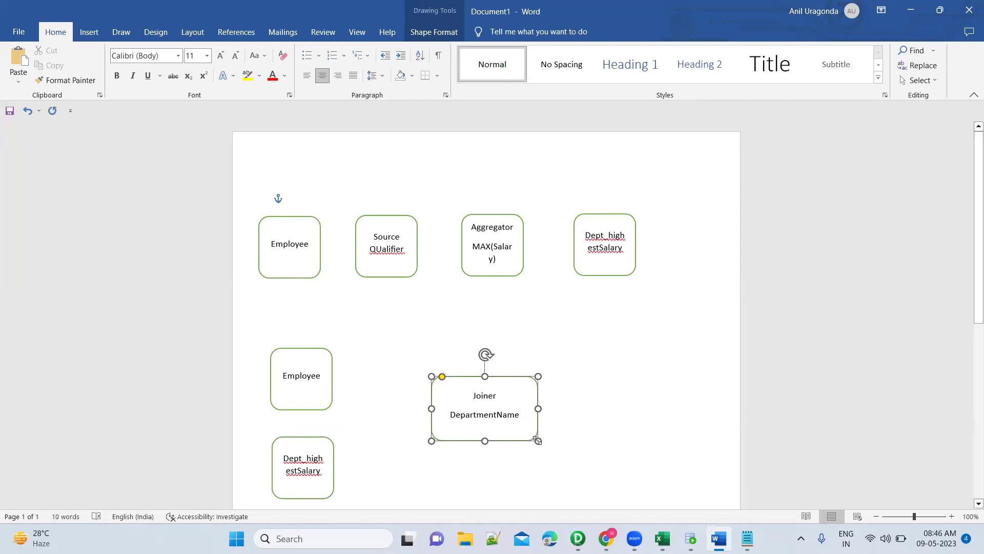
left_click(521, 415)
key("Return")
type("Salary")
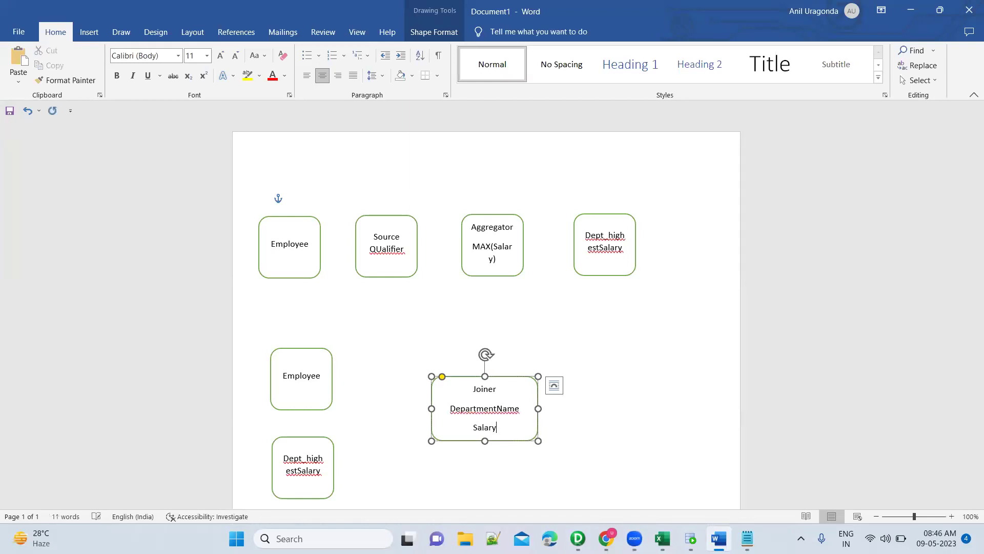
left_click(382, 337)
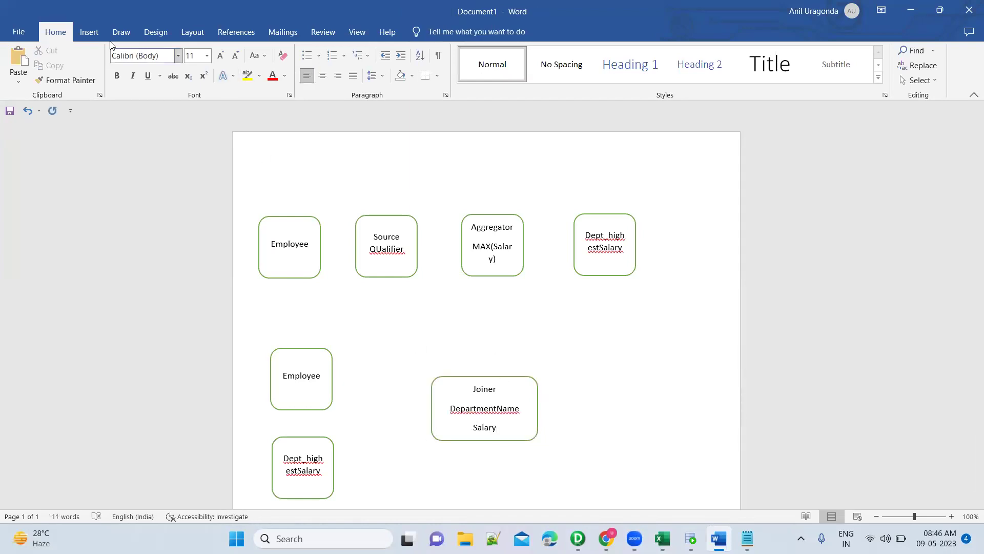
Draw arrows from the lower Employee and Dept_highestSalary boxes into the Joiner.
left_click(87, 33)
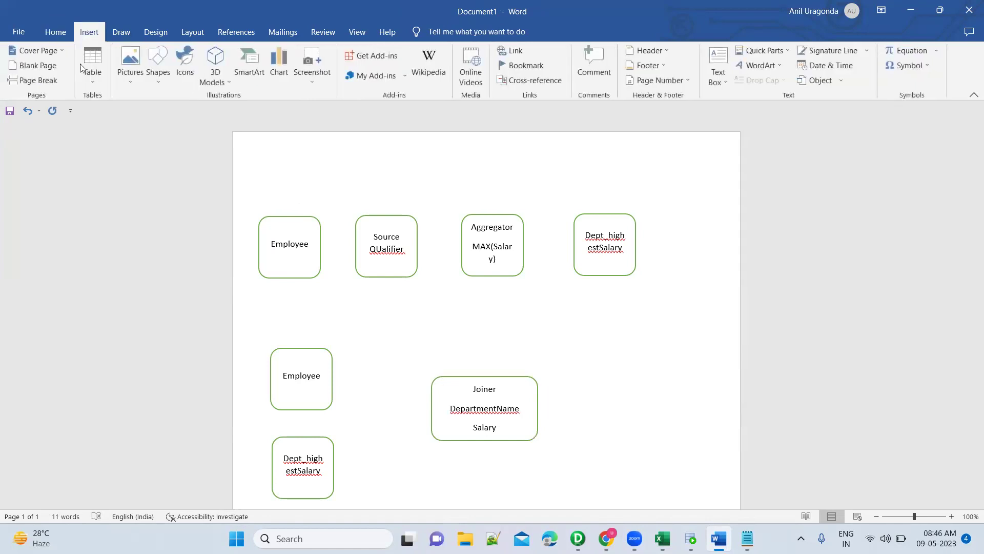
left_click(157, 81)
left_click(177, 110)
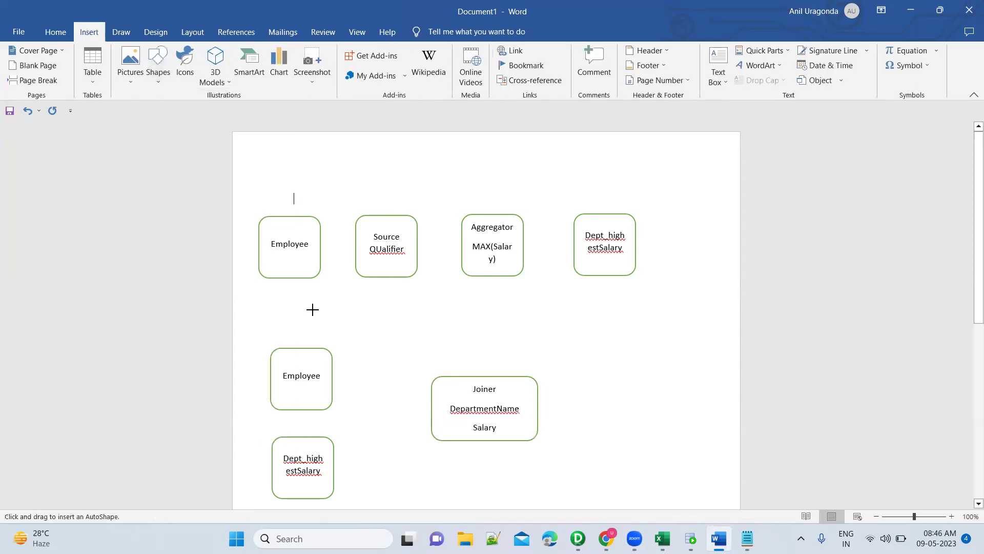
left_click_drag(332, 364, 433, 401)
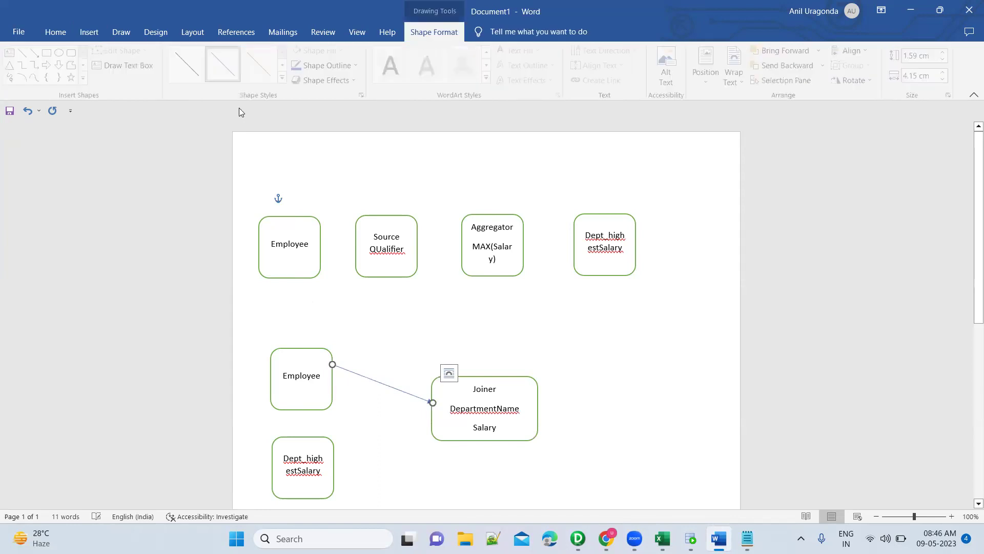
left_click(38, 53)
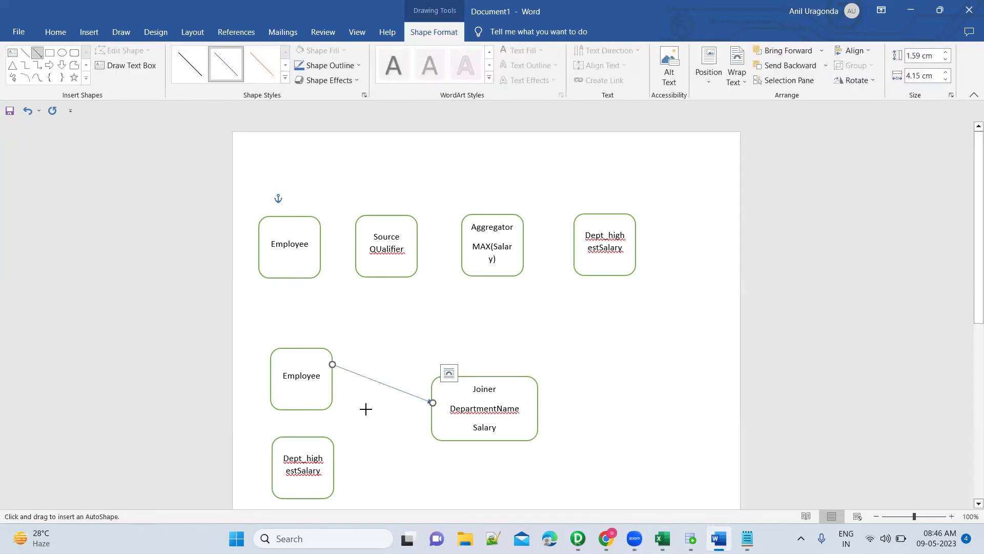
left_click_drag(334, 460, 435, 415)
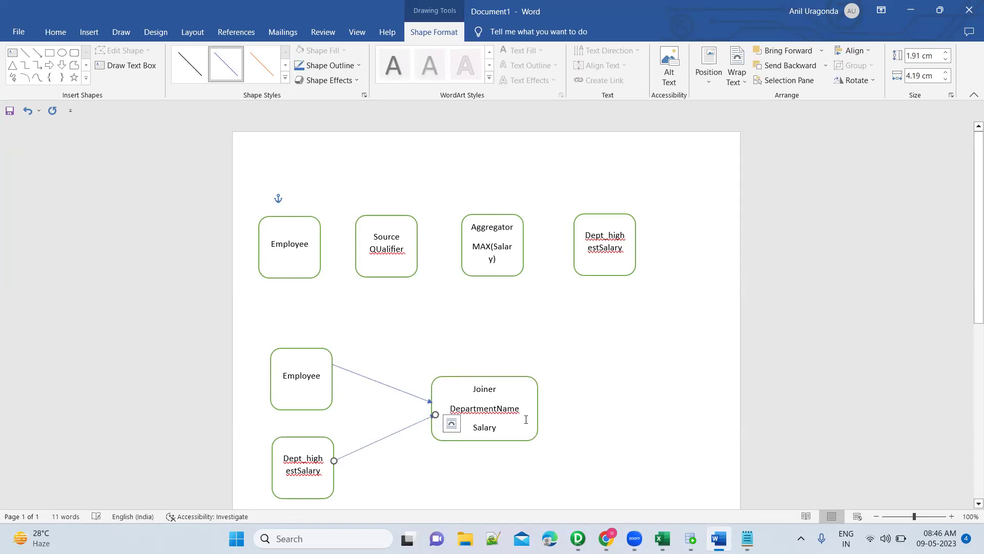
left_click(595, 406)
Paste another Dept_highestSalary box to the right of the Joiner.
left_click(606, 217)
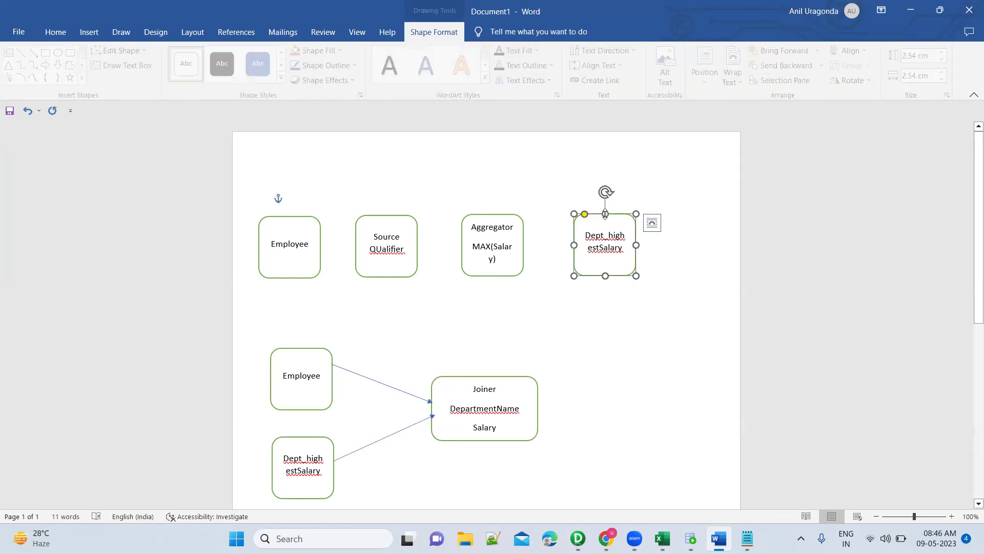
left_click(606, 393)
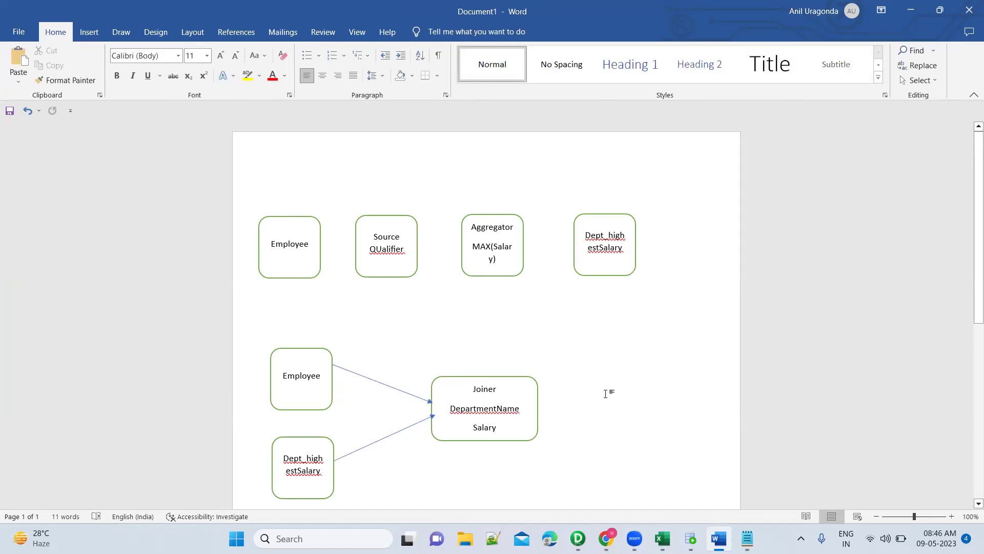
key("ctrl+v")
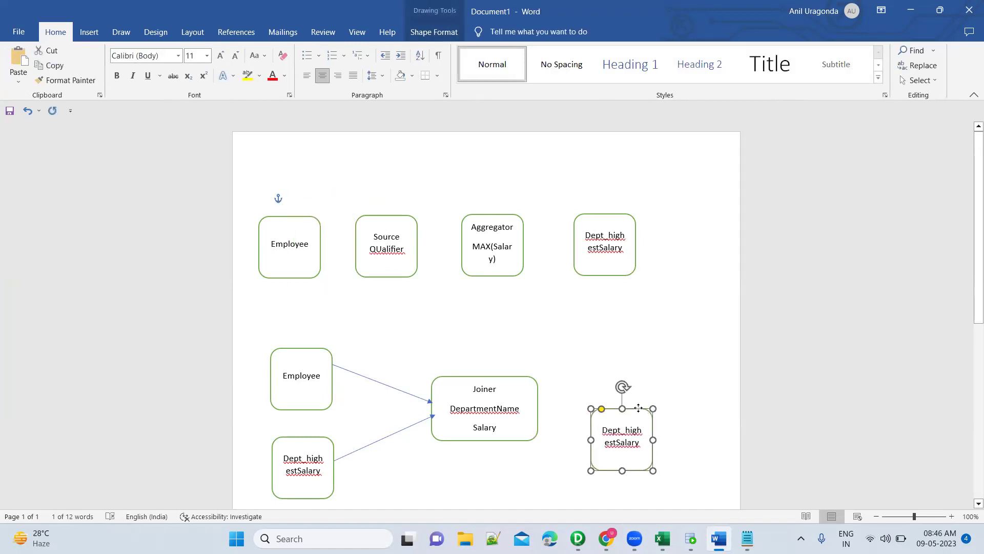
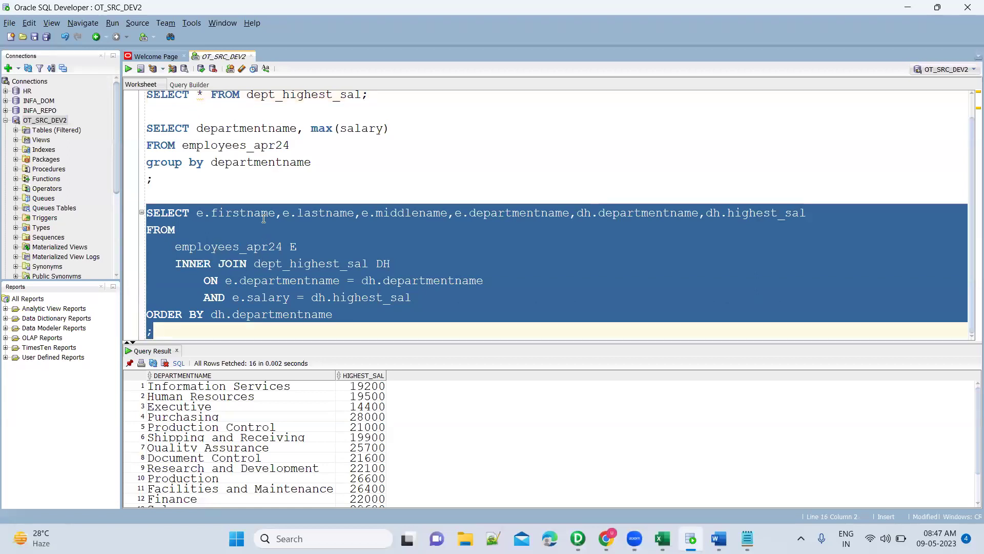
Review the dept_highest_sal group-by and join queries and their results in SQL Developer.
scroll(263, 219, "up", 1)
double_click(312, 118)
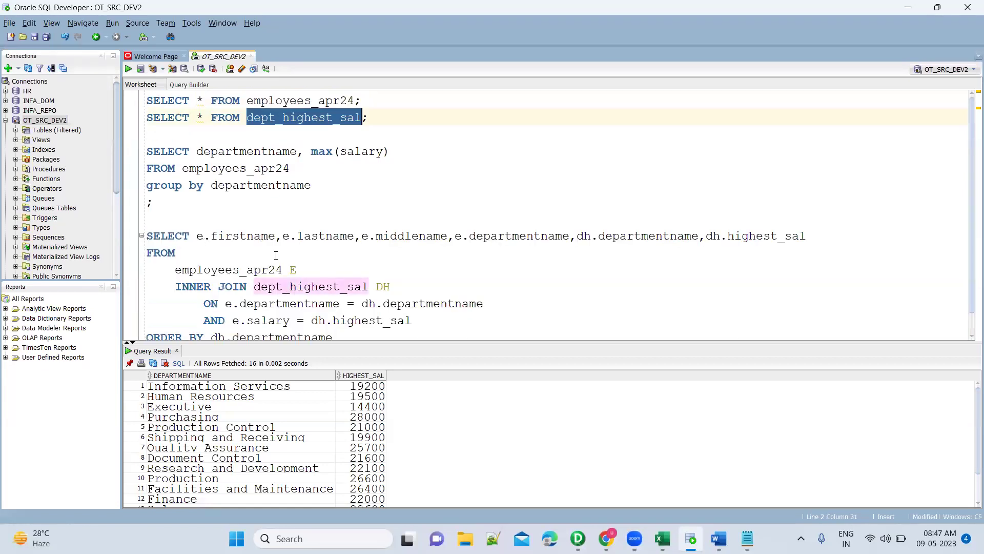
scroll(276, 255, "down", 1)
left_click_drag(220, 128, 232, 162)
left_click_drag(178, 332, 140, 215)
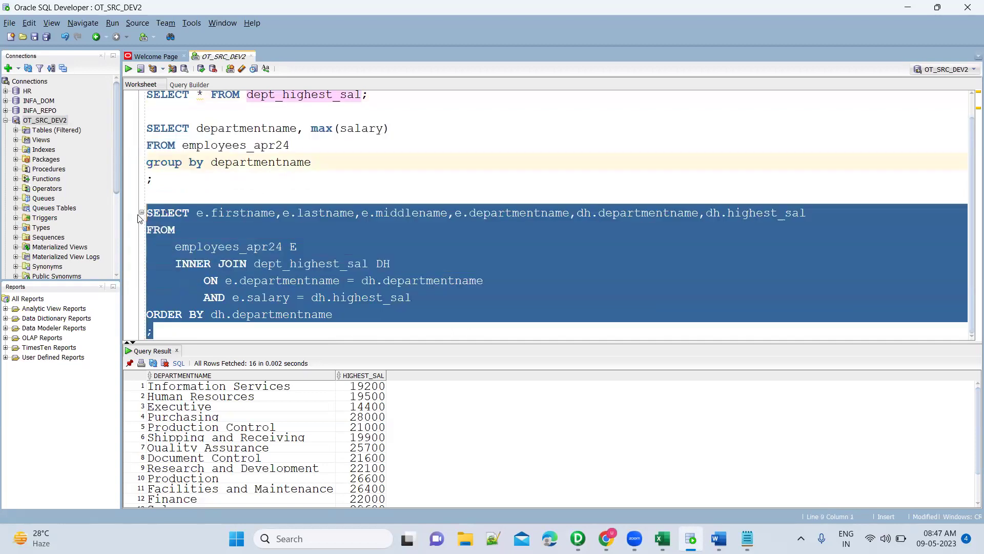
left_click(245, 416)
left_click(301, 125)
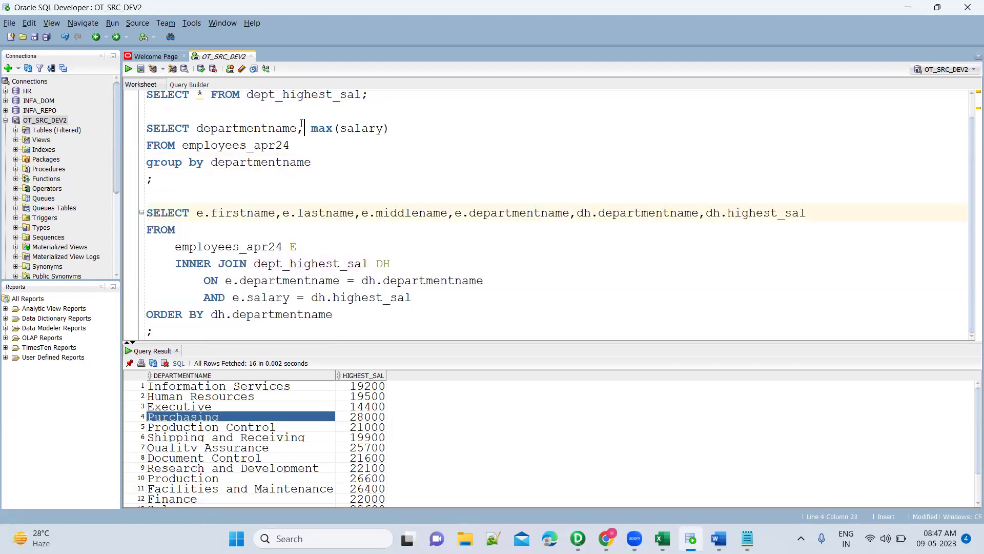
scroll(302, 113, "up", 1)
double_click(312, 117)
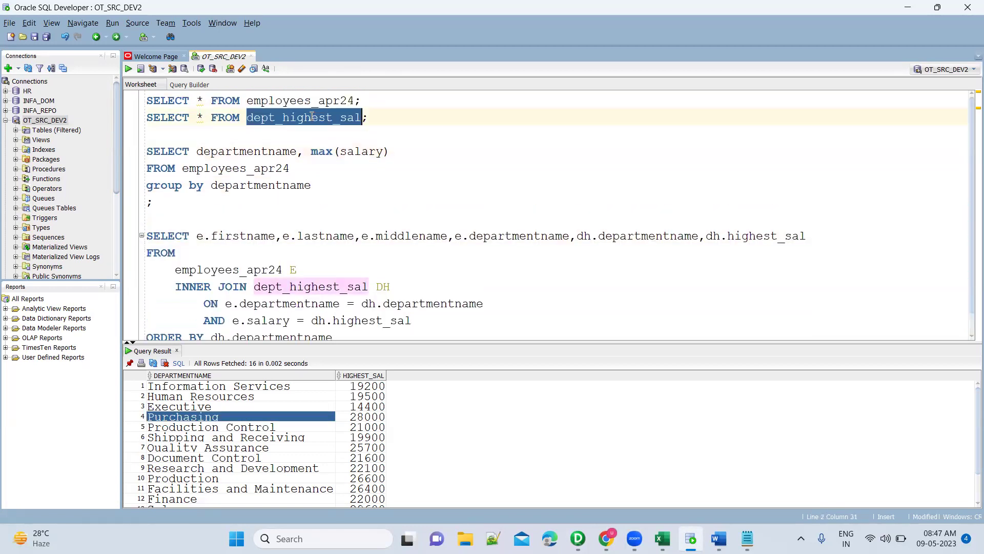
scroll(326, 297, "down", 1)
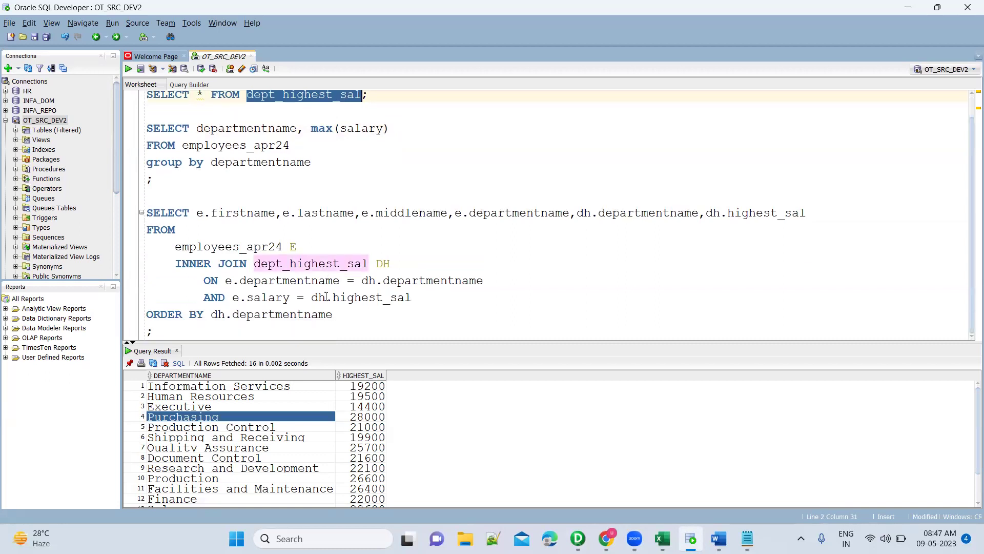
left_click_drag(220, 198, 313, 336)
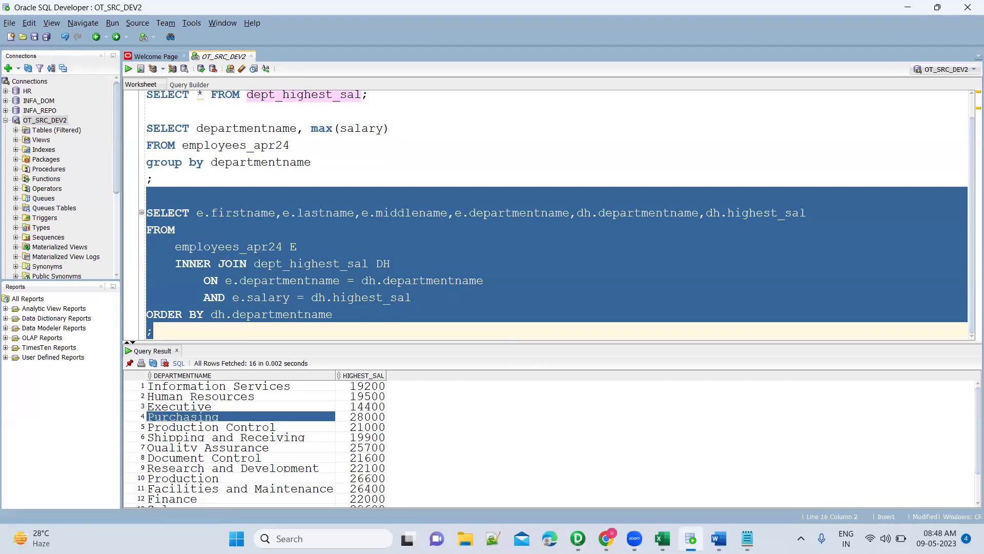
Compare the Word flow diagram with the queries, giving the query editor more room.
left_click(719, 538)
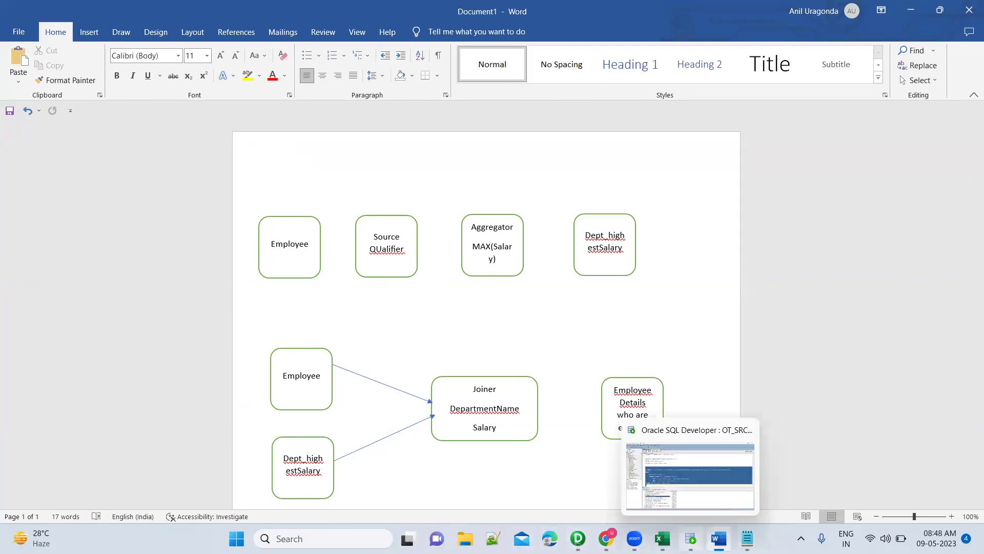
left_click(691, 539)
left_click(257, 165)
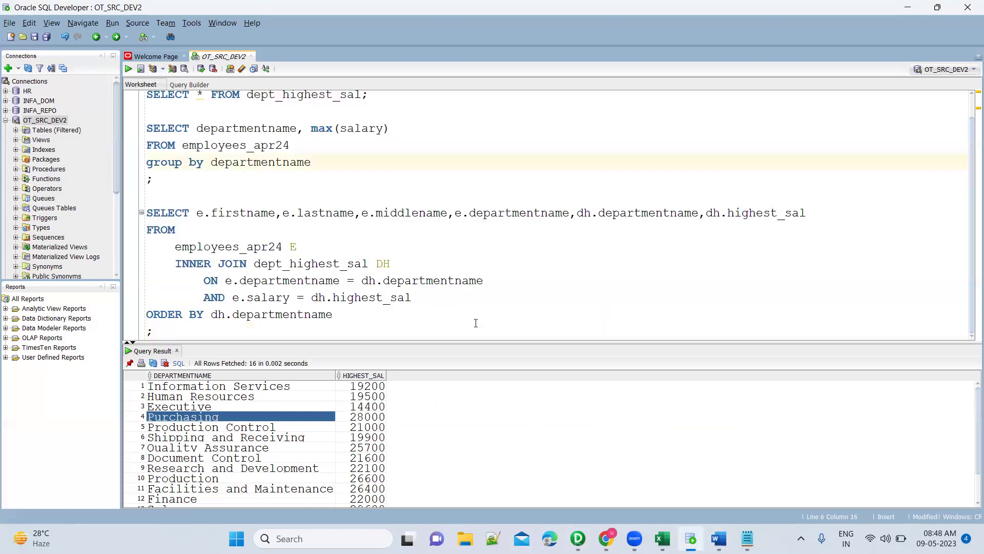
left_click_drag(474, 342, 475, 423)
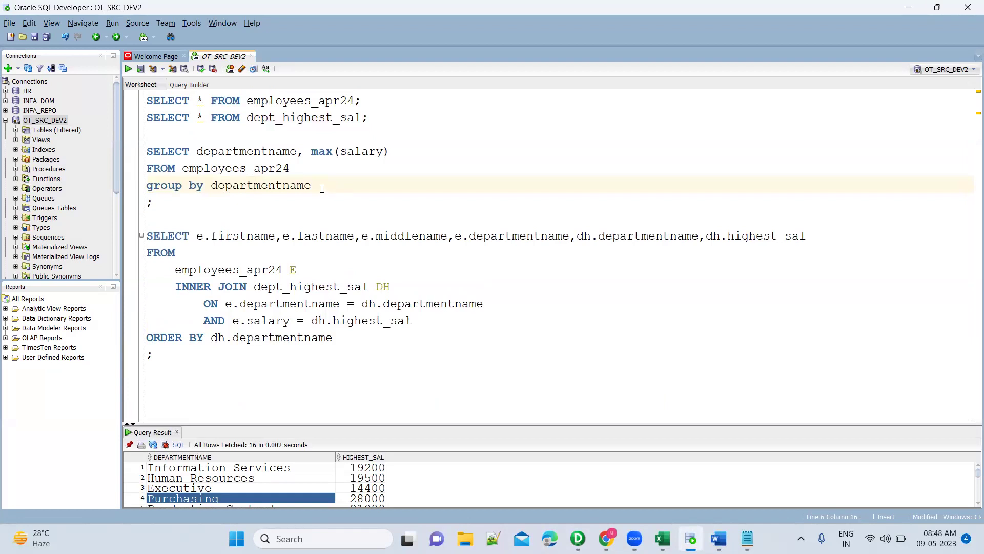
left_click_drag(313, 186, 154, 150)
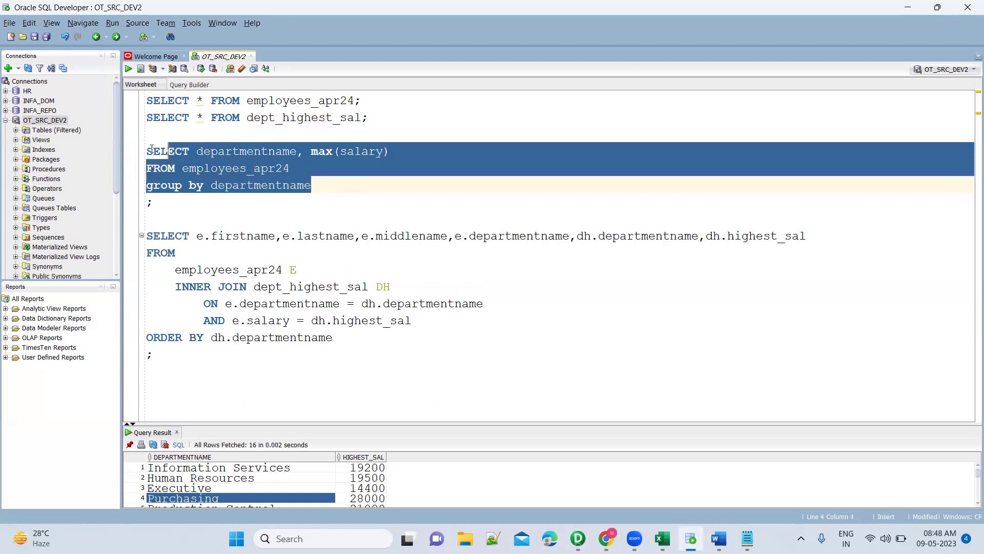
double_click(276, 118)
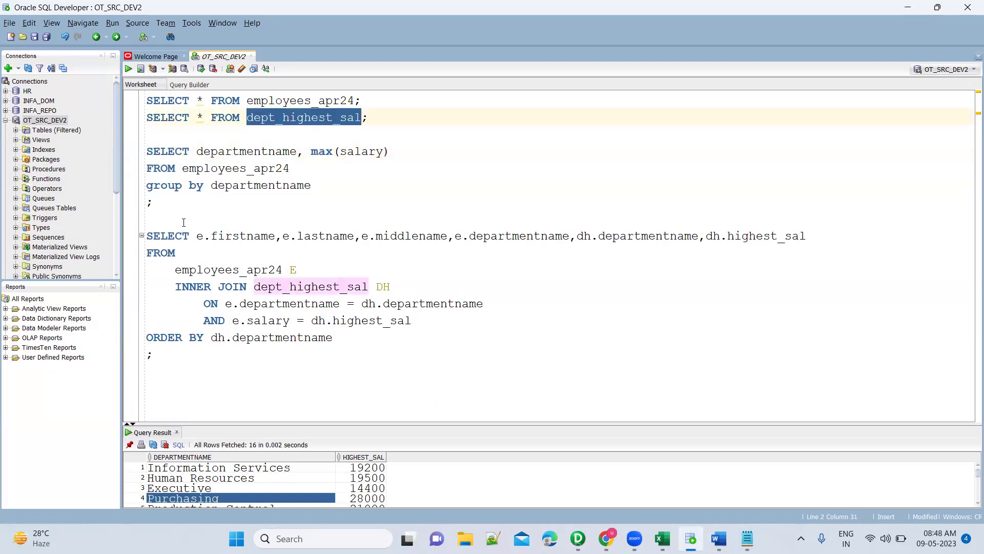
left_click_drag(221, 218, 277, 369)
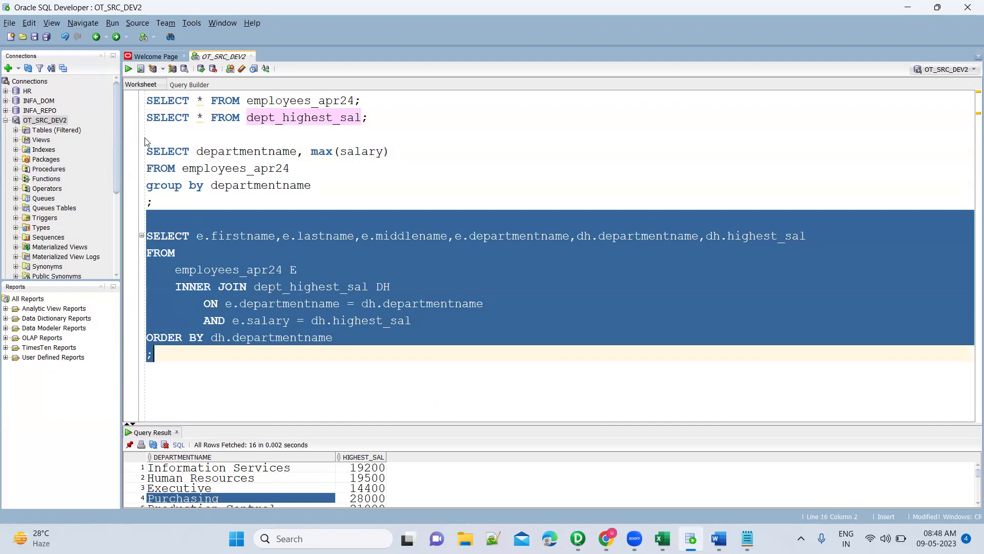
left_click_drag(153, 139, 176, 220)
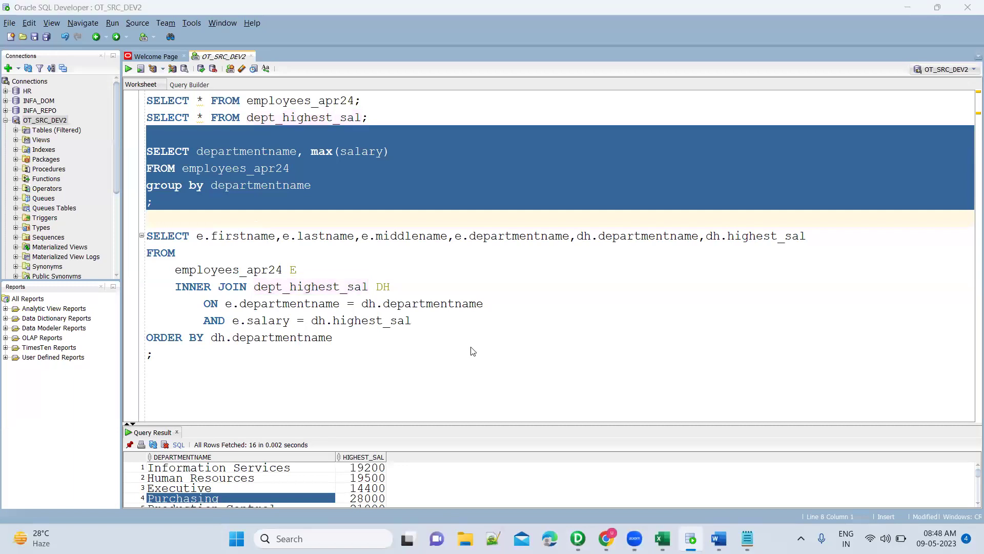
key("alt+Tab")
key("alt+Tab")
key("alt+Tab")
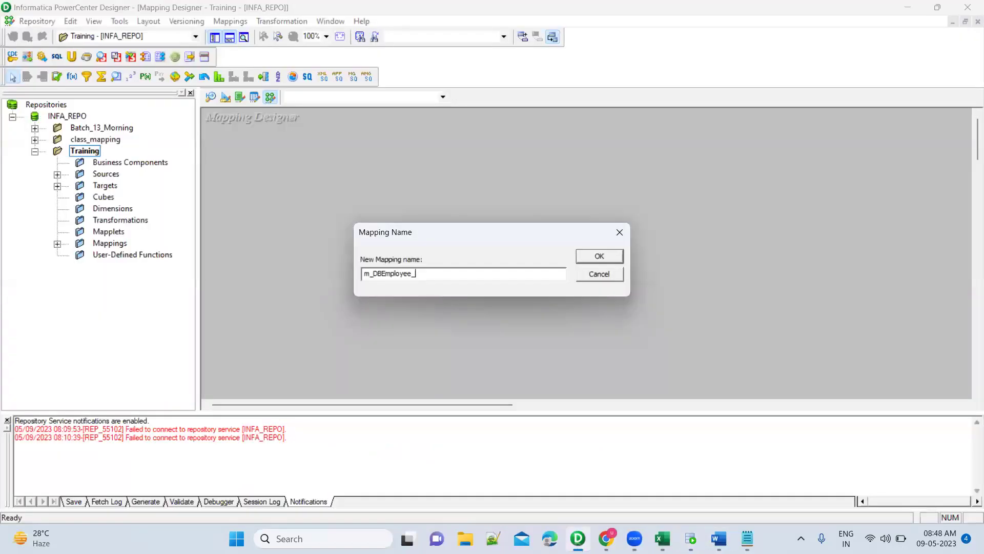
Name the mapping m_DBEmployee_Dept_HighestSal and place EMPLOYEES_APR24 beside its source qualifier.
type("Dept_HighestSal")
left_click(595, 255)
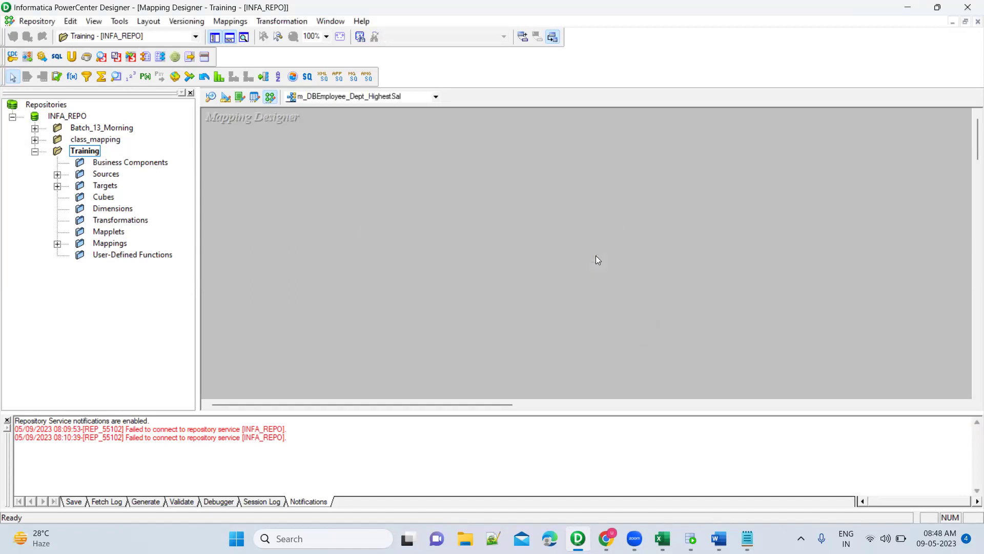
left_click(57, 174)
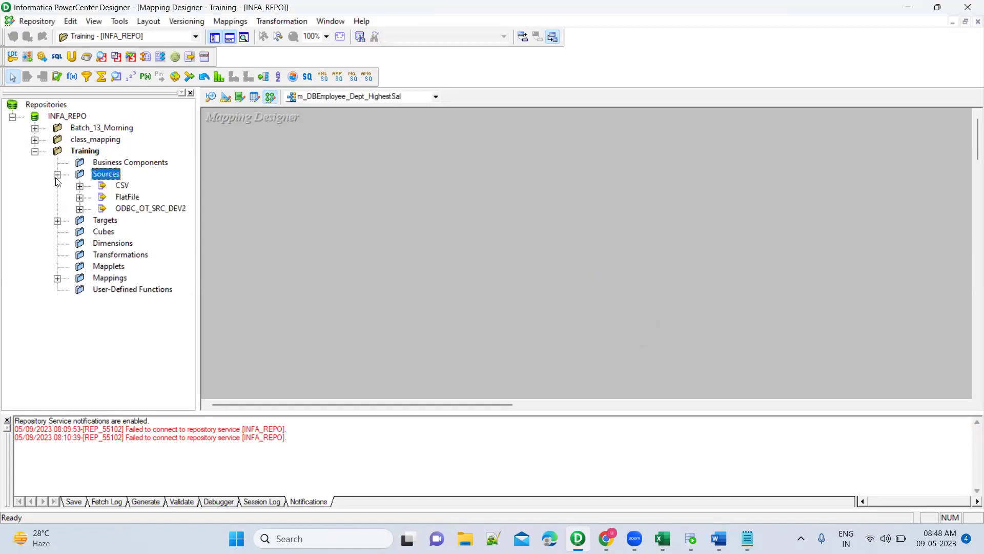
left_click(80, 197)
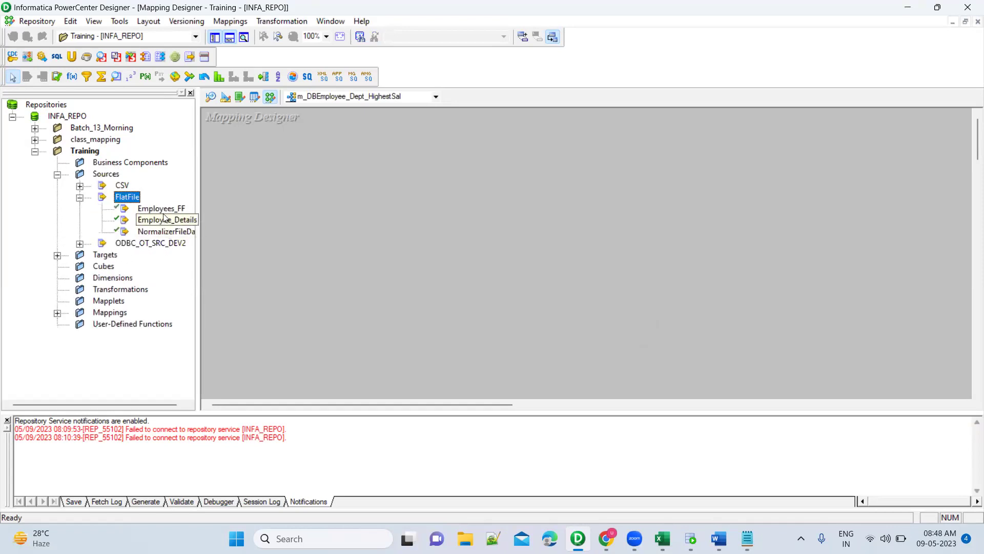
left_click(79, 243)
left_click_drag(158, 267, 298, 207)
left_click(382, 233)
left_click_drag(424, 275, 448, 195)
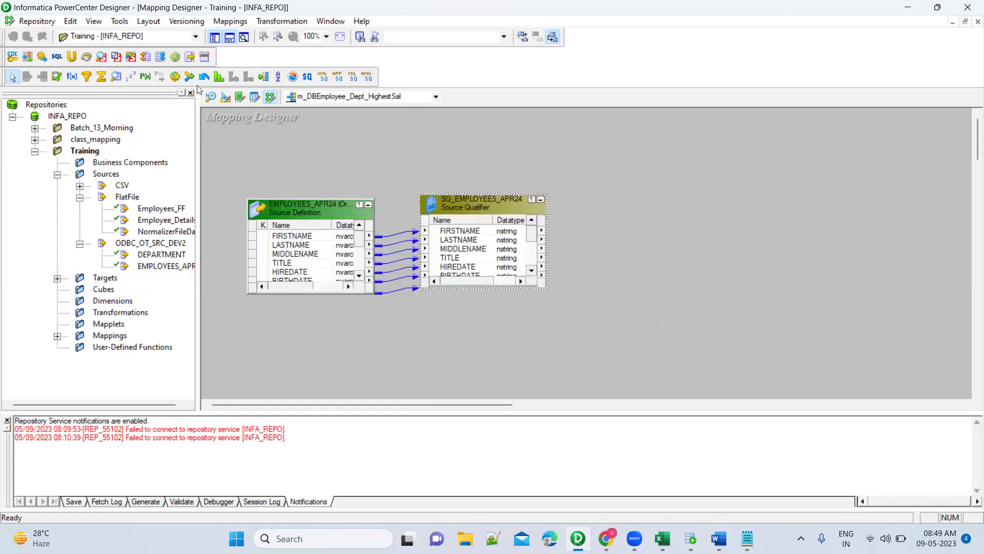
Drop a filter on the canvas and cut FIRSTNAME through GENDER from SQ_EMPLOYEES_APR24's ports.
left_click(86, 77)
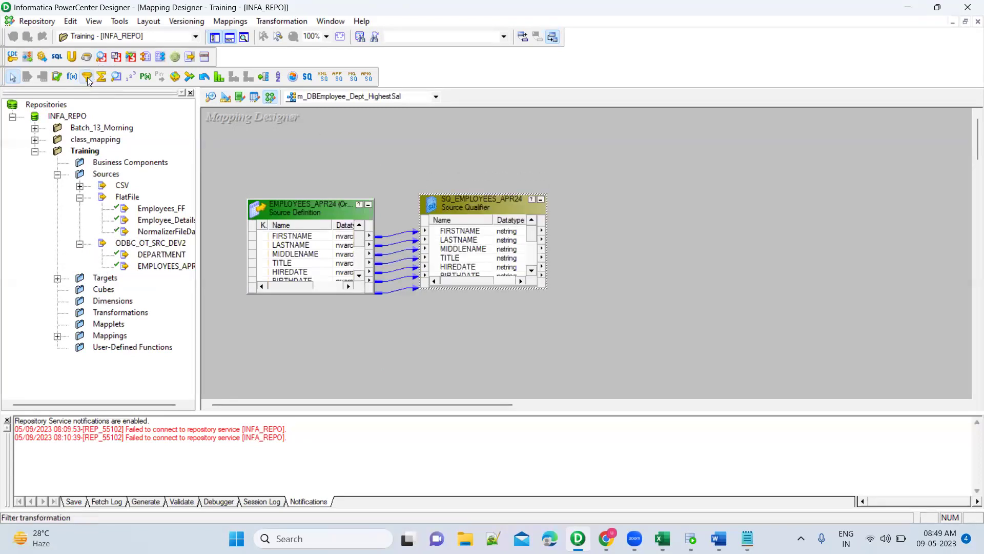
left_click(655, 206)
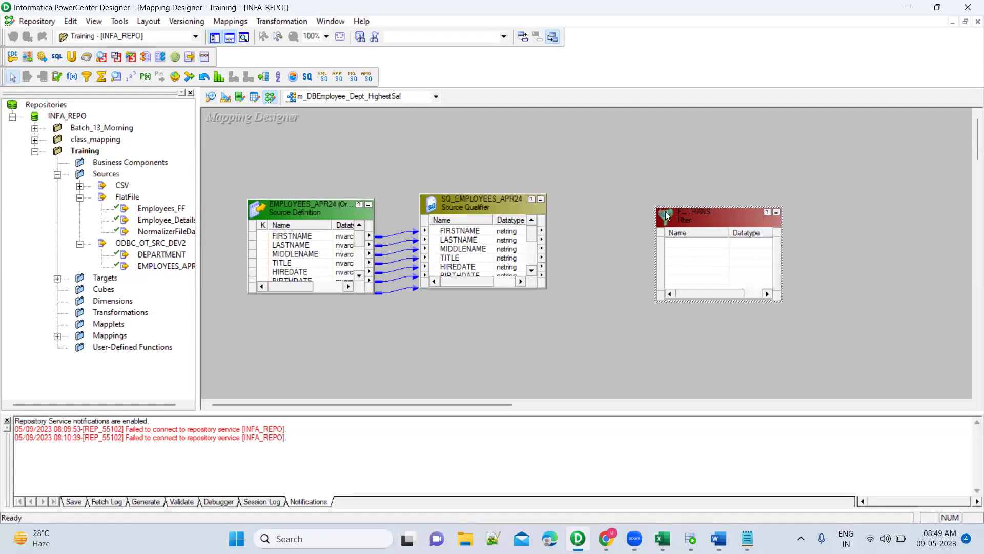
double_click(488, 208)
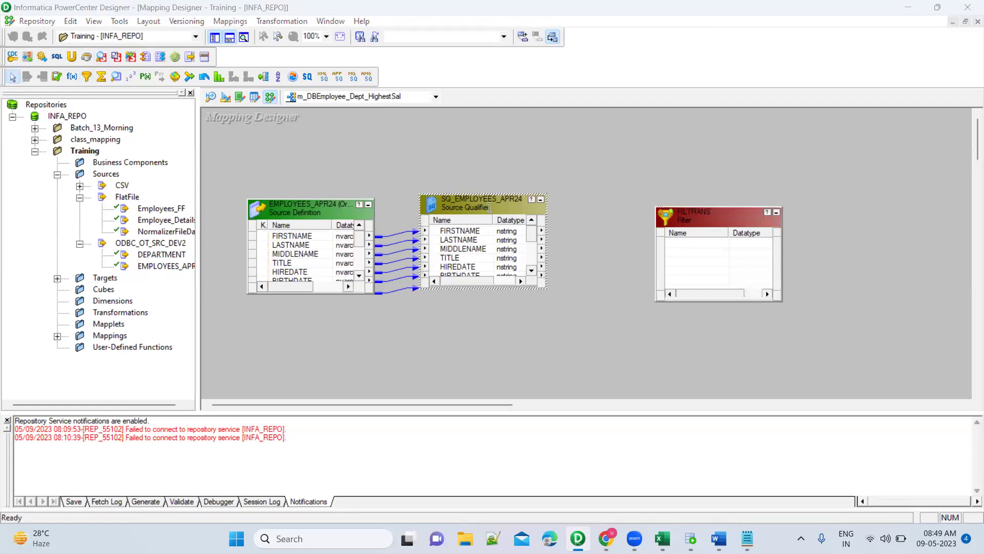
left_click(354, 103)
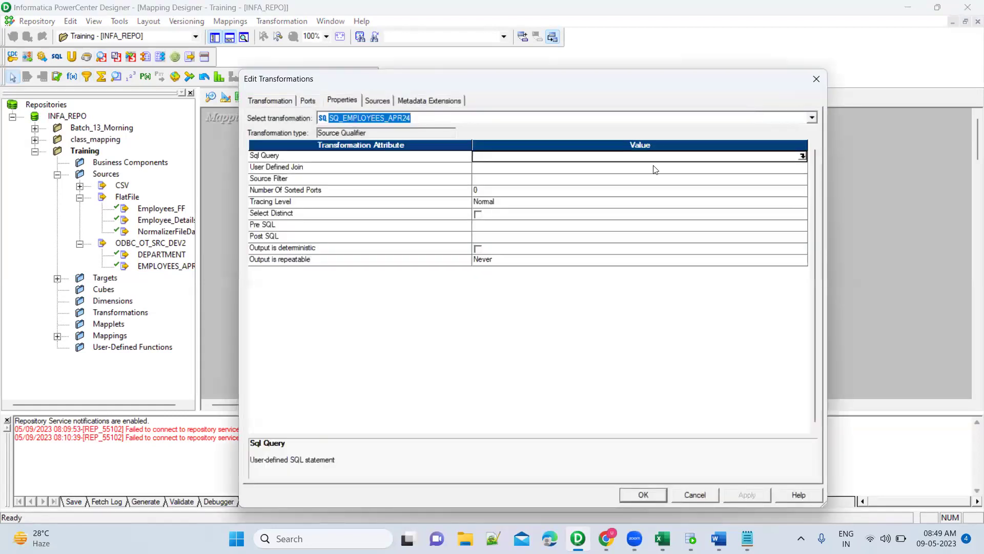
left_click(309, 101)
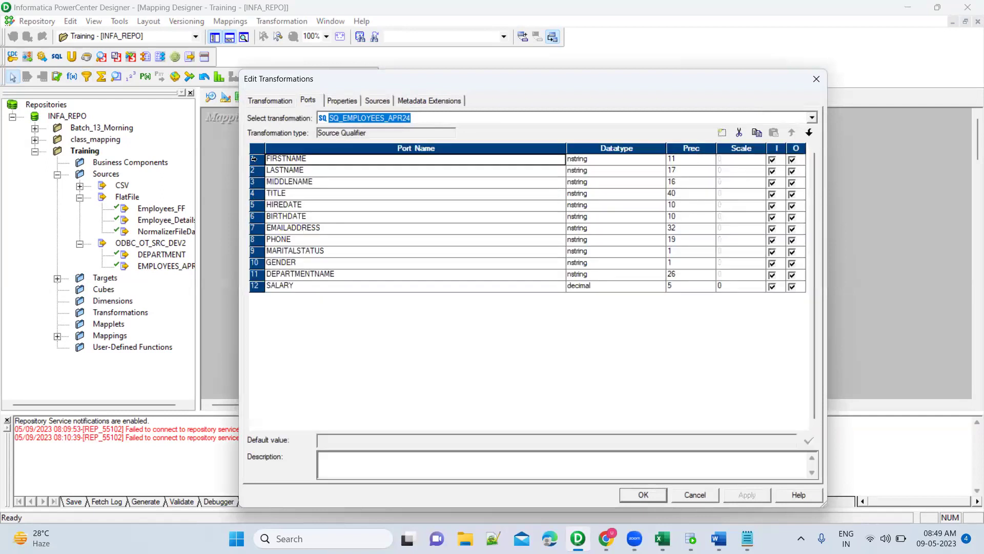
left_click(255, 160)
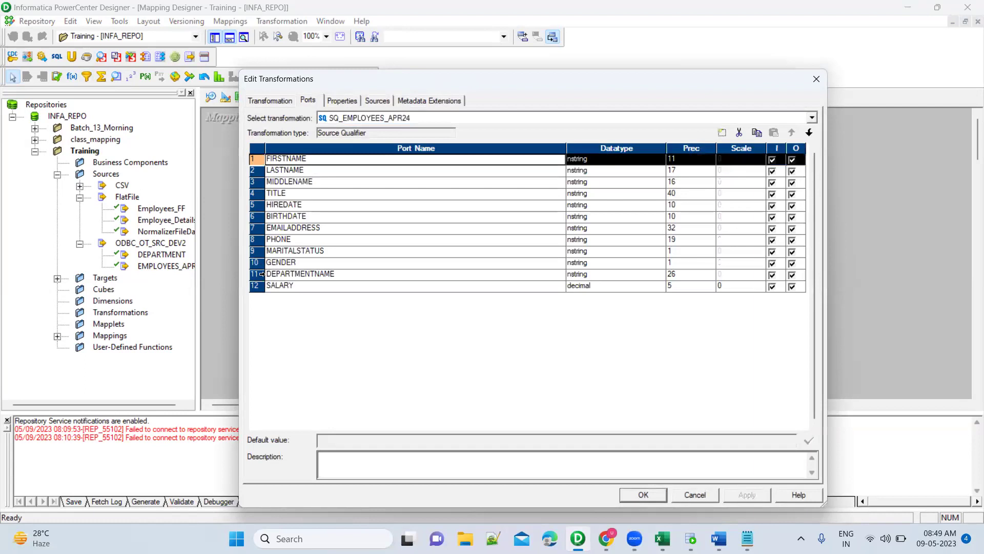
left_click(255, 263, "shift")
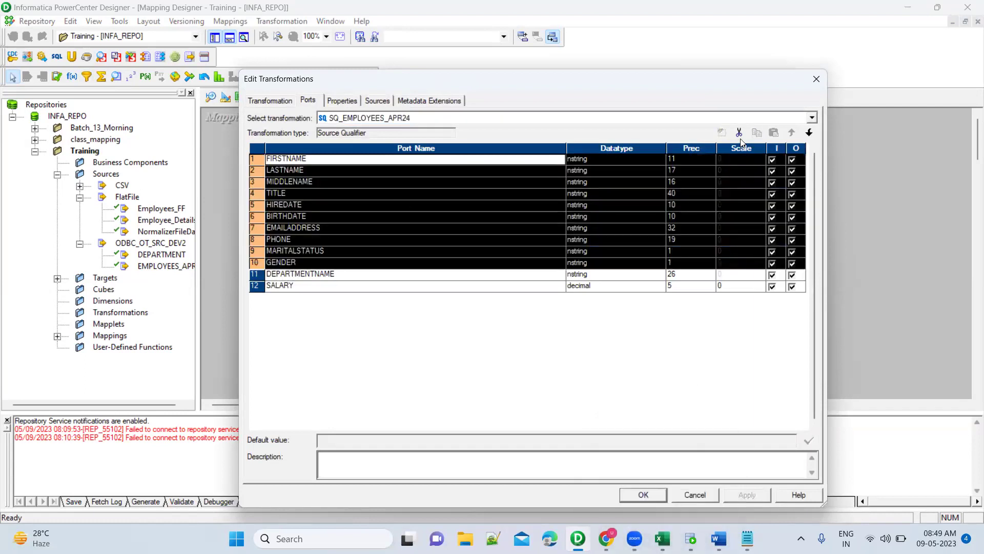
left_click(740, 133)
left_click(754, 495)
left_click(658, 495)
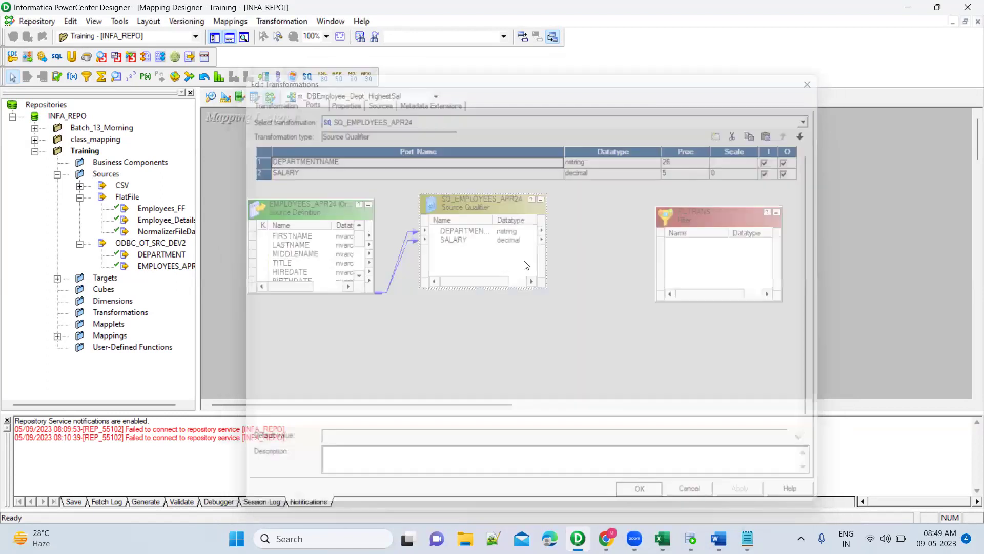
left_click(449, 232)
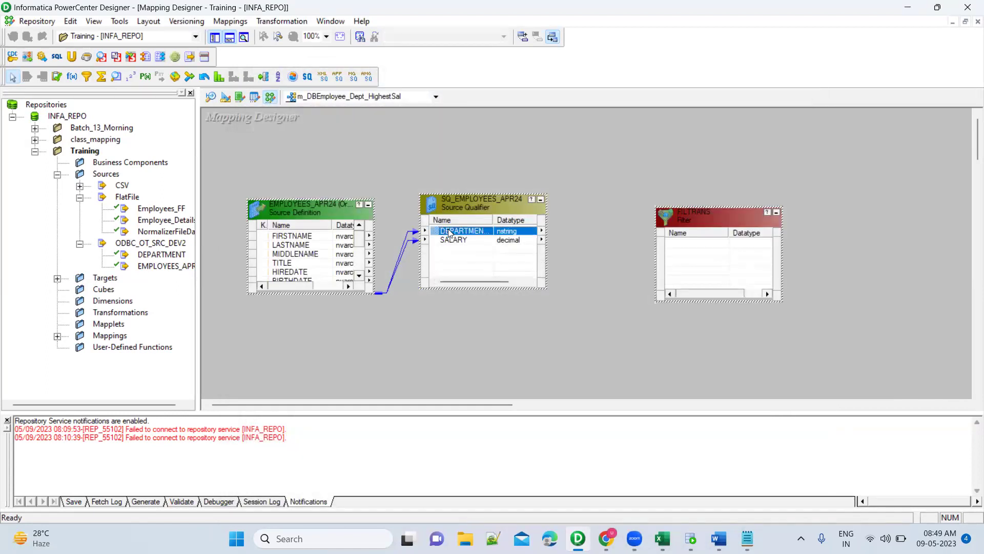
Link DEPARTMENTNAME and SALARY into FILTRANS, check its properties, then delete the filter.
left_click(459, 241, "shift")
left_click_drag(439, 234, 680, 249)
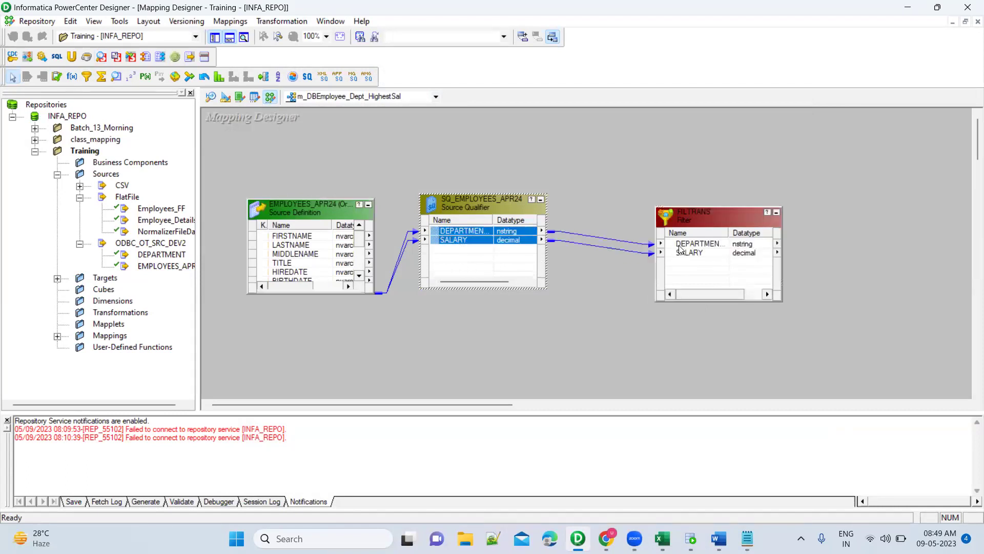
double_click(700, 218)
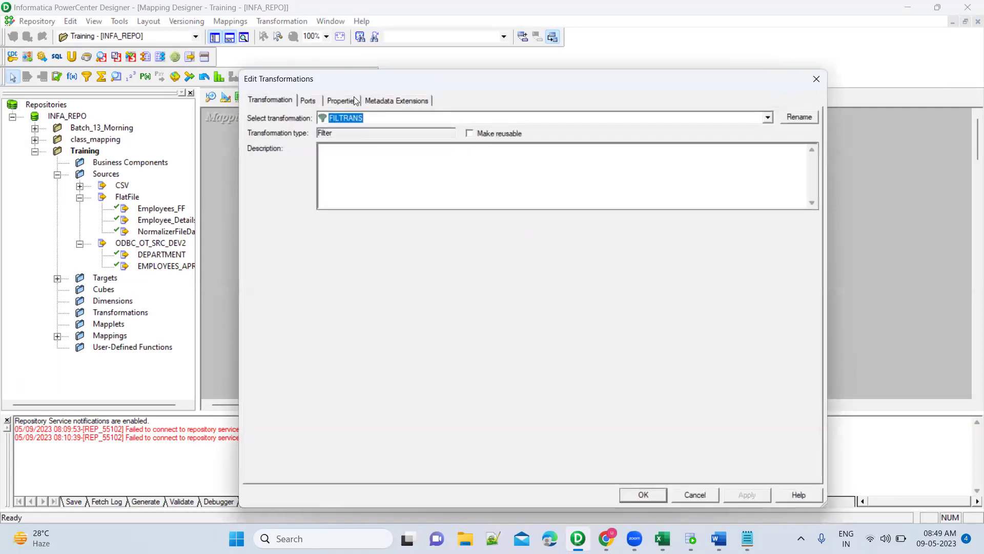
left_click(342, 100)
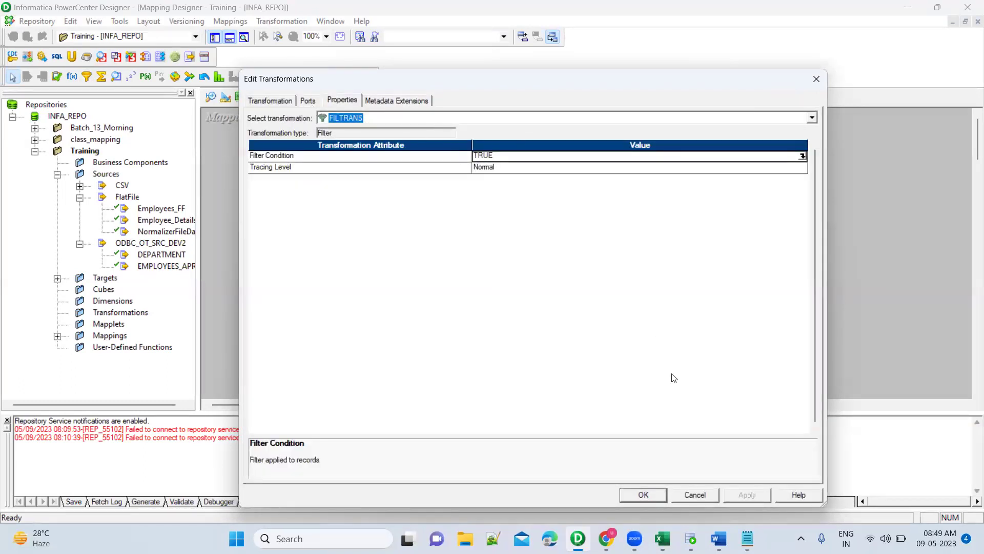
left_click(695, 495)
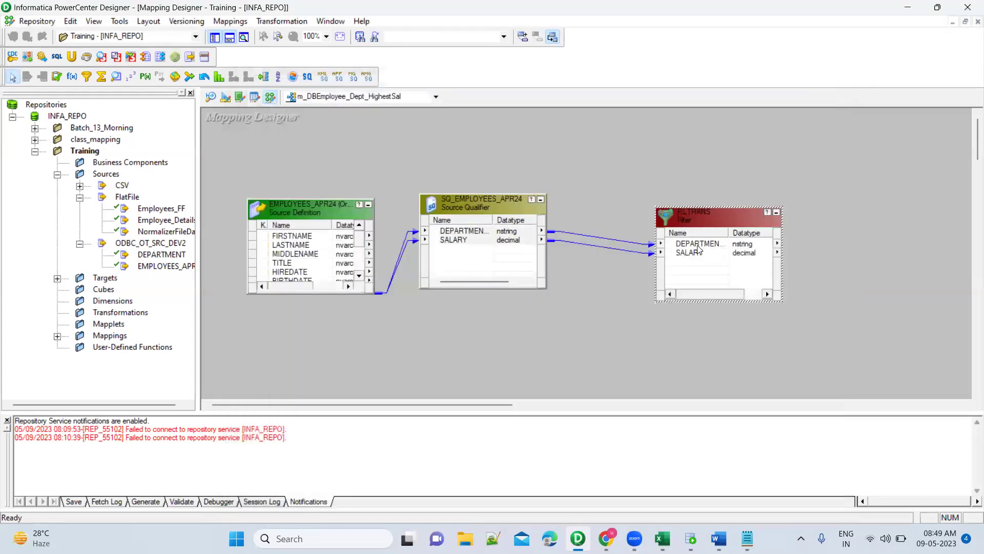
key("Delete")
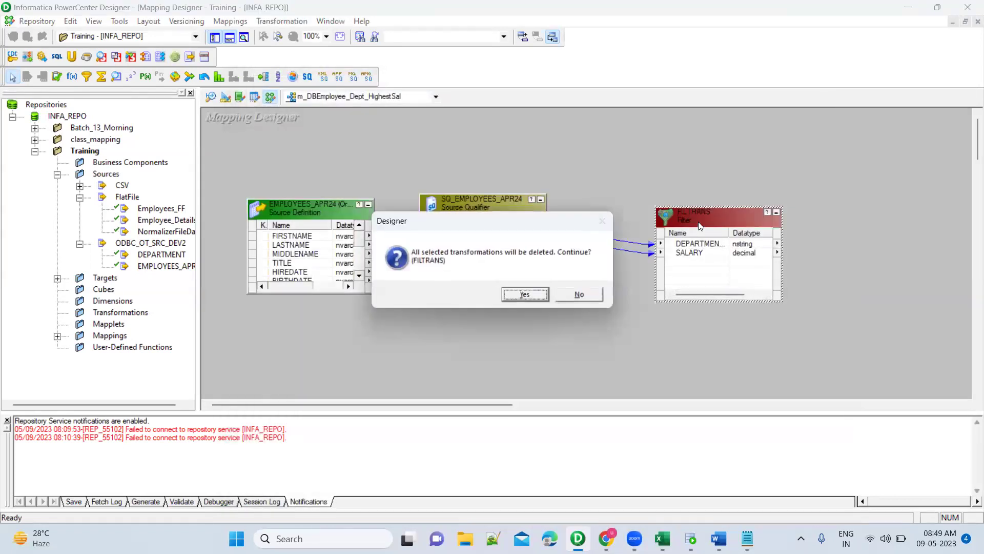
left_click(524, 295)
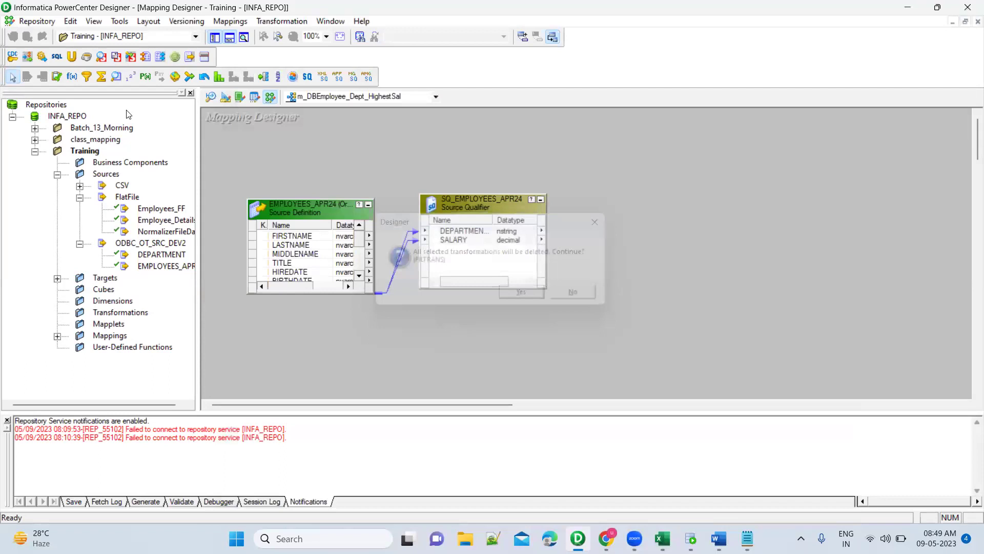
left_click(102, 77)
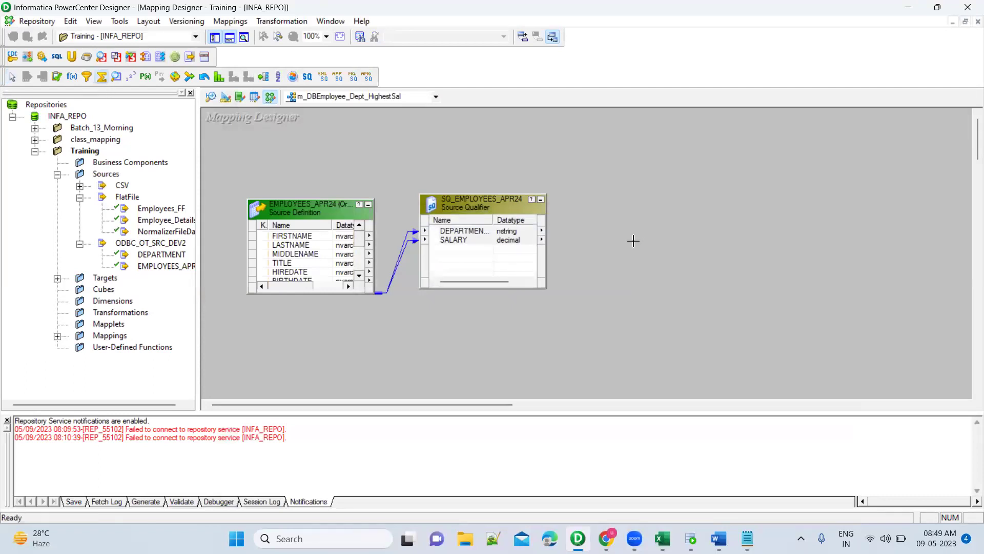
Place AGGTRANS fed by DEPARTMENTNAME and SALARY, SALARY input-only, grouped by DEPARTMENTNAME.
left_click(634, 241)
left_click_drag(672, 253, 681, 173)
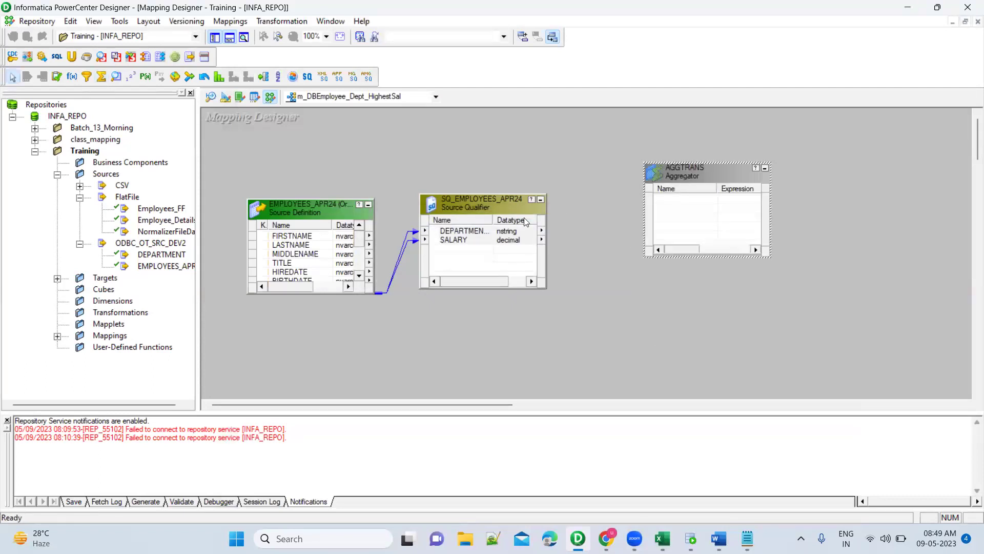
left_click(457, 202)
left_click_drag(456, 235, 697, 202)
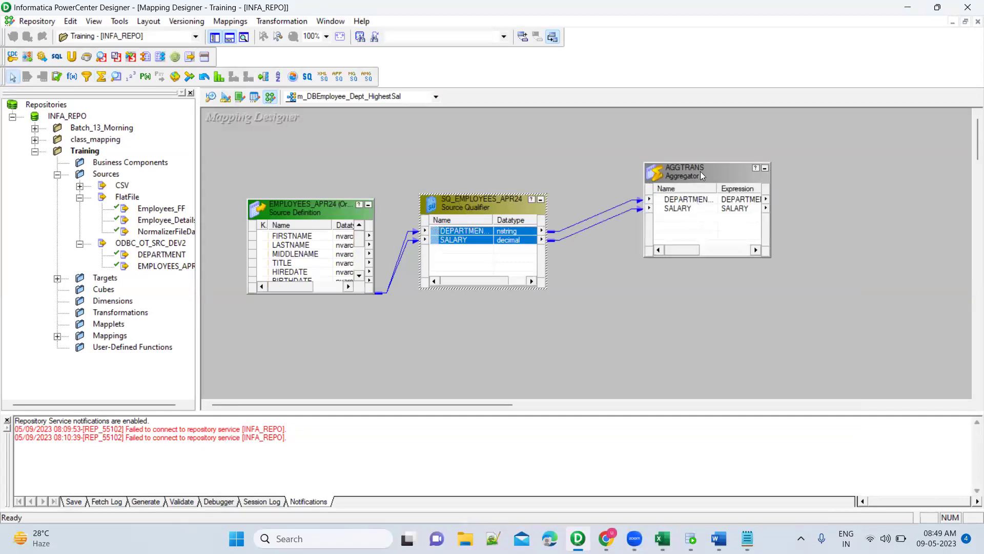
double_click(702, 170)
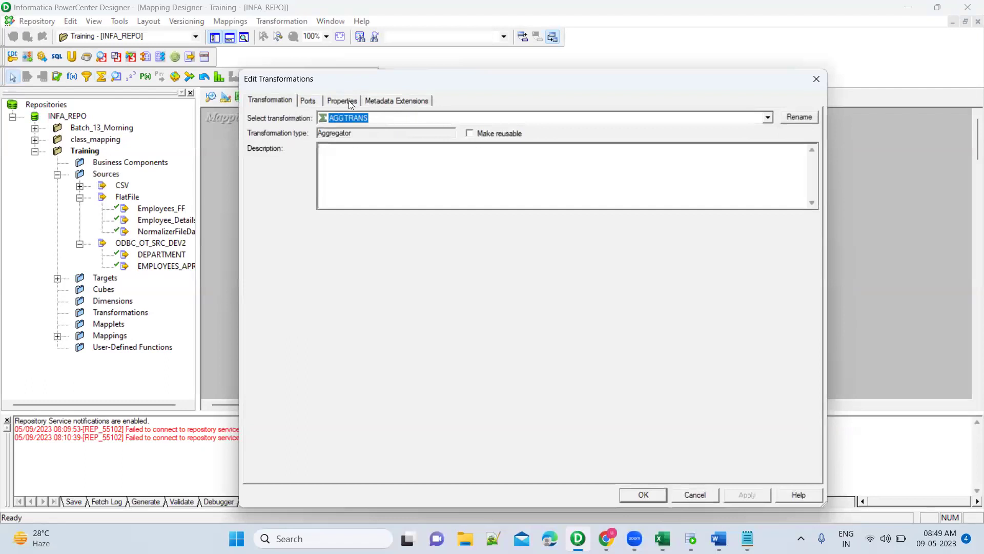
left_click(342, 100)
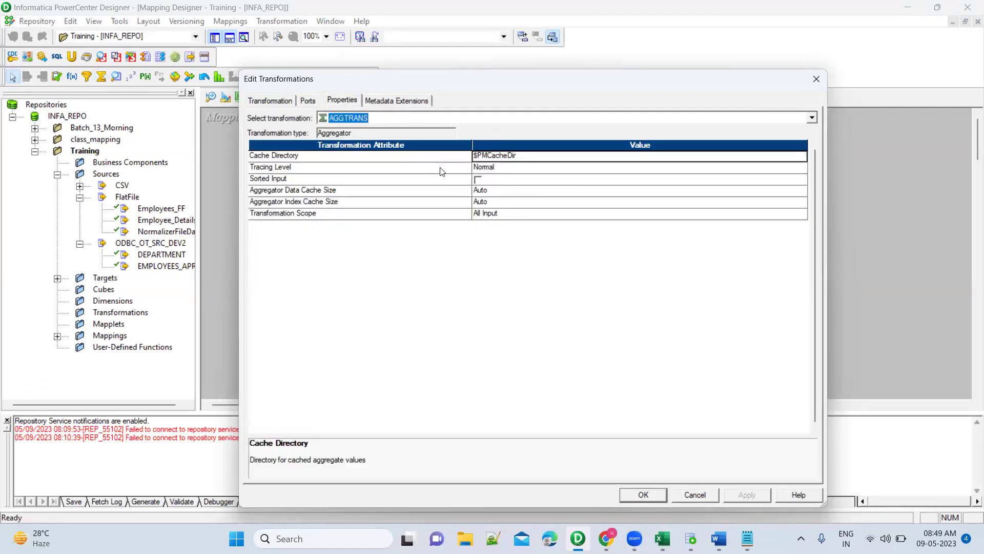
left_click(306, 102)
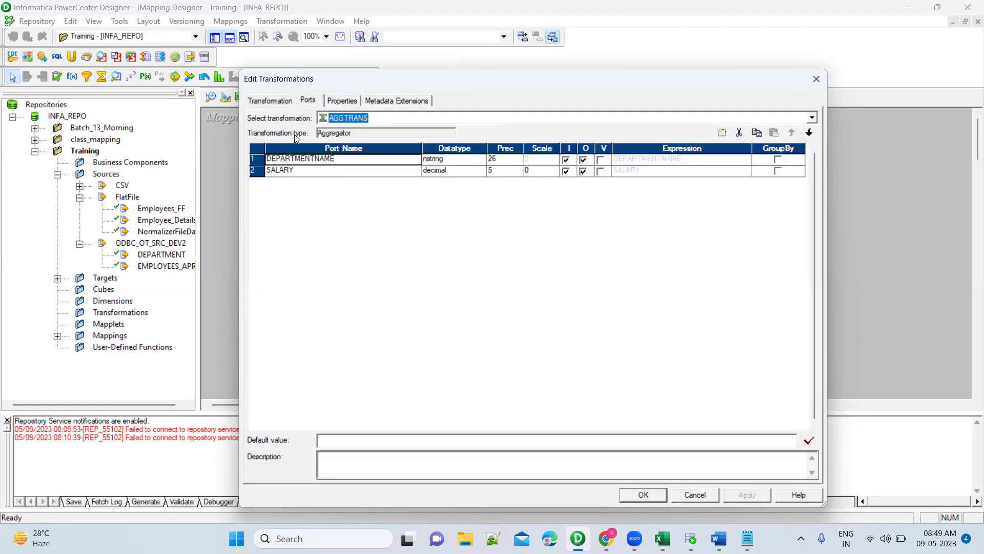
left_click(583, 171)
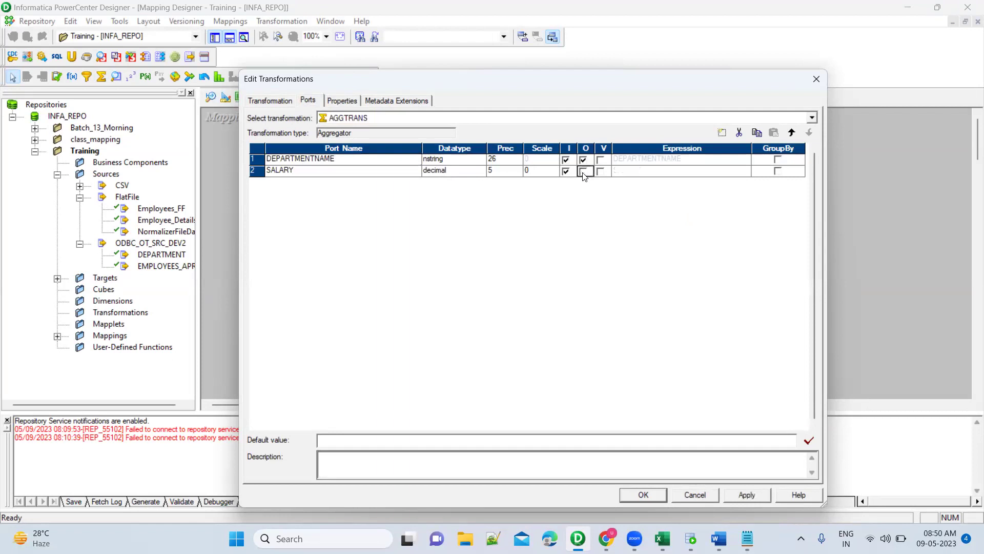
left_click(778, 160)
Add an integer, output-only port MAX_SAL below SALARY in AGGTRANS.
left_click(368, 174)
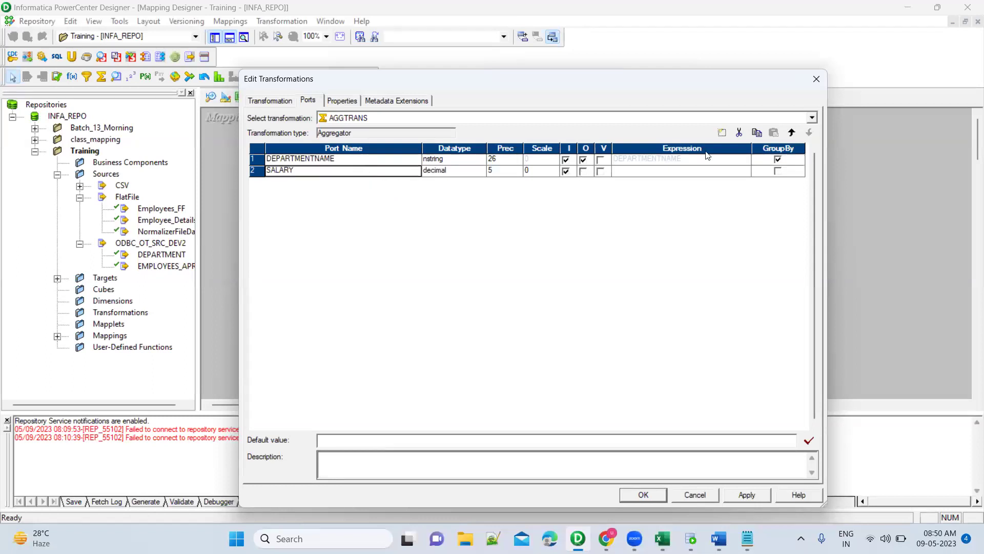
left_click(721, 133)
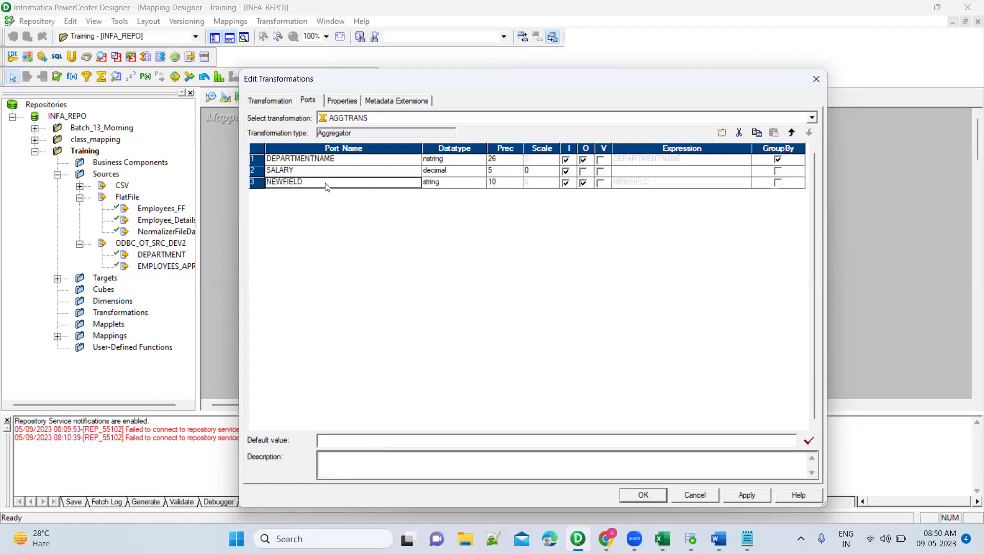
left_click(326, 183)
type("MAX_DA")
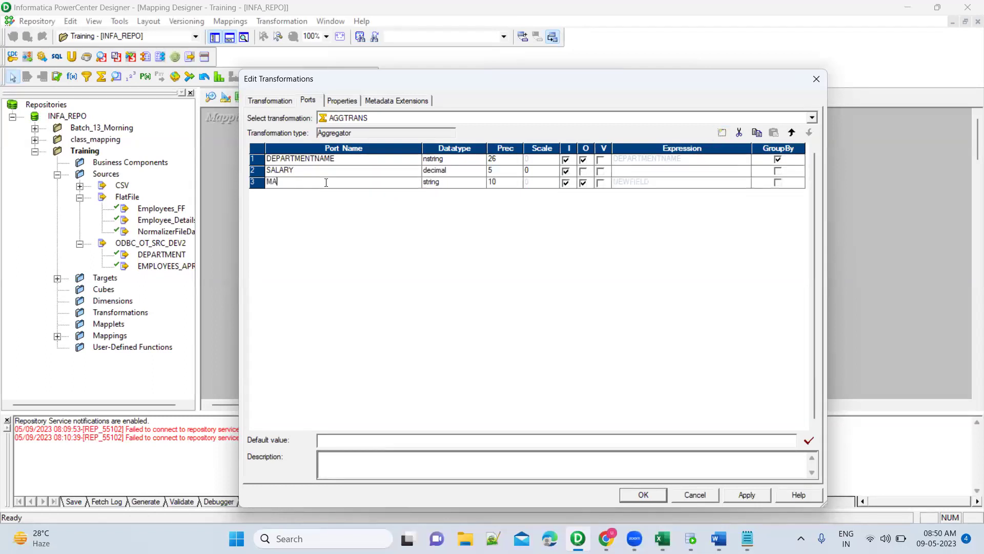
key("BackSpace")
key("BackSpace")
type("SAL")
left_click(481, 183)
left_click(481, 183)
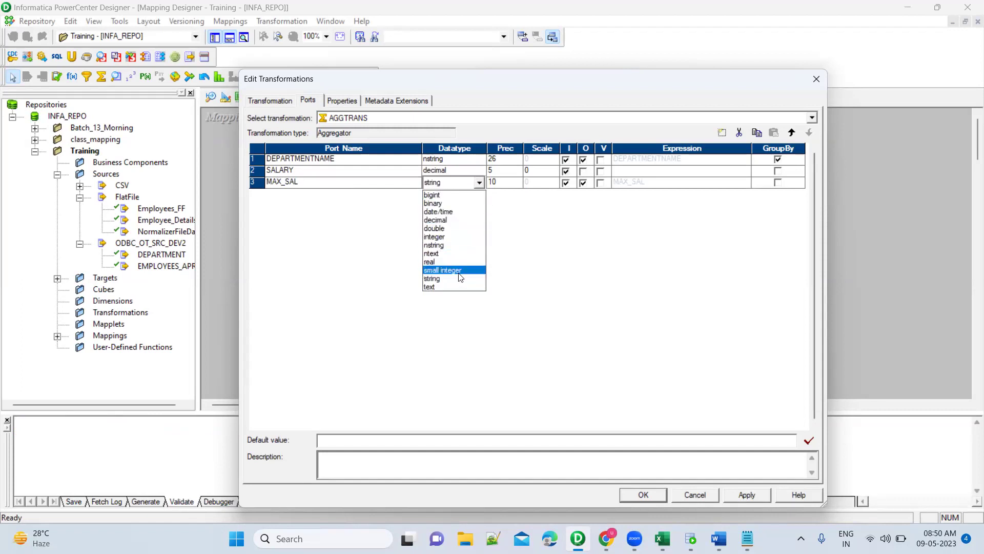
left_click(451, 237)
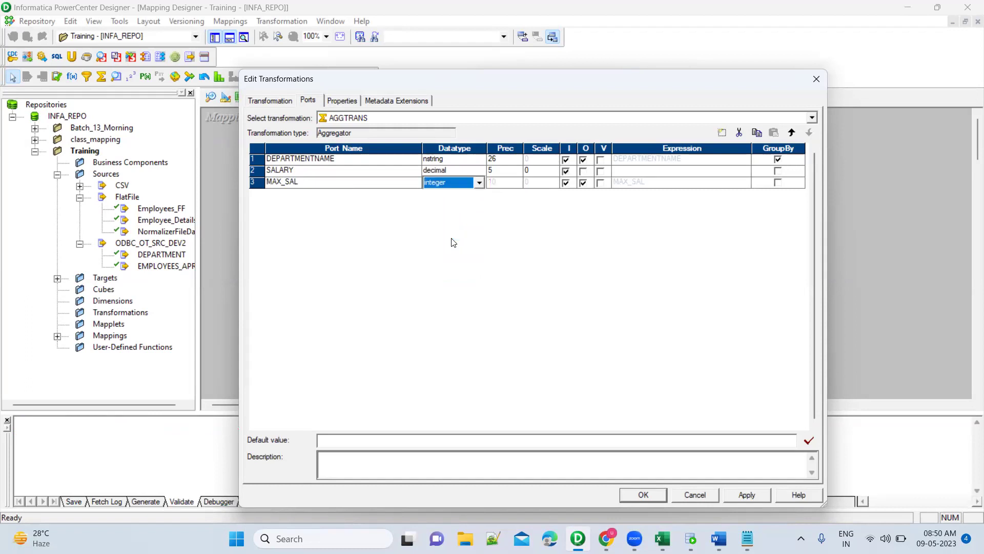
left_click(567, 183)
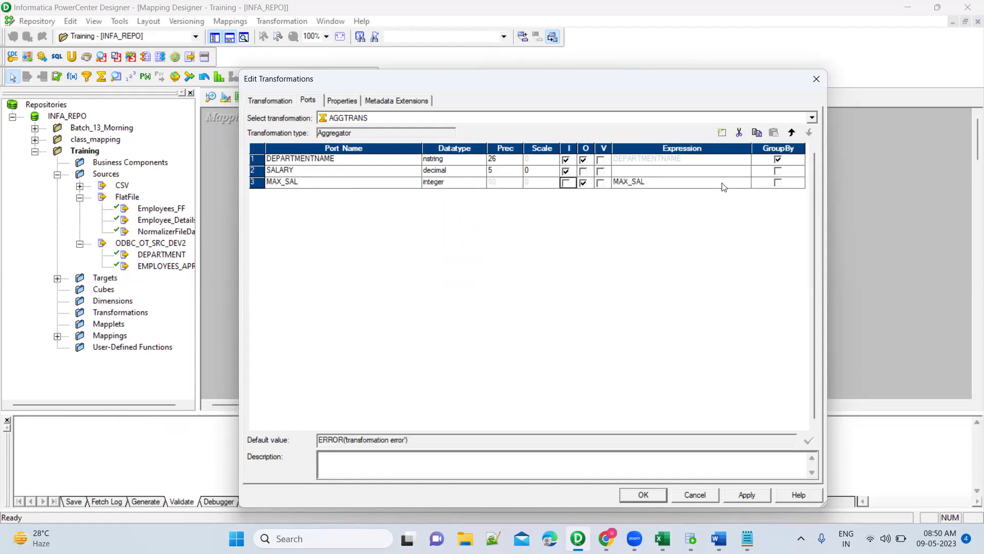
Set MAX_SAL's expression to MAX(SALARY), validate it, and apply the aggregator changes.
left_click(746, 182)
left_click(746, 181)
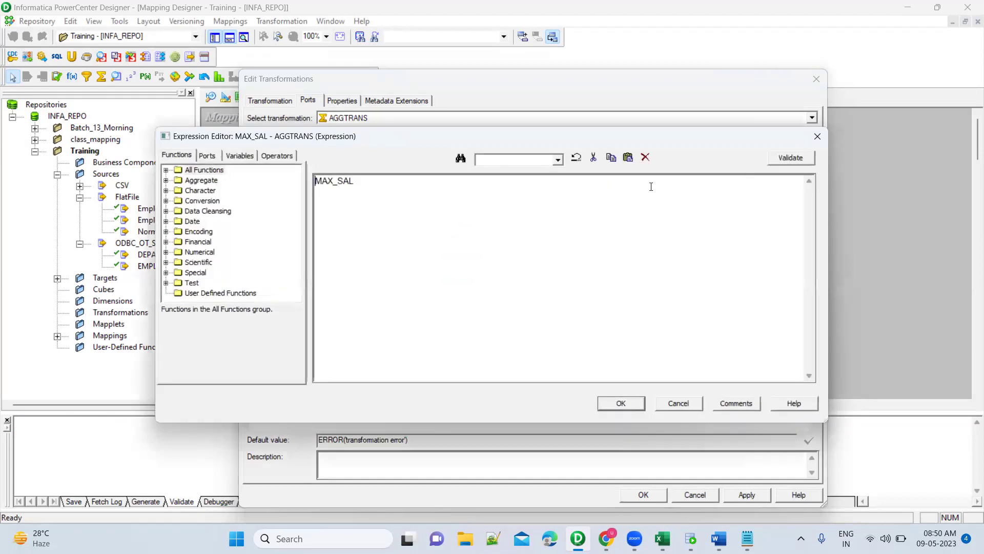
key("Delete")
left_click(166, 181)
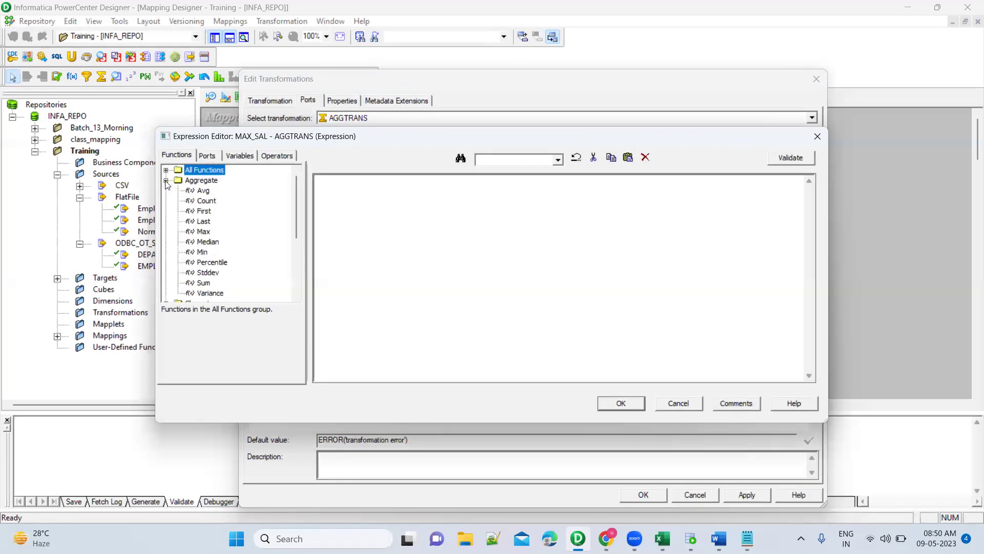
double_click(202, 231)
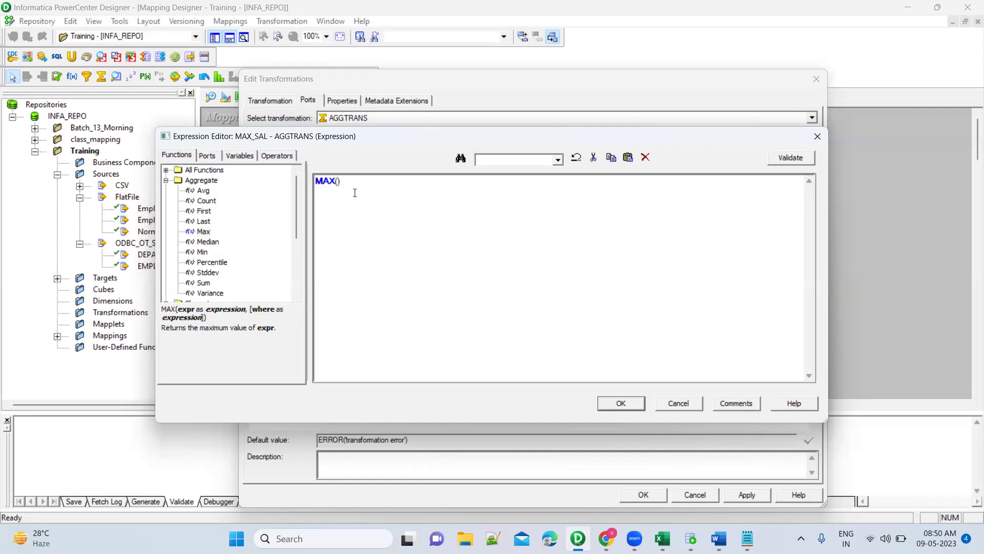
left_click(207, 155)
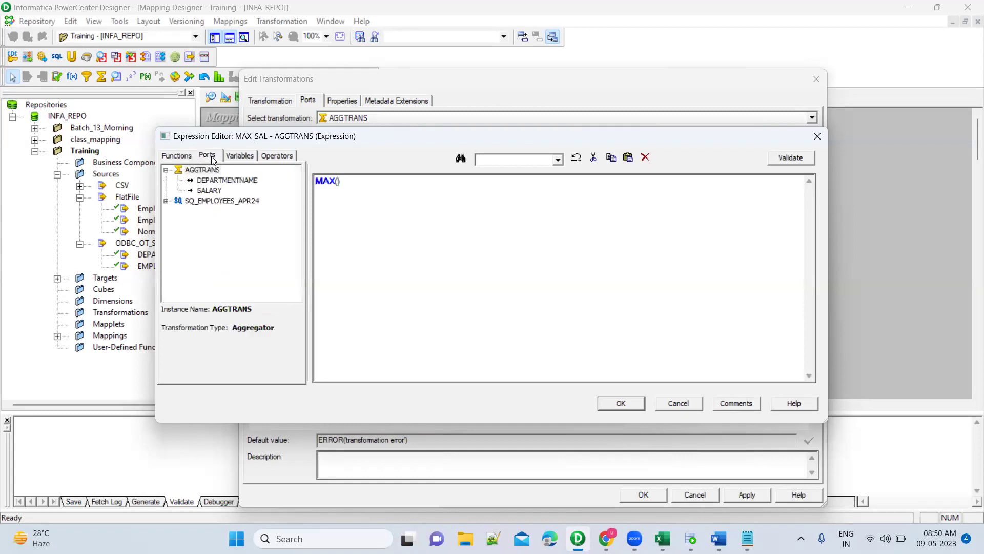
double_click(210, 191)
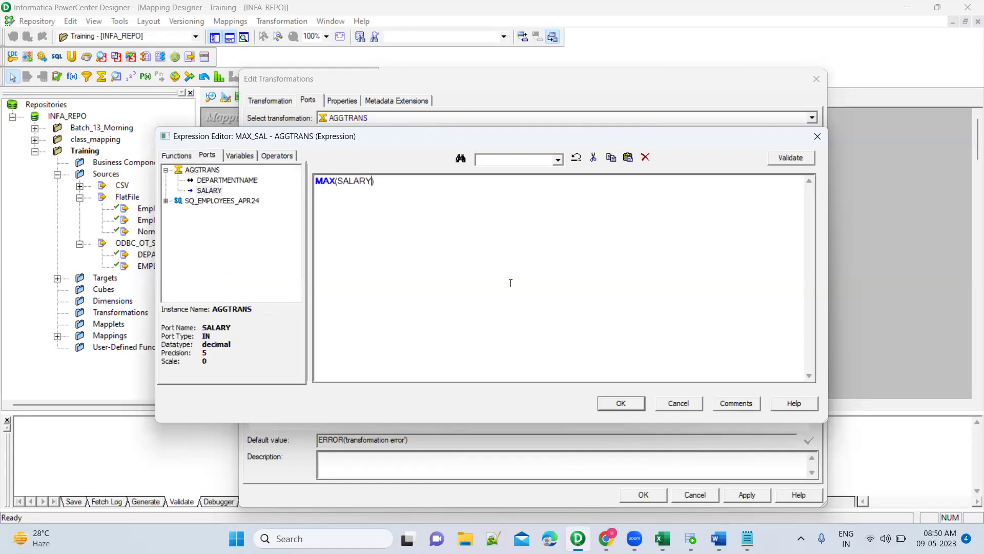
left_click(791, 158)
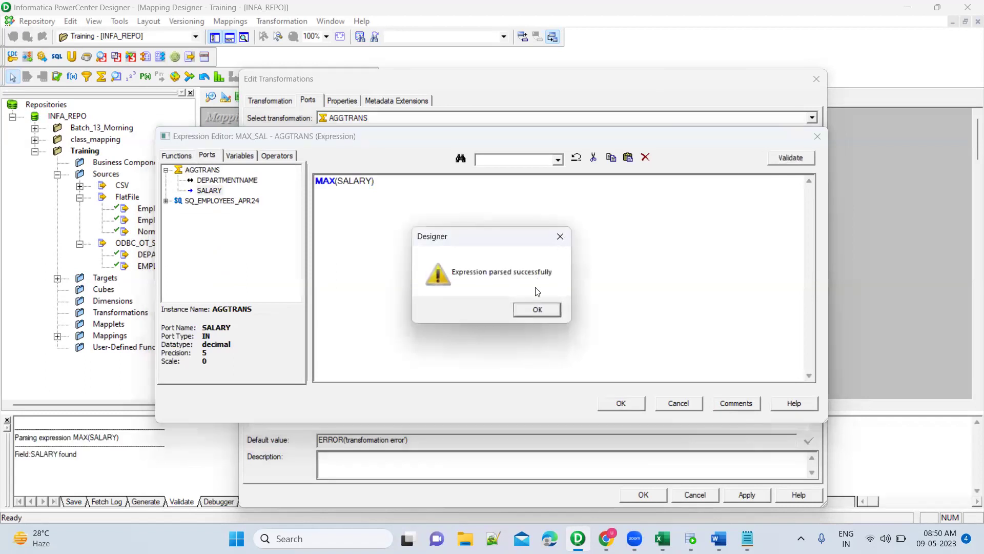
left_click(540, 310)
left_click(636, 403)
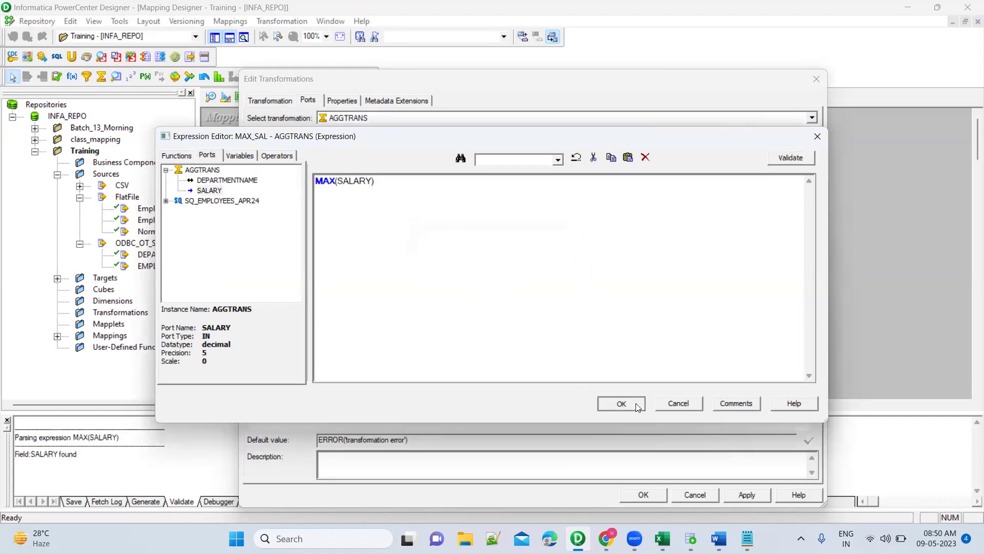
left_click(734, 498)
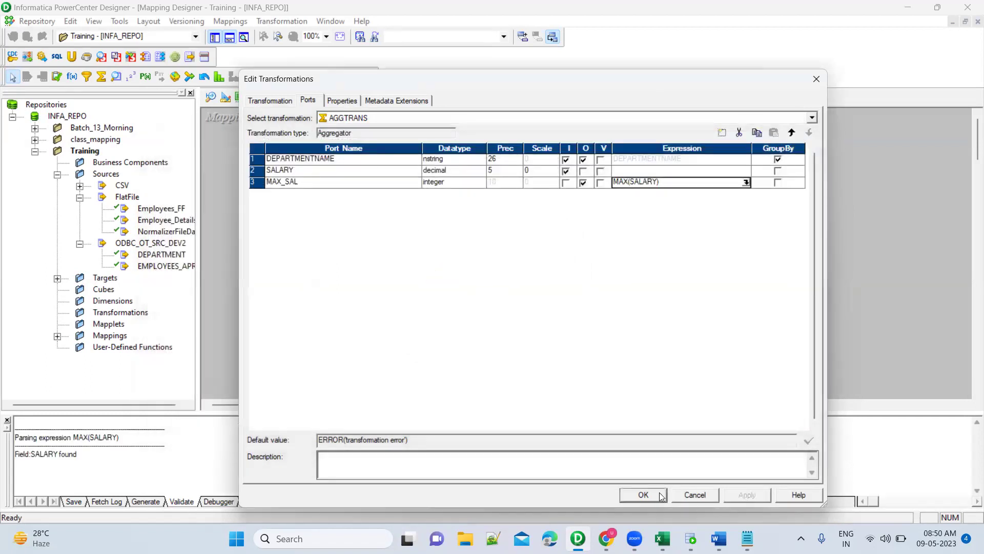
left_click(644, 495)
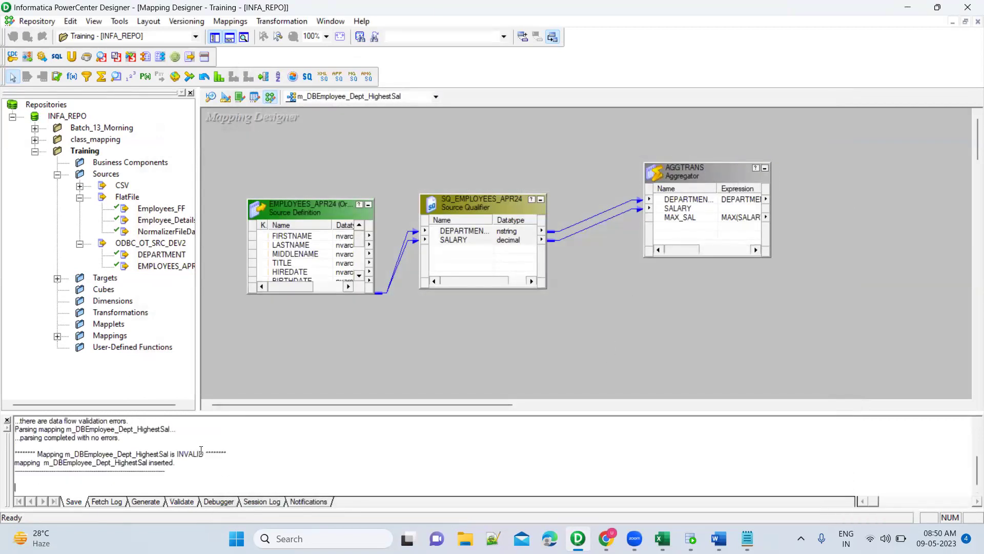
Note the INVALID status, then select the dept_highest_sal table name in SQL Developer.
double_click(195, 454)
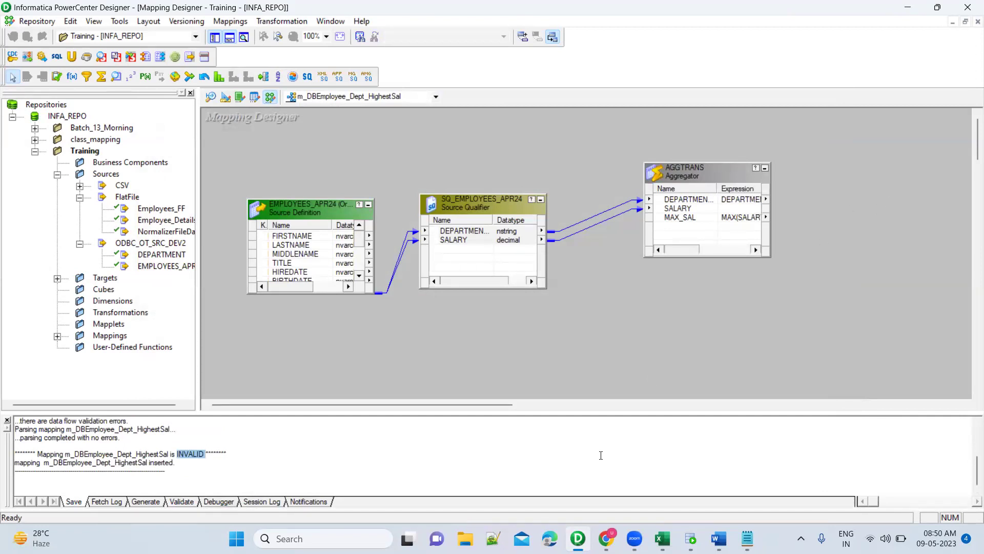
left_click(690, 538)
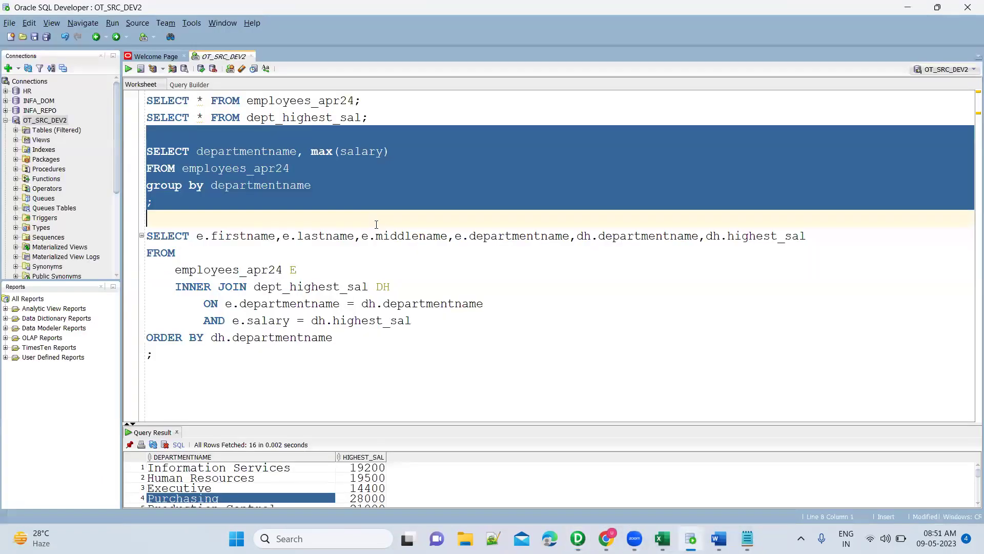
left_click(311, 186)
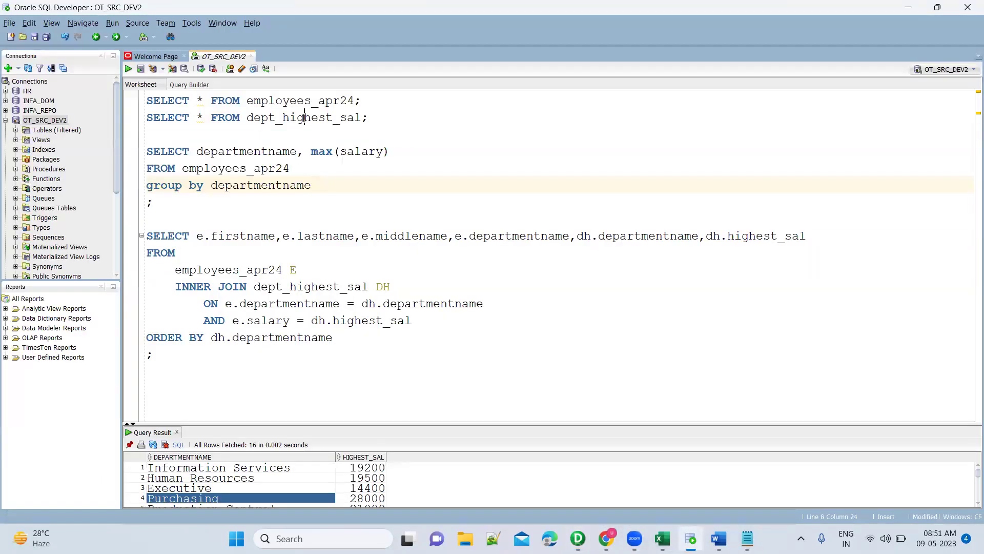
double_click(305, 117)
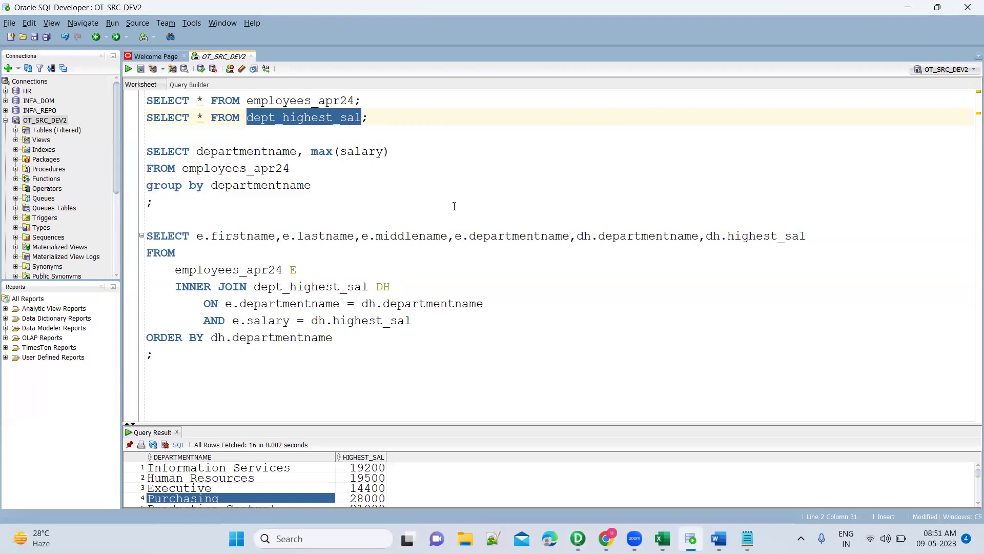
Recheck the table name, then bring up PowerCenter's Target Designer.
key("alt+Tab")
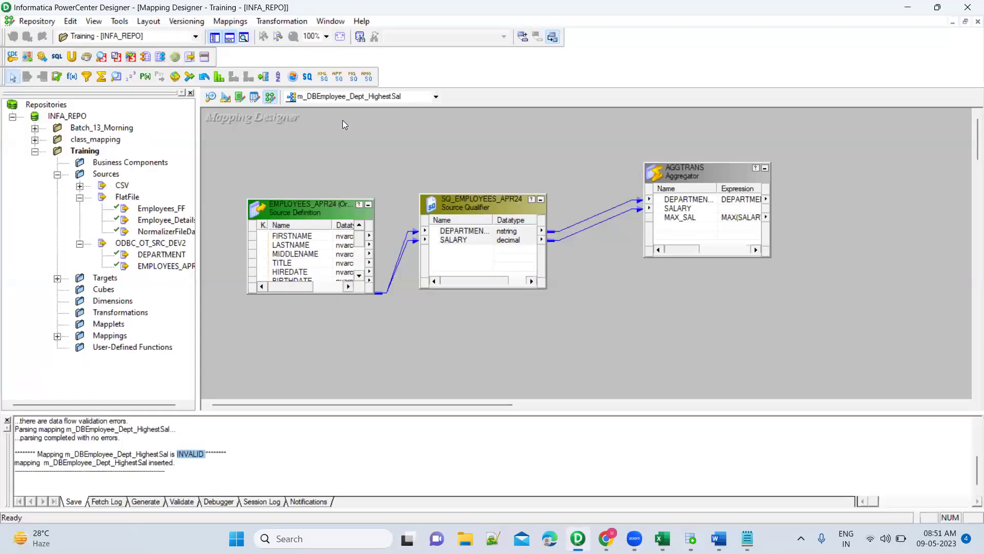
left_click(227, 97)
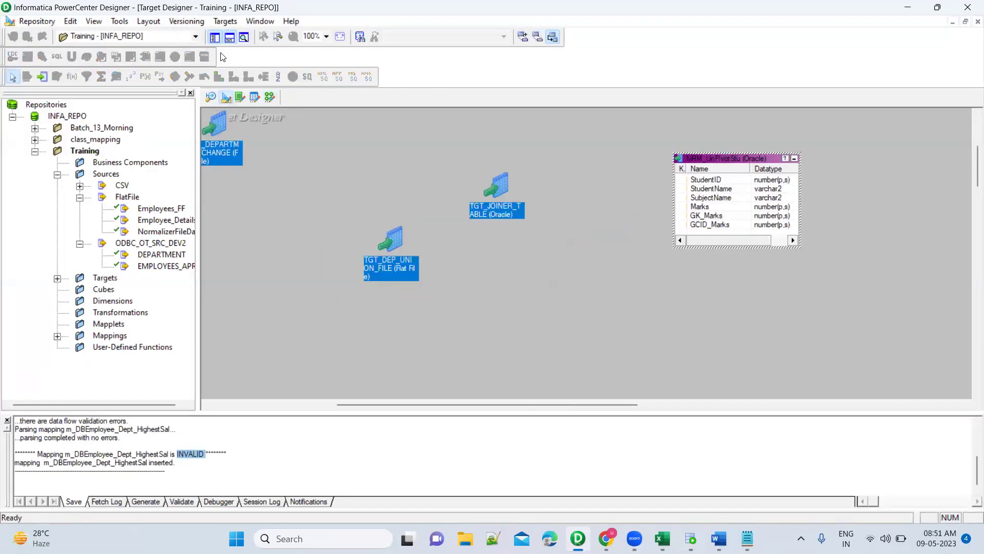
left_click(269, 98)
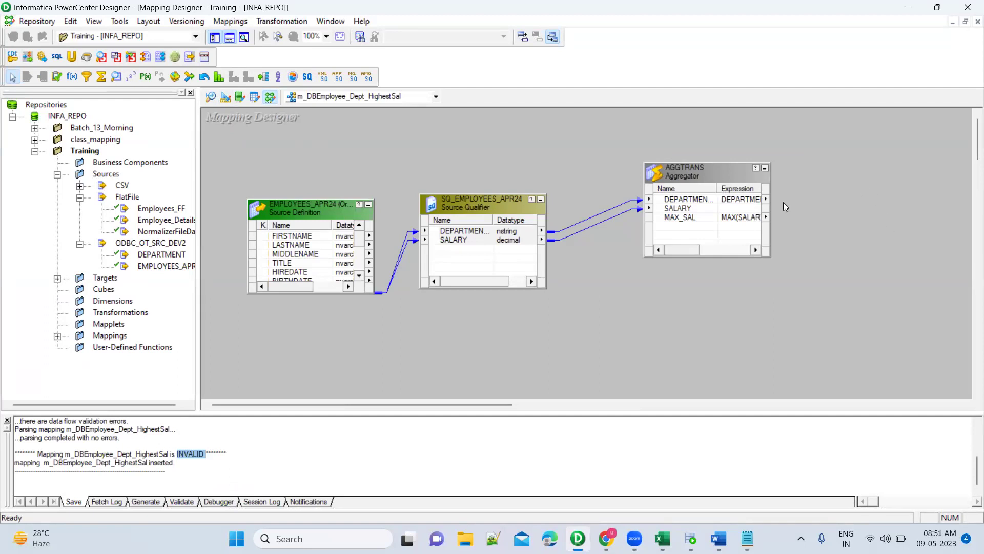
key("alt+Tab")
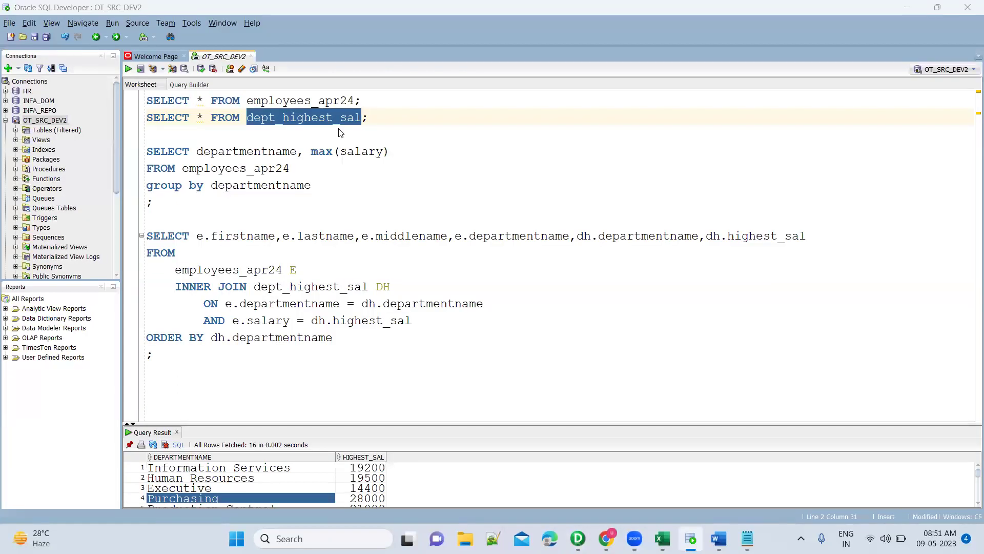
key("alt+Tab")
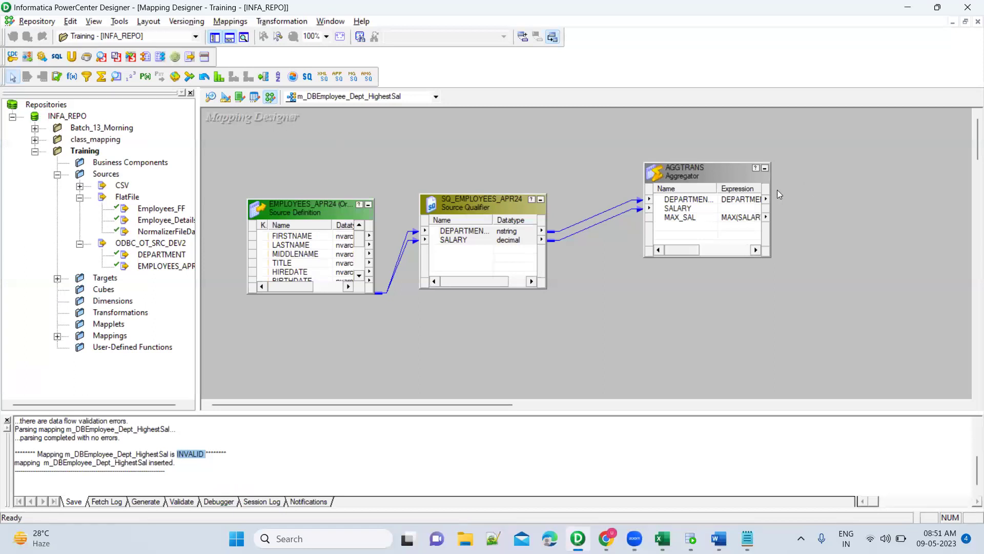
key("alt+Tab")
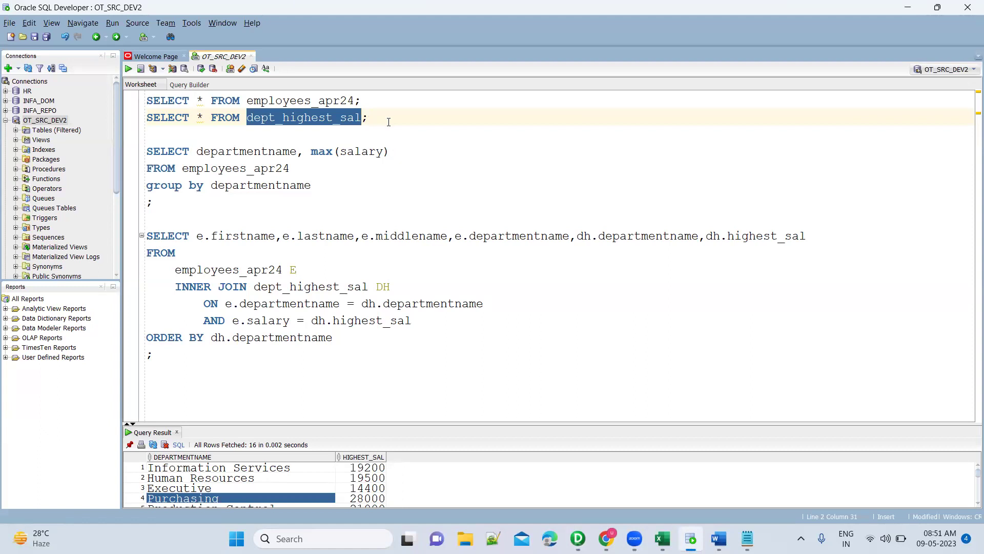
key("alt+Tab")
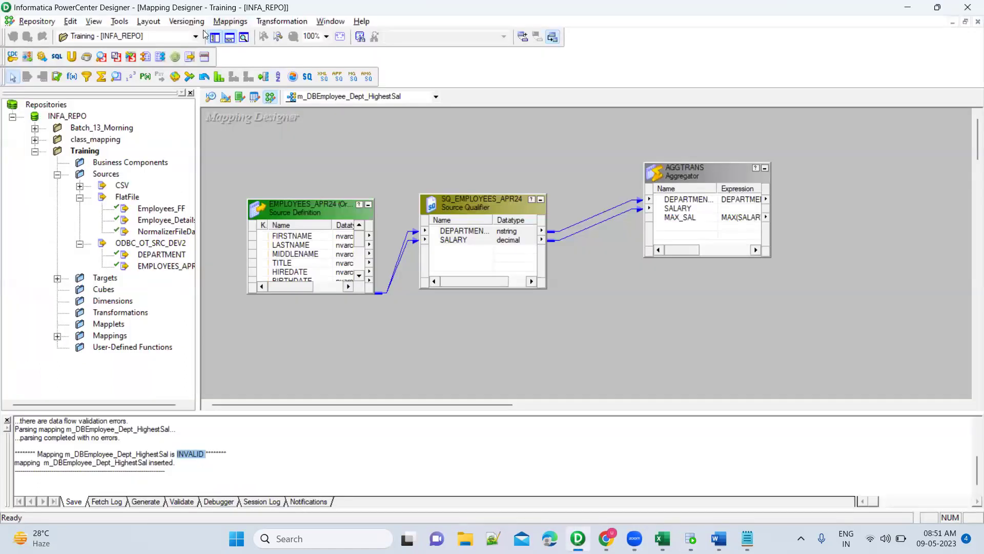
left_click(225, 97)
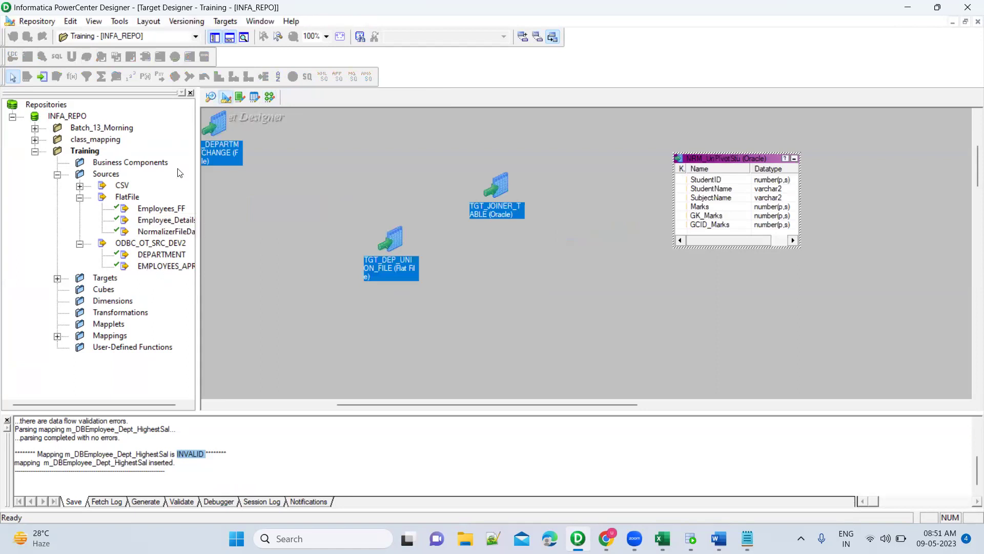
Import the DEPT_HIGHEST_SAL table from OT_SRC_DEV2 as a target, entering the database password.
left_click(225, 21)
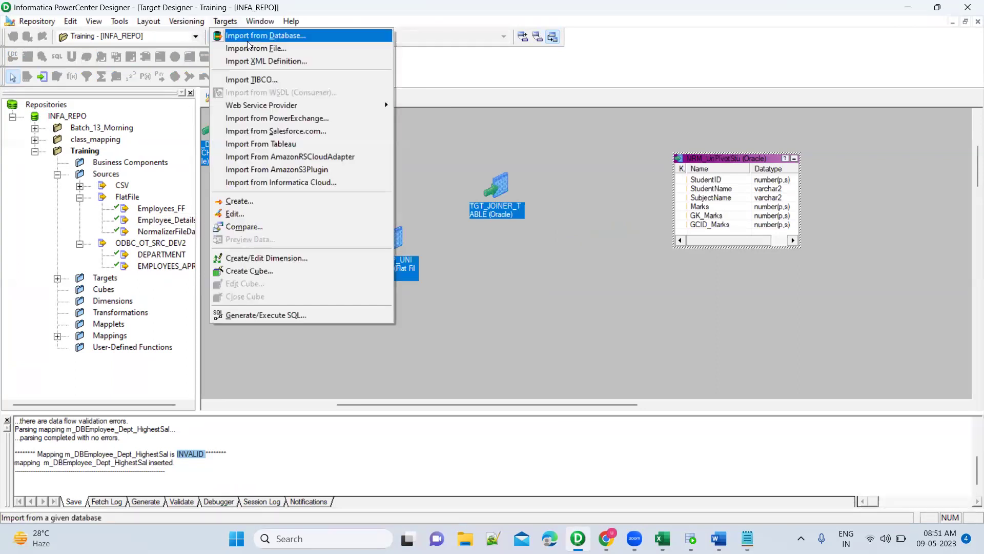
key("Return")
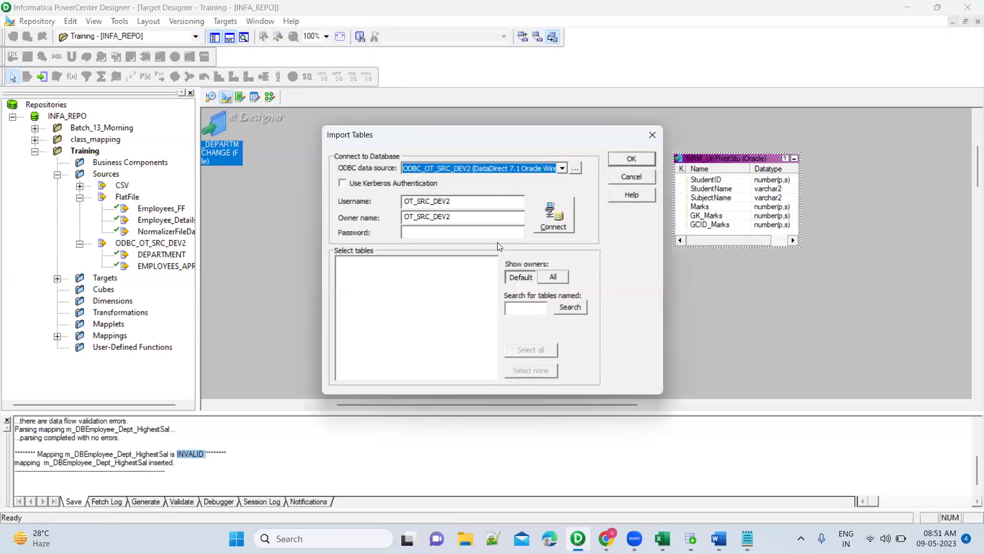
left_click(500, 234)
type("admin")
key("Return")
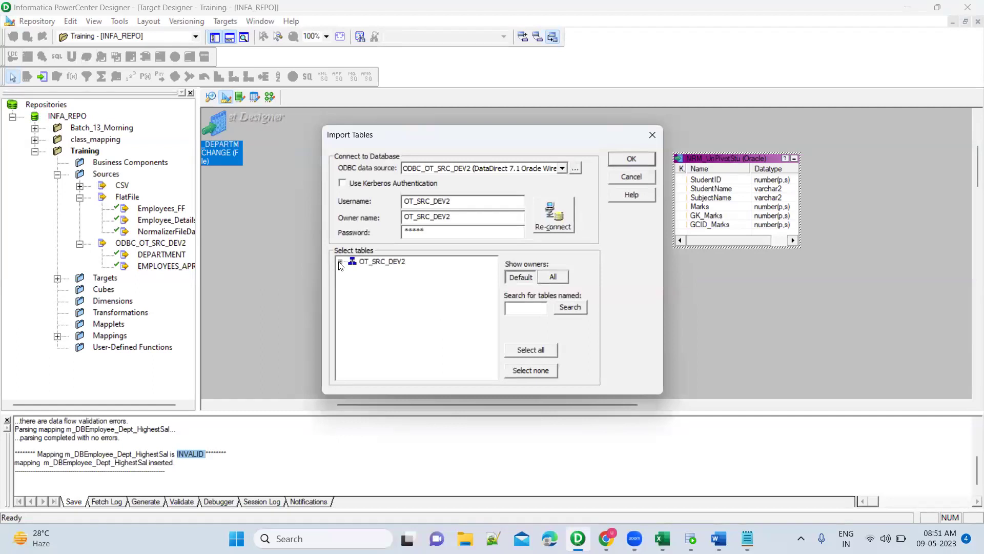
left_click(340, 262)
left_click(352, 272)
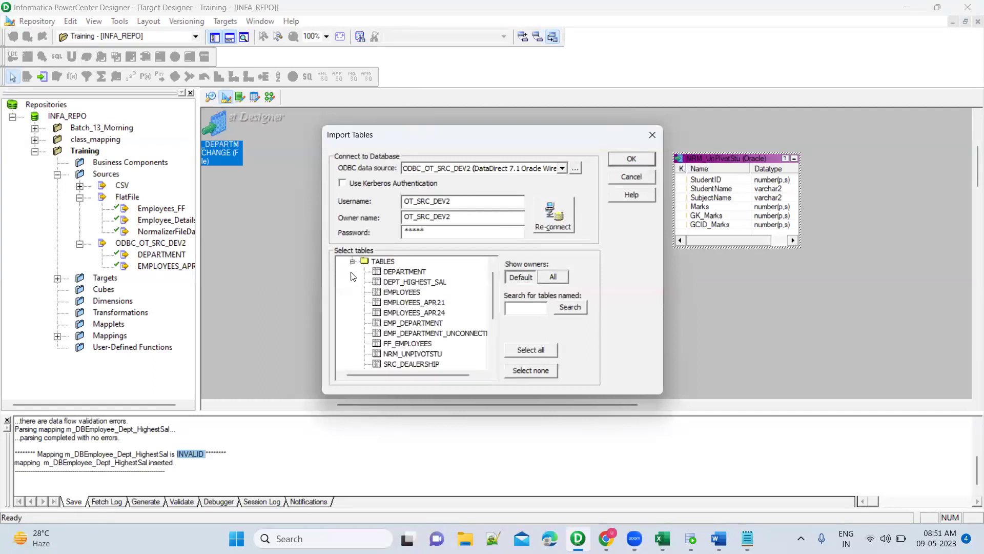
left_click(419, 343)
scroll(424, 339, "down", 3)
scroll(428, 308, "up", 4)
left_click(430, 294)
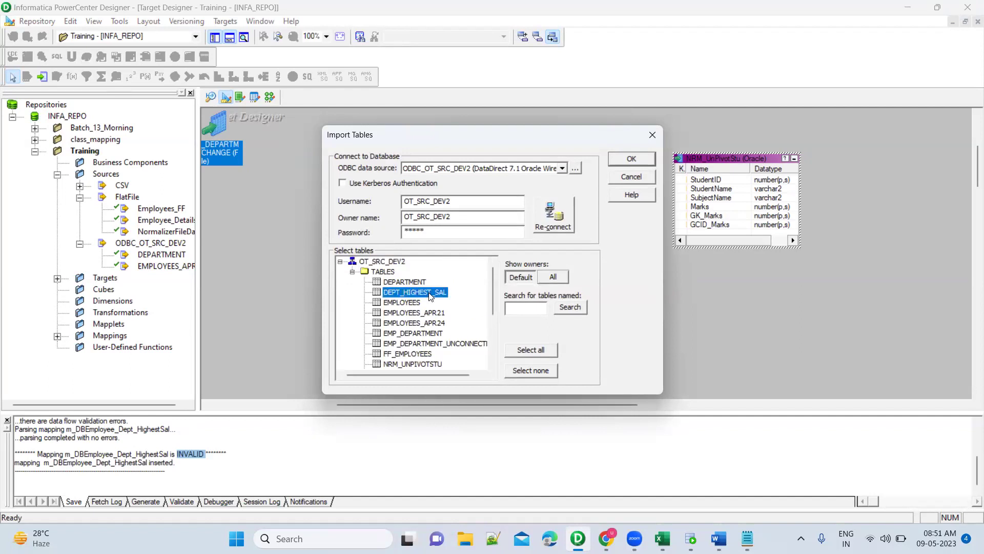
left_click(630, 160)
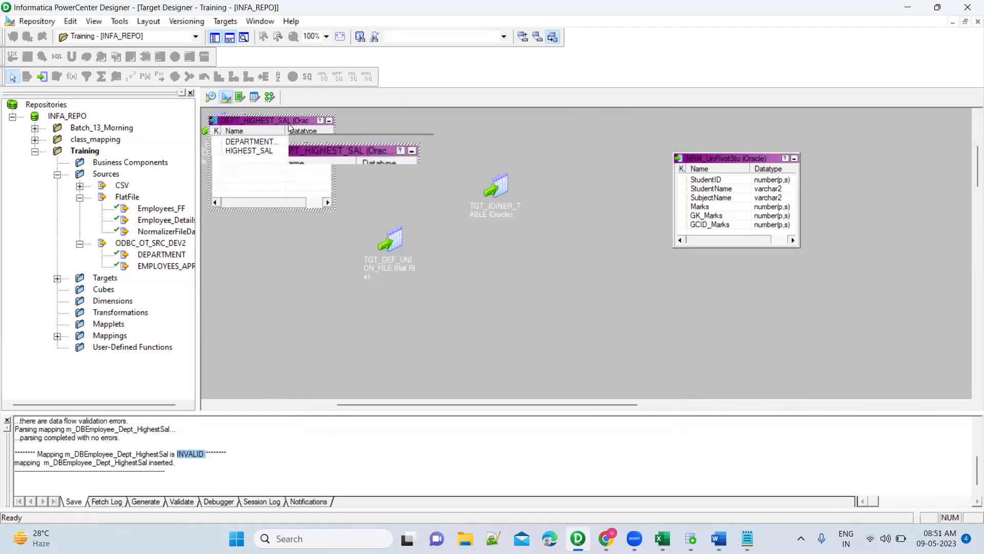
Reopen the Training folder so Targets lists DEPT_HIGHEST_SAL, then return to the highest-salary mapping.
left_click(270, 97)
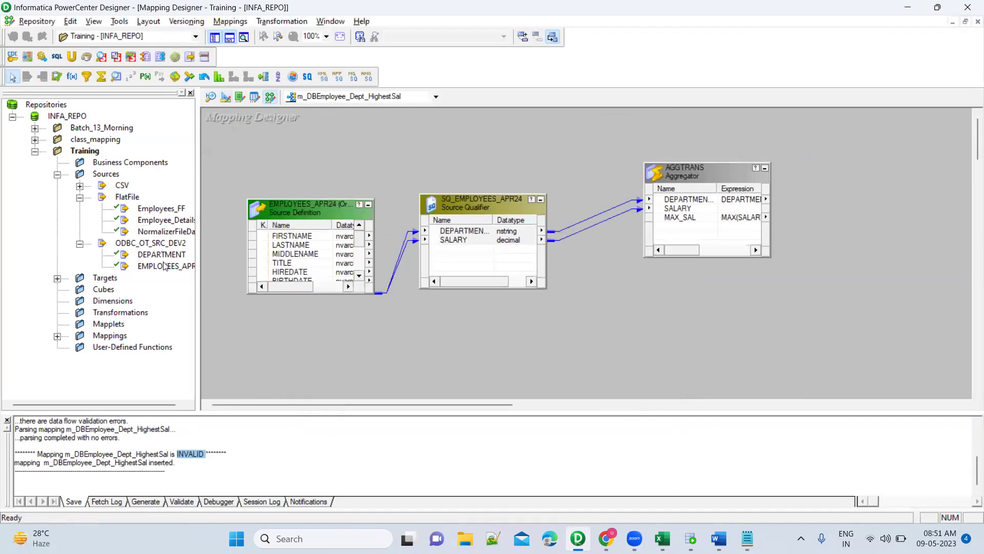
left_click(153, 245)
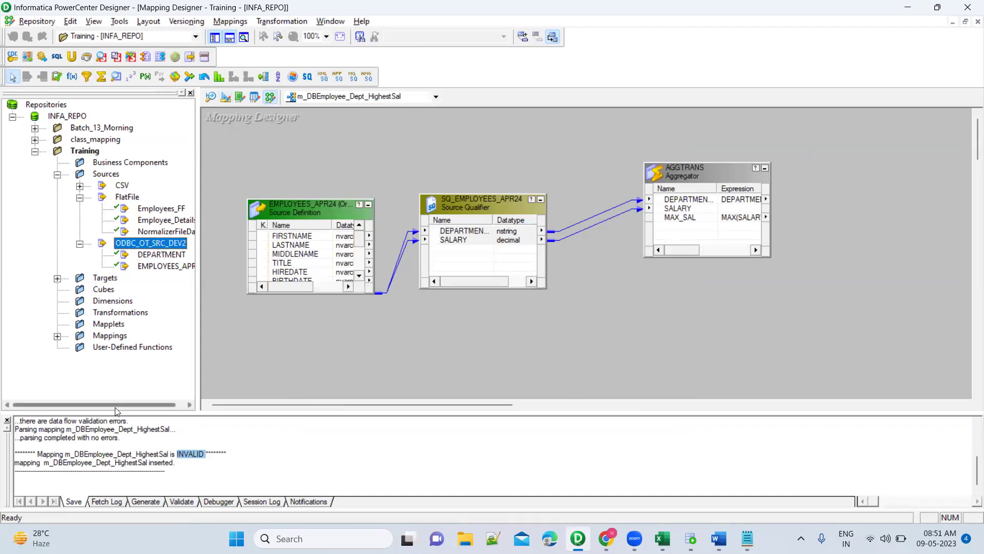
left_click_drag(117, 405, 144, 405)
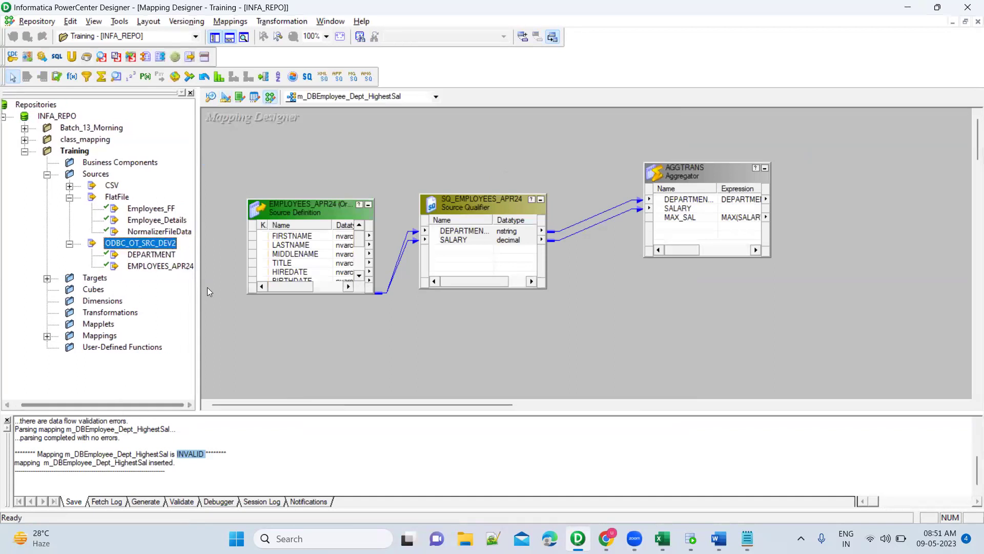
left_click(226, 98)
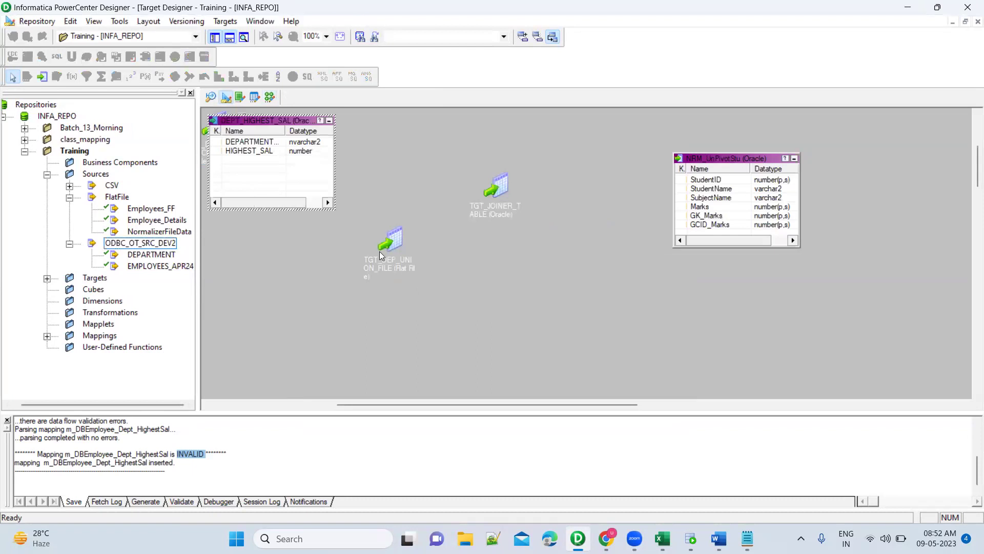
left_click(302, 231)
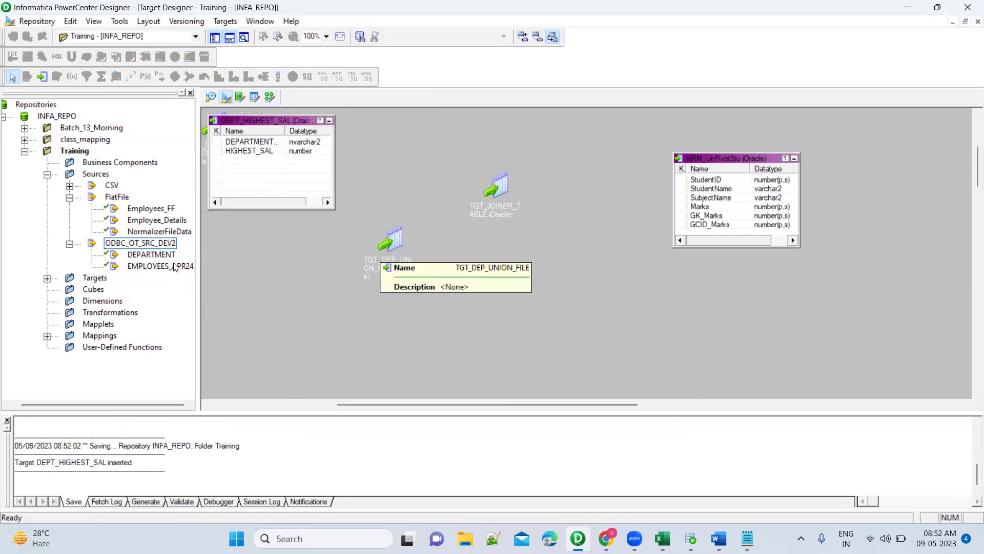
right_click(81, 154)
left_click(115, 212)
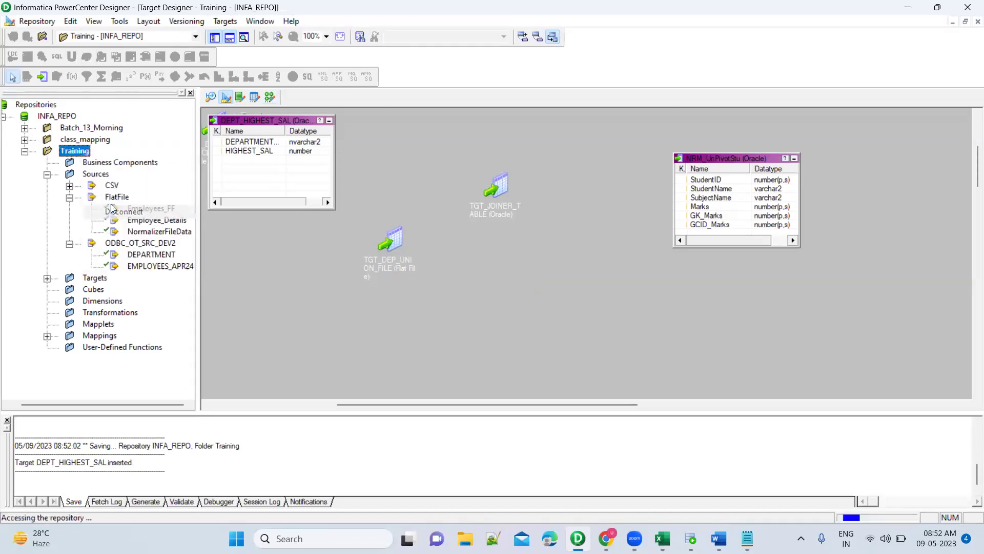
double_click(84, 151)
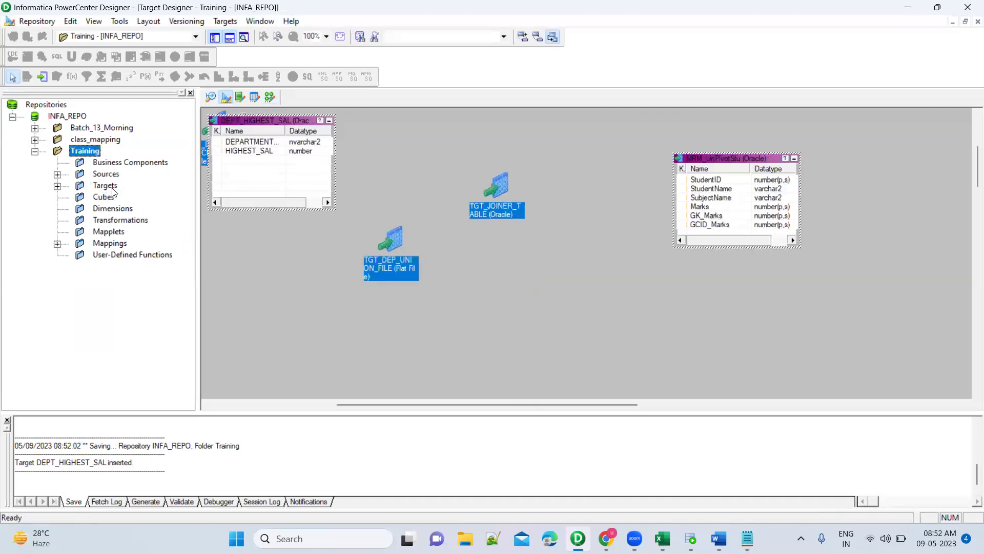
double_click(112, 188)
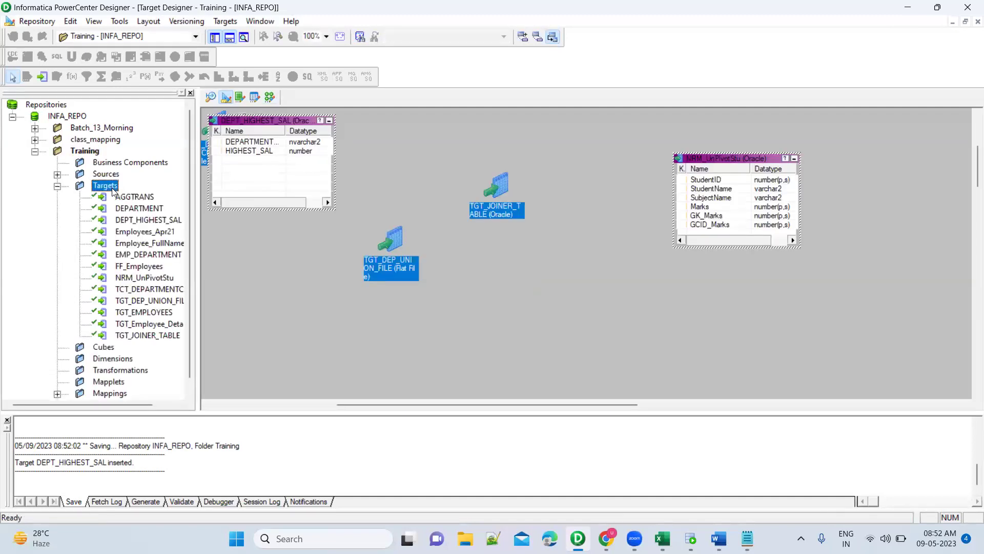
left_click(270, 97)
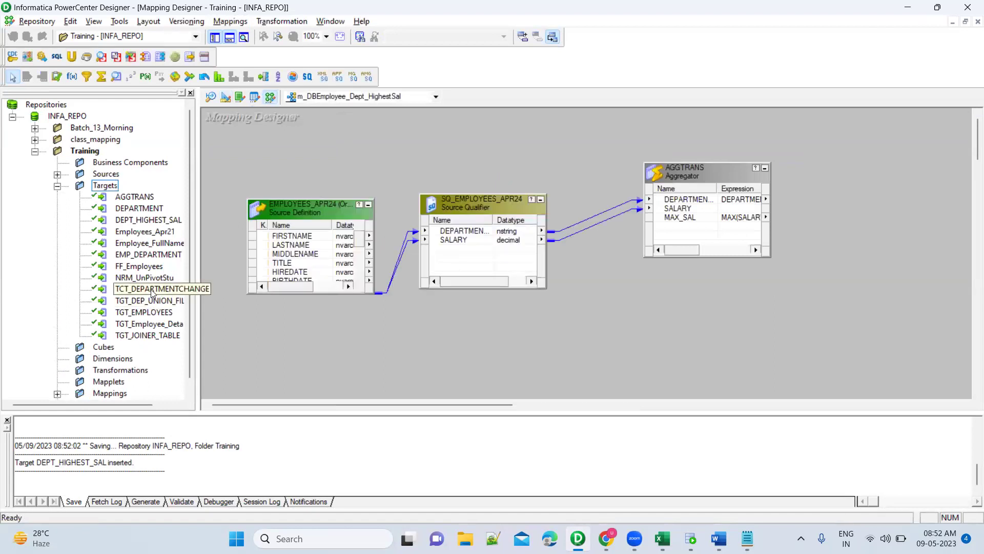
Add DEPT_HIGHEST_SAL right of AGGTRANS, link DEPARTMENT and MAX_SAL, and iconize all transformations.
left_click(148, 224)
left_click_drag(137, 224, 868, 177)
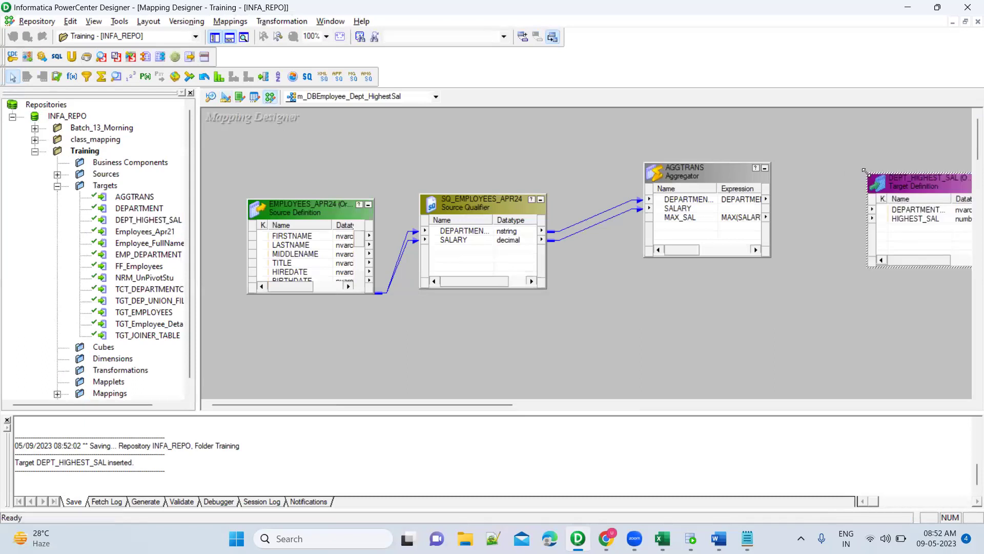
left_click(726, 201)
left_click(693, 219, "ctrl")
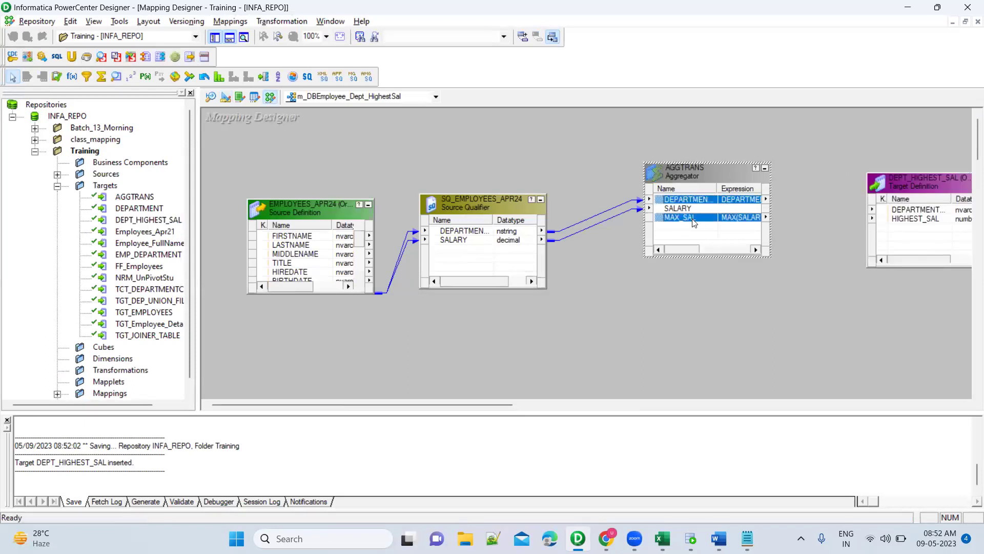
left_click_drag(664, 200, 913, 211)
left_click(856, 256)
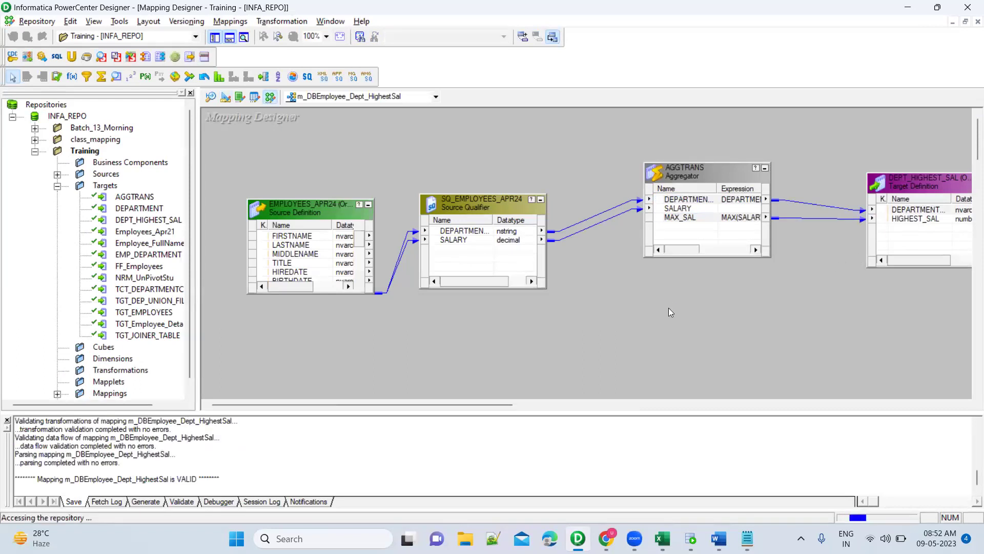
right_click(527, 140)
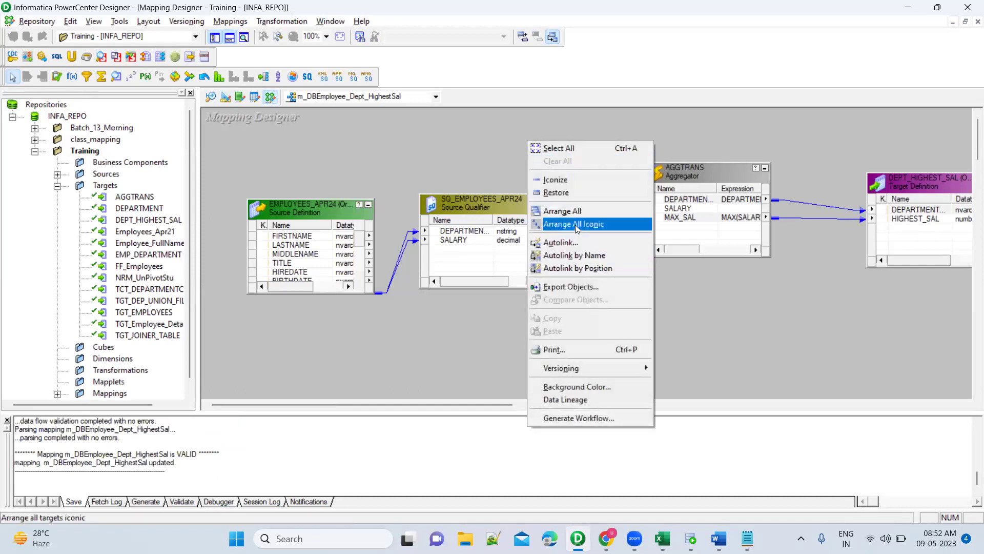
left_click(575, 225)
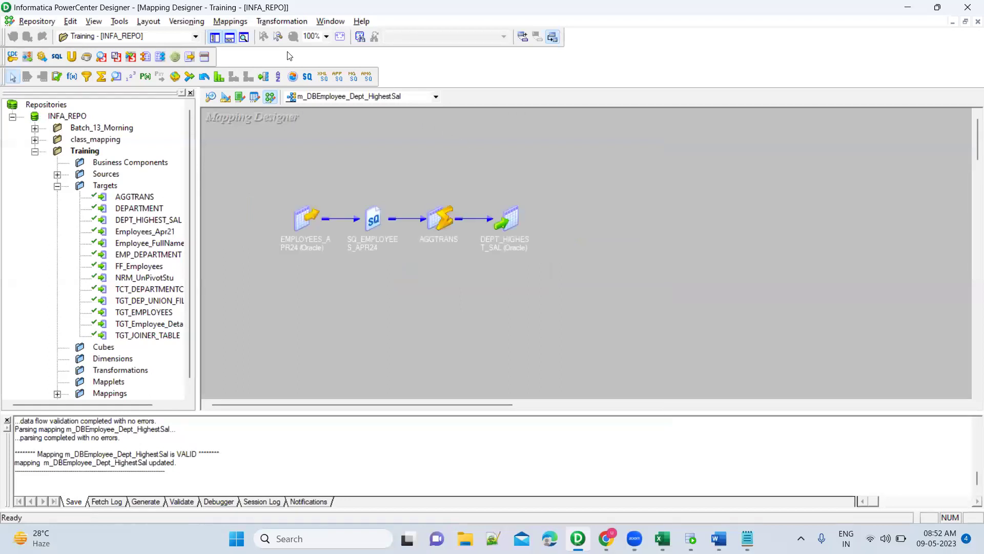
Create a new mapping named m_EMp_DetHighestSal_Joiner from the Mappings menu.
left_click(230, 21)
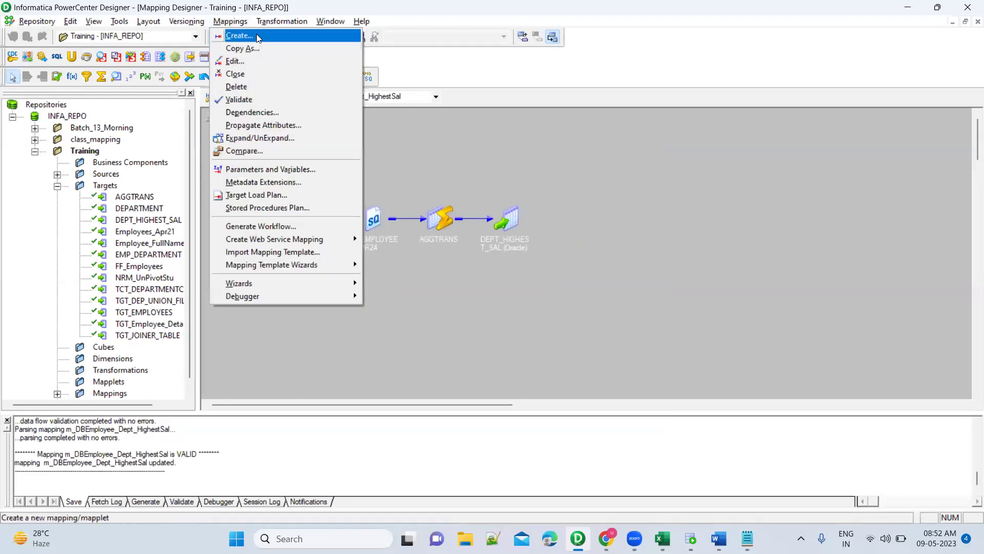
left_click(257, 34)
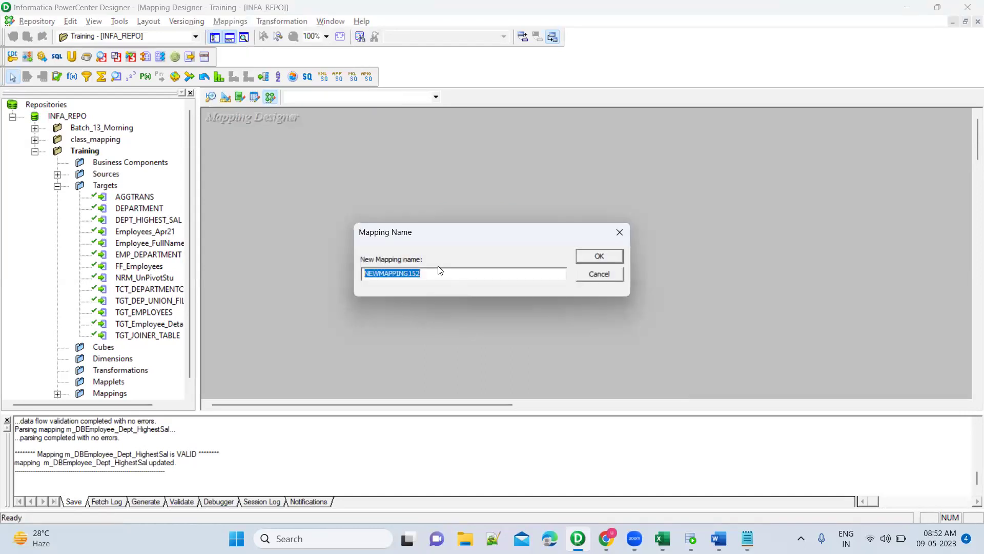
type("m")
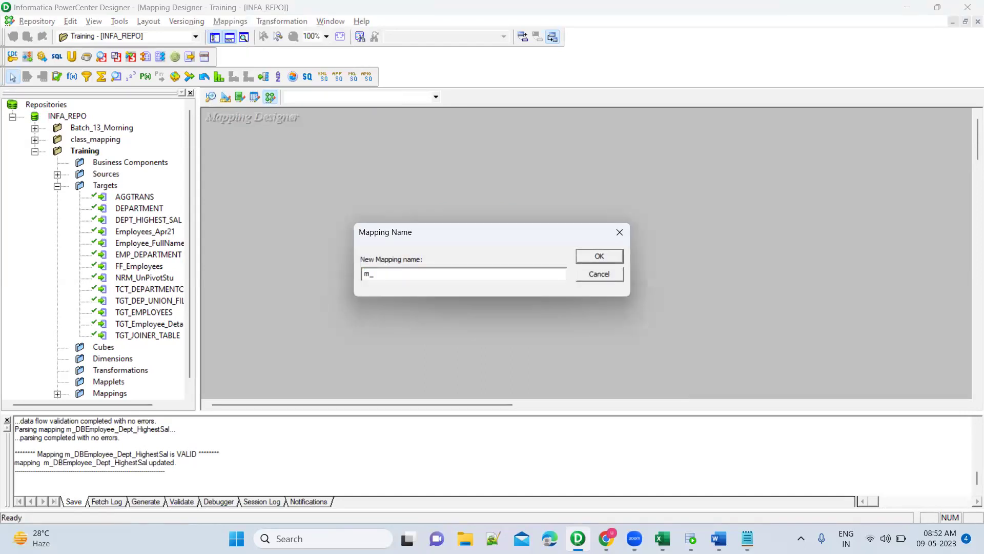
type("_EMp_DetHighestSala")
type("Joiner")
left_click(588, 256)
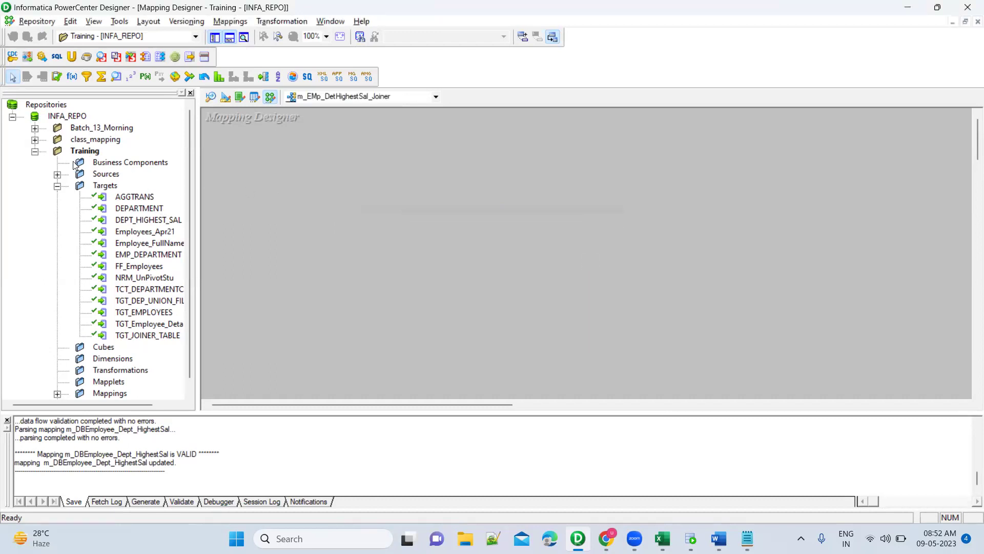
left_click(58, 174)
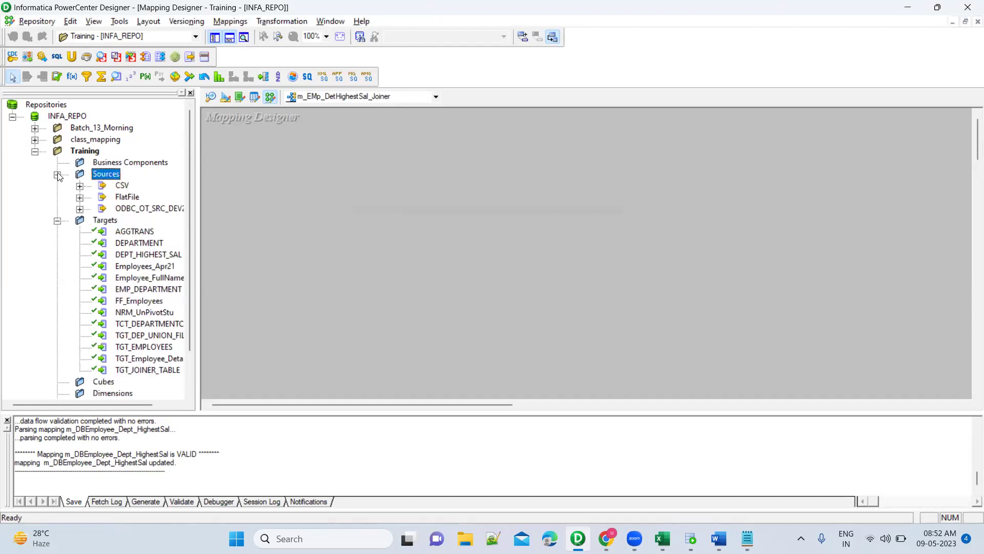
Place EMPLOYEES_APR24 with its qualifier and delete the TITLE through GENDER qualifier ports.
left_click(80, 209)
left_click_drag(146, 231, 318, 177)
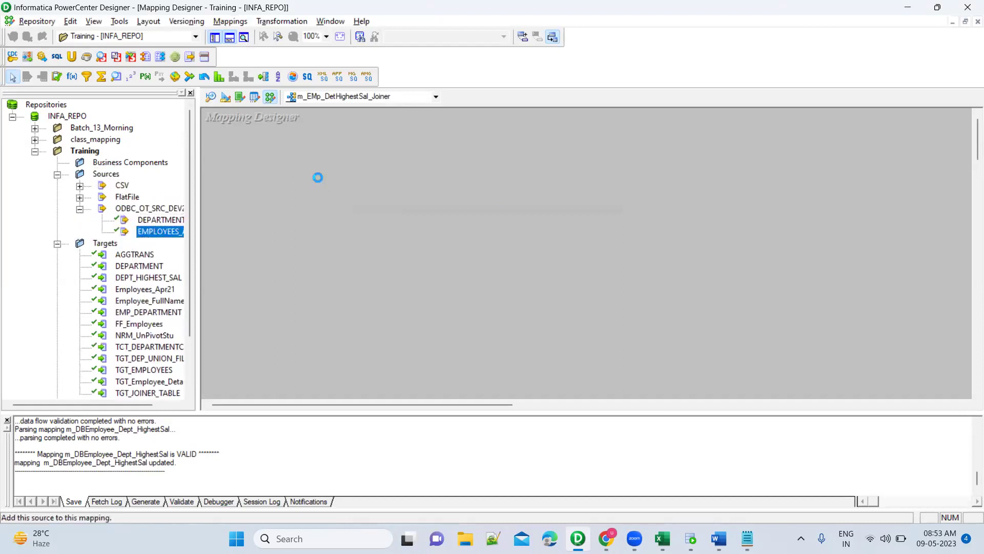
left_click(385, 190)
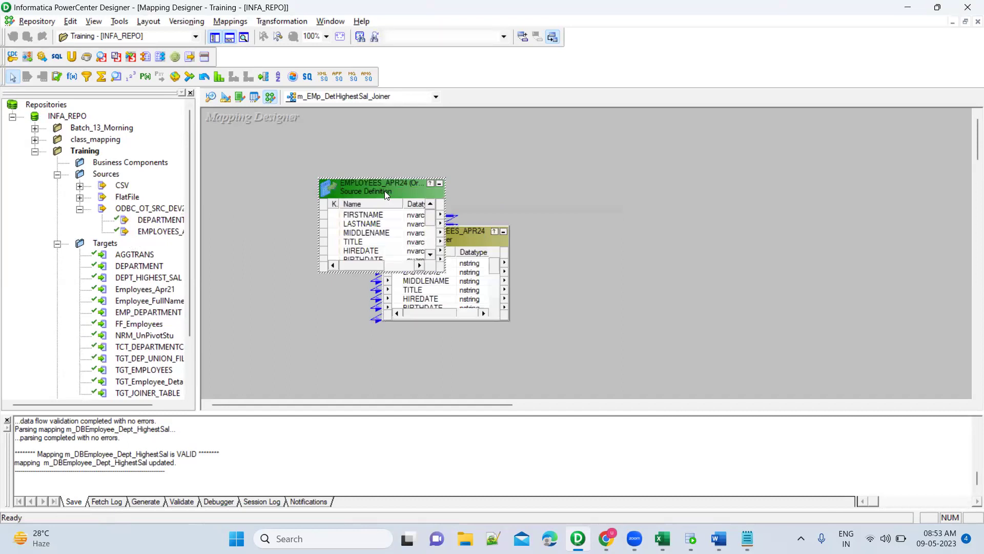
left_click_drag(385, 190, 286, 162)
left_click_drag(429, 240, 423, 154)
double_click(424, 154)
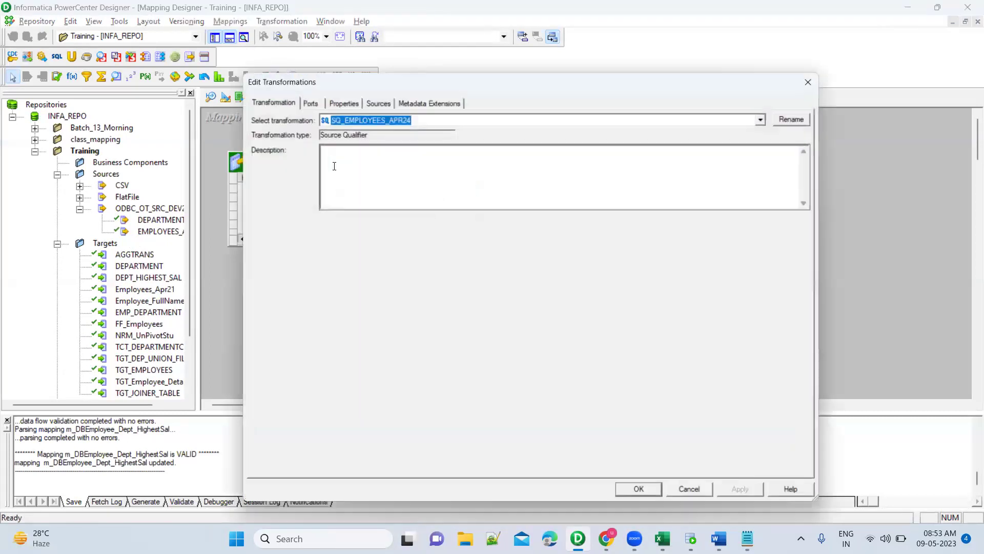
left_click(311, 103)
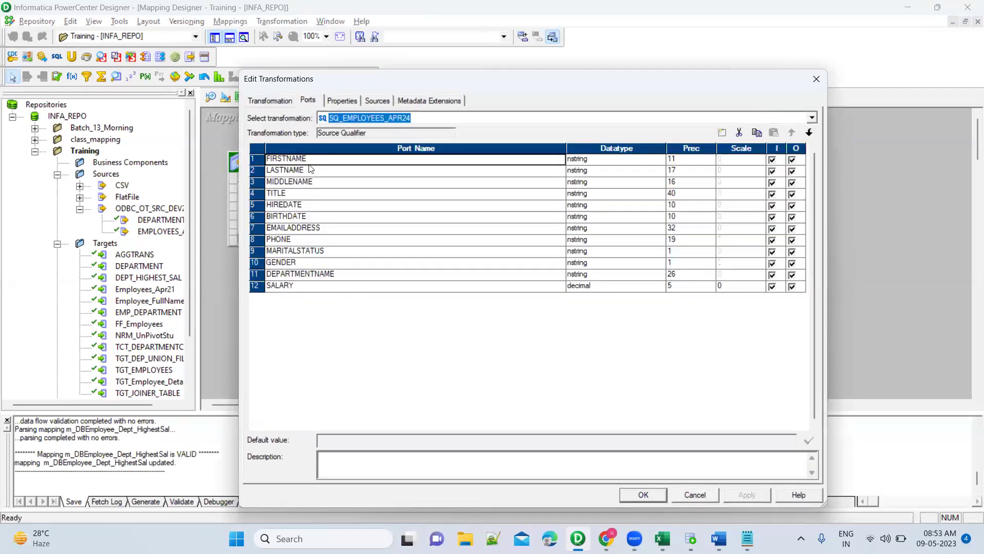
left_click(261, 194)
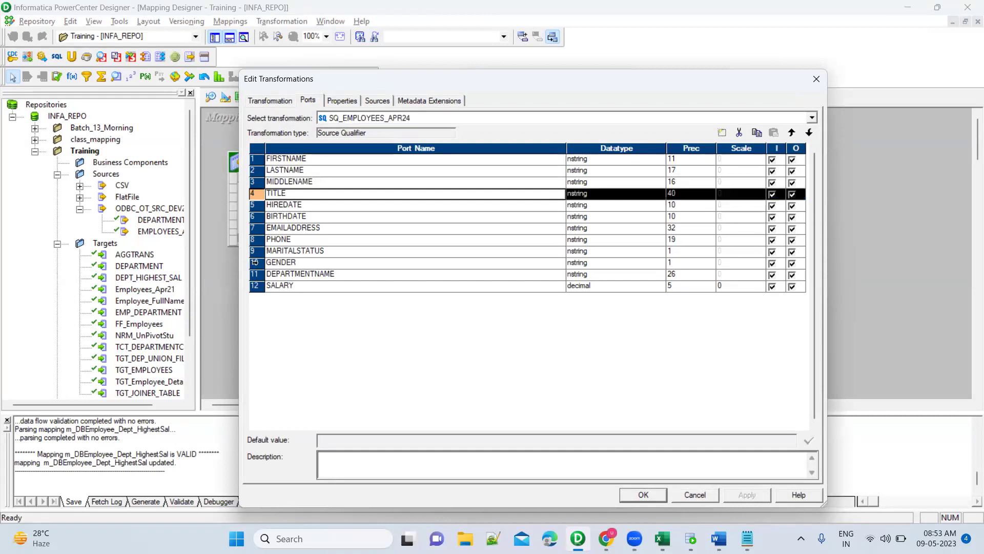
left_click(255, 262, "shift")
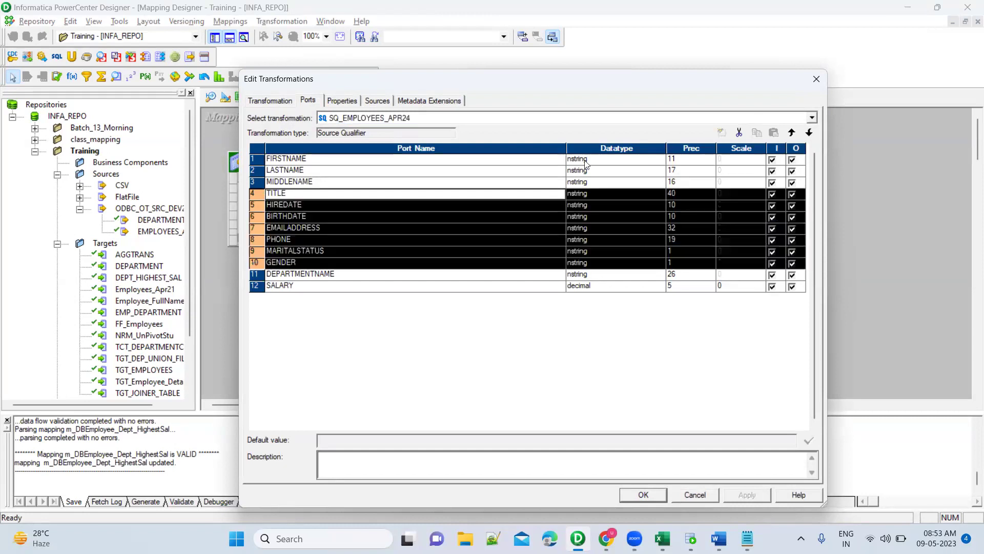
left_click(740, 133)
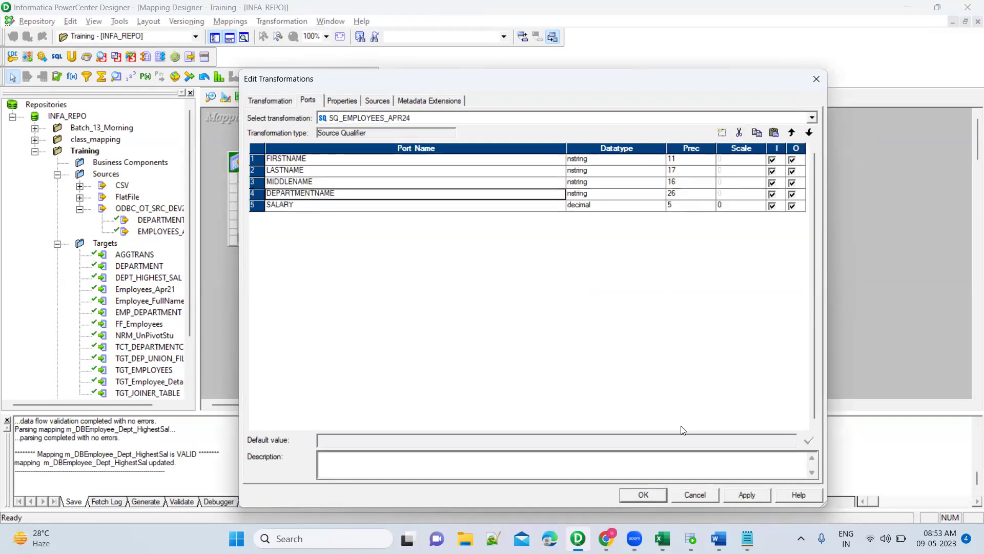
left_click(654, 498)
left_click(424, 323)
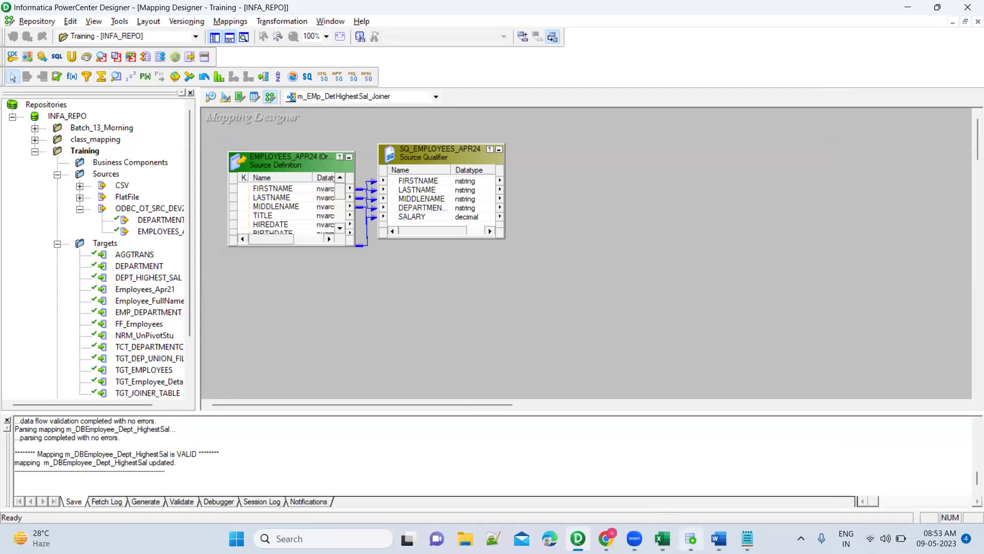
left_click(691, 538)
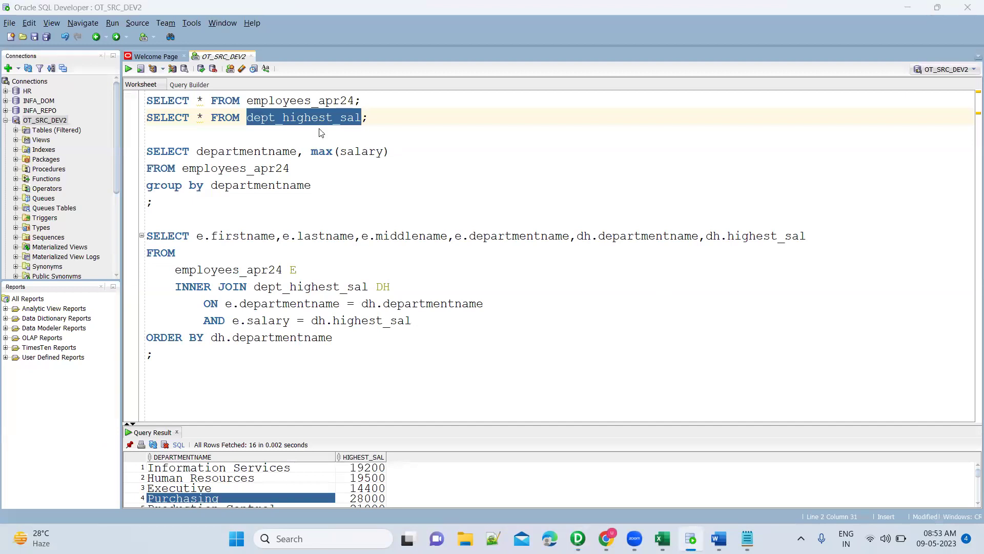
key("alt+Tab")
left_click_drag(153, 231, 265, 119)
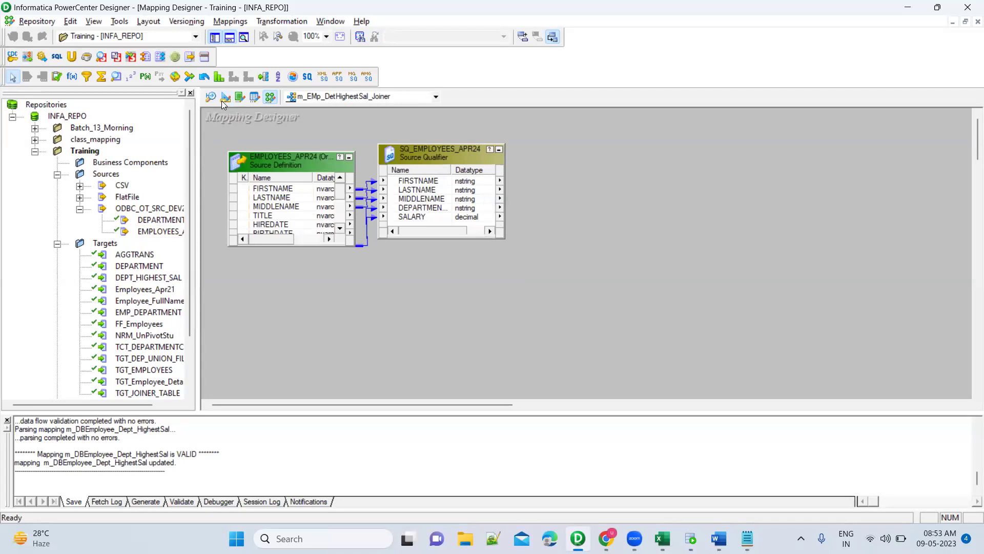
left_click(225, 98)
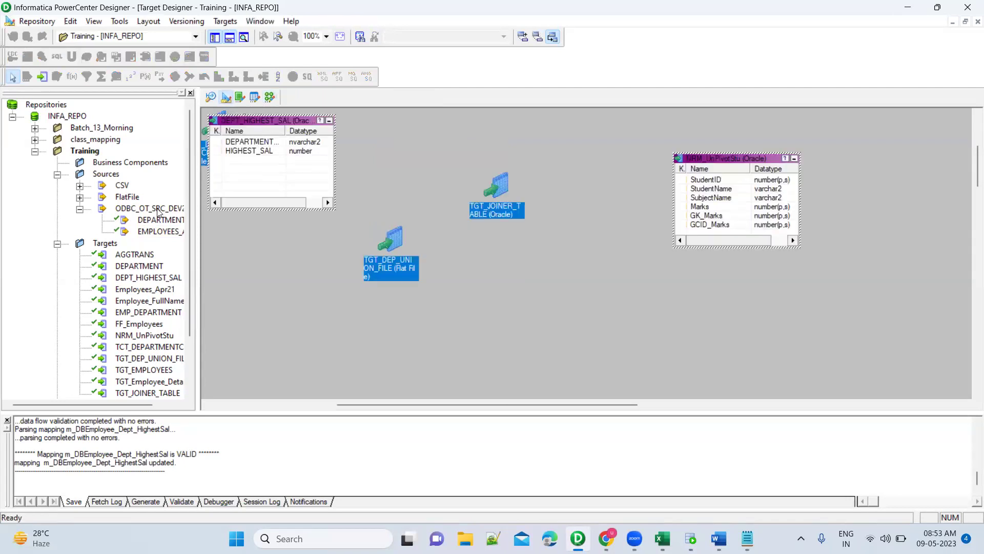
From the Source Analyzer, start Import from Database and connect to OT_SRC_DEV2 with the password.
left_click_drag(147, 219, 324, 100)
left_click(271, 98)
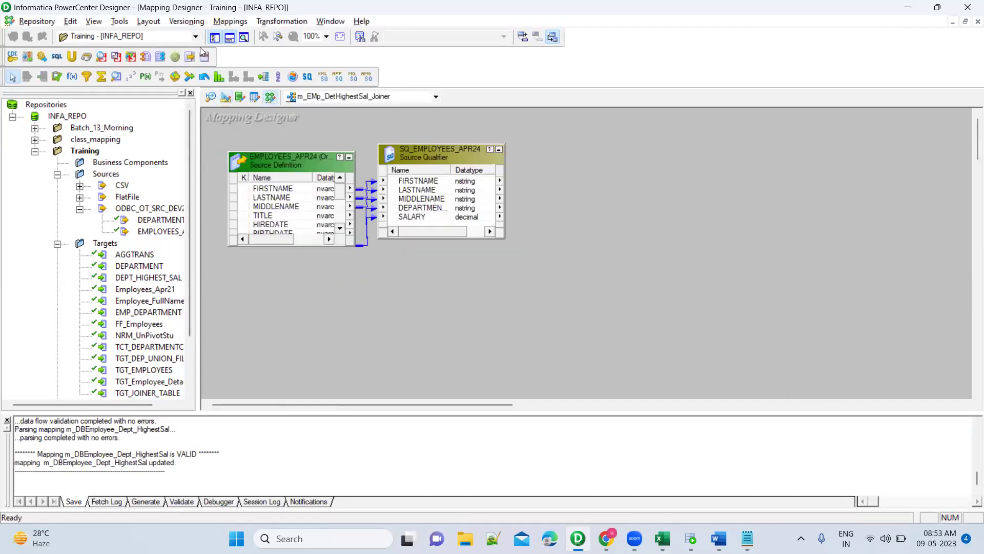
left_click(211, 97)
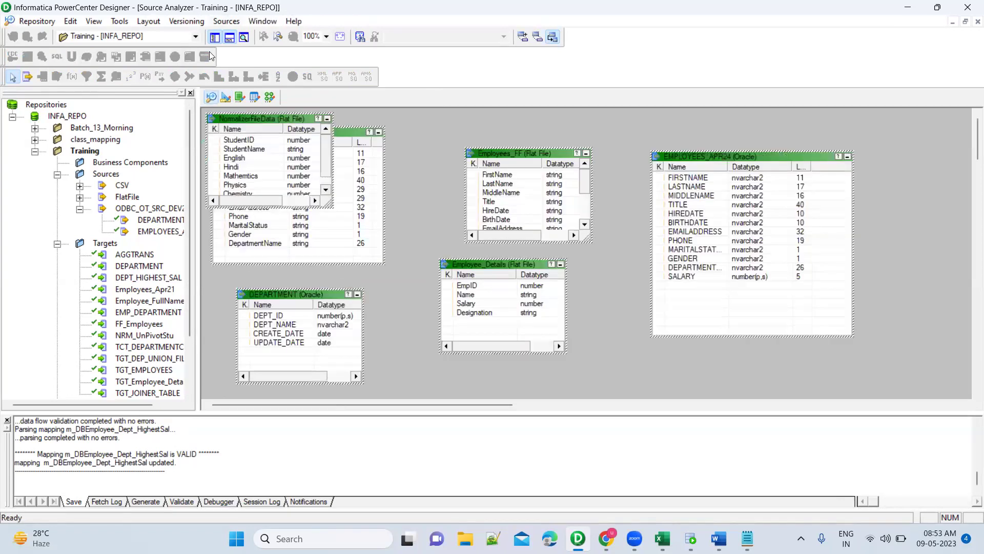
left_click(226, 21)
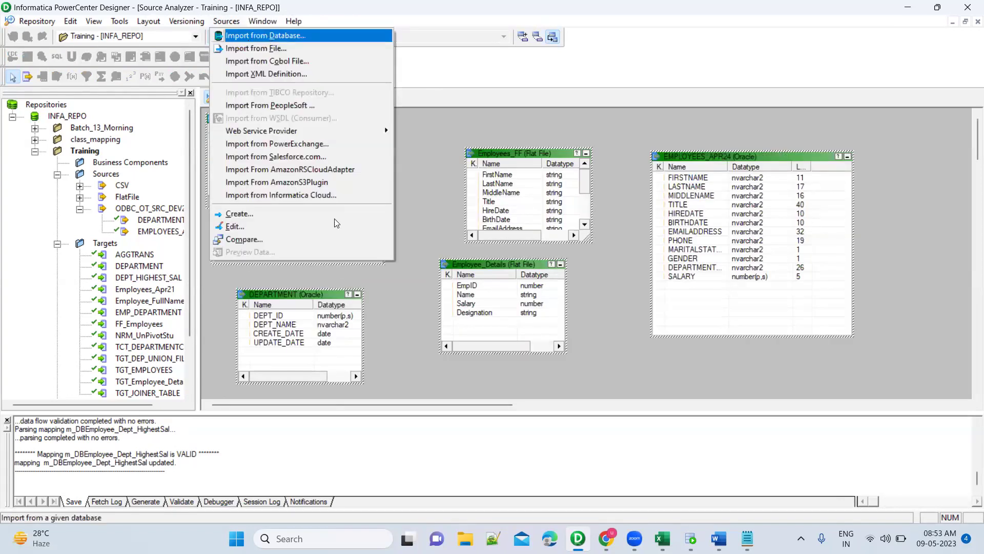
key("Return")
left_click(411, 232)
type("*****")
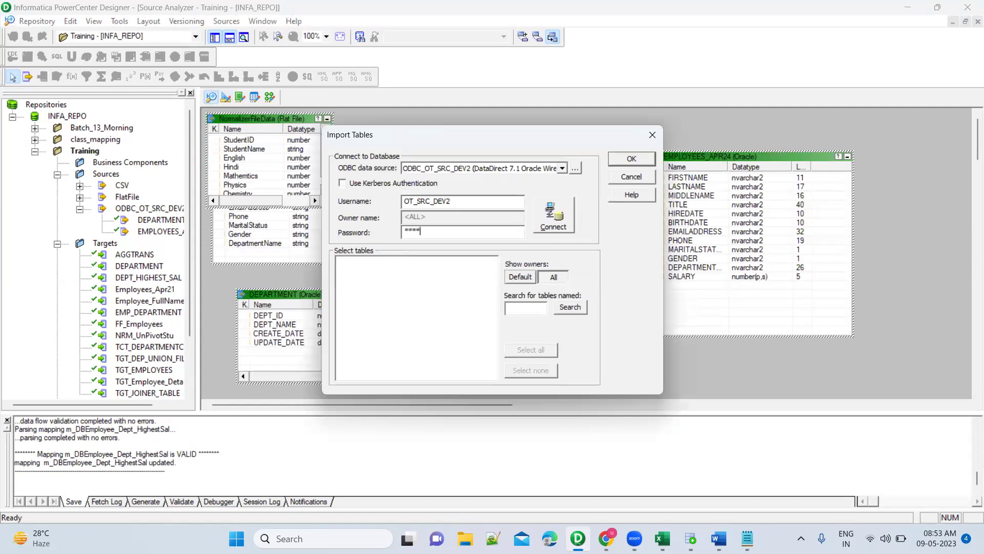
key("Return")
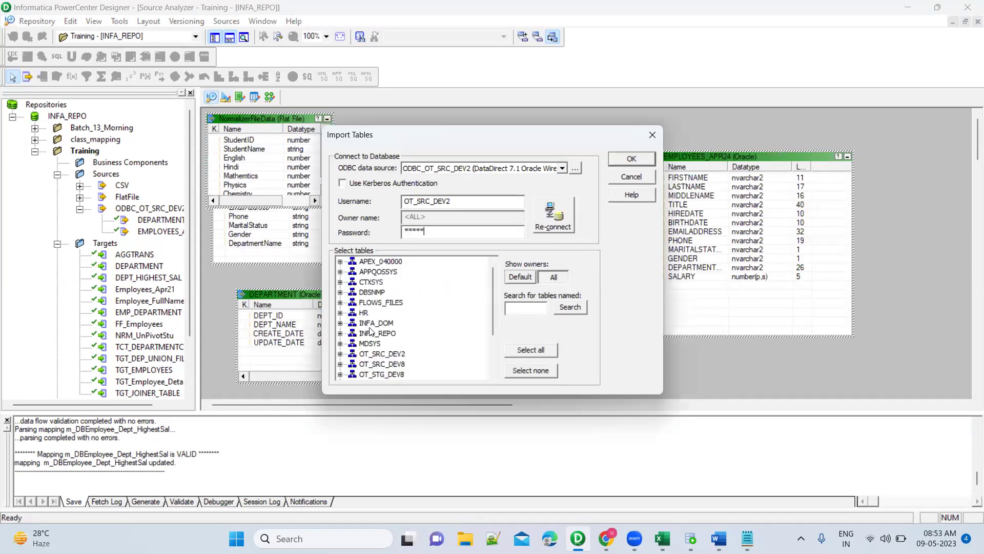
Import DEPT_HIGHEST_SAL from the OT_SRC_DEV2 owner's tables, then return to the joiner mapping.
scroll(372, 333, "down", 2)
double_click(383, 292)
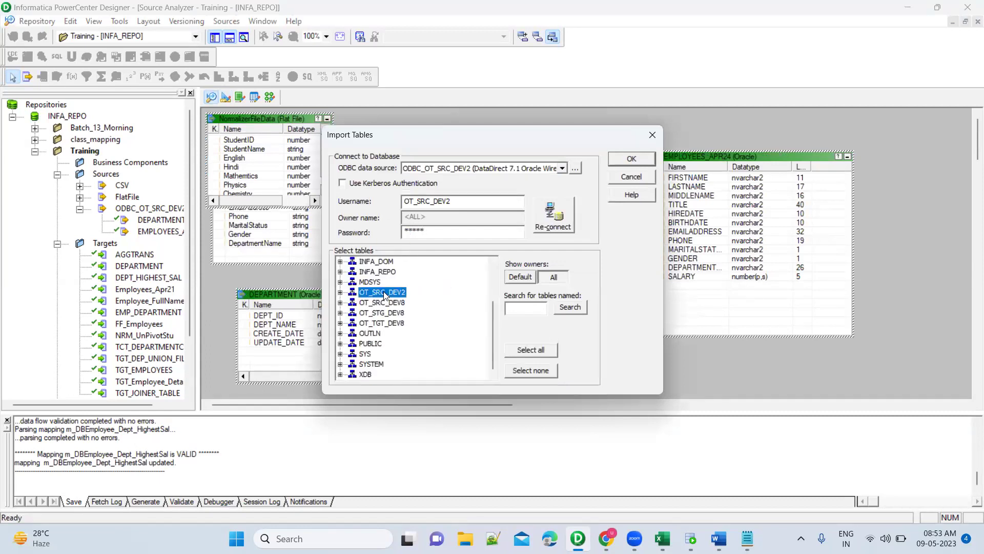
double_click(384, 302)
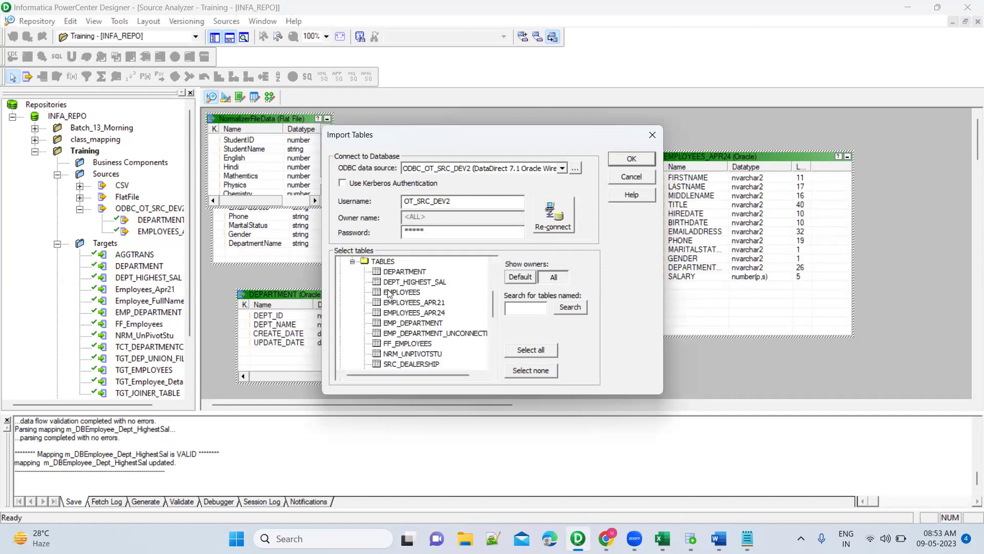
left_click(428, 282)
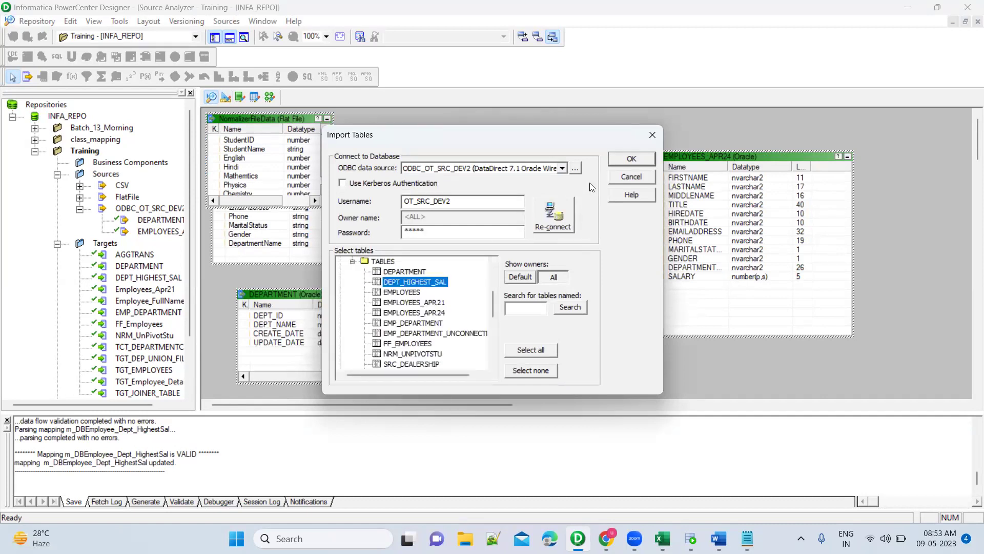
left_click(631, 159)
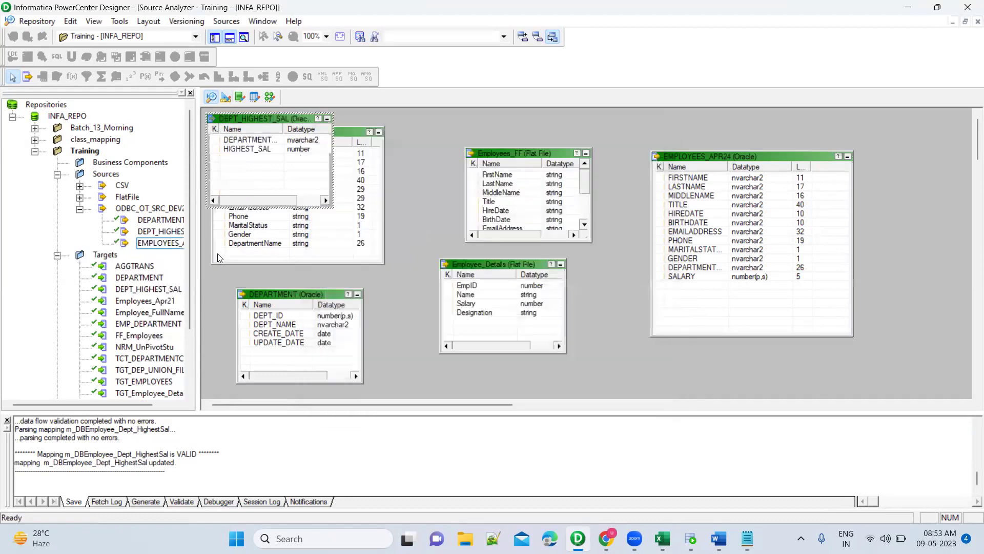
left_click_drag(117, 408, 158, 405)
left_click(148, 231)
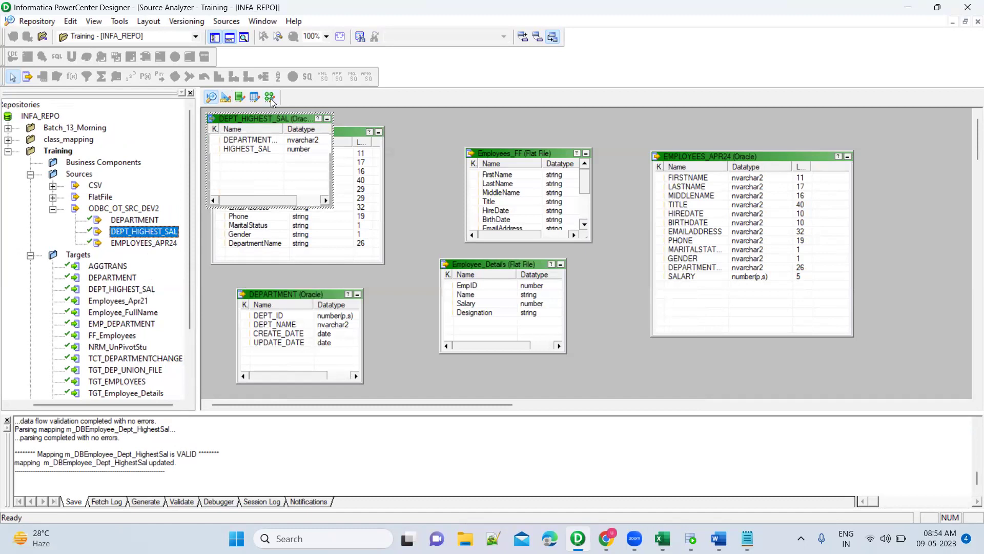
left_click(271, 99)
Drag the DEPT_HIGHEST_SAL source and DEPT_HIGHEST_SAL target into the mapping.
left_click(155, 233)
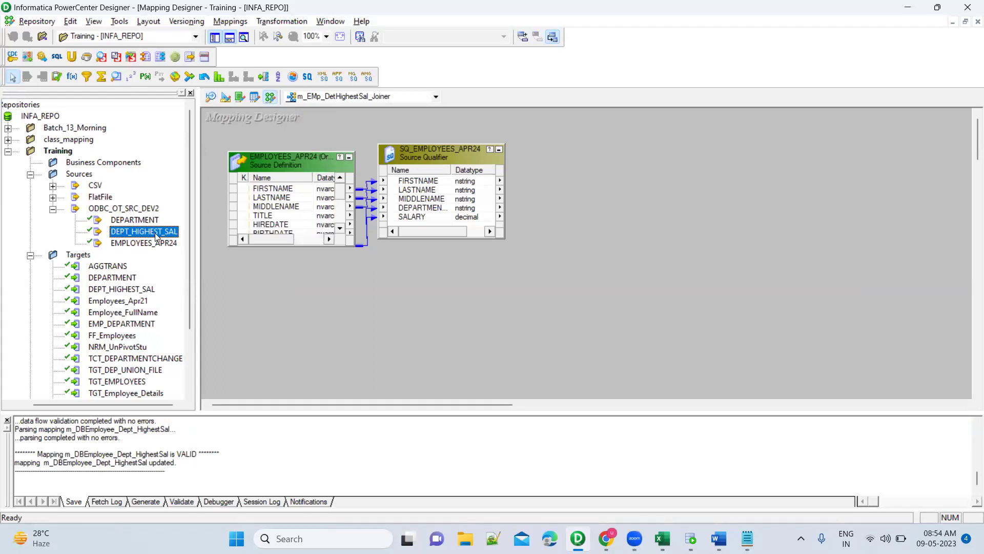
left_click_drag(156, 237, 275, 297)
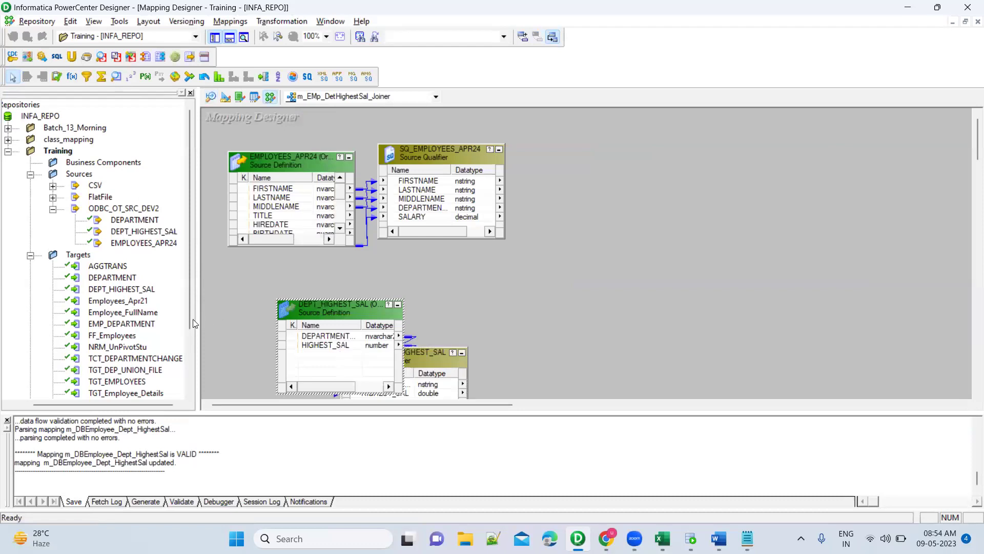
left_click(137, 291)
left_click_drag(137, 290, 649, 258)
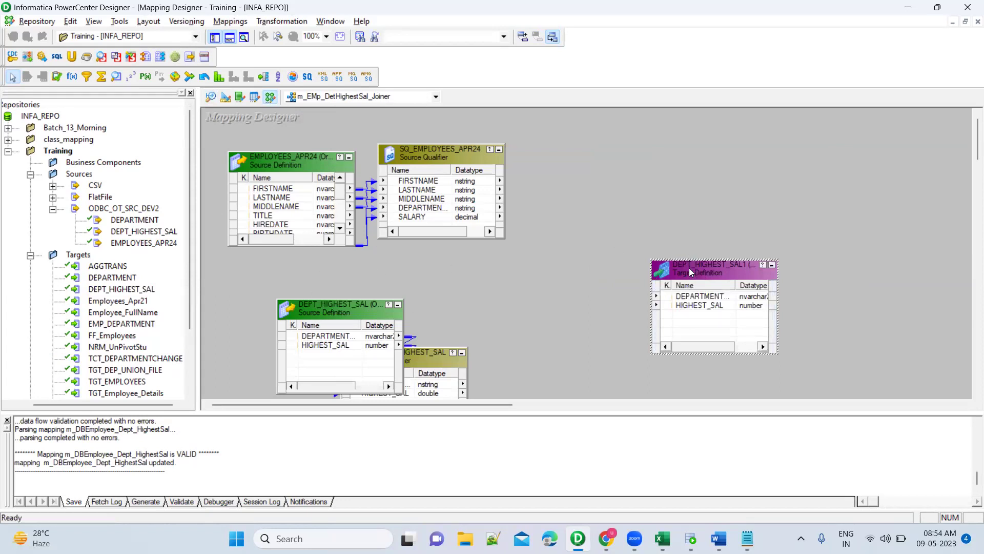
Delete the DEPT_HIGHEST_SAL1 target and move DEPT_HIGHEST_SAL and SQ_DEPT_HIGHEST_SAL into place.
key("Delete")
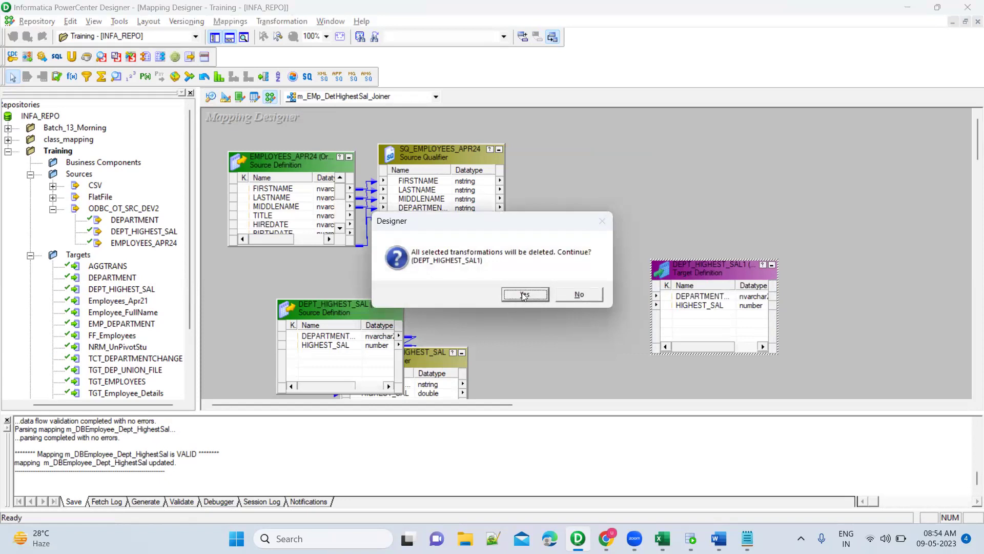
key("Return")
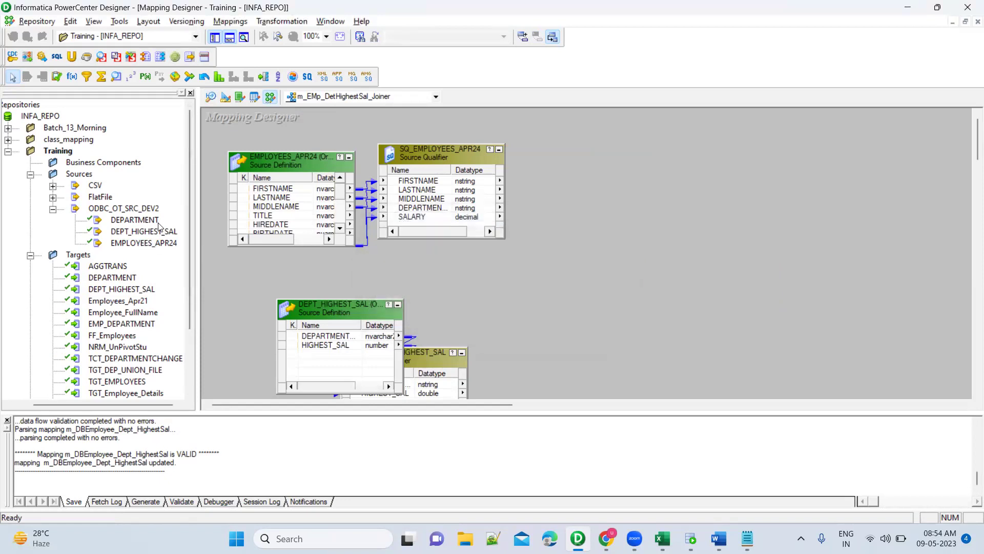
left_click_drag(353, 312, 281, 307)
left_click_drag(384, 356, 429, 288)
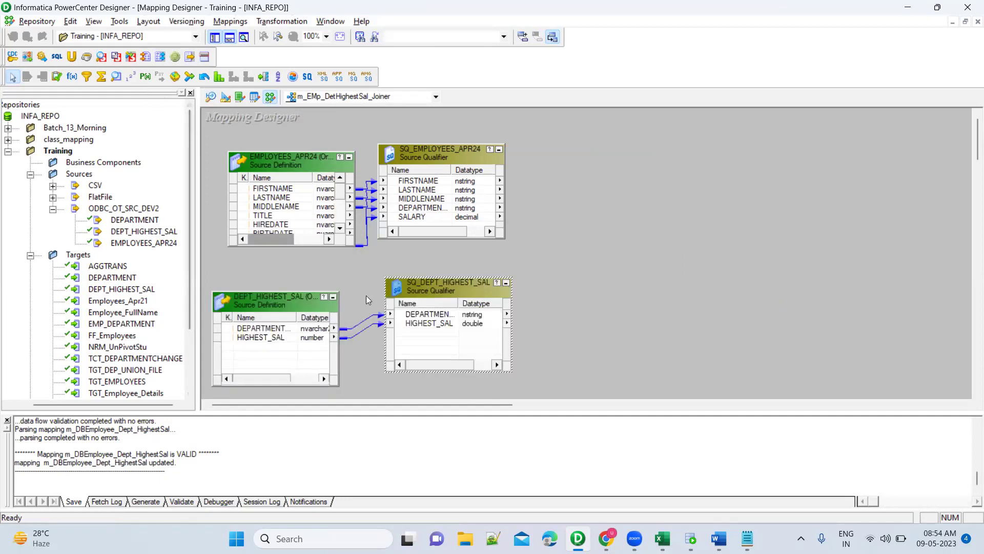
left_click(355, 279)
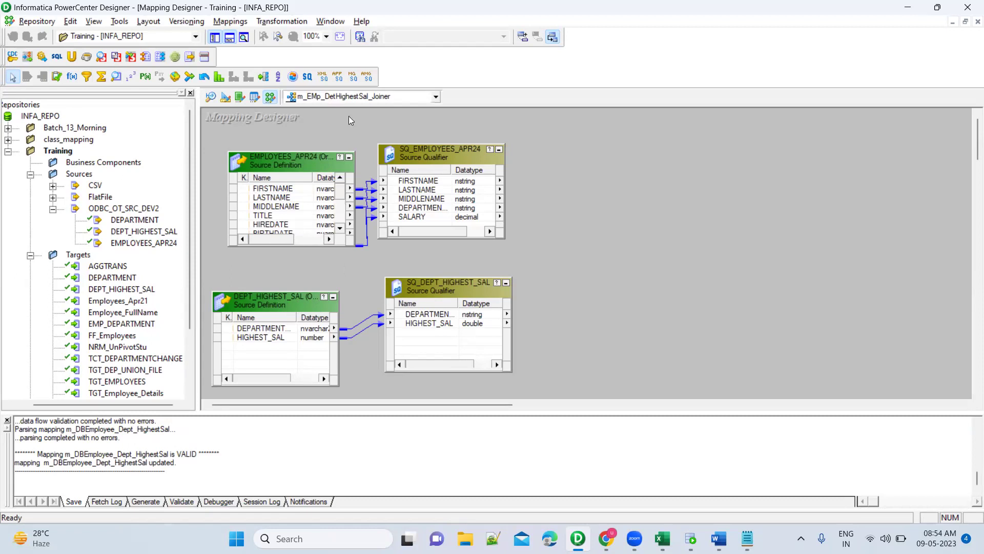
Place a new JNRTRANS Joiner on the canvas to the right of both source qualifiers.
right_click(441, 153)
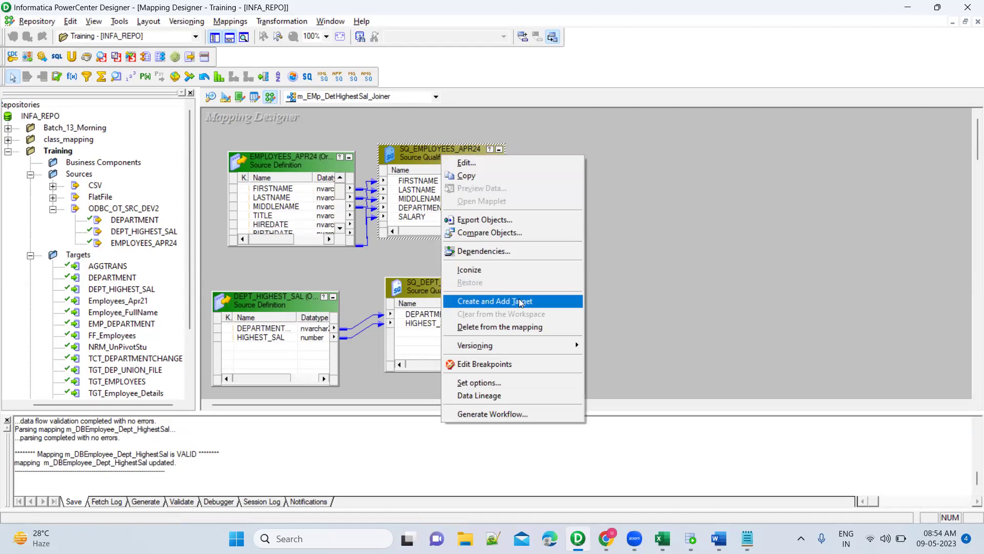
left_click(635, 255)
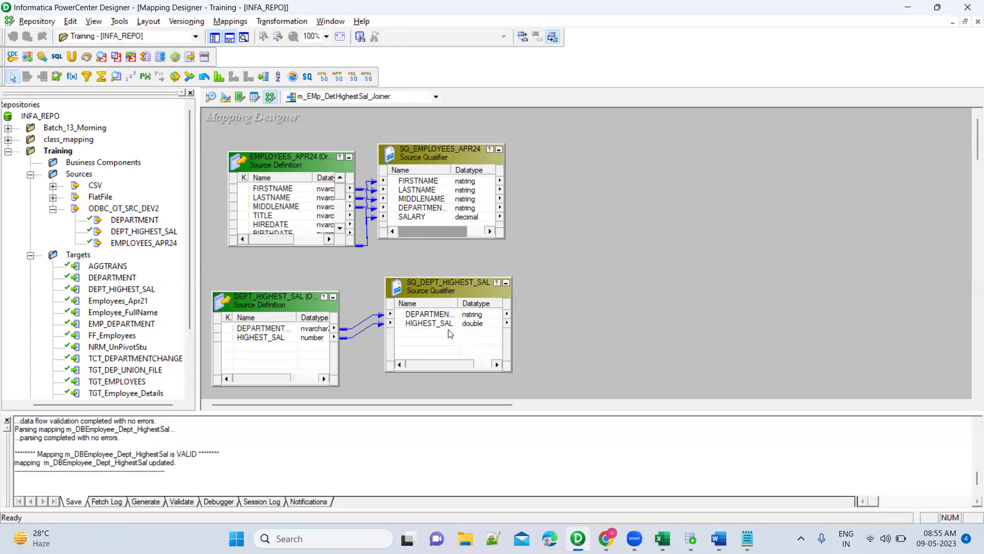
left_click(691, 539)
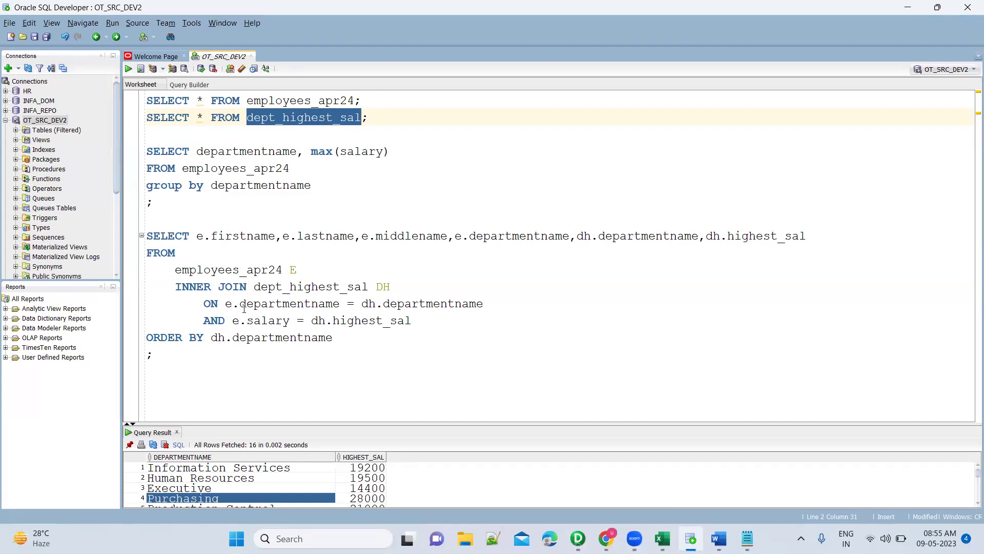
key("alt+Tab")
left_click(190, 76)
left_click(593, 218)
Move JNRTRANS and copy all five SQ_EMPLOYEES_APR24 ports into it.
left_click_drag(630, 232, 682, 182)
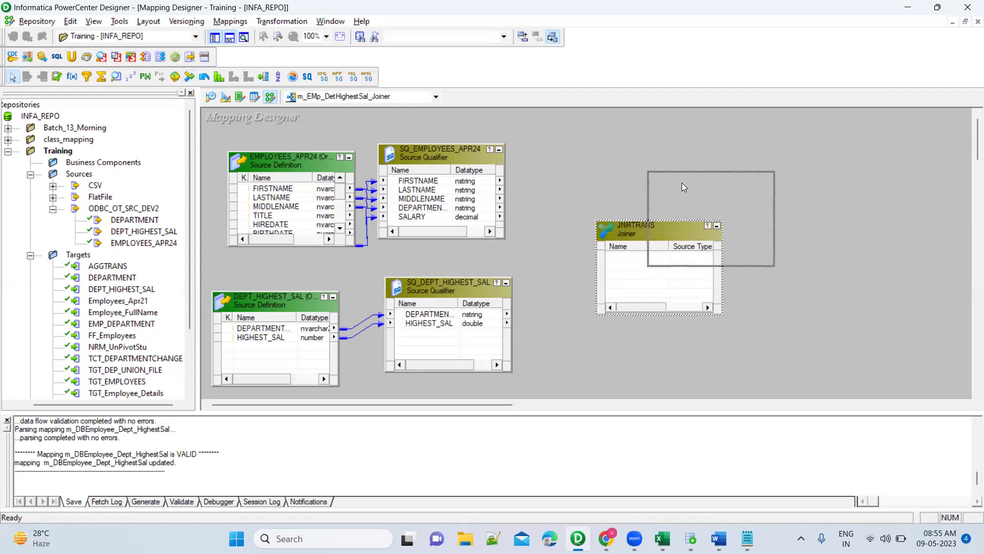
left_click(434, 191)
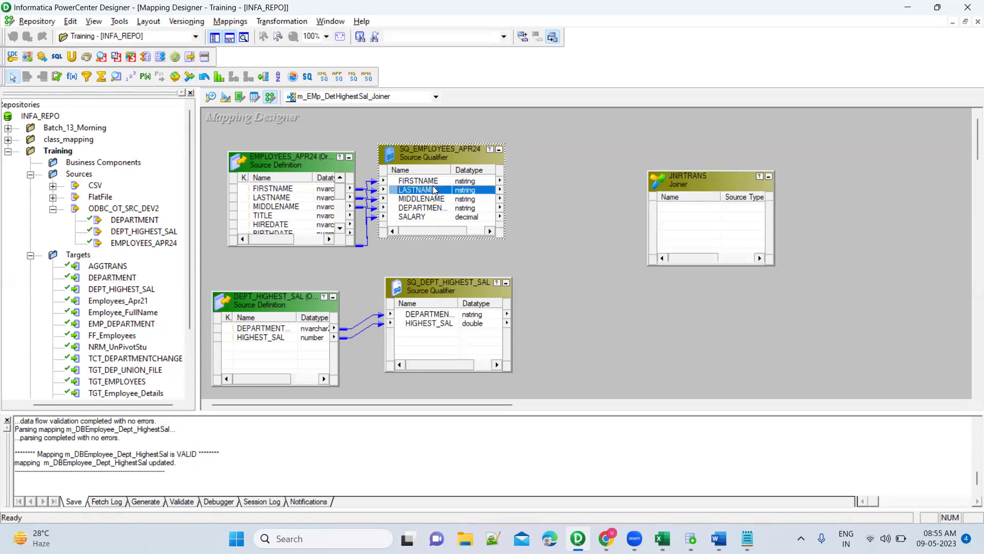
right_click(434, 187)
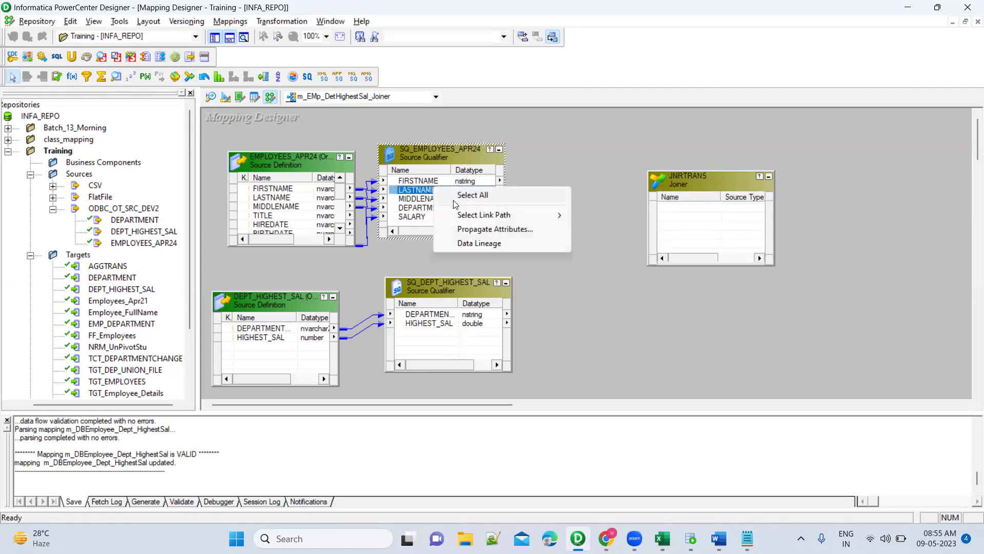
left_click(456, 196)
left_click_drag(397, 185, 688, 208)
Copy DEPARTMENTNAME and HIGHEST_SAL from SQ_DEPT_HIGHEST_SAL into JNRTRANS, enlarge it, and open its settings.
left_click(437, 315)
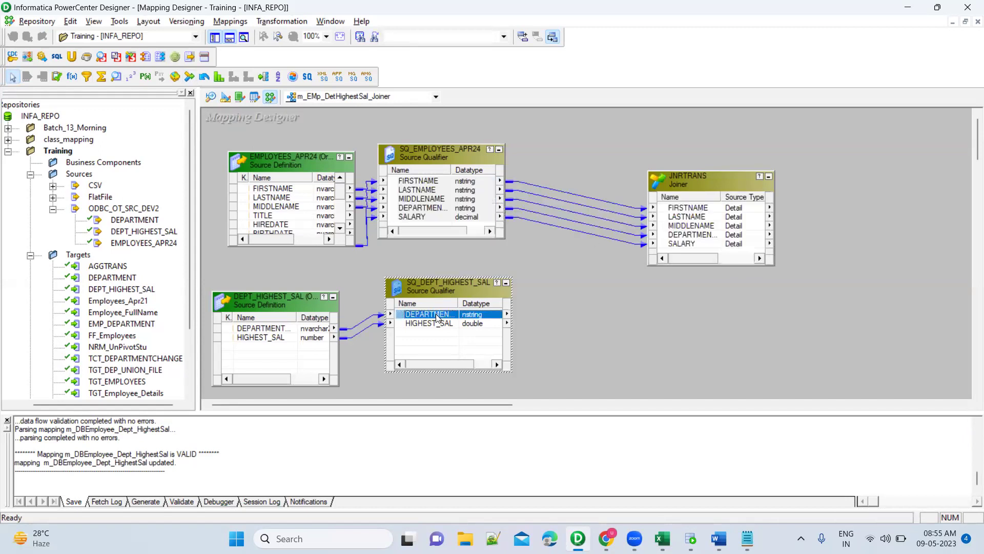
right_click(437, 317)
left_click(456, 322)
left_click_drag(402, 315, 697, 257)
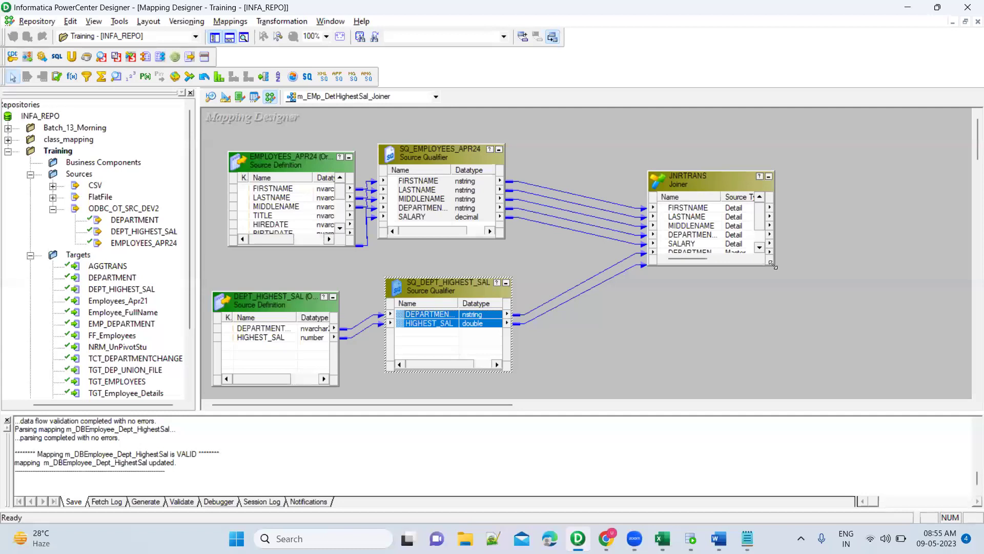
left_click_drag(773, 265, 794, 331)
double_click(729, 181)
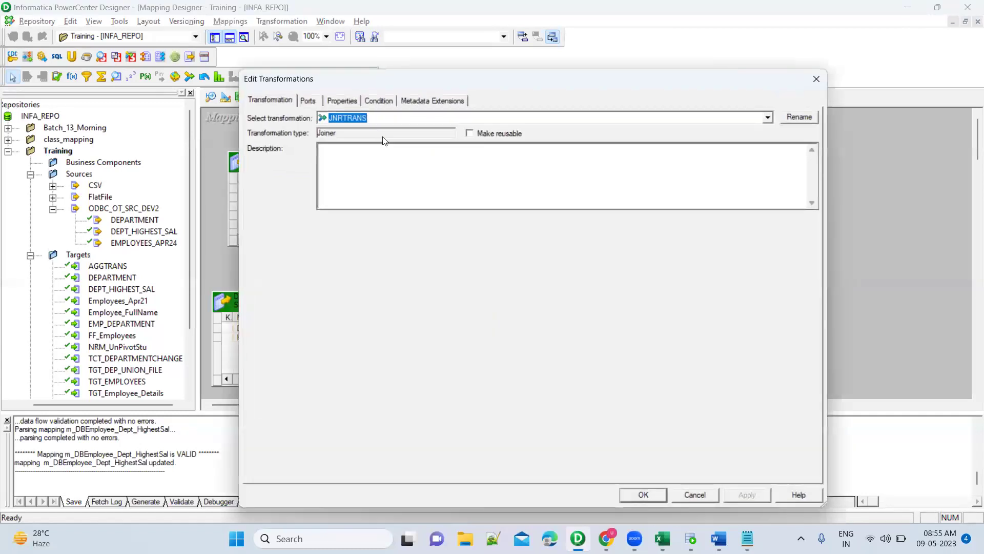
Add a join condition on JNRTRANS and review the department join clause in SQL Developer.
left_click(390, 101)
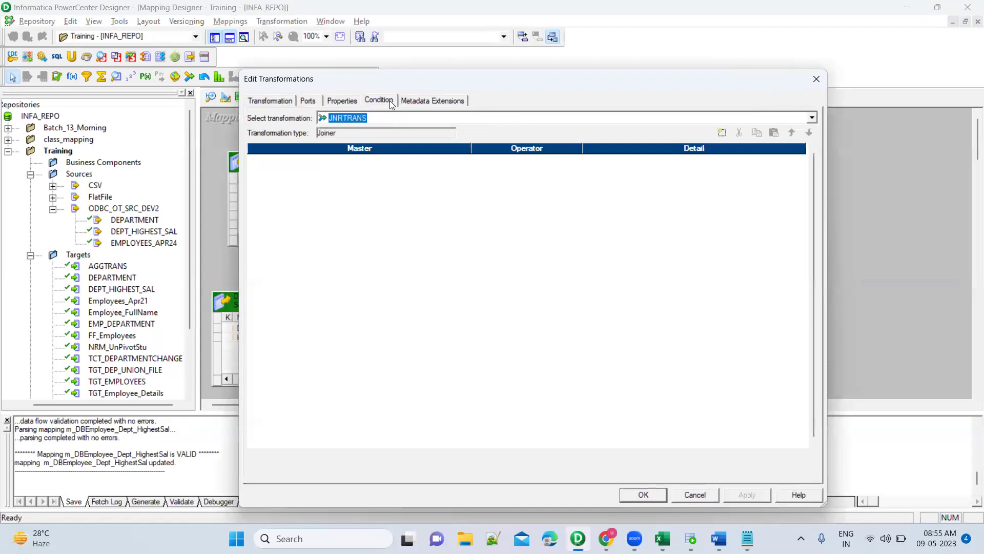
left_click(720, 135)
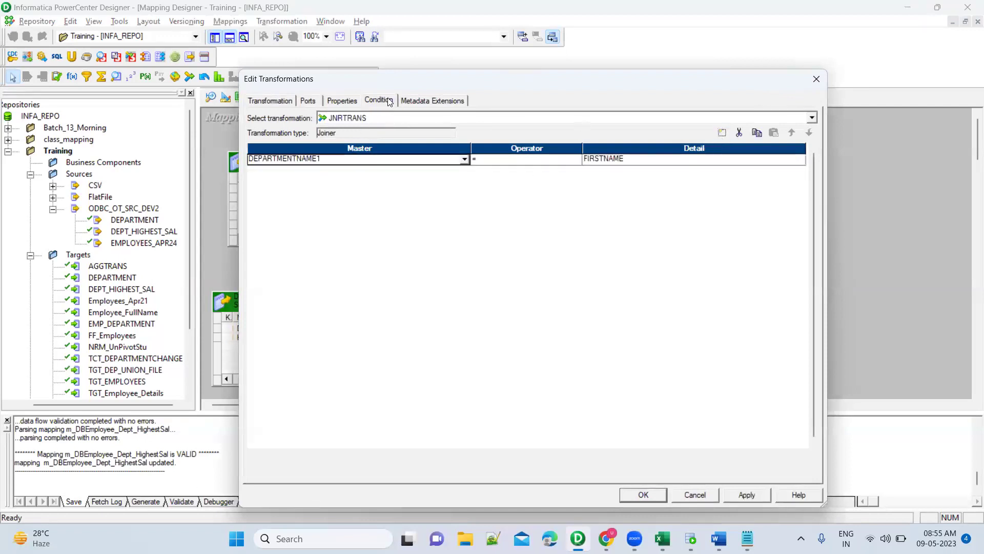
left_click(691, 539)
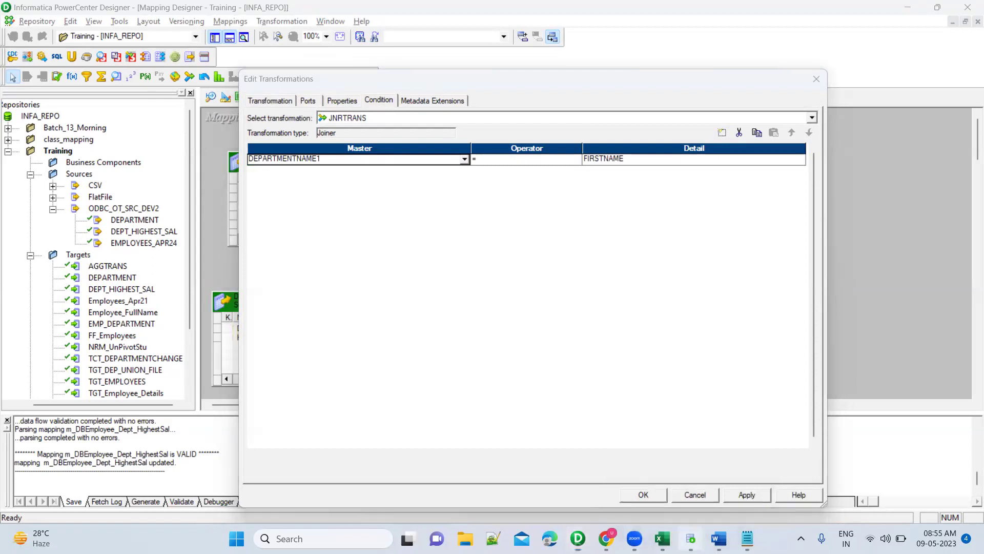
left_click_drag(204, 304, 488, 299)
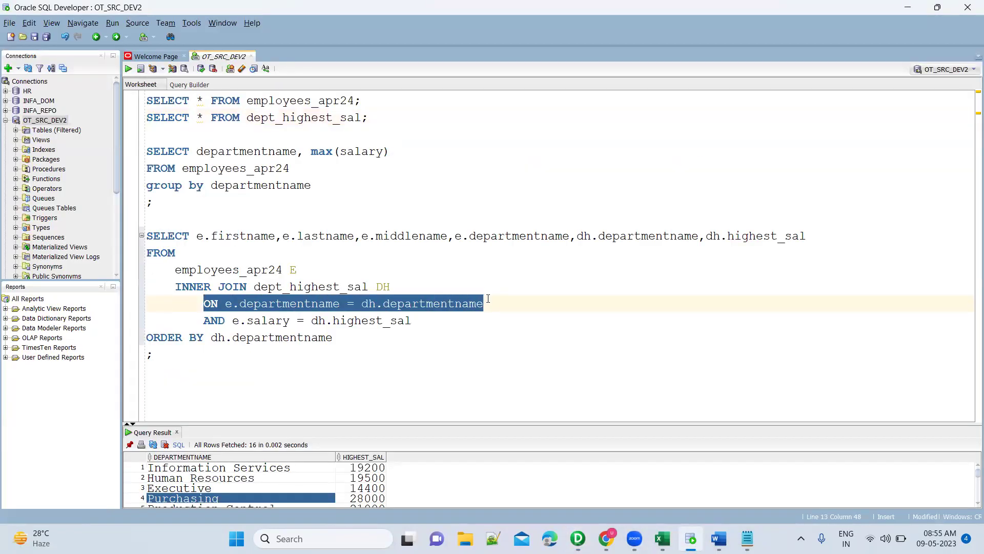
key("alt+Tab")
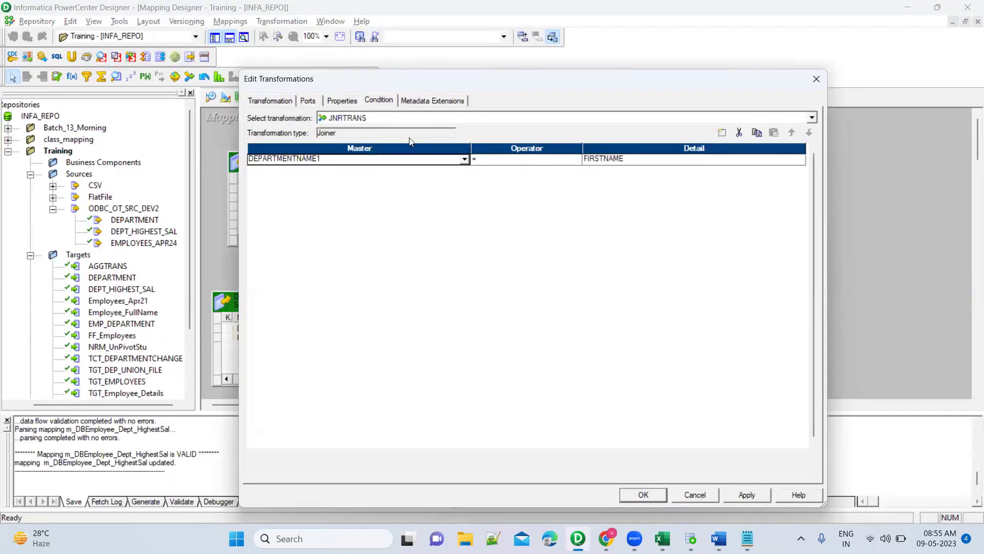
Rename the joiner ports to DEPT_DEPARTMENTNAME and EMP_DEPARTMENTNAME and apply.
left_click(309, 101)
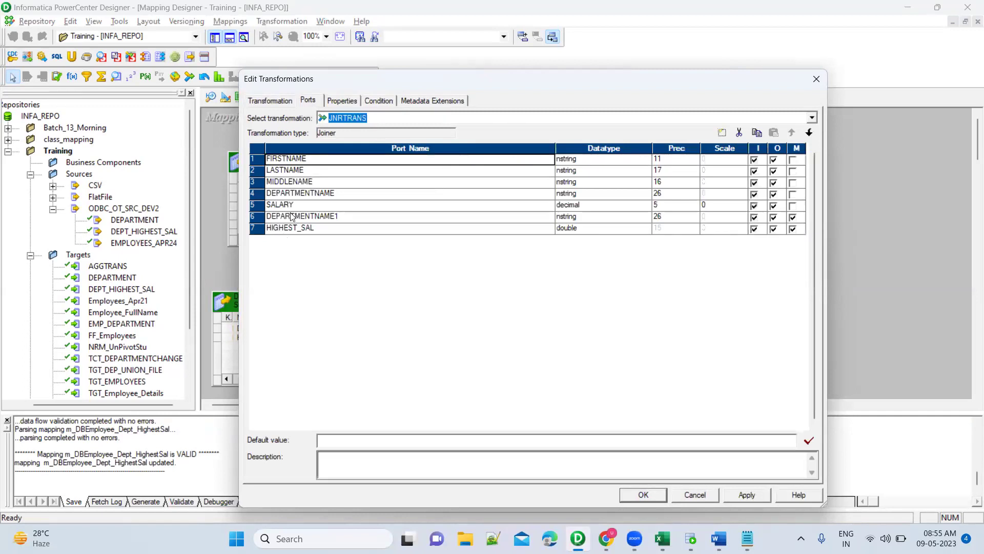
left_click(339, 216)
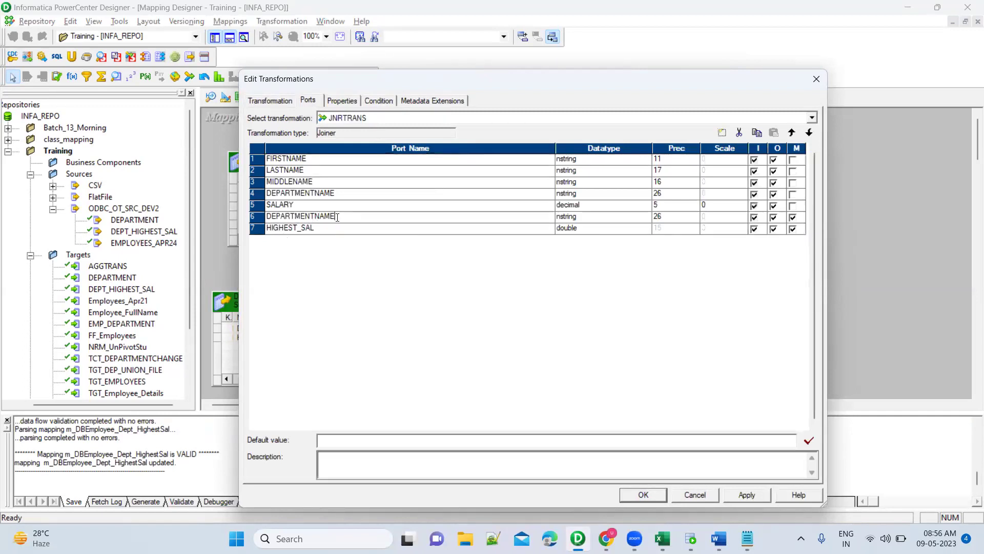
type("DEPT_")
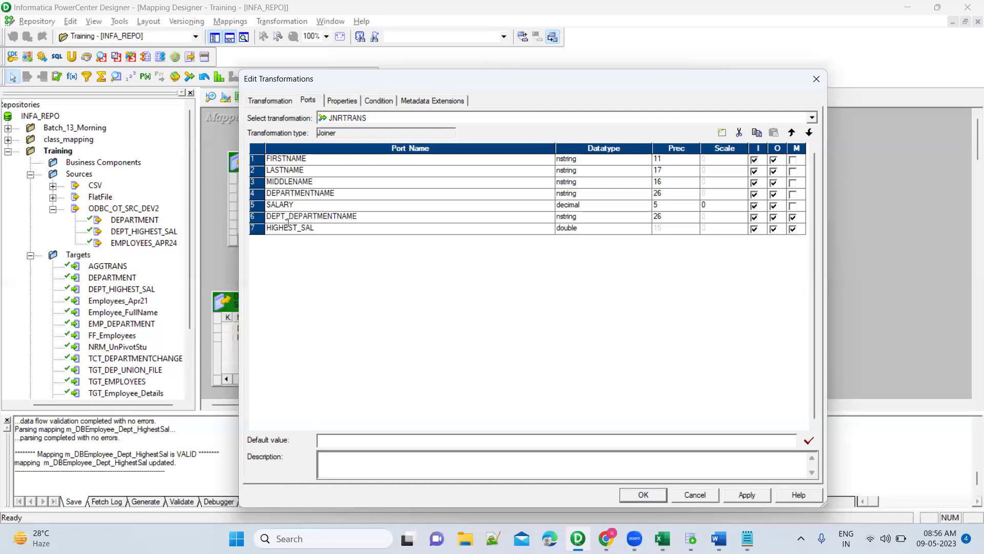
left_click(270, 192)
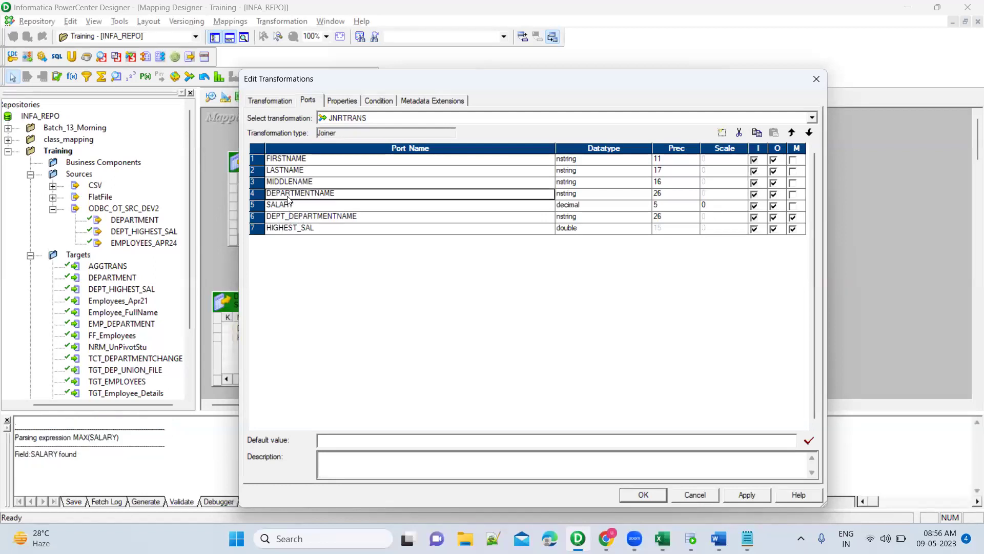
left_click(289, 195)
type("EMP_")
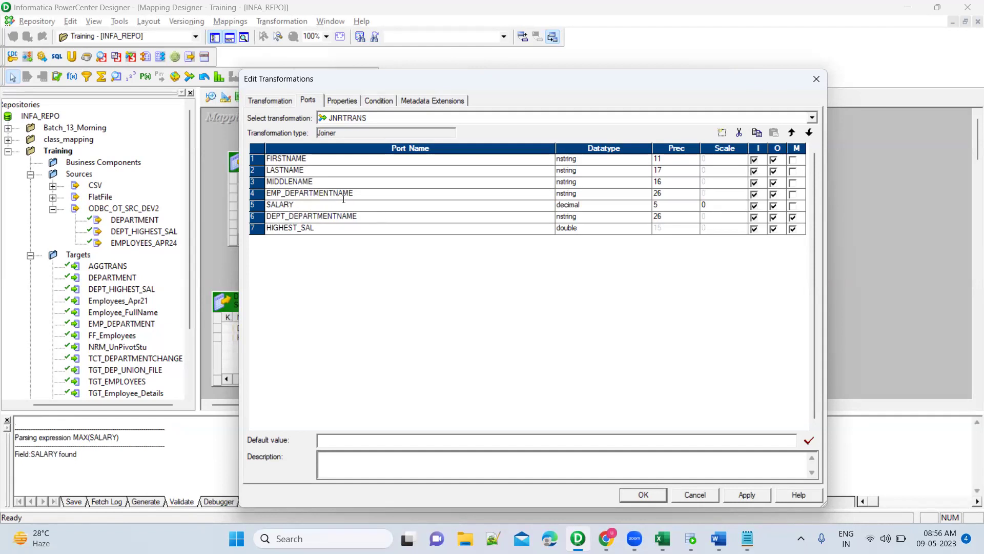
left_click(759, 496)
Set the first join condition's detail port to EMP_DEPARTMENTNAME.
left_click(388, 101)
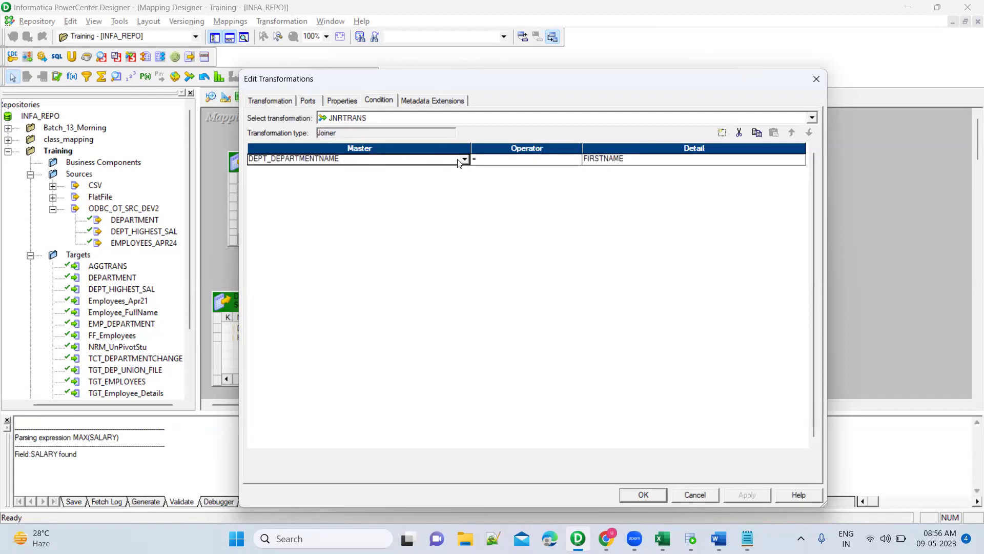
left_click(605, 164)
left_click(605, 163)
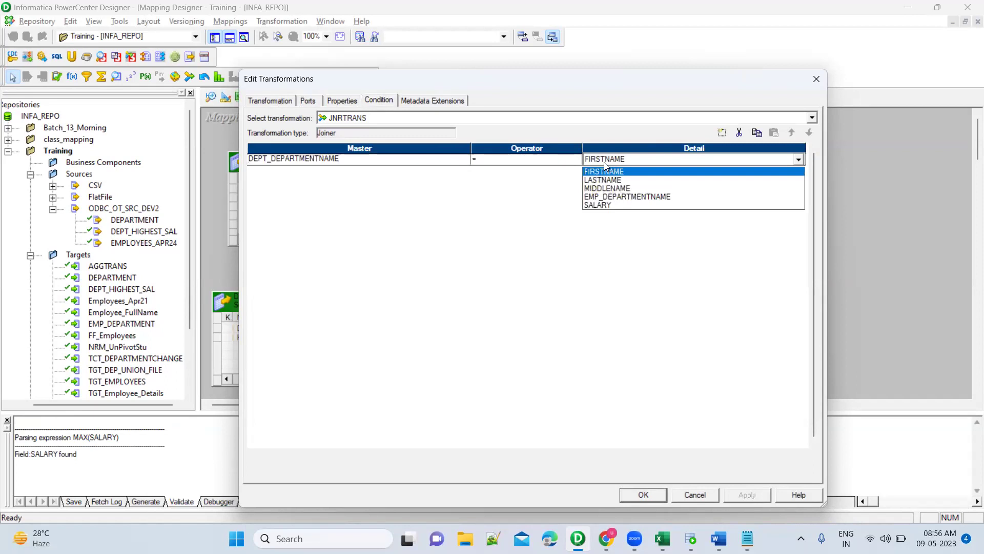
left_click(609, 198)
Add a second join condition HIGHEST_SAL = SALARY, checking it against the SQL query.
left_click(723, 134)
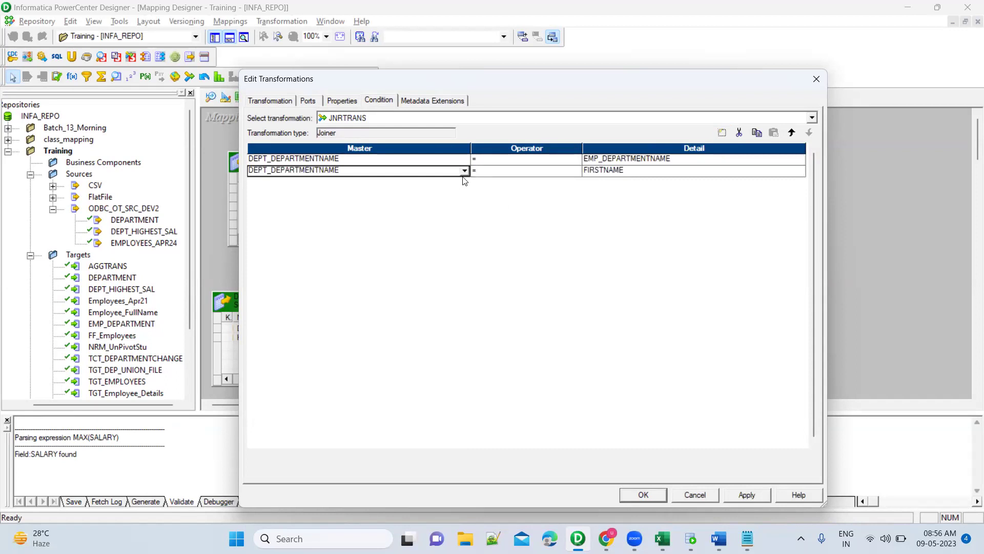
left_click(464, 171)
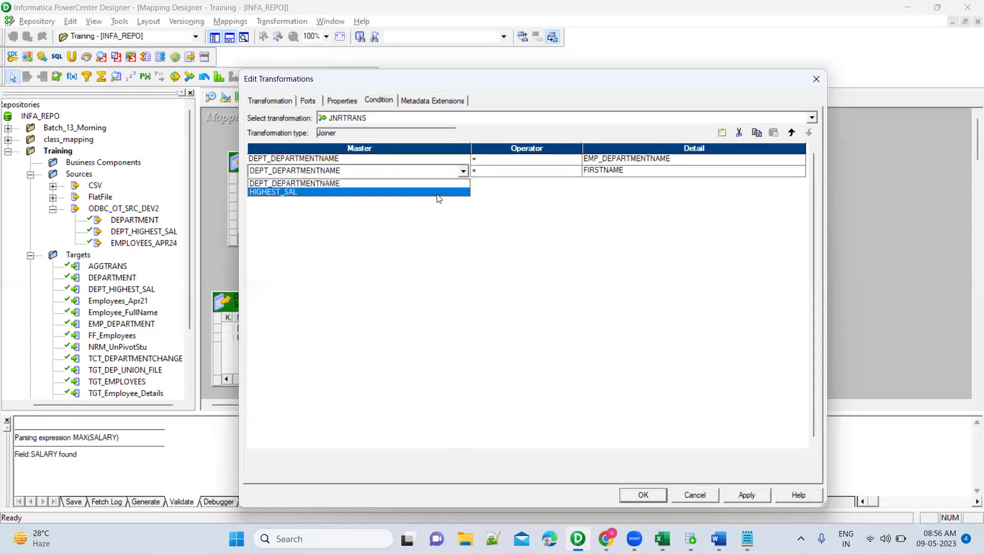
left_click(437, 193)
left_click(644, 171)
left_click(641, 171)
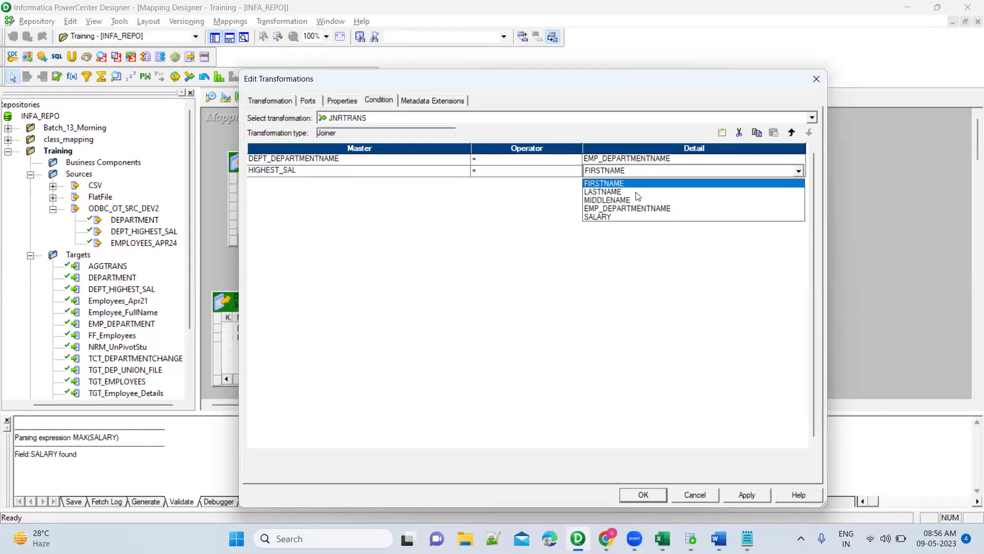
left_click(636, 217)
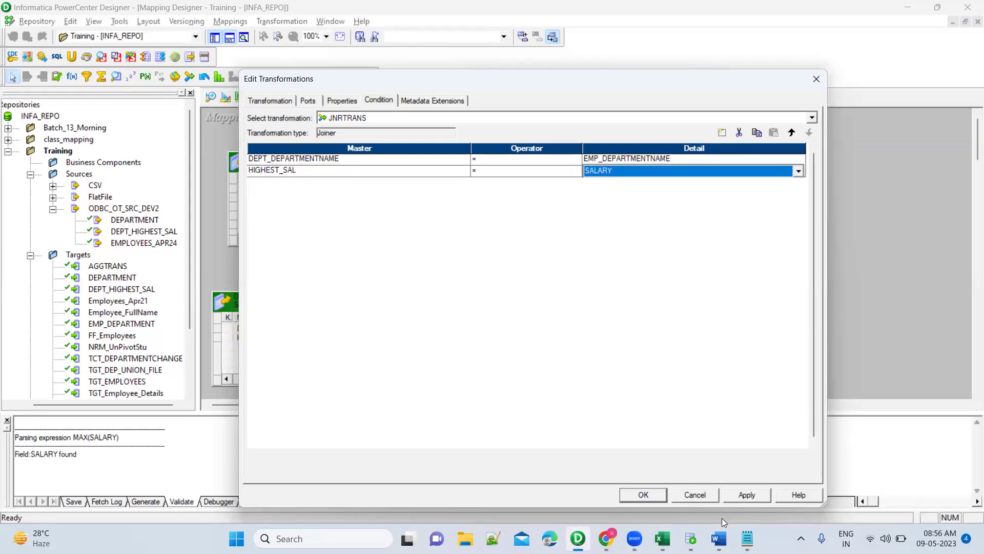
left_click(690, 539)
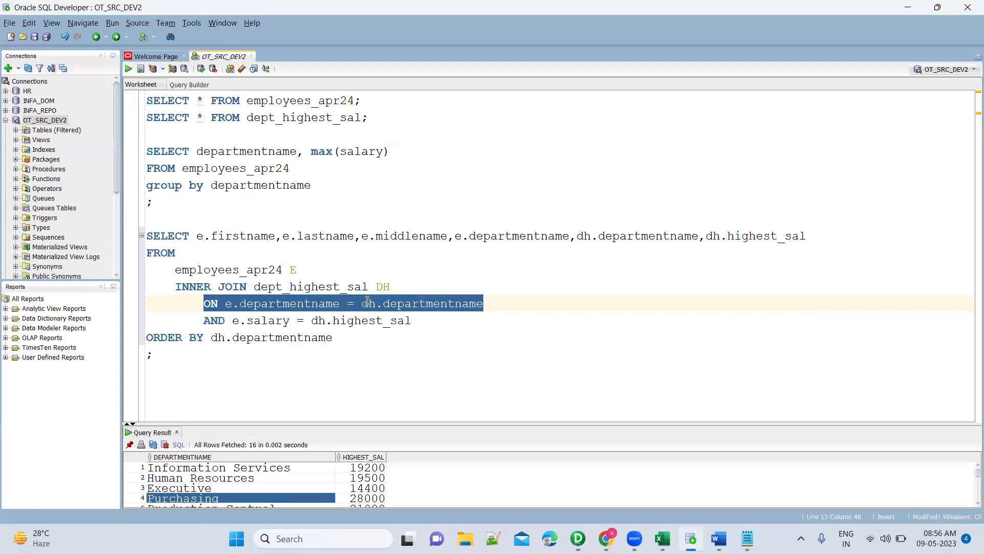
left_click(368, 303)
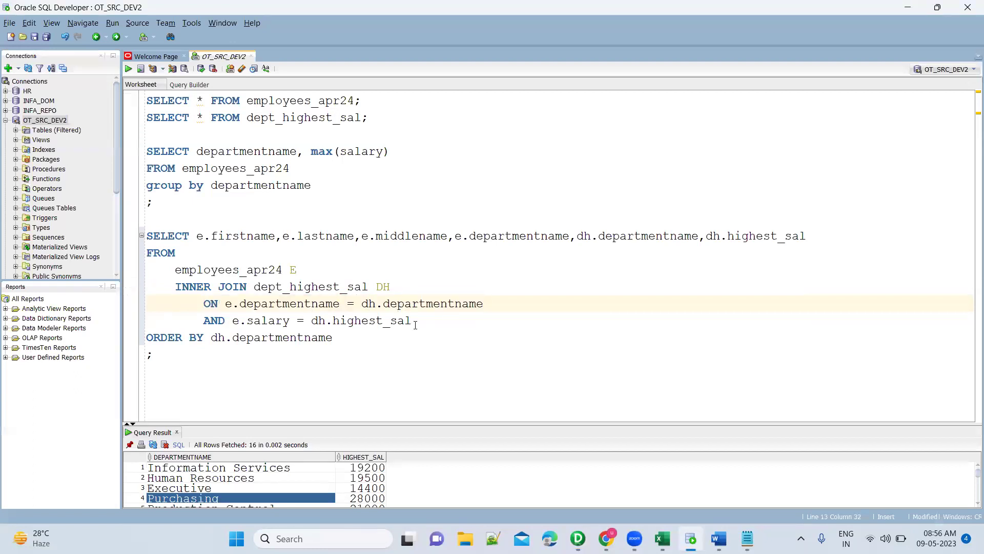
key("alt+Tab")
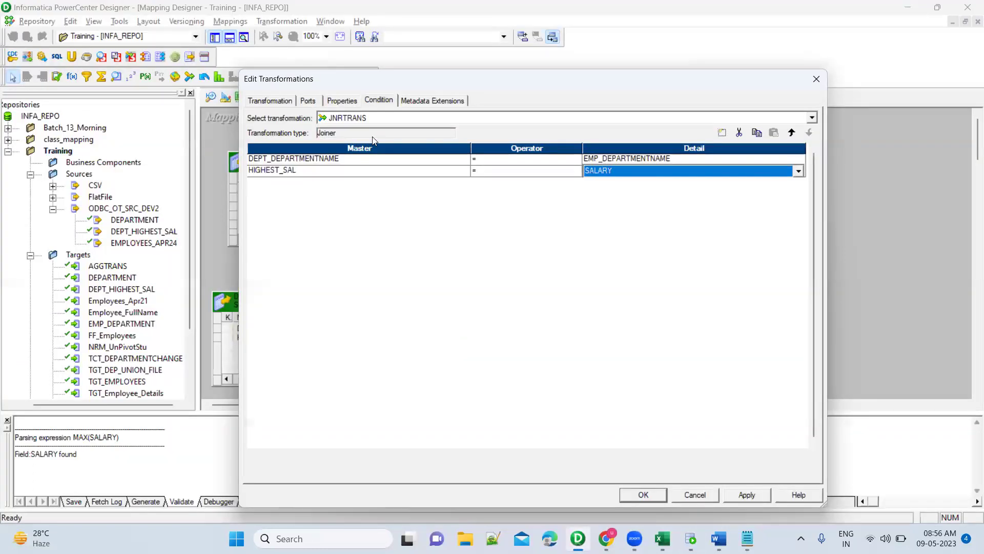
Keep JNRTRANS's Join Type as Normal Join, apply, and accept the datatype mismatch warning.
left_click(342, 101)
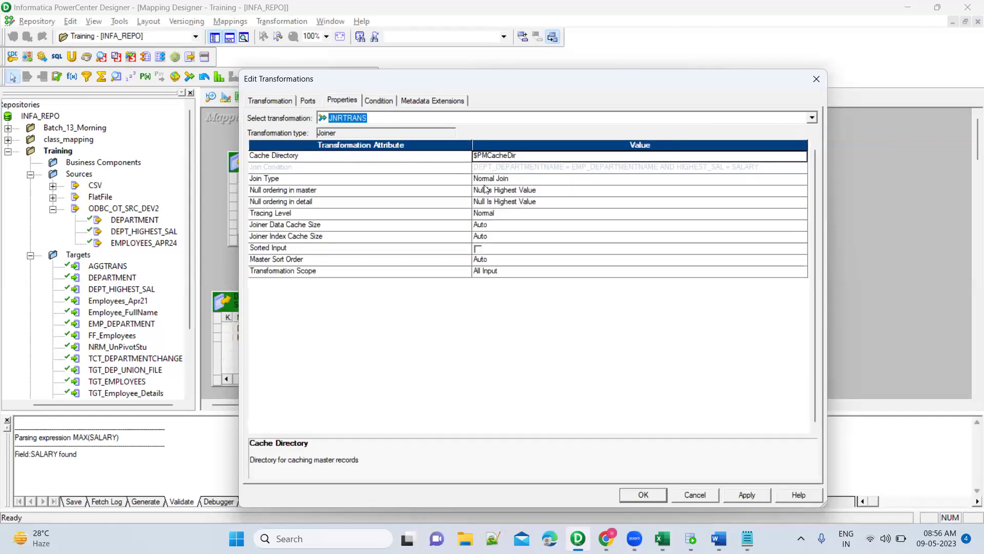
left_click(515, 178)
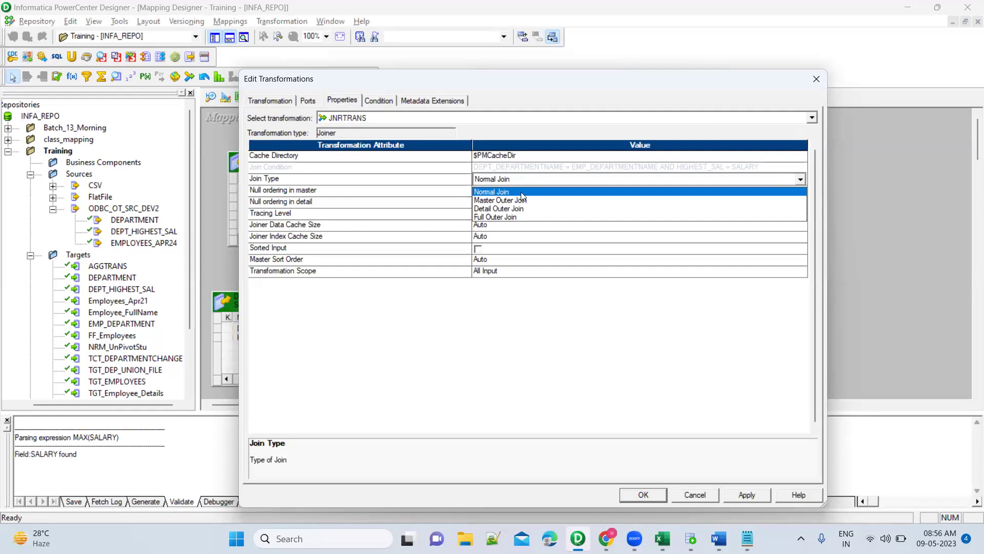
left_click(521, 192)
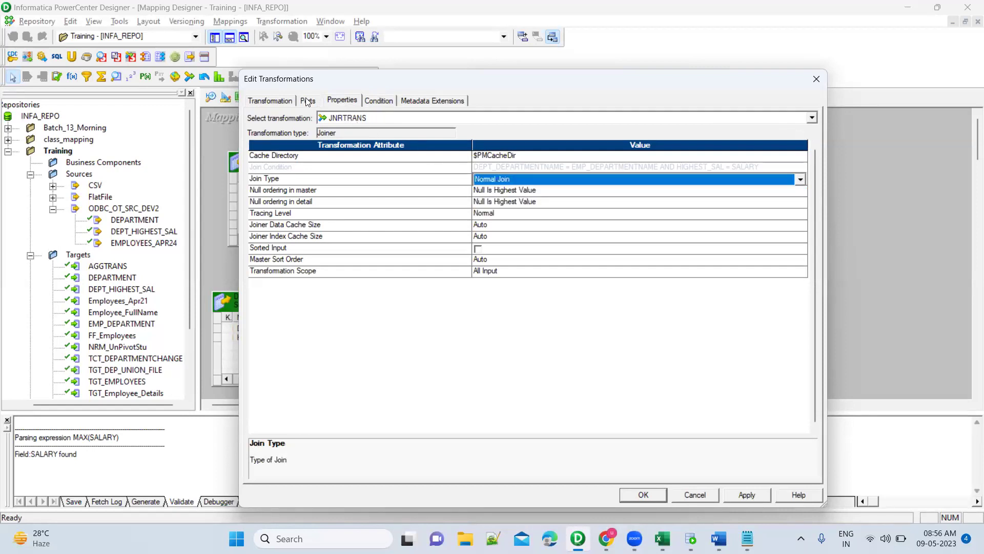
left_click(306, 99)
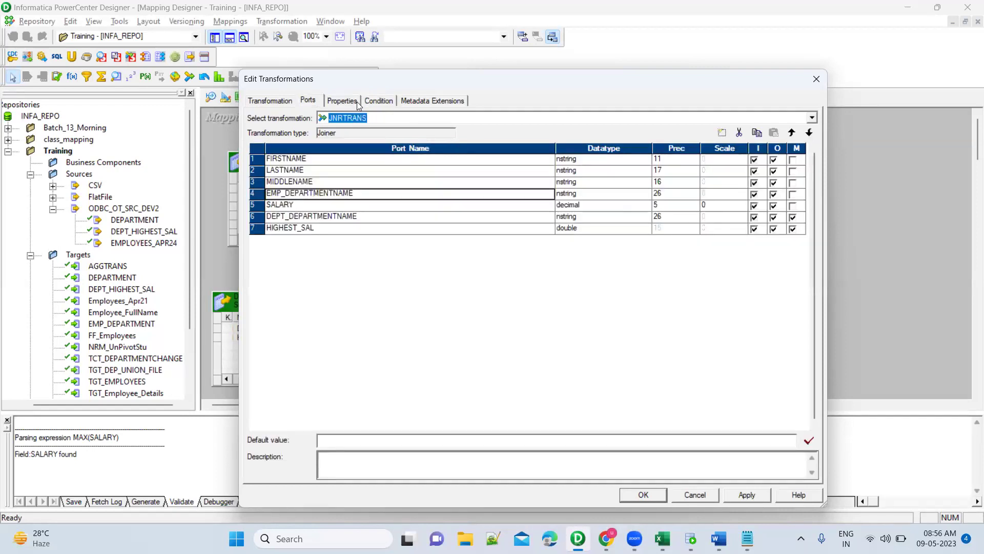
left_click(358, 103)
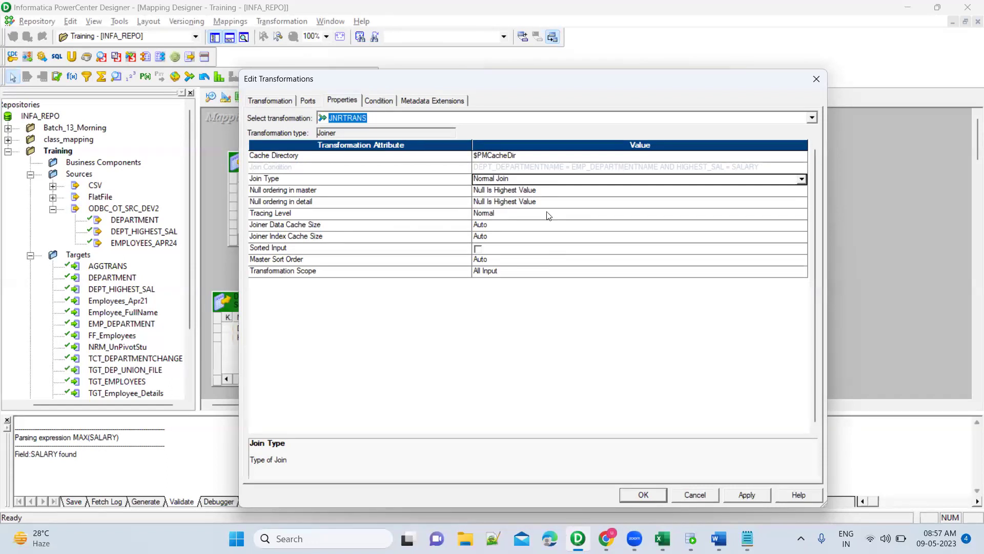
left_click(544, 181)
left_click(544, 182)
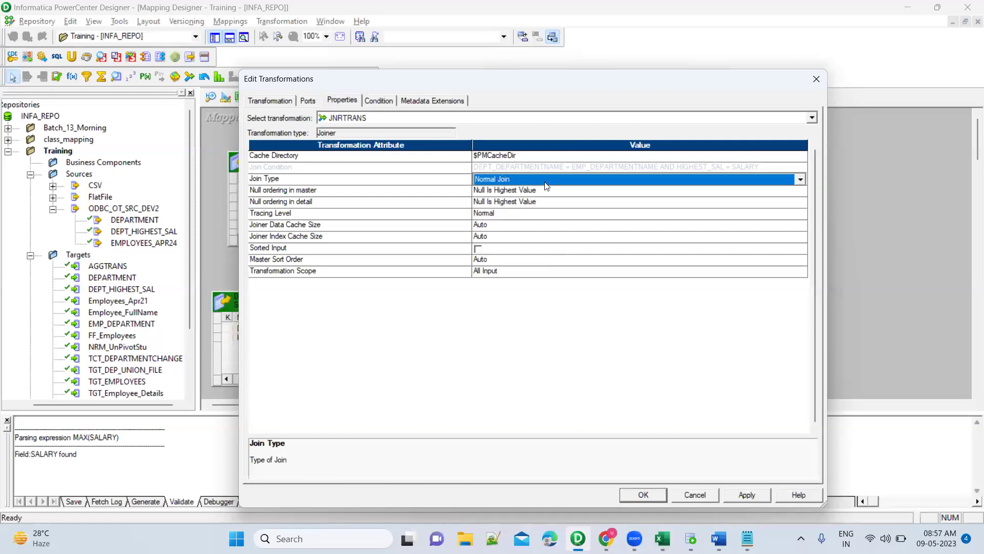
left_click(745, 499)
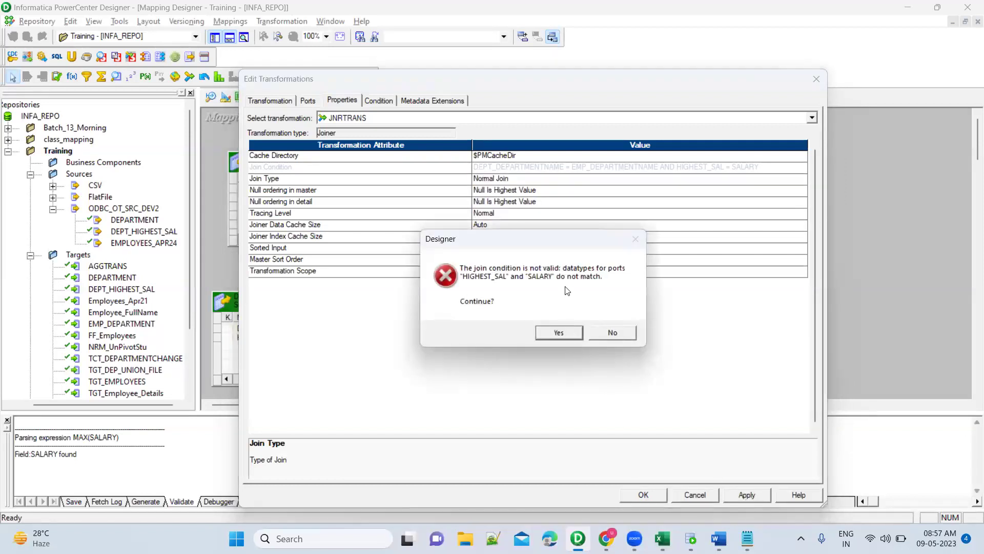
left_click(560, 334)
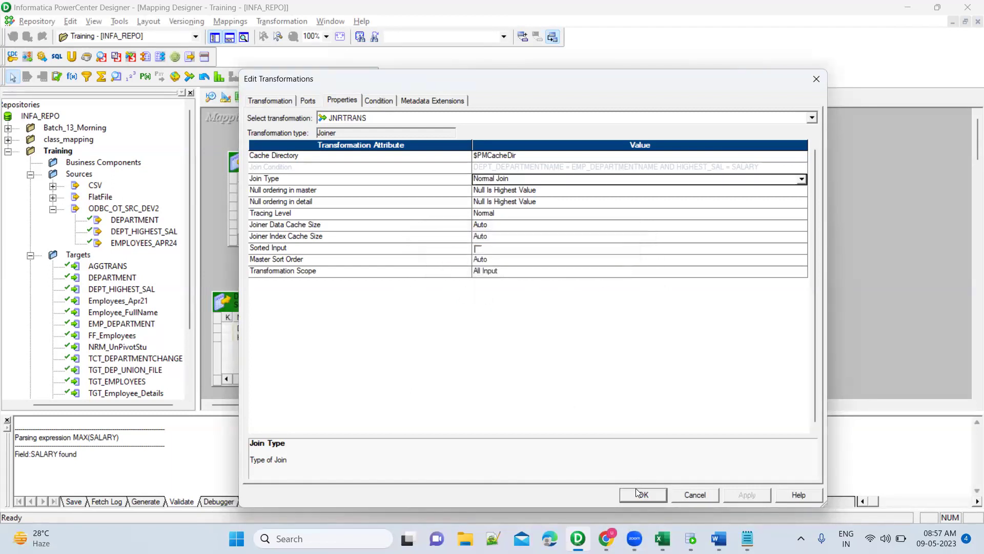
left_click(641, 494)
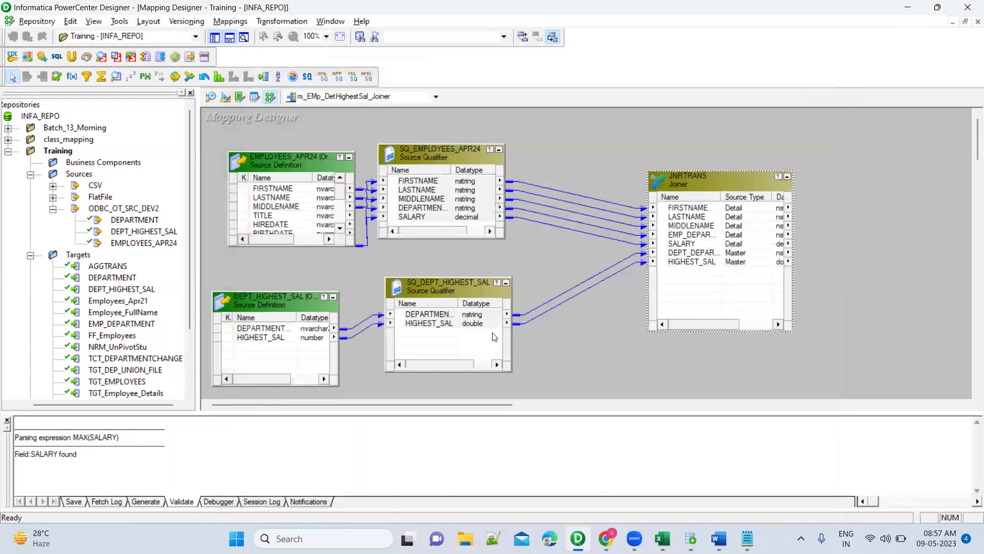
Change SALARY's datatype to double in SQ_EMPLOYEES_APR24.
double_click(440, 224)
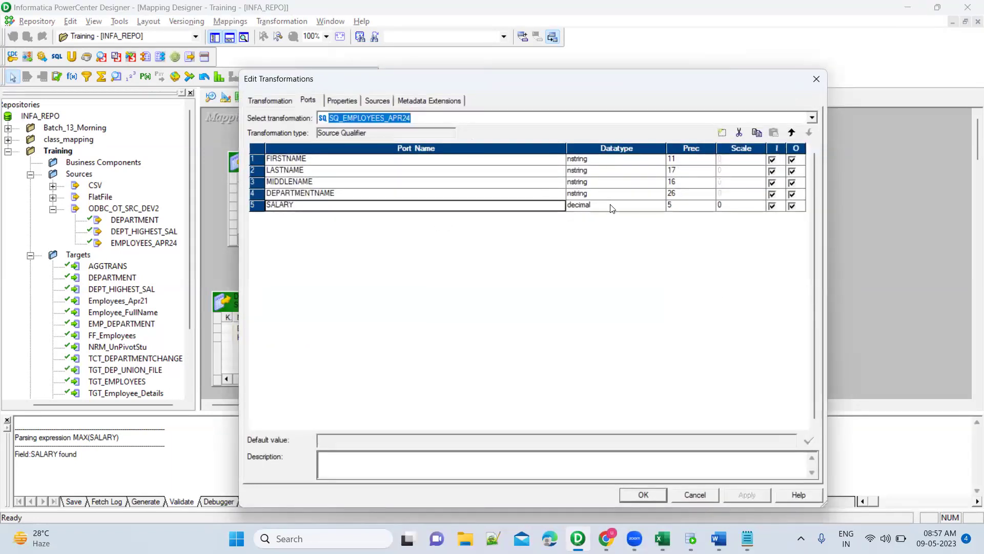
left_click(611, 205)
left_click(610, 205)
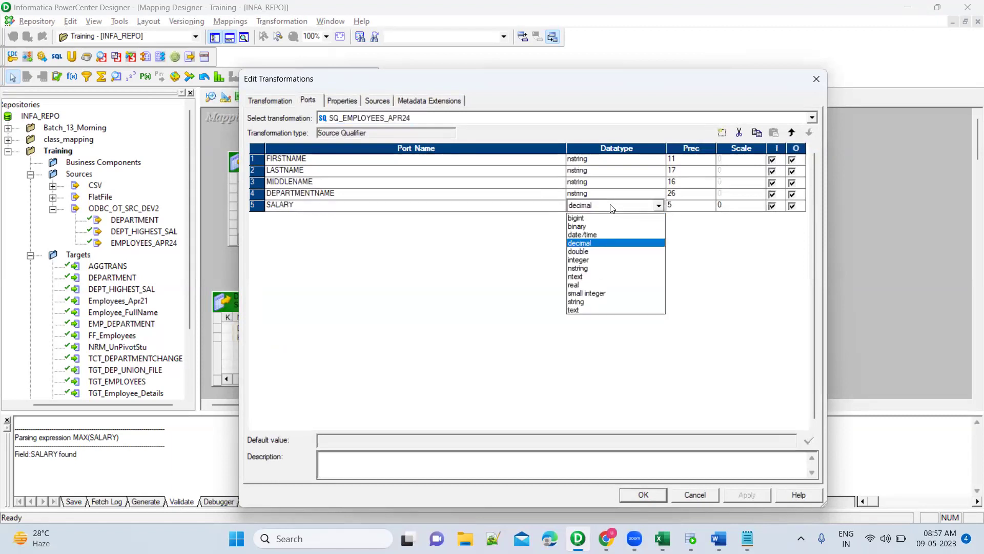
left_click(594, 253)
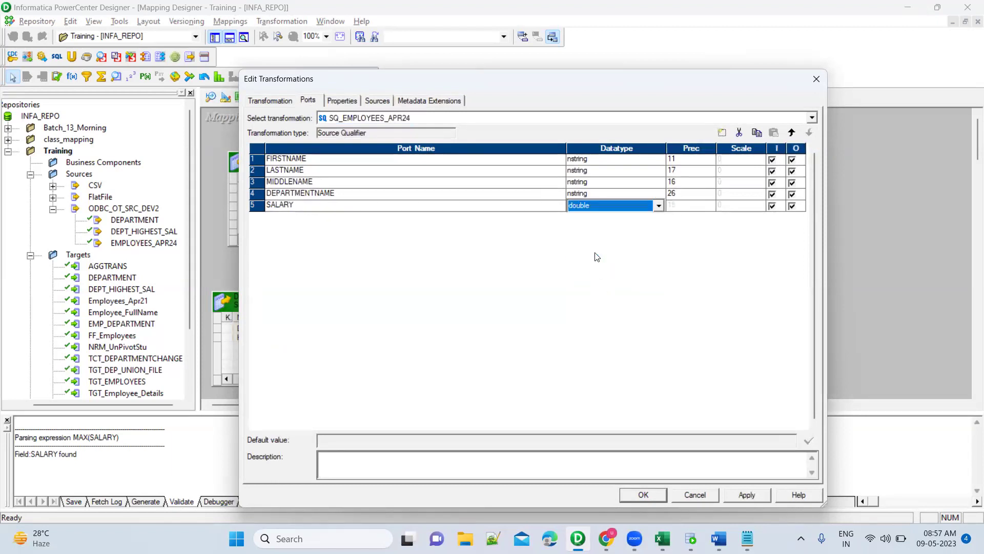
left_click(736, 494)
left_click(649, 497)
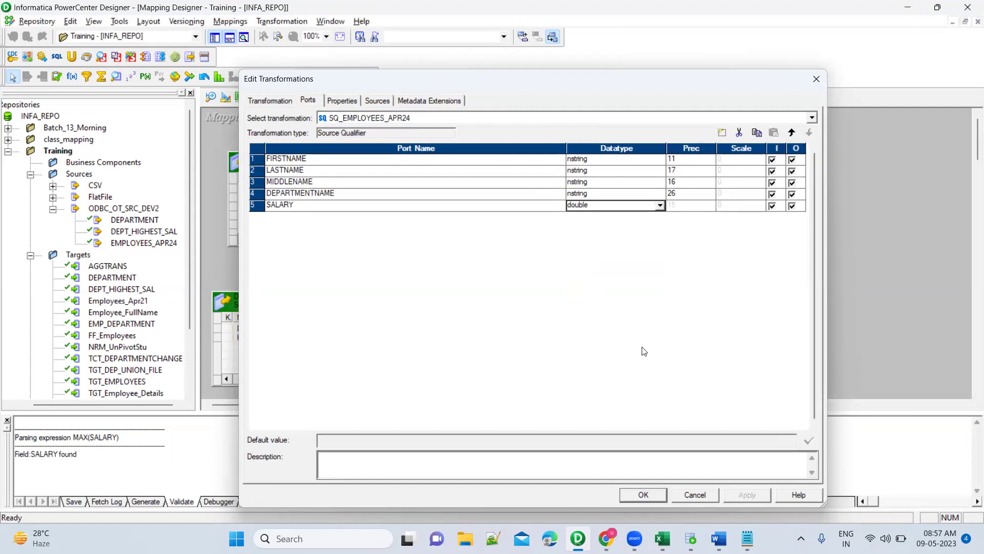
Change SALARY's datatype to double in the JNRTRANS ports.
double_click(690, 252)
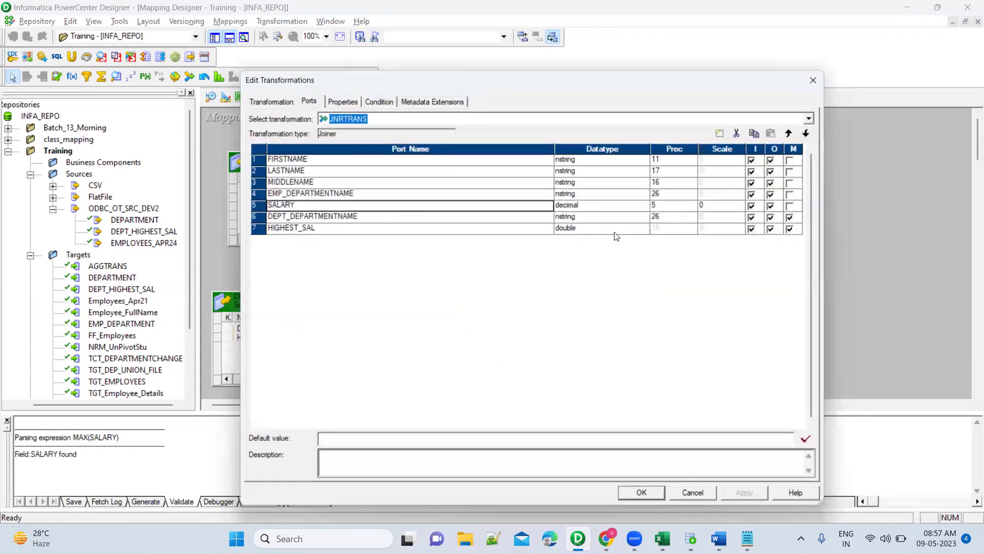
left_click(606, 208)
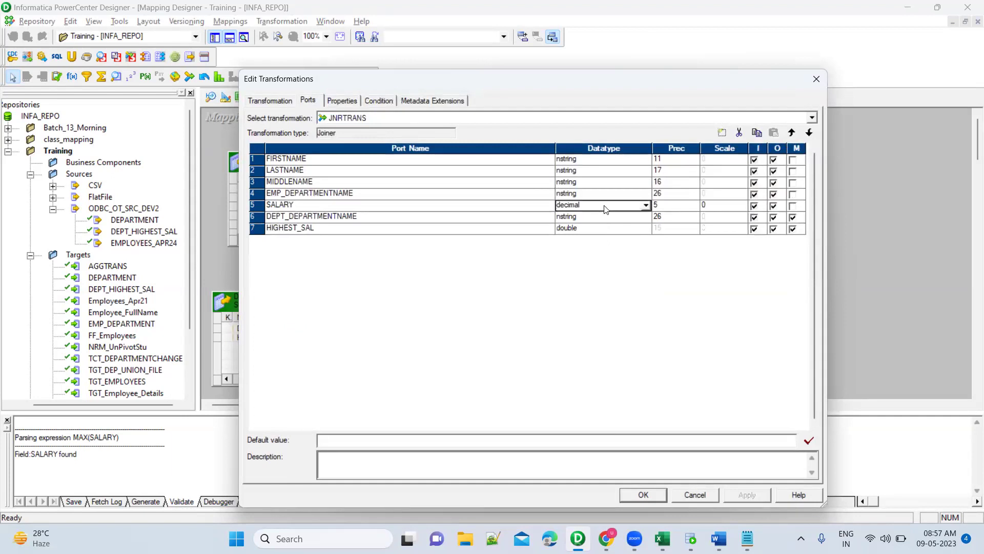
left_click(606, 209)
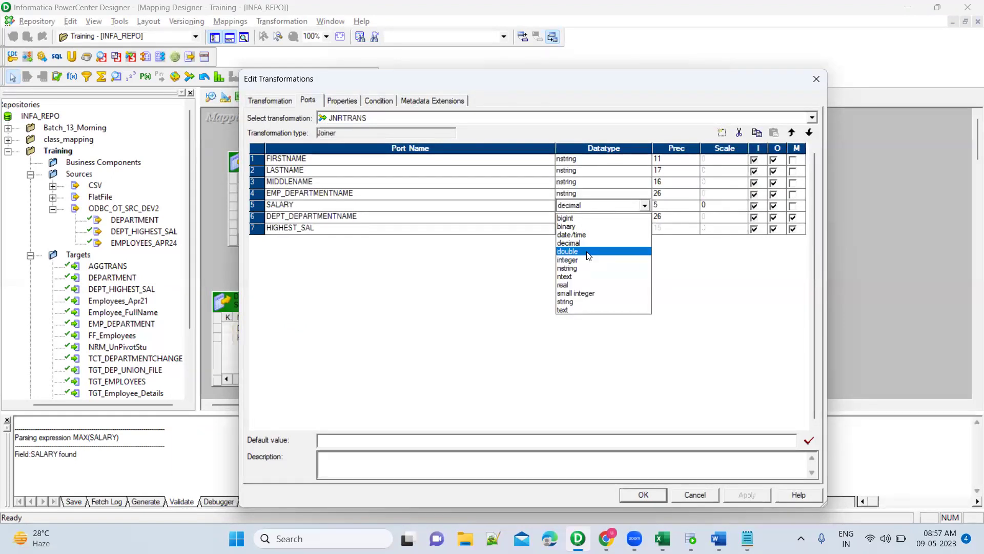
left_click(589, 251)
left_click(756, 495)
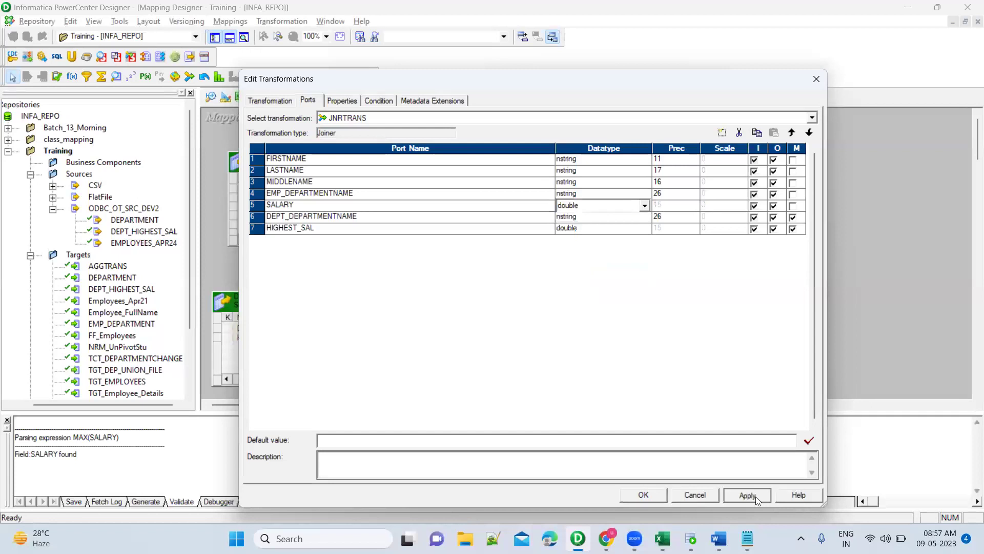
left_click(643, 494)
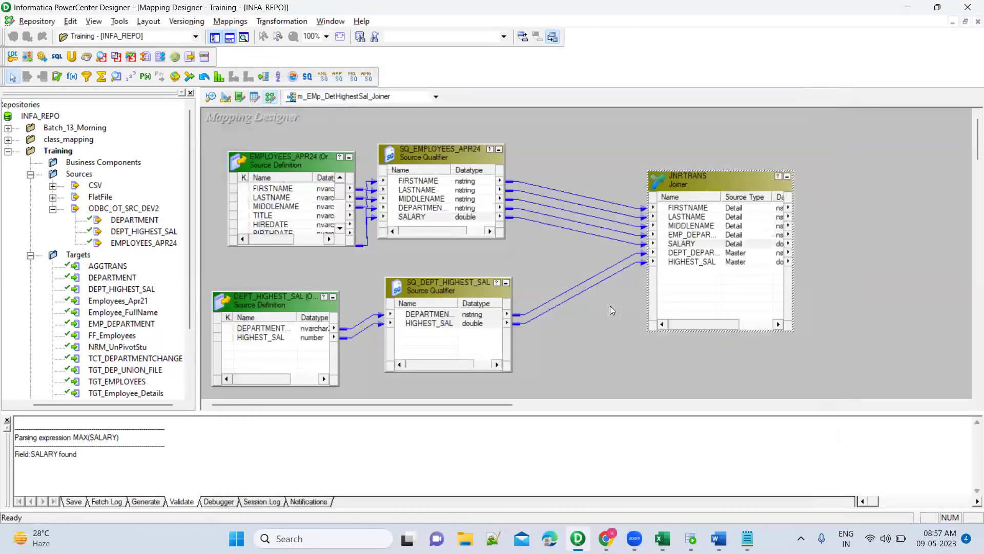
Reopen JNRTRANS to confirm SALARY is now double.
double_click(682, 244)
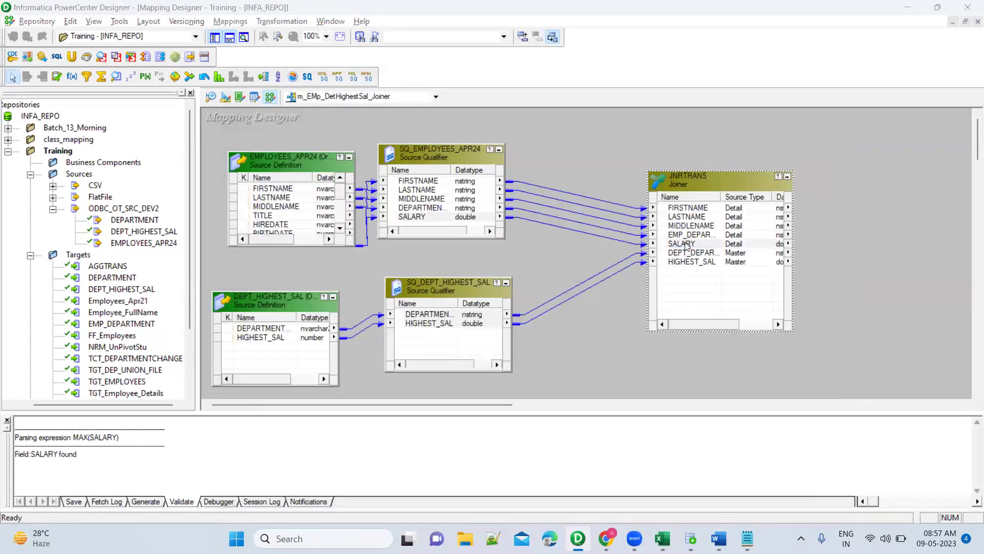
left_click(604, 206)
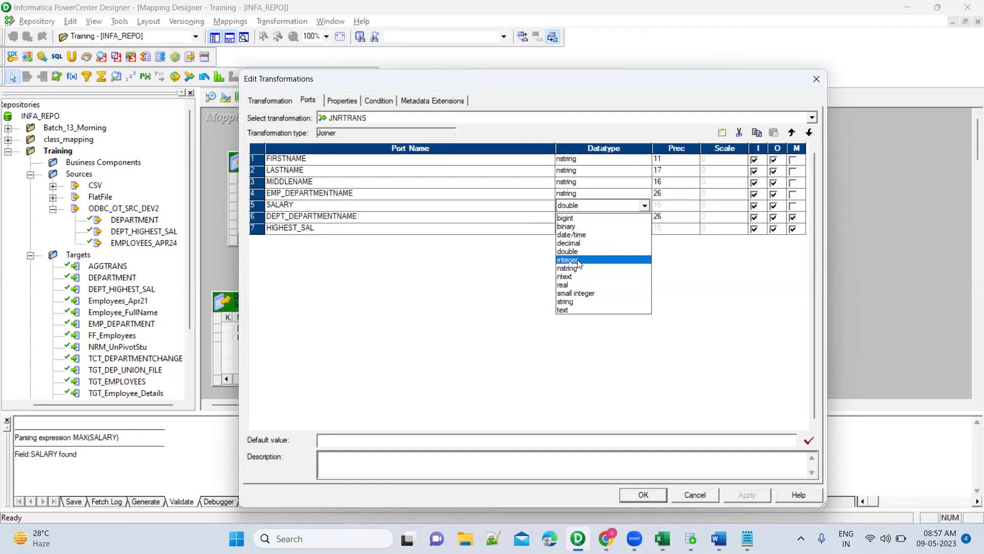
left_click(702, 427)
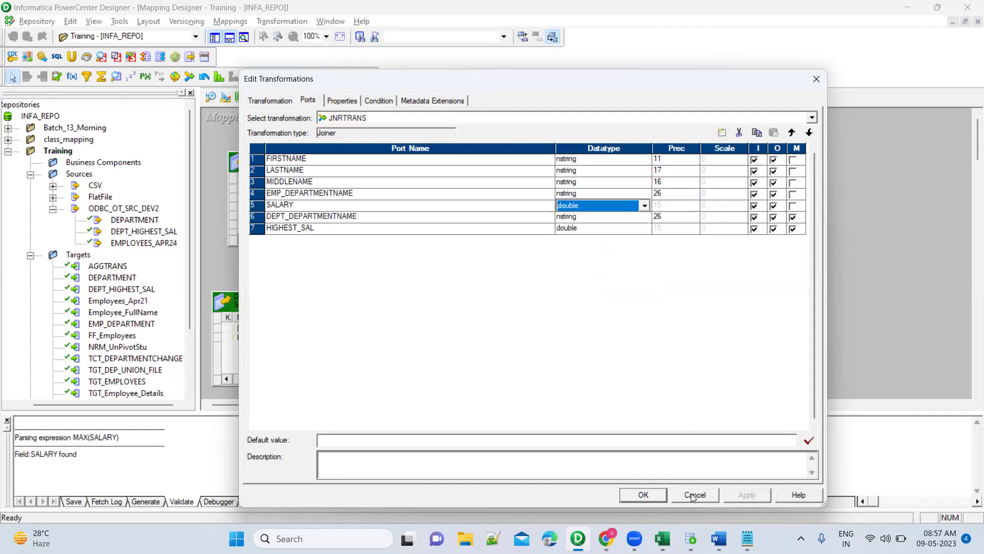
left_click(692, 495)
left_click(691, 538)
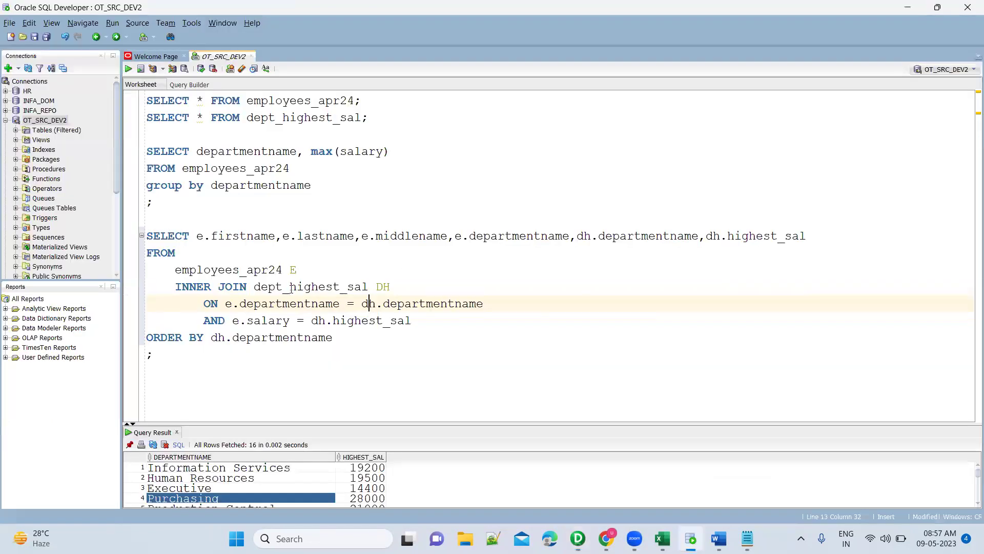
key("alt+Tab")
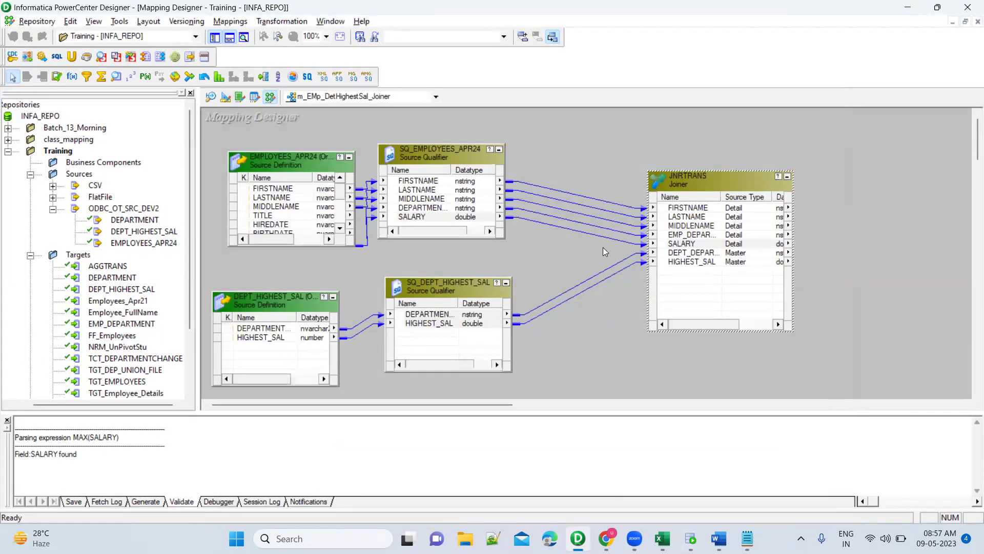
left_click(605, 272)
right_click(704, 177)
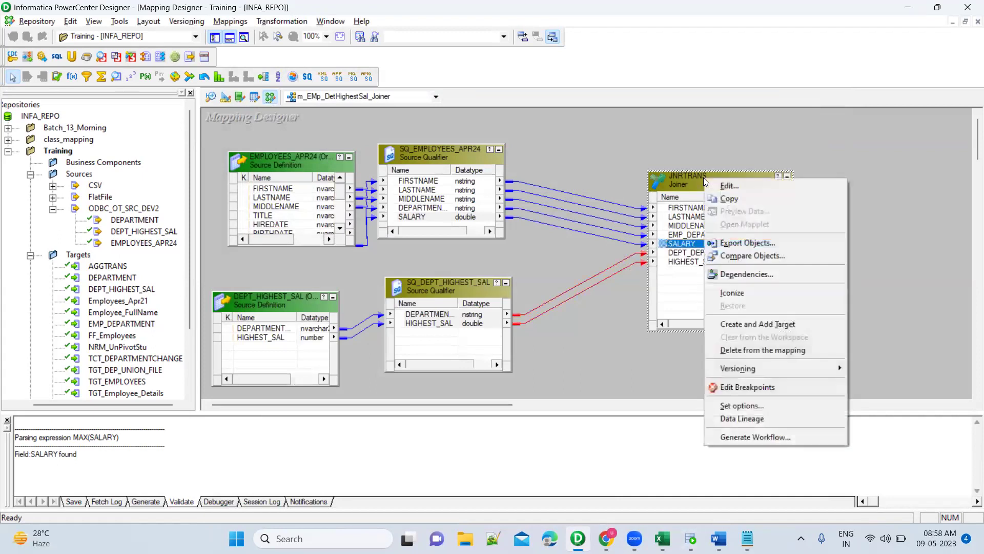
left_click(637, 136)
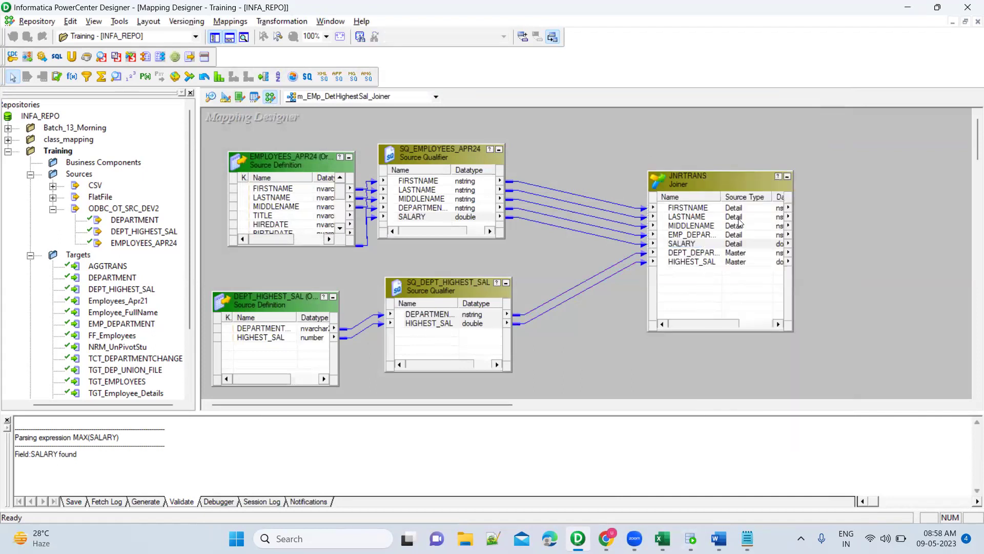
left_click(690, 538)
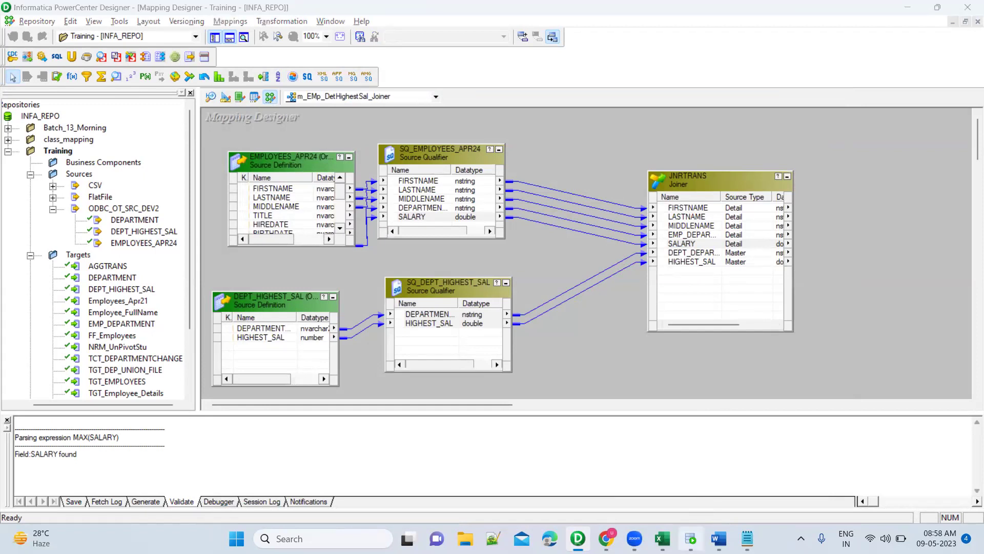
left_click(370, 290)
key("ctrl+Return")
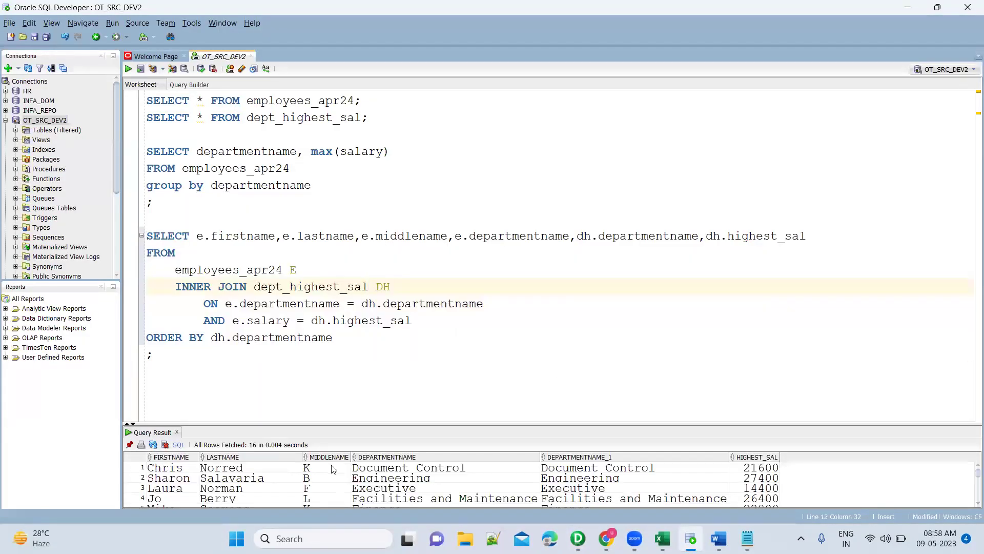
left_click_drag(429, 424, 427, 337)
key("alt+Tab")
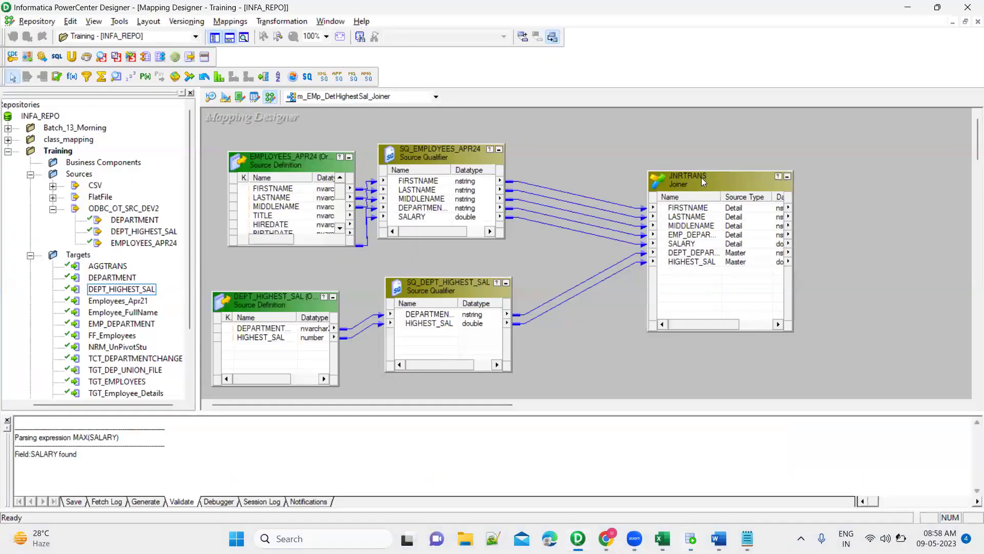
Create a JNRTRANS1 target from the joiner and place it to the right of JNRTRANS.
right_click(702, 179)
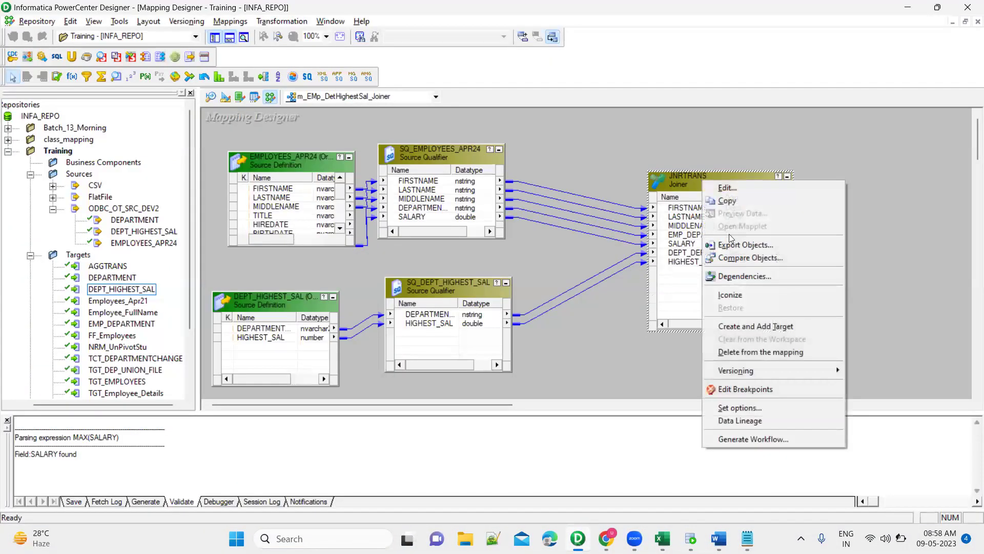
left_click(745, 327)
left_click_drag(728, 220, 852, 189)
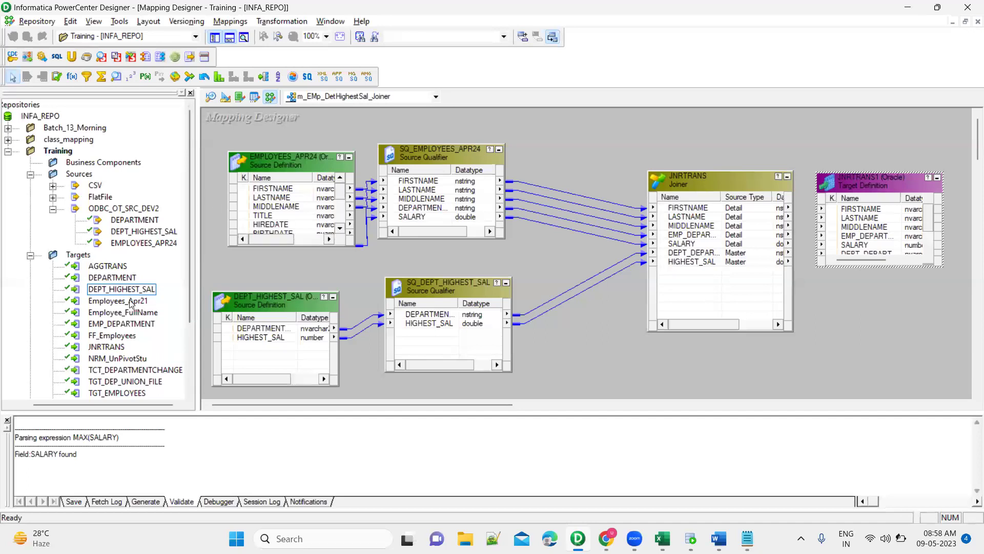
scroll(131, 303, "down", 1)
scroll(131, 303, "down", 1)
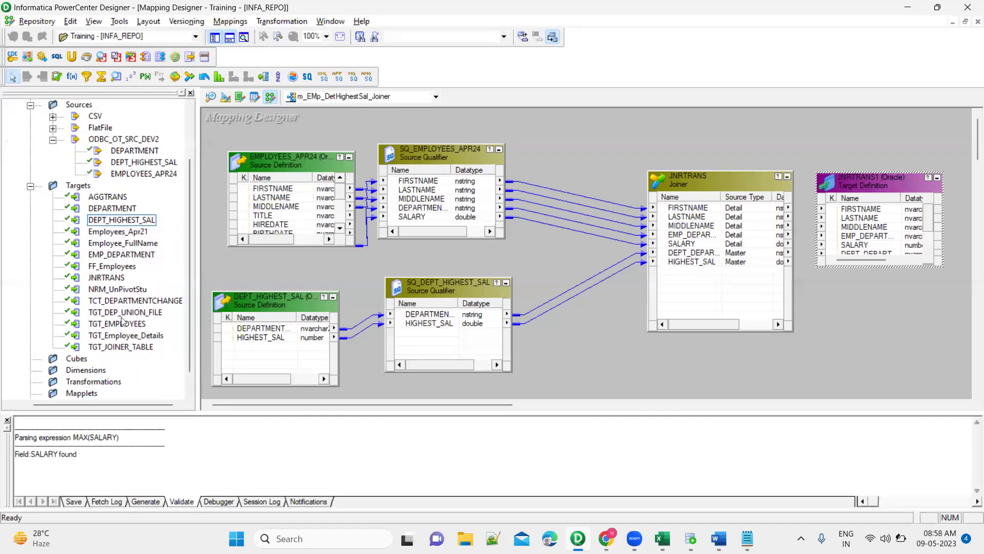
left_click(172, 273)
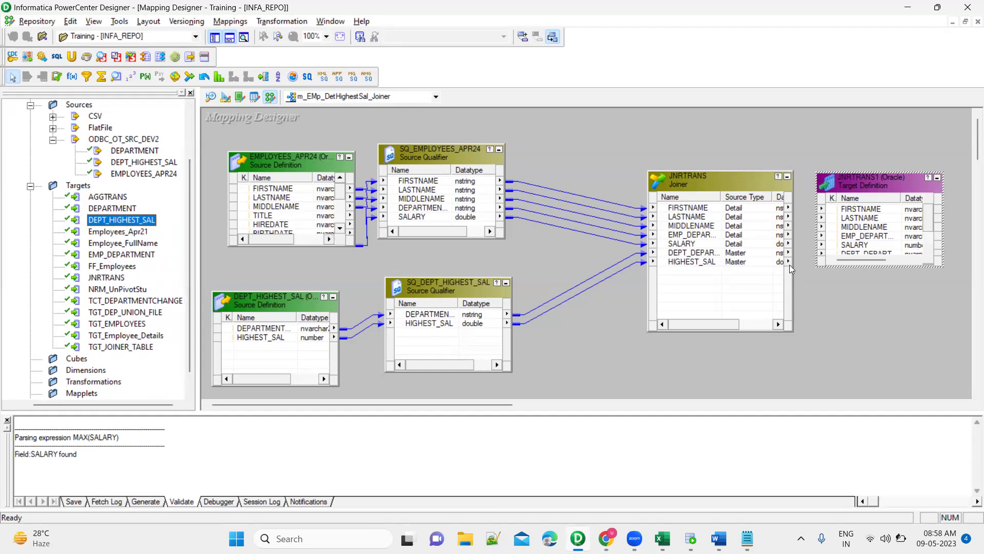
left_click(801, 159)
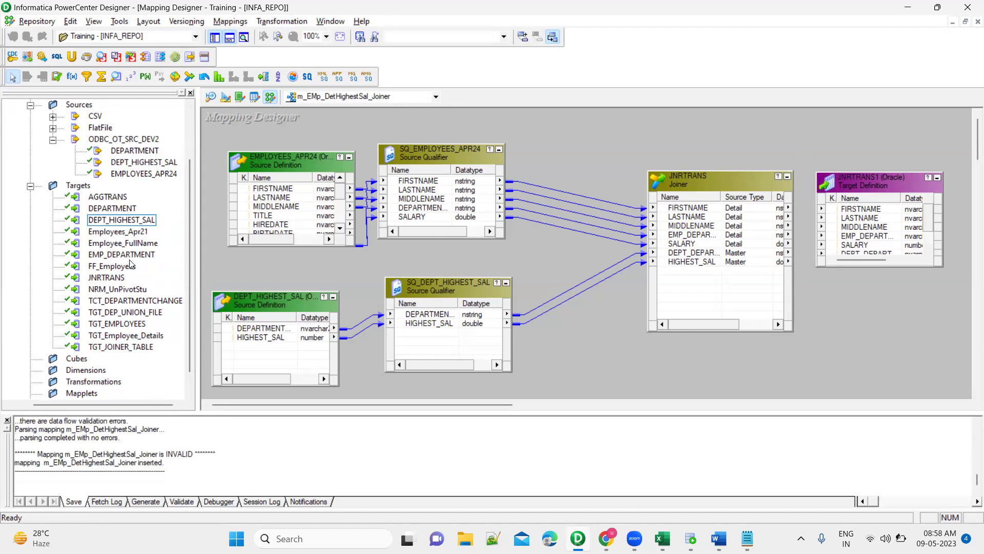
Link all seven joiner ports, FIRSTNAME through the last, into JNRTRANS1.
left_click(688, 208)
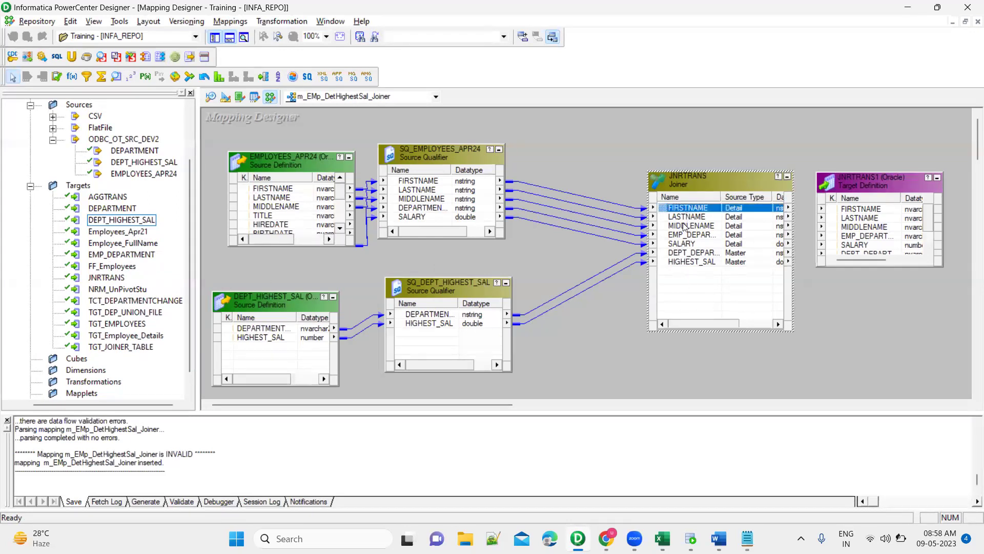
left_click(687, 262, "shift")
left_click_drag(664, 211, 863, 213)
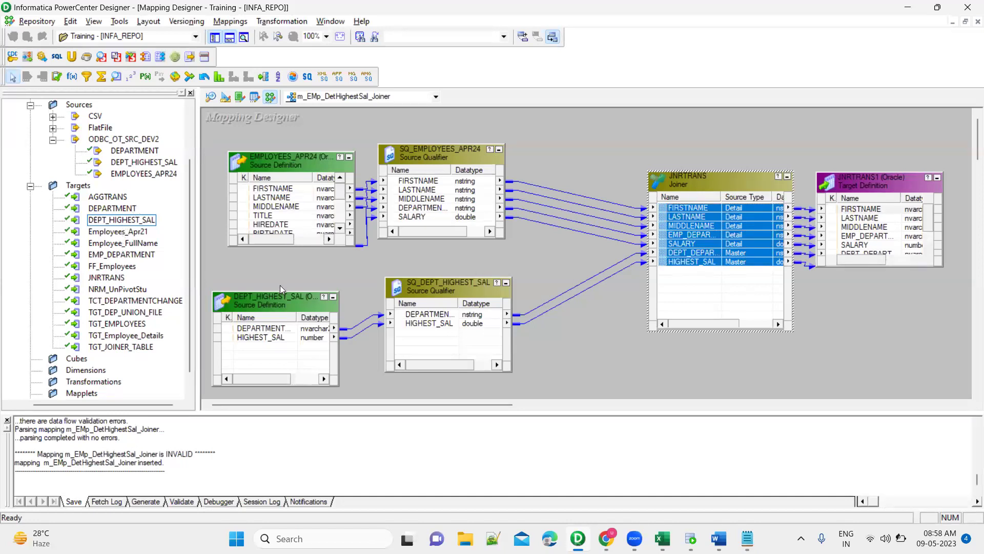
left_click(524, 263)
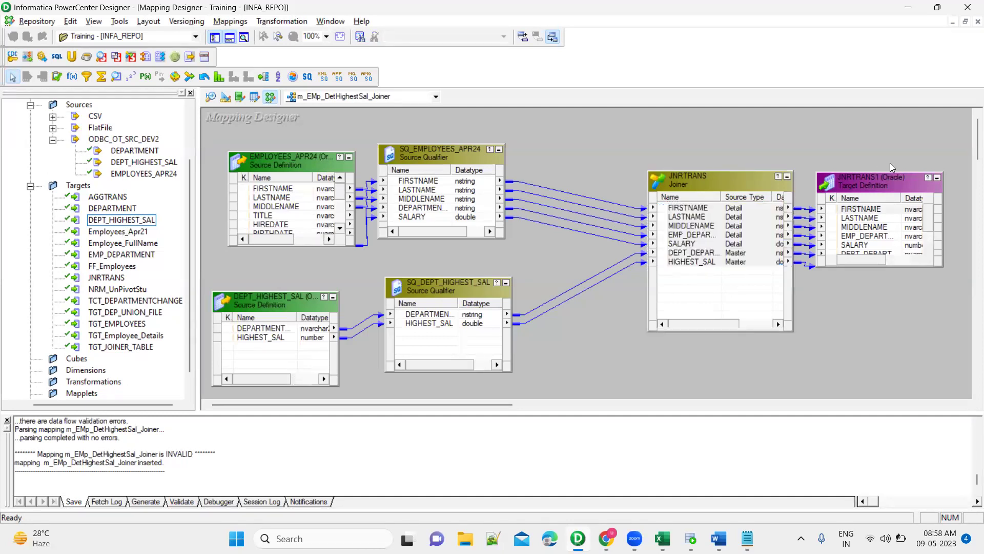
Inspect the JNRTRANS1 target's properties, then select the JNRTRANS target definition under Targets.
scroll(88, 248, "up", 2)
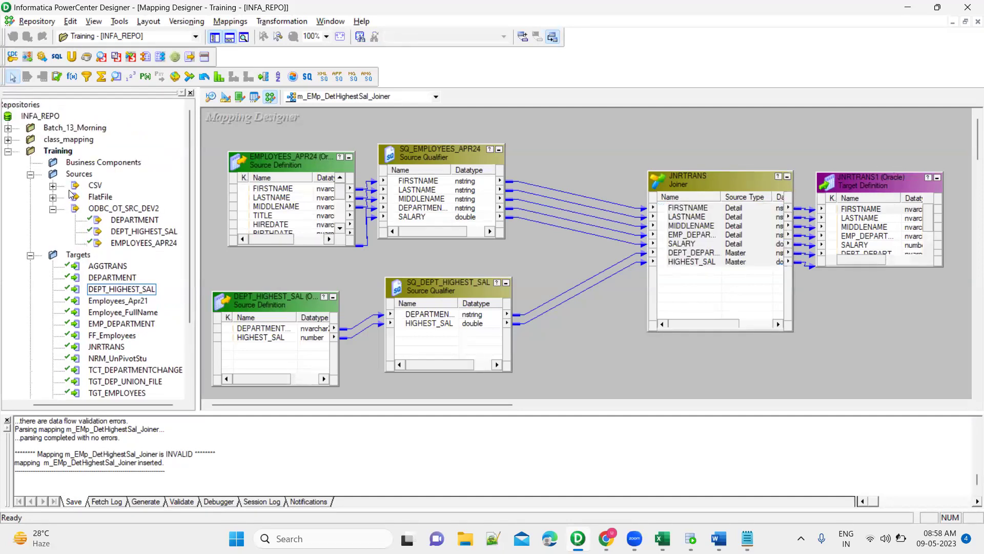
scroll(120, 327, "down", 2)
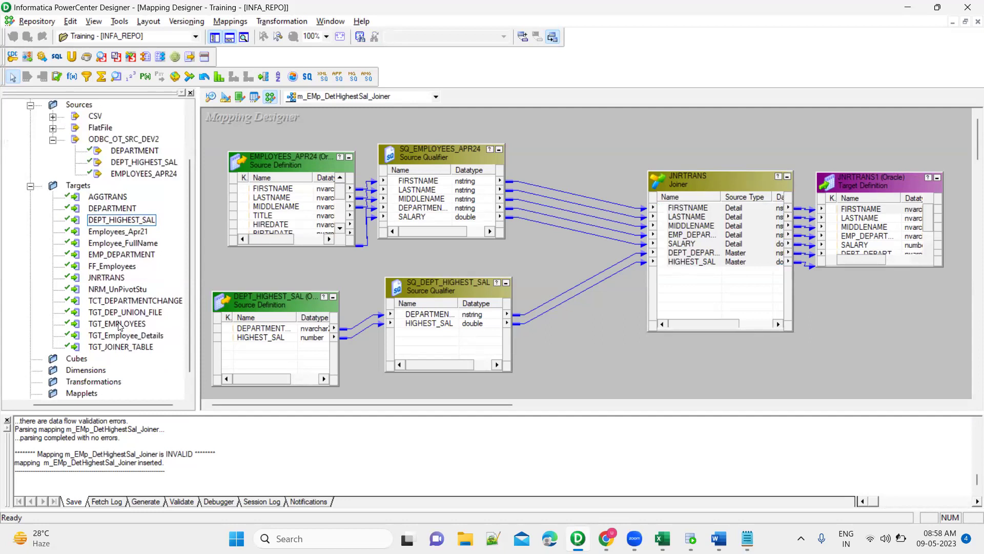
left_click(117, 348)
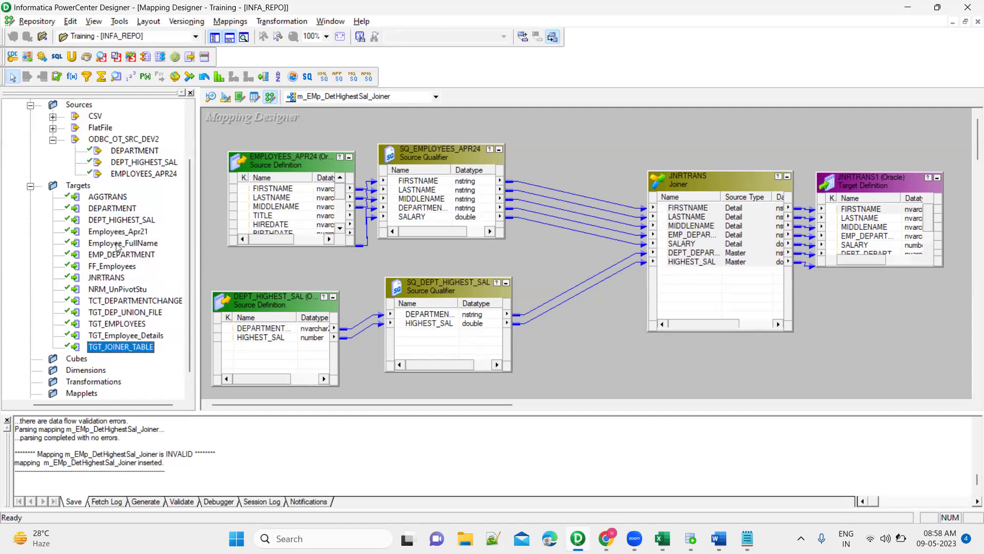
left_click(117, 279)
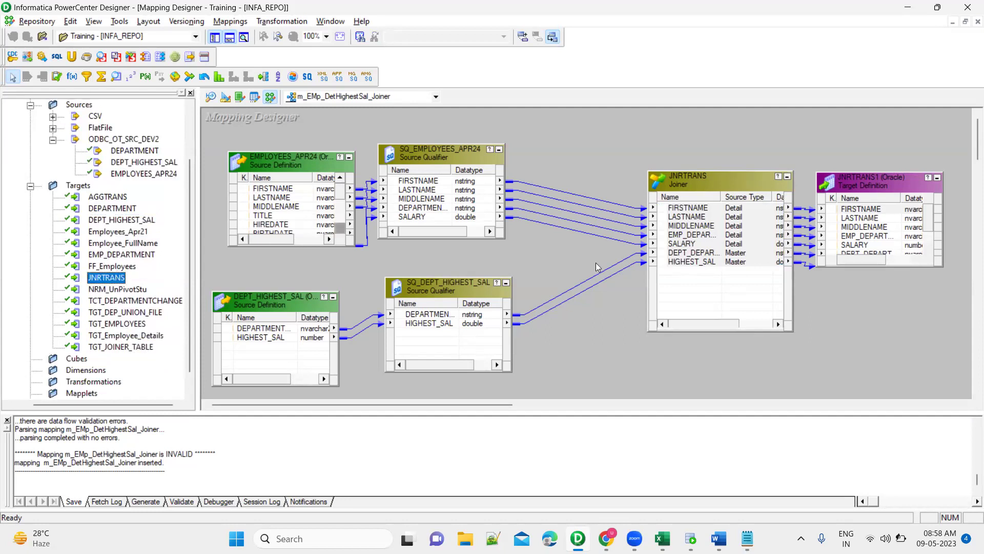
double_click(855, 190)
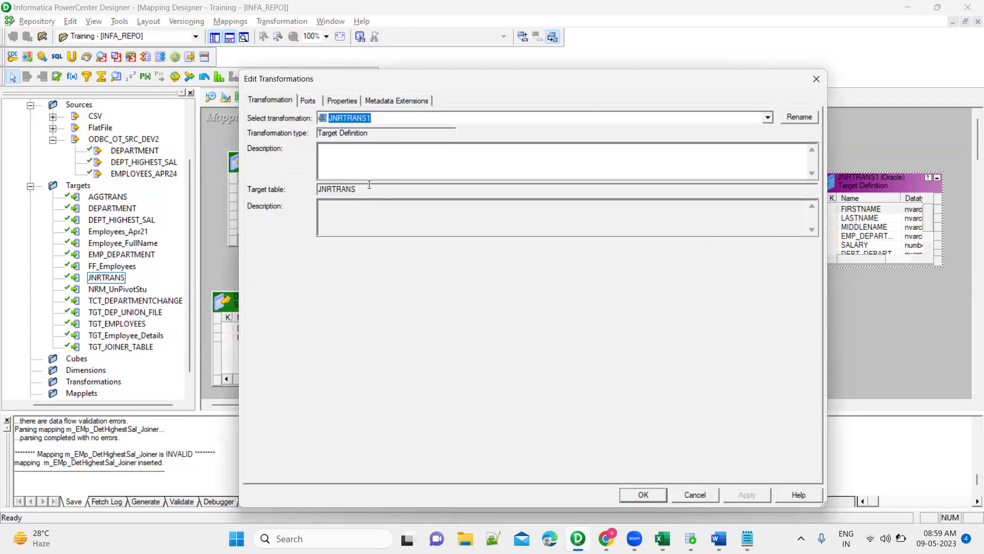
left_click(690, 495)
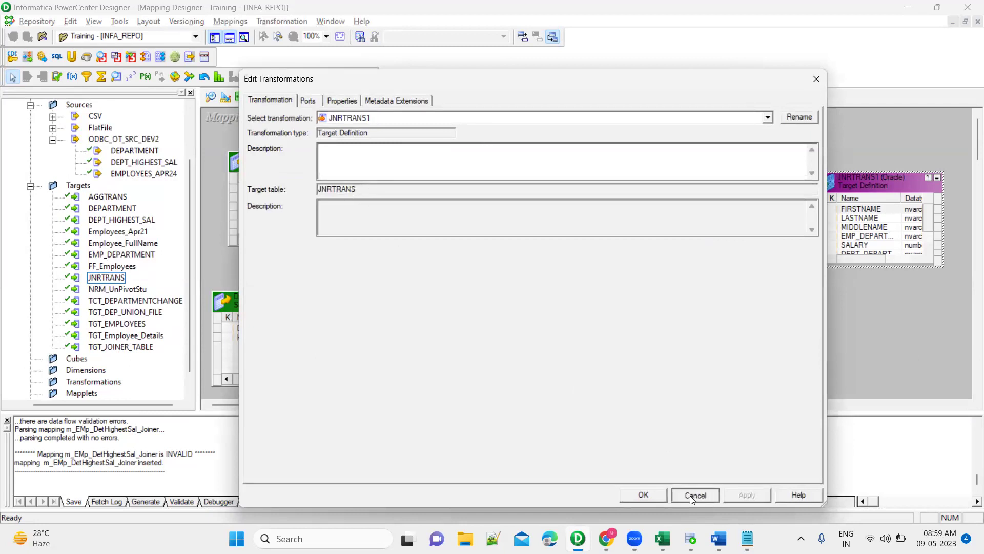
left_click(121, 279)
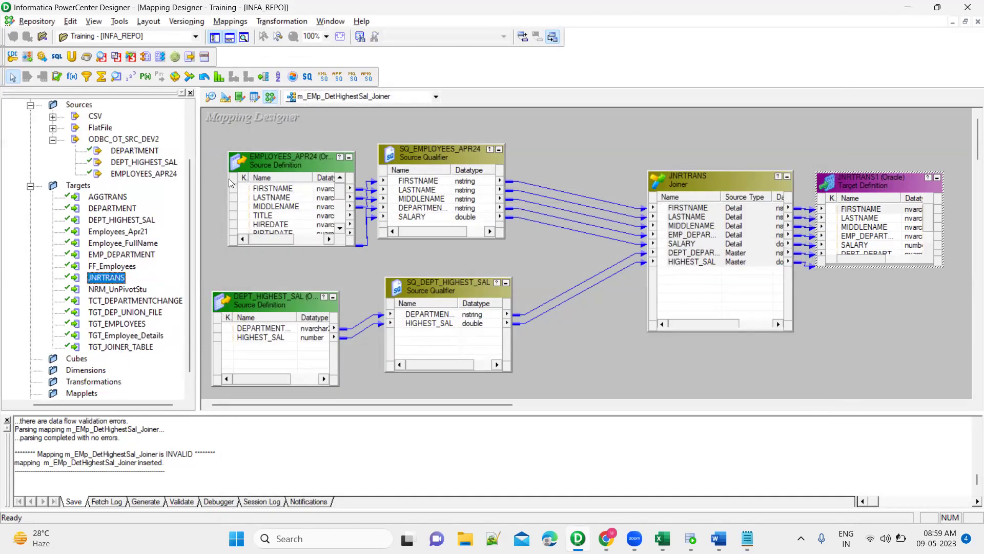
Bring the JNRTRANS table into the Target Designer and rename it EMP_DEP+HIGHEST_SAL.
left_click(225, 101)
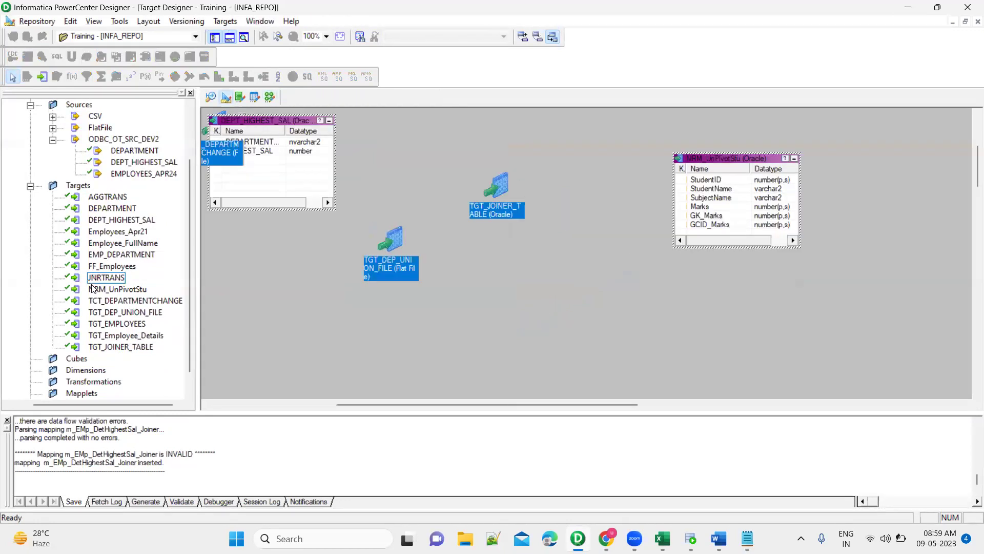
left_click_drag(97, 281, 304, 255)
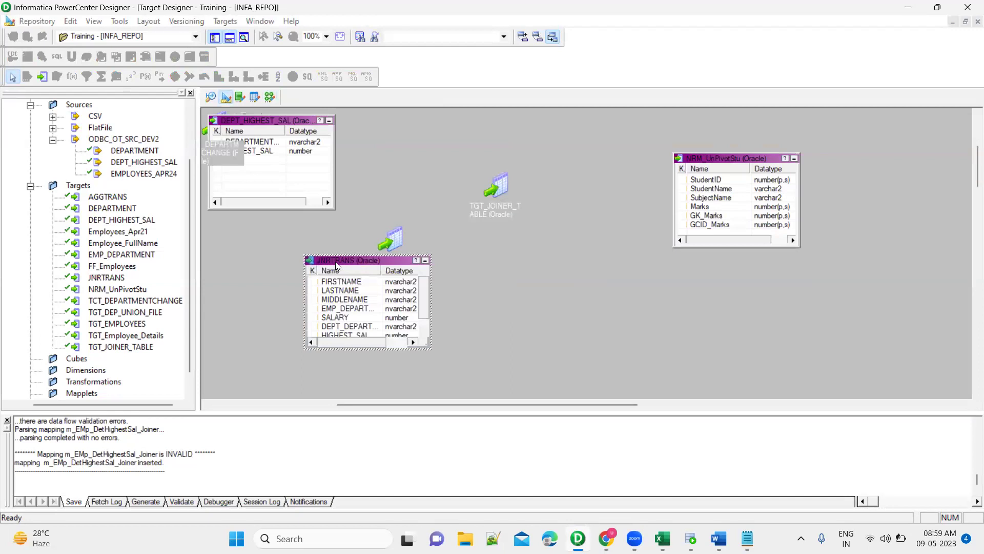
double_click(336, 266)
left_click(795, 118)
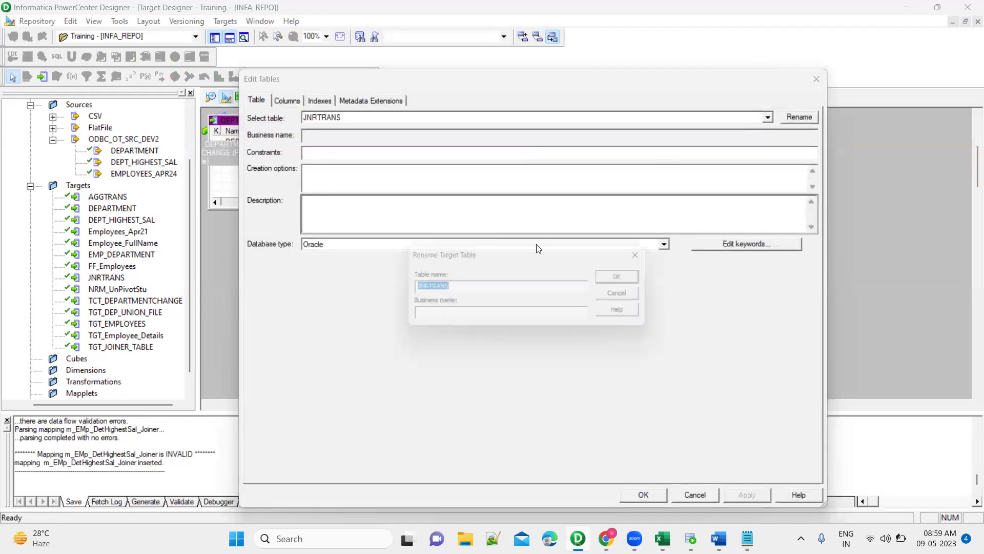
type("EMP")
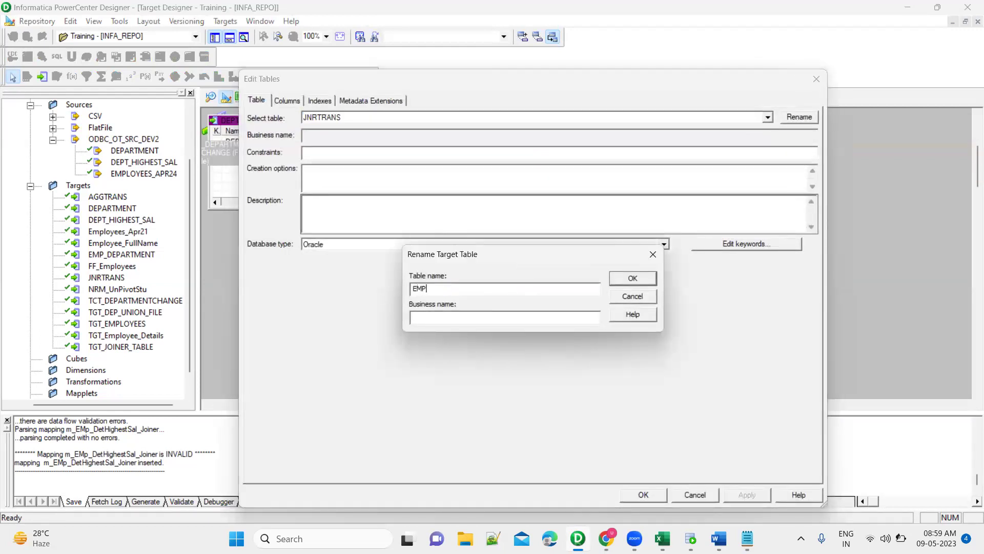
type("_DEP+HIGHEST_SAL")
left_click(613, 281)
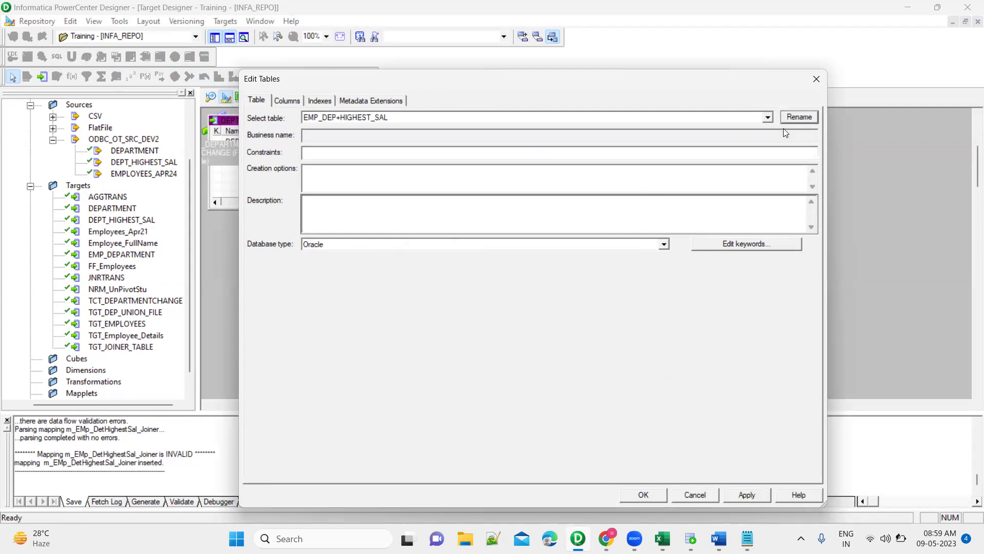
Correct the table name to EMP_DEP_HIGHEST_SAL, apply it, and save with Ctrl+S.
left_click(794, 118)
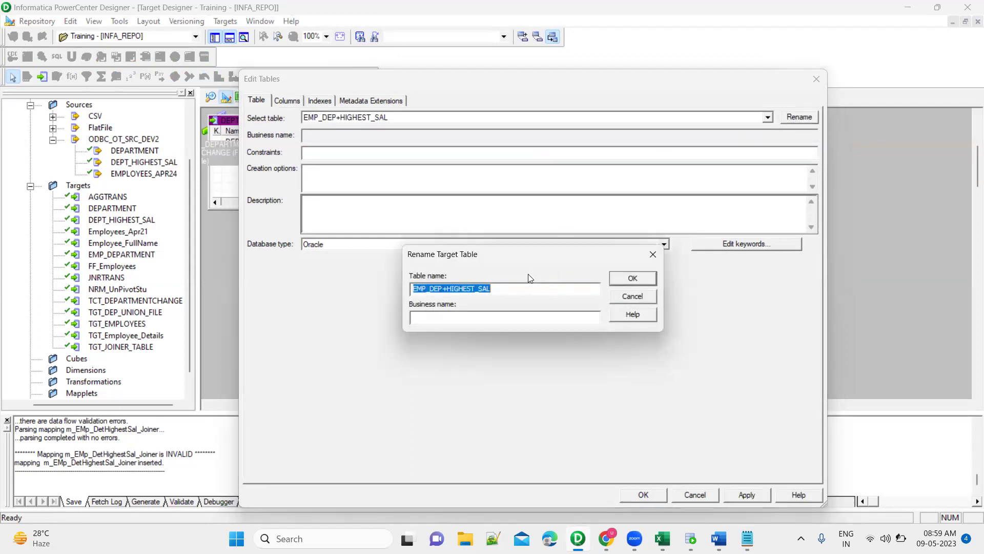
left_click(444, 290)
key("shift+Right")
type("_")
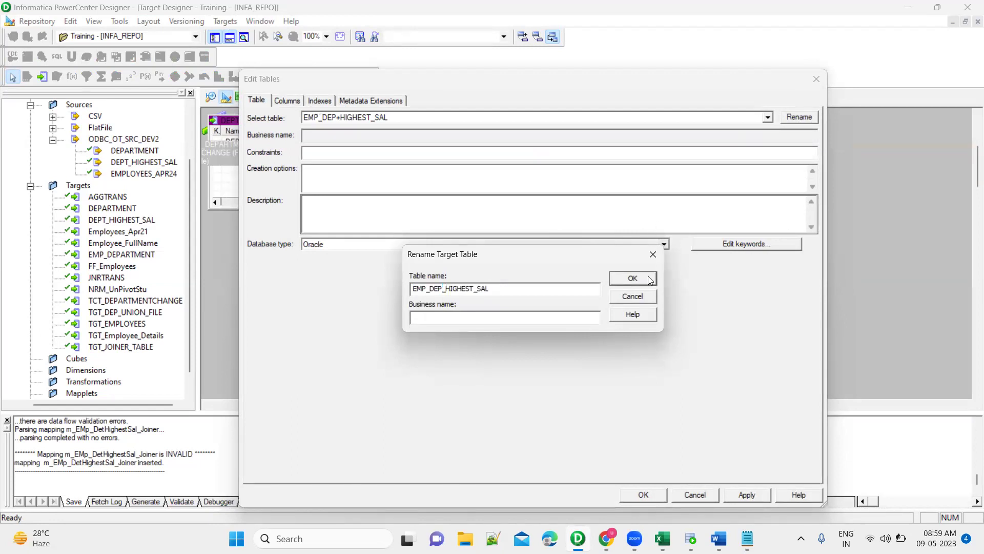
left_click(642, 278)
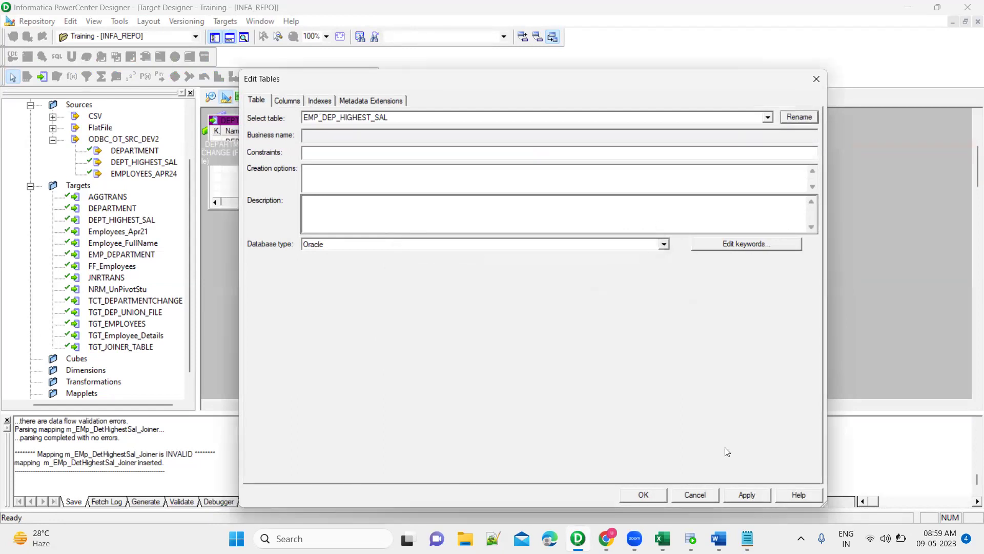
left_click(734, 493)
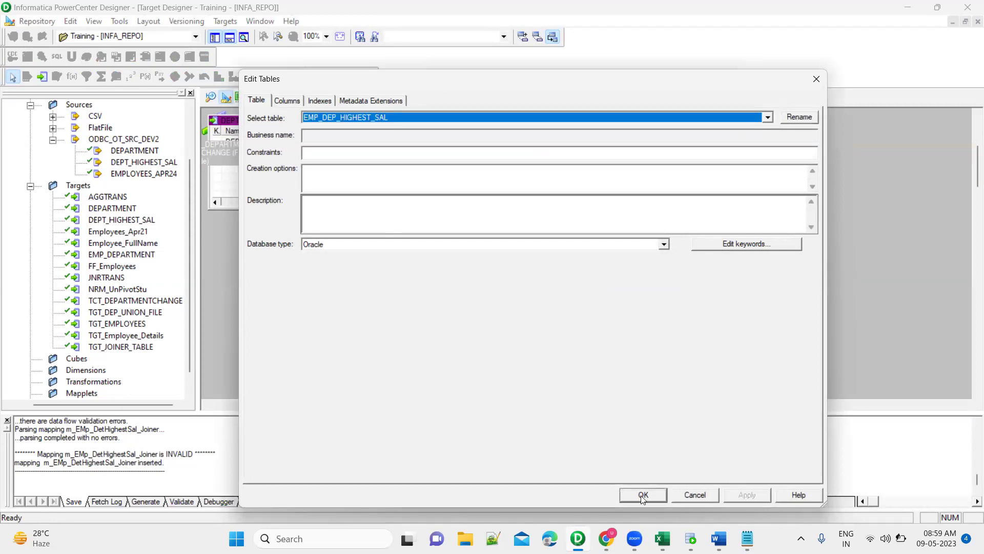
left_click(643, 494)
key("ctrl+s")
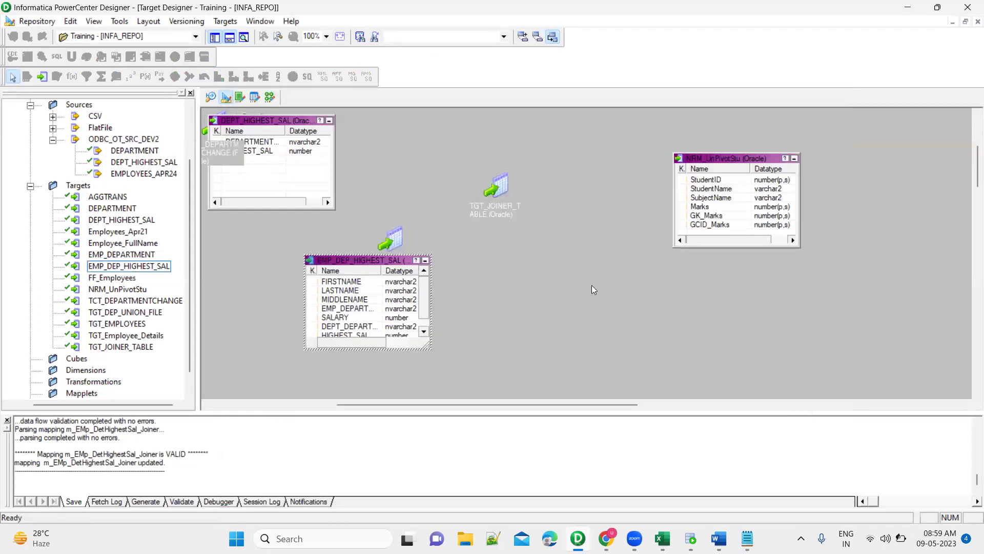
In the joiner mapping, rename target instance JNRTRANS1 to TGT_EMP_DEP_HIGHEST_SAL and apply the change.
left_click(268, 98)
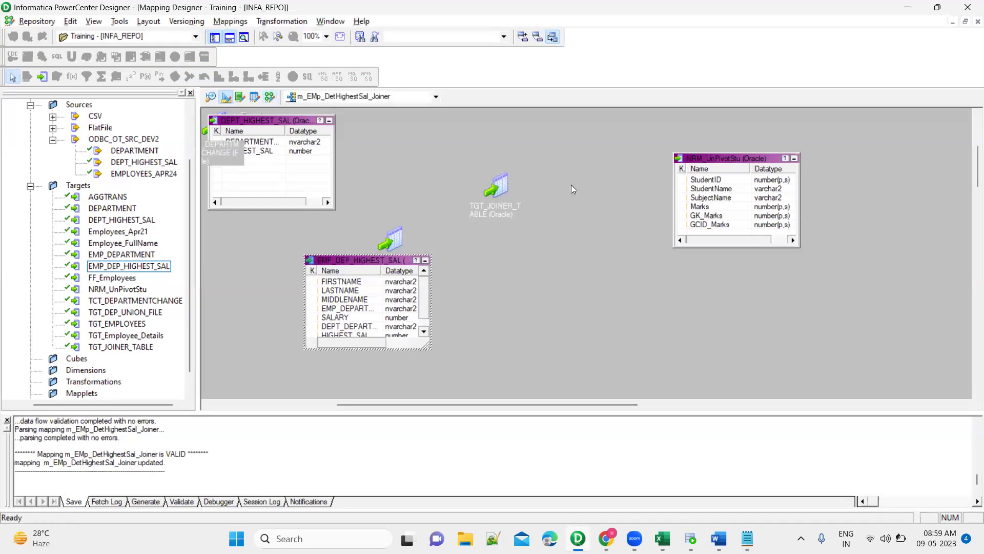
double_click(864, 181)
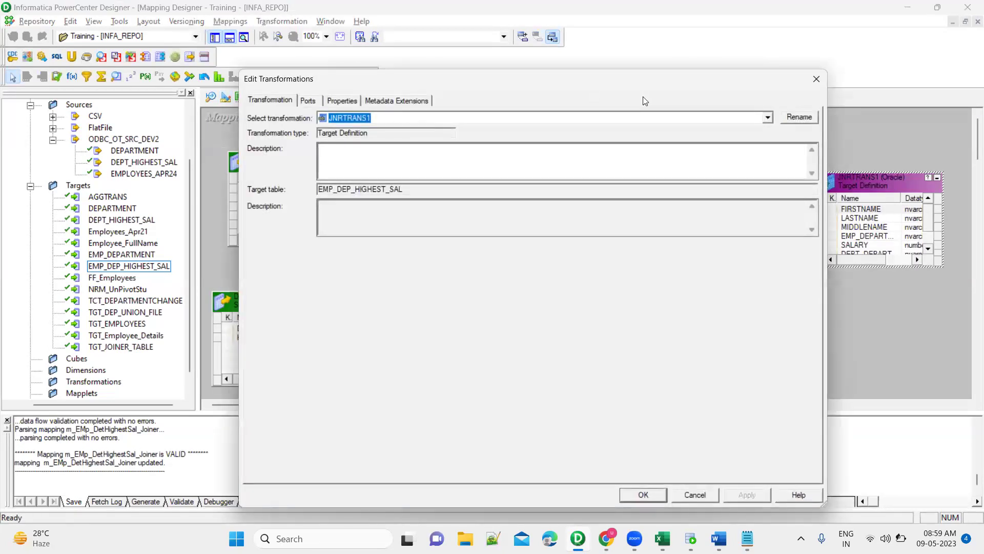
left_click(799, 117)
type("TGT_EMP_")
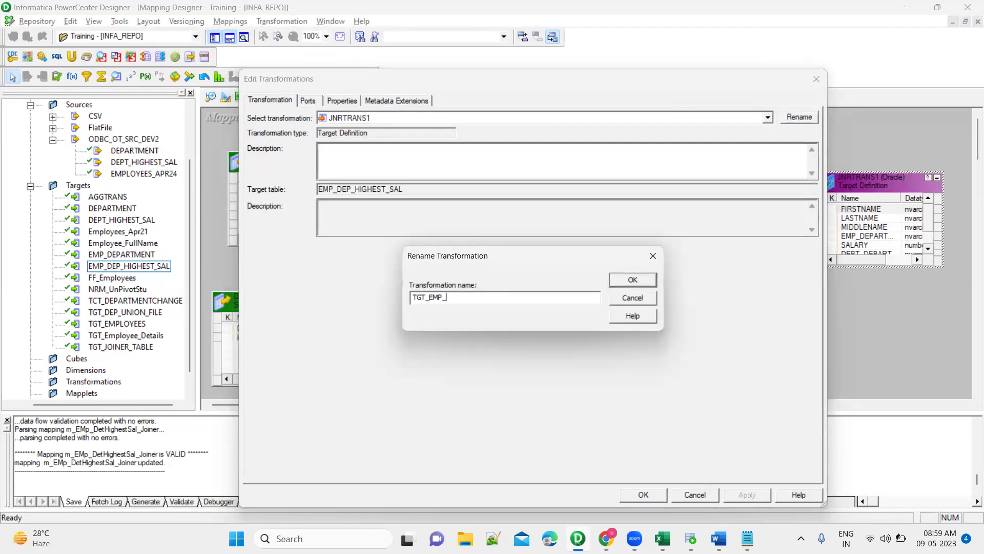
type("DEP_HIGHEST_SAL")
left_click(634, 282)
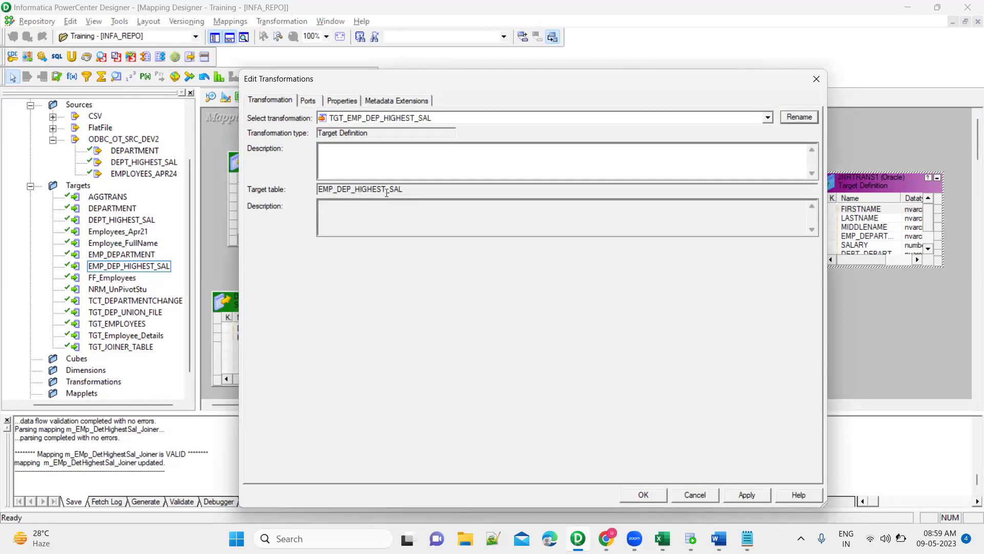
left_click(749, 495)
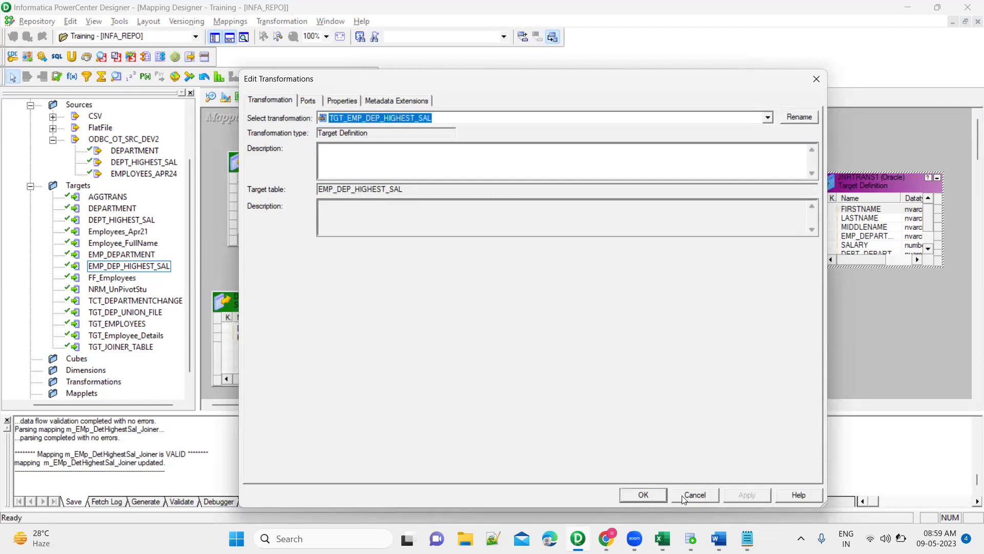
left_click(644, 495)
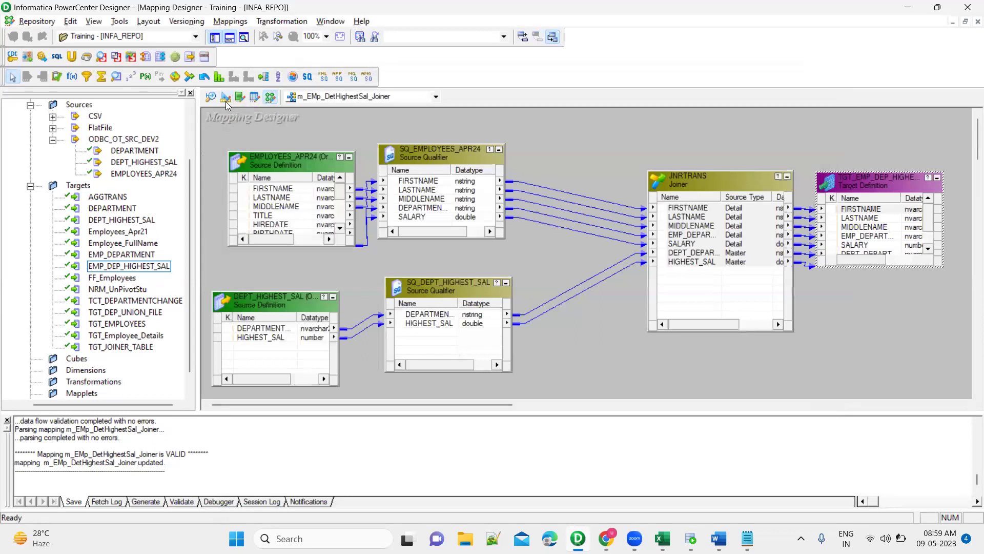
From Target Designer, generate the create-table SQL for EMP_DEP_HIGHEST_SAL into file EMP_DEP.SQL.
left_click(225, 98)
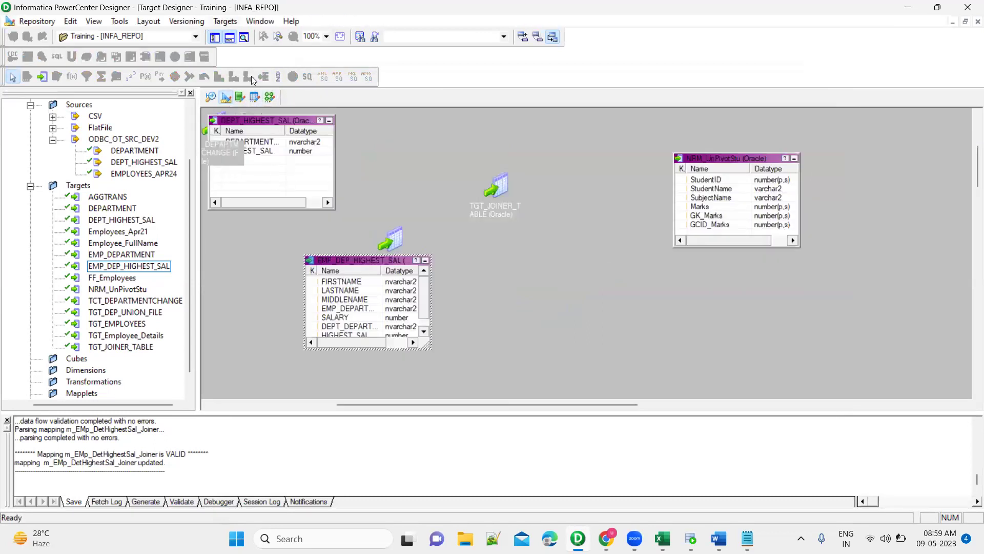
left_click(225, 21)
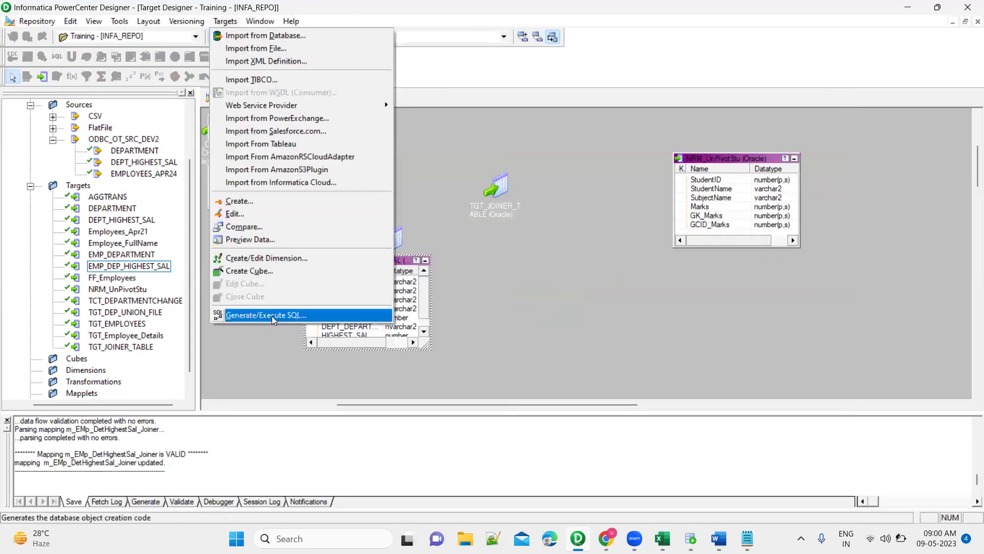
left_click(271, 316)
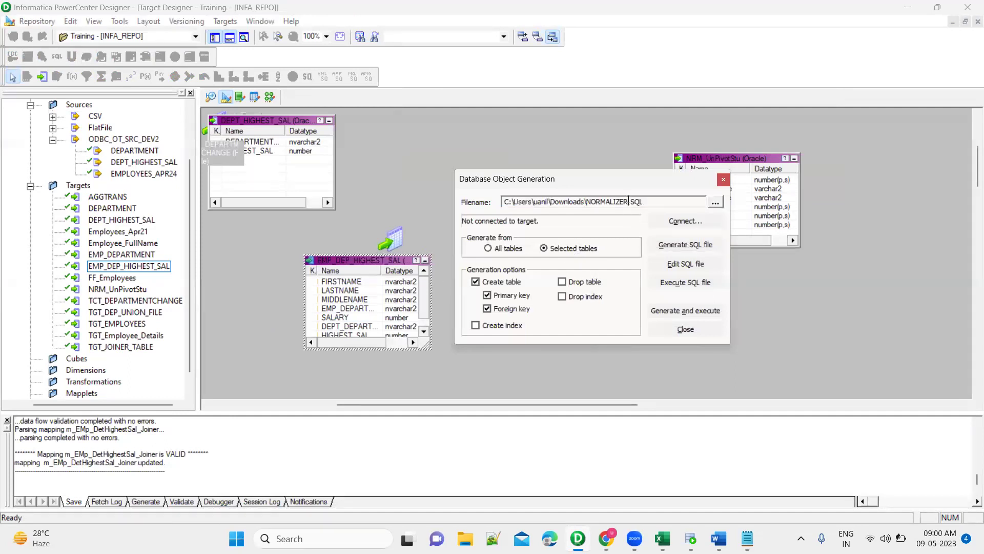
key("shift+Left")
key("shift+Left")
key("shift+Left")
key("shift+Left")
key("shift+Left")
key("shift+Left")
key("shift+Left")
key("shift+Left")
key("shift+Left")
type("EMP_DEP")
left_click(673, 249)
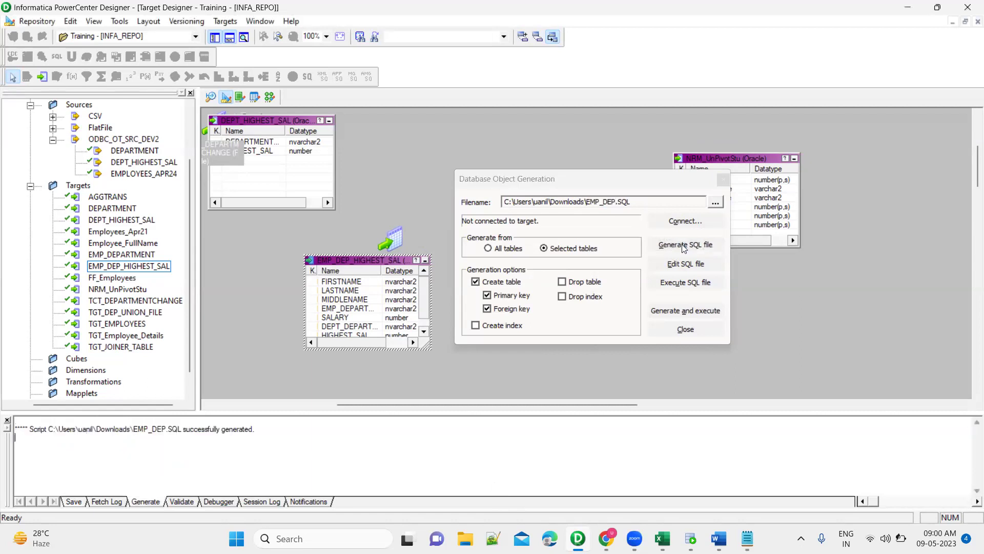
double_click(203, 429)
Open Downloads\EMP_DEP.SQL in Notepad++, copy the whole script, and return to SQL Developer.
left_click(465, 538)
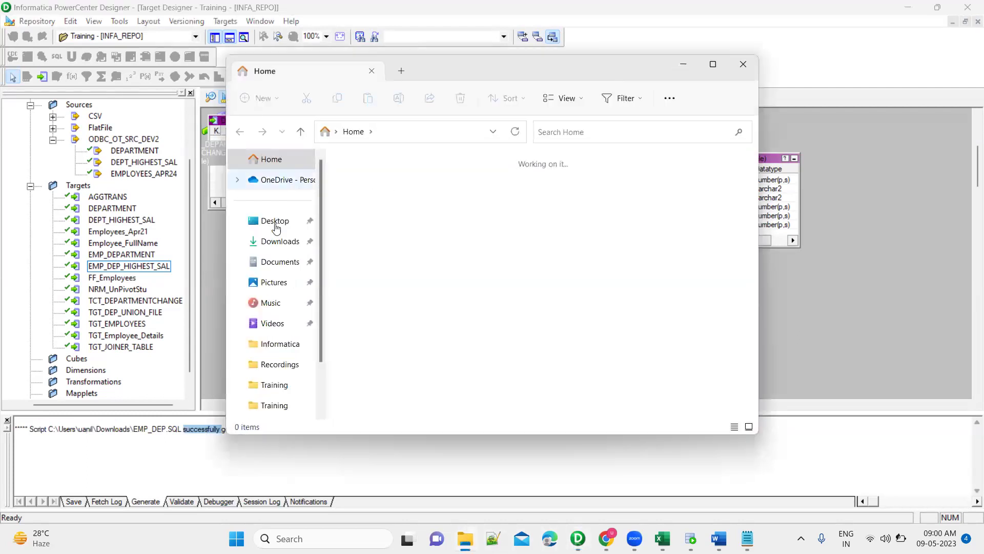
left_click(280, 241)
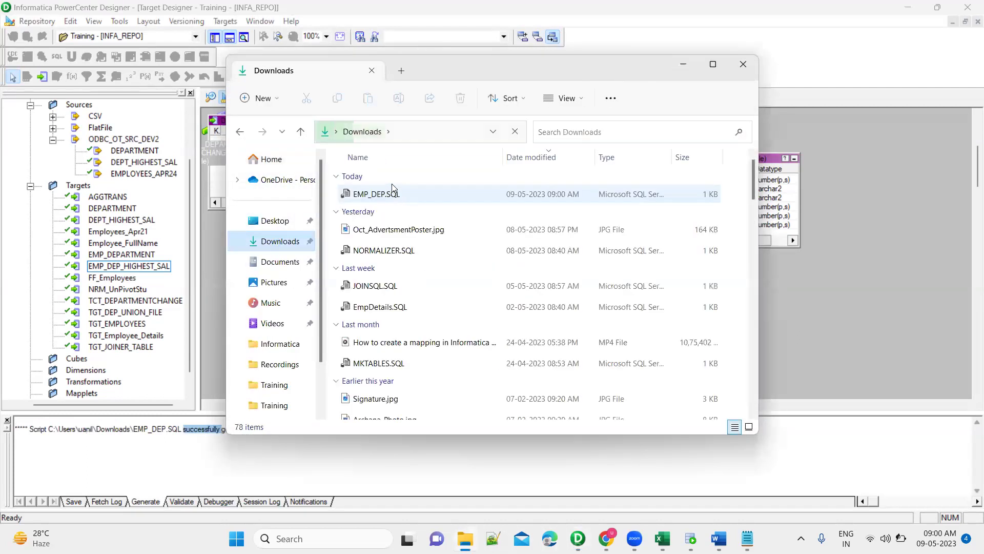
left_click(416, 199)
right_click(420, 203)
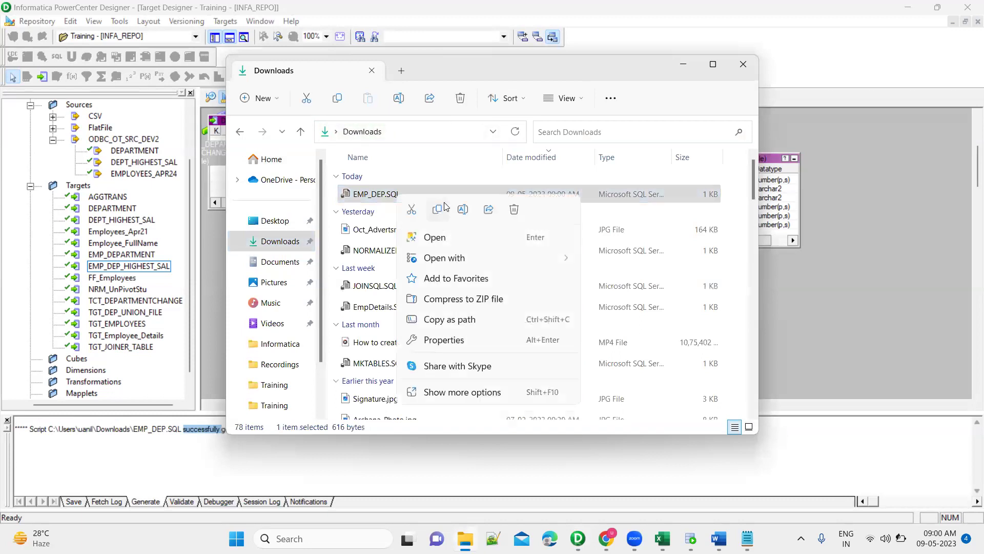
mouse_move(521, 267)
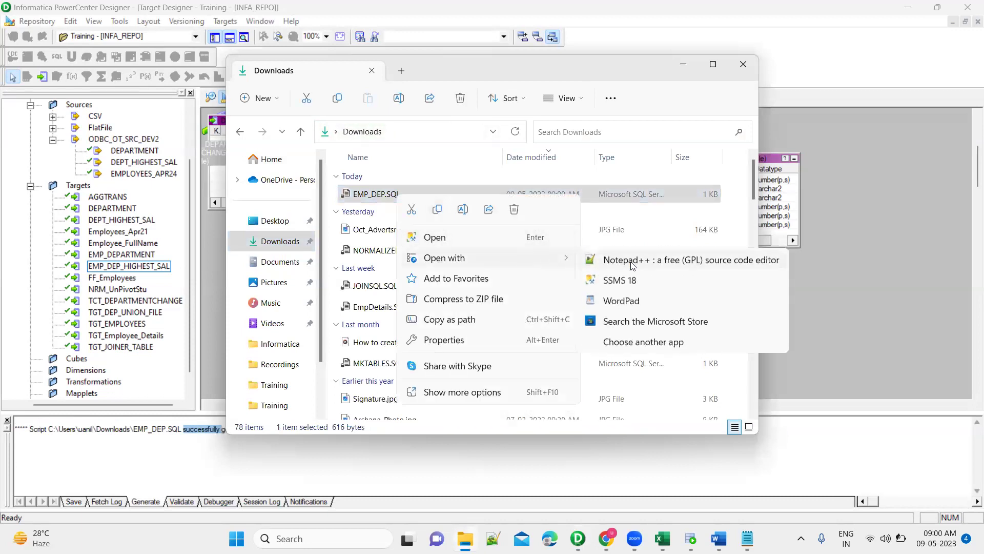
left_click(633, 261)
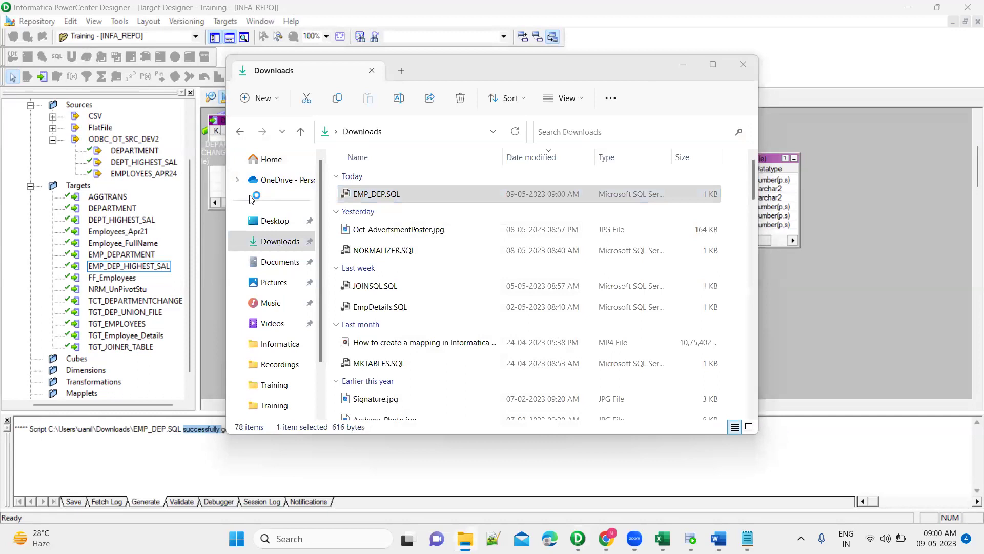
key("ctrl+a")
key("ctrl+c")
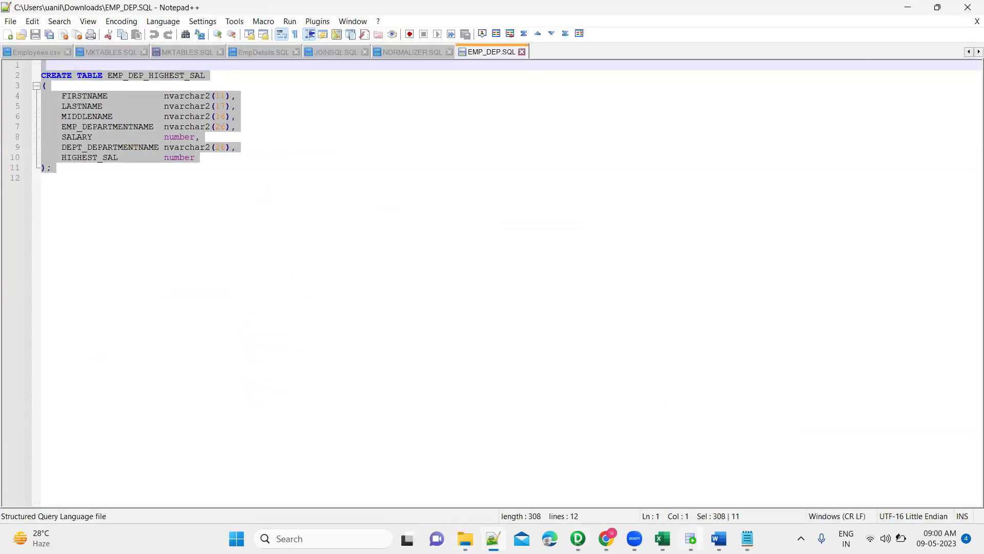
key("alt+Tab")
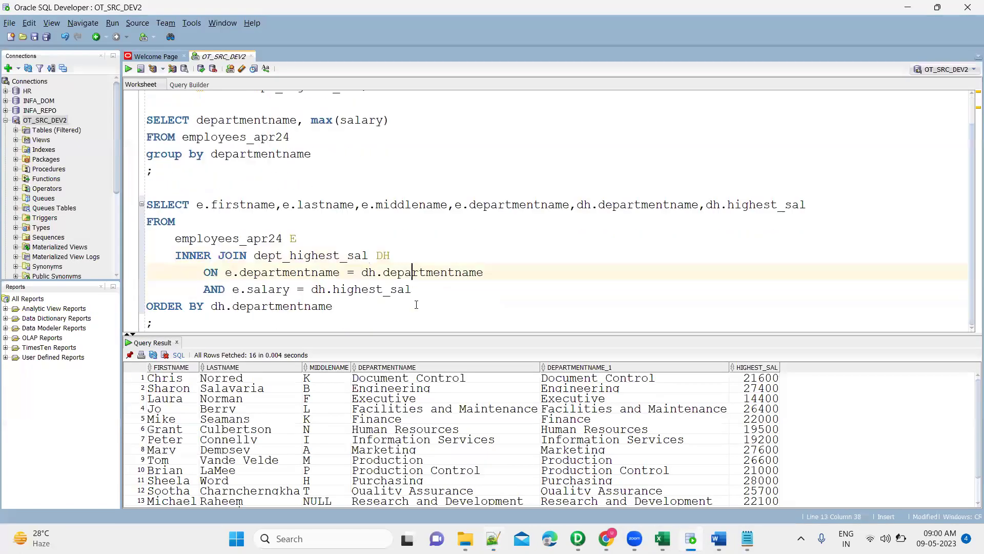
Paste the CREATE TABLE EMP_DEP_HIGHEST_SAL script below the existing query and execute it.
left_click(347, 314)
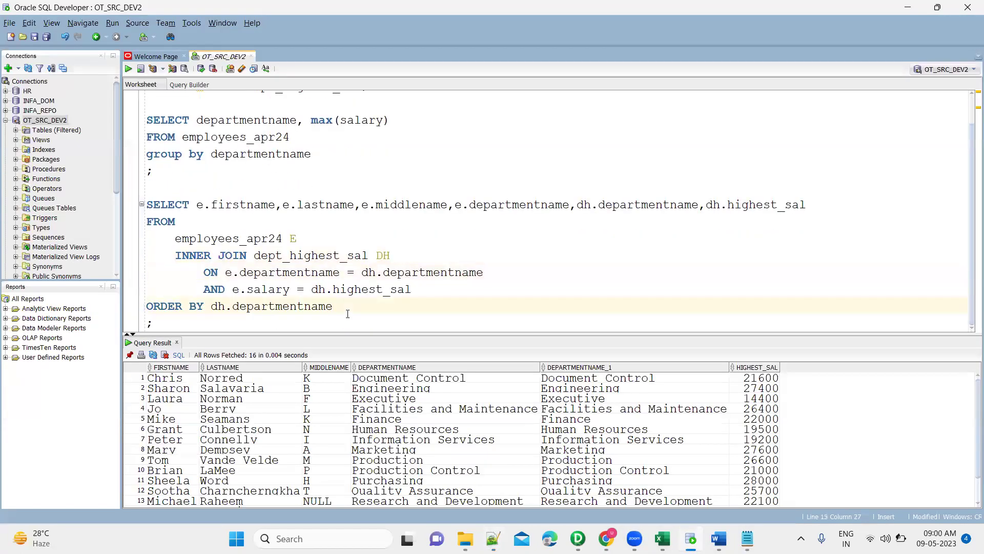
key("Down")
key("Down")
key("ctrl+v")
key("Up")
key("Up")
key("ctrl+Return")
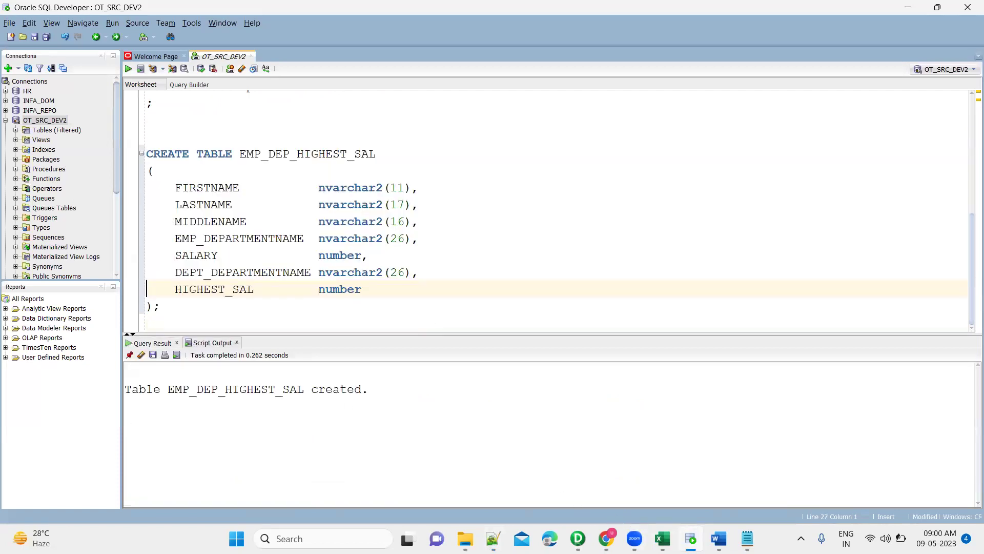
mouse_move(663, 538)
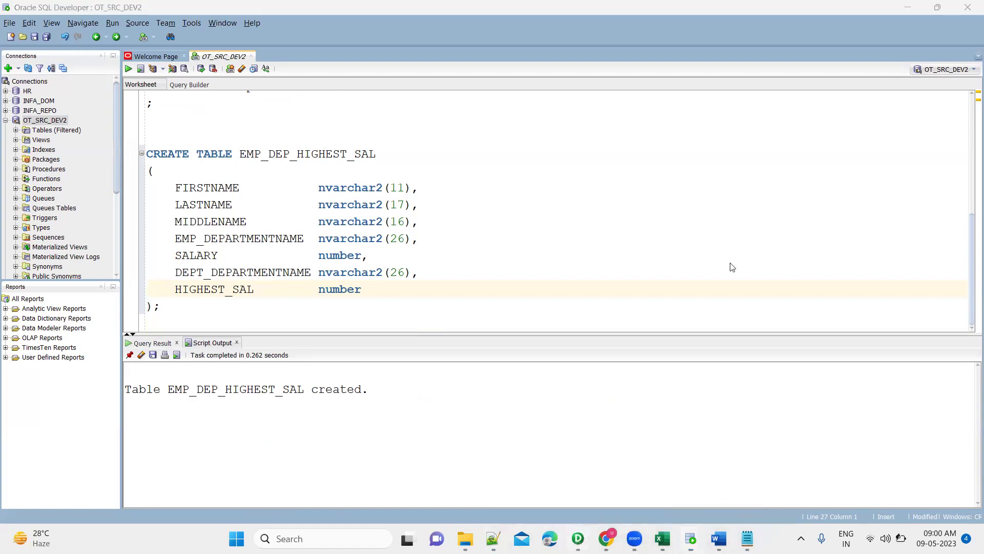
key("alt+Tab")
Close the SQL generation window and save, confirming the joiner mapping validates as VALID.
left_click(722, 180)
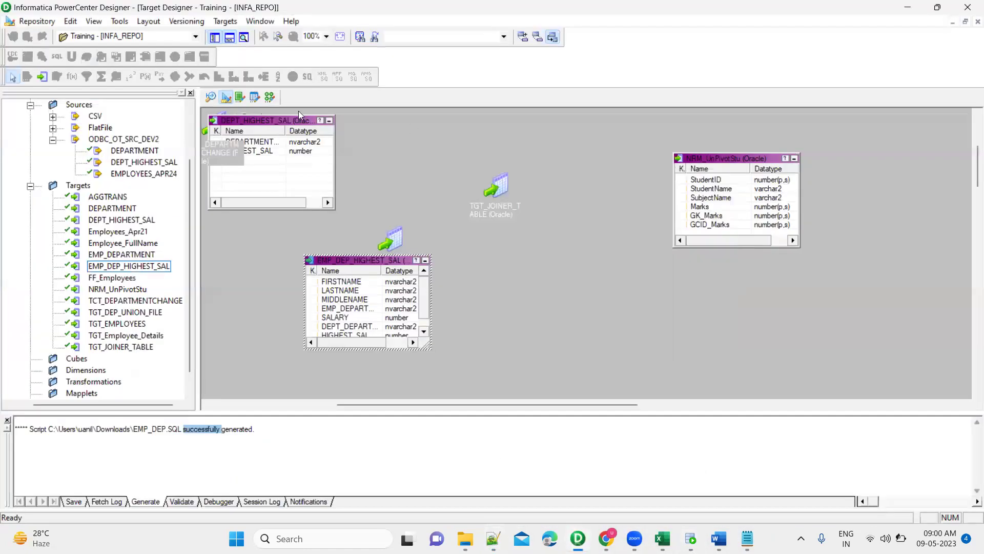
left_click(562, 146)
key("ctrl+s")
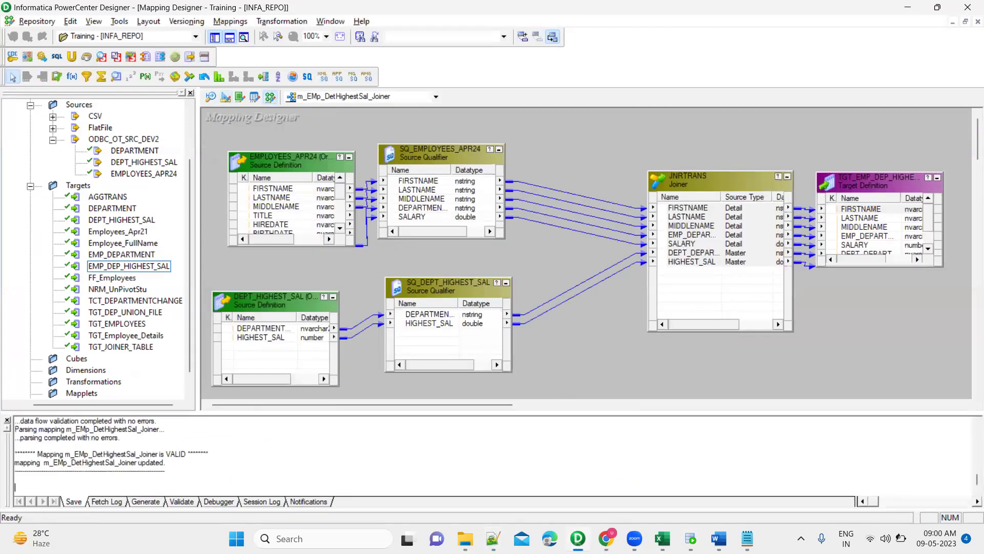
double_click(176, 455)
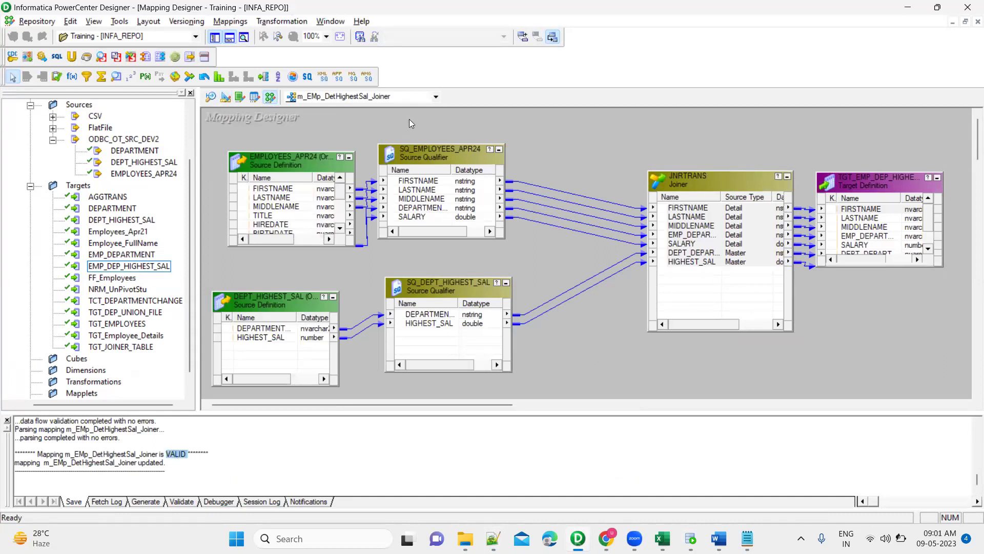
Switch between the m_DBEmployee_Dept_HighestSal and m_EMp_DetHighestSal_Joiner mappings from the mapping list.
left_click(436, 97)
left_click(384, 111)
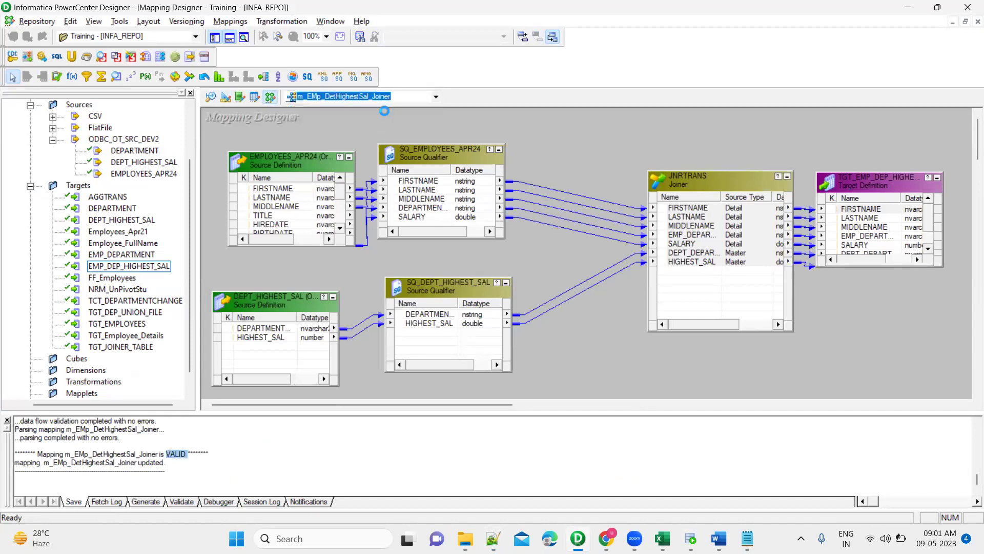
left_click(416, 98)
left_click(372, 120)
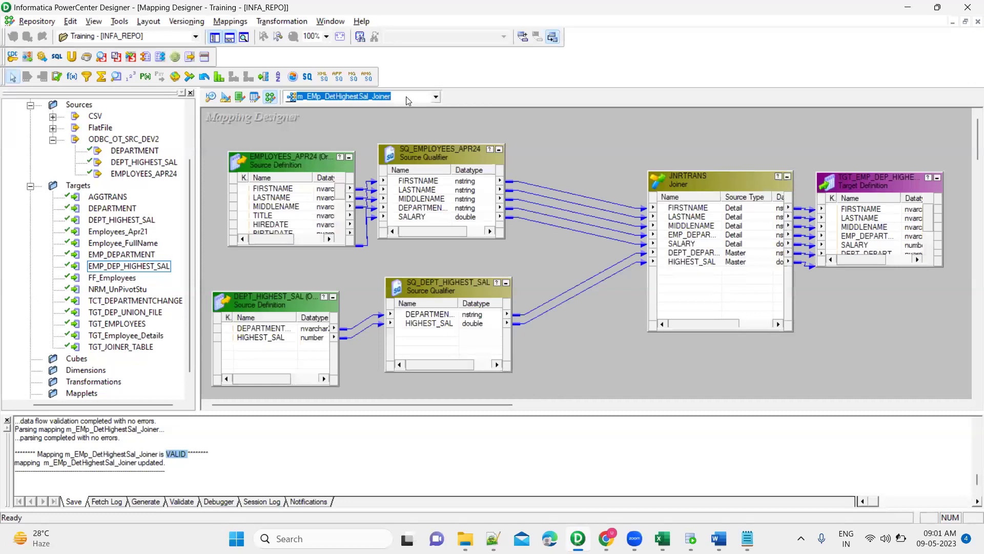
left_click(409, 100)
Show the m_DBEmployee_Dept_HighestSal mapping, then launch Workflow Manager by searching 'workflow'.
left_click(378, 110)
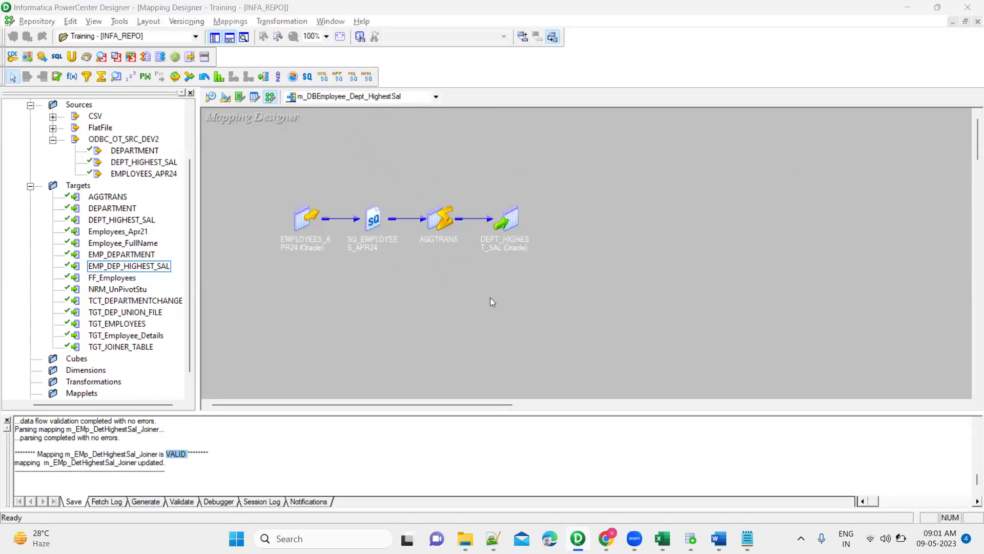
key("super")
type("work")
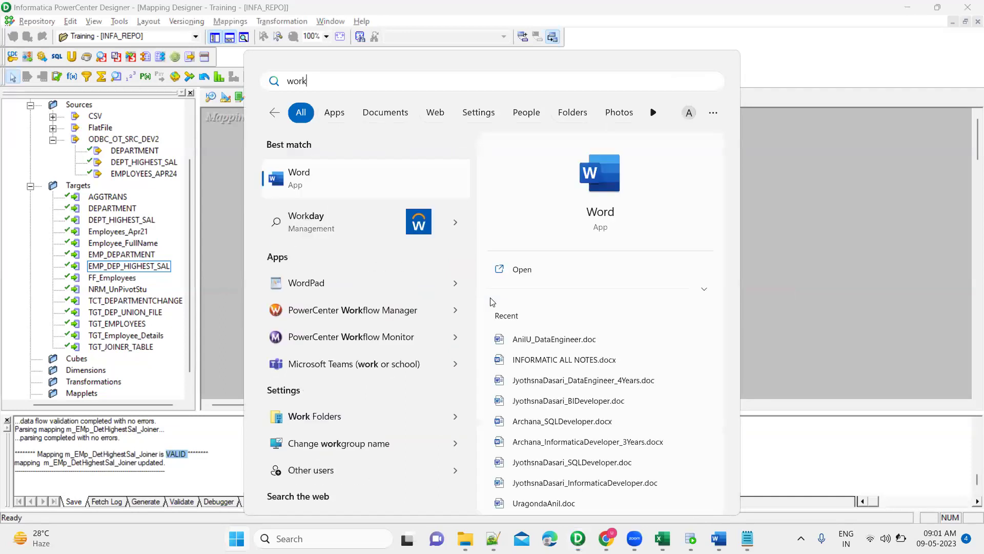
type("flow")
key("Return")
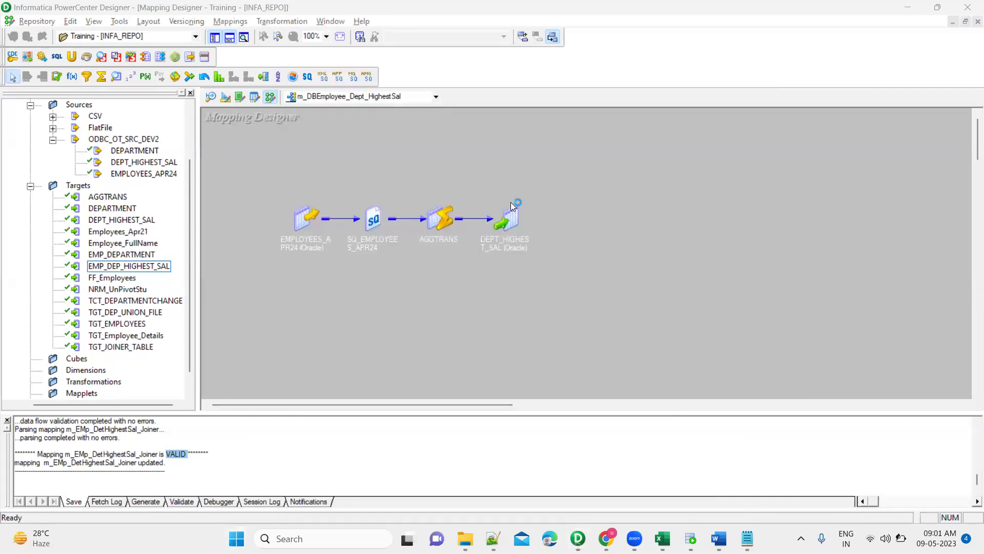
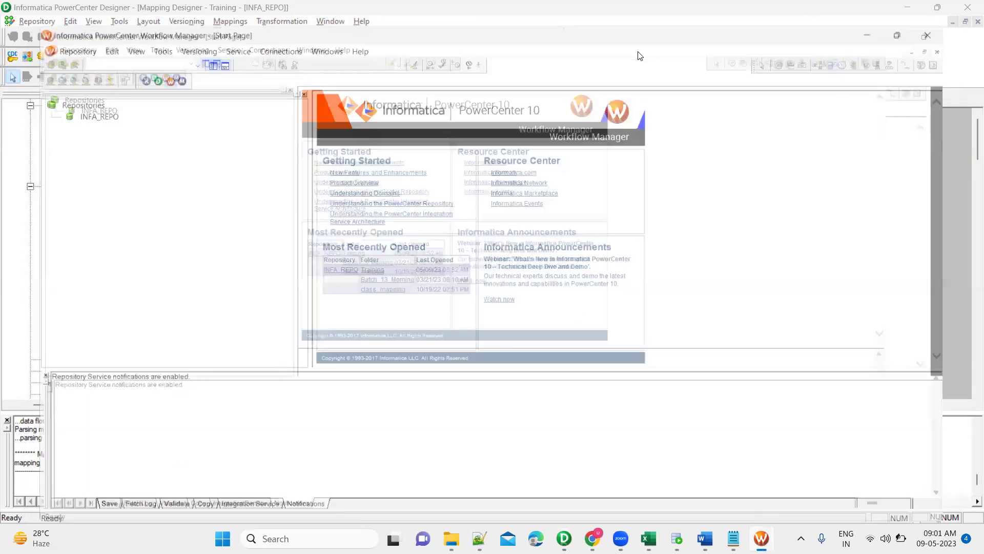
Connect to the INFA_REPO repository with its password and open the Training folder.
double_click(59, 86)
key("Tab")
type("Admin")
key("Return")
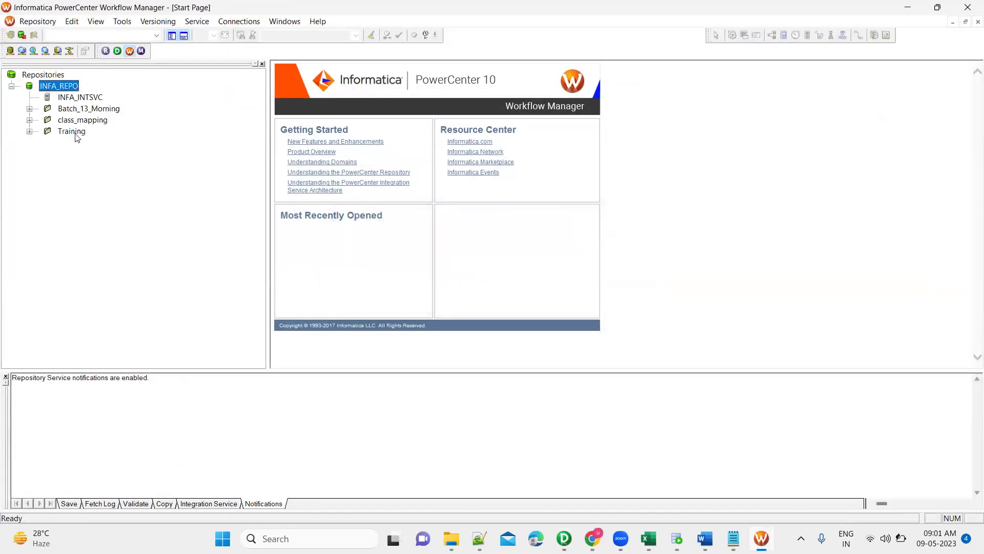
double_click(71, 131)
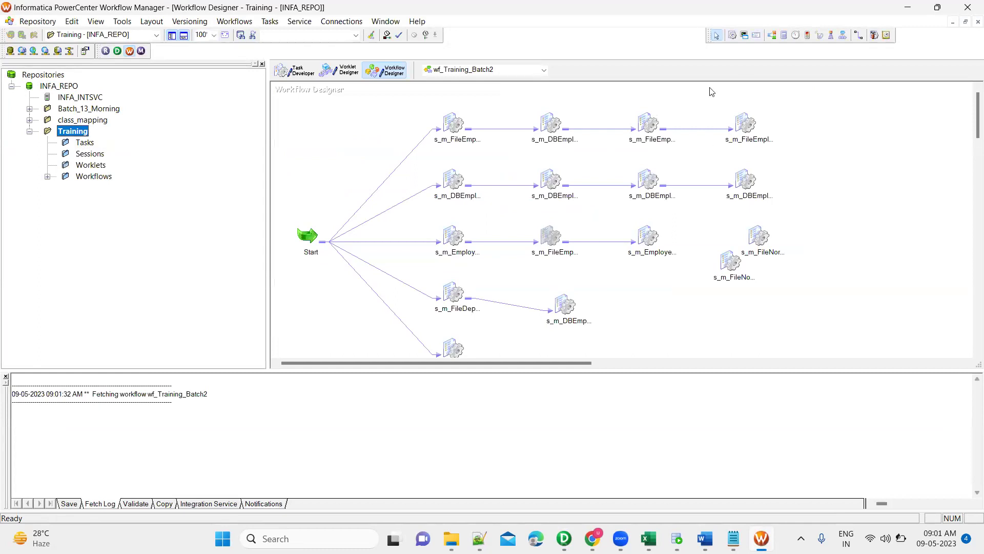
Link the fourth-row database session to the lower far-right session, then on to the upper one.
left_click(859, 35)
left_click(717, 267)
left_click(739, 263)
left_click(859, 36)
left_click(856, 37)
left_click_drag(732, 261, 755, 239)
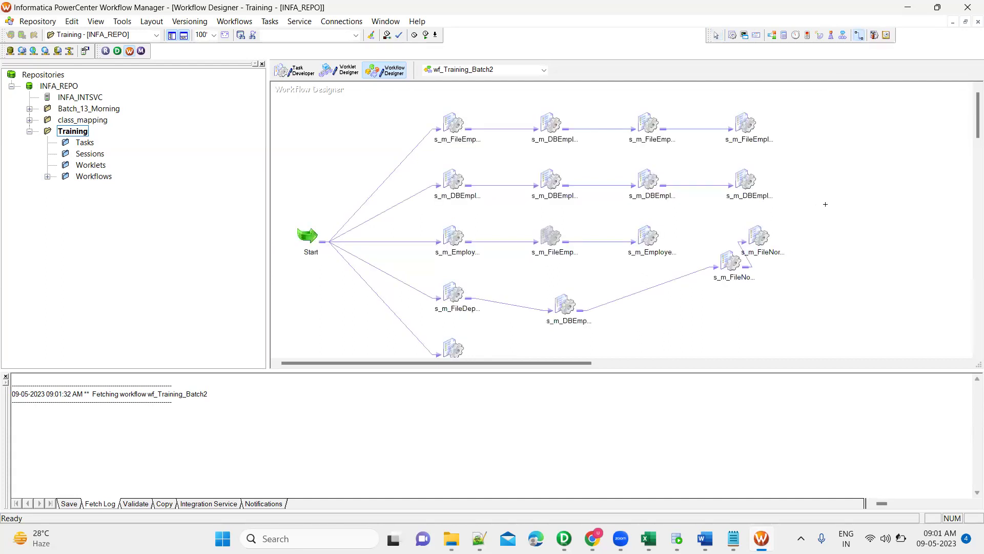
Create session s_m_DBEmployee_Dept_HighestSal on the canvas from the m_DBEmployee_Dept_HighestSal mapping.
left_click(733, 35)
left_click(804, 185)
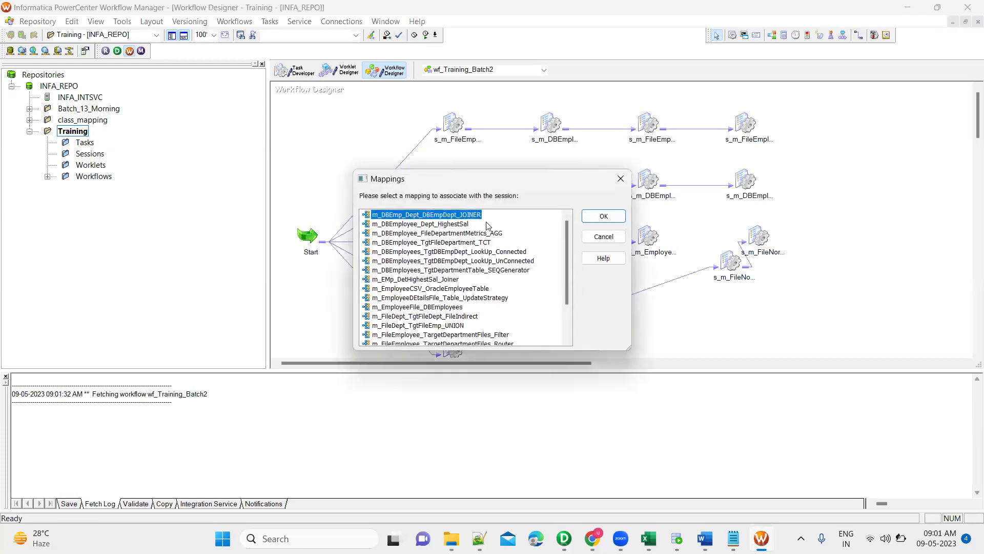
scroll(497, 294, "down", 2)
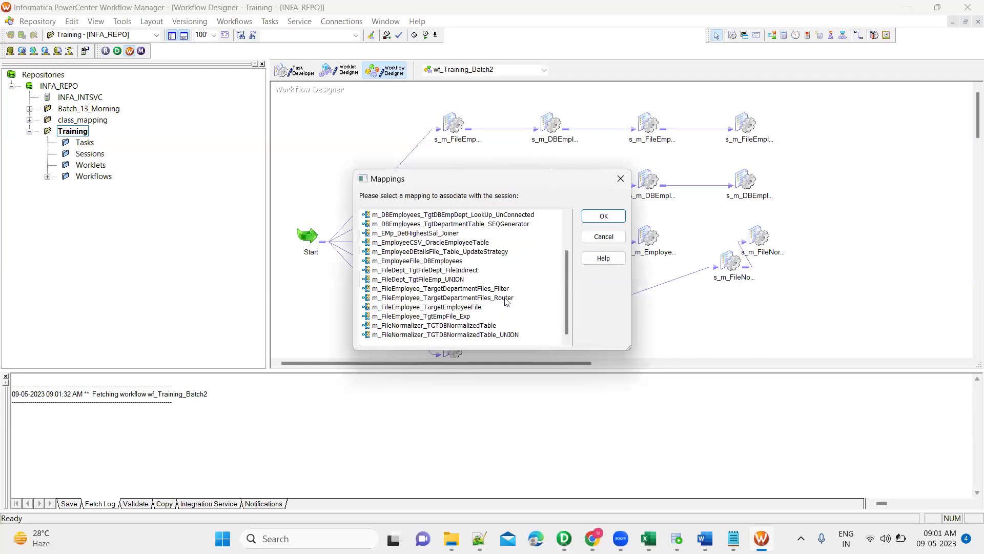
scroll(506, 301, "up", 2)
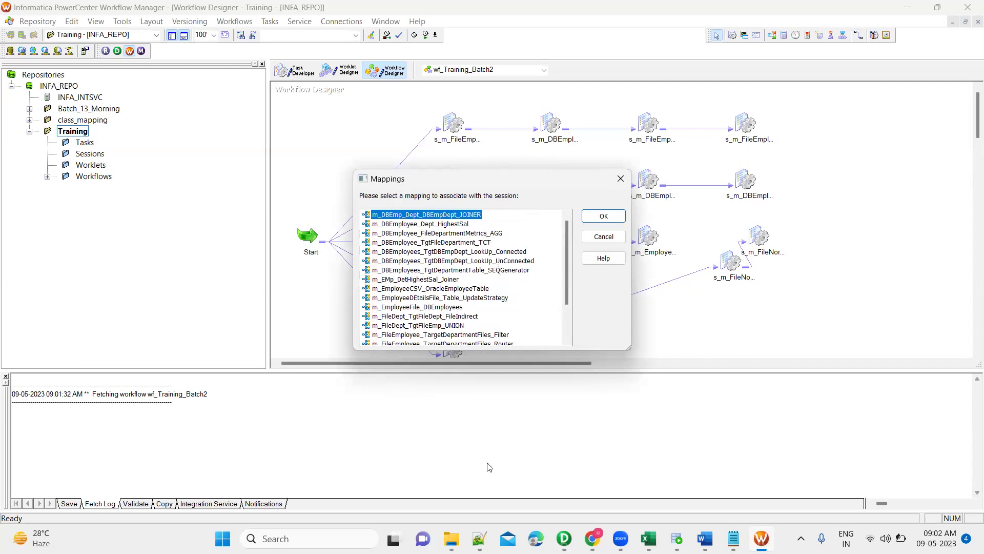
key("alt+Tab")
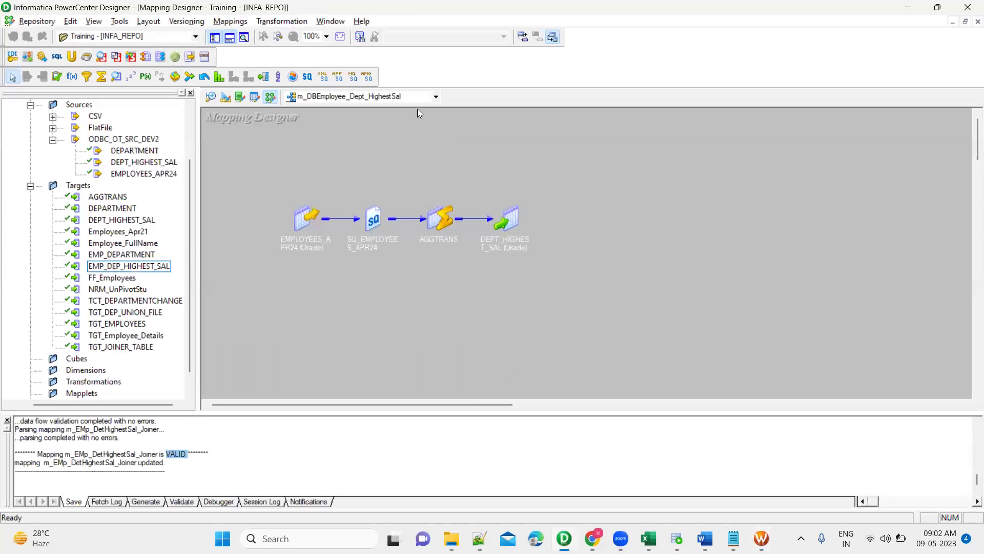
left_click(417, 99)
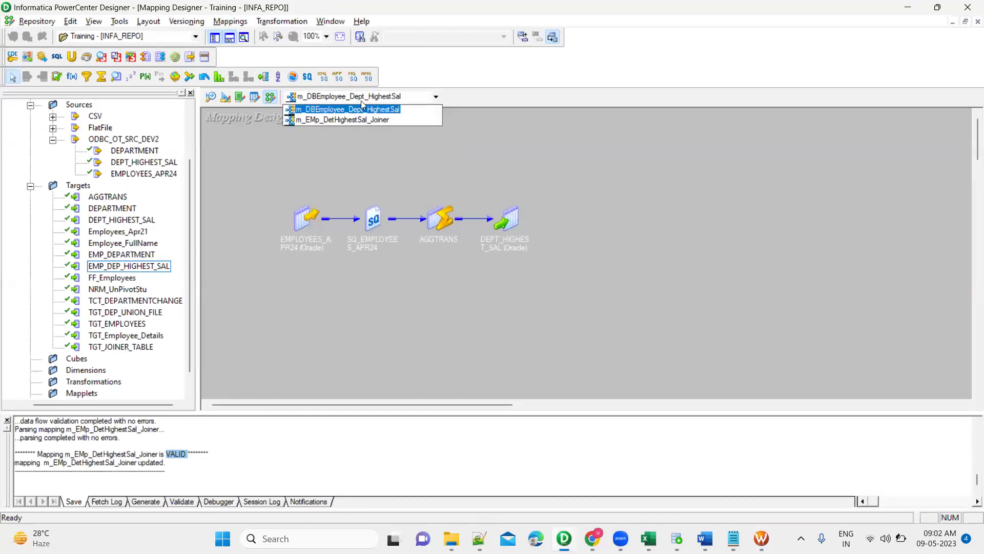
left_click(392, 107)
key("alt+Tab")
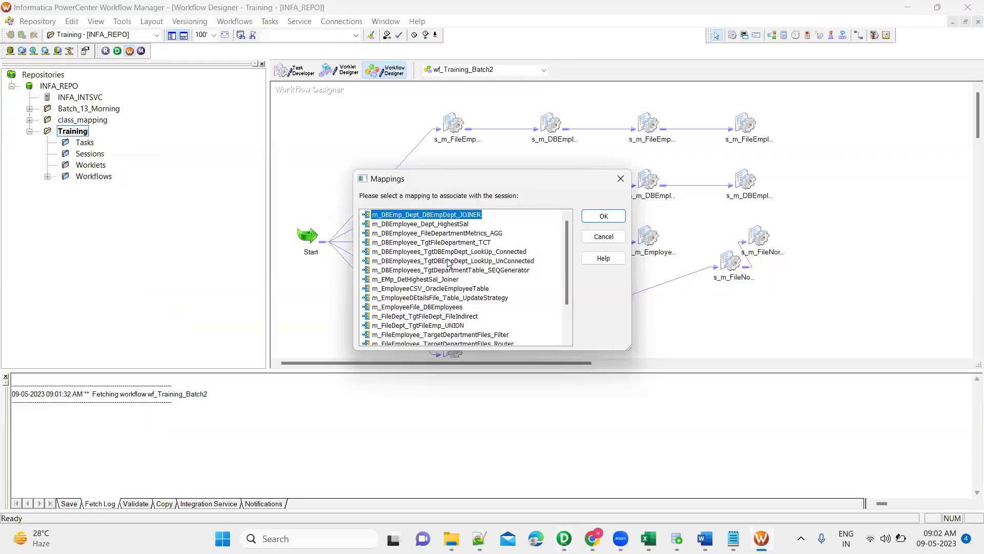
left_click(452, 224)
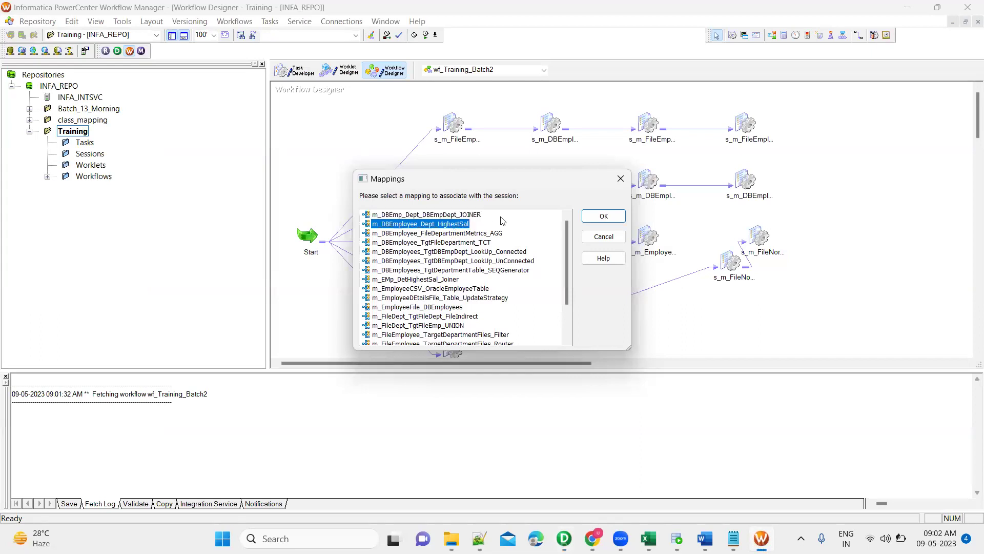
left_click(603, 216)
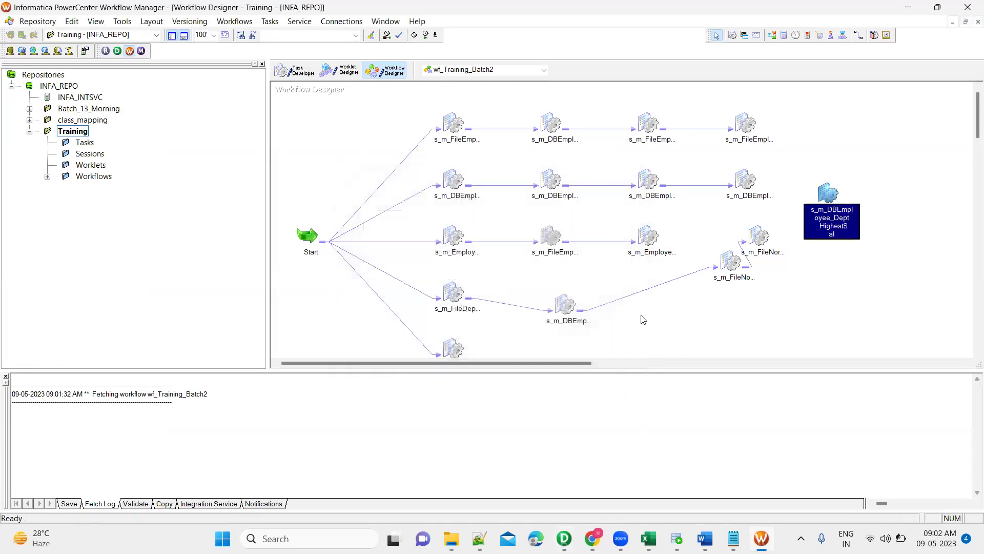
Set the session's DEPT_HIGHEST_SAL target to Normal load type with Truncate target table enabled.
double_click(828, 194)
left_click(434, 126)
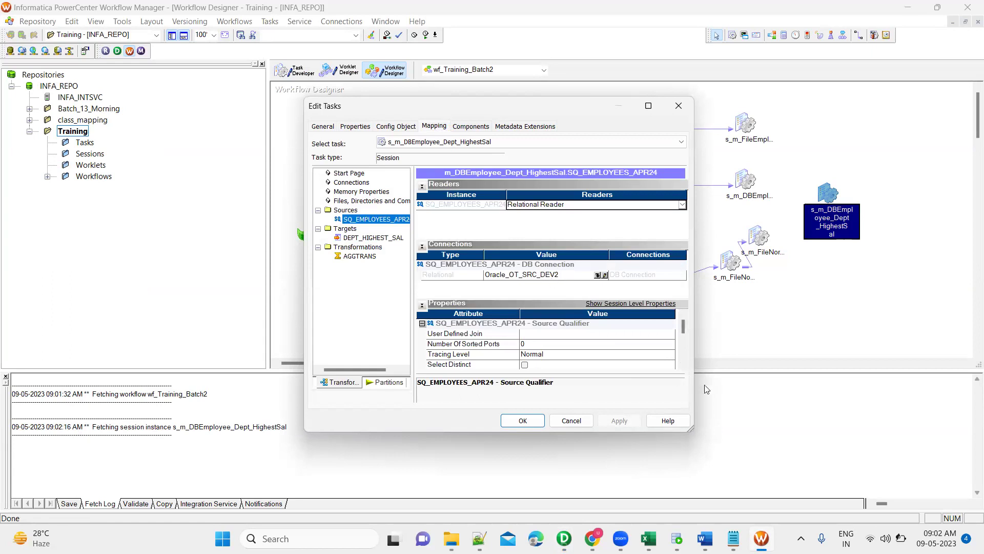
scroll(680, 364, "down", 5)
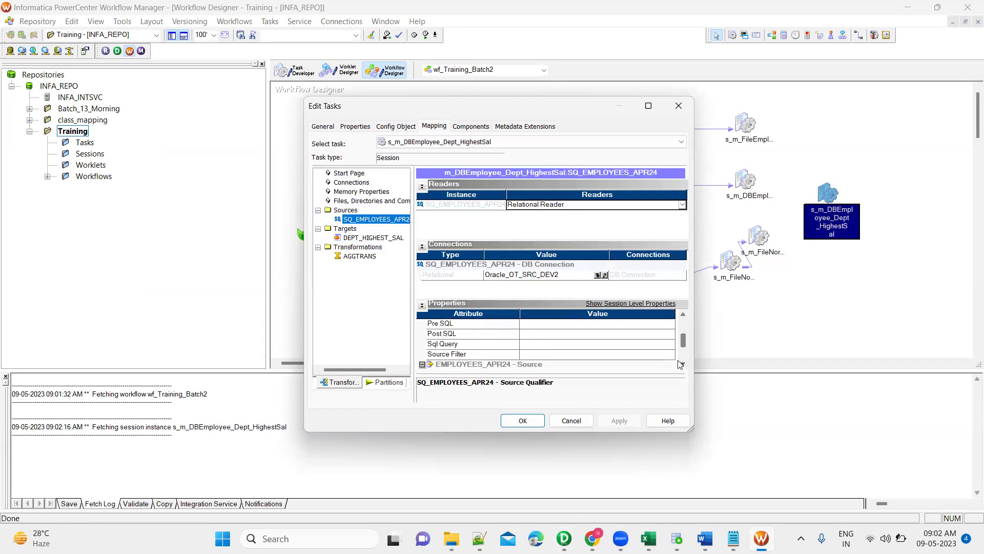
scroll(680, 364, "down", 1)
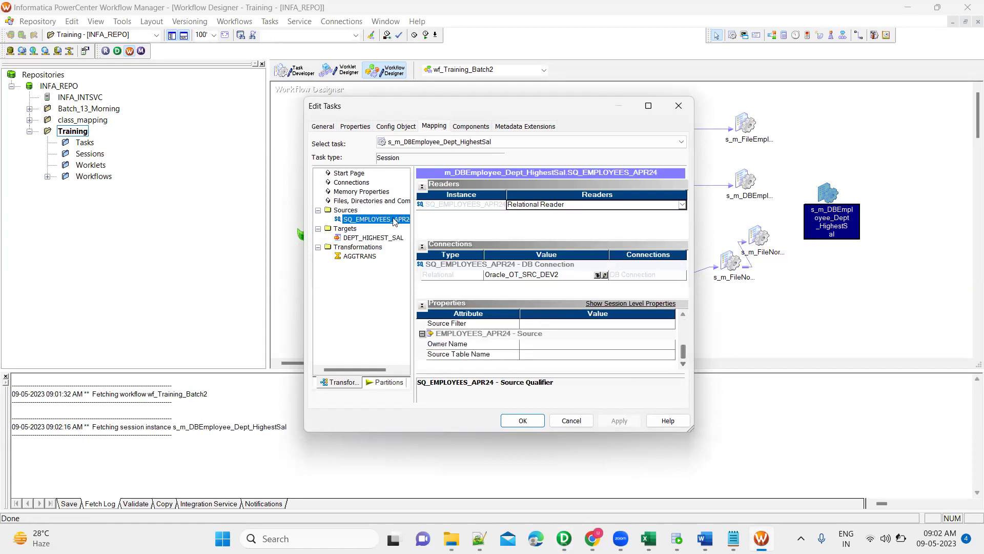
left_click(384, 239)
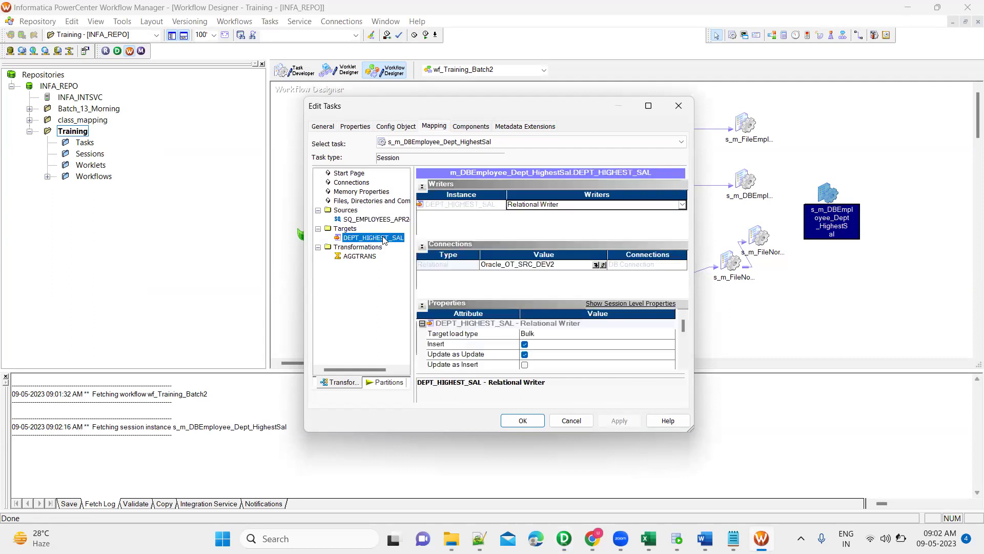
left_click(550, 333)
left_click(533, 354)
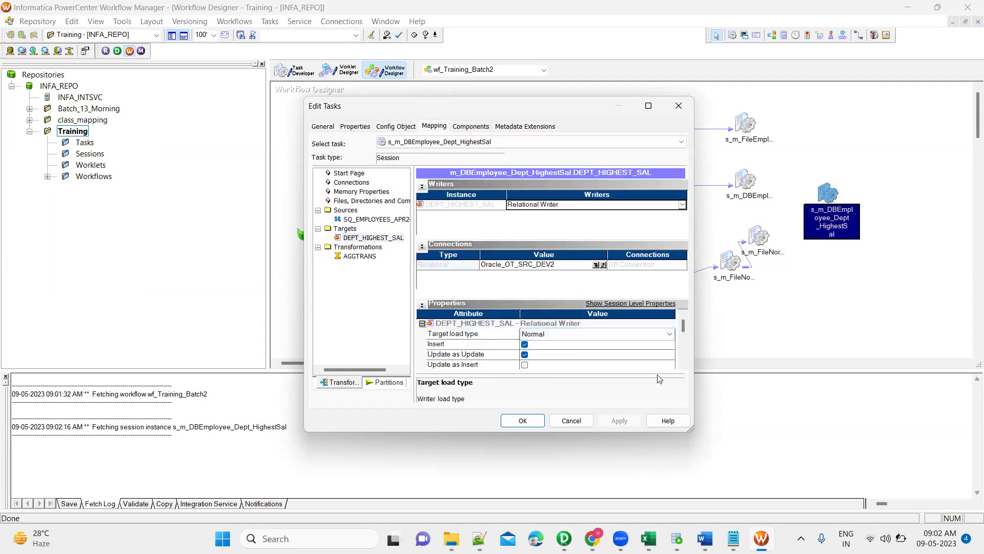
scroll(682, 365, "down", 4)
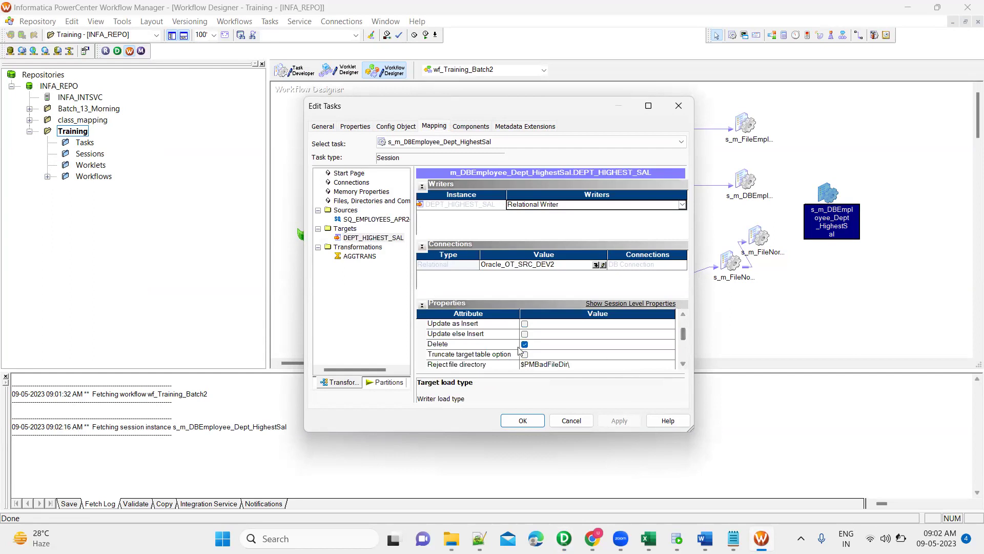
left_click(524, 354)
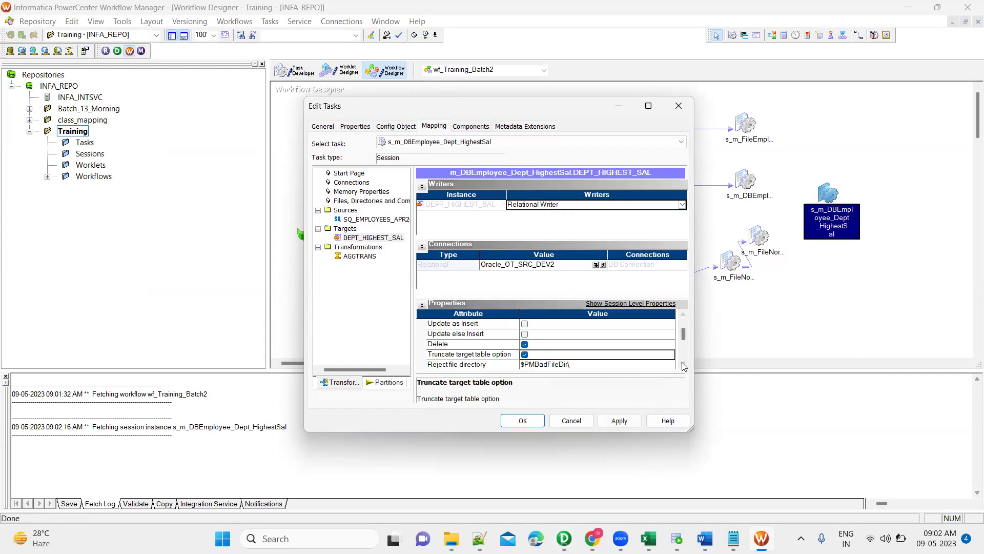
scroll(683, 367, "down", 6)
scroll(683, 368, "down", 1)
scroll(682, 318, "up", 5)
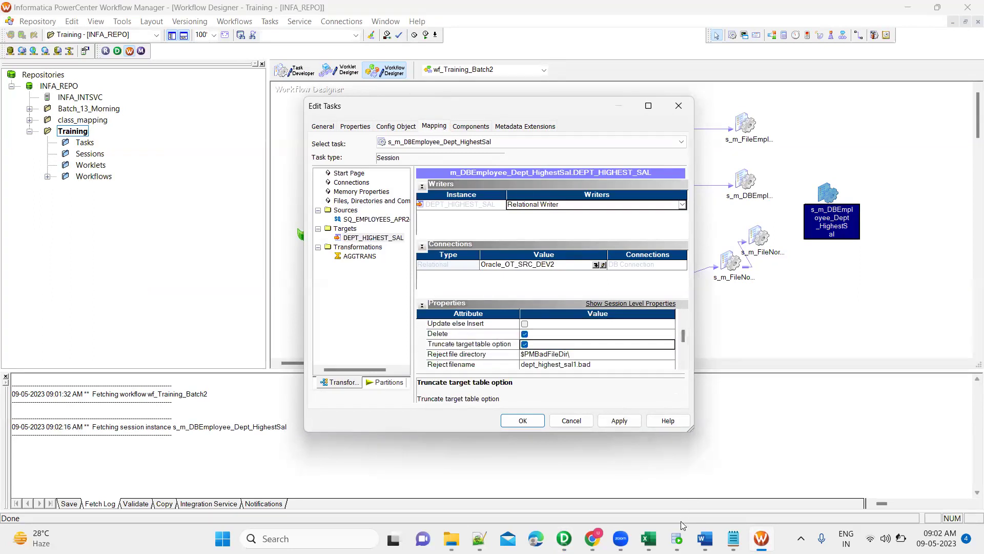
left_click(677, 538)
Run SELECT * FROM dept_highest_sal and enlarge the results to show all 16 department rows.
scroll(306, 119, "up", 7)
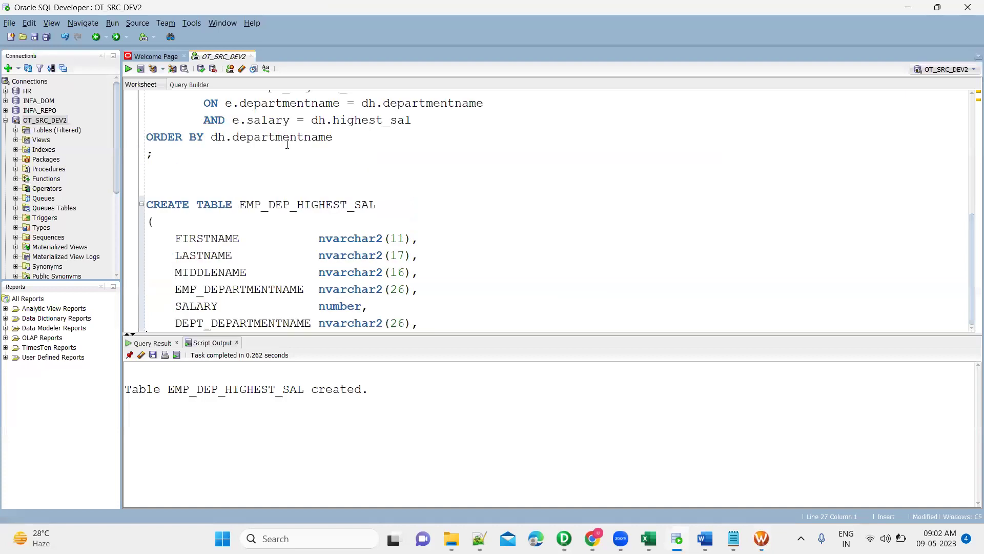
left_click(306, 119)
key("ctrl+Return")
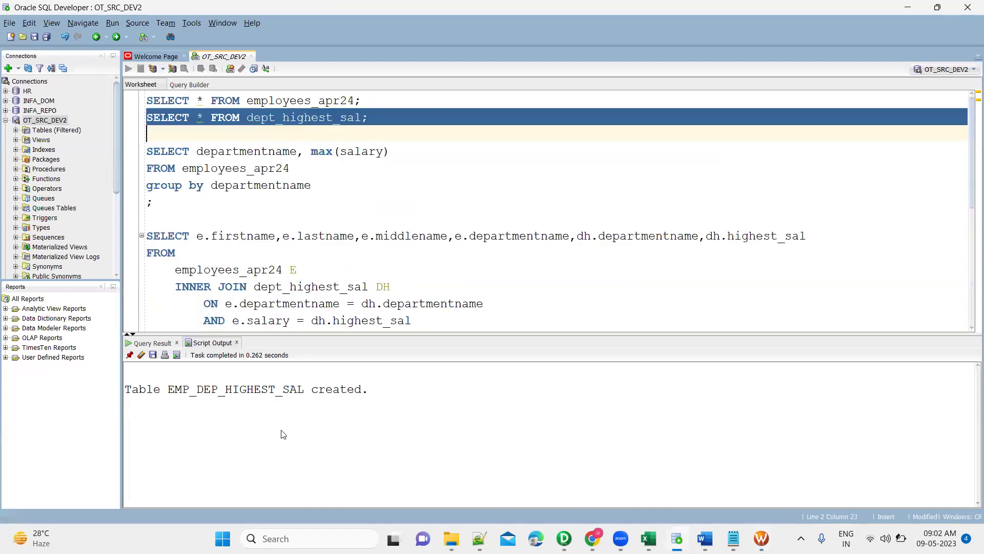
left_click(281, 434)
scroll(315, 444, "down", 1)
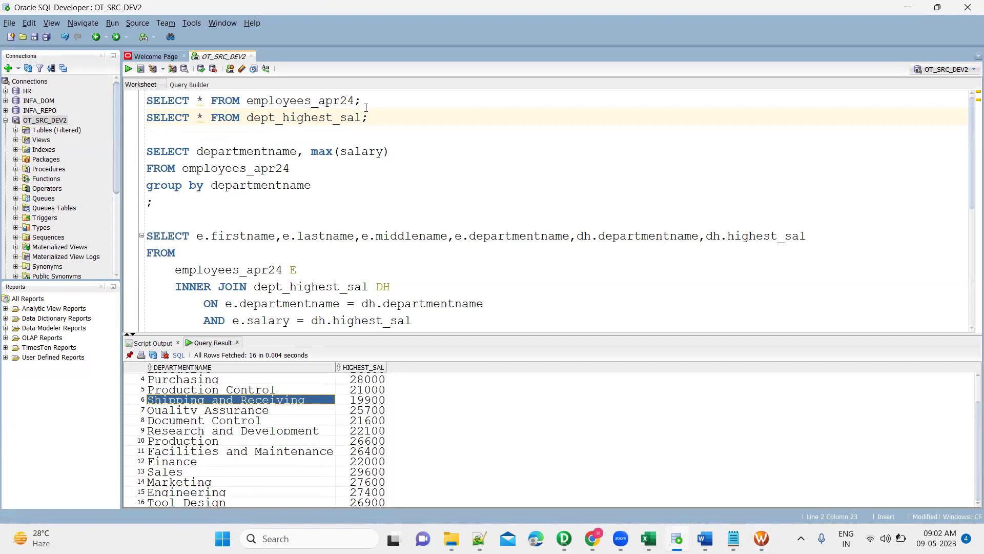
left_click_drag(401, 335, 401, 239)
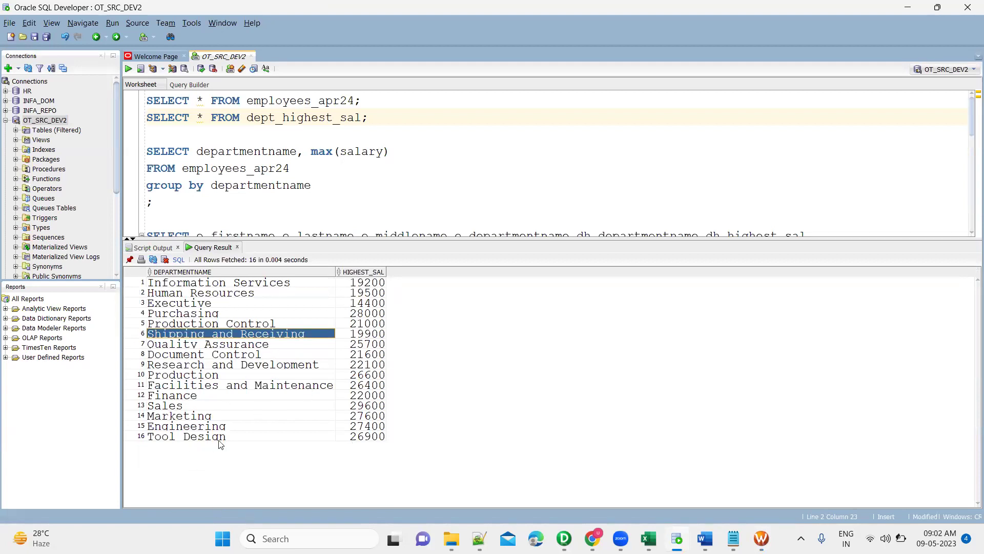
Apply and keep the edited target settings for the HighestSal session.
key("alt+Tab")
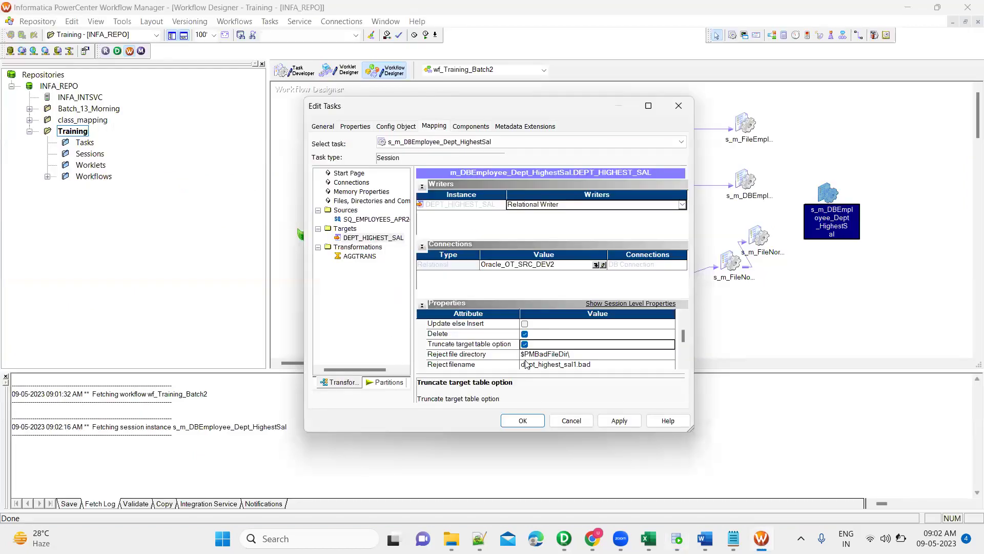
left_click(620, 422)
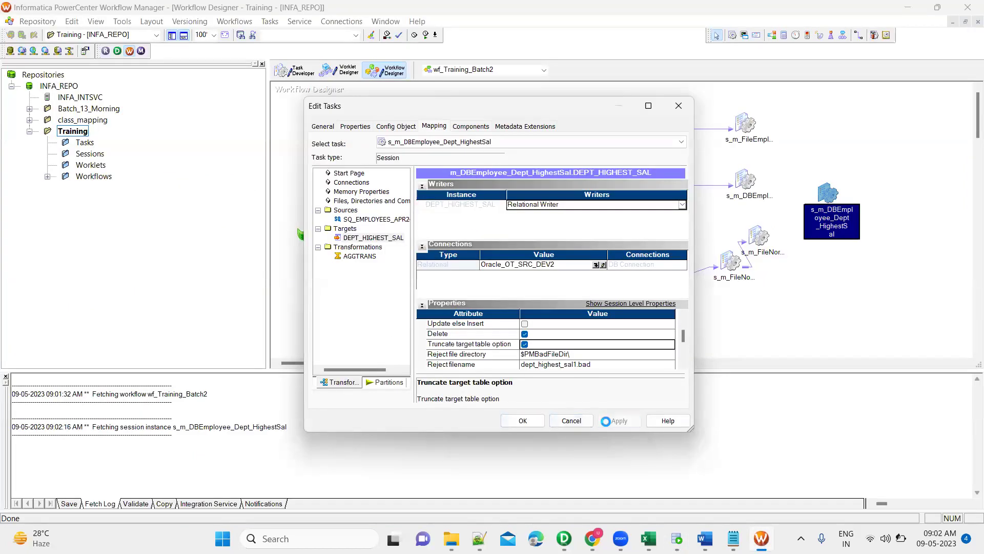
left_click(523, 421)
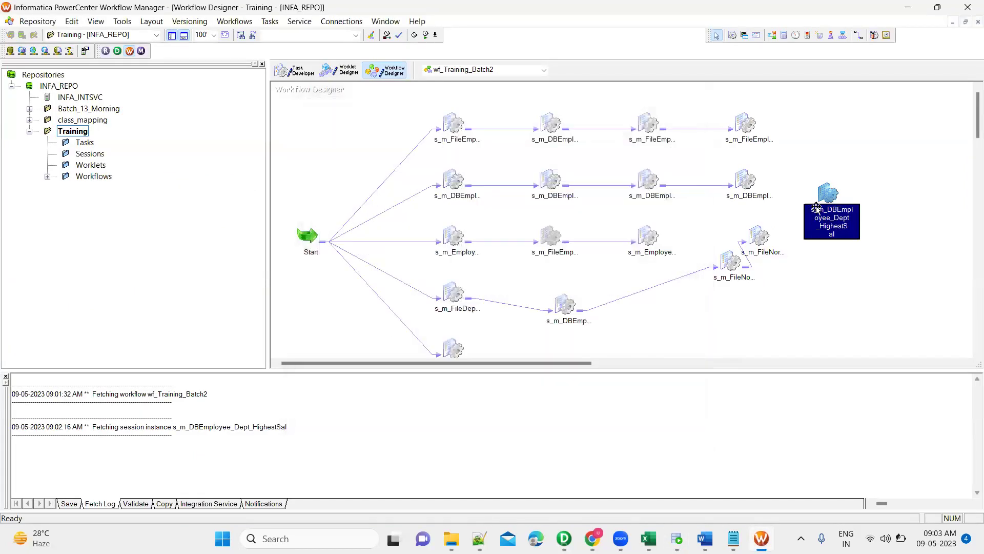
Move the HighestSal session to the right of the second row of sessions.
left_click_drag(817, 207, 704, 315)
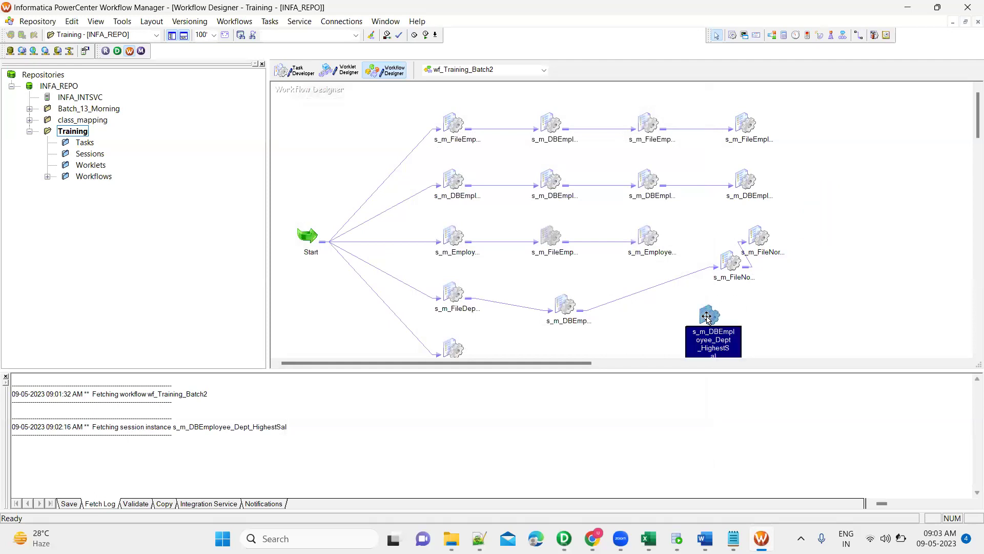
left_click_drag(804, 224, 811, 159)
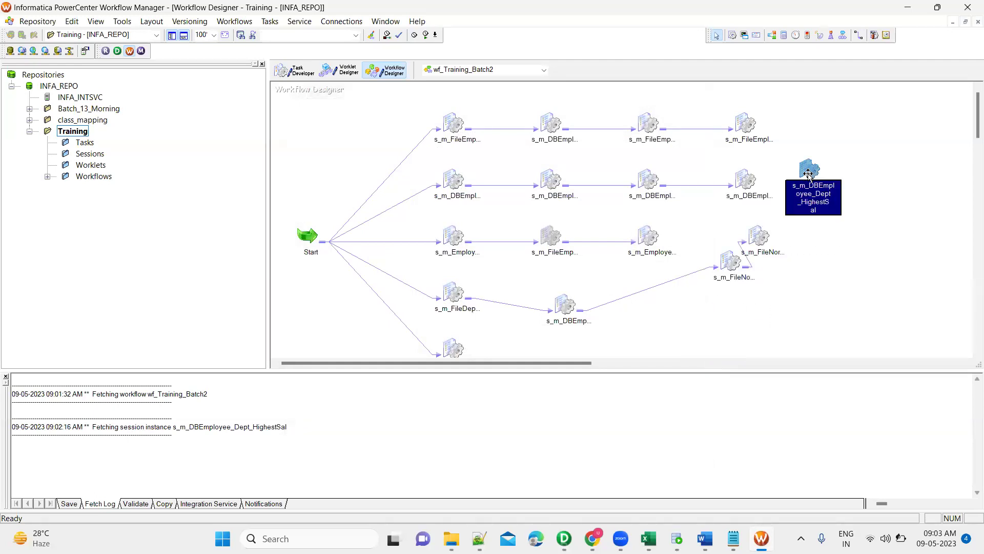
left_click(888, 180)
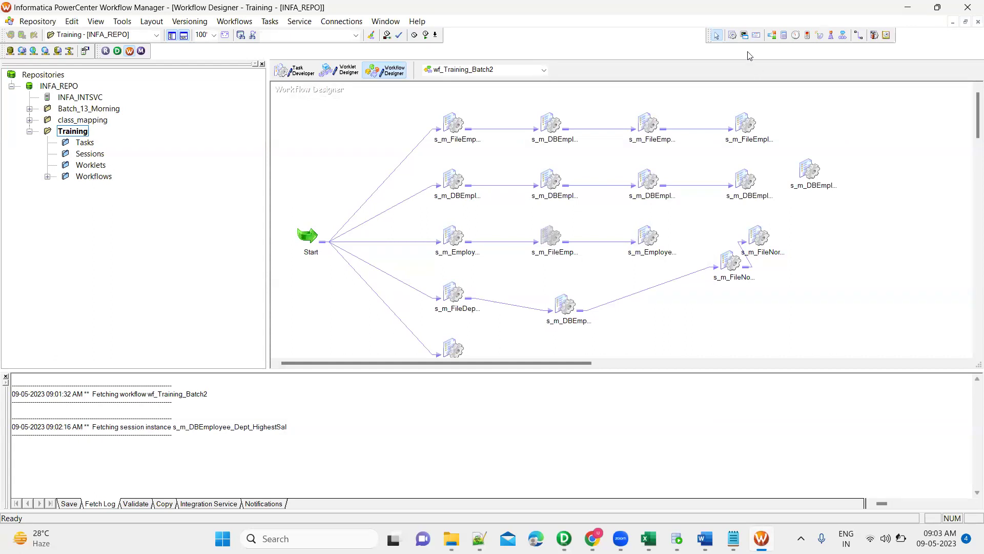
key("ctrl+l")
Add session s_m_DBEmp_Dept_DBEmpDept_JOINER1 at the far right and move HighestSal to the top right.
left_click(573, 220)
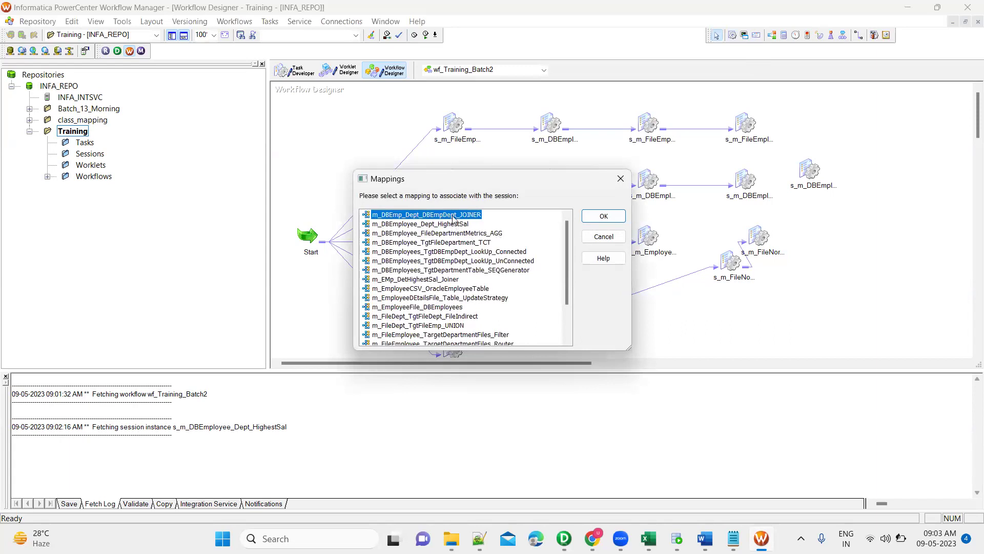
left_click(600, 216)
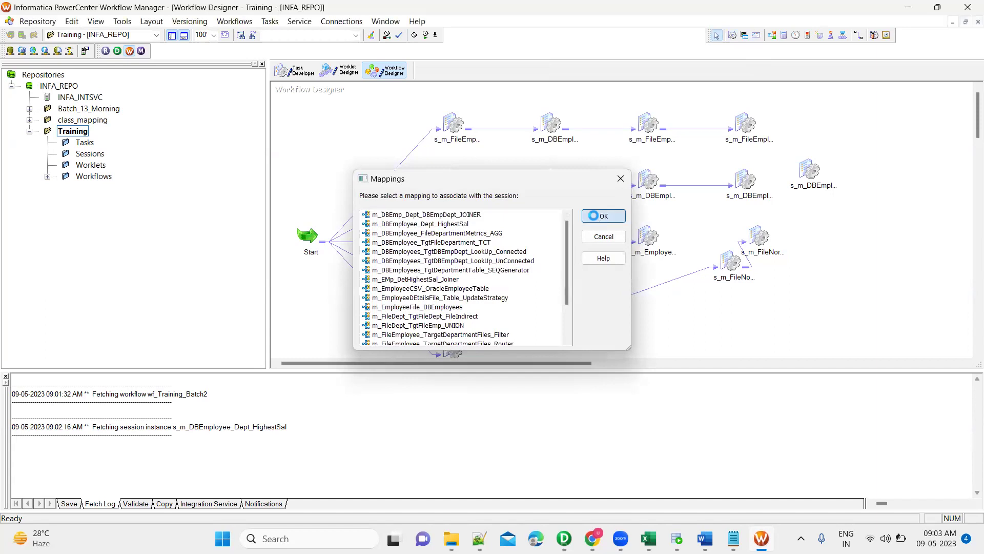
left_click_drag(593, 227, 859, 220)
left_click_drag(811, 165, 859, 118)
left_click(864, 226)
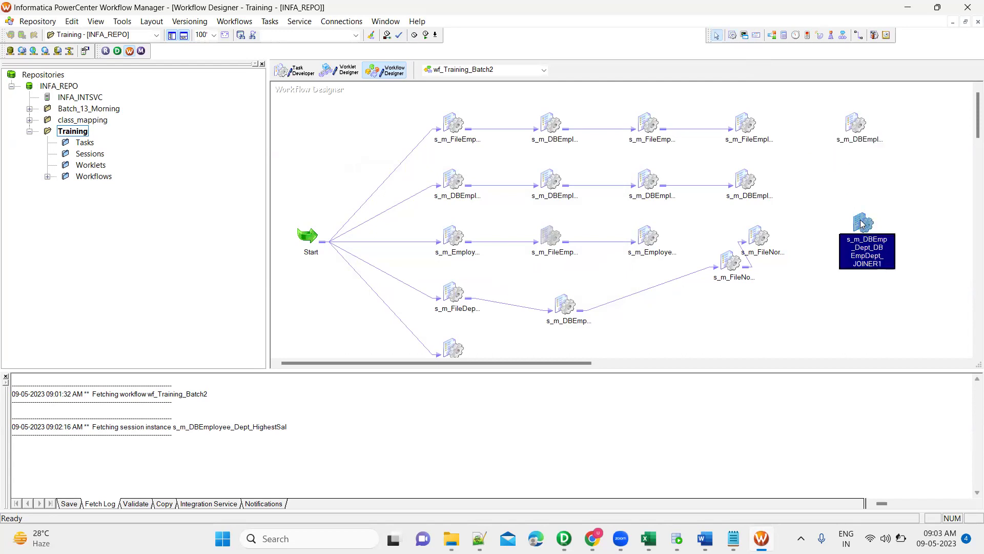
Inspect the JOINER1 session's SQ_EMPLOYEES_APR24 and SQ_DEPARTMENT source settings in its Mapping tab.
double_click(864, 226)
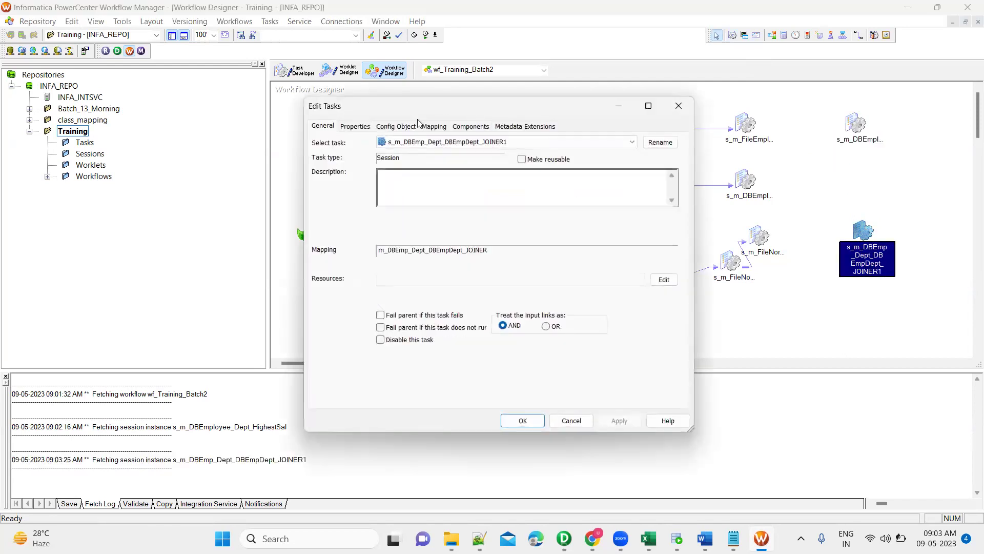
left_click(429, 133)
left_click(382, 220)
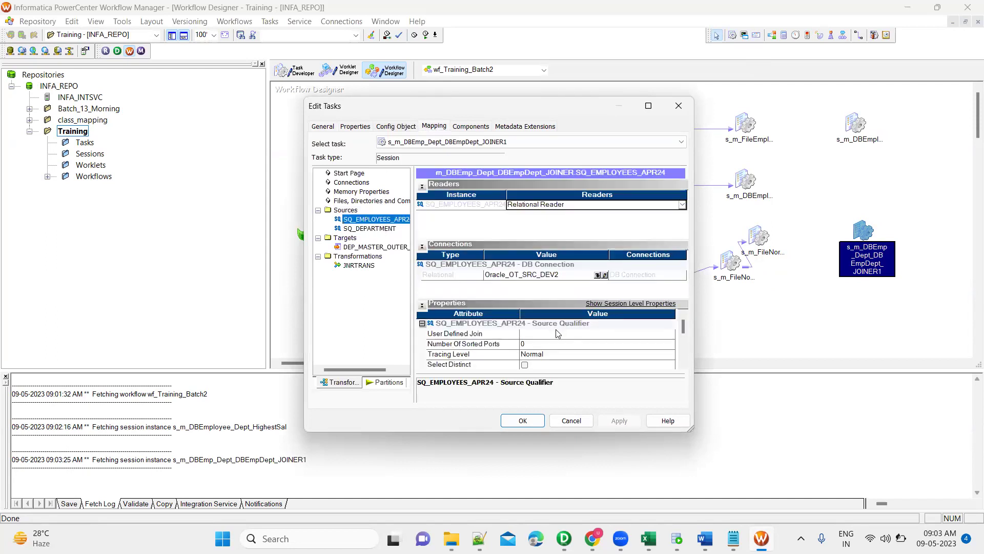
scroll(558, 333, "down", 5)
left_click(370, 228)
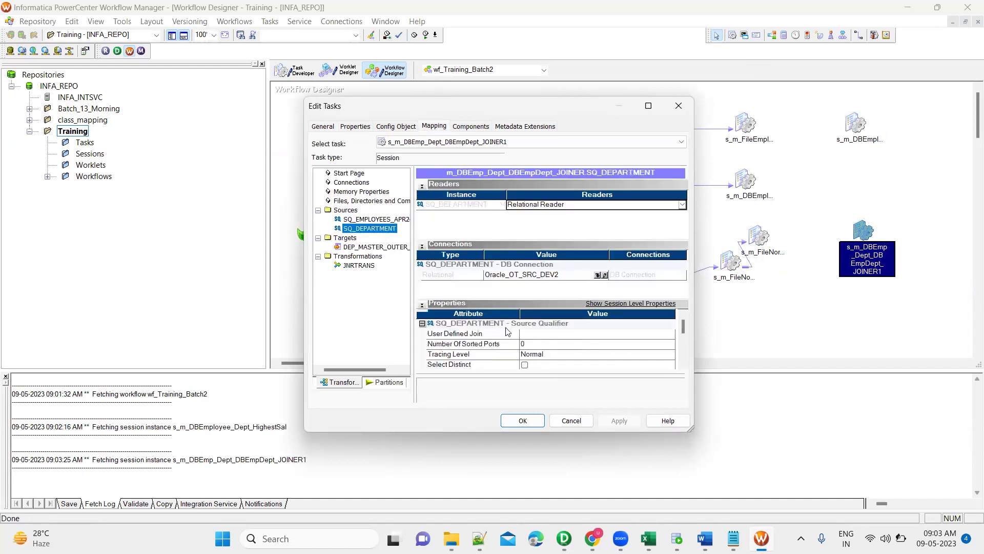
left_click(682, 365)
left_click(683, 365)
left_click(683, 364)
left_click(683, 364)
scroll(683, 365, "down", 1)
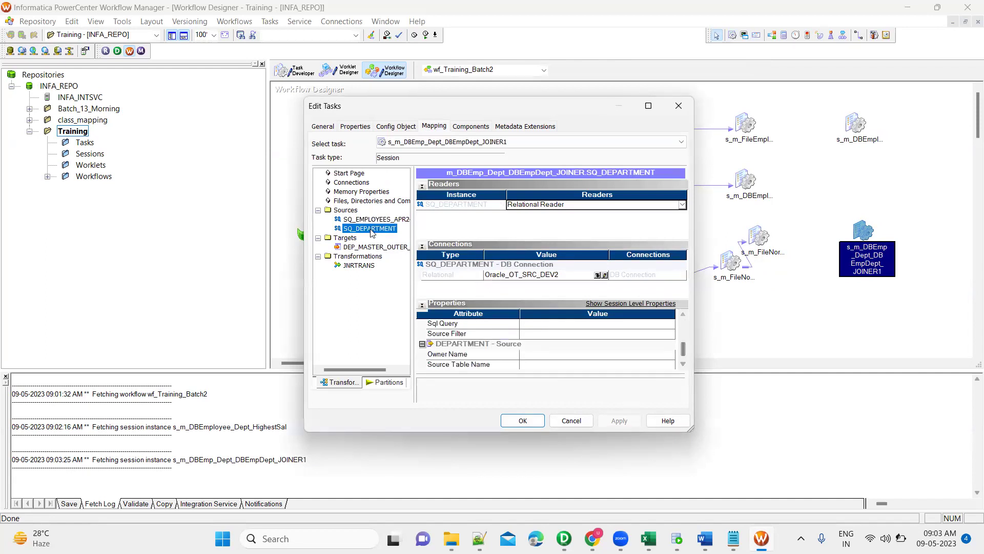
Change the DEP_MASTER_OUTER_JOIN target load type from Bulk to Normal and apply.
left_click(373, 249)
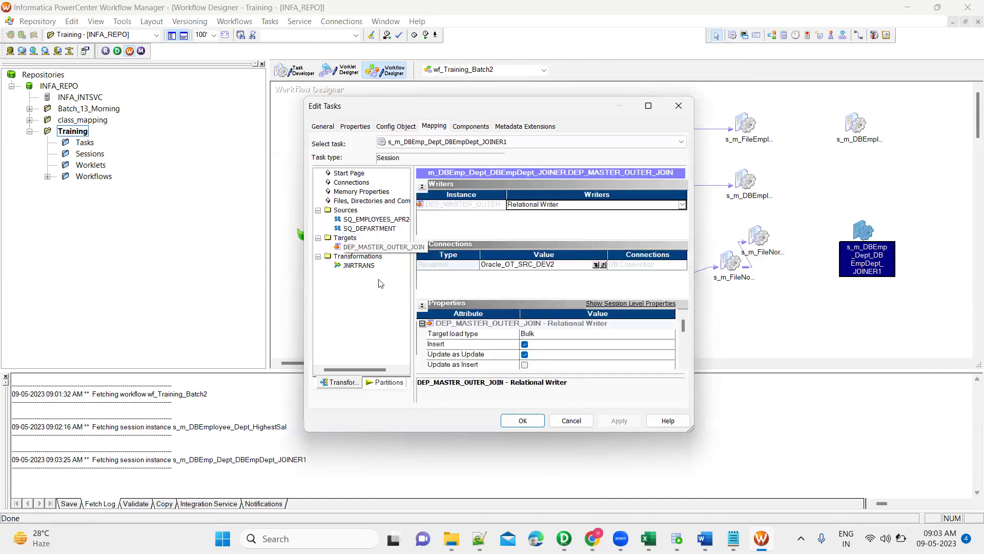
left_click(553, 336)
left_click(551, 354)
scroll(682, 368, "down", 3)
scroll(681, 369, "down", 2)
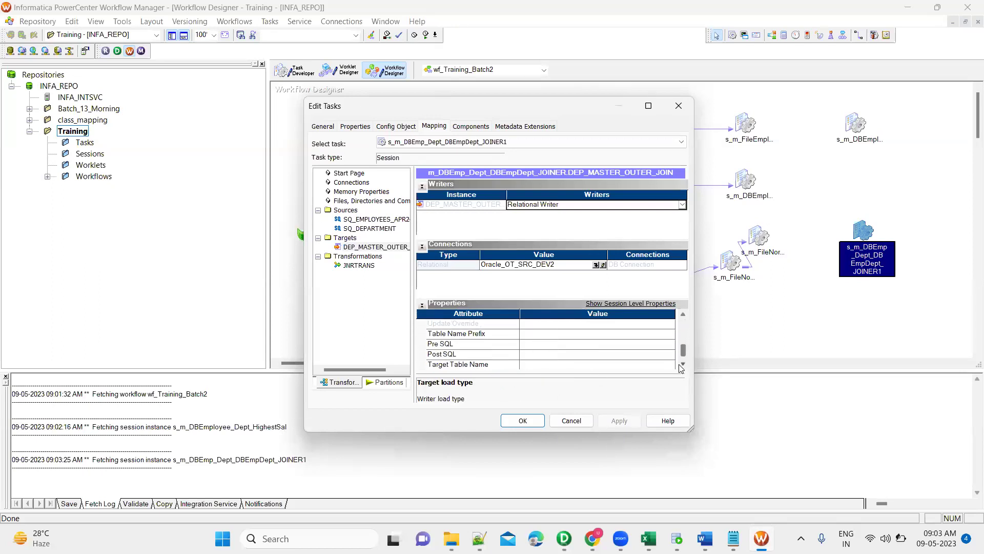
left_click(523, 422)
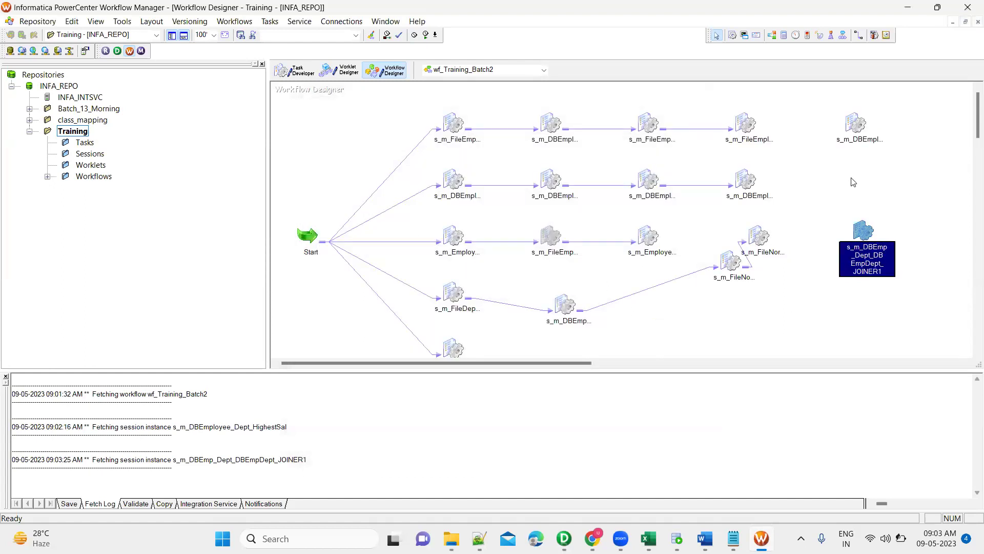
Link the HighestSal session to the JOINER1 session.
left_click(853, 182)
left_click(858, 35)
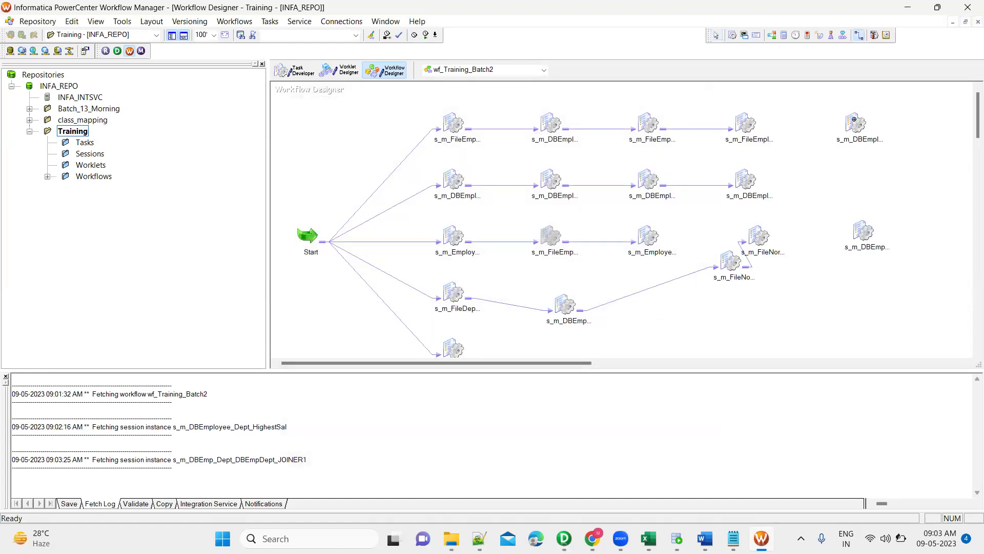
left_click_drag(861, 223, 855, 121)
key("Escape")
Move JOINER1 beside HighestSal at the top right of the canvas.
left_click(858, 124)
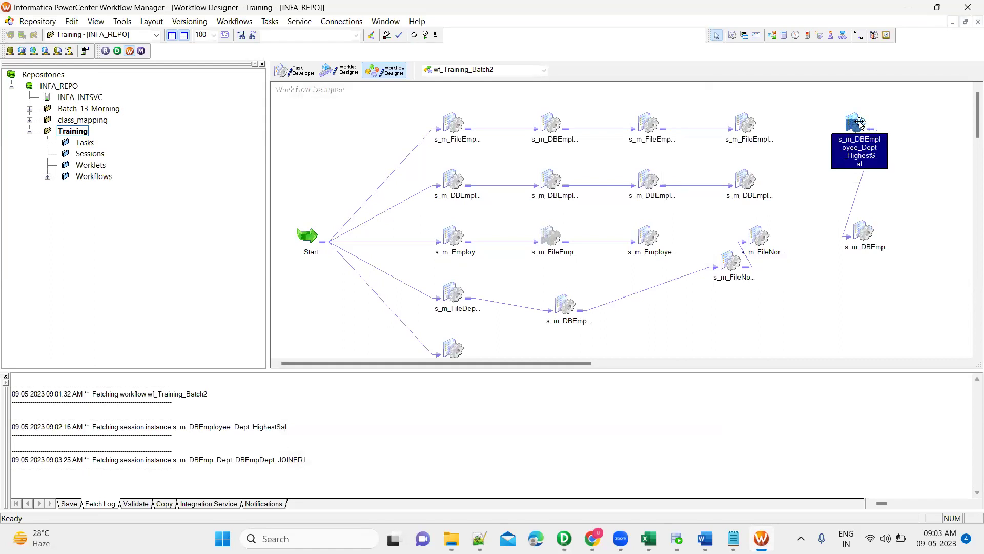
left_click(862, 235)
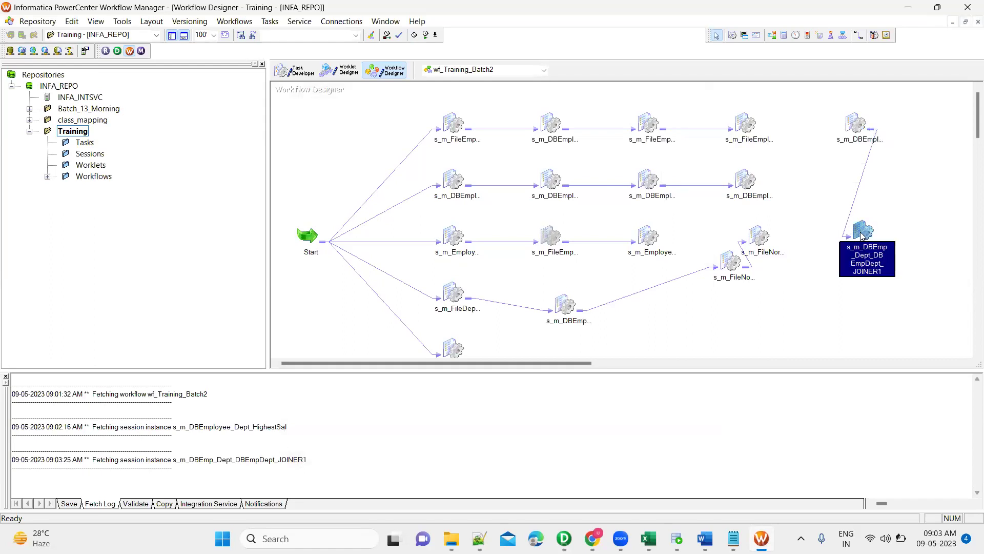
left_click(852, 123)
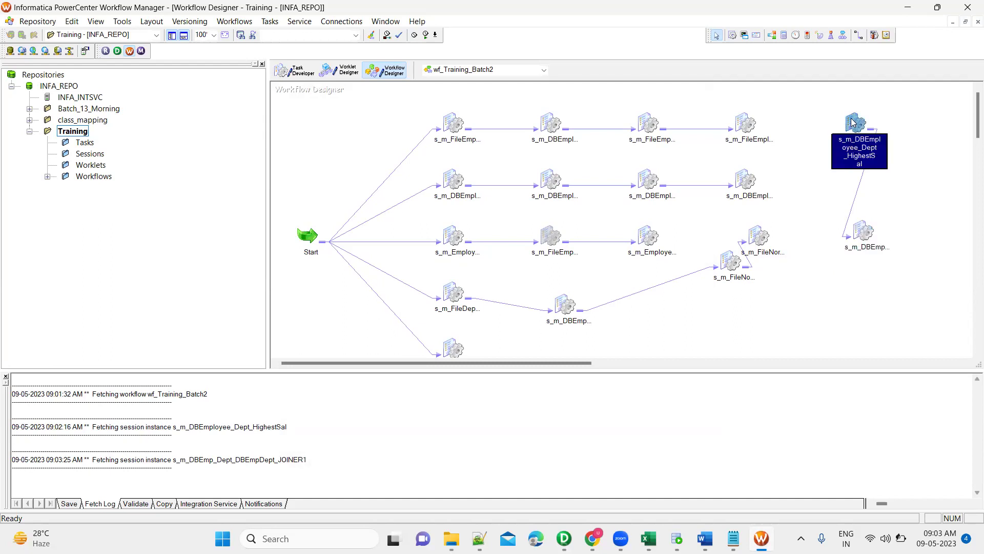
right_click(853, 122)
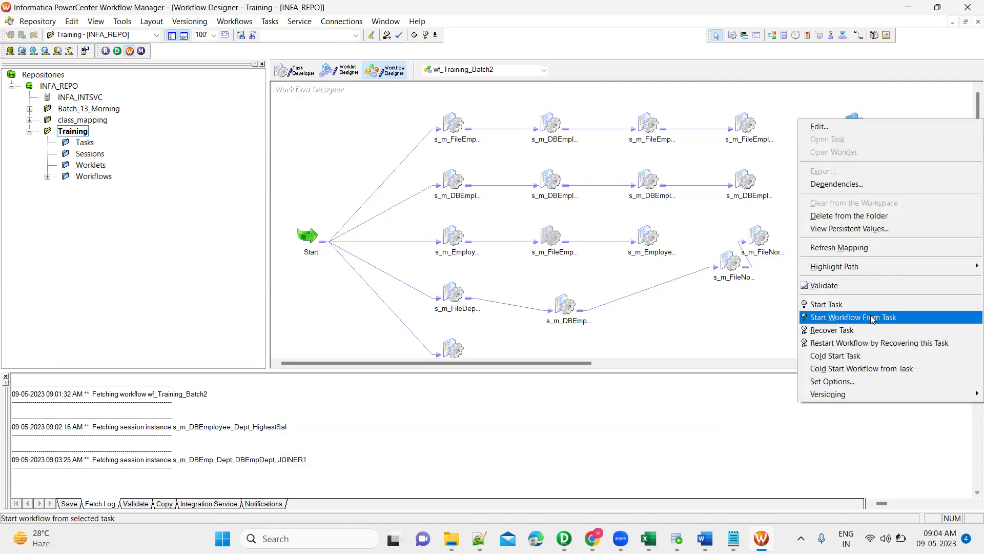
left_click(787, 178)
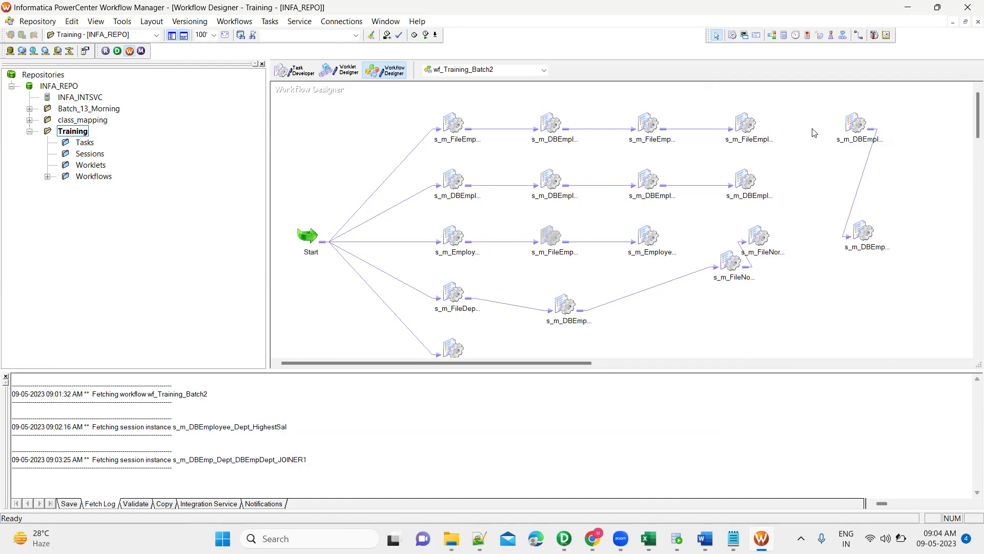
left_click_drag(819, 106, 877, 156)
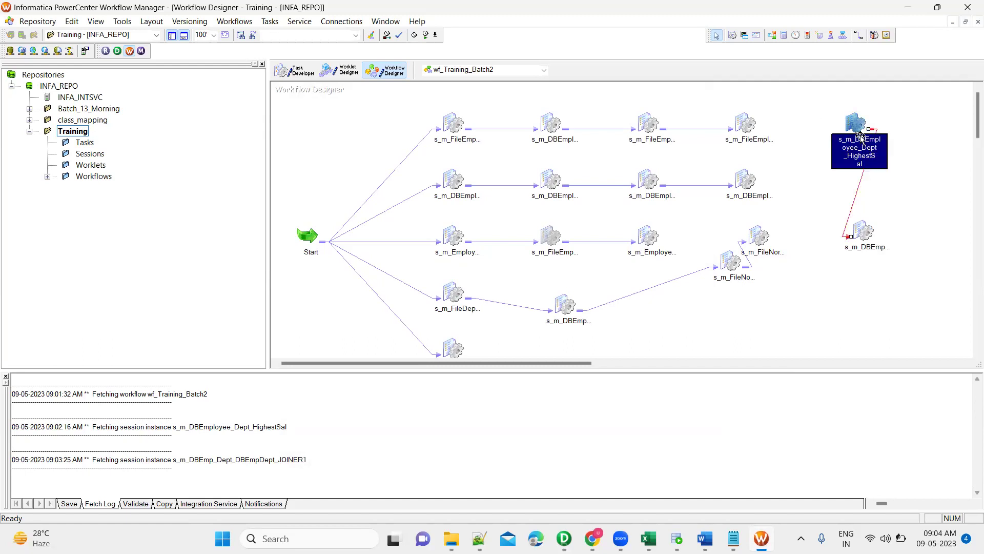
left_click(869, 235)
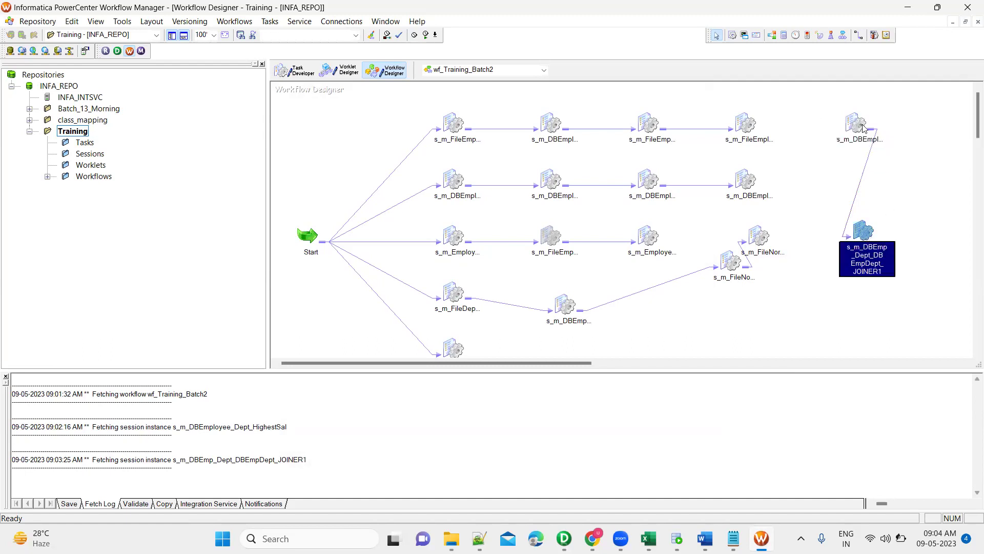
left_click_drag(858, 250, 845, 127)
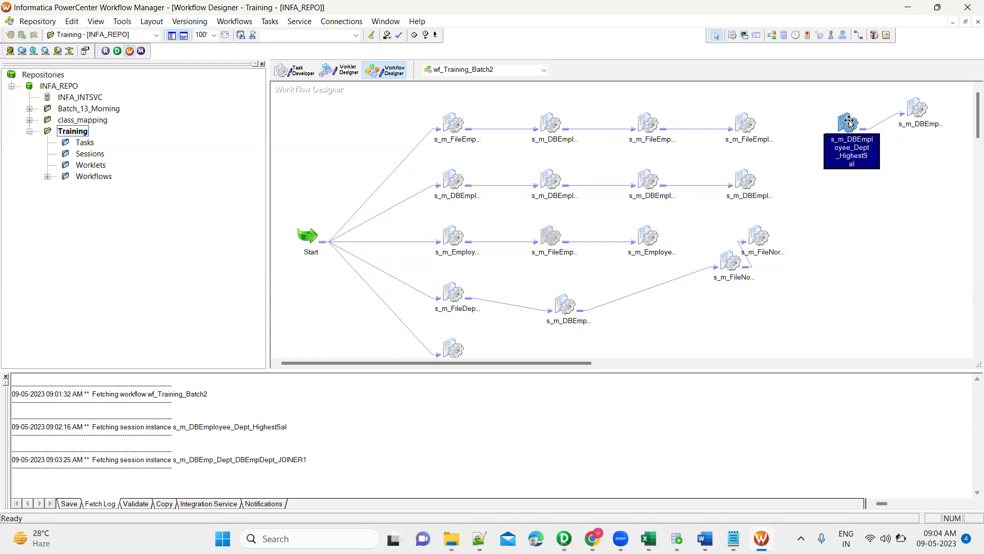
Select the HighestSal session and review its context-menu actions without running anything.
right_click(850, 123)
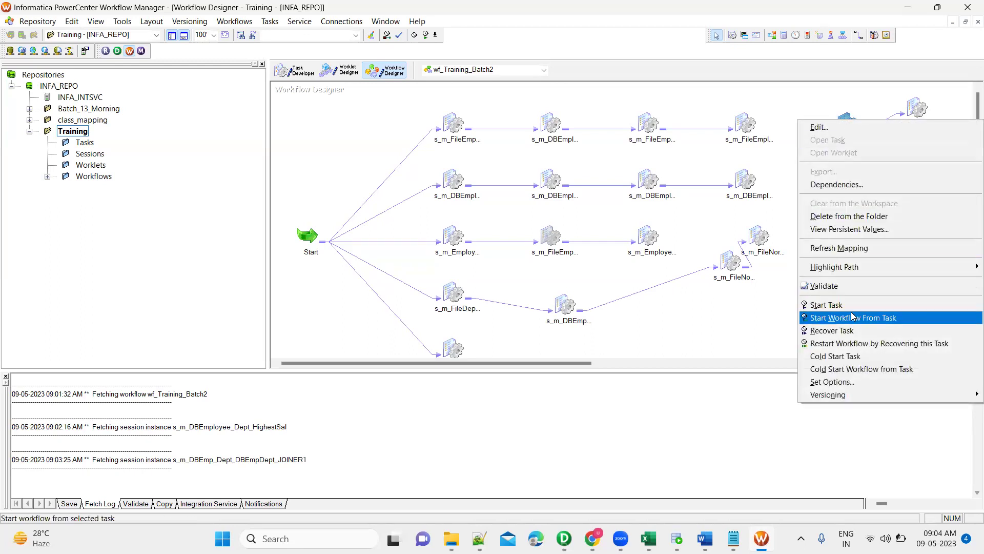
left_click(825, 99)
left_click_drag(821, 97, 878, 173)
right_click(849, 132)
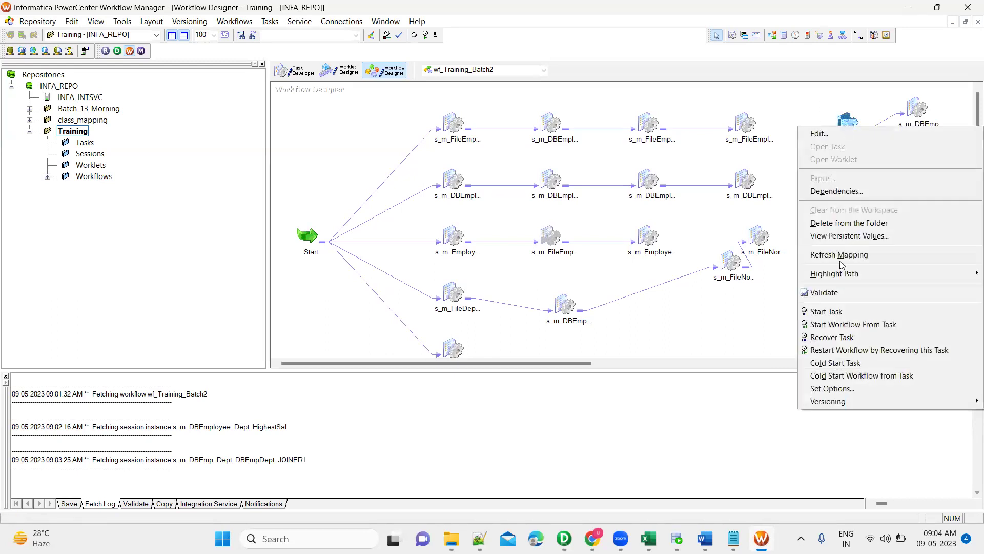
left_click(811, 109)
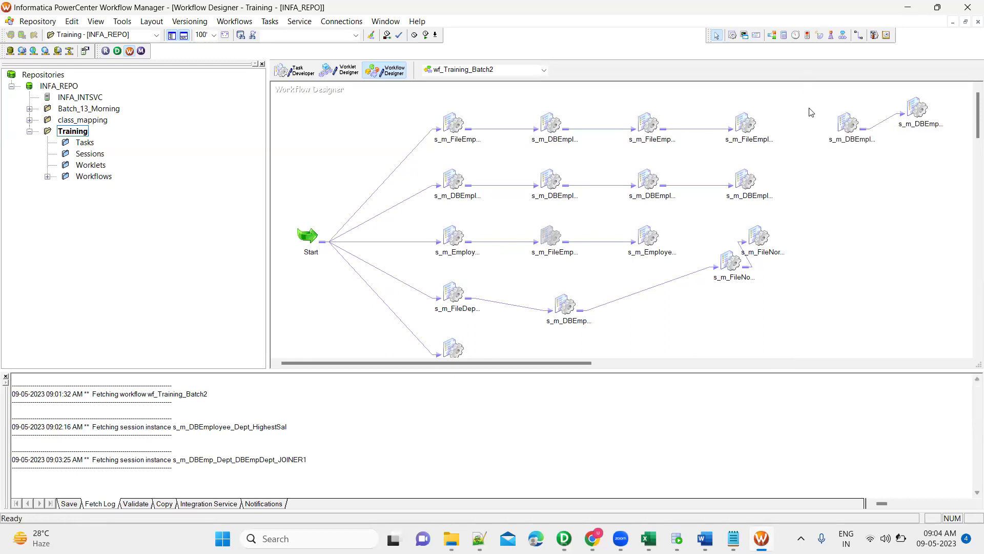
left_click_drag(817, 99, 878, 171)
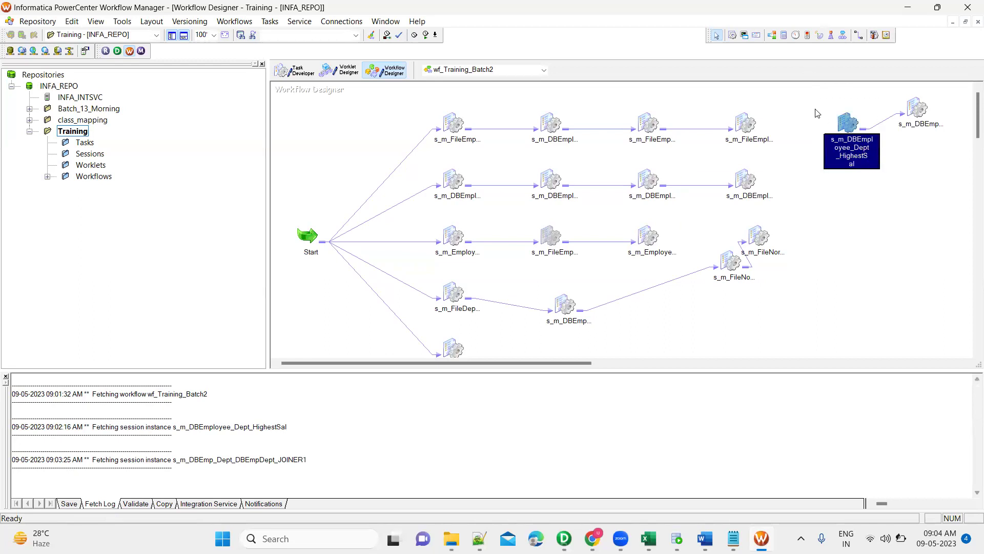
left_click(817, 103)
left_click_drag(816, 98, 967, 154)
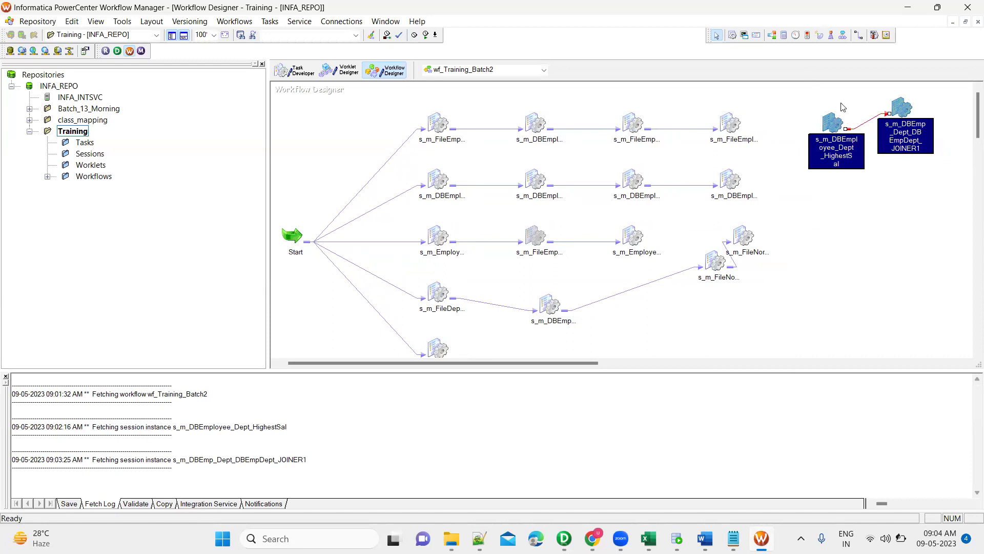
left_click(810, 107)
Start the workflow from HighestSal, acknowledging the unsaved-folder warning, then reselect the session.
left_click(832, 122)
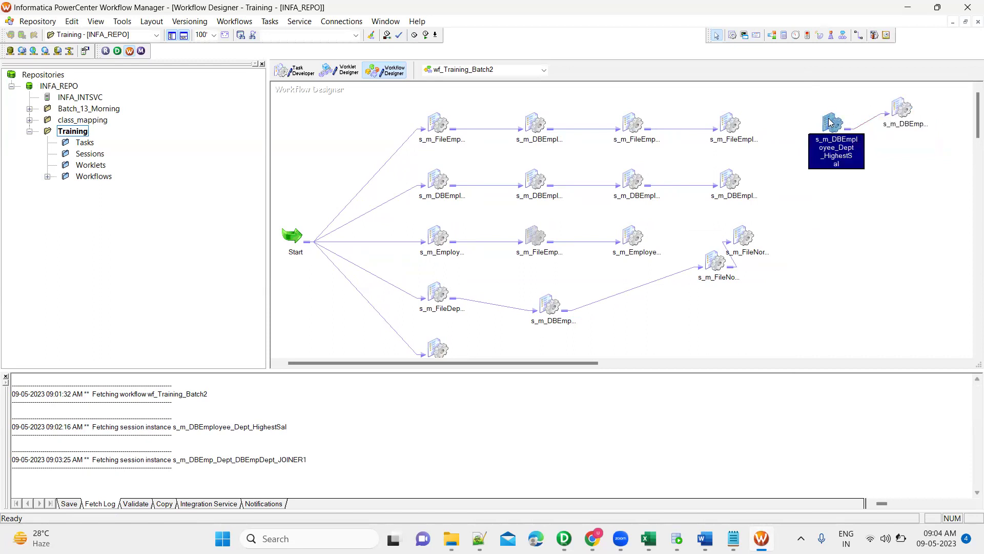
right_click(831, 122)
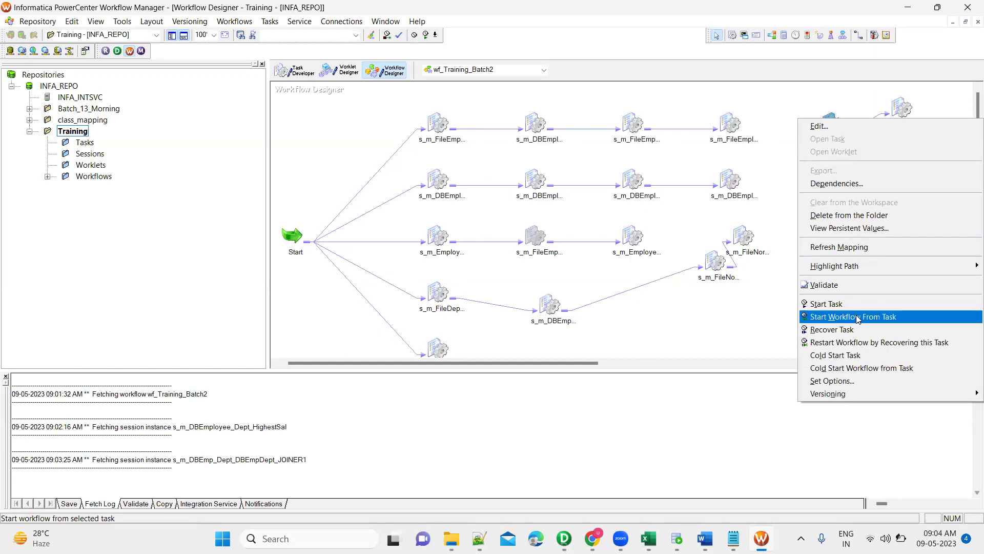
left_click(858, 317)
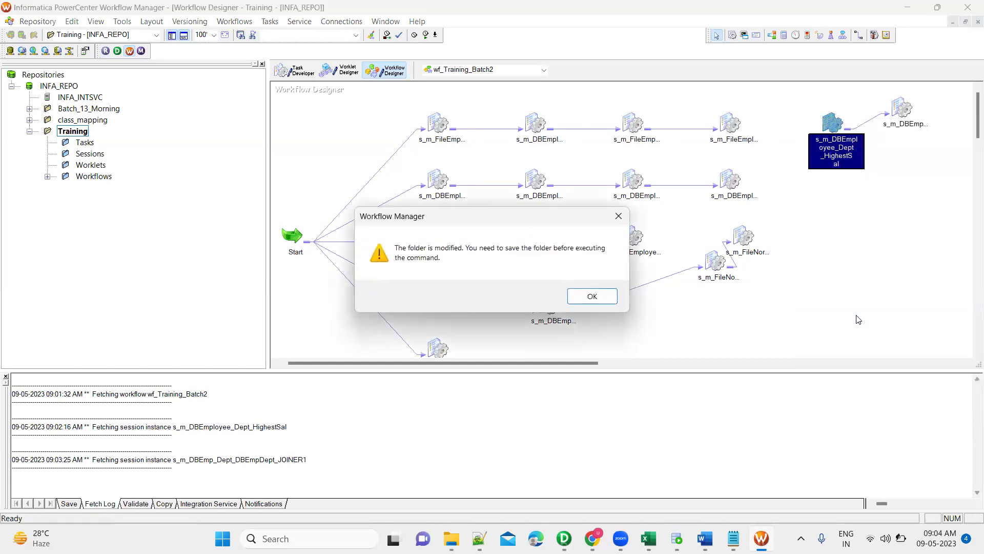
left_click(610, 298)
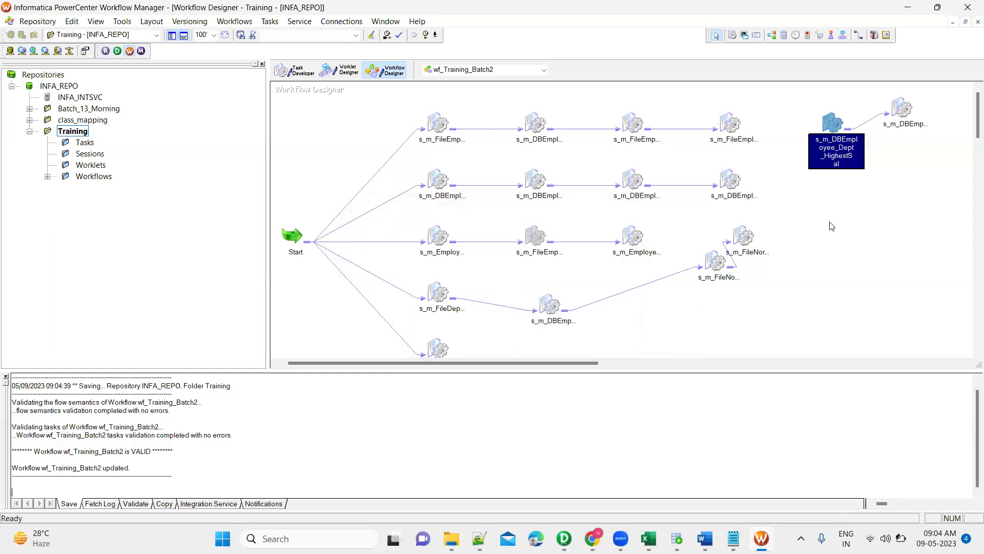
left_click_drag(795, 99, 923, 165)
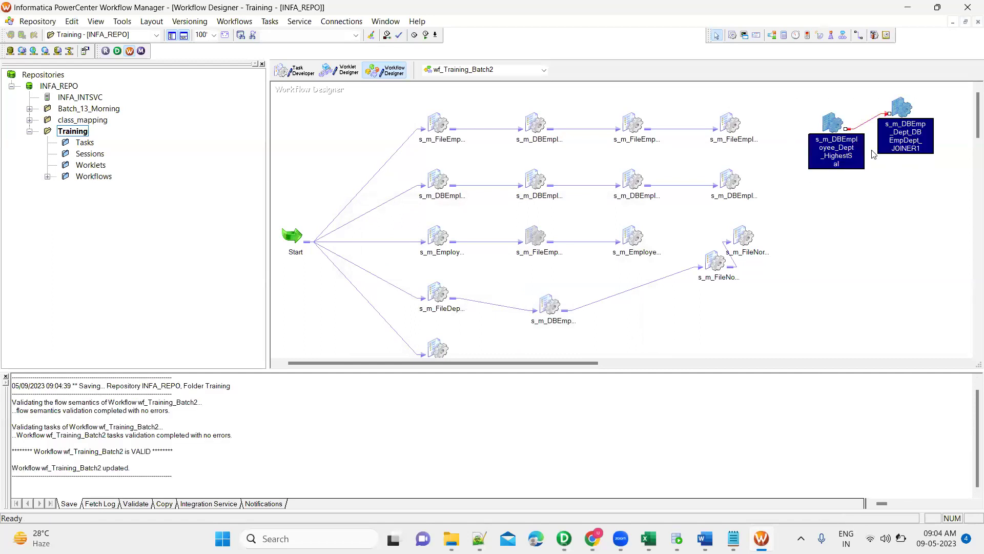
left_click(835, 127)
left_click(822, 201)
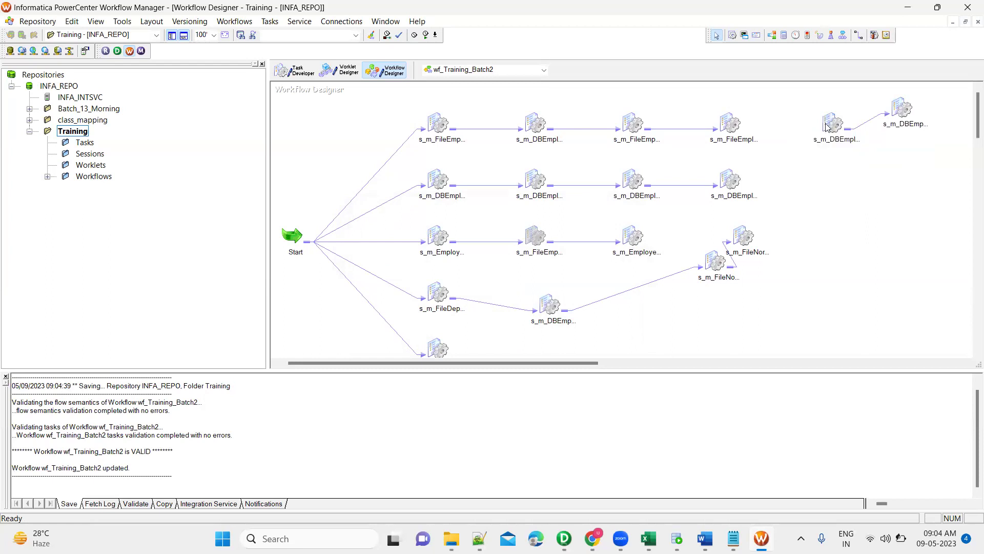
right_click(826, 126)
Run the workflow from HighestSal; it succeeds while JOINER1 fails with ORA-00942 table missing.
left_click(872, 322)
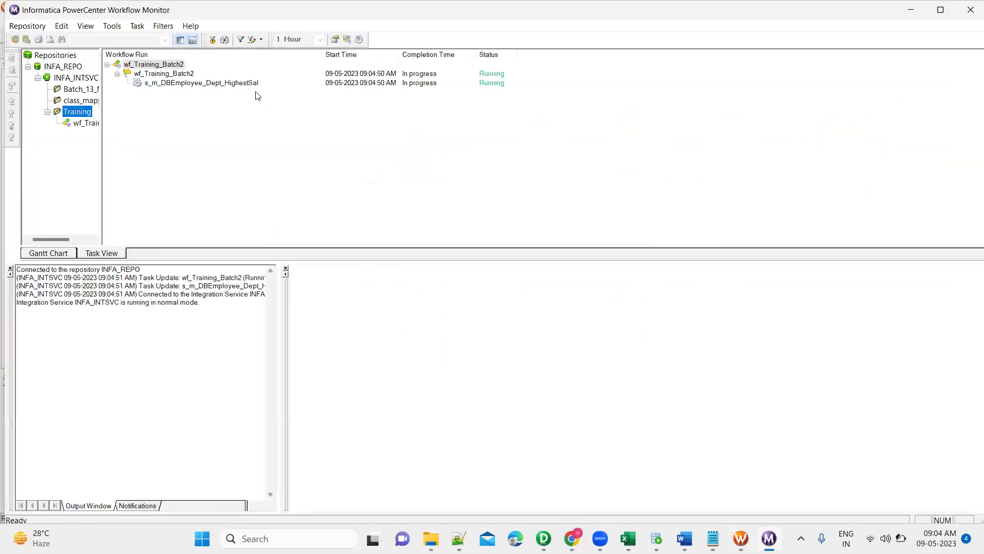
left_click(248, 83)
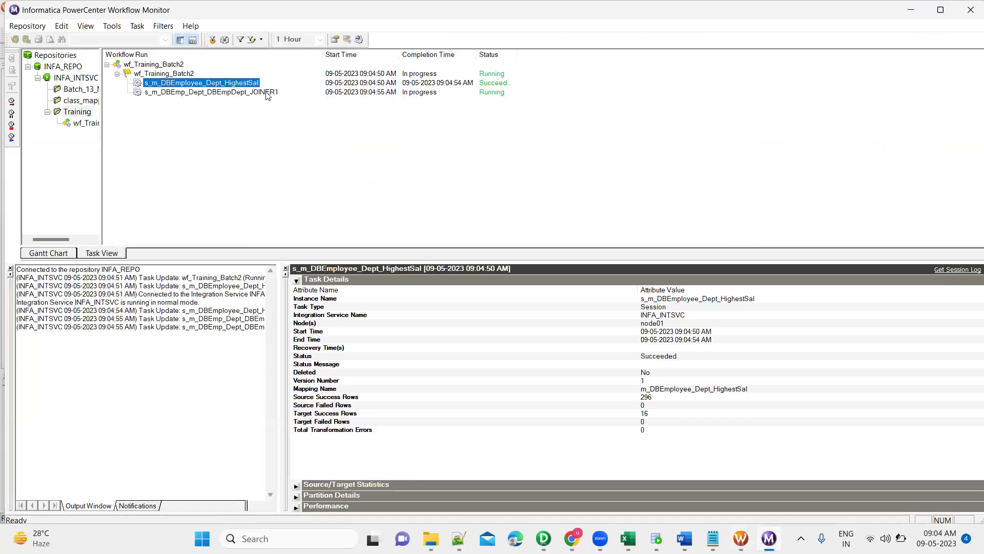
left_click(257, 92)
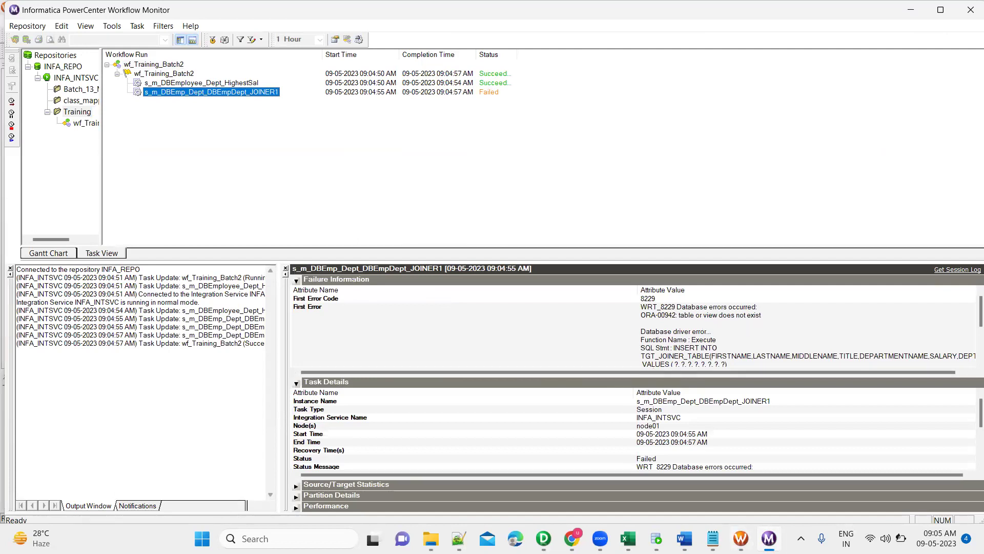
mouse_move(684, 539)
Select the EMP_DEP_HIGHEST_SAL name in its CREATE TABLE statement, then return to Workflow Manager.
key("alt+Tab")
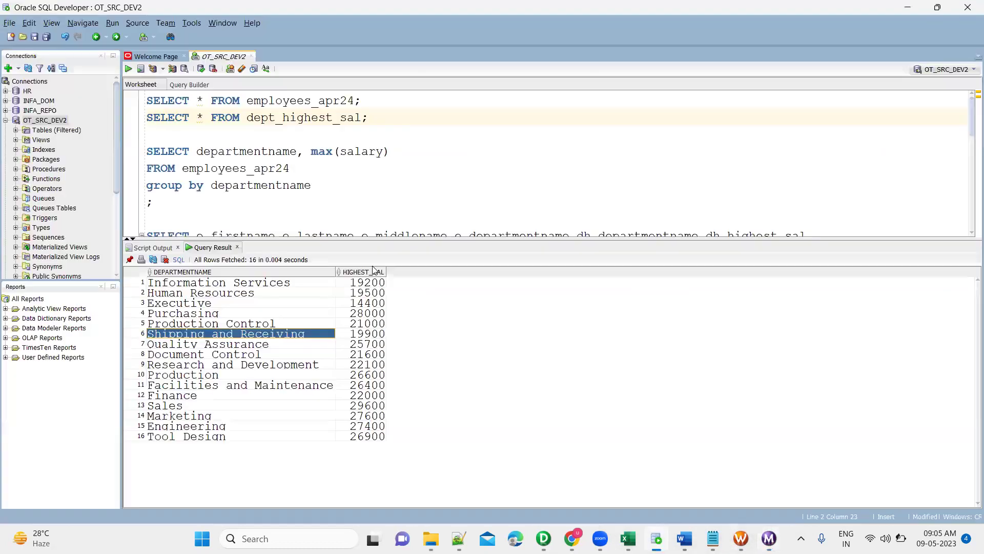
scroll(360, 197, "down", 6)
scroll(346, 185, "up", 2)
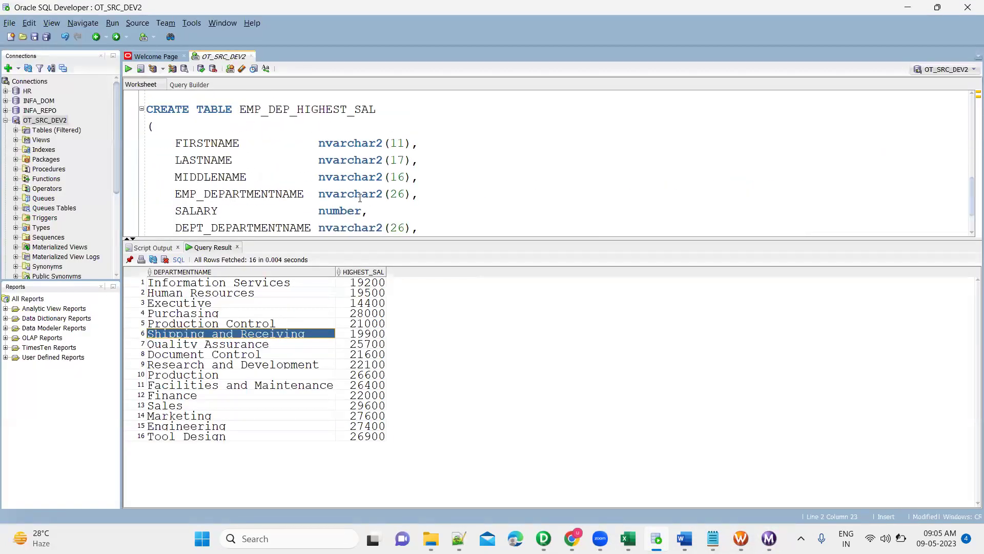
double_click(335, 164)
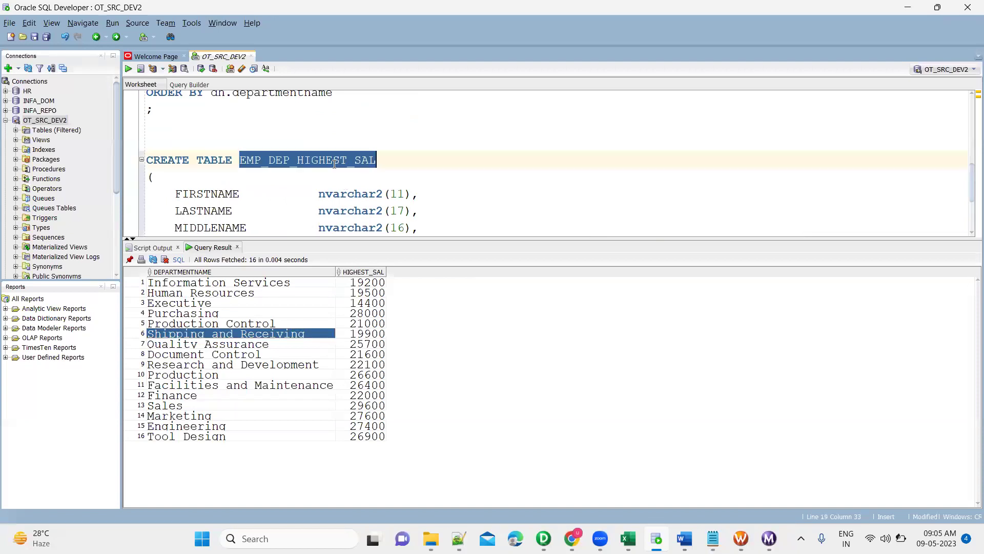
key("alt+Tab")
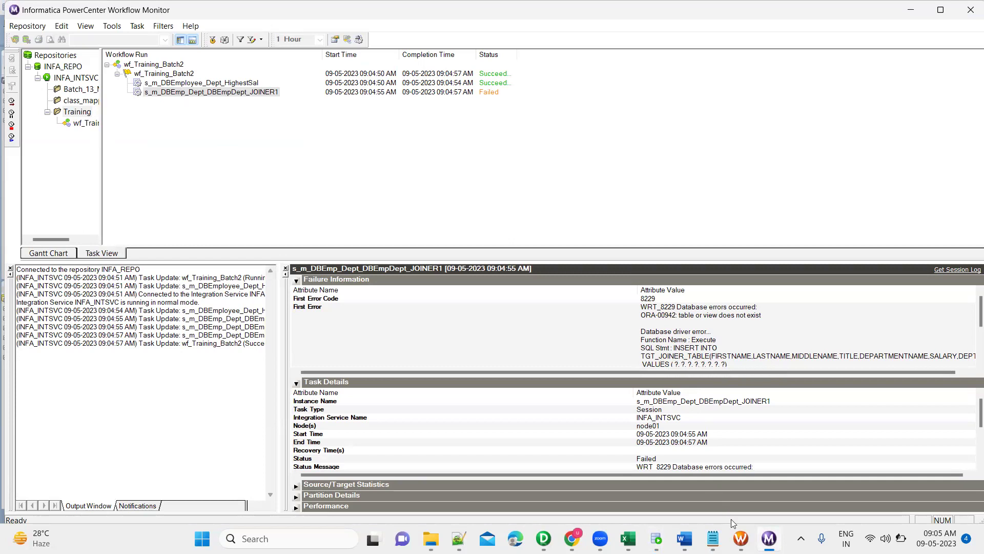
key("alt+Tab")
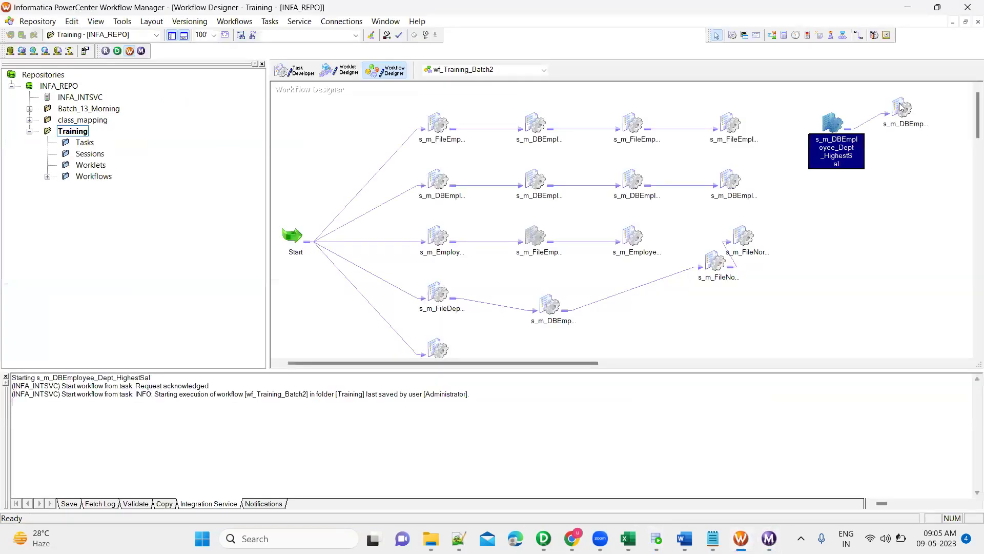
Override the JOINER1 session's Target Table Name to EMP_DEP_HIGHEST_SAL.
left_click(902, 108)
double_click(902, 108)
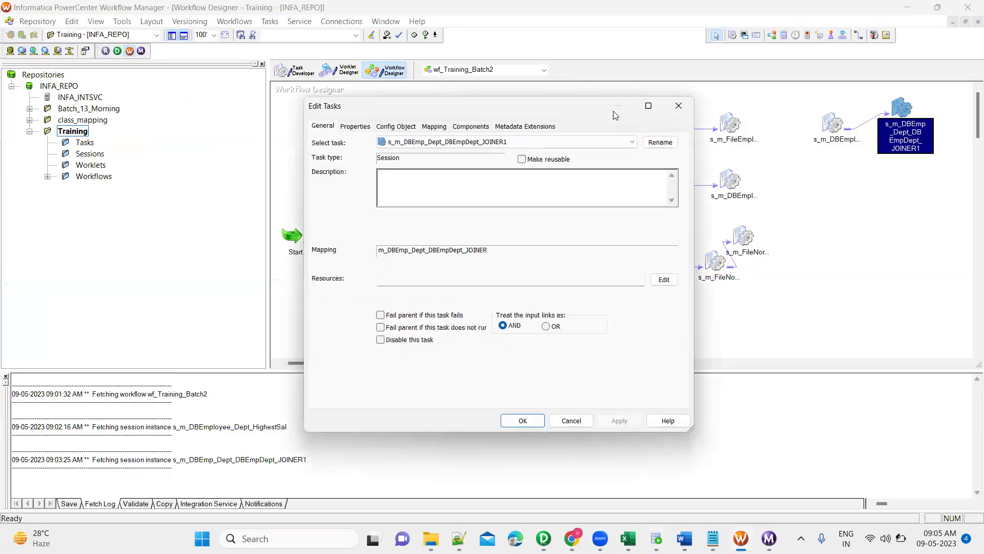
left_click(440, 135)
left_click(379, 248)
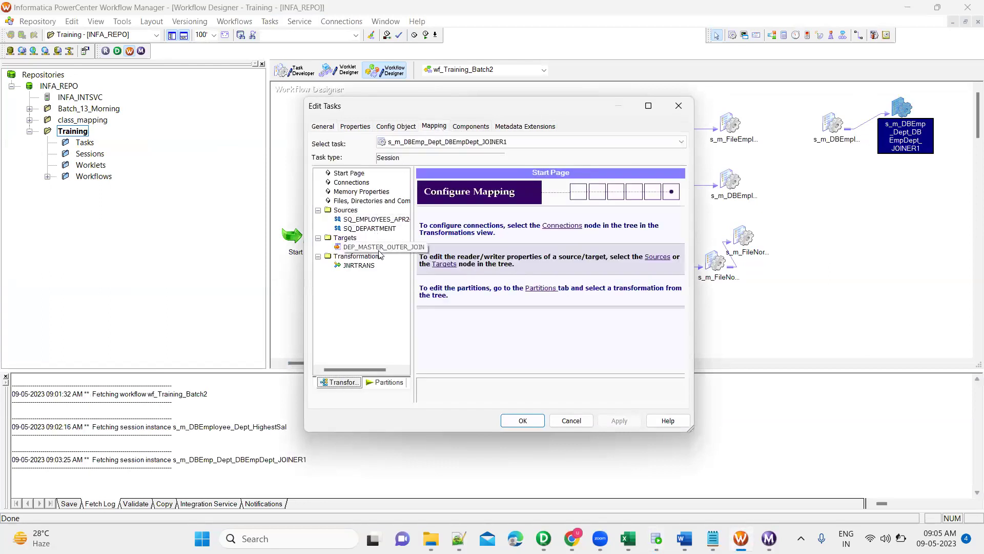
left_click(683, 363)
left_click(683, 363)
scroll(684, 369, "down", 5)
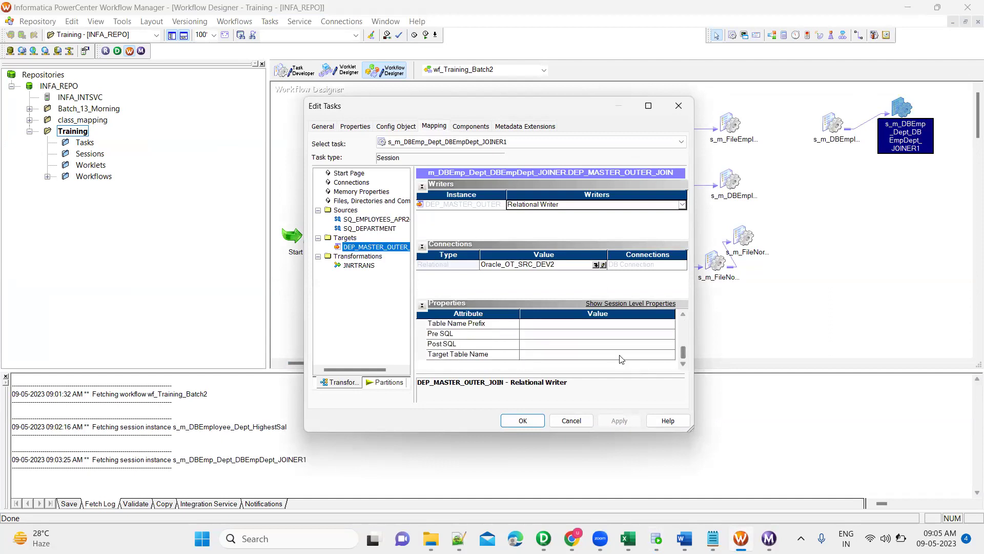
left_click(619, 354)
key("ctrl+v")
left_click(617, 421)
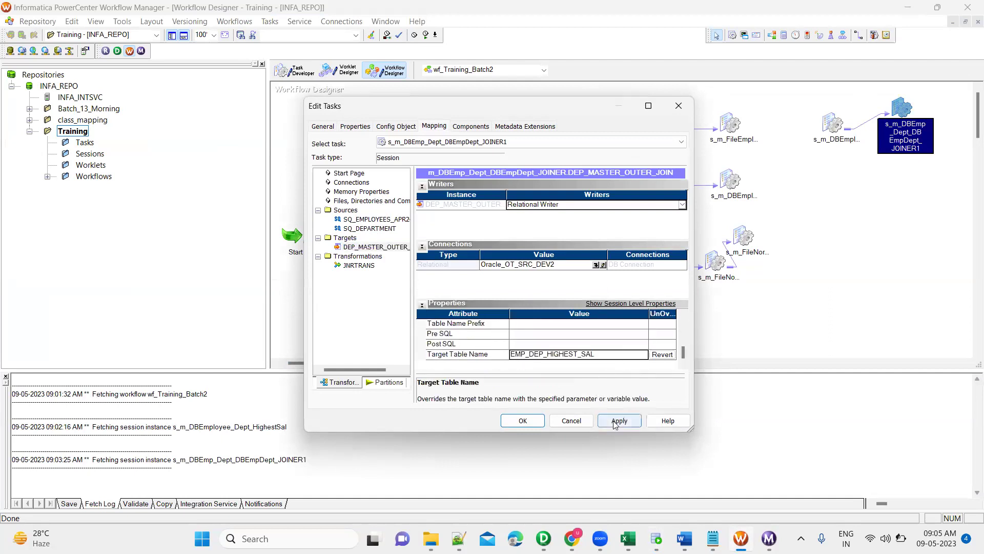
left_click(522, 420)
Save the valid workflow and restart it from the HighestSal session.
key("ctrl+s")
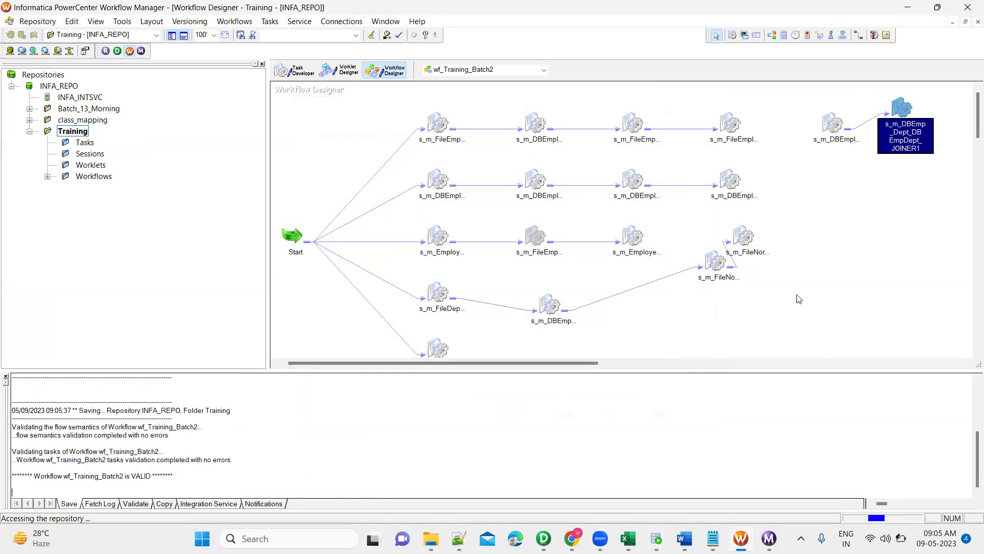
double_click(138, 451)
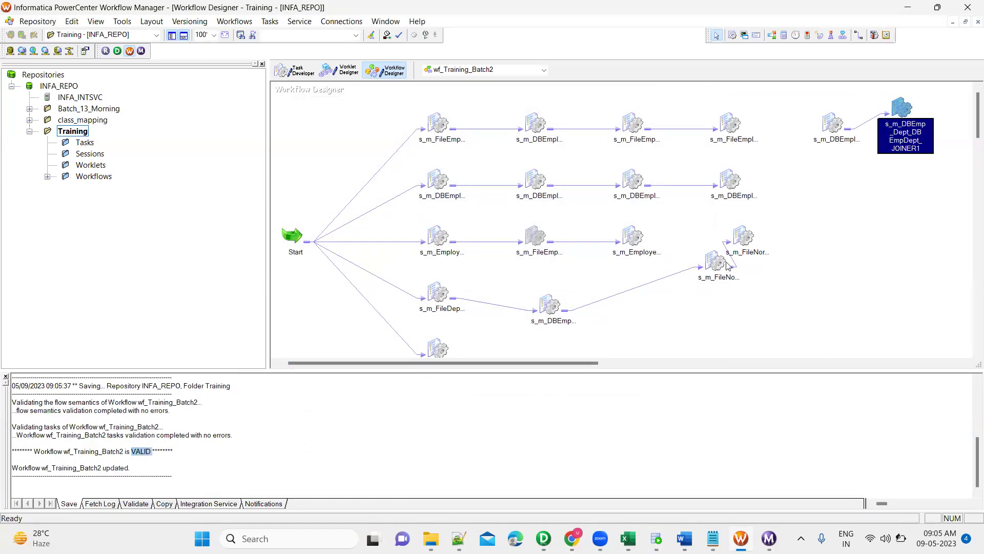
left_click(822, 204)
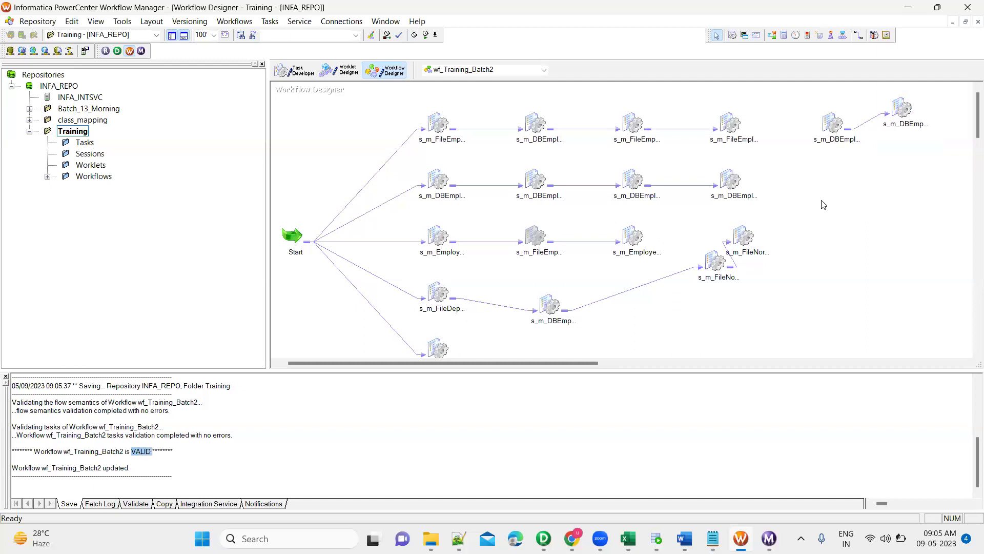
right_click(831, 127)
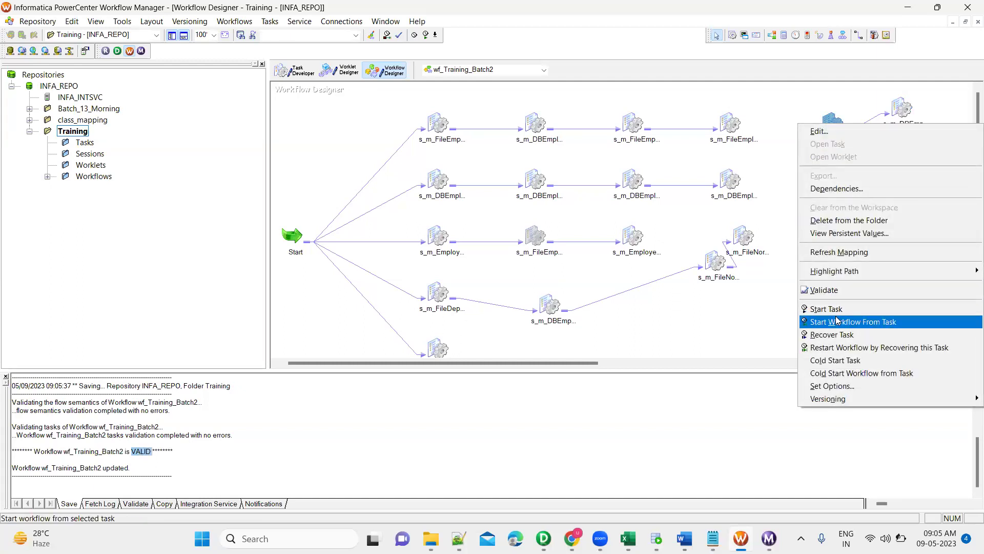
left_click(836, 322)
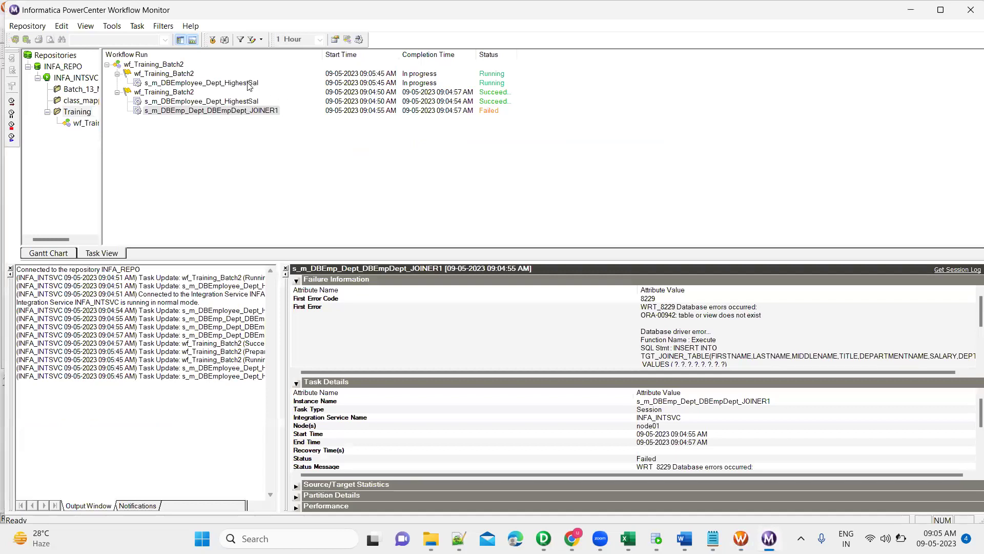
left_click(249, 83)
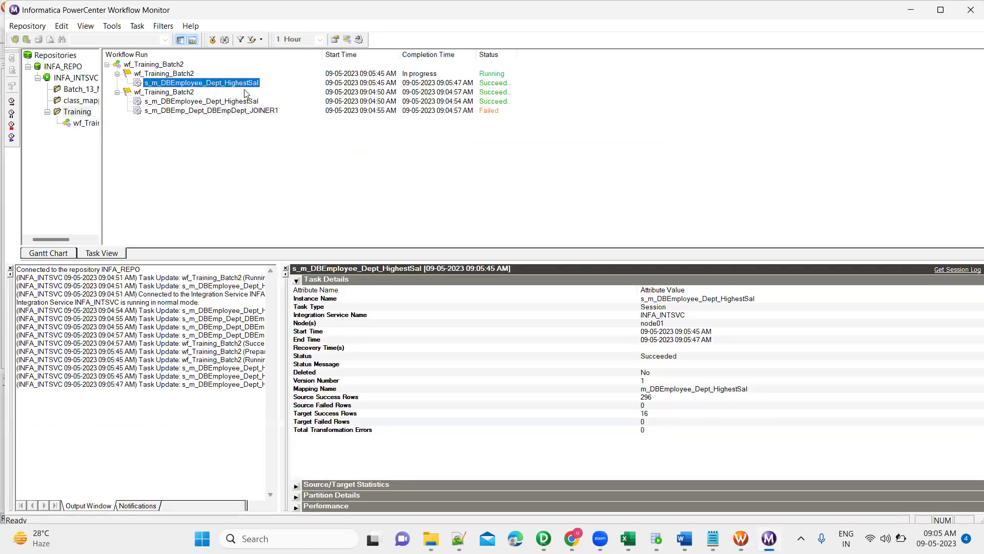
Read the failed JOINER1 run's error: ORA-00904 "DEPT_NAME" invalid identifier.
left_click(256, 92)
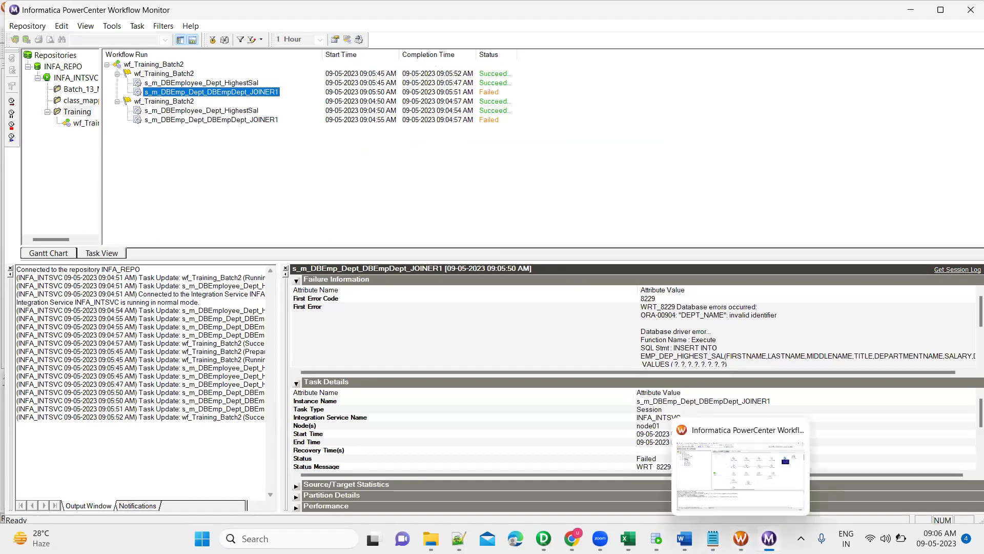
mouse_move(685, 538)
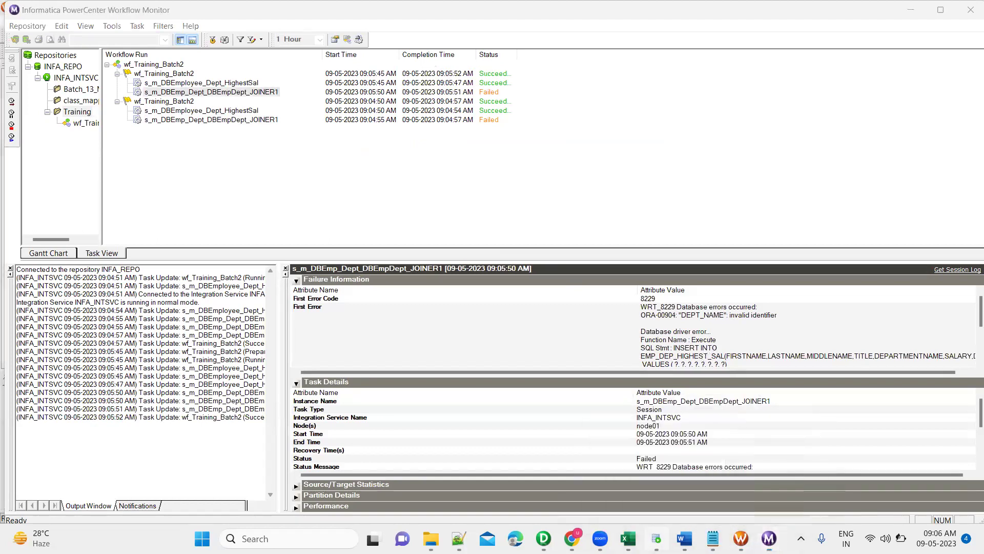
key("alt+Tab")
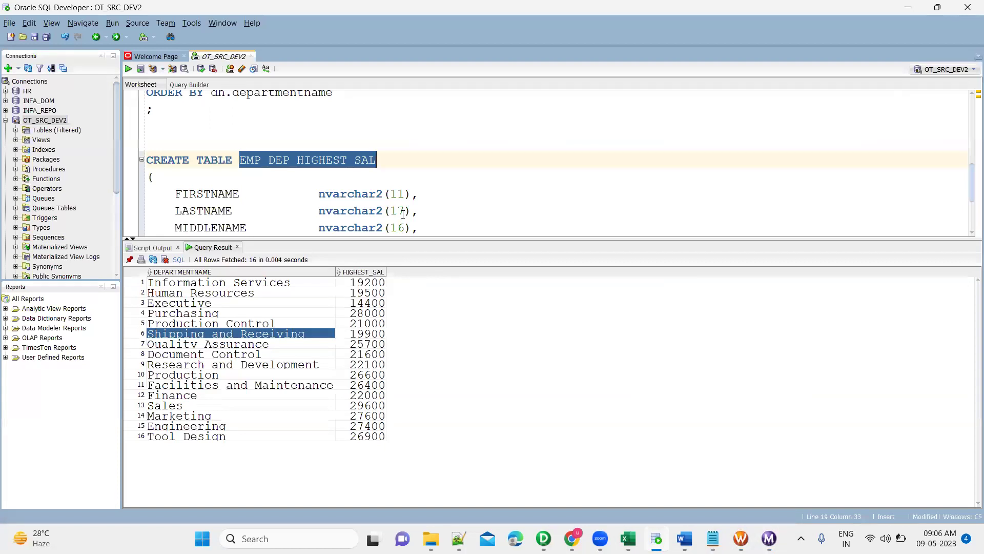
Enlarge the SQL editor to view the whole EMP_DEP_HIGHEST_SAL CREATE TABLE column list.
left_click_drag(464, 249, 462, 303)
scroll(285, 241, "down", 1)
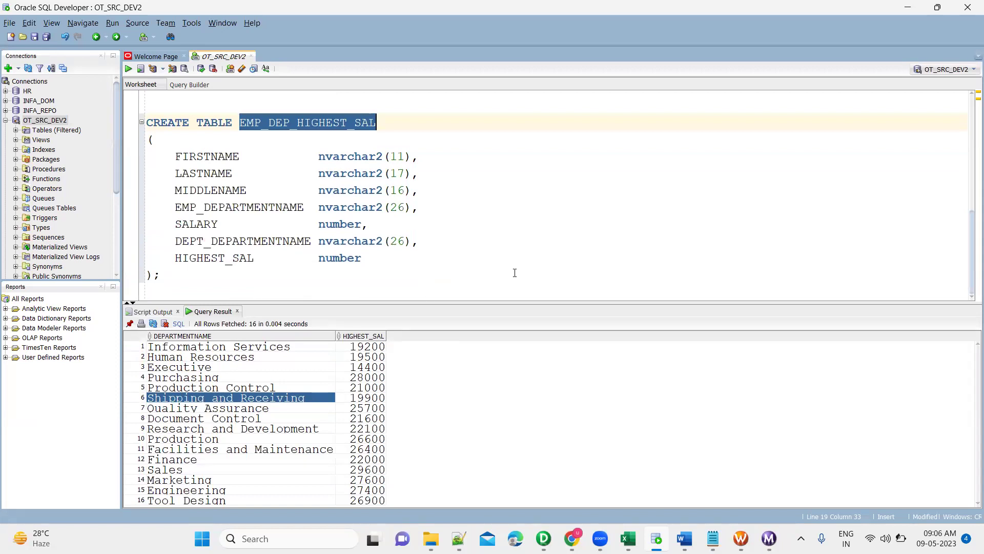
key("alt+Tab")
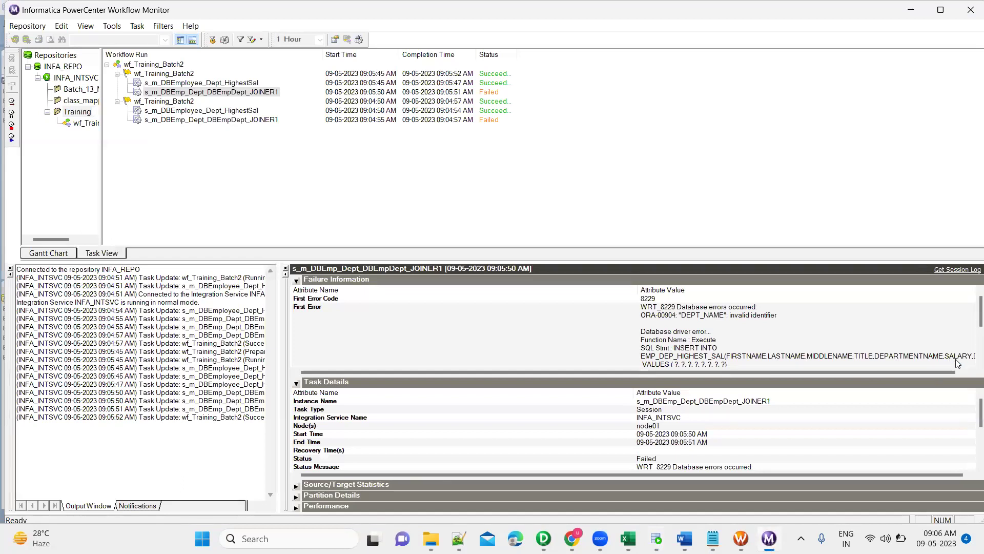
Open m_EMp_DetHighestSal_Joiner and enlarge its target to inspect the department name and SALARY ports.
left_click(938, 374)
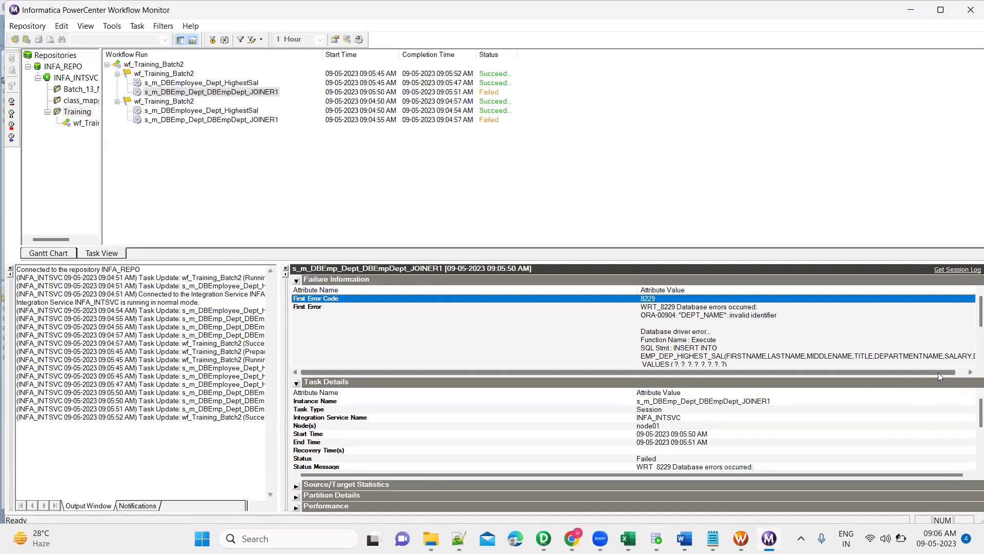
left_click_drag(938, 376, 948, 376)
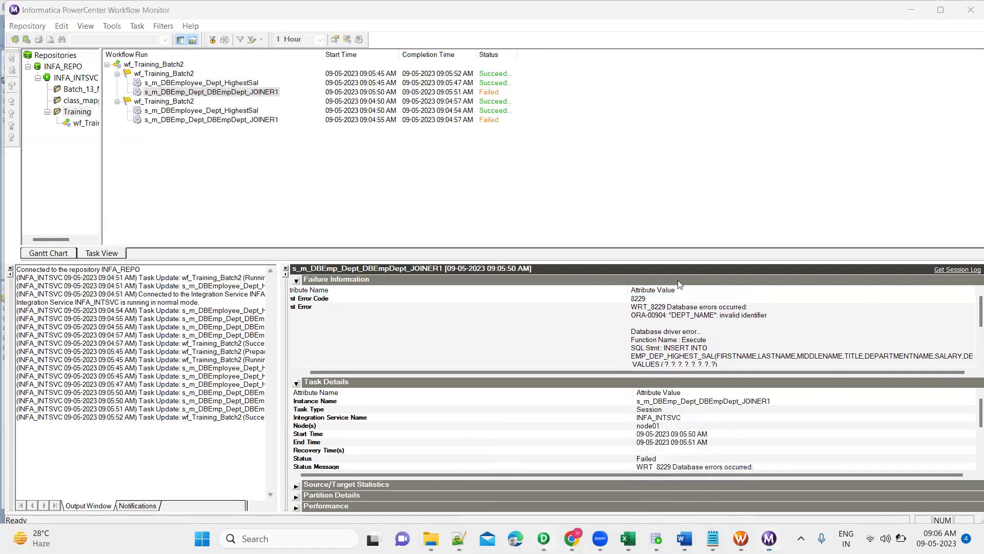
key("alt+Tab")
left_click(374, 100)
left_click(373, 118)
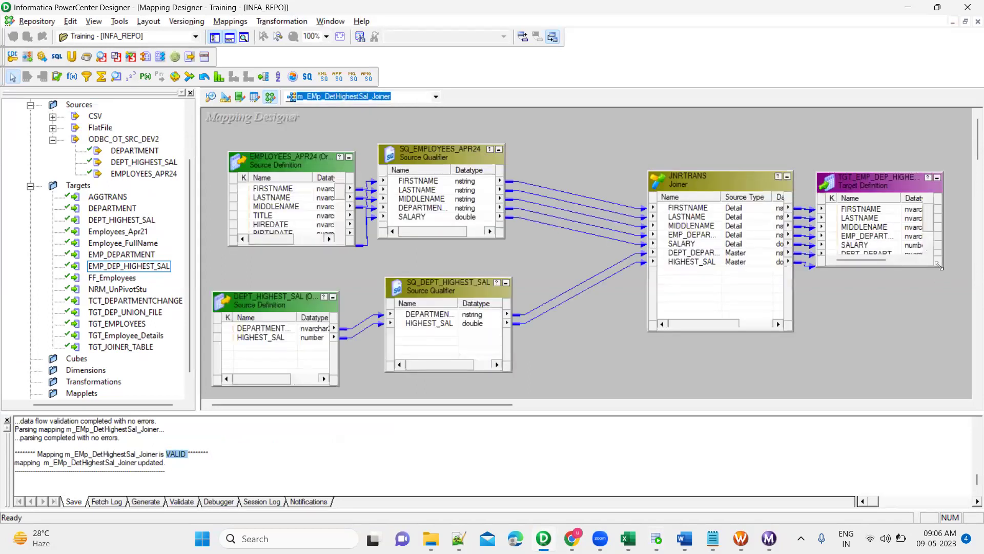
left_click(939, 266)
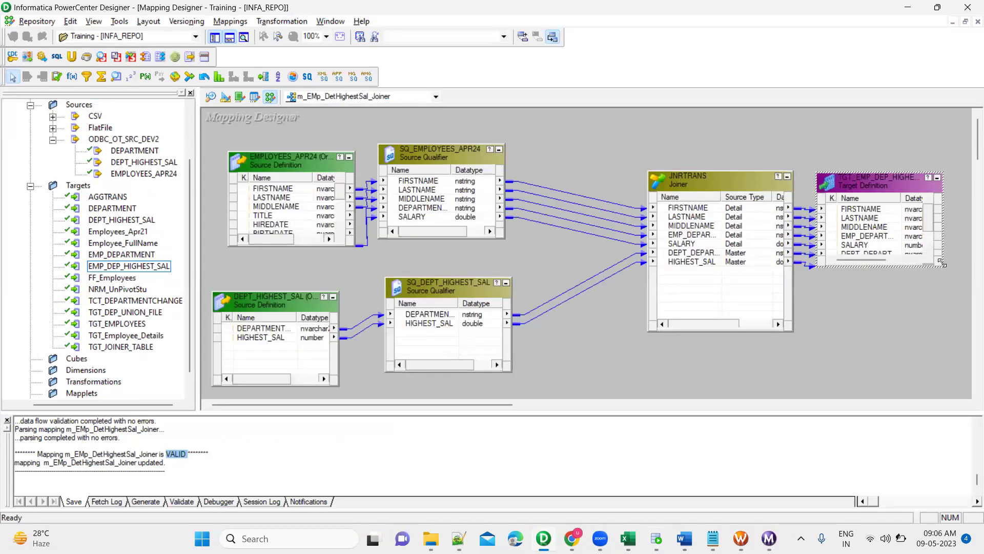
left_click_drag(968, 340, 969, 342)
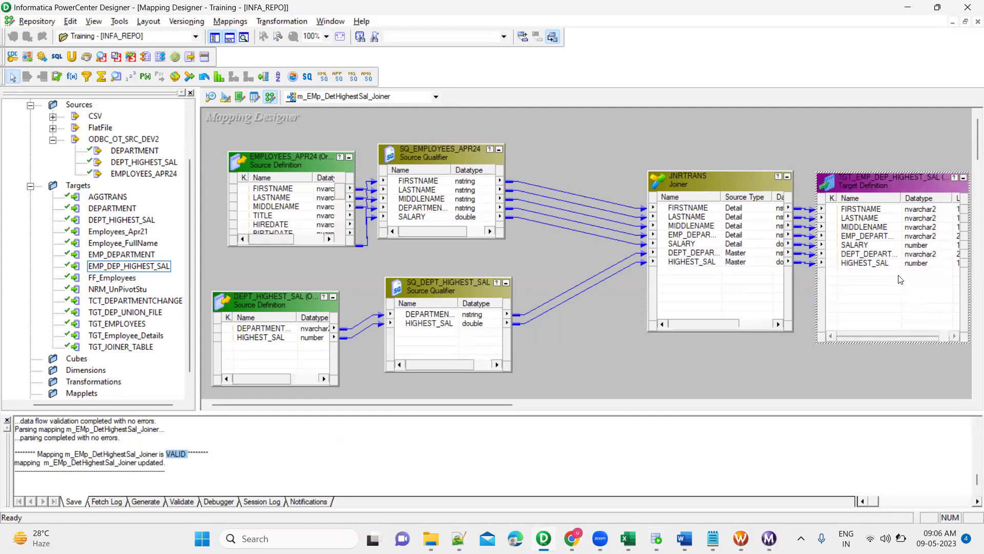
left_click_drag(716, 184, 654, 180)
left_click(869, 237)
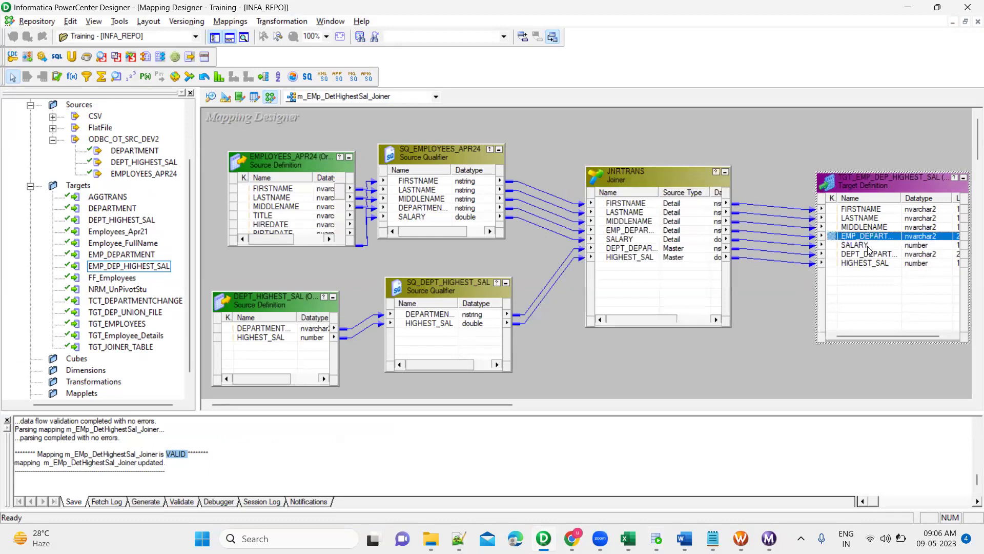
left_click(870, 246)
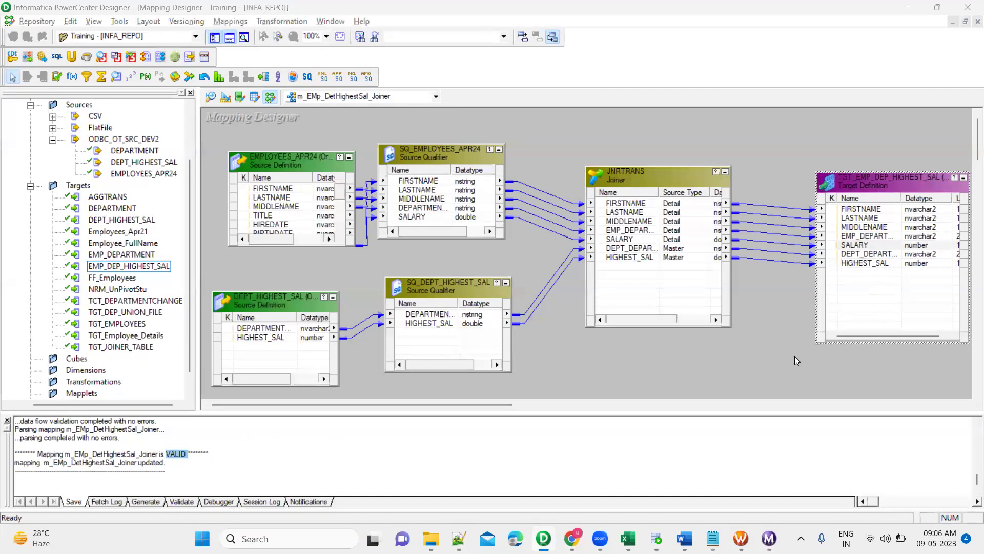
Compare the target's full port names with the failure message, then return to wf_Training_Batch2.
key("alt+Tab")
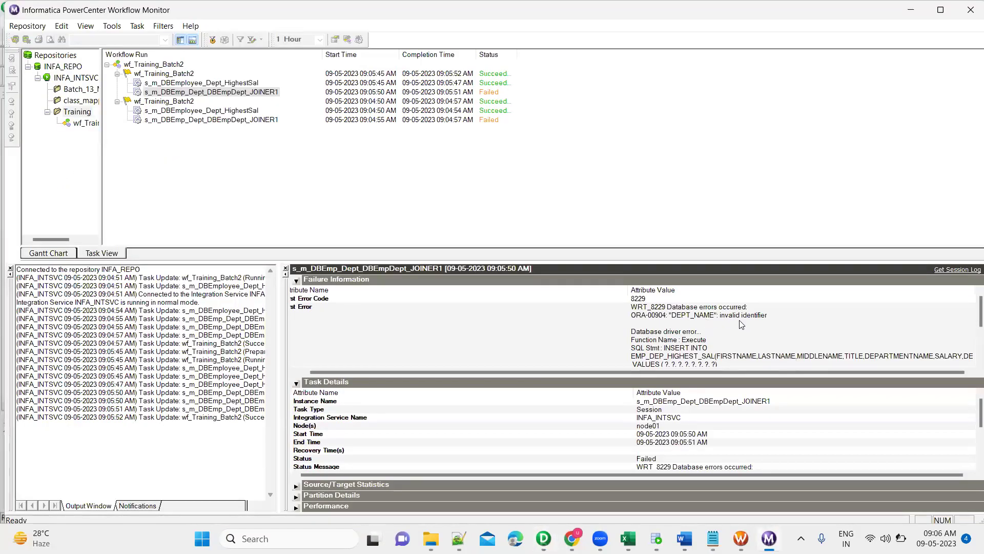
key("alt+Tab")
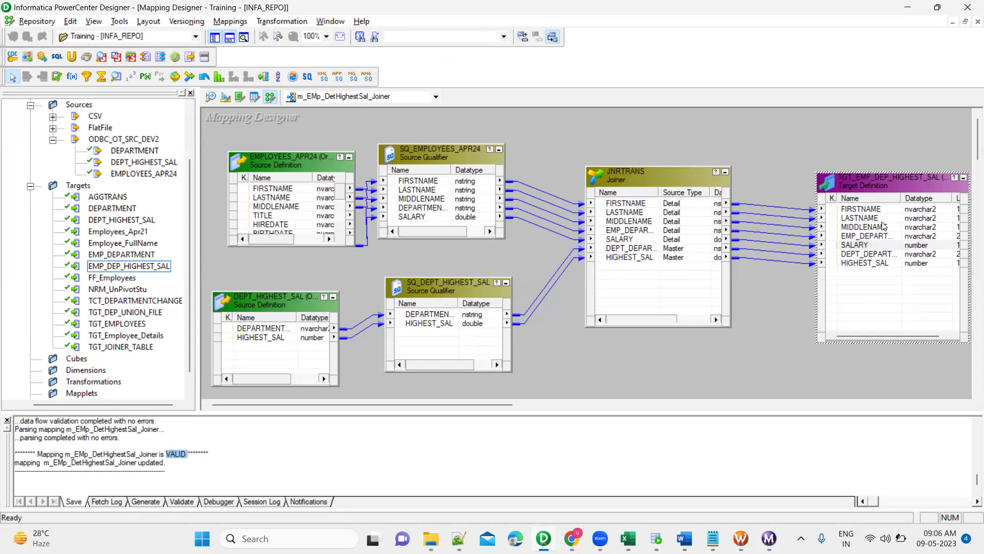
double_click(902, 199)
key("alt+Tab")
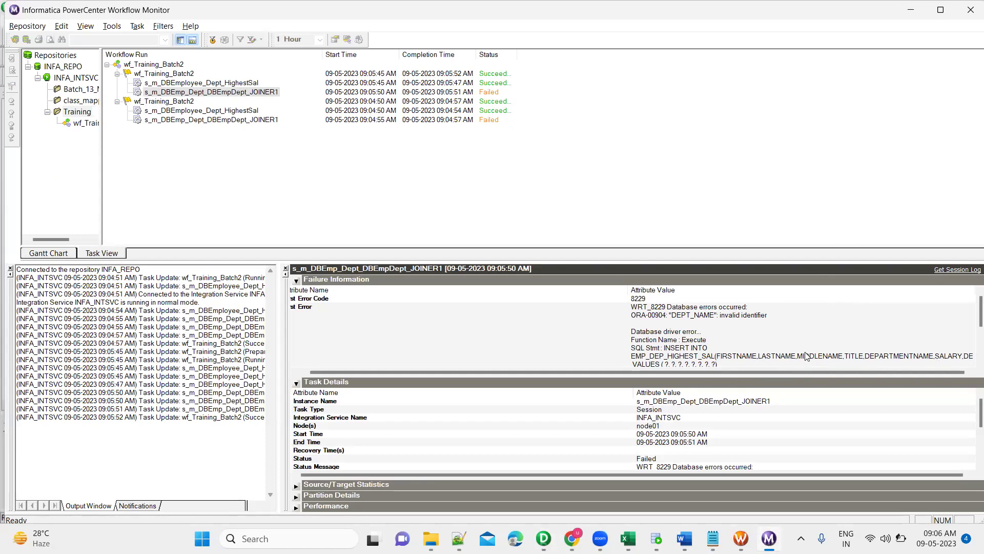
key("alt+Tab")
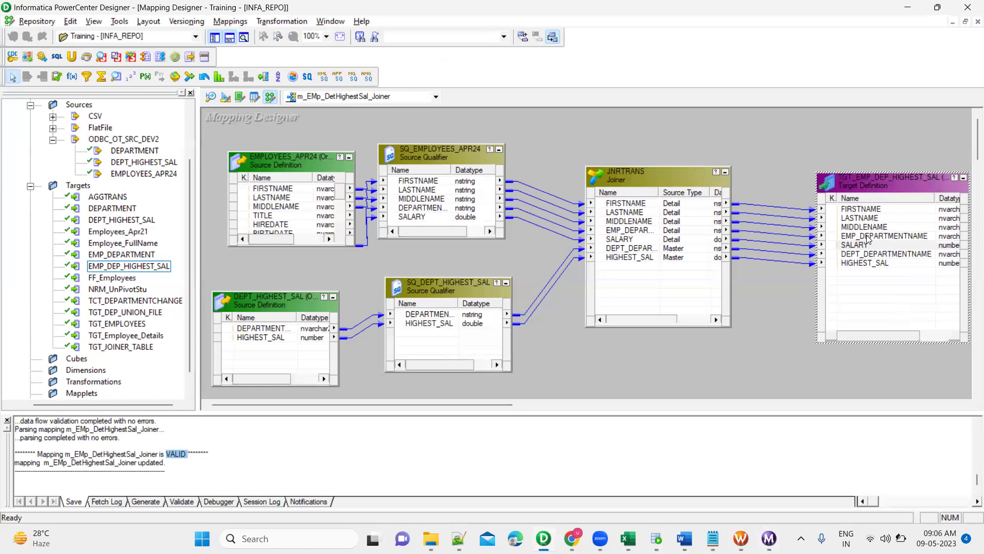
key("alt+Tab")
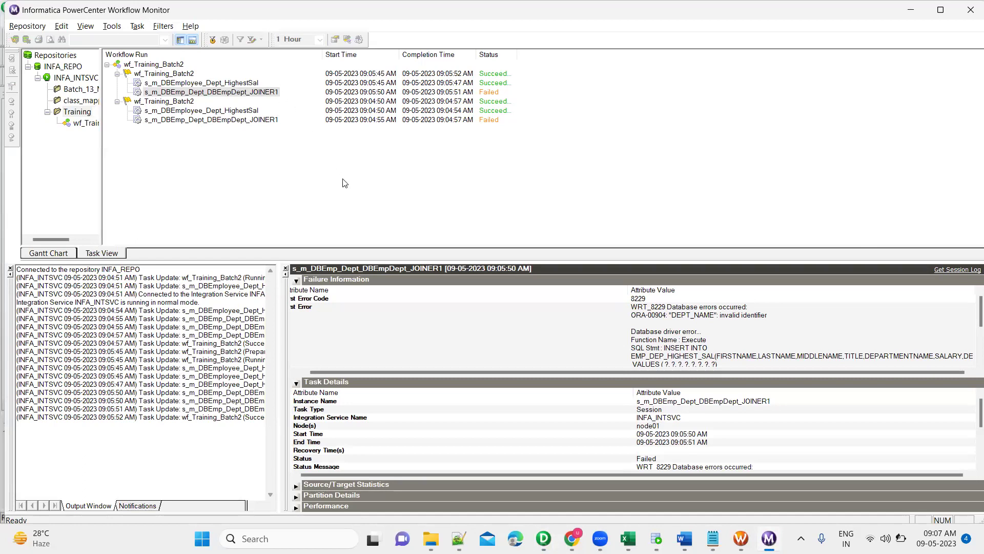
key("alt+Tab")
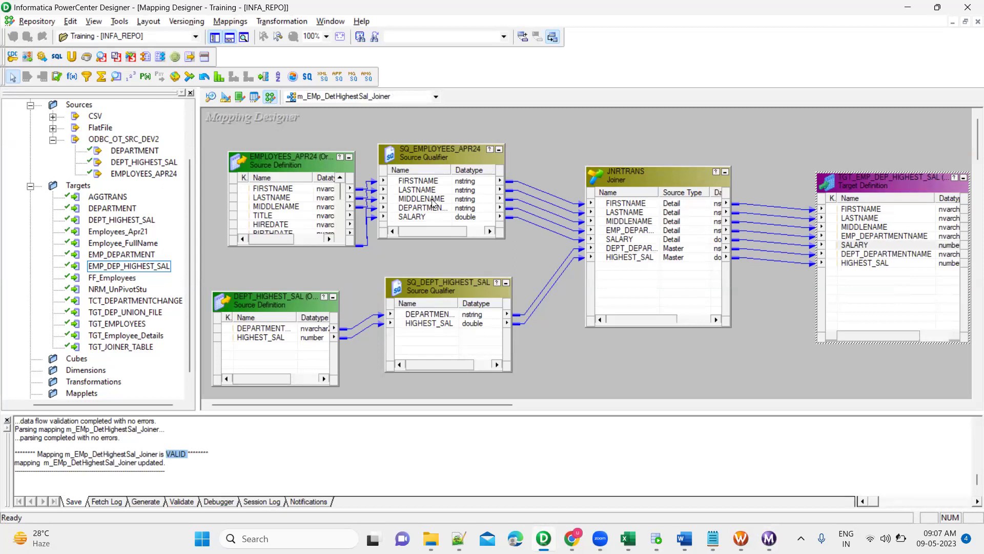
left_click(741, 538)
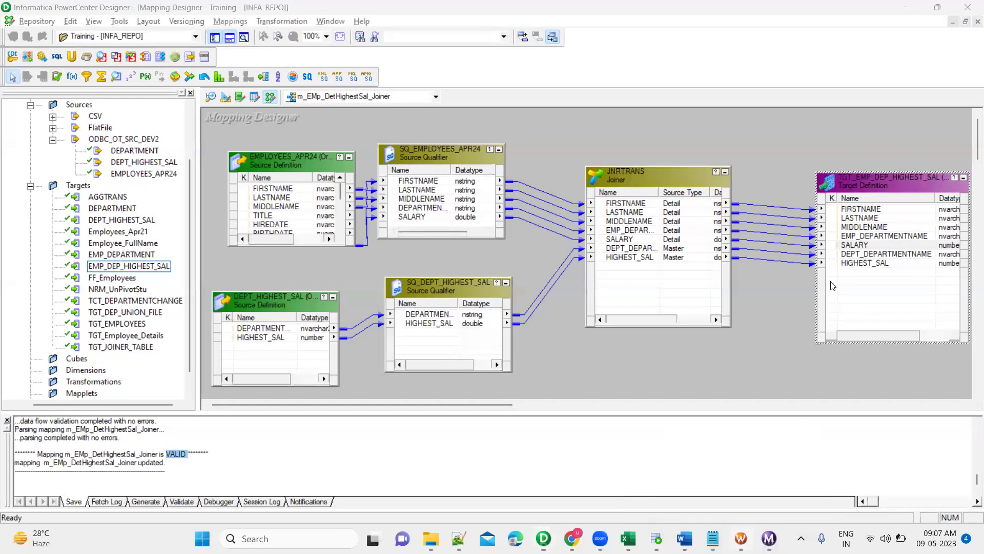
left_click(905, 110)
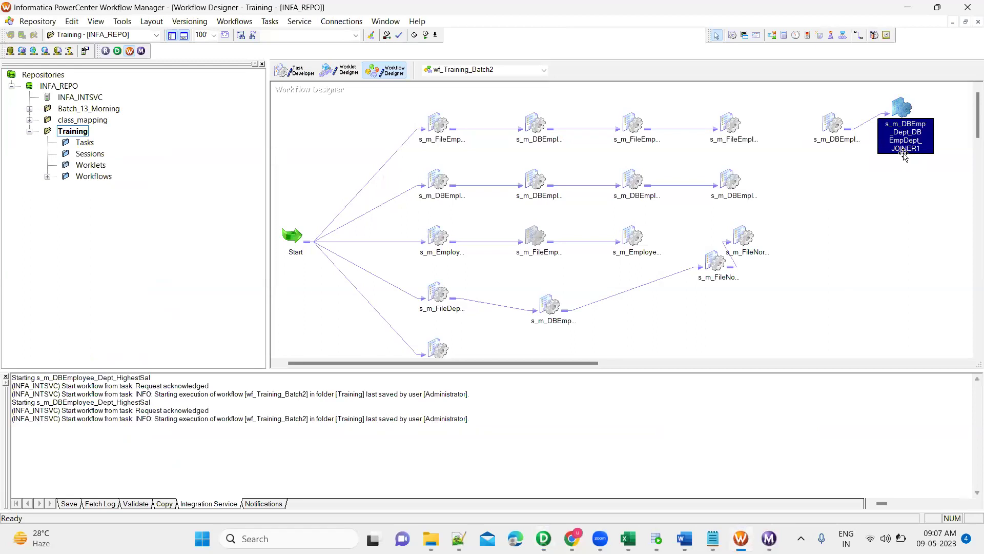
Review the JOINER1 session's properties, then delete the session from wf_Training_Batch2.
left_click(902, 118)
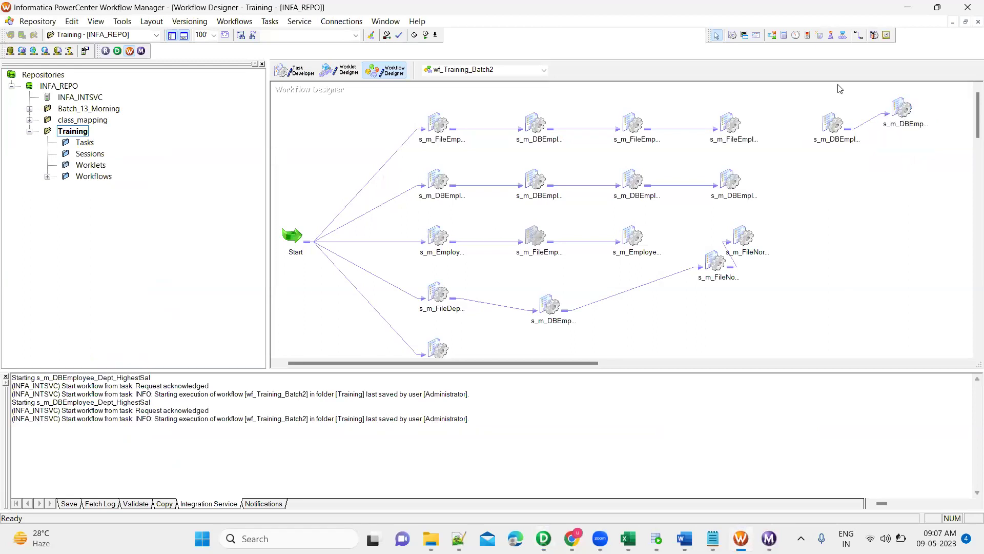
double_click(905, 107)
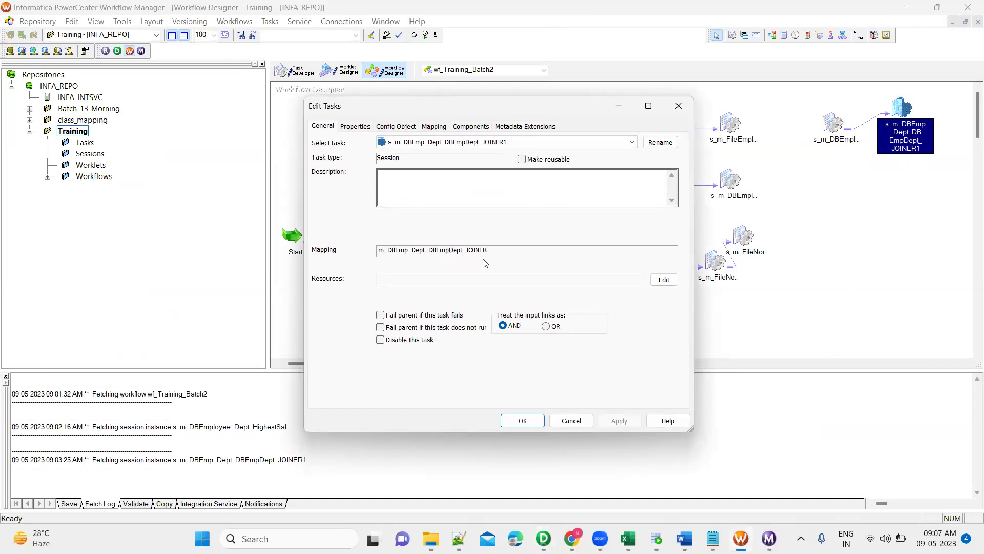
key("alt+Tab")
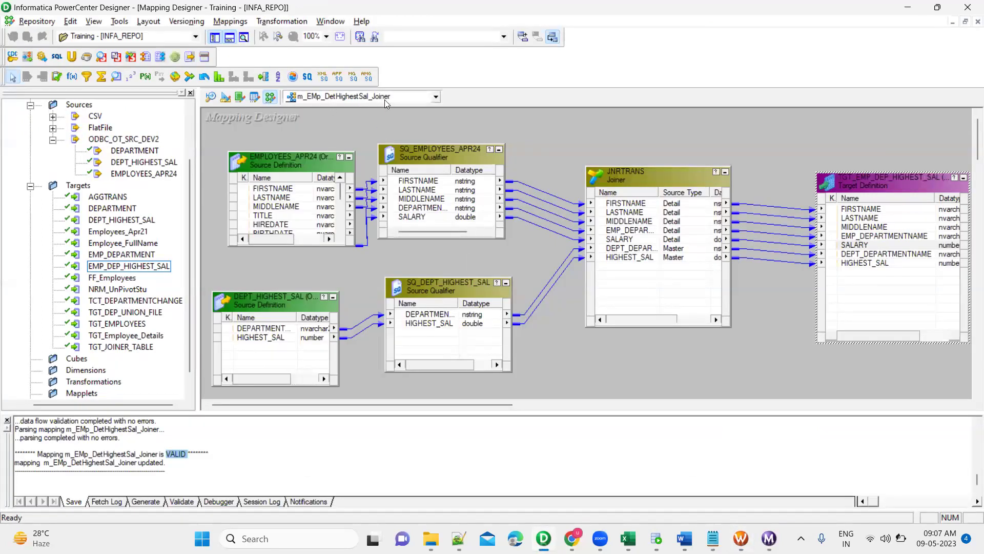
key("alt+Tab")
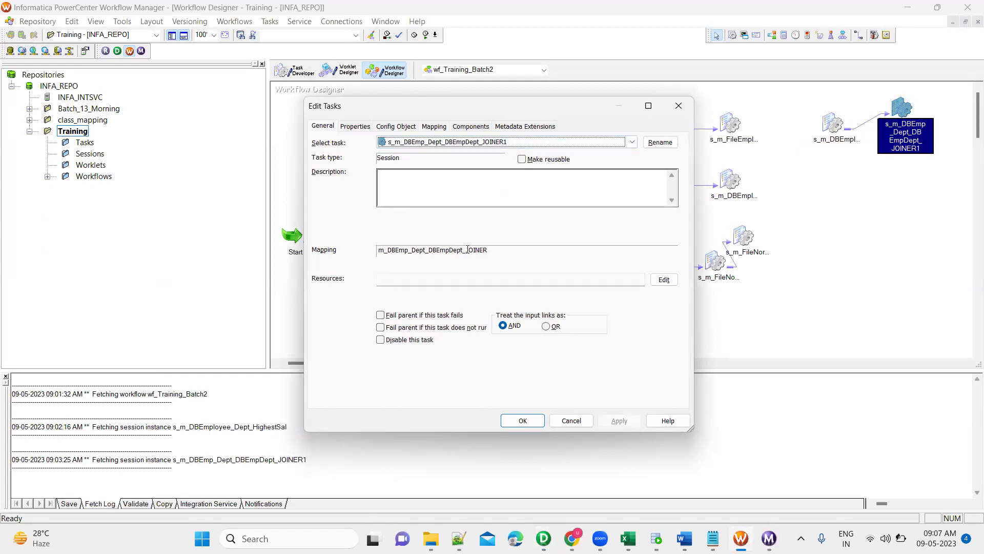
left_click(664, 280)
key("Escape")
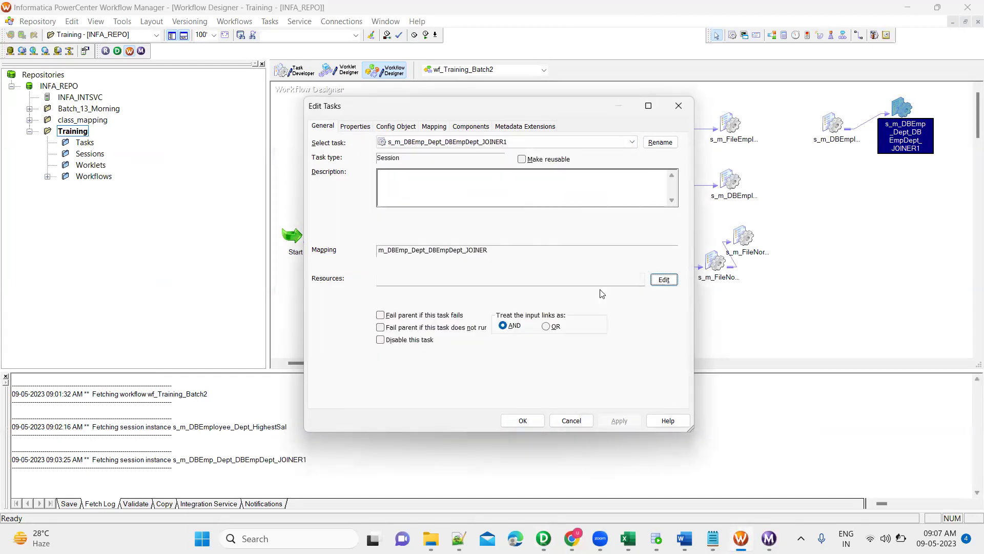
left_click(679, 105)
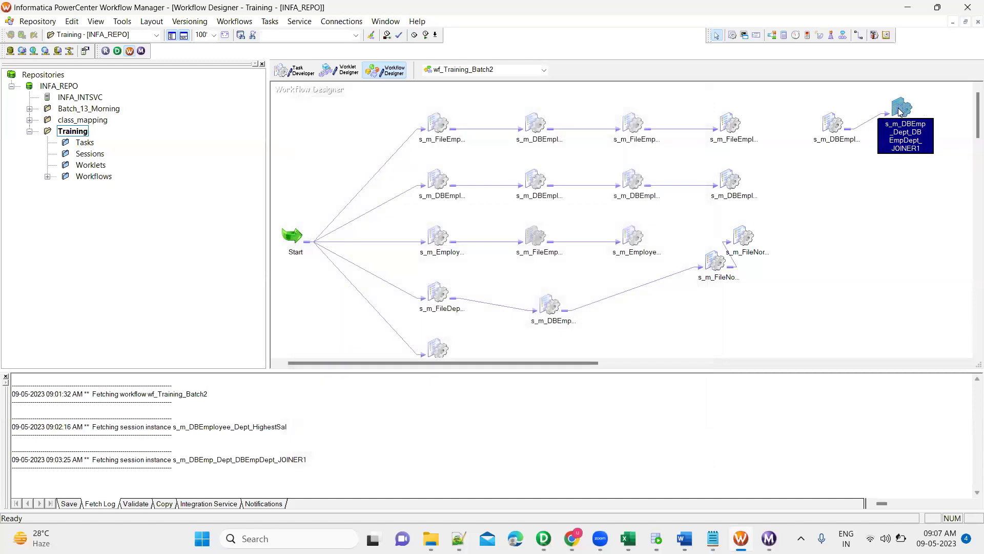
key("Delete")
key("Return")
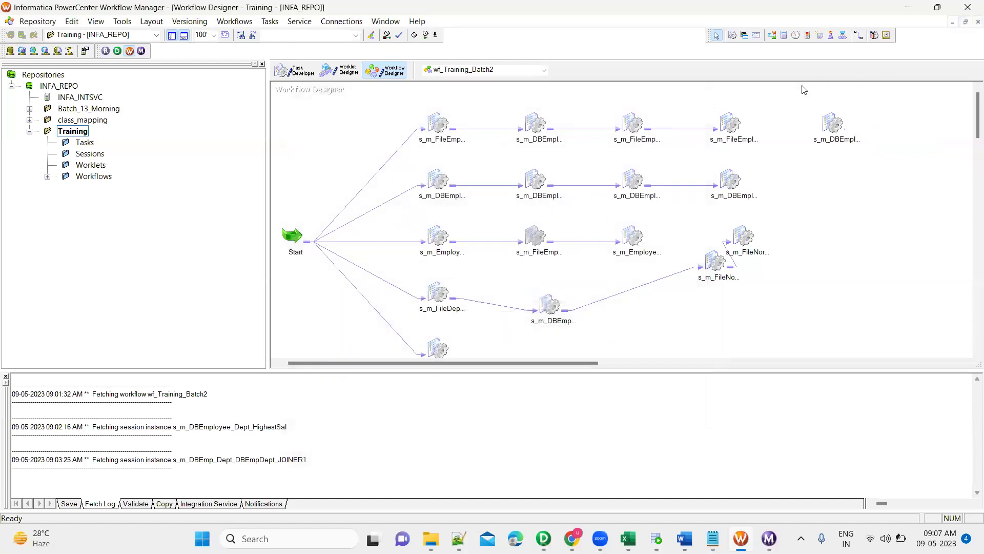
Add a new session that uses the m_EMp_DetHighestSal_Joiner mapping.
left_click(859, 35)
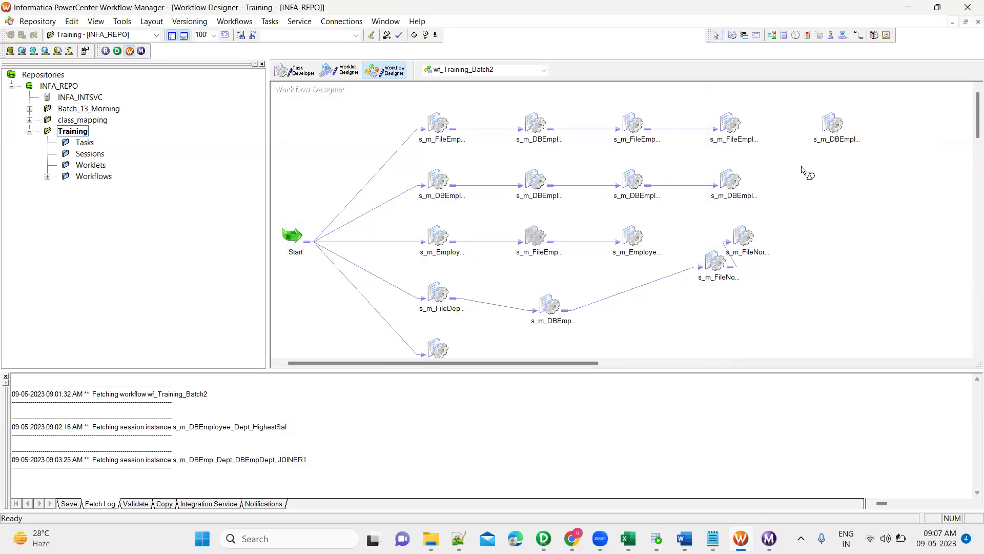
left_click(841, 191)
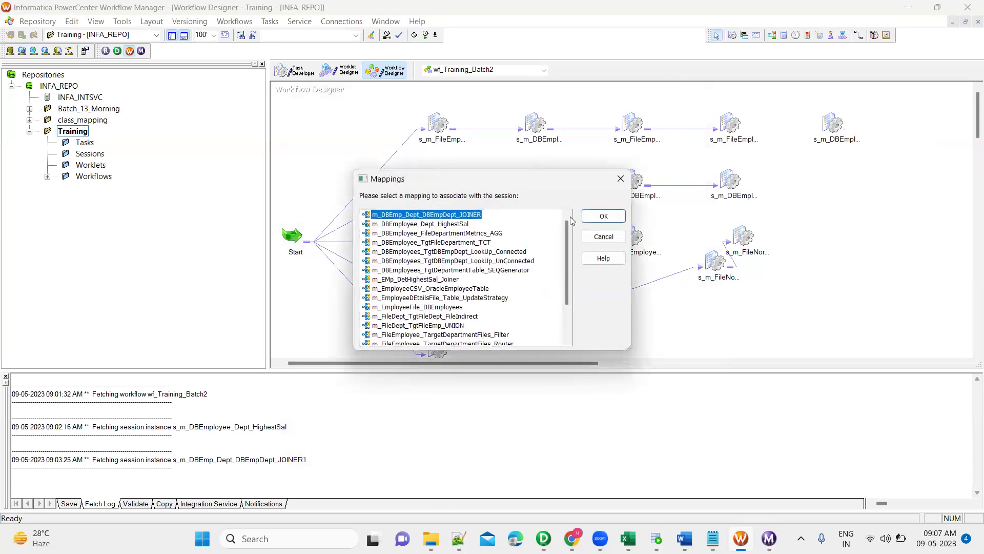
left_click(457, 225)
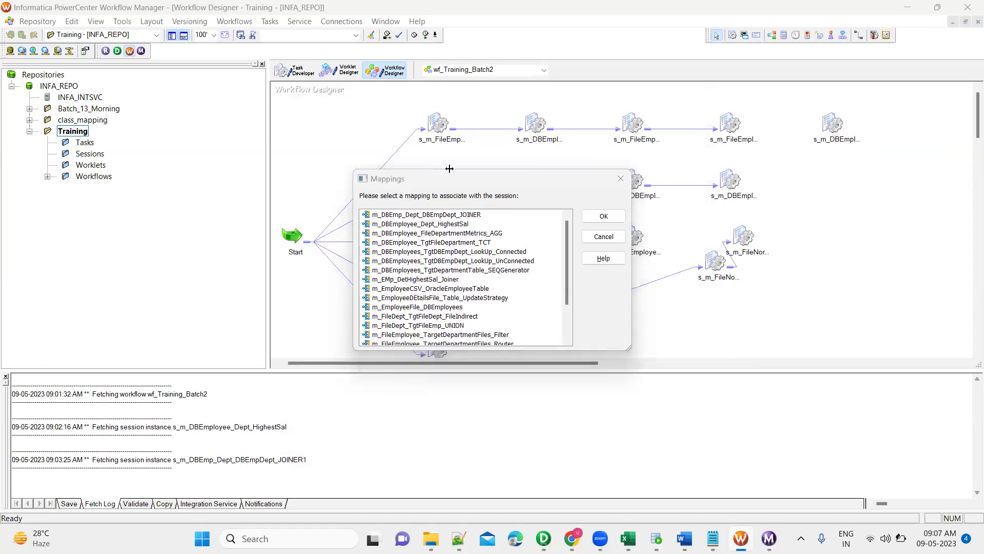
key("alt+Tab")
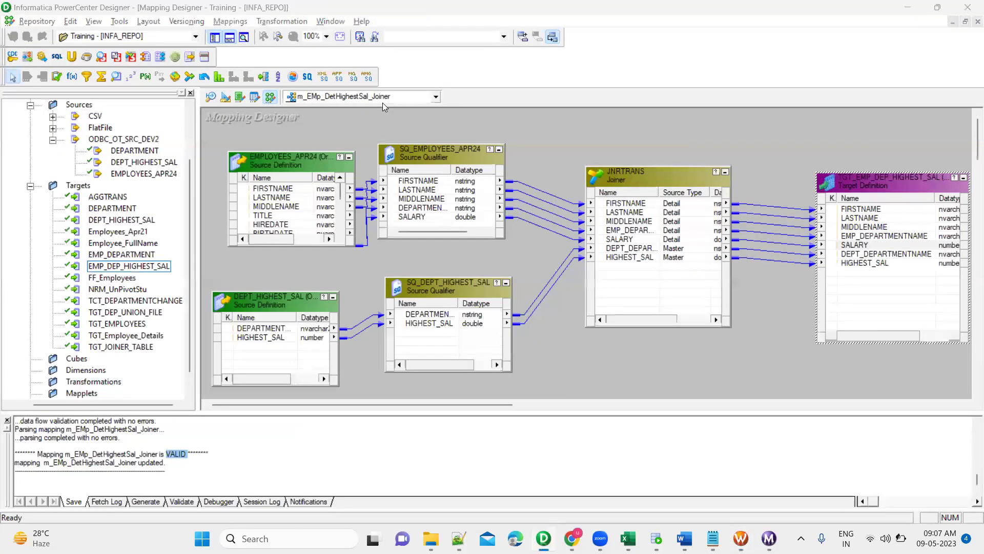
key("alt+Tab")
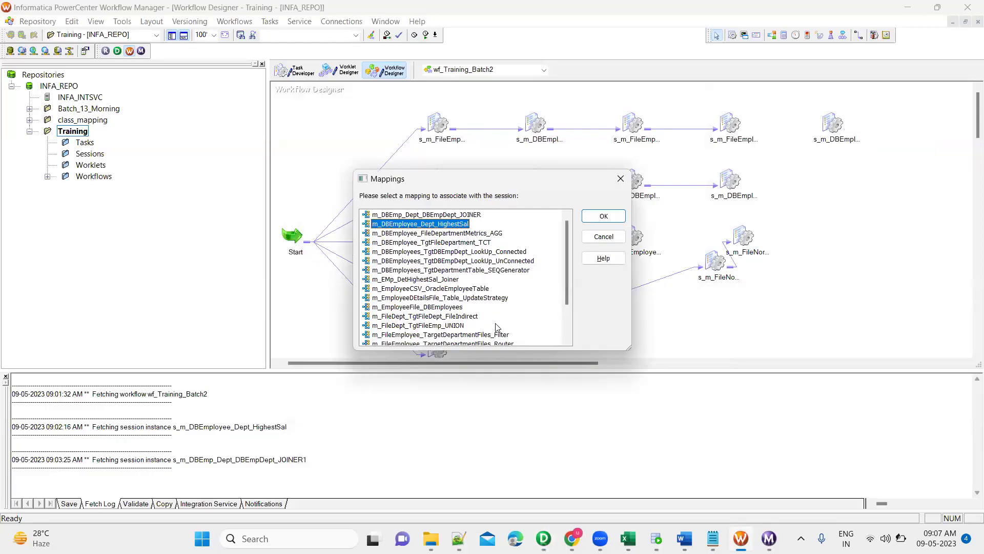
scroll(496, 327, "down", 2)
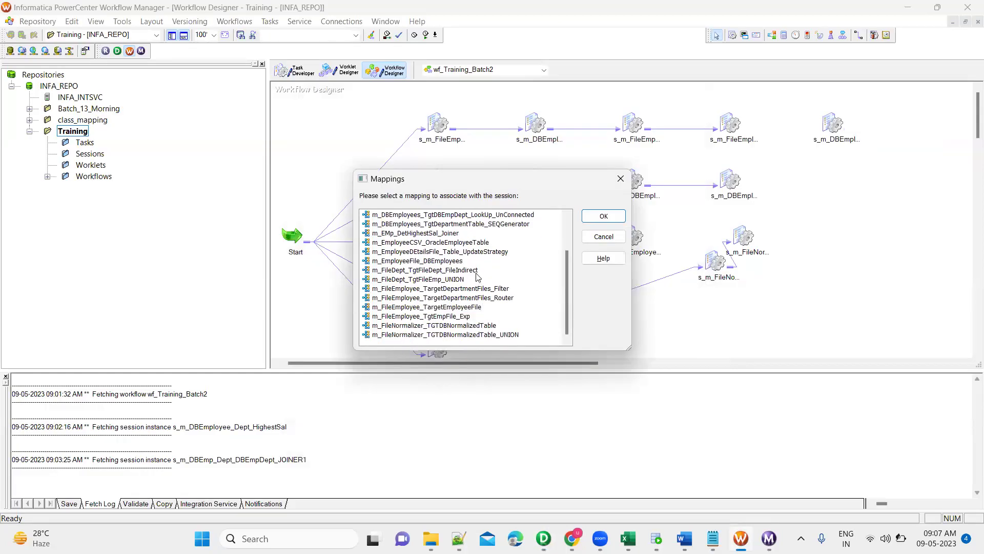
left_click(449, 235)
left_click(604, 216)
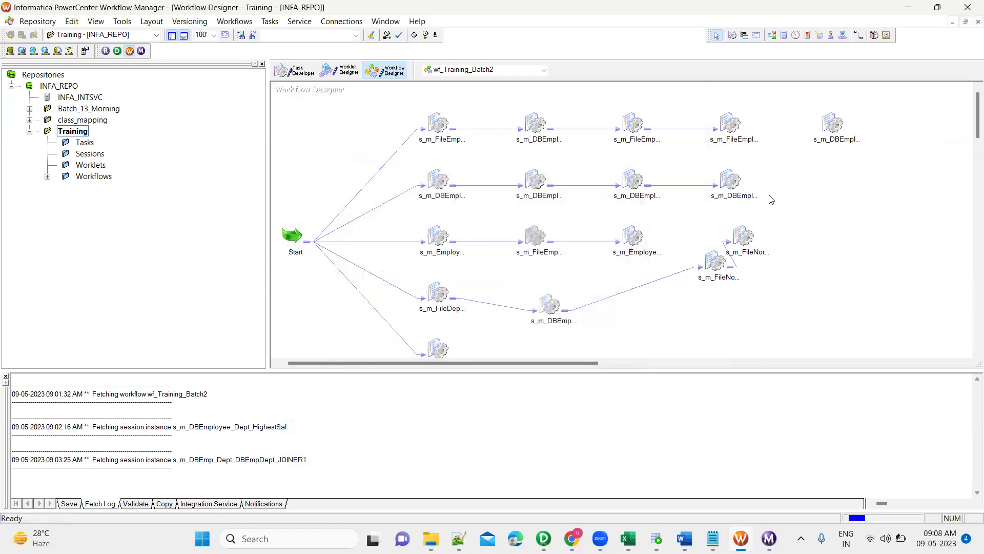
Link HighestSal to the new session, set its target load type to Normal, and save.
left_click(858, 37)
left_click_drag(833, 124, 855, 197)
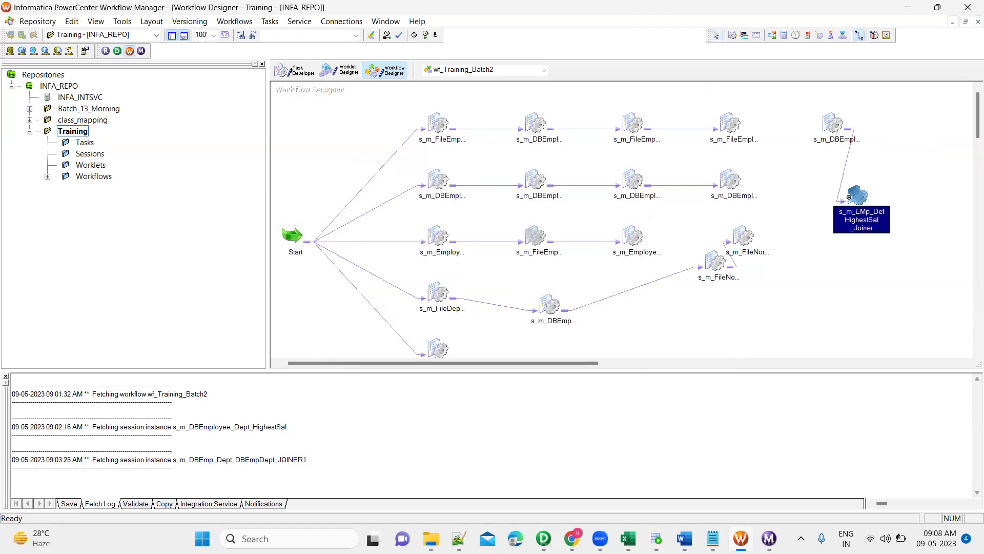
double_click(855, 199)
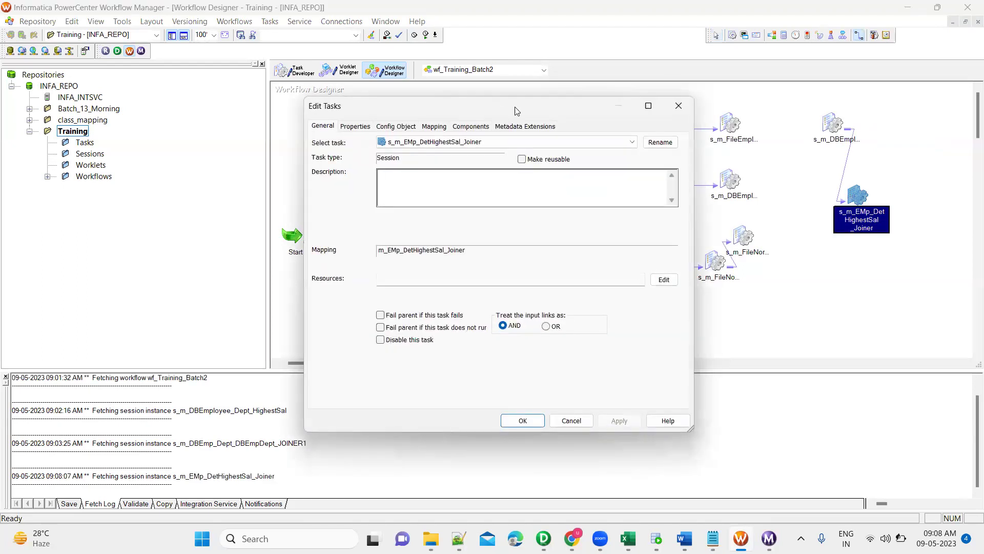
left_click(442, 126)
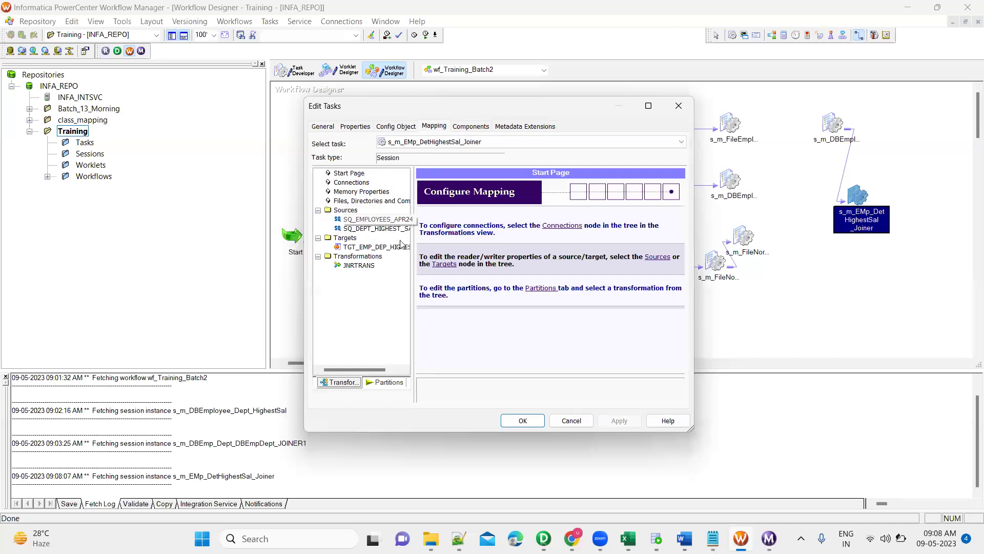
left_click(374, 247)
left_click(566, 337)
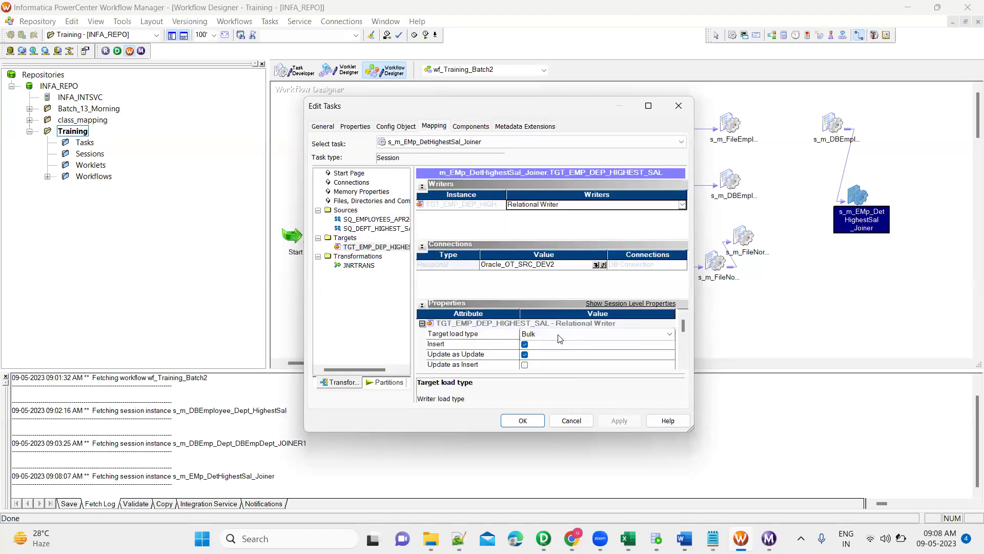
left_click(557, 336)
left_click(546, 348)
key("Return")
key("ctrl+s")
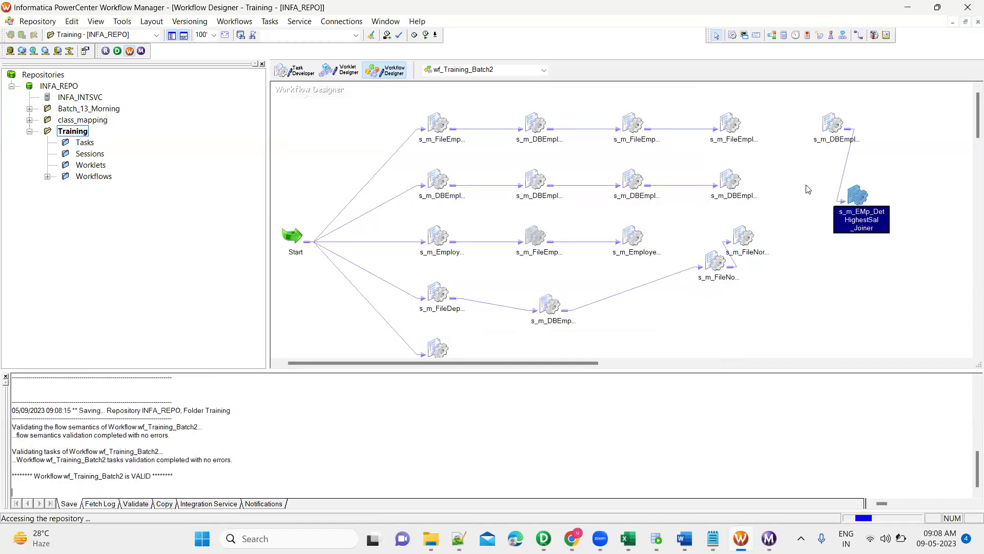
Start the workflow from HighestSal and check the HighestSal and Joiner session run results.
right_click(830, 123)
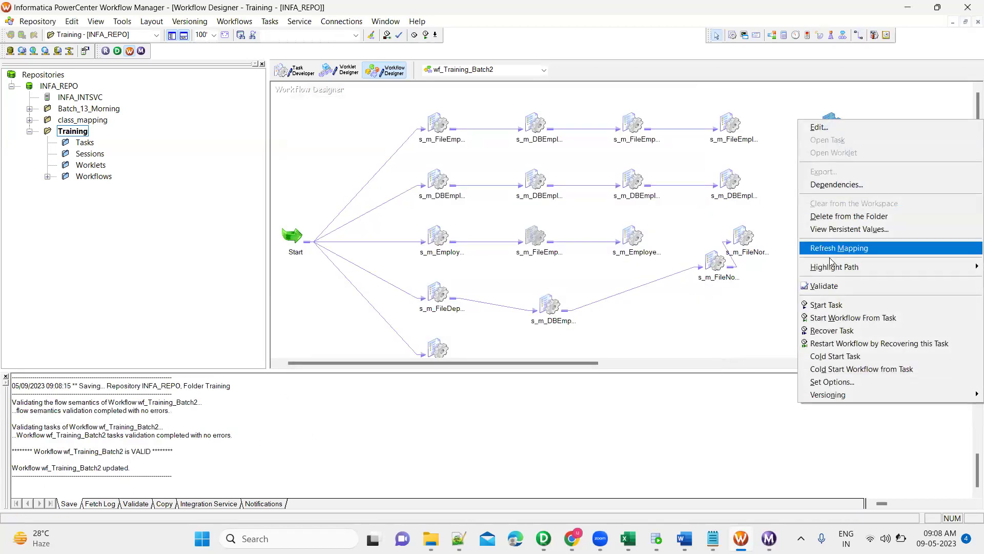
left_click(762, 157)
right_click(833, 123)
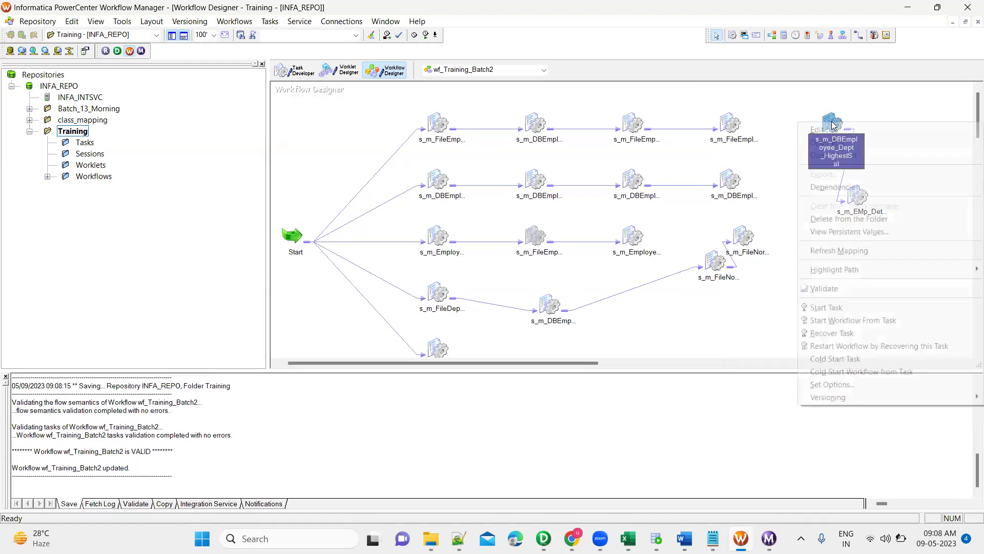
left_click(863, 319)
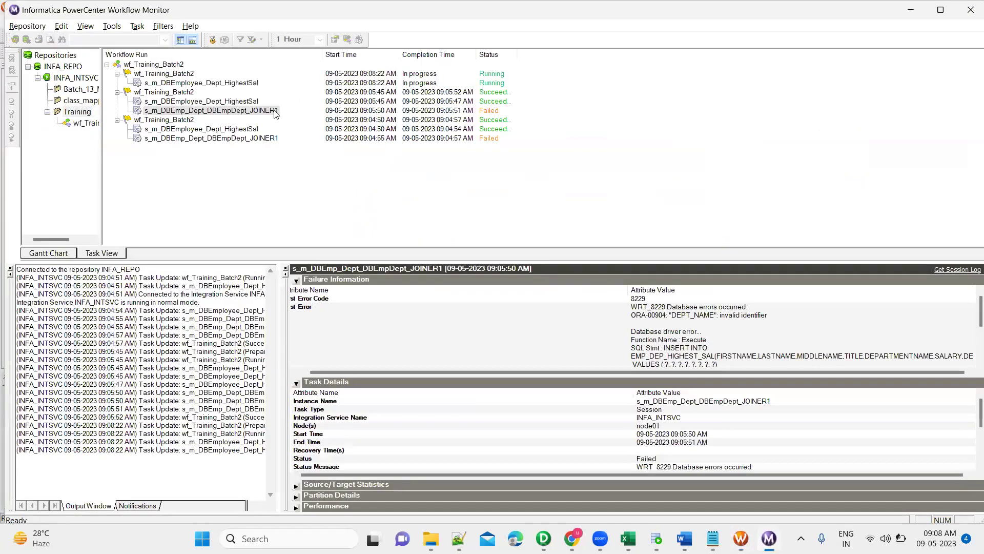
left_click(244, 83)
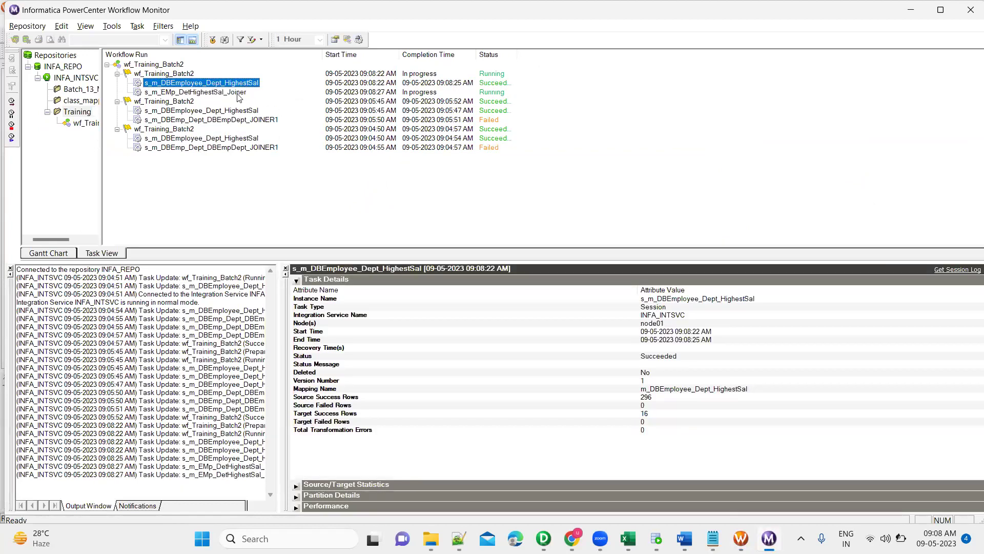
left_click(239, 94)
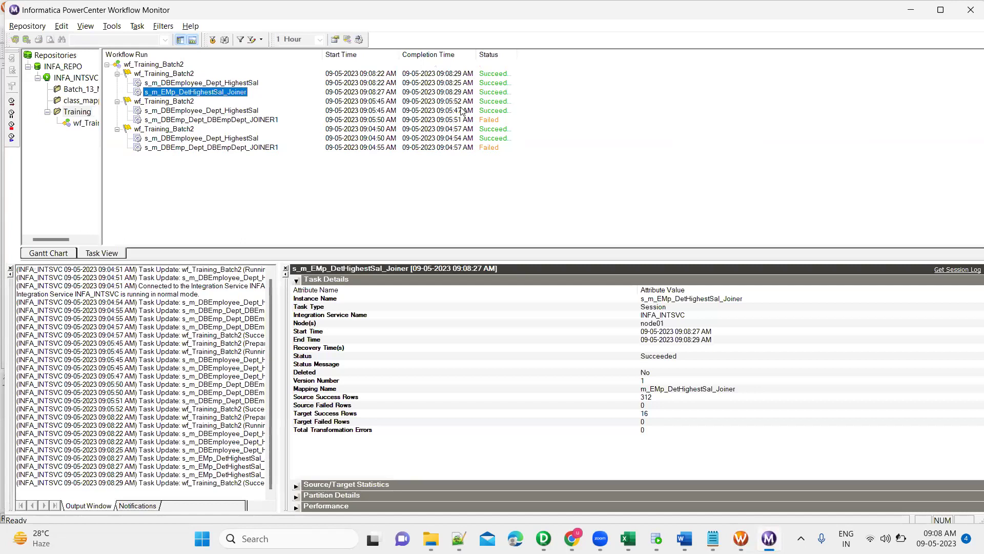
Run SELECT * FROM EMP_DEP_HIGHEST_SAL; in the SQL worksheet.
left_click(656, 538)
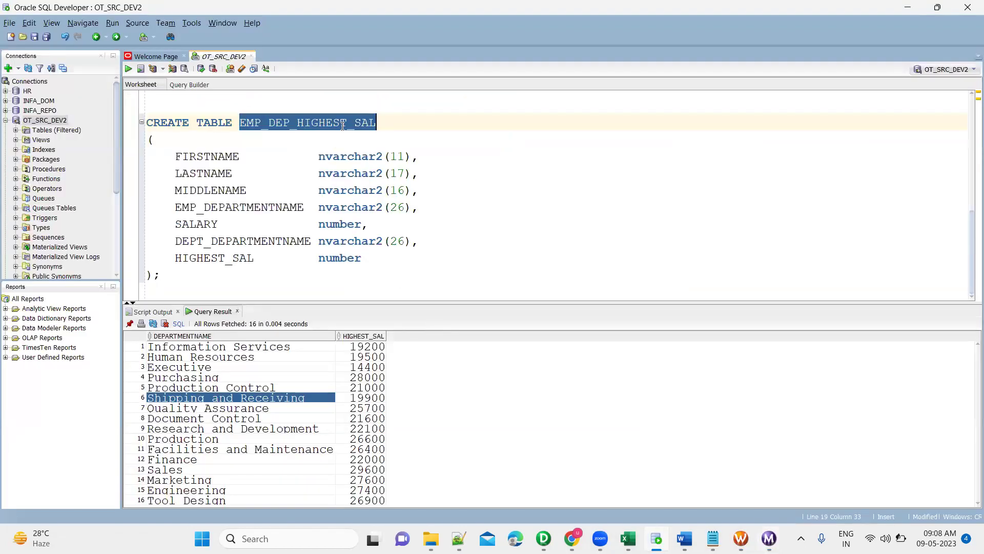
left_click(245, 106)
type("S")
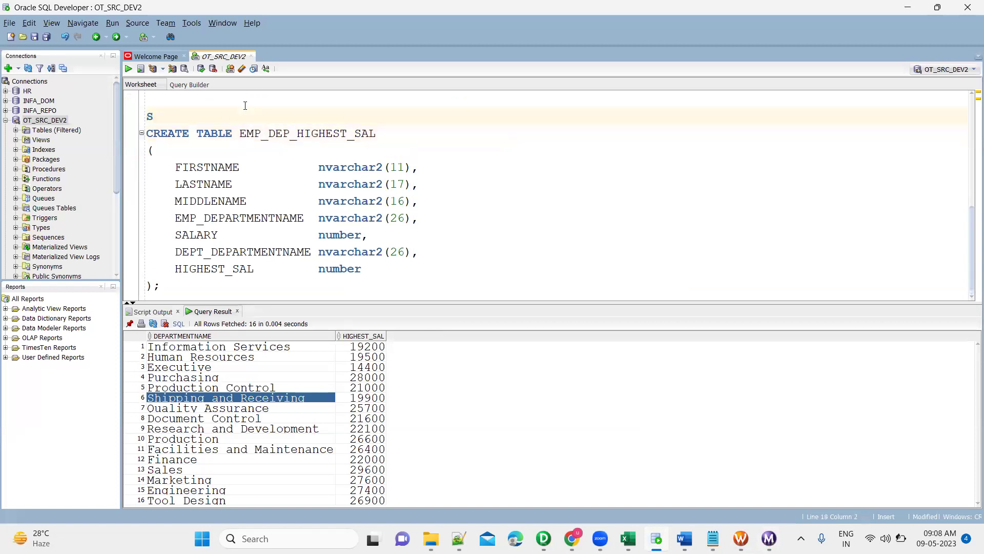
type("ELECT * FROM EMP_DEP_HIGHEST_SAL;")
key("ctrl+Return")
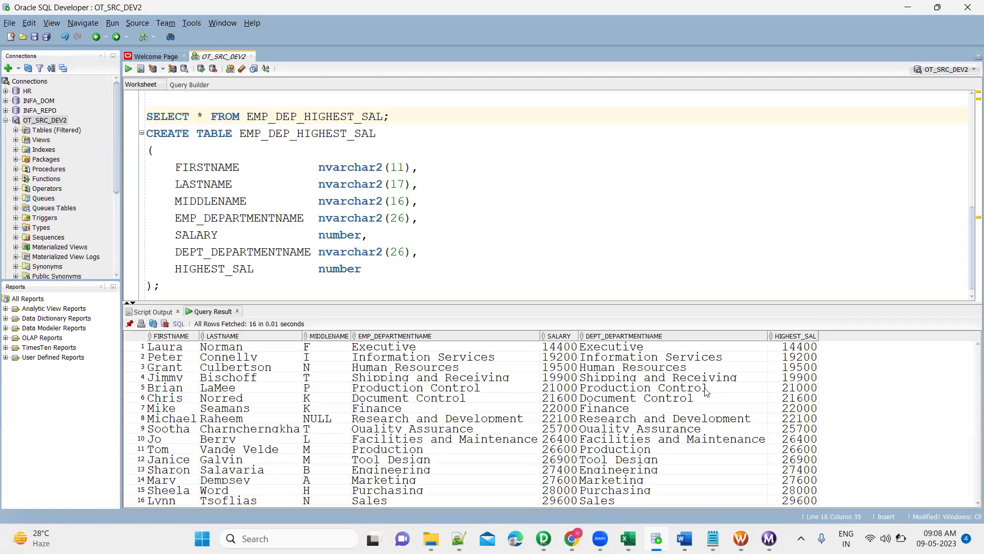
Check department values such as Production Control and Information Services across the result rows.
left_click(706, 392)
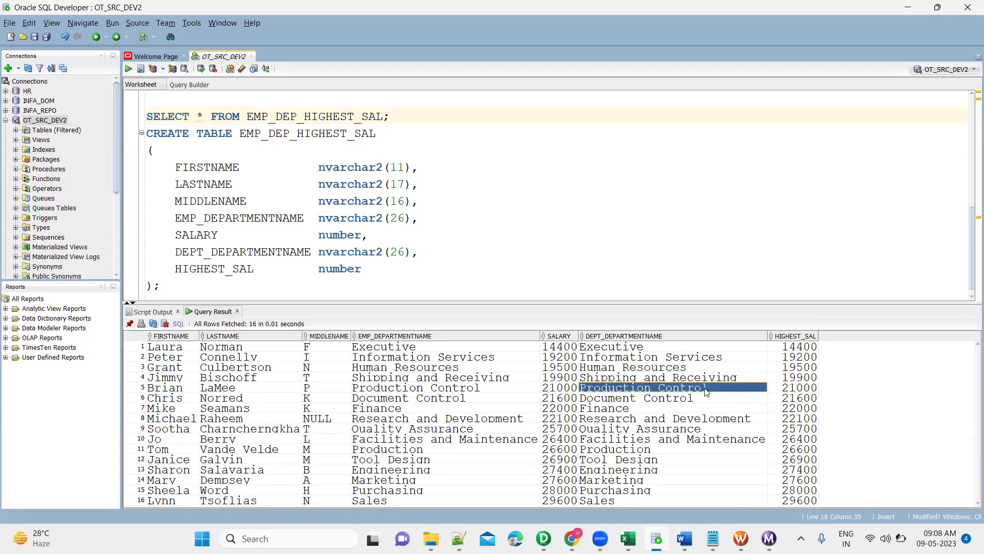
left_click(716, 359)
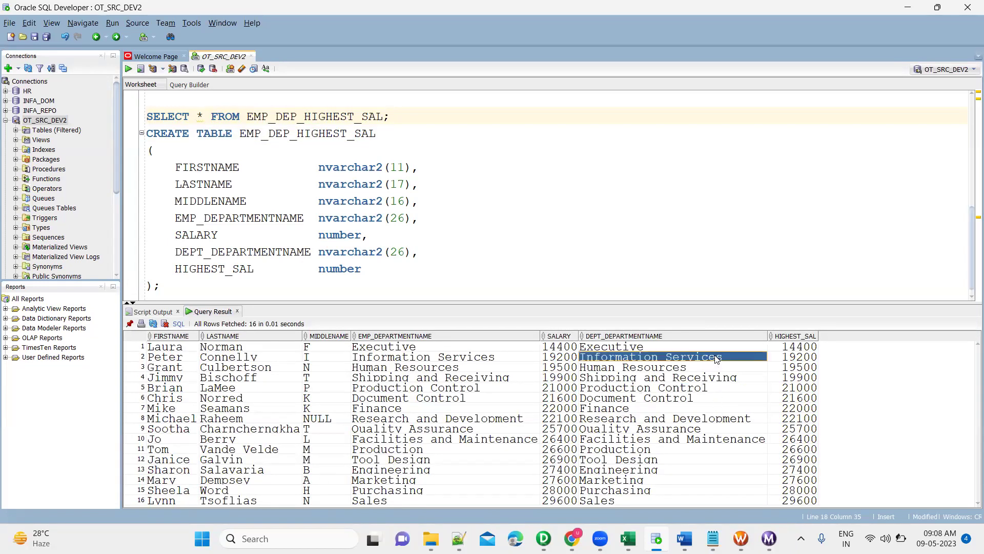
left_click(191, 349)
key("shift+Right")
key("shift+Right")
key("shift+Right")
key("shift+Right")
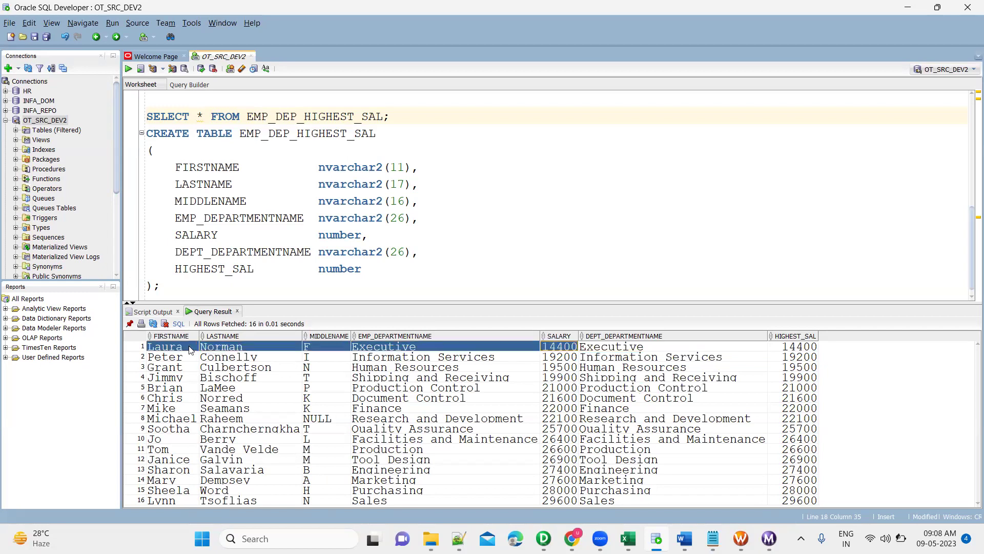
key("Down")
key("Left")
key("shift+Left")
key("shift+Left")
key("shift+Left")
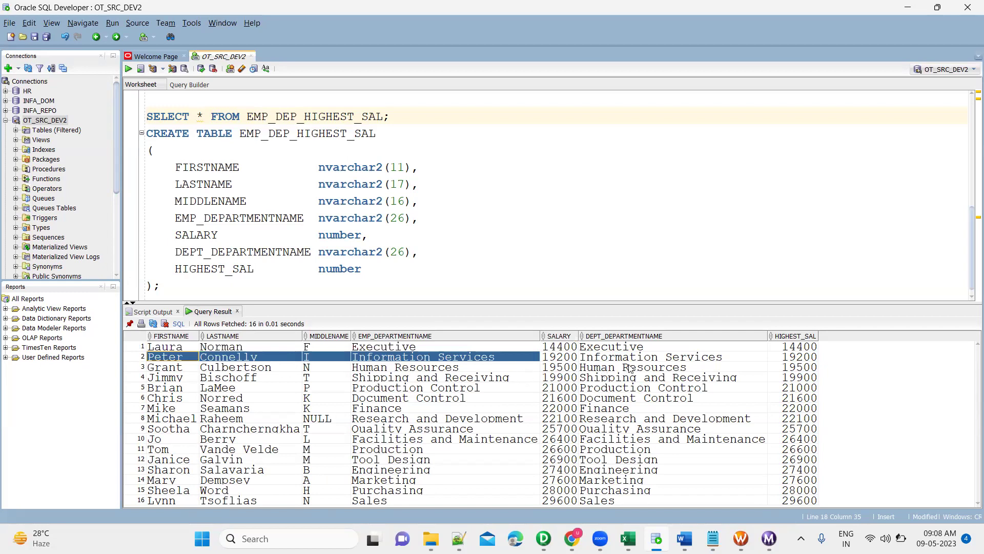
left_click(649, 359)
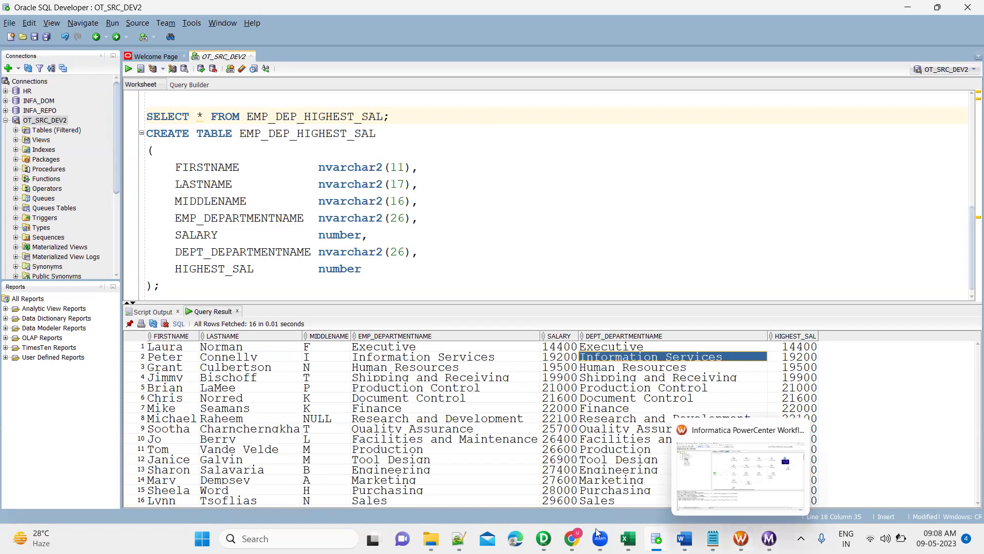
Arrange all objects in the Joiner mapping as icons.
key("alt+Tab")
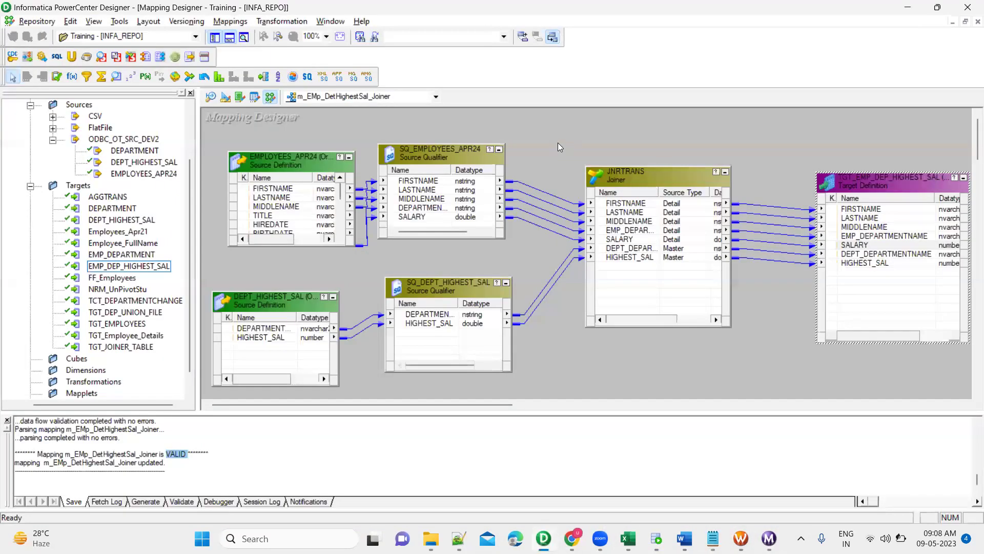
right_click(558, 143)
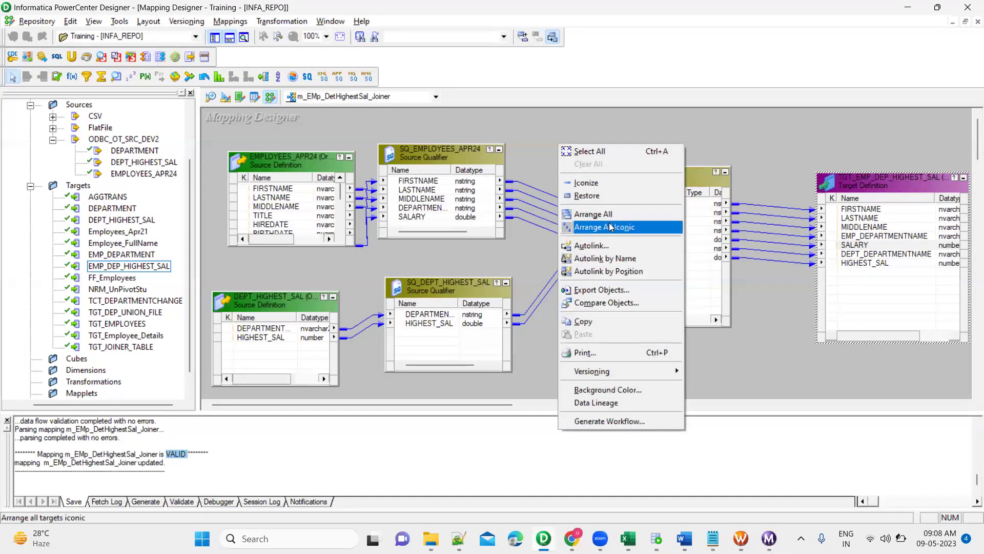
left_click(605, 226)
left_click_drag(266, 177, 573, 353)
Open m_DBEmployee_Dept_HighestSal and drag the DEPT_HIGHEST_SAL target further right.
left_click(430, 97)
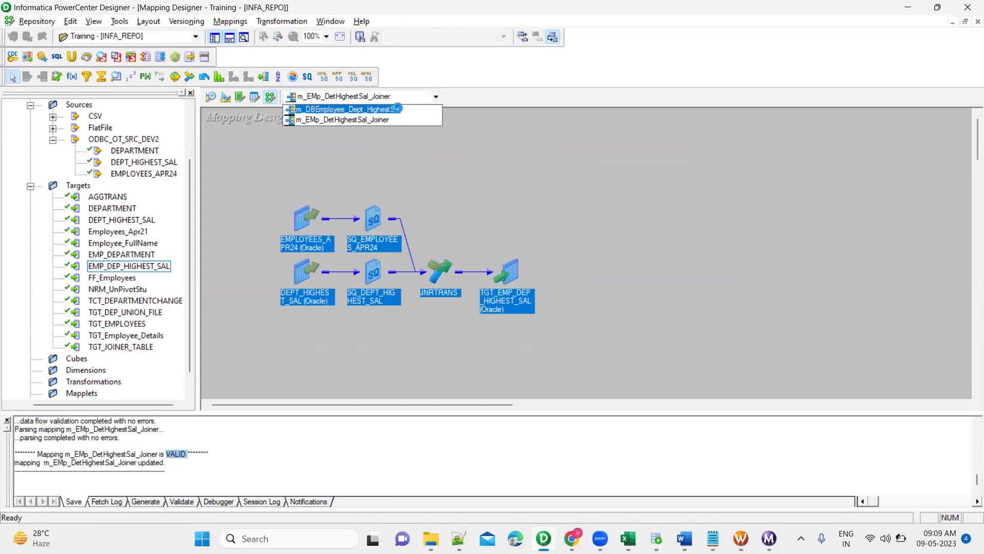
left_click(396, 109)
left_click_drag(258, 181, 578, 273)
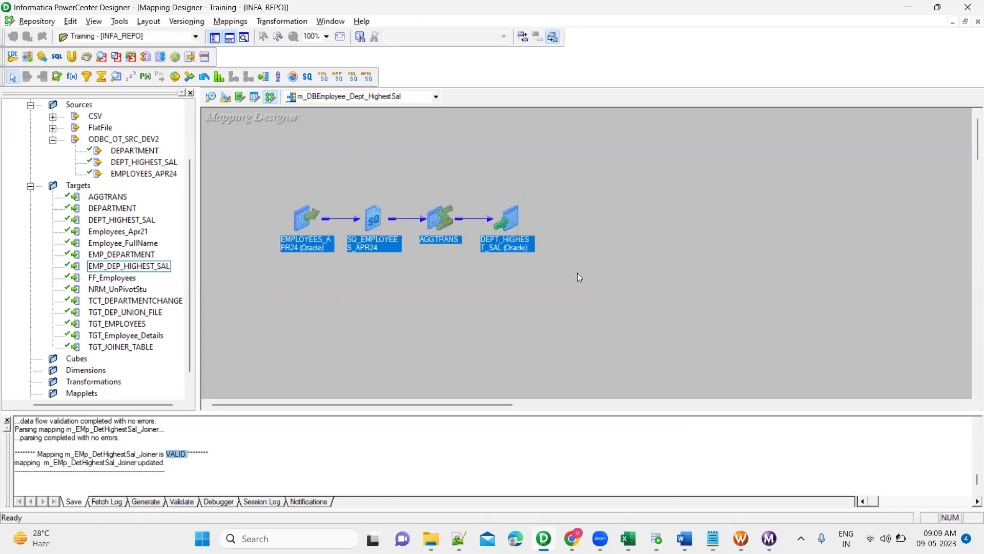
left_click(574, 194)
left_click_drag(256, 184, 527, 304)
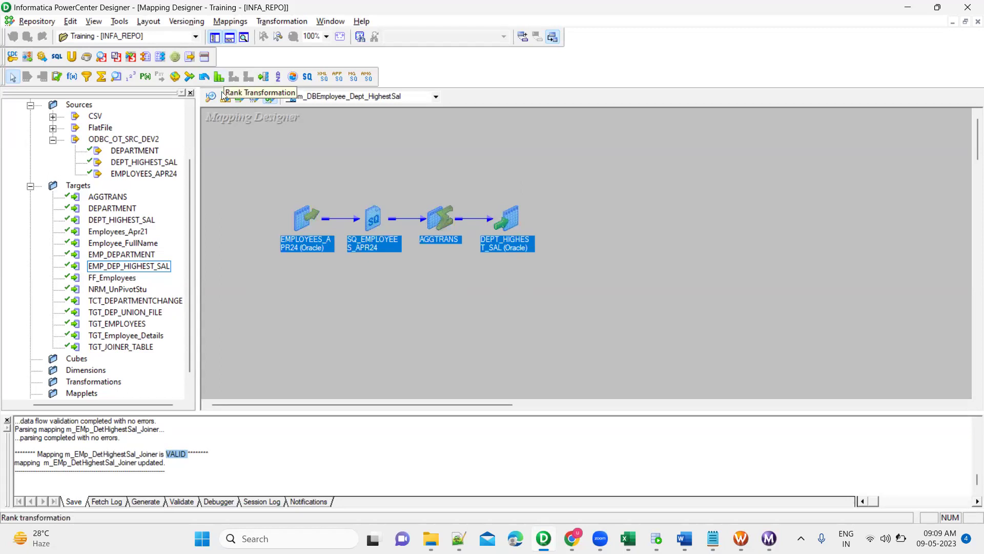
left_click(403, 161)
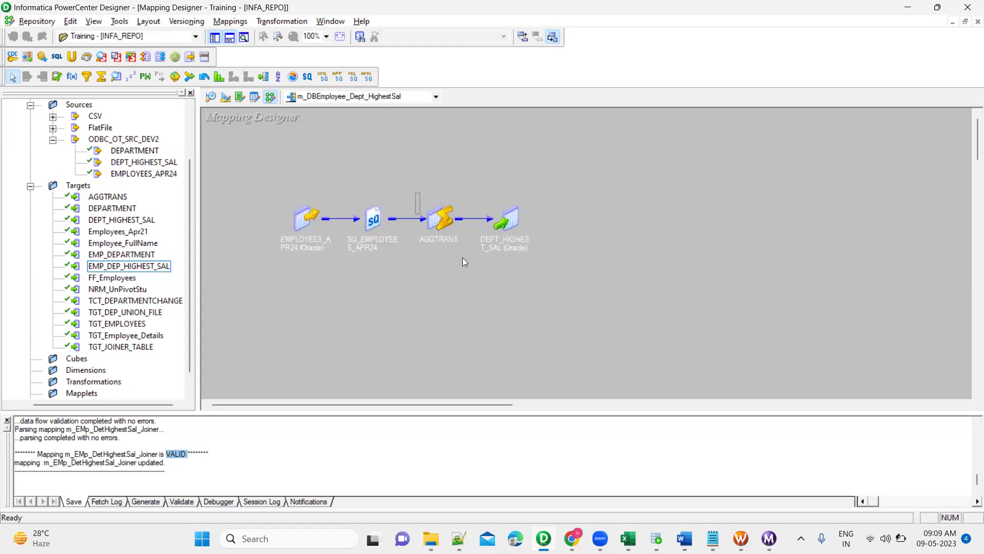
left_click_drag(509, 226, 676, 224)
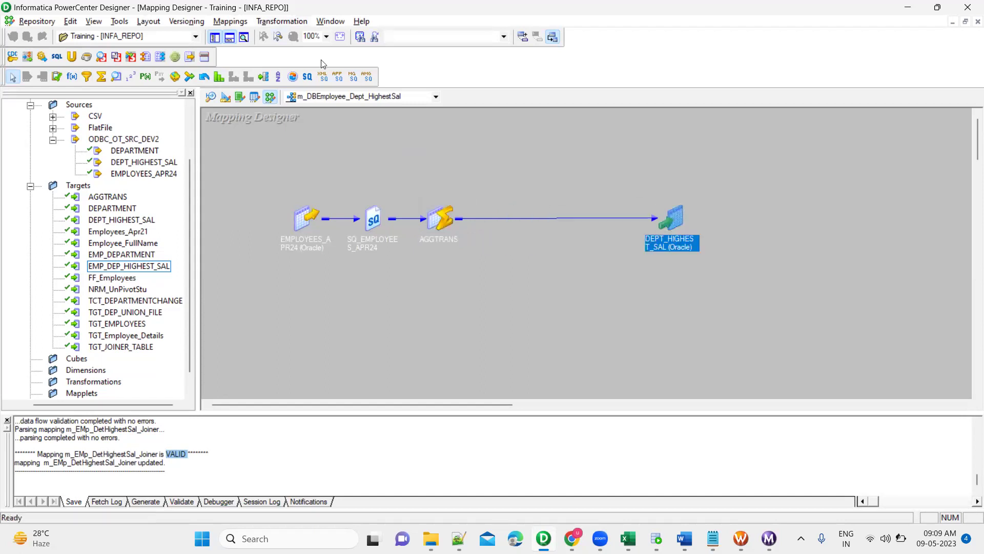
Copy the mapping as m_DBEmployee_Dept_HighestSal_RANK.
key("alt+m")
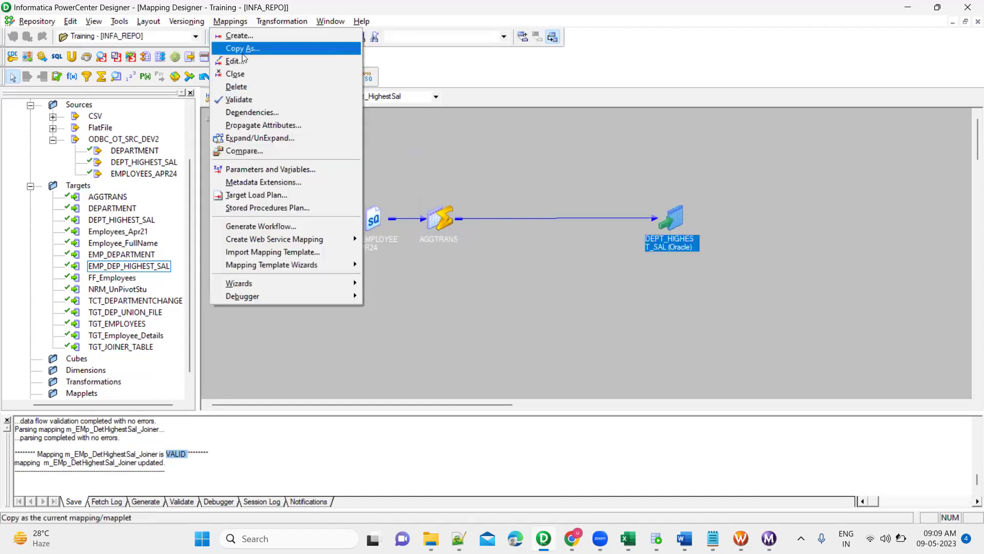
left_click(242, 51)
left_click(489, 281)
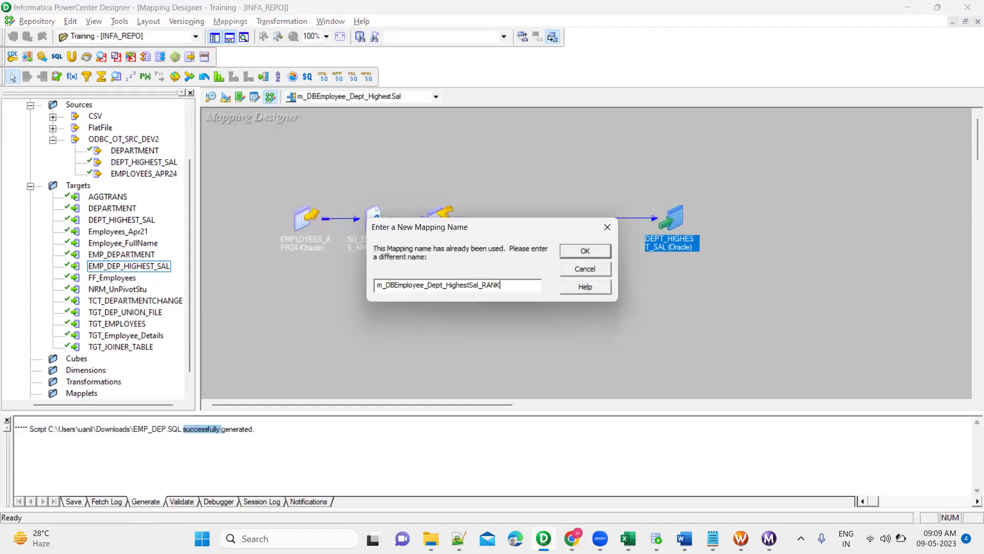
left_click(575, 254)
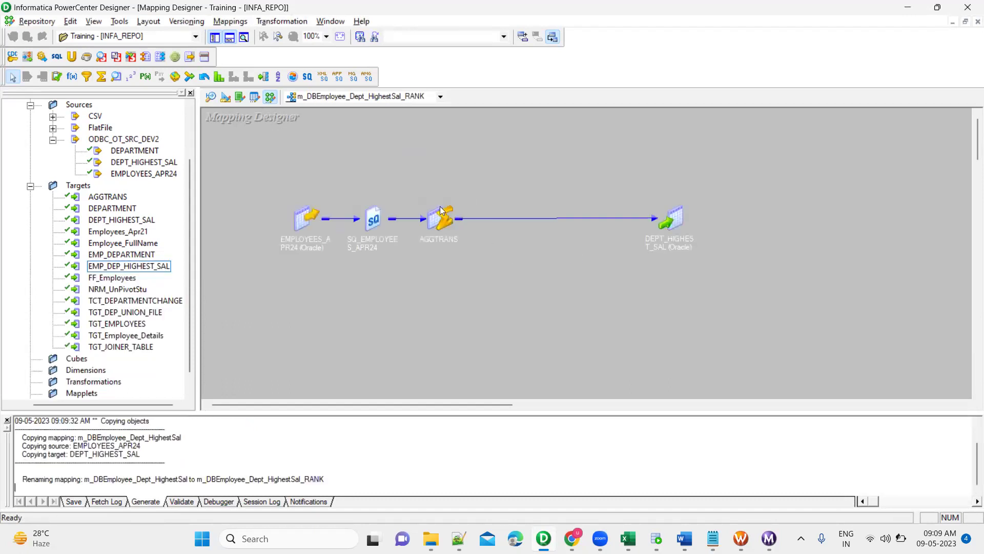
Delete AGGTRANS and the DEPT_HIGHEST_SAL target from the copied mapping.
left_click_drag(417, 220, 748, 296)
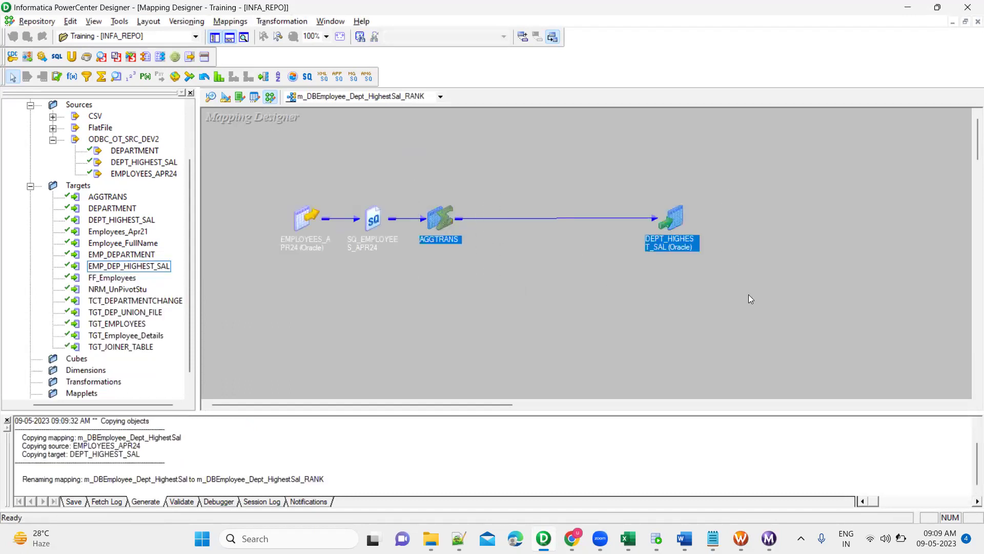
key("Delete")
left_click(525, 294)
left_click(141, 270)
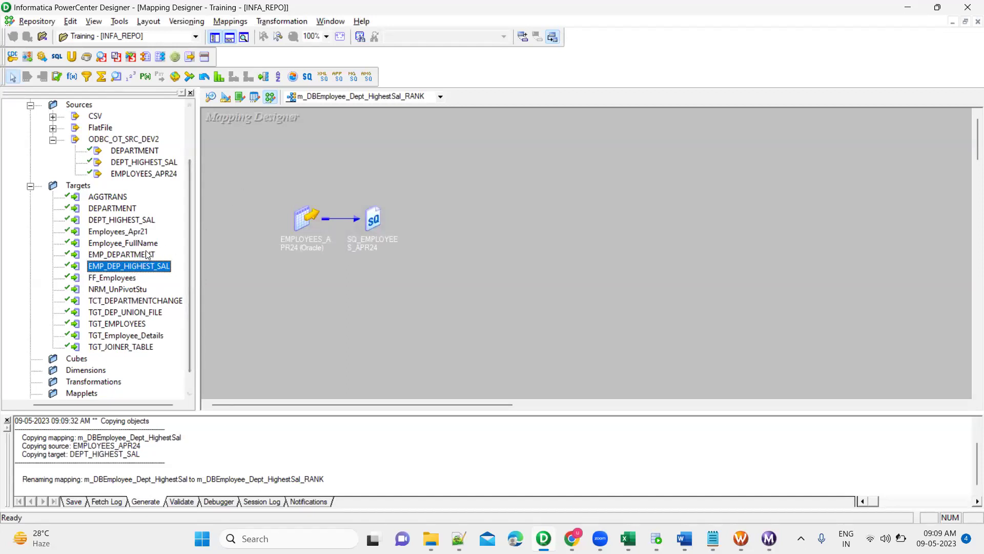
Place the EMP_DEP_HIGHEST_SAL target on the RANK mapping canvas, enlarged to show all its columns.
left_click_drag(145, 263, 718, 111)
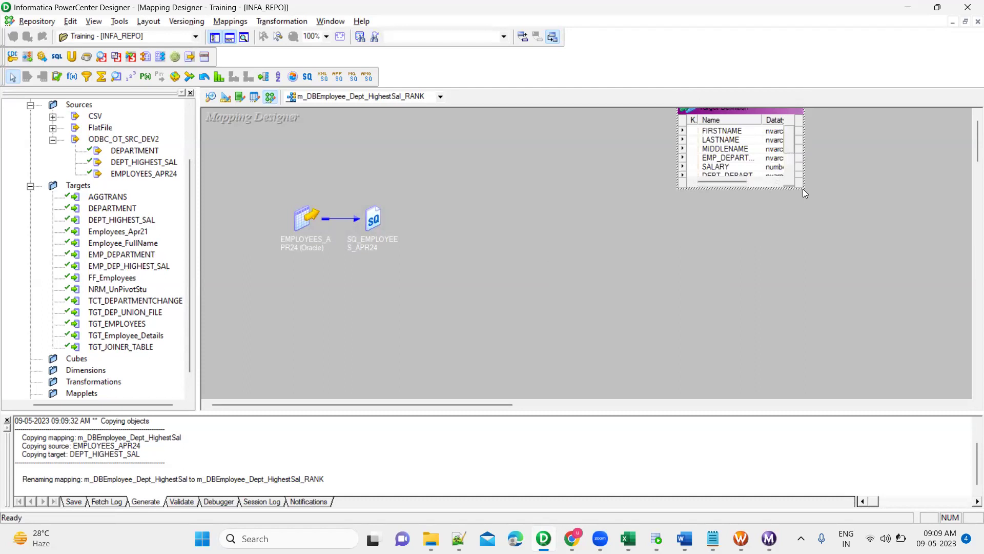
left_click_drag(803, 188, 857, 277)
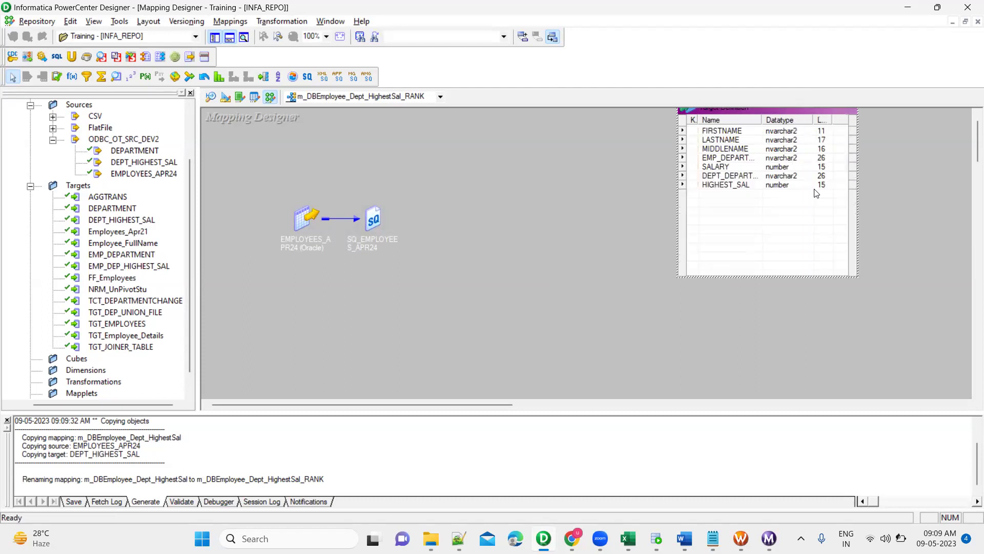
left_click_drag(805, 108, 787, 180)
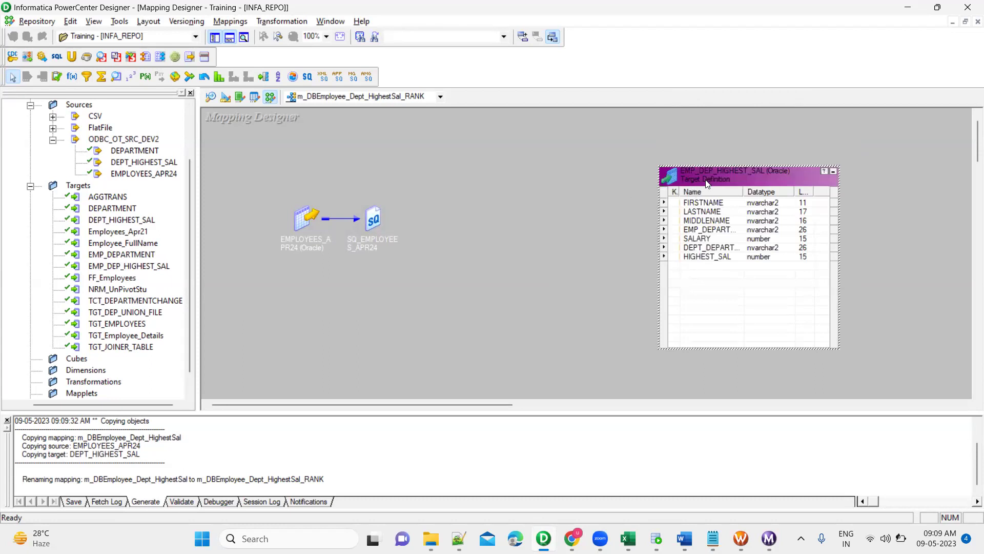
left_click(372, 221)
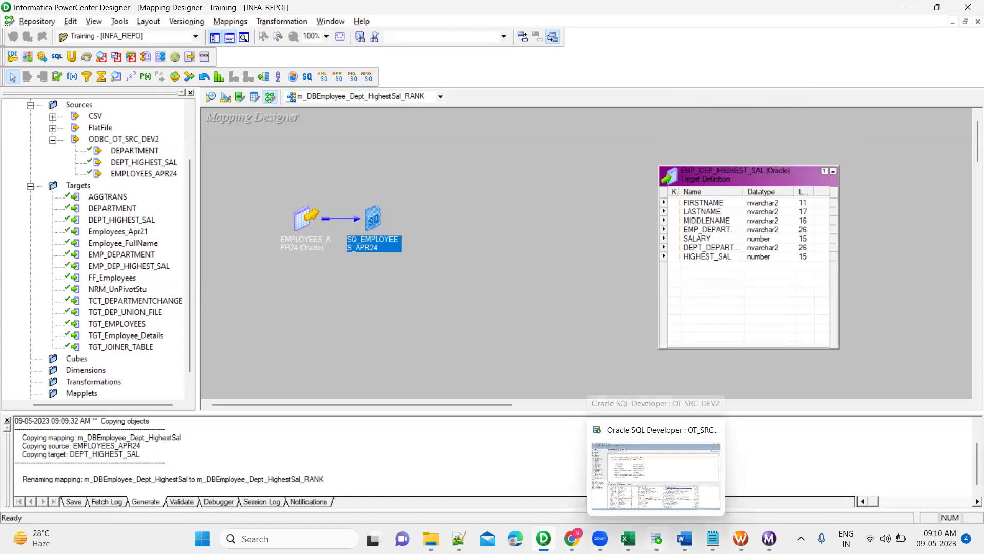
Rerun SELECT * FROM employees_apr24 in SQL Developer to list all employee rows.
left_click(657, 539)
scroll(390, 207, "up", 10)
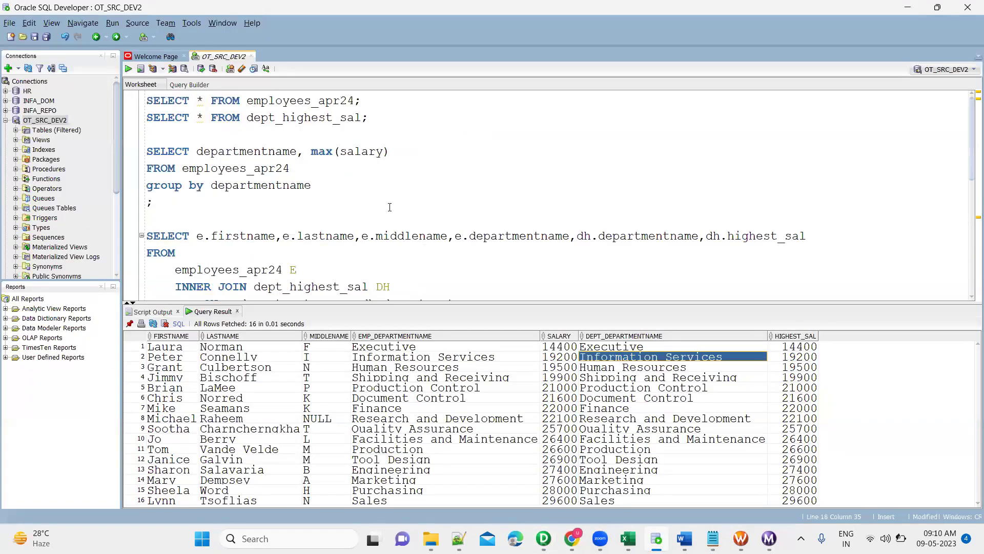
triple_click(323, 102)
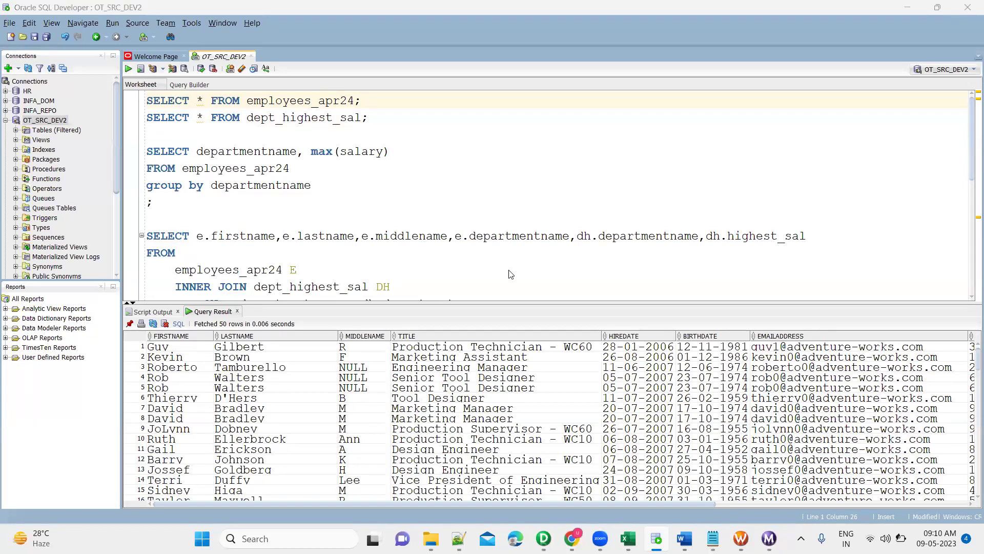
key("alt+Tab")
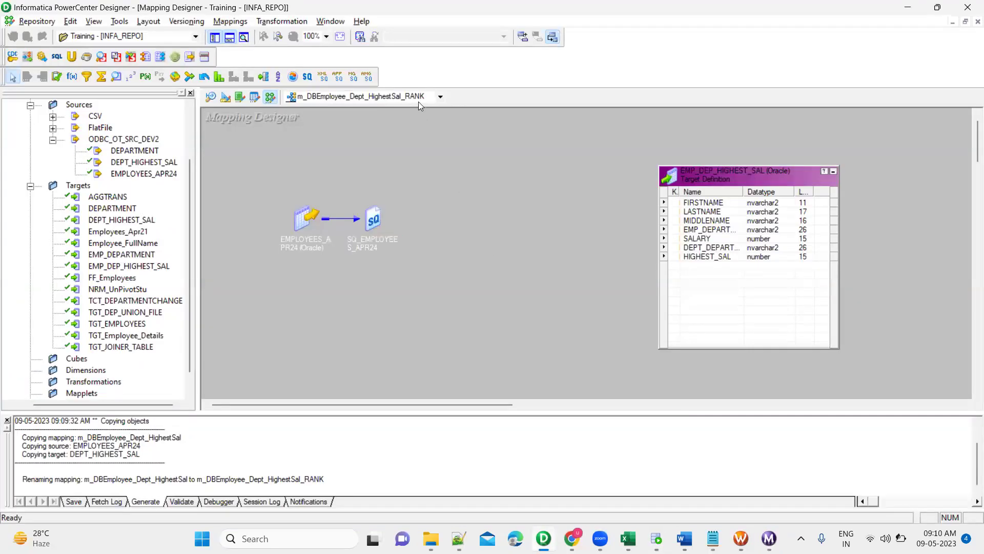
left_click(418, 101)
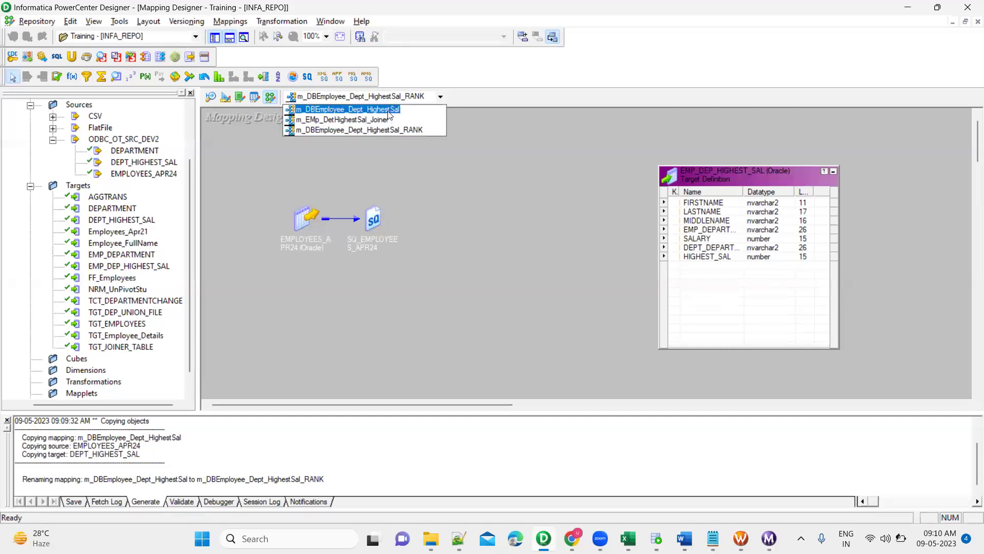
left_click(384, 110)
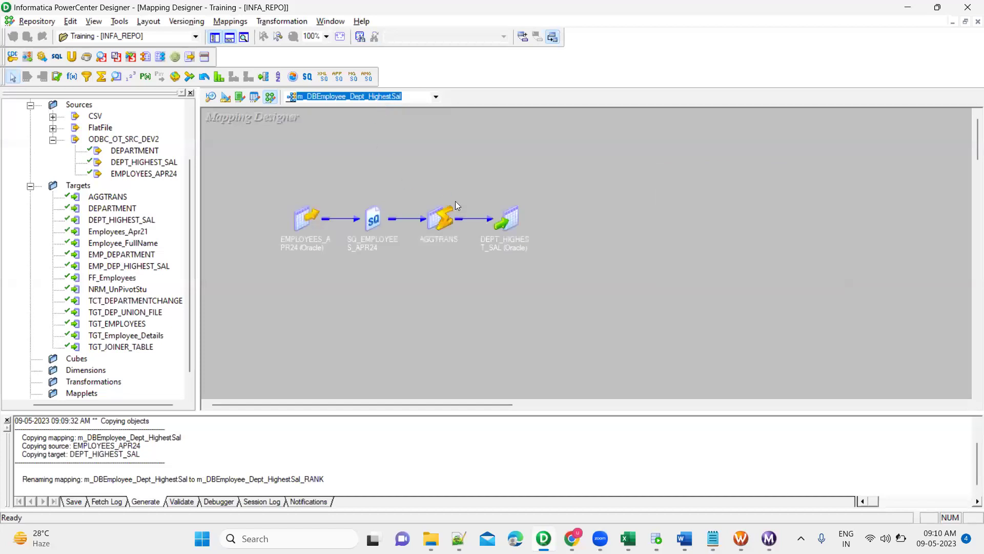
left_click_drag(486, 178, 553, 294)
left_click(411, 96)
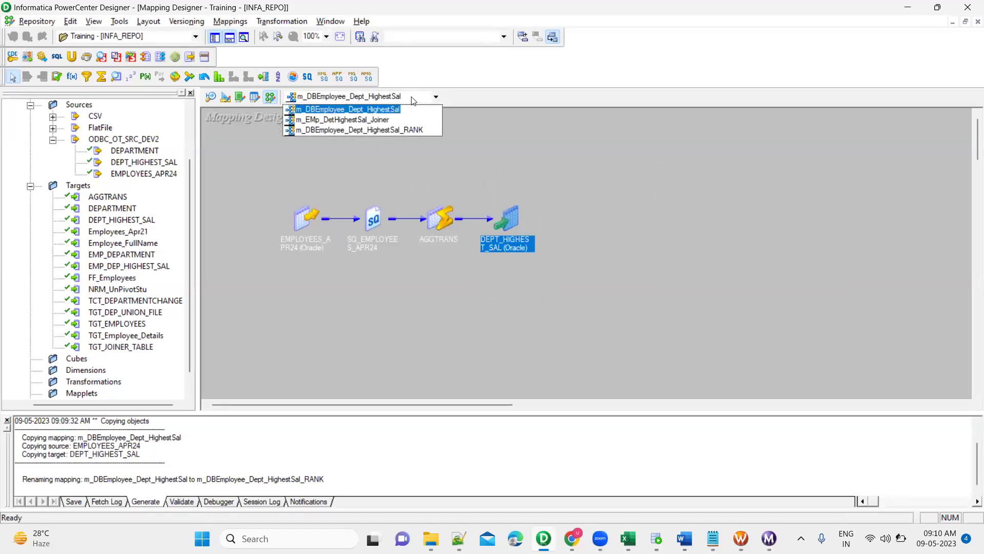
left_click(377, 119)
left_click_drag(422, 230, 558, 321)
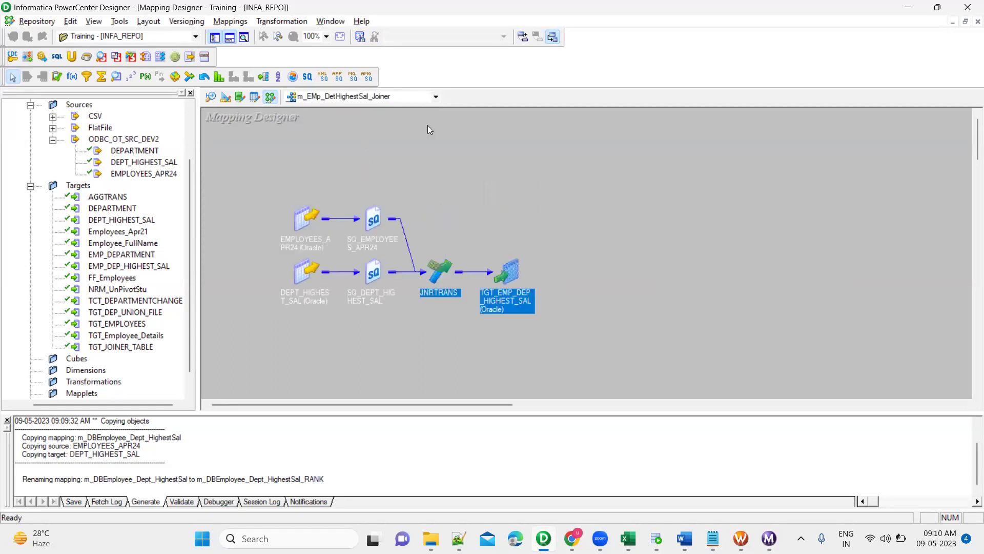
left_click(415, 99)
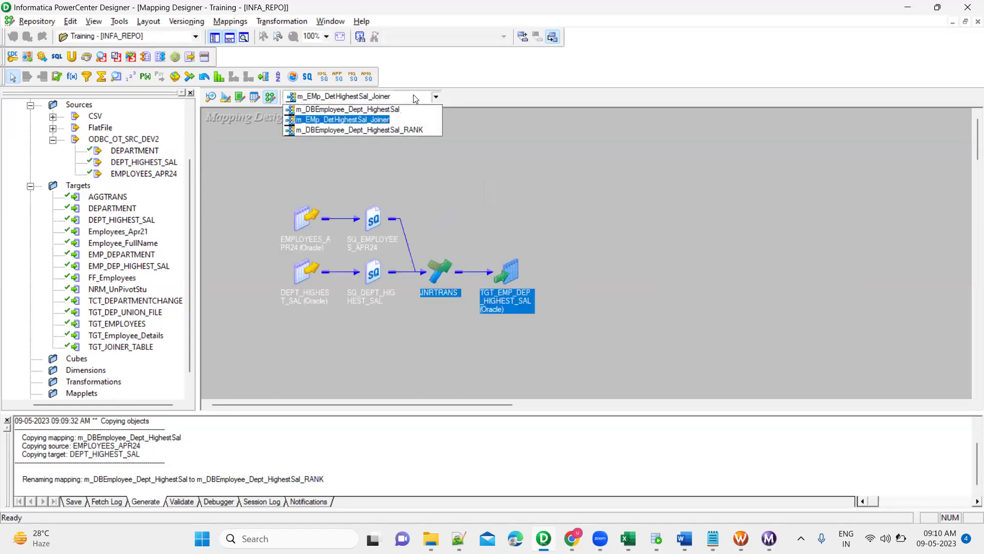
left_click(407, 132)
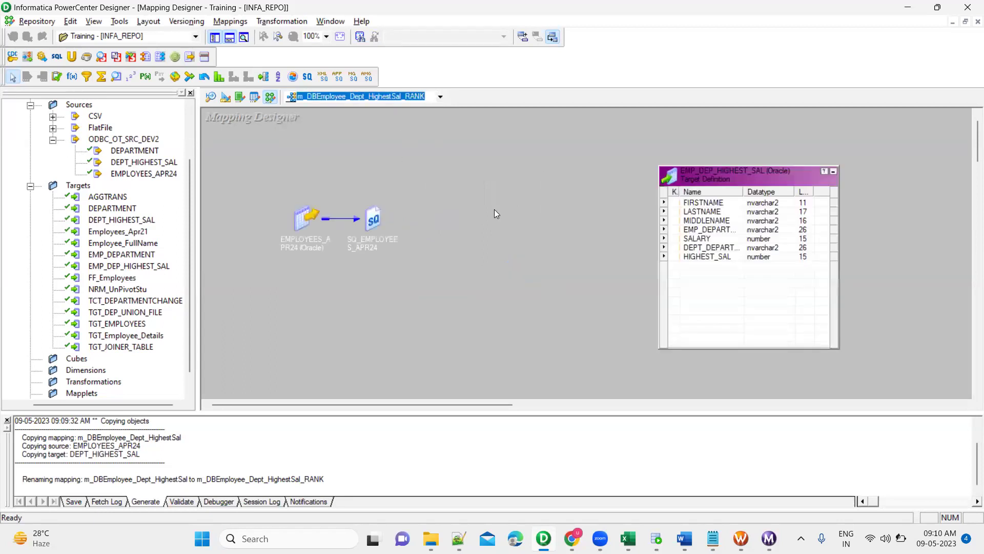
left_click(487, 169)
Add a Rank transformation, RNKTRANS, to the mapping and move it up and left.
left_click(219, 78)
left_click(518, 222)
left_click_drag(547, 238, 482, 154)
Delete the SQ_EMPLOYEES_APR24 source qualifier from the mapping, confirming the deletion.
left_click_drag(375, 218, 293, 162)
double_click(293, 162)
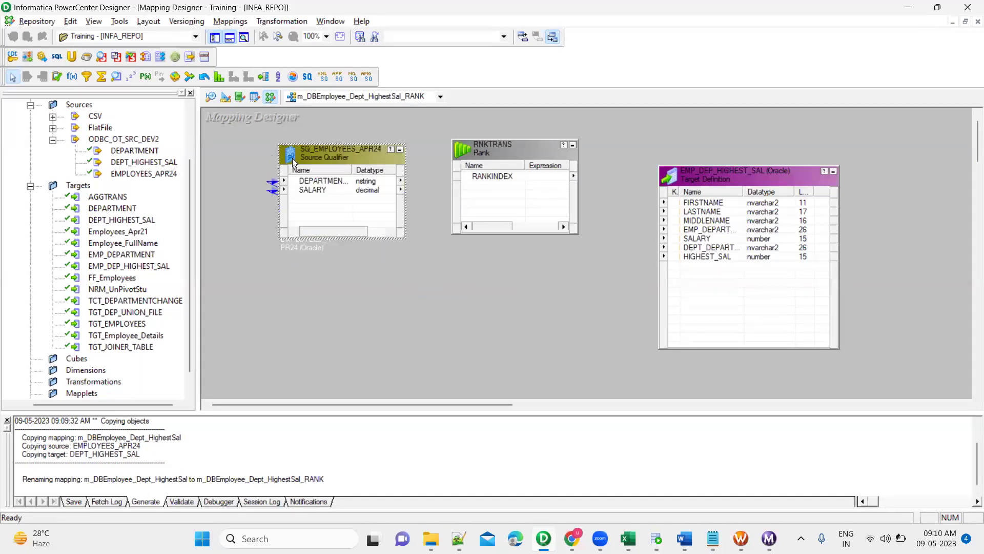
left_click(400, 150)
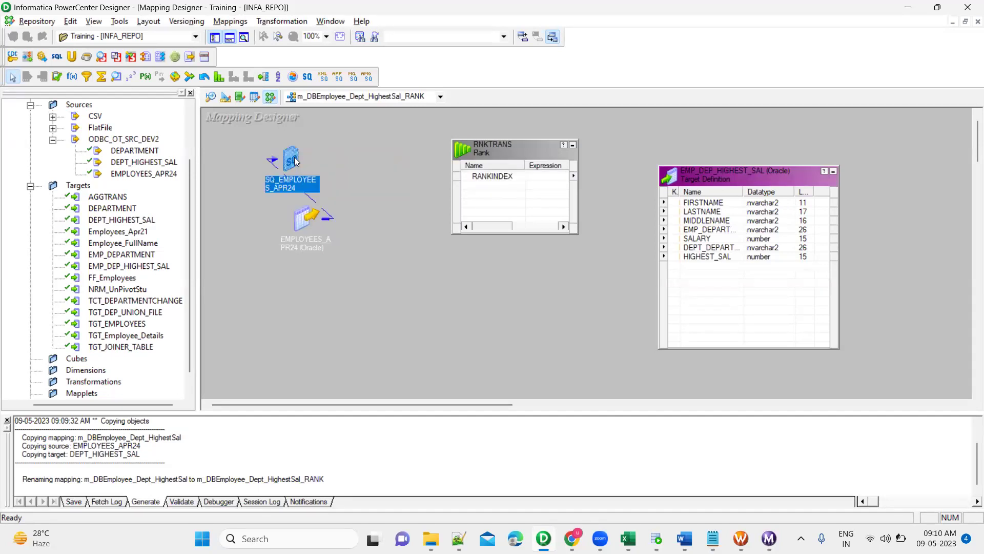
key("Delete")
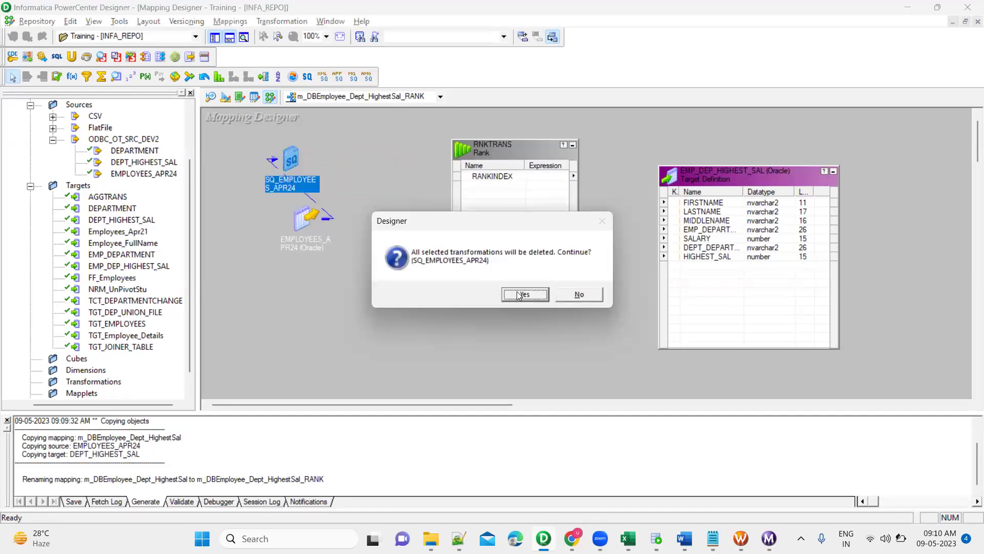
key("Return")
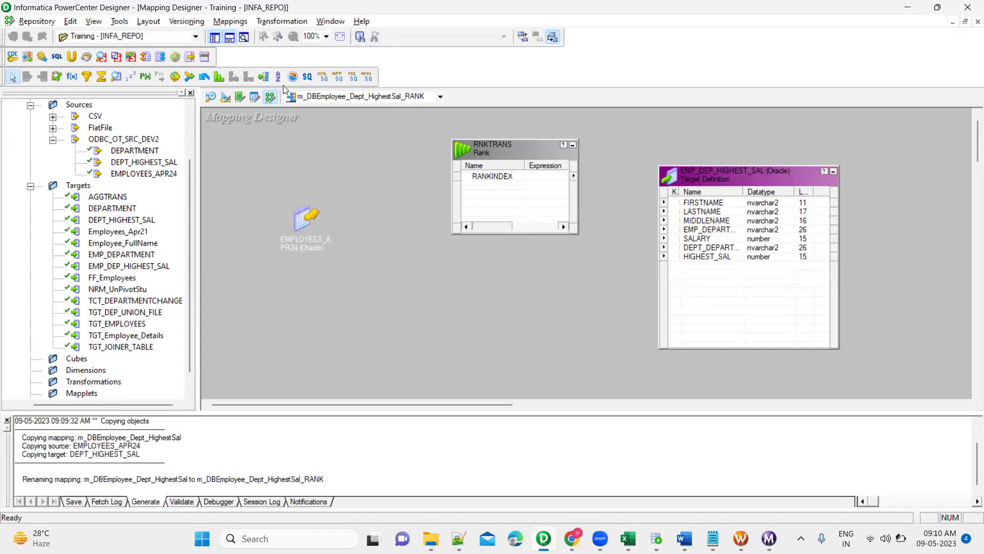
Create a SQTRANS source qualifier for EMPLOYEES_APR24, placed beside the source and enlarged.
left_click(308, 77)
left_click(361, 236)
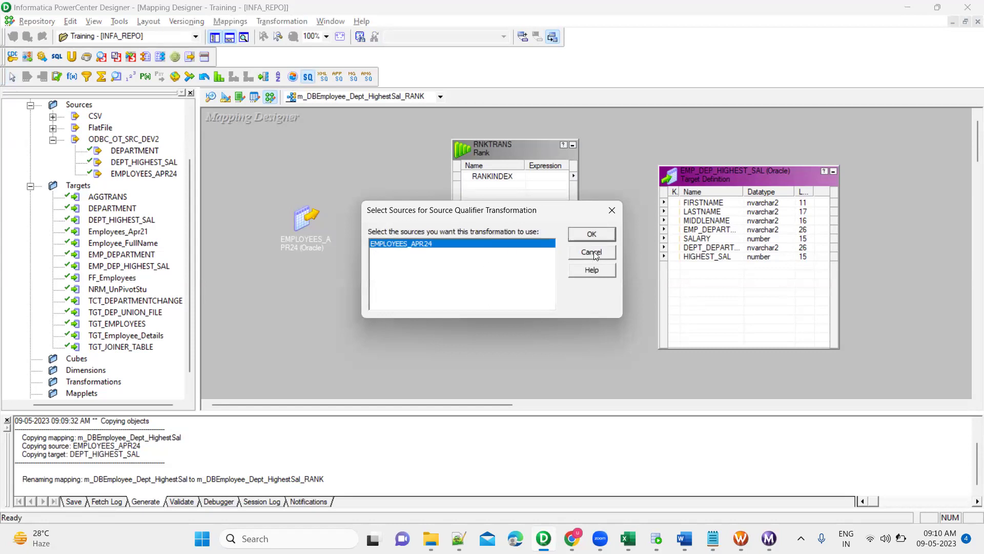
left_click(595, 235)
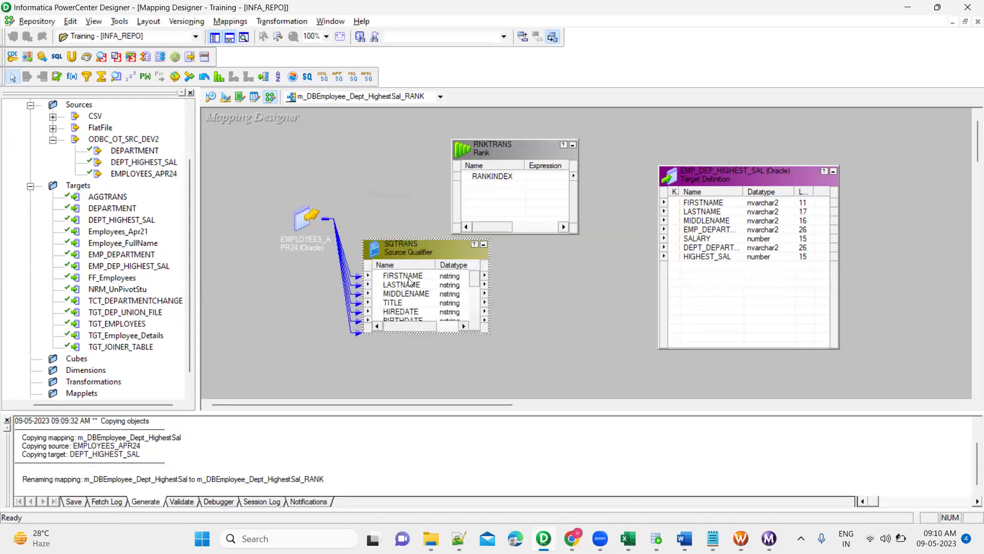
left_click_drag(303, 220, 236, 213)
left_click_drag(395, 251, 315, 170)
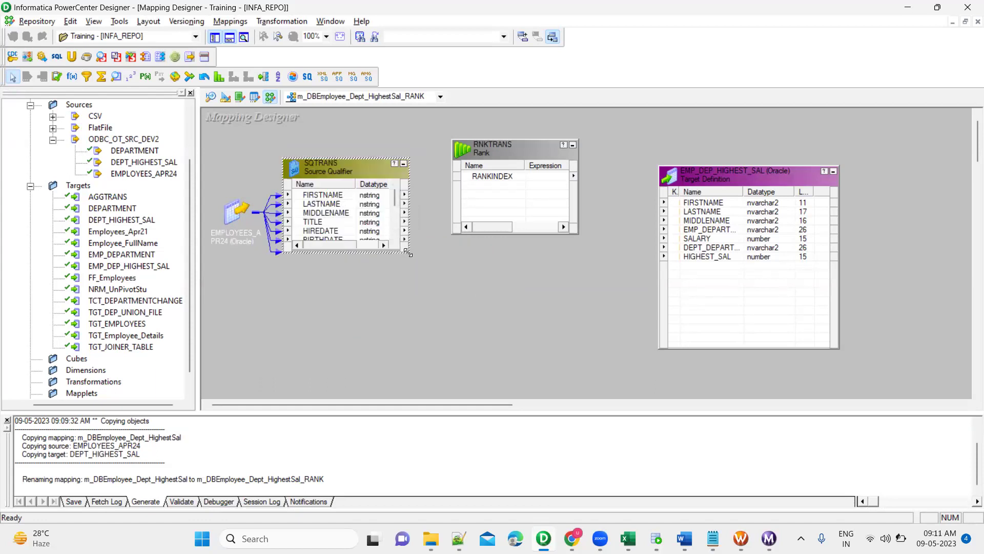
left_click_drag(409, 251, 433, 346)
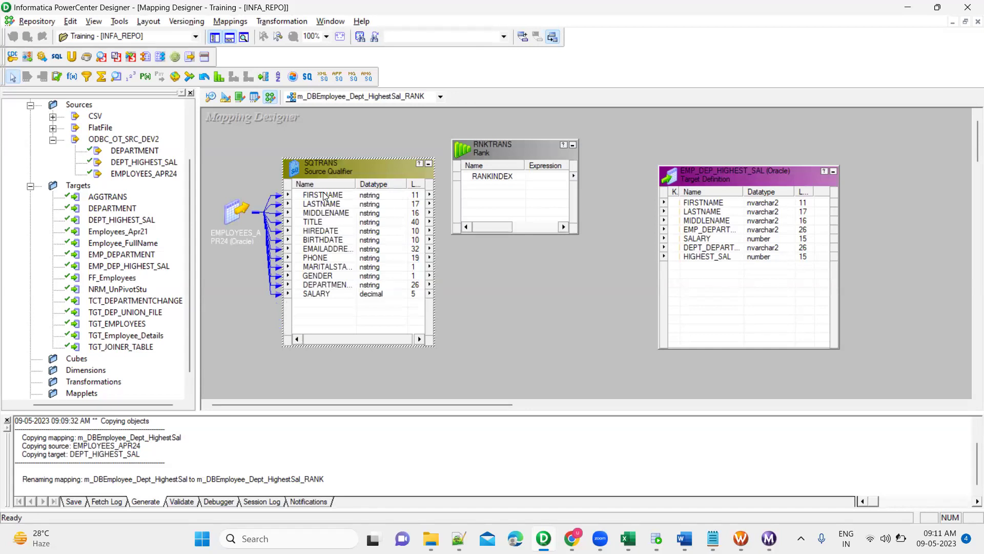
Delete ports TITLE through GENDER from SQTRANS, keeping FIRSTNAME, LASTNAME, MIDDLENAME, DEPARTMENTNAME and SALARY.
left_click(324, 197)
left_click(331, 296, "shift")
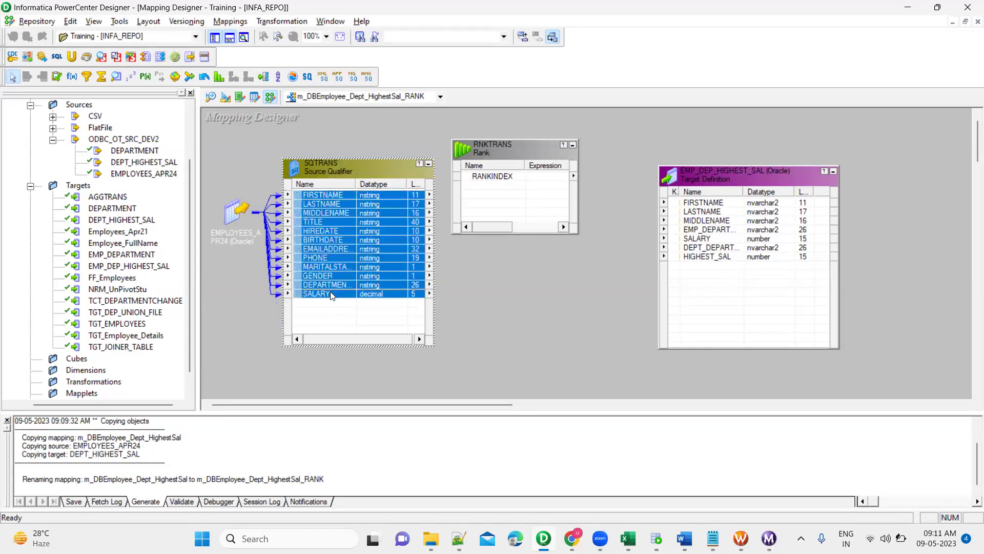
left_click(337, 228)
double_click(344, 170)
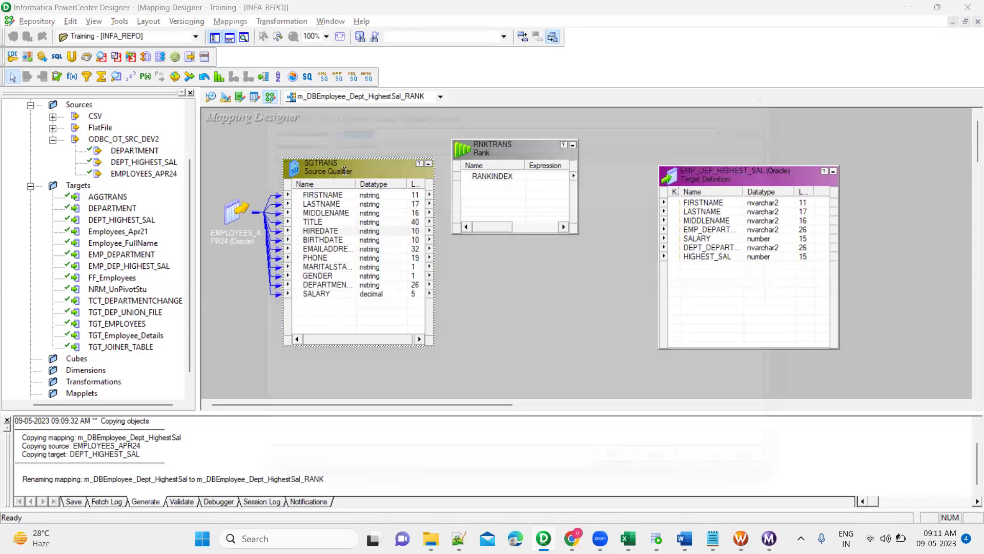
left_click(310, 100)
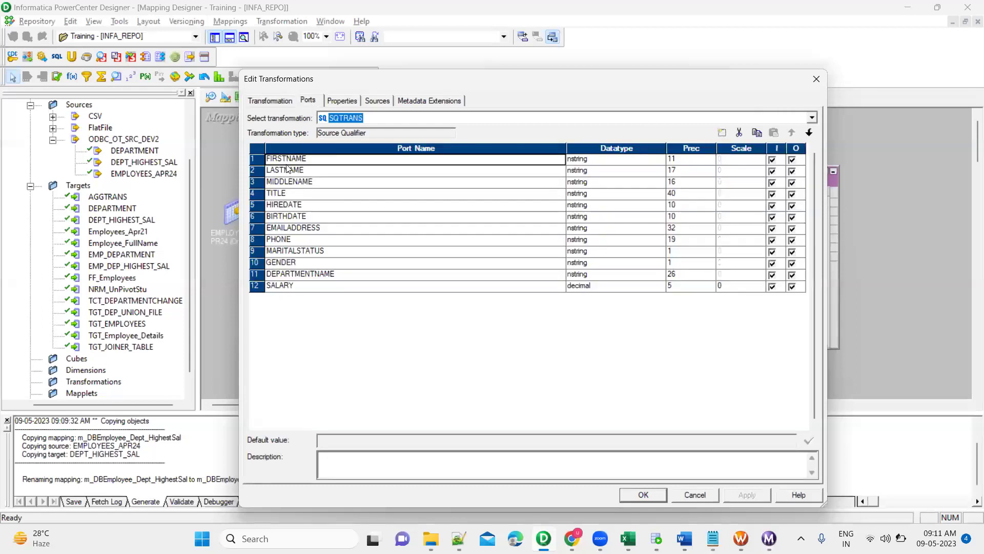
left_click(254, 194)
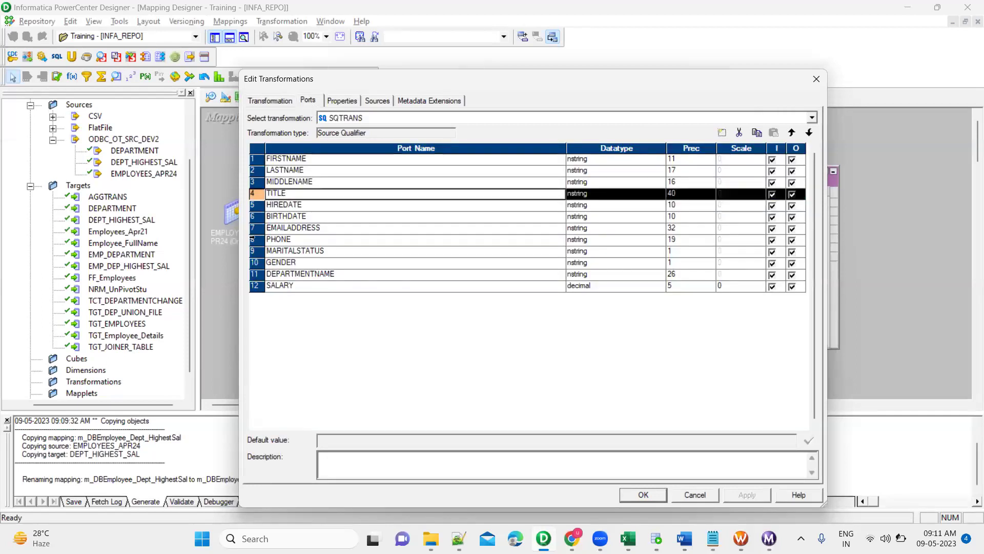
left_click(255, 263, "shift")
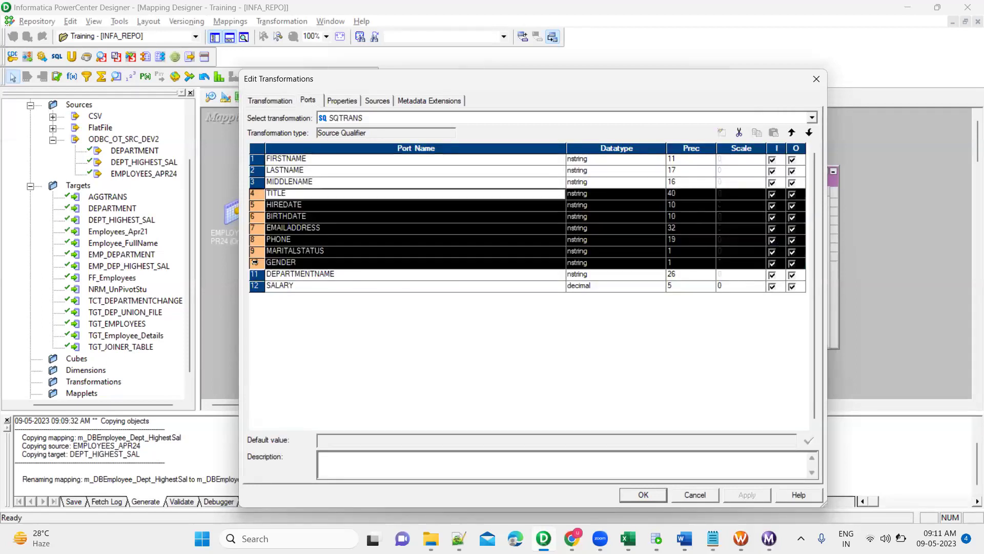
left_click(739, 134)
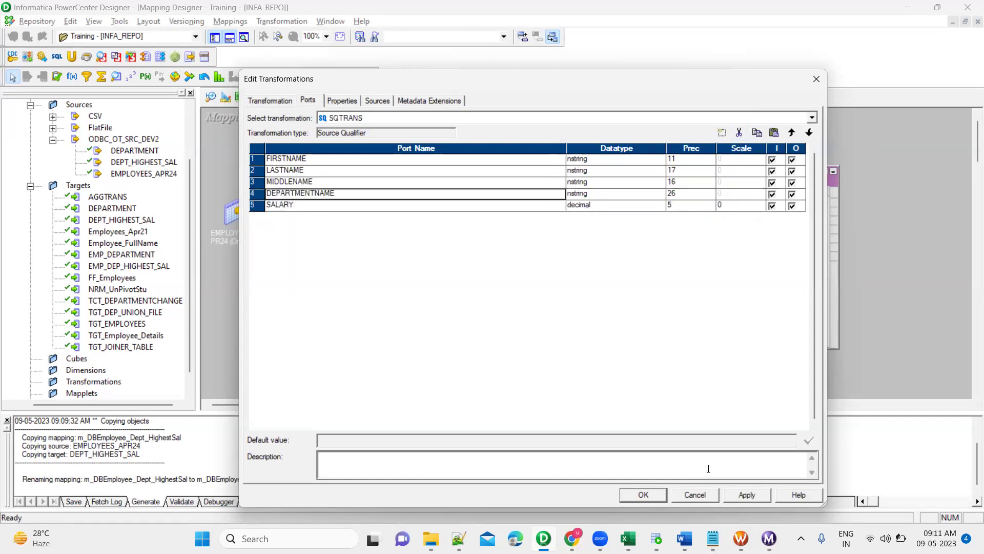
left_click(643, 495)
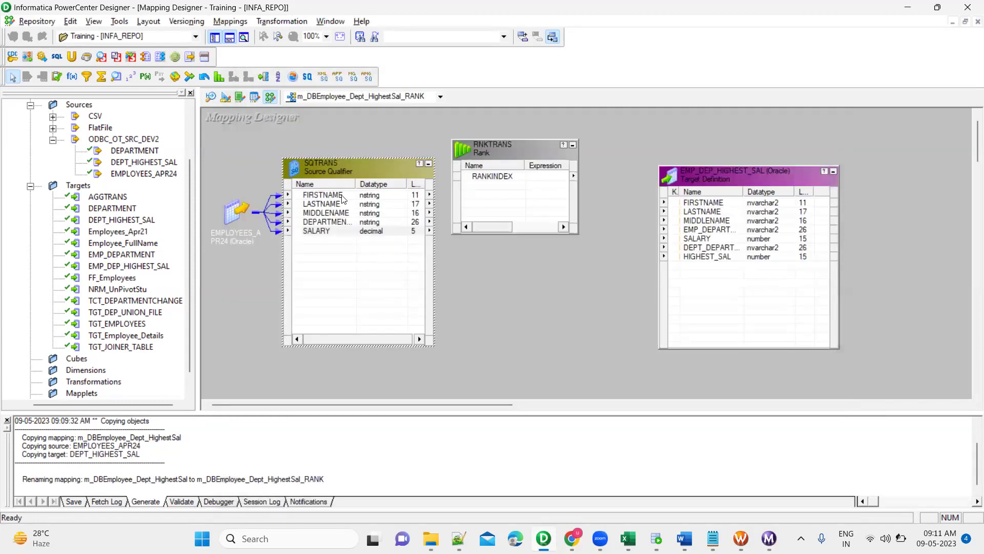
left_click(342, 199)
Link the five SQTRANS ports into RNKTRANS and enlarge it to show them.
left_click(339, 232, "shift")
left_click_drag(309, 209, 484, 187)
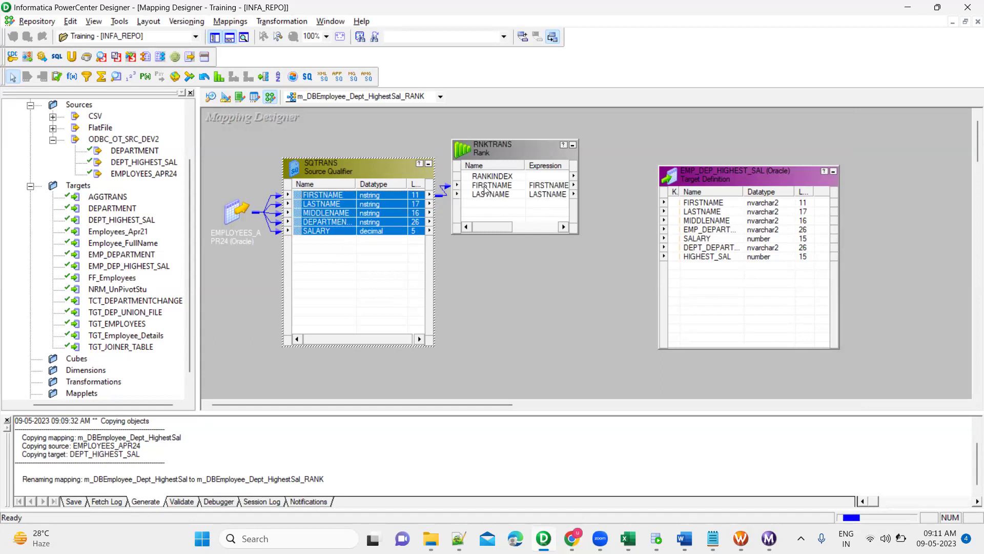
left_click_drag(577, 234, 600, 310)
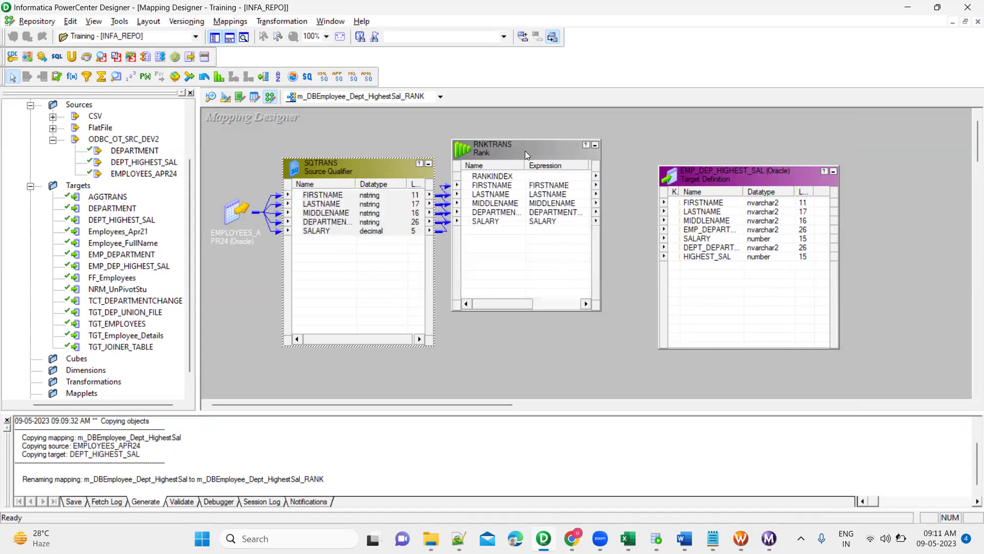
In RNKTRANS's ports, group by DEPARTMENTNAME and set SALARY as the rank port.
double_click(525, 151)
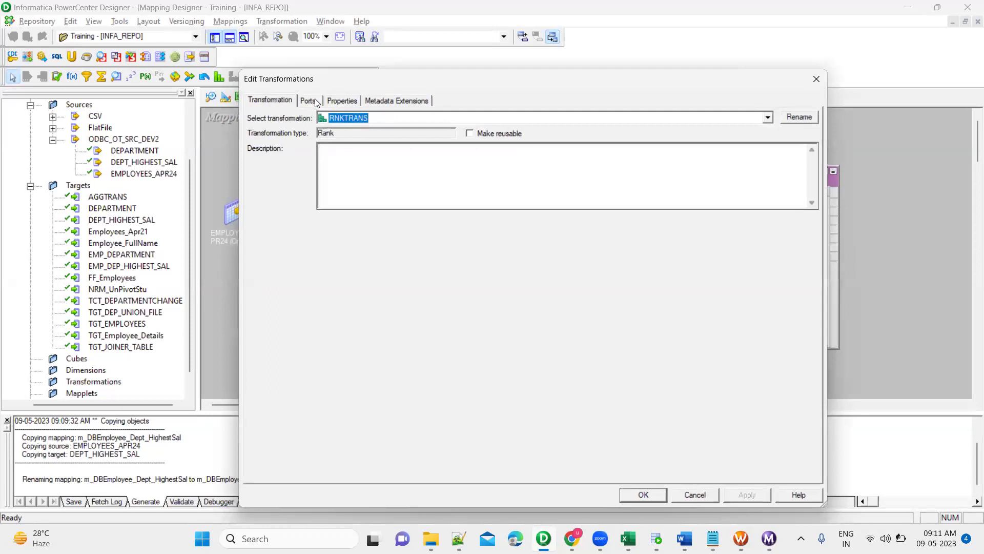
left_click(315, 100)
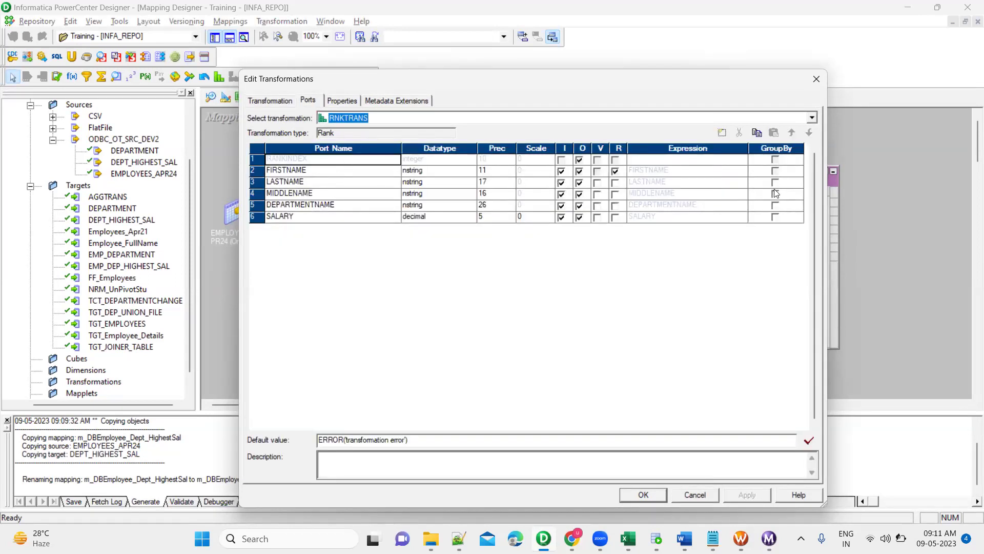
left_click(776, 207)
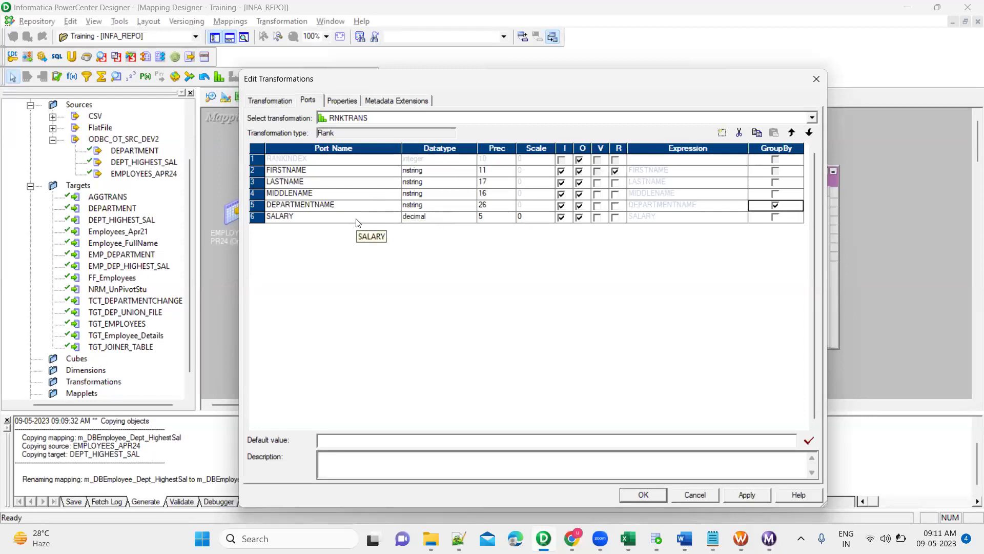
left_click(615, 217)
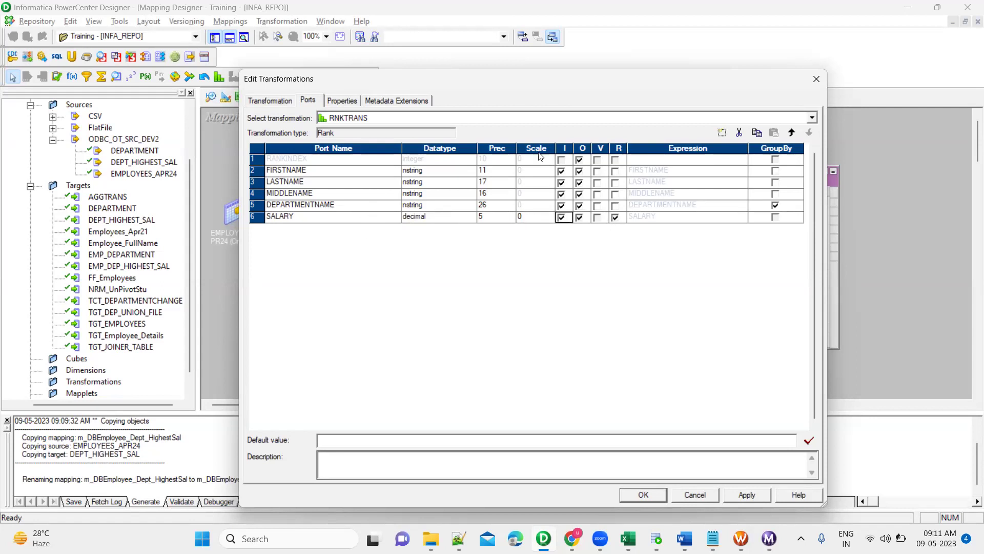
left_click(356, 208)
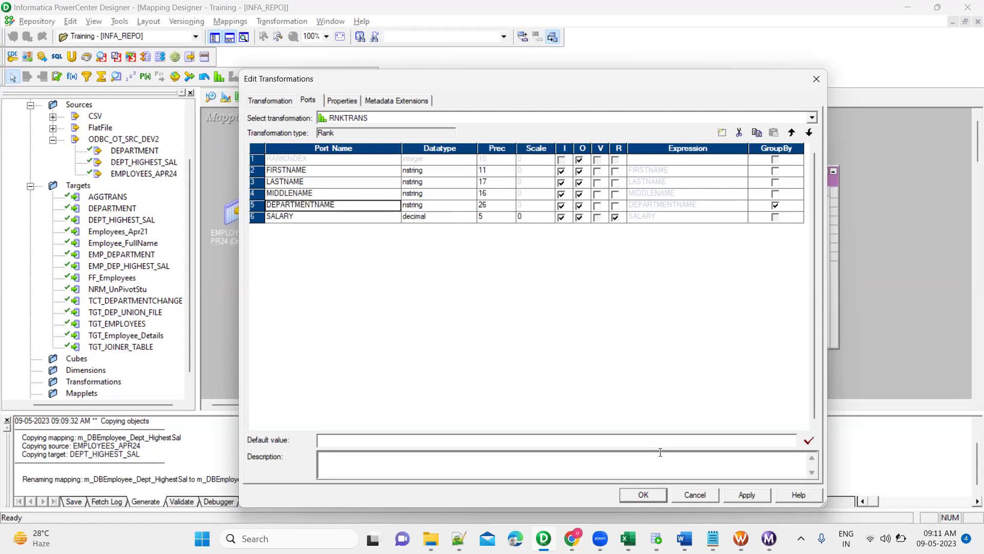
left_click(628, 538)
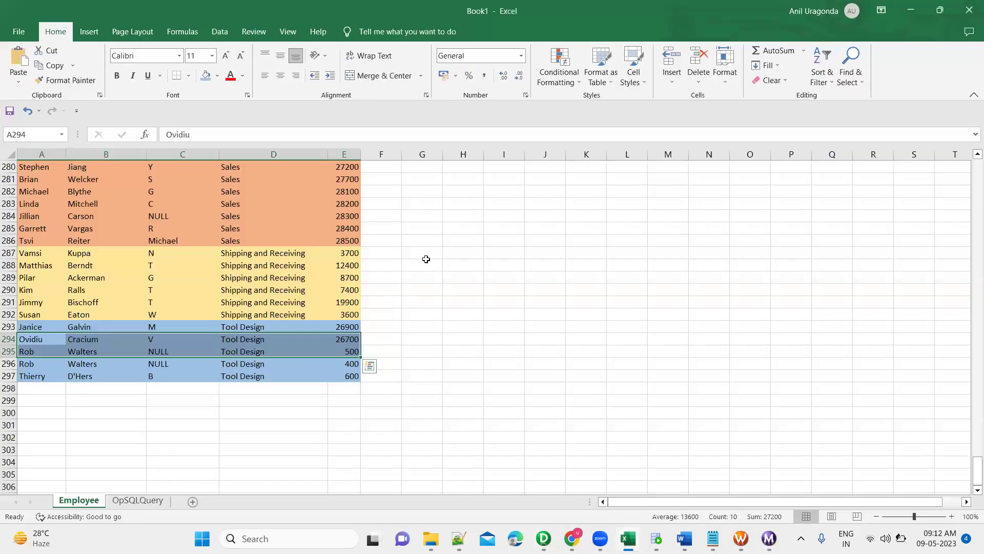
Review the Document Control employee rows A2:D6 and the highest salary in F2.
scroll(271, 287, "up", 20)
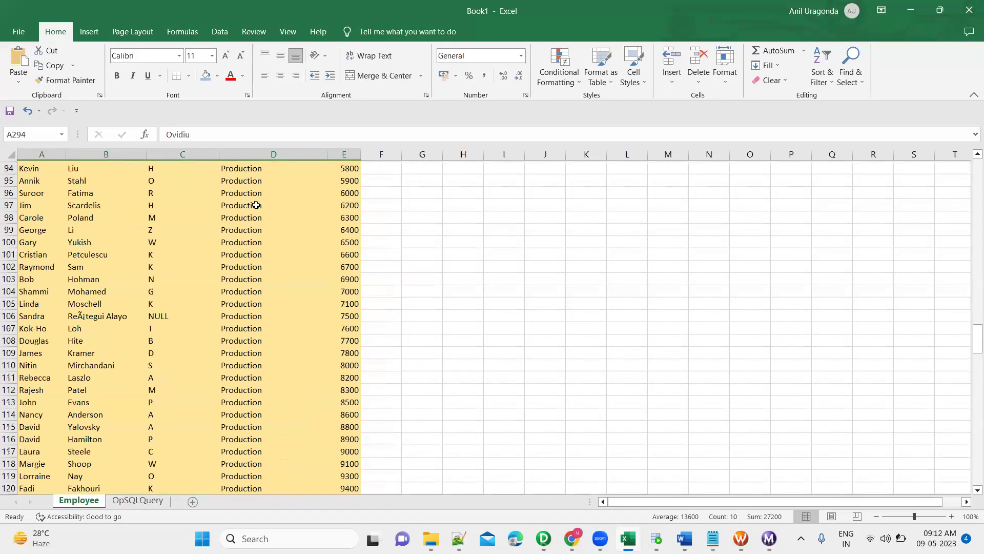
scroll(256, 205, "up", 9)
left_click(256, 179)
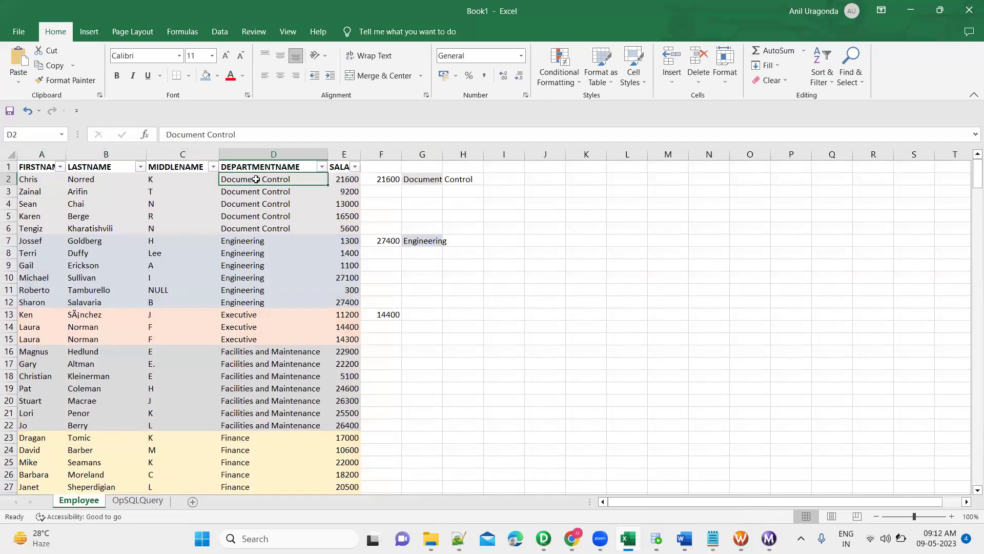
key("shift+Down")
key("shift+Down")
key("shift+Down")
key("shift+Down")
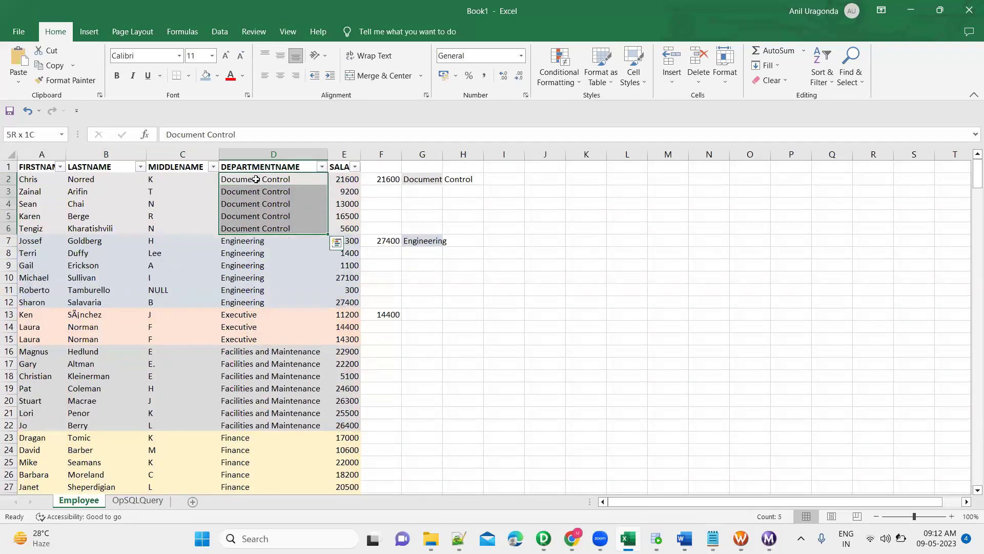
key("Right")
key("Right")
key("Left")
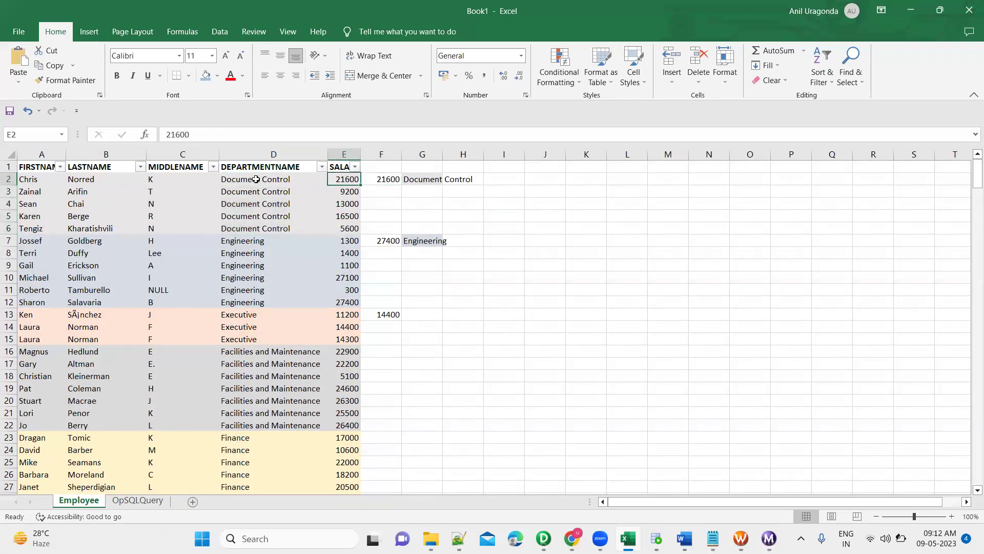
key("Left")
key("shift+Down")
key("shift+Down")
key("shift+Down")
key("shift+Down")
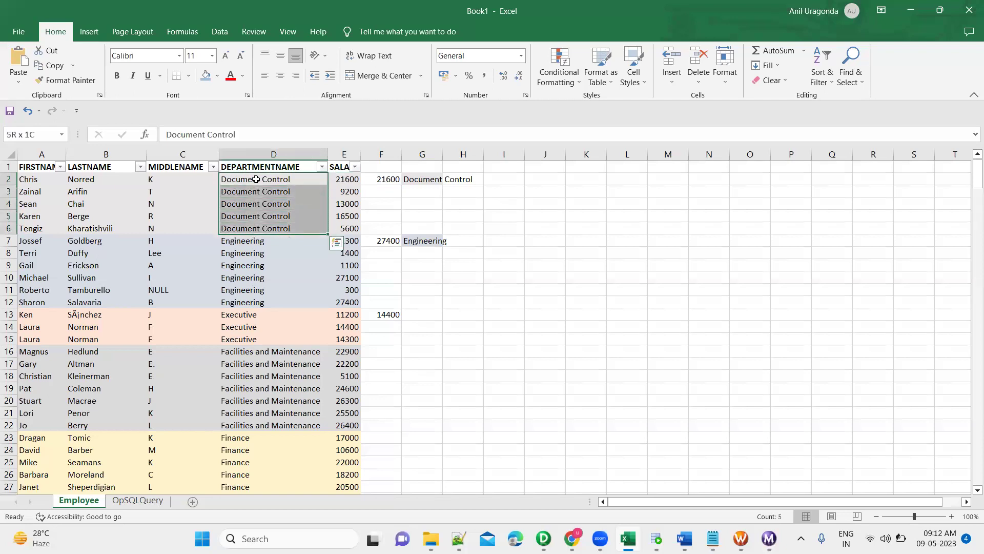
key("shift+Left")
key("shift+Left")
key("shift+Left")
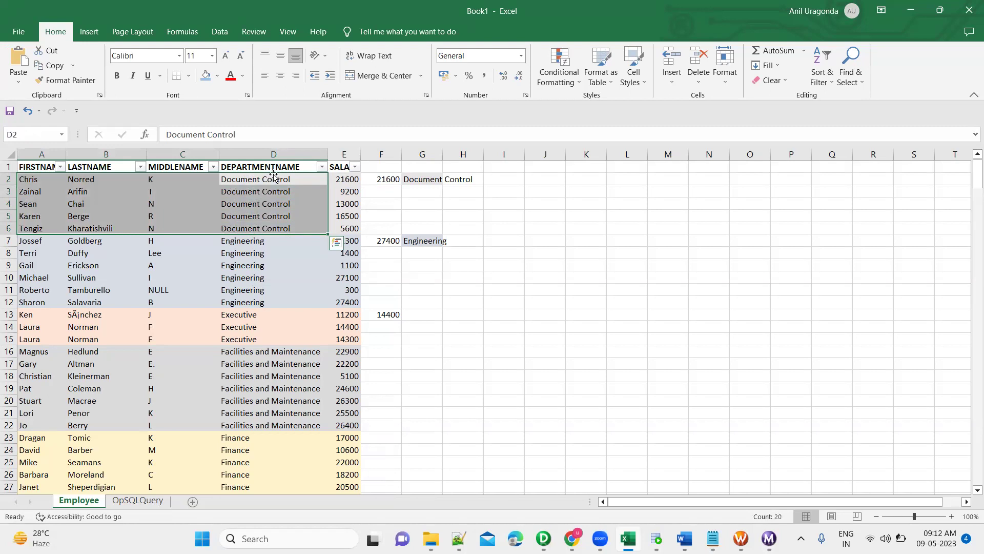
Move to cell I2 beside the department figures, then revisit RNKTRANS's SALARY rank port.
left_click(276, 180)
key("shift+Down")
key("shift+Down")
key("shift+Down")
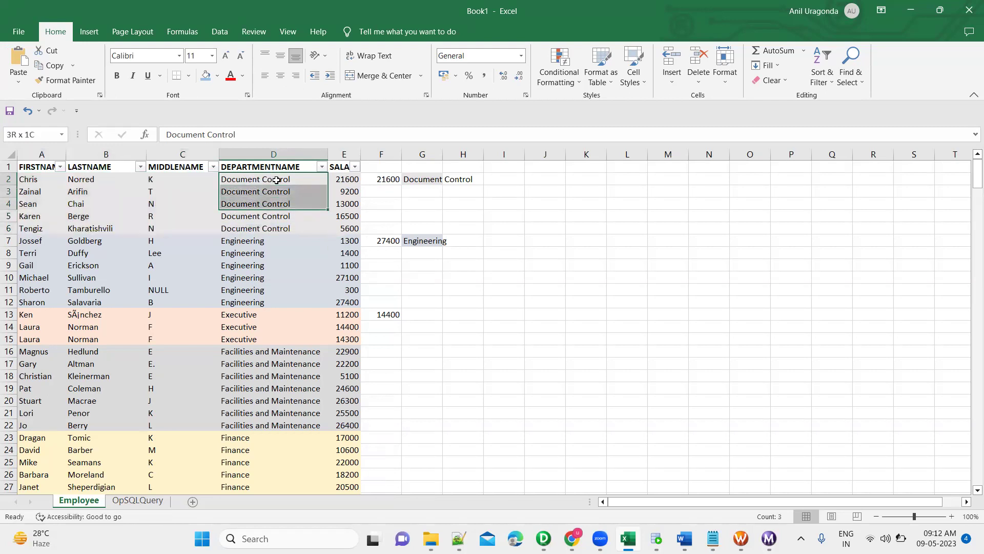
key("shift+Down")
key("shift+Down")
key("Right")
key("Right")
key("Right")
key("Right")
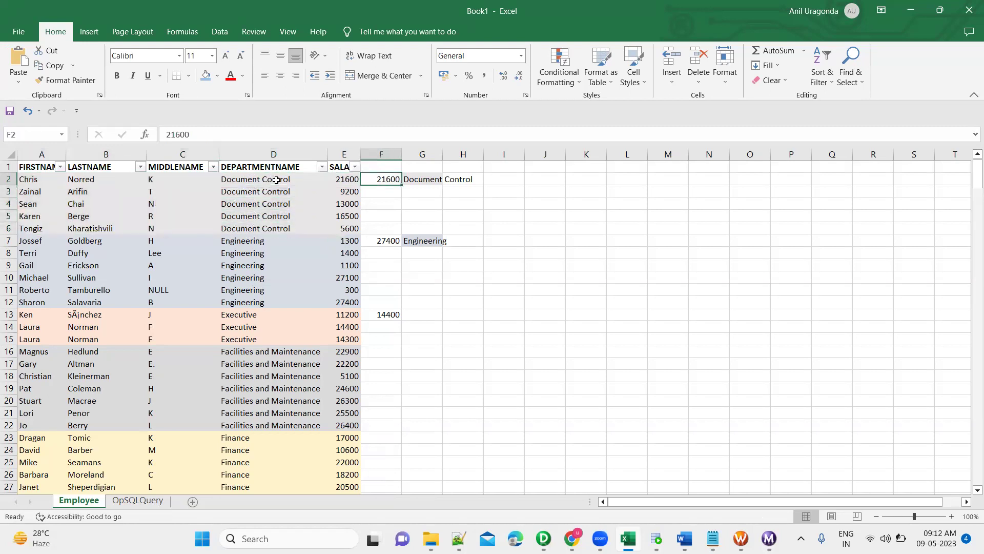
key("Right")
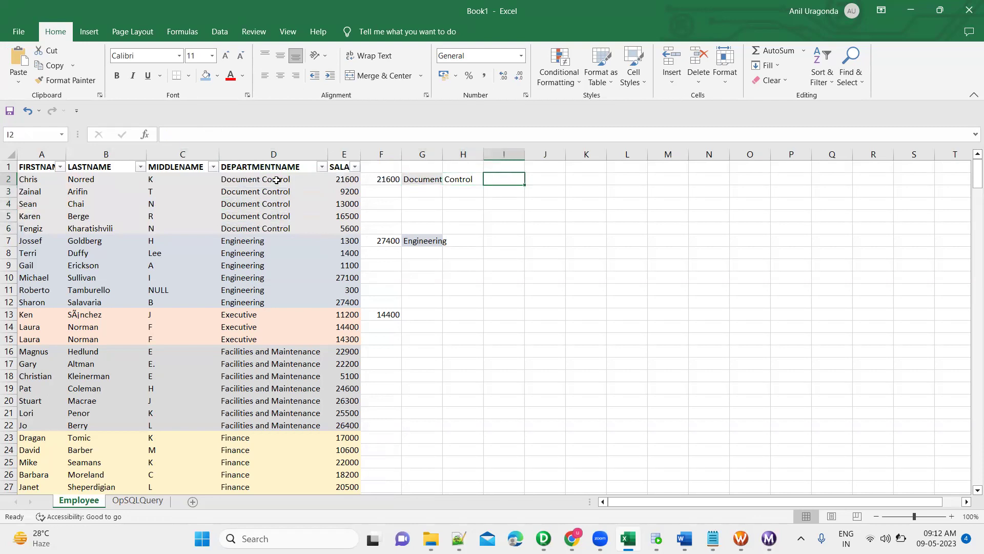
key("alt+Tab")
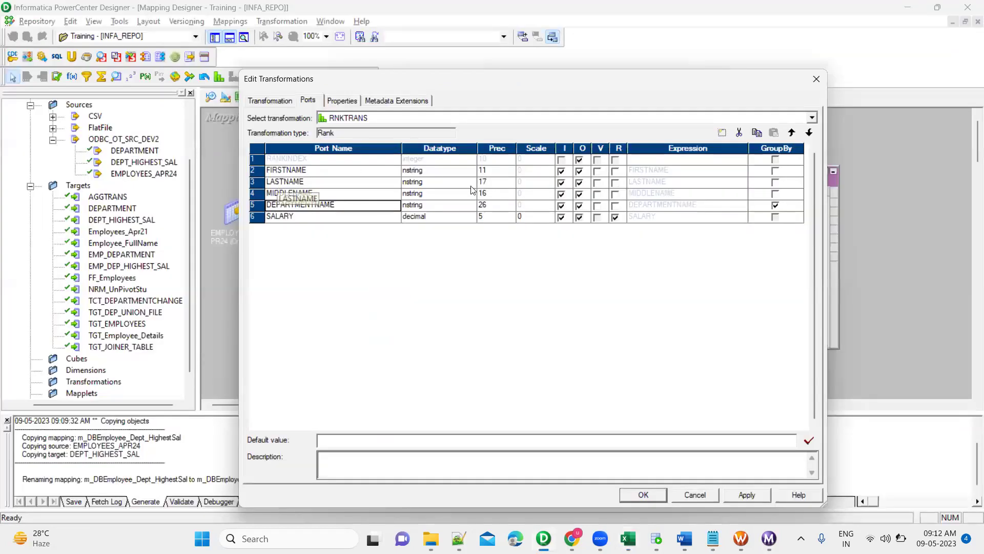
left_click(372, 219)
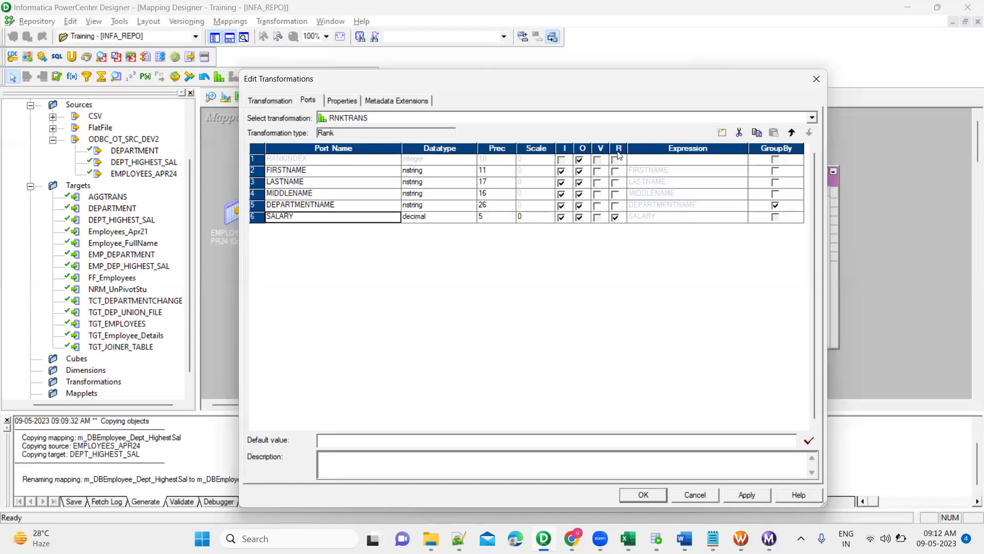
Highlight the first Document Control employee and the five salaries E2:E6, topped by 21600.
key("alt+Tab")
left_click(27, 183)
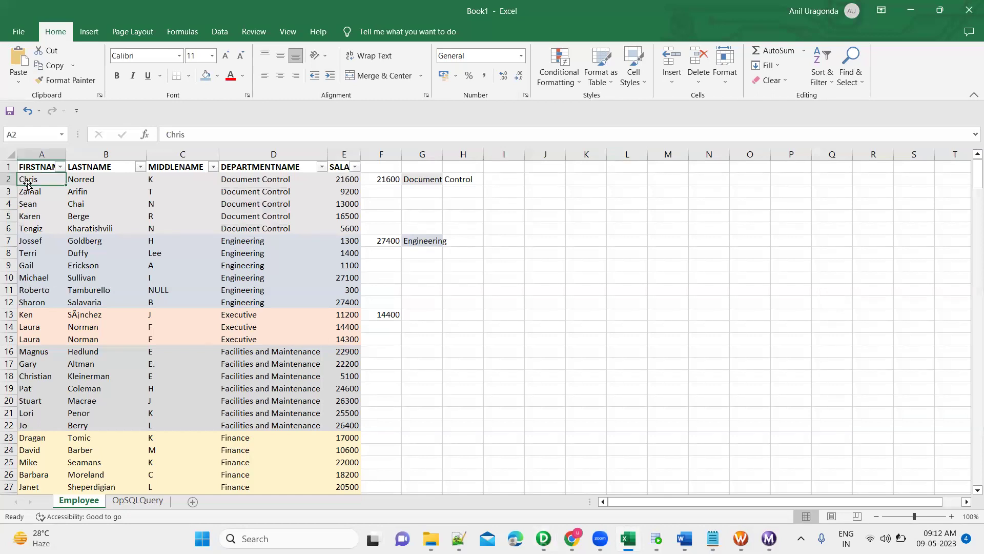
left_click(122, 182)
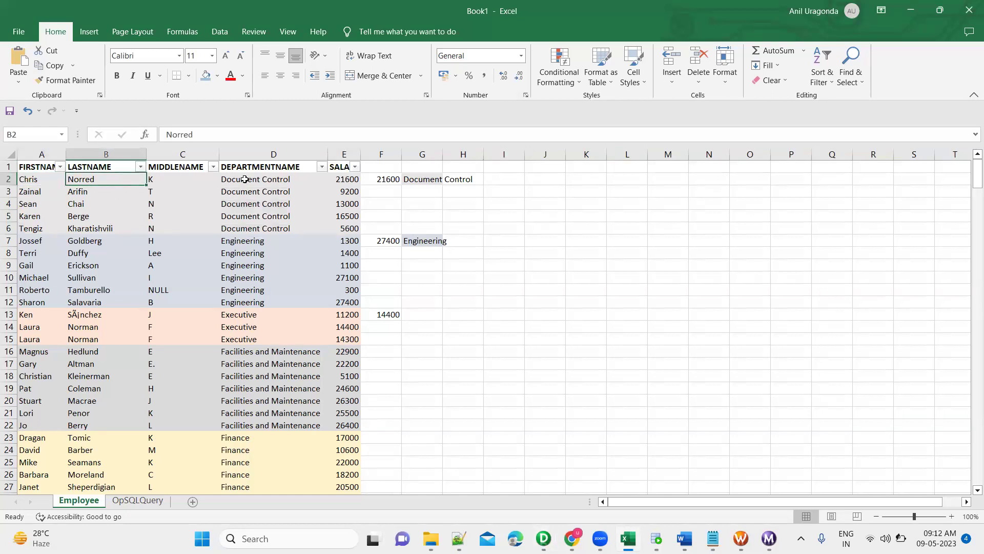
left_click(349, 180)
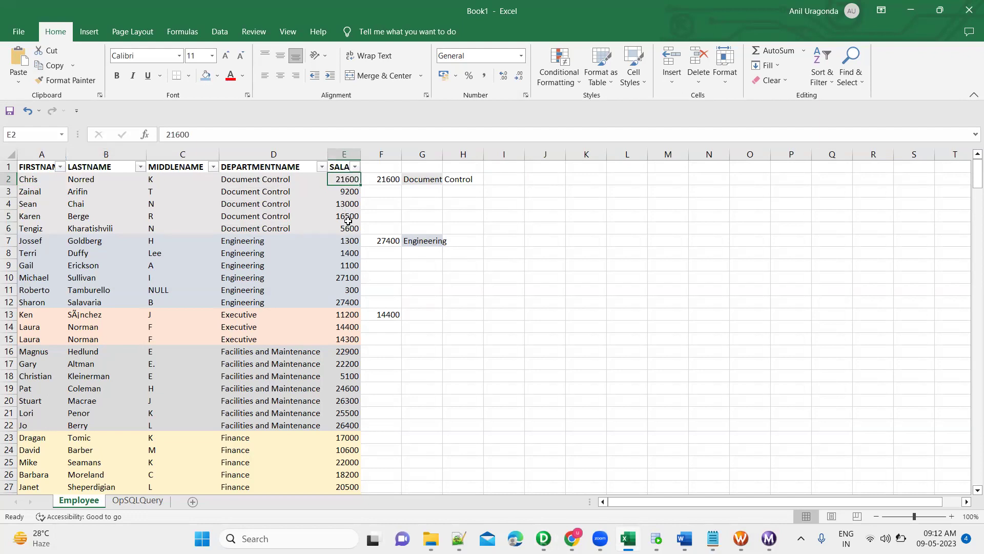
left_click(349, 229, "shift")
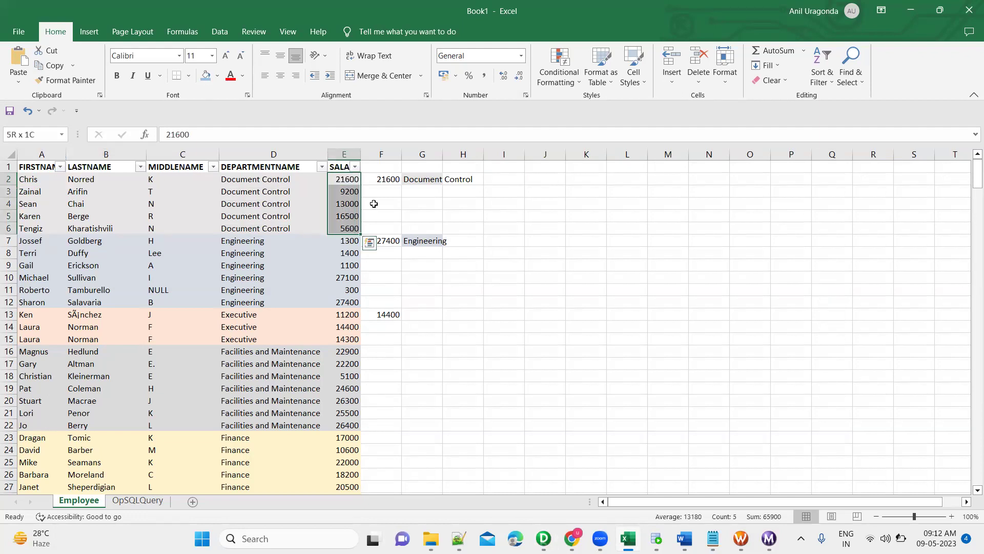
Enter highest-first ranks in column I: 21600→1, 16500→2, 13000→3, 9200→4, 5600→5.
left_click(513, 181)
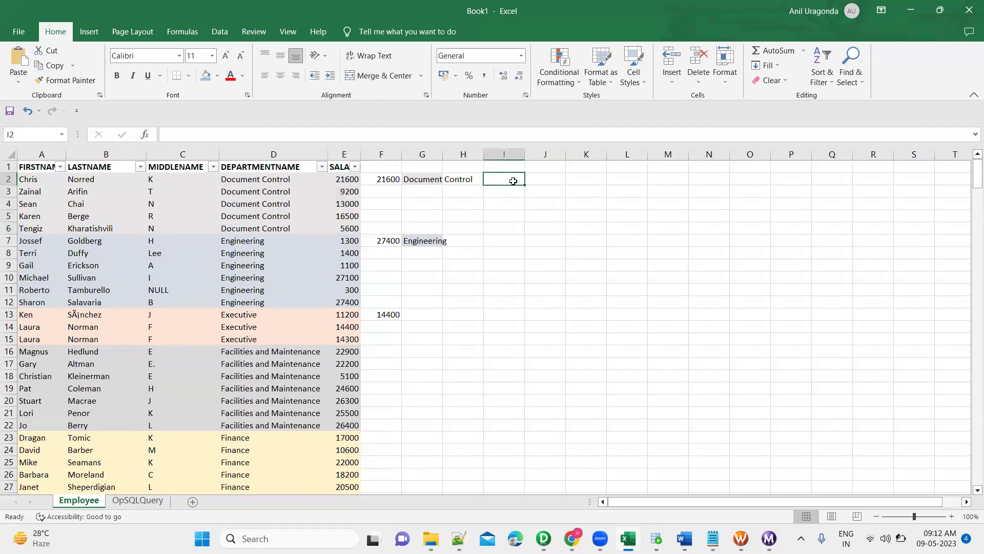
type("1")
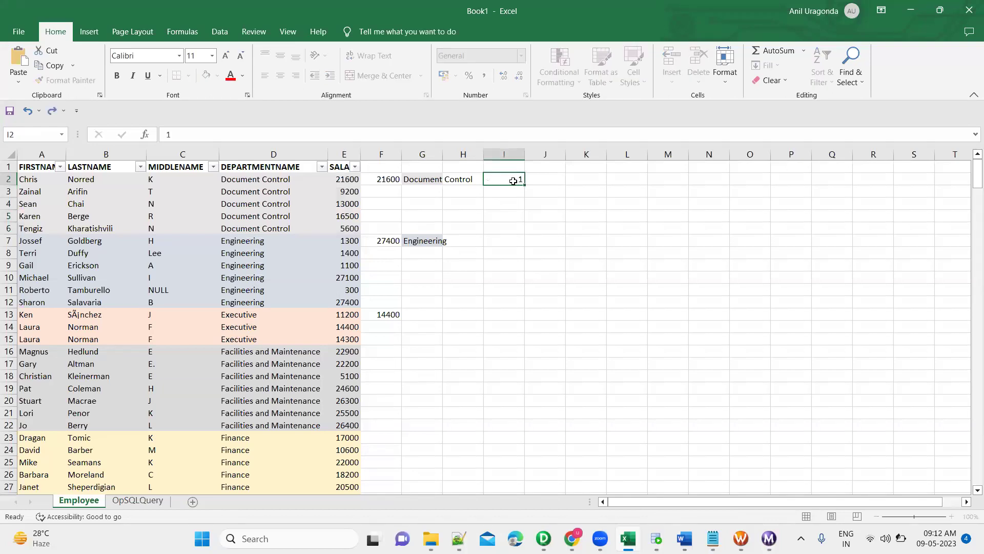
key("Return")
key("Down")
key("Down")
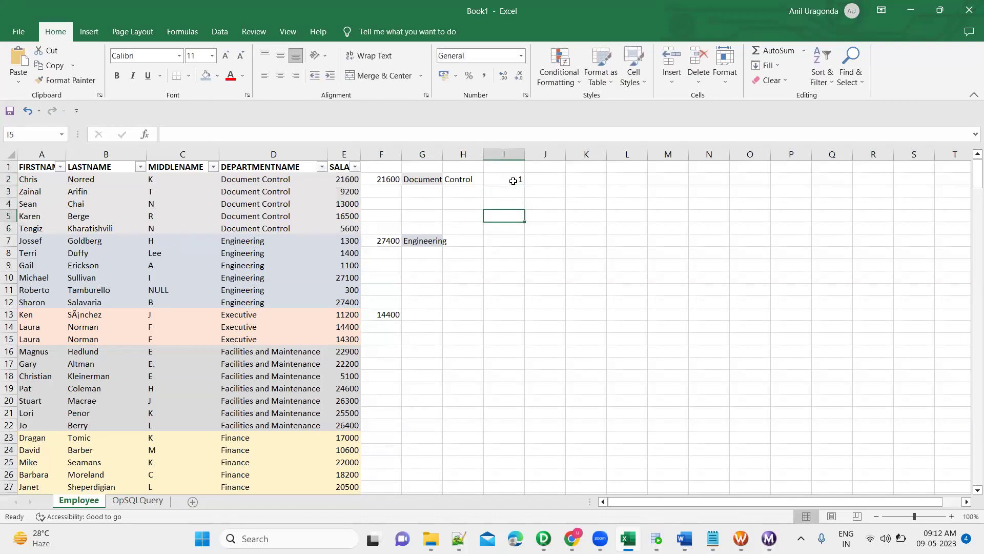
type("2")
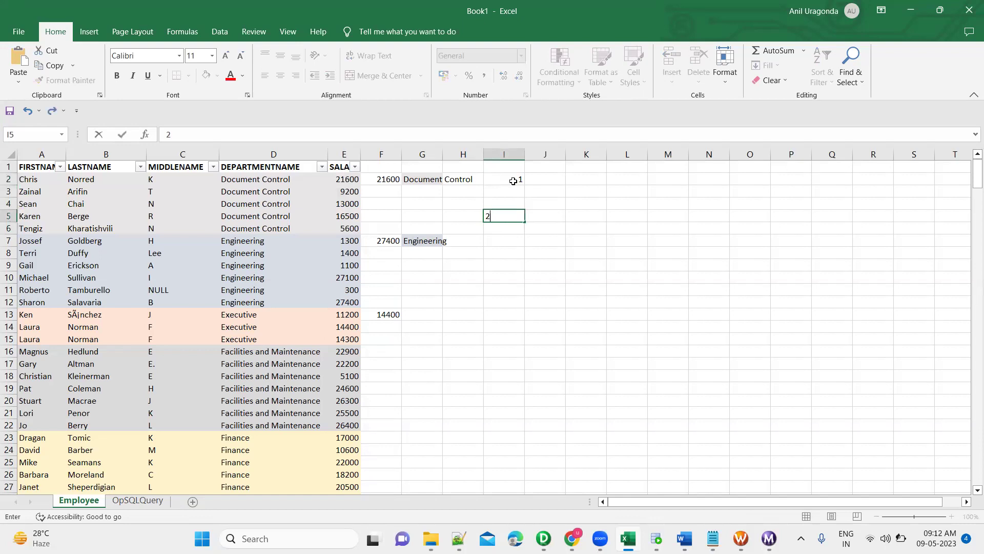
key("Up")
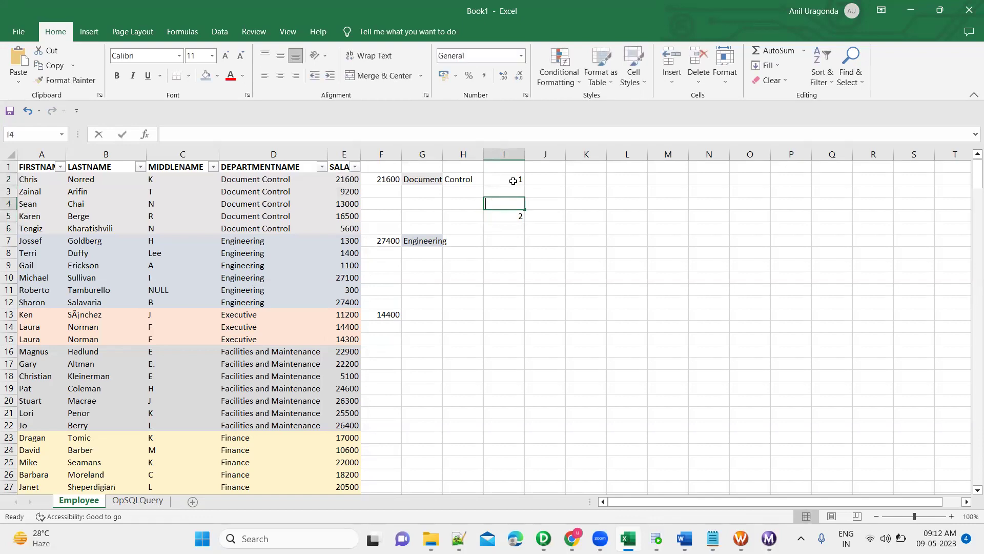
type("3")
key("Up")
type("4")
key("Down")
key("Down")
key("Down")
type("5")
key("Return")
key("Up")
key("shift+Up")
key("shift+Up")
key("shift+Up")
key("shift+Up")
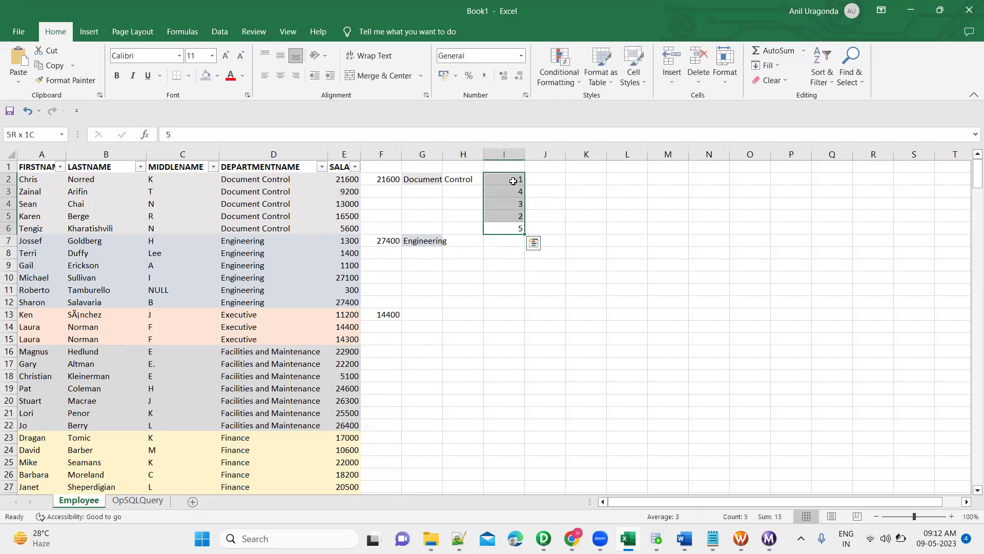
Select the finished rank column I2:I6.
left_click(513, 181)
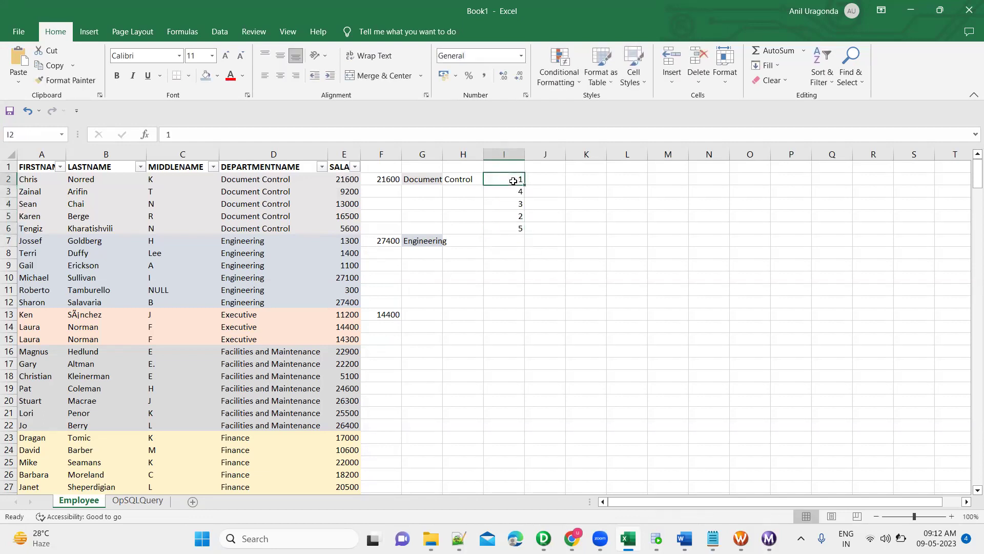
key("shift+Down")
key("shift+Down")
key("shift+Down")
key("shift+Down")
left_click(515, 180)
key("alt+Tab")
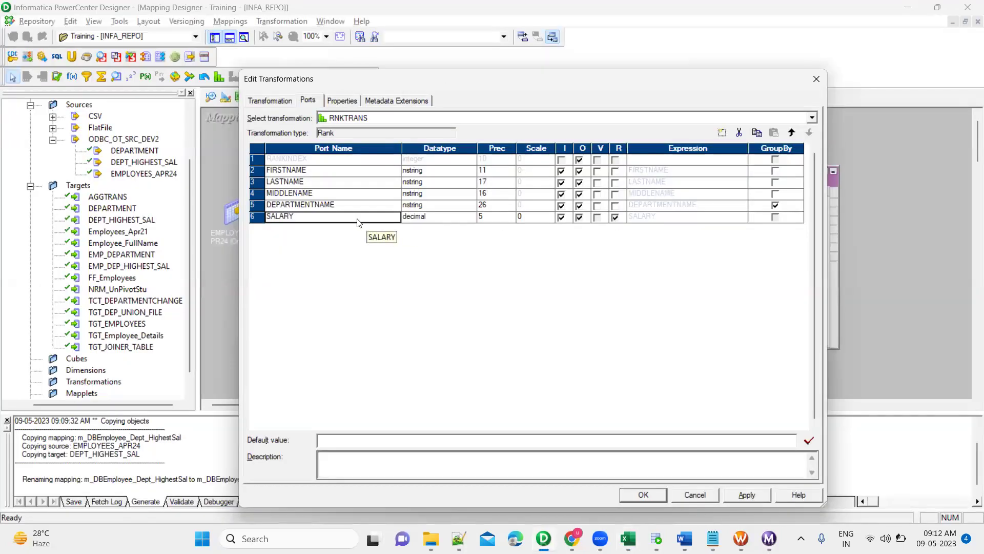
View RNKTRANS's Properties, then review salaries E2:E6 and the rank in I2 in Excel.
left_click(346, 101)
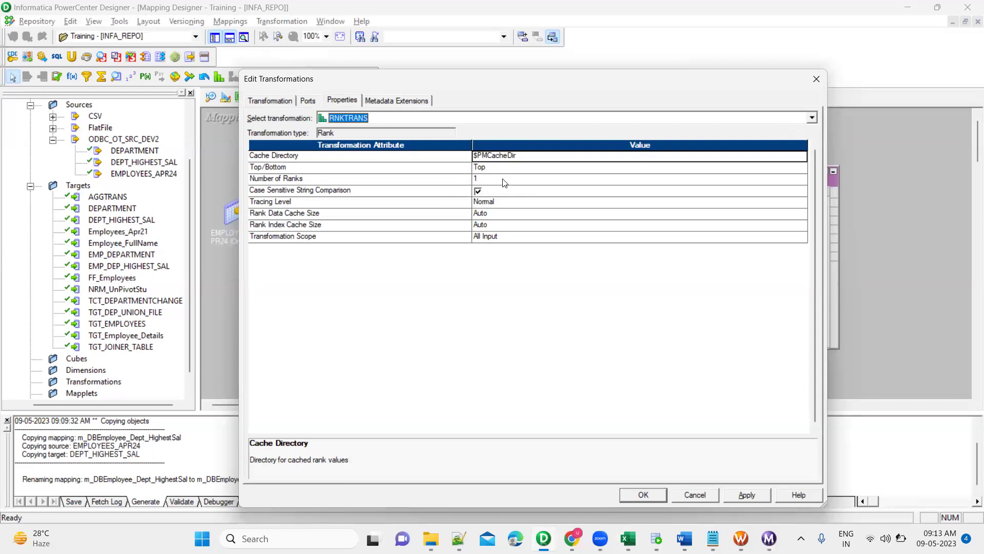
key("alt+Tab")
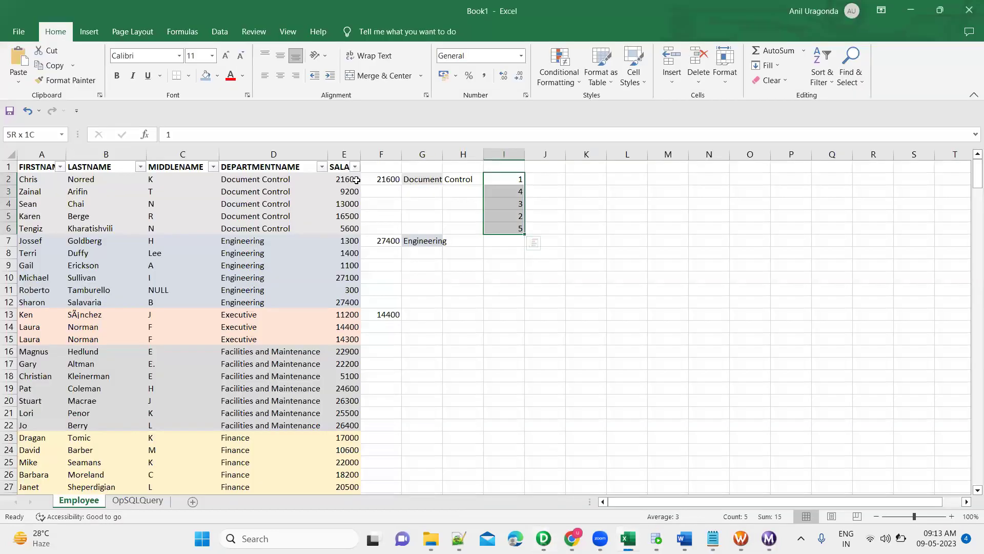
left_click_drag(340, 179, 345, 228)
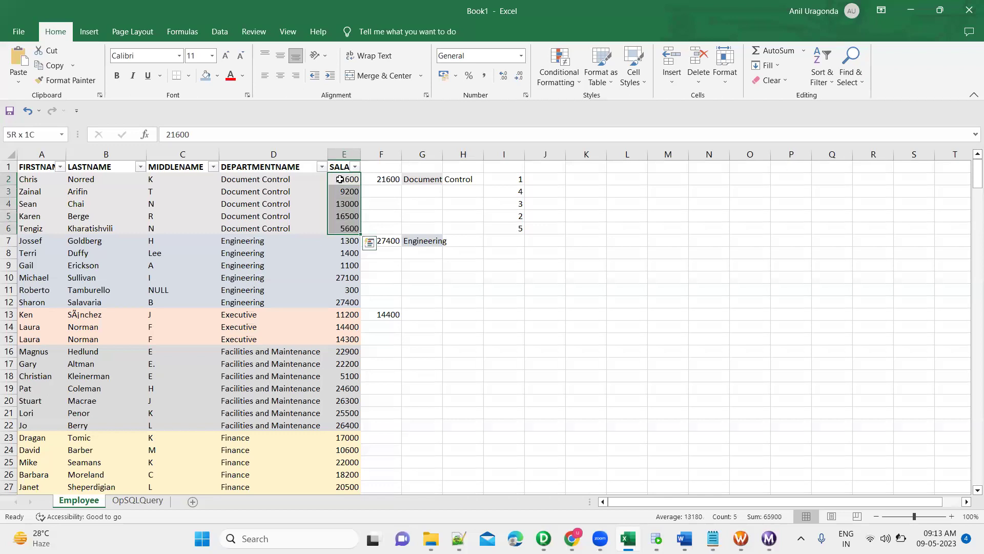
left_click(519, 180)
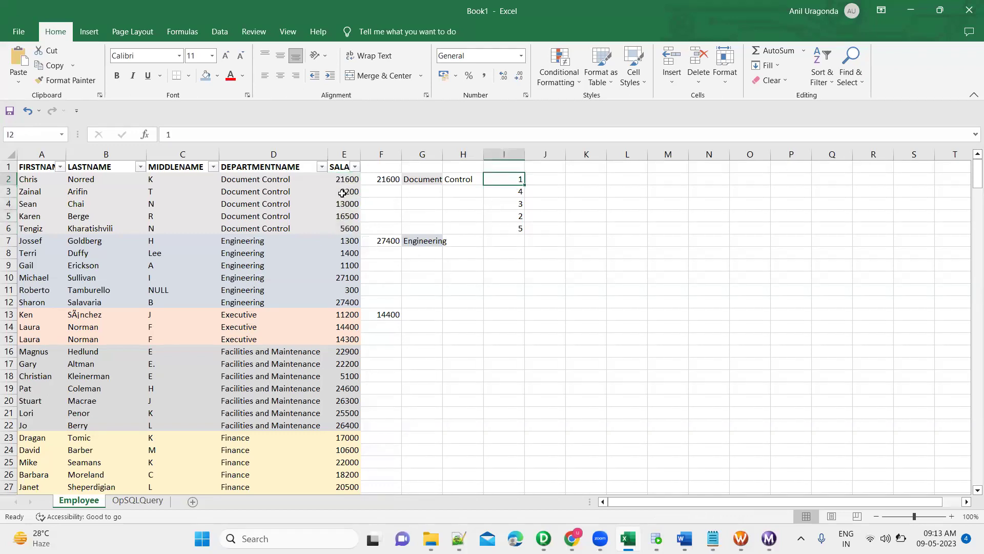
left_click(345, 180)
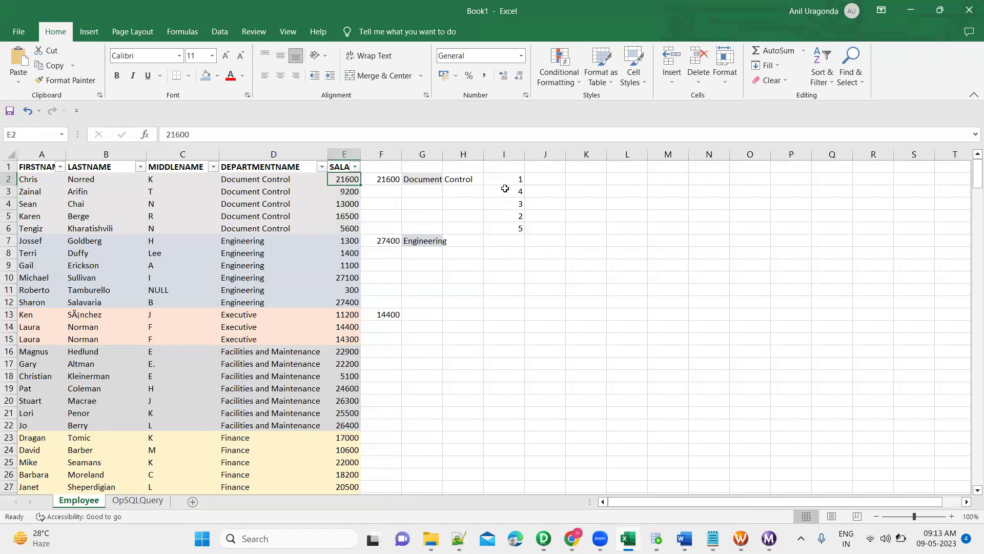
left_click(519, 182)
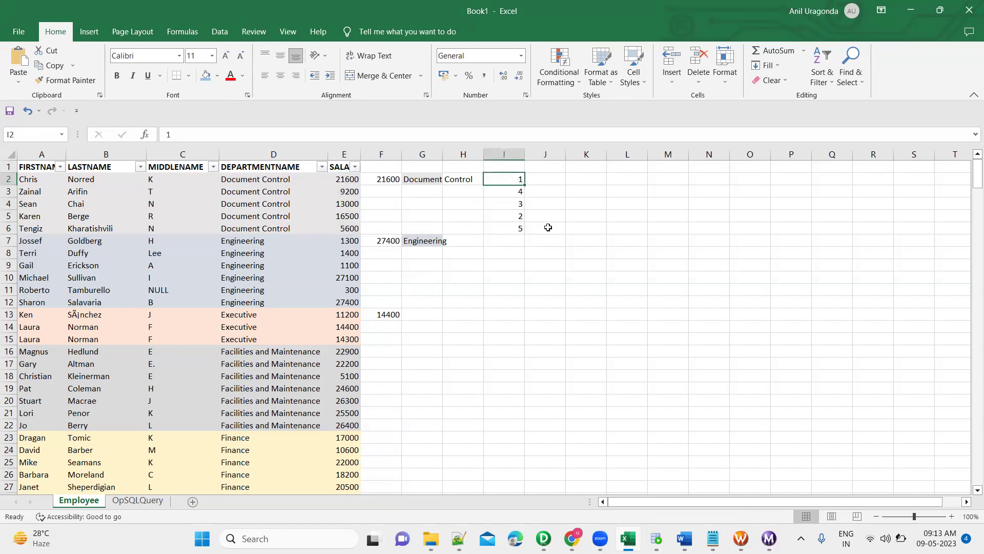
Enter lowest-first ranks in column J: 5600→1, 9200→2, 13000→3, 16500→4, 21600→5.
left_click(548, 227)
type("1")
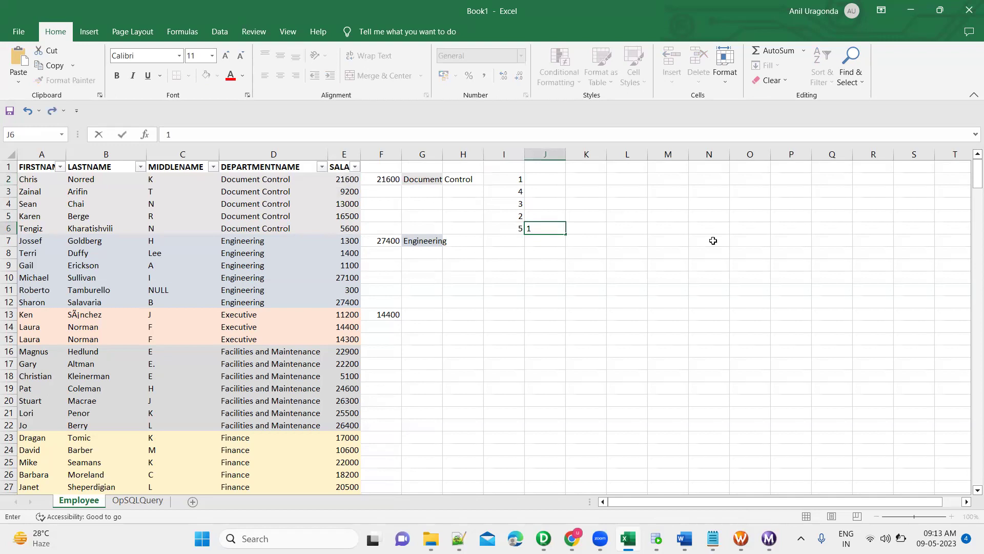
key("Up")
key("Up")
key("Up")
type("2")
key("Return")
type("3")
key("Return")
type("4")
key("Up")
key("Up")
key("Up")
type("5")
key("Return")
key("Down")
key("Down")
key("Down")
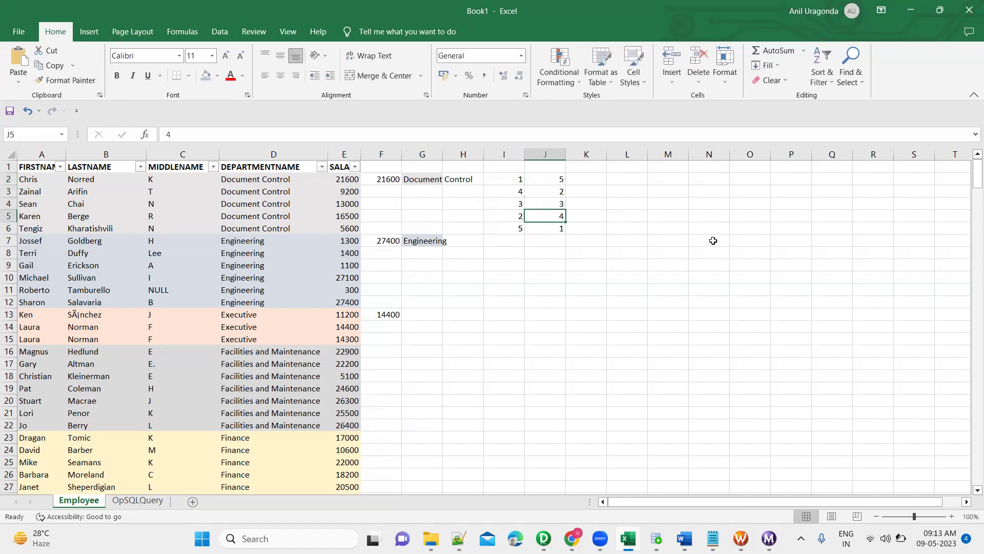
Check RNKTRANS's Number of Ranks value, which stays at 1 with Top selected.
key("alt+Tab")
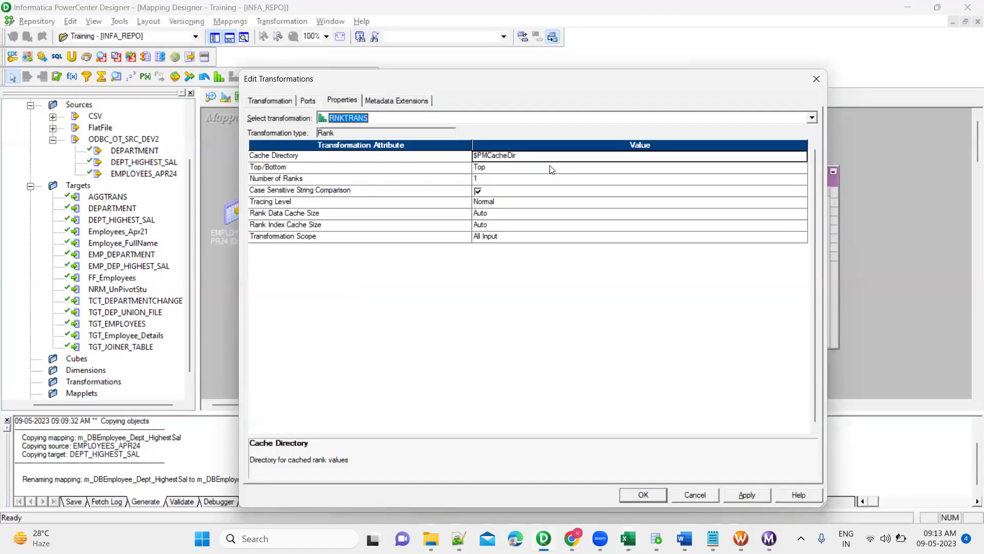
left_click(429, 178)
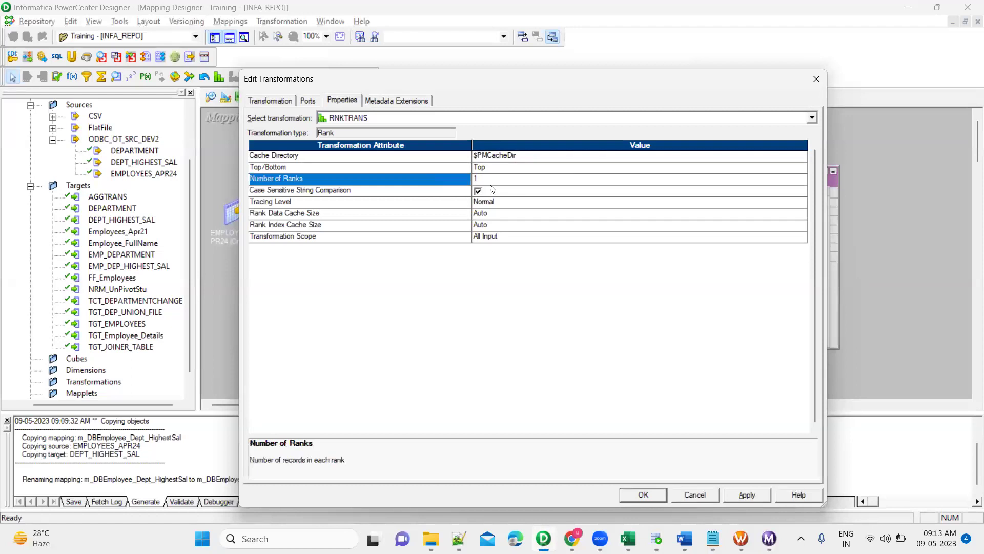
left_click(504, 180)
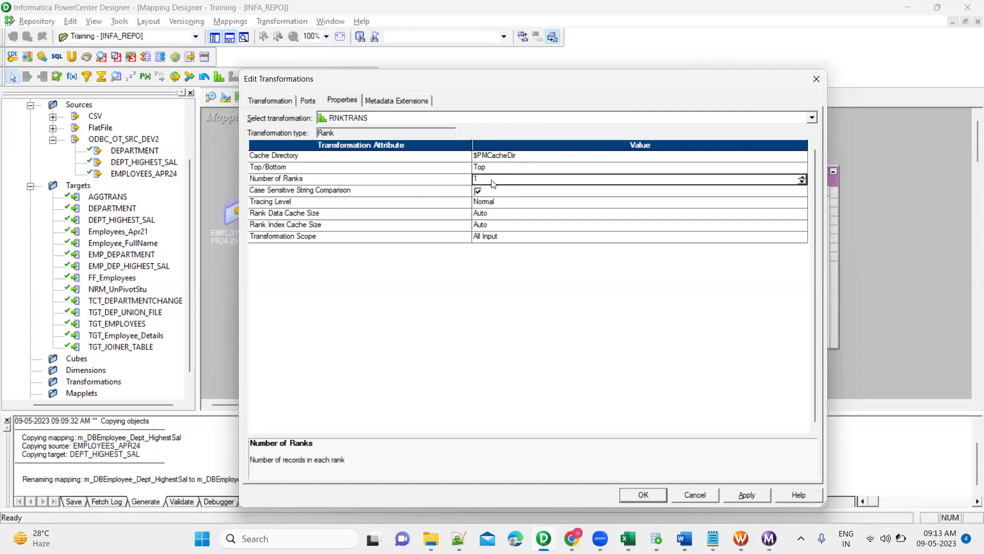
Compare highest-first and lowest-first ranks in columns I and J, selecting row E6:J6.
key("alt+Tab")
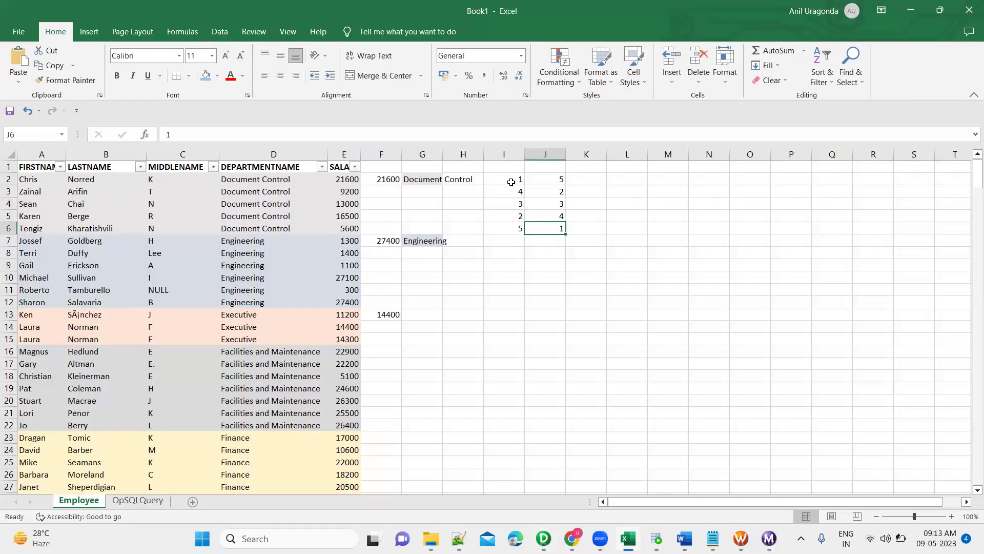
left_click(511, 182)
key("shift+Down")
key("shift+Down")
key("shift+Down")
key("shift+Down")
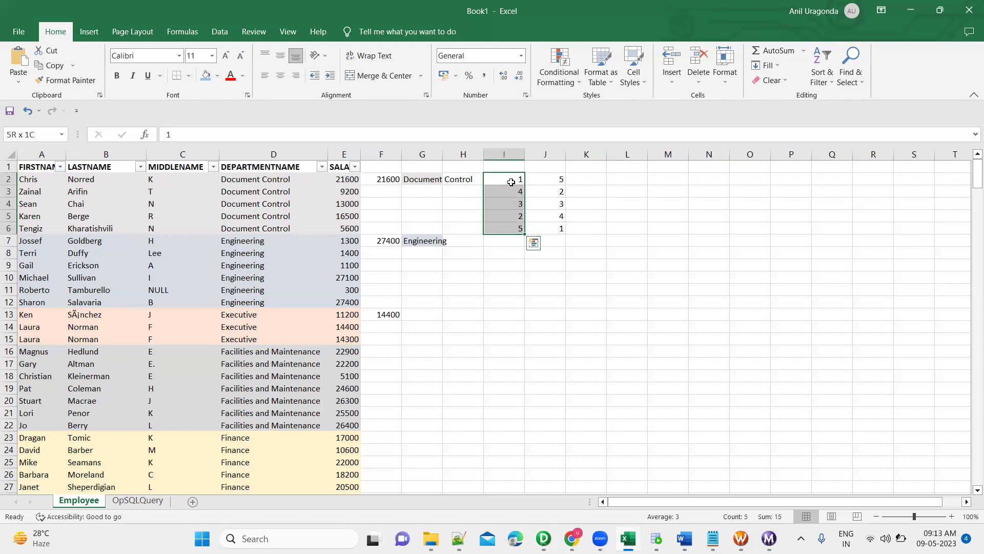
key("Right")
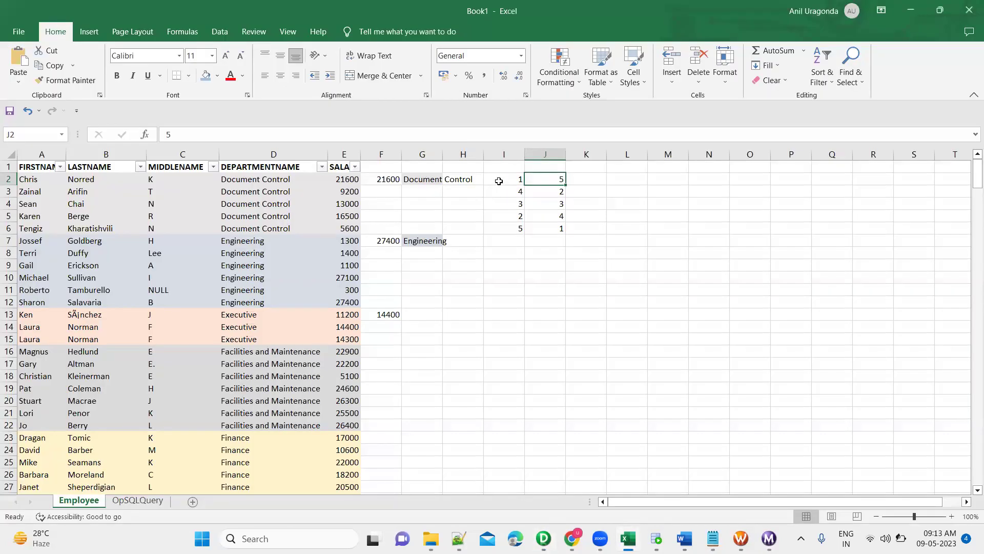
left_click(499, 181)
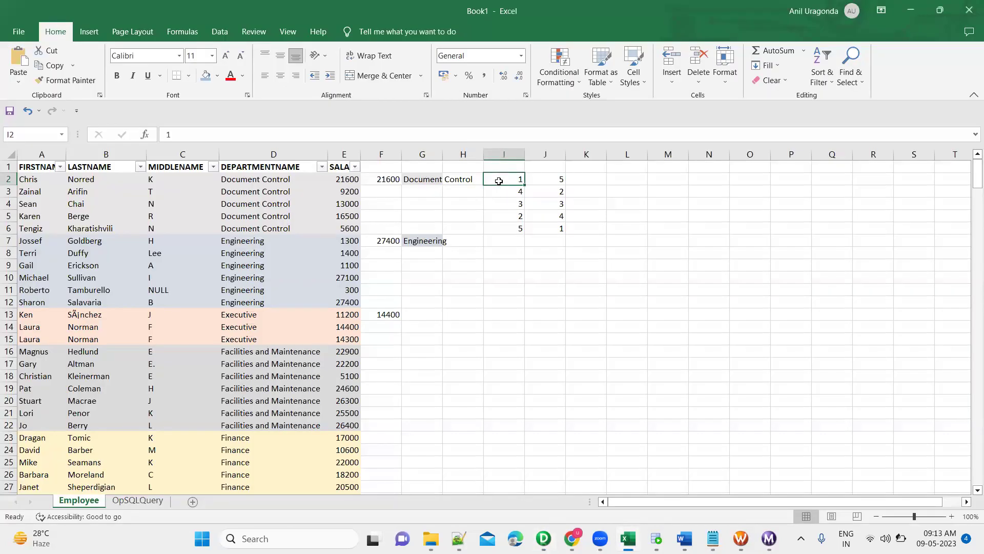
left_click(345, 179, "shift")
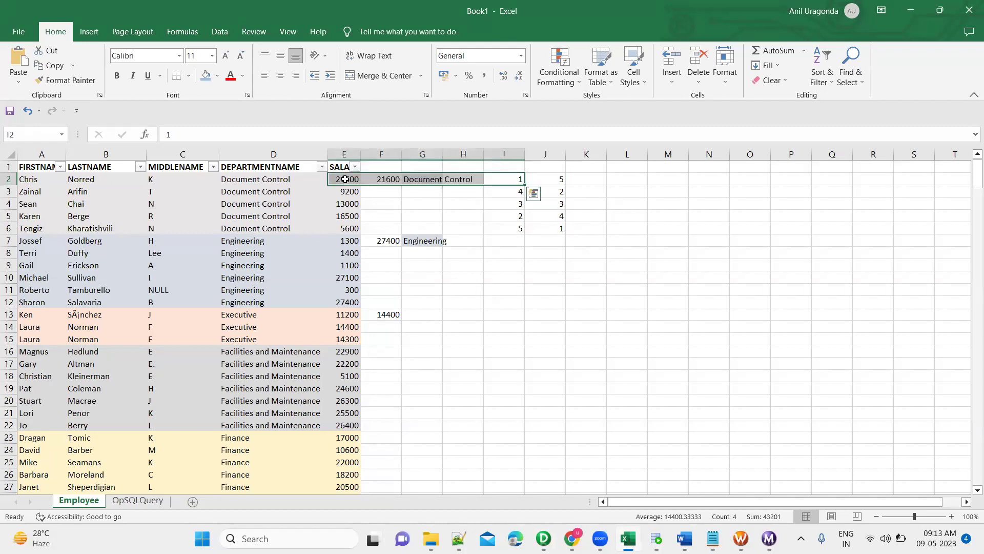
left_click(552, 227)
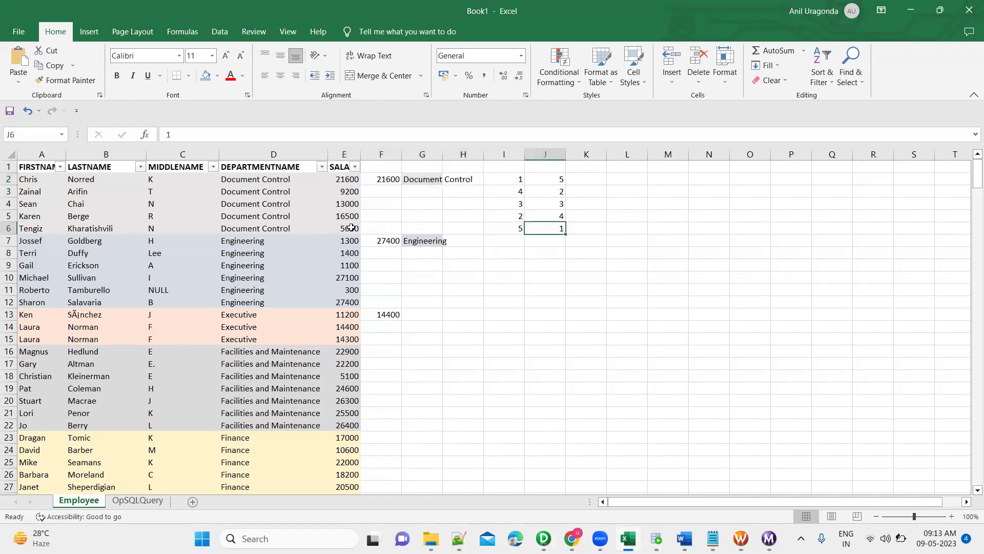
left_click(351, 227, "shift")
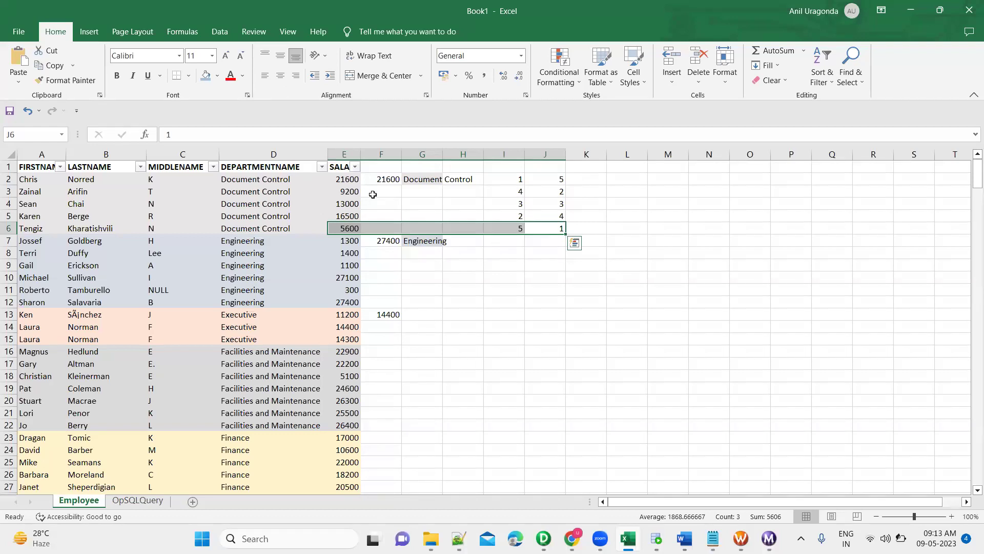
key("alt+Tab")
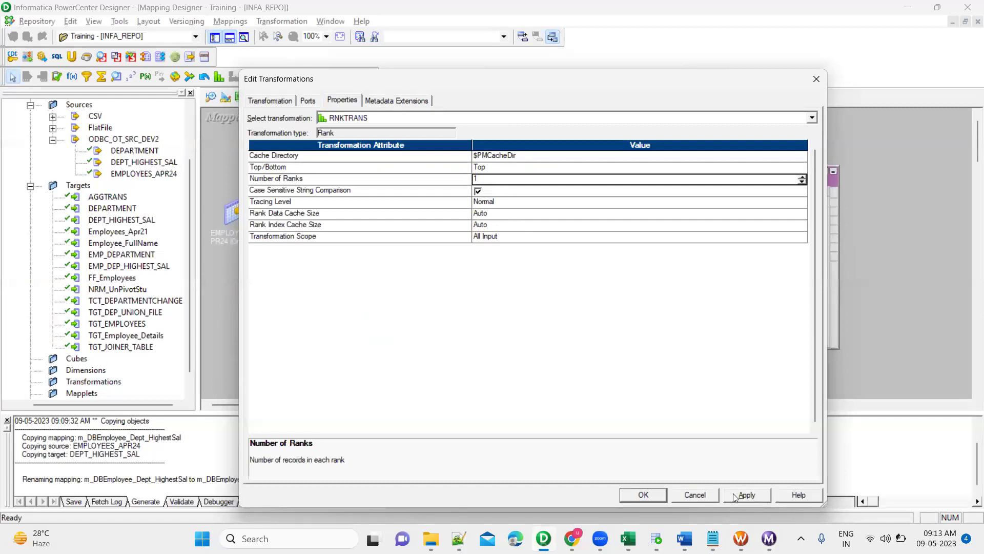
Link RNKTRANS ports FIRSTNAME through SALARY to the matching EMP_DEP_HIGHEST_SAL columns.
left_click(642, 494)
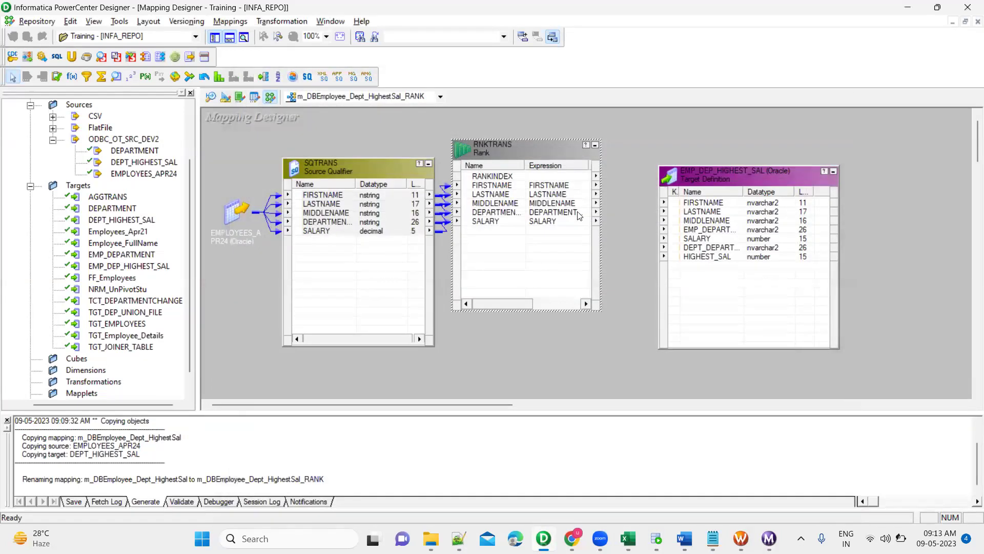
left_click(505, 187)
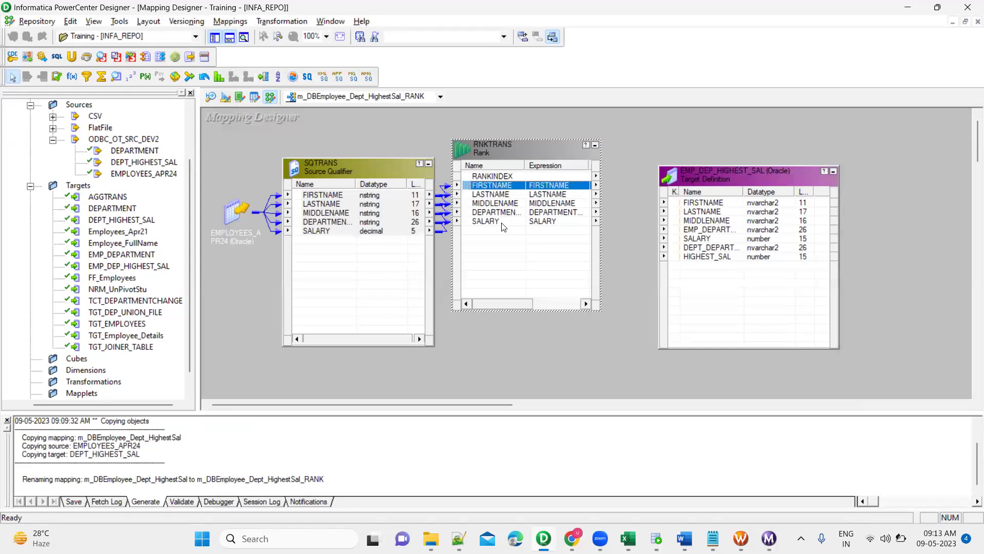
left_click(503, 226, "shift")
left_click_drag(468, 190, 707, 203)
left_click(705, 249)
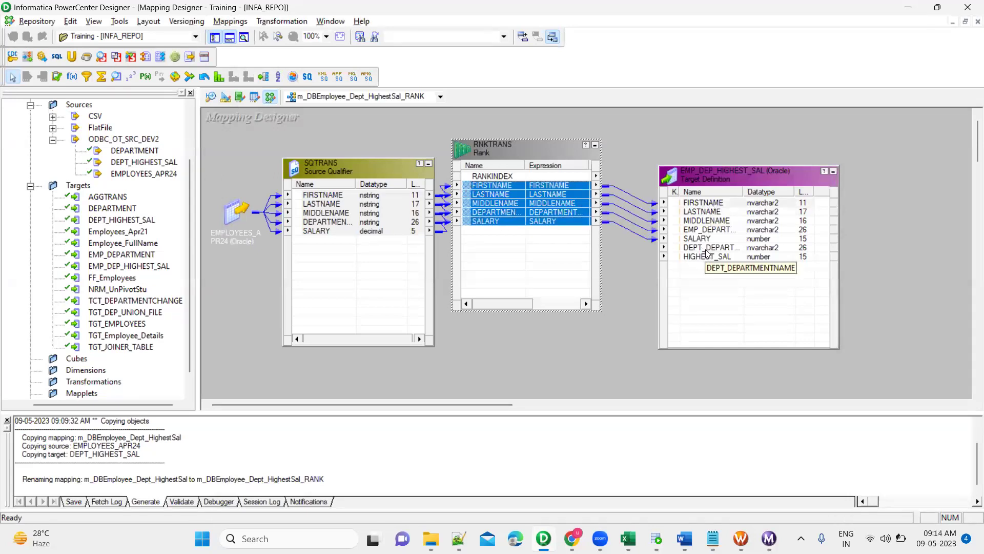
left_click(707, 257, "shift")
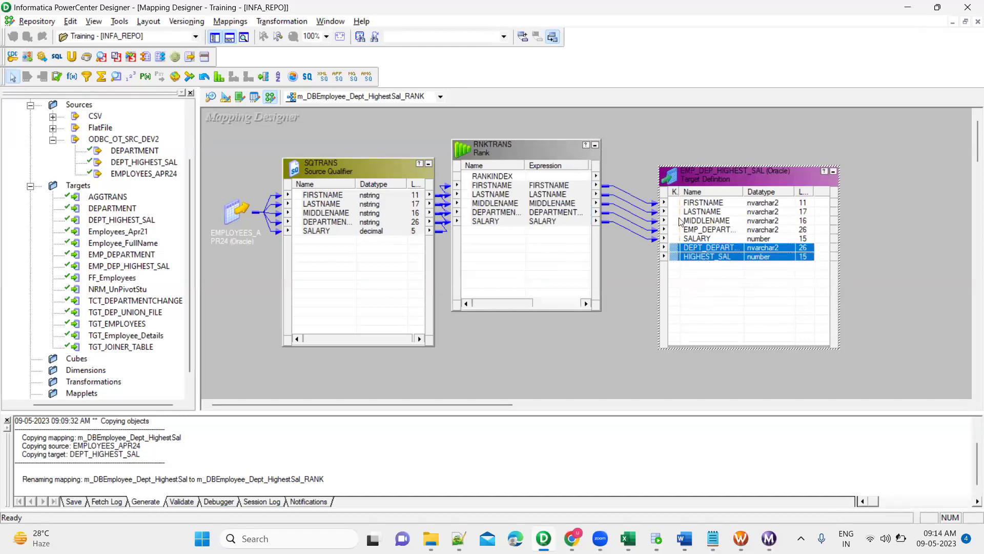
left_click(631, 161)
Arrange all transformations as icons and save the RANK mapping.
right_click(631, 159)
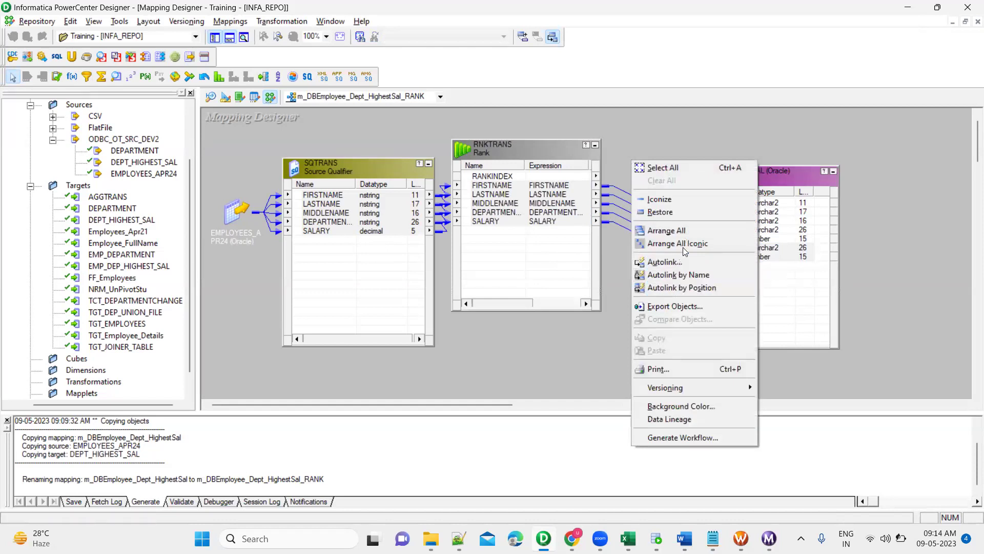
left_click(679, 244)
key("ctrl+s")
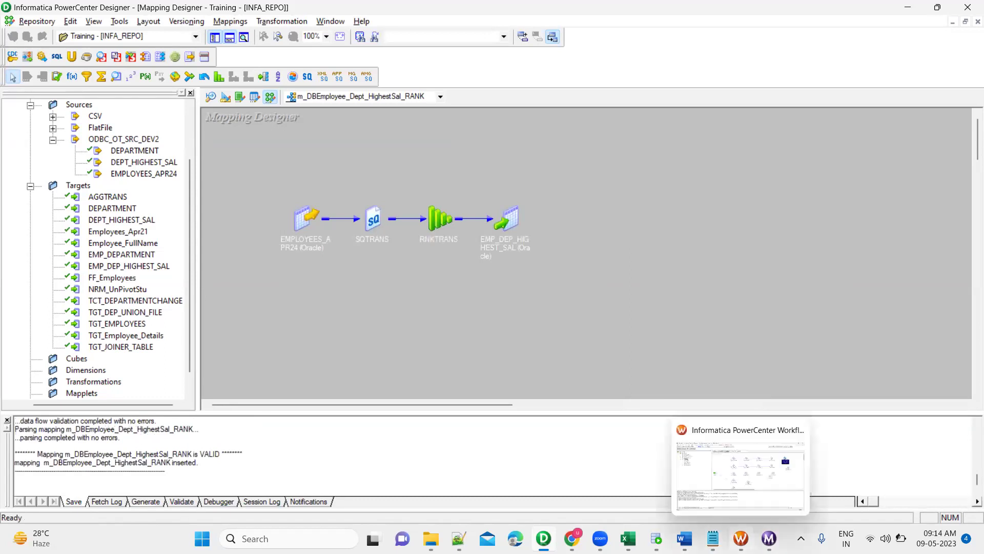
left_click(739, 538)
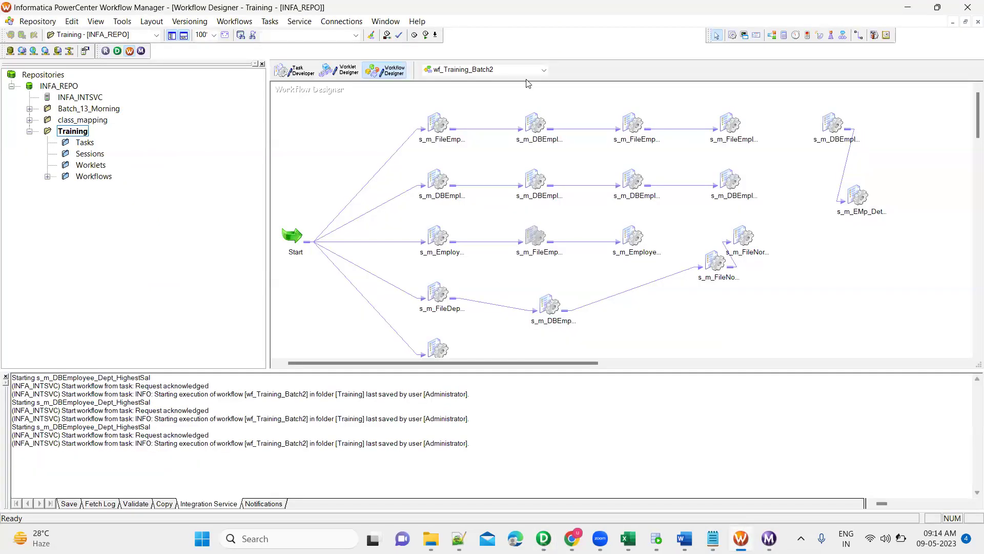
Add a session for m_DBEmployee_Dept_HighestSal_RANK and open its EMP_DEP_HIGHEST_SAL target writer properties.
left_click(816, 242)
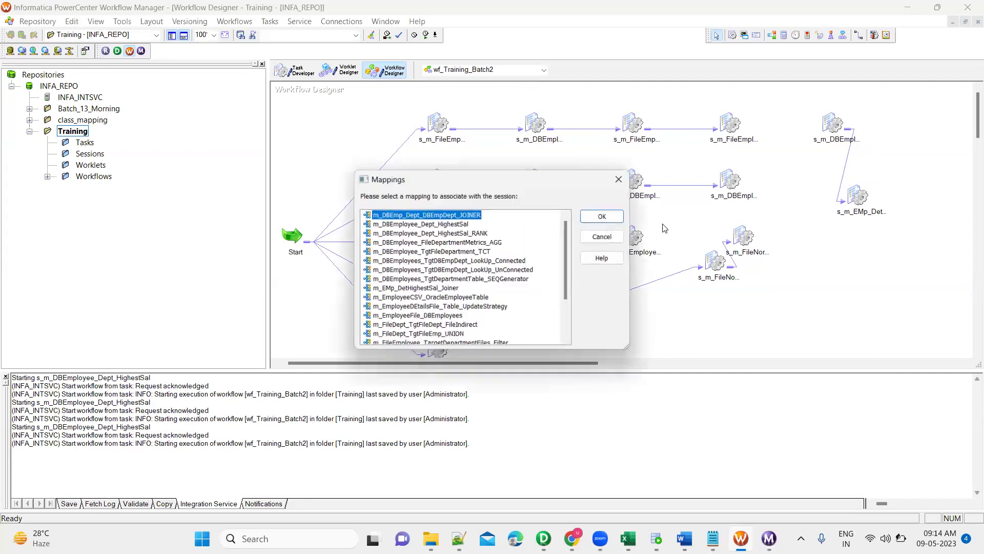
double_click(480, 233)
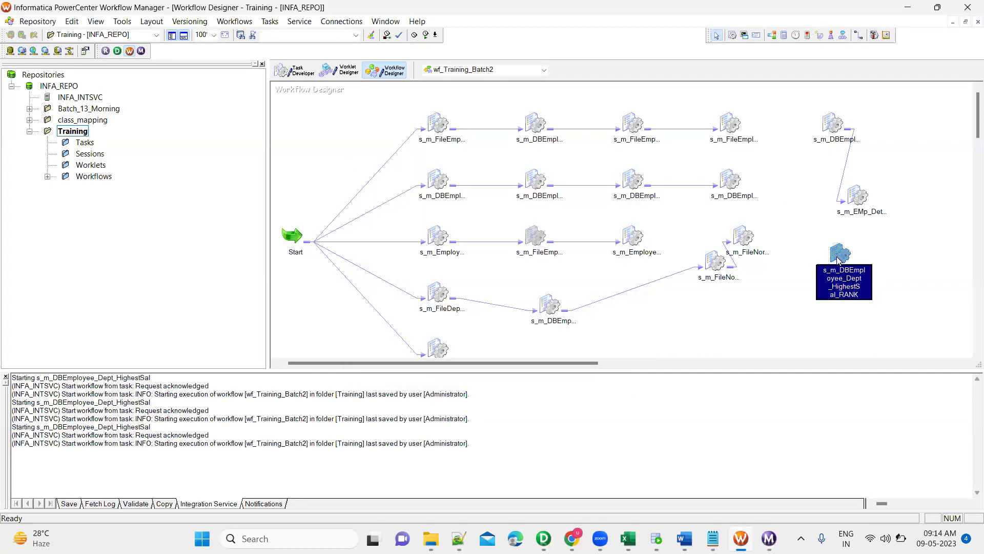
double_click(838, 261)
left_click(434, 126)
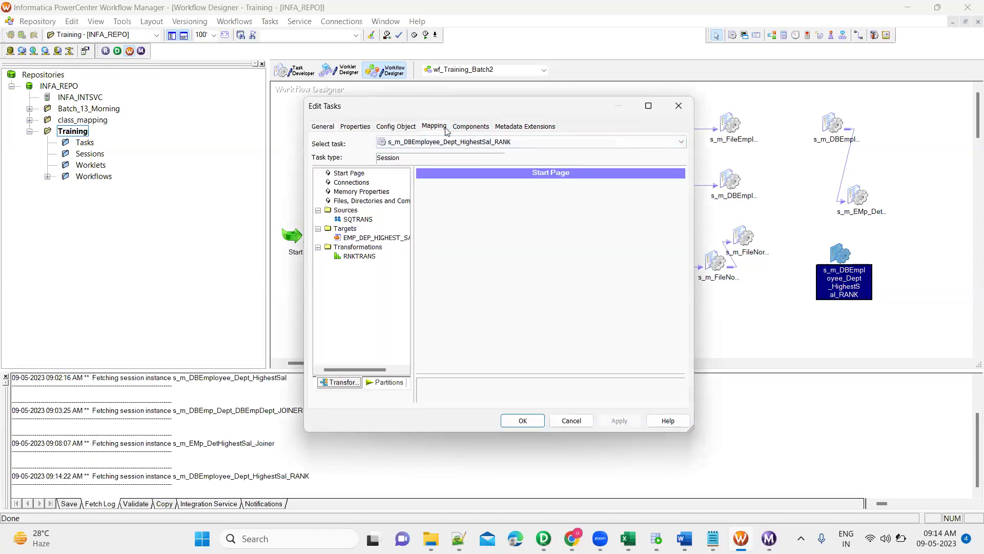
left_click(376, 237)
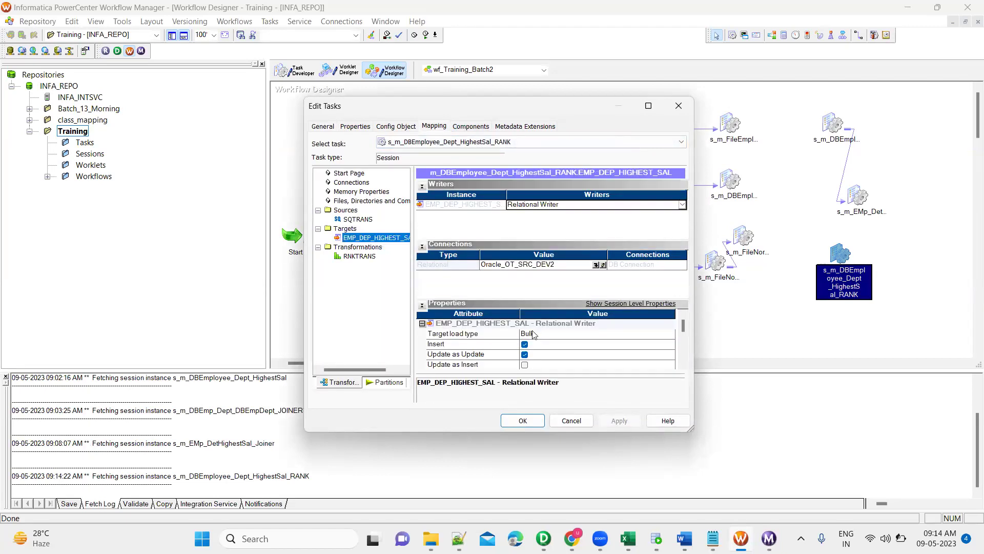
left_click(533, 332)
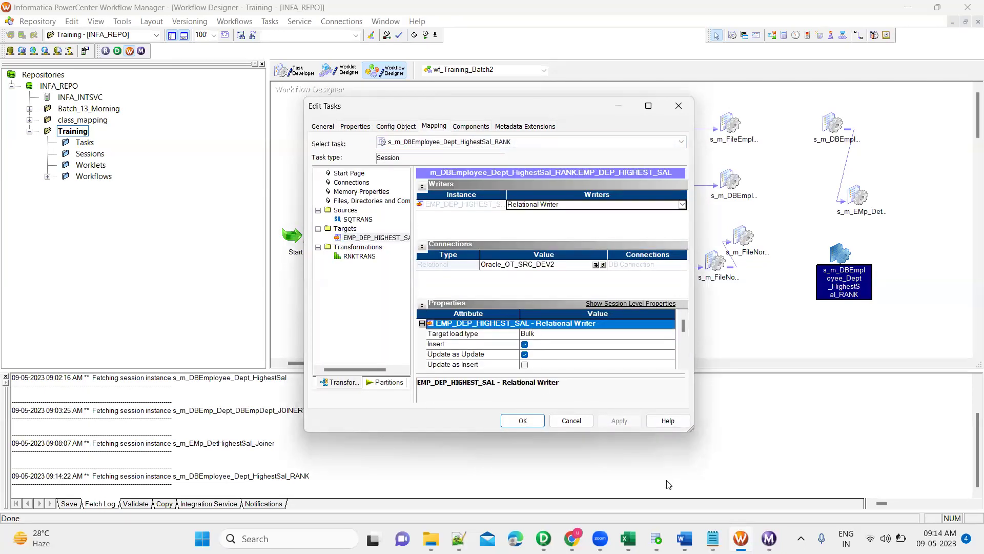
Rename the CREATE TABLE statement's table to EMP_DEP_HIGHEST_SAL_RANK and run it.
key("alt+Tab")
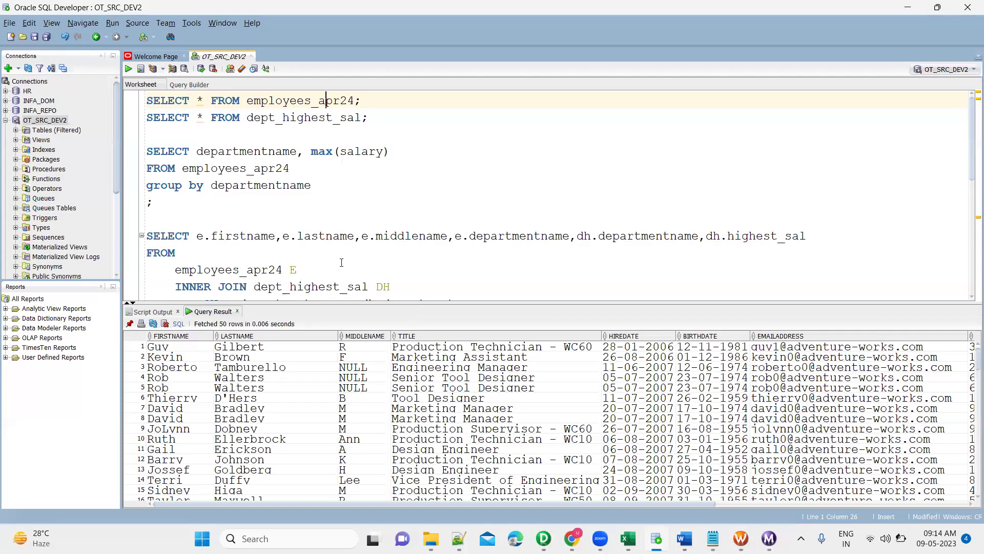
left_click(339, 261)
scroll(349, 205, "down", 4)
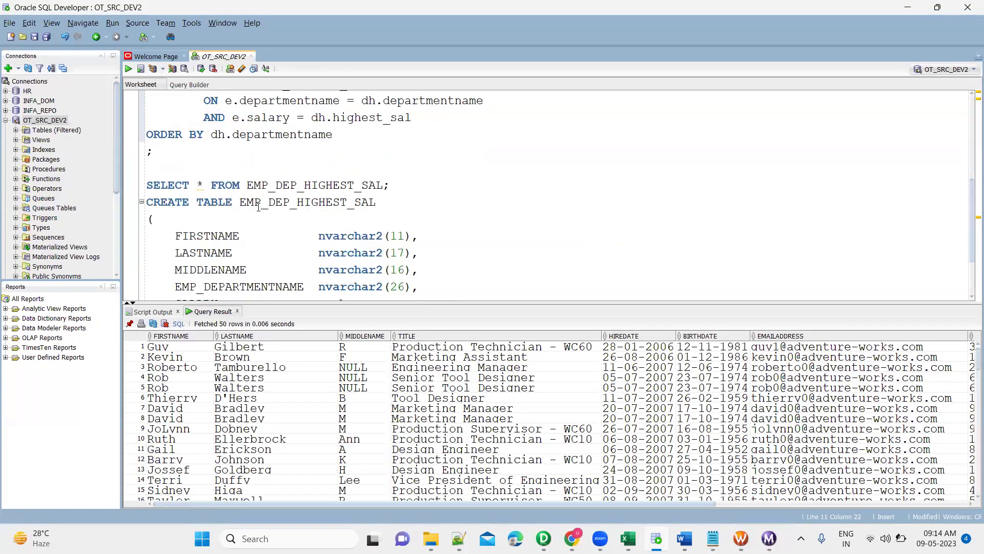
type("_RANK")
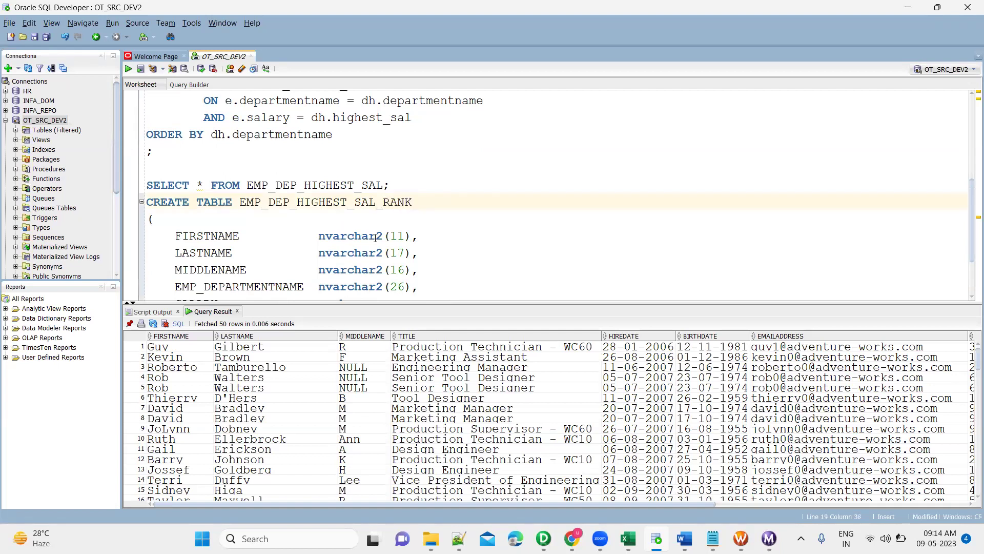
scroll(376, 237, "down", 2)
key("ctrl+Return")
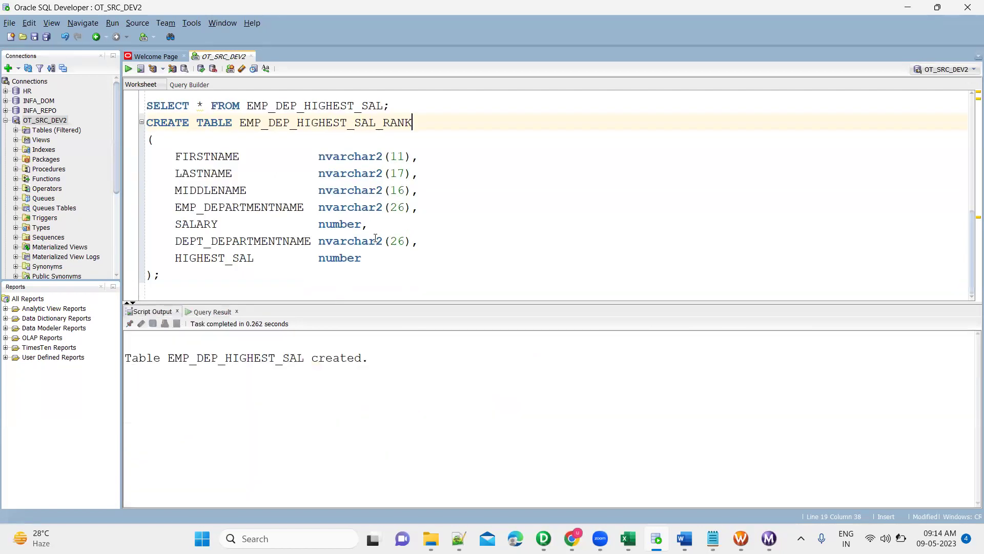
Select the new table name EMP_DEP_HIGHEST_SAL_RANK so it can be pasted into the session.
key("alt+Tab")
key("alt+Tab")
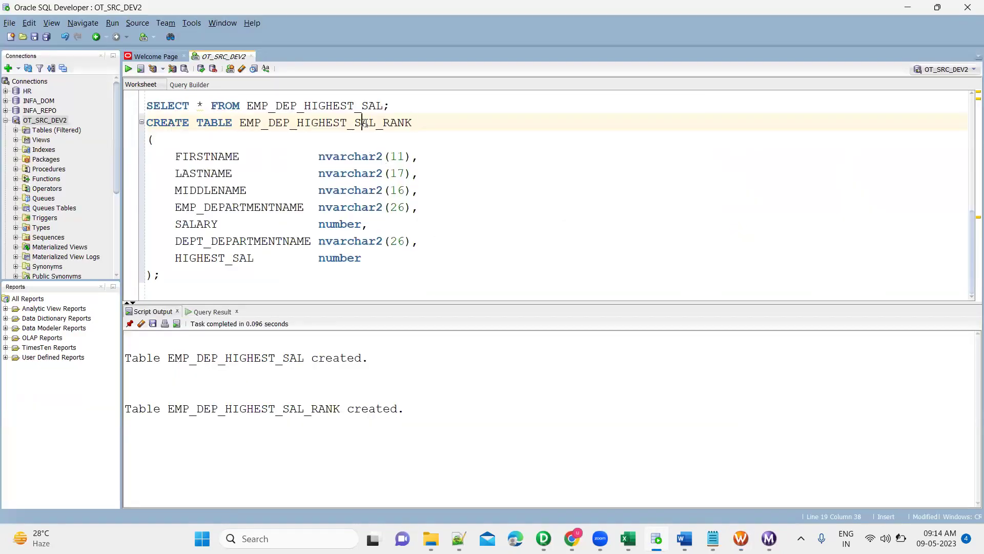
double_click(363, 123)
key("ctrl+c")
key("alt+Tab")
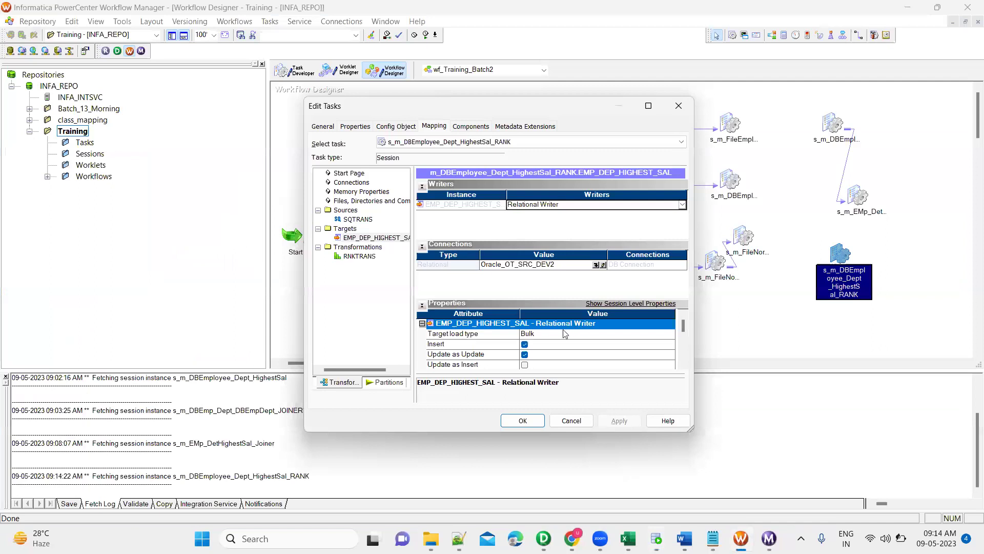
Set the target load type to Normal and the Target Table Name to EMP_DEP_HIGHEST_SAL_RANK.
left_click(565, 333)
left_click(565, 334)
left_click(538, 350)
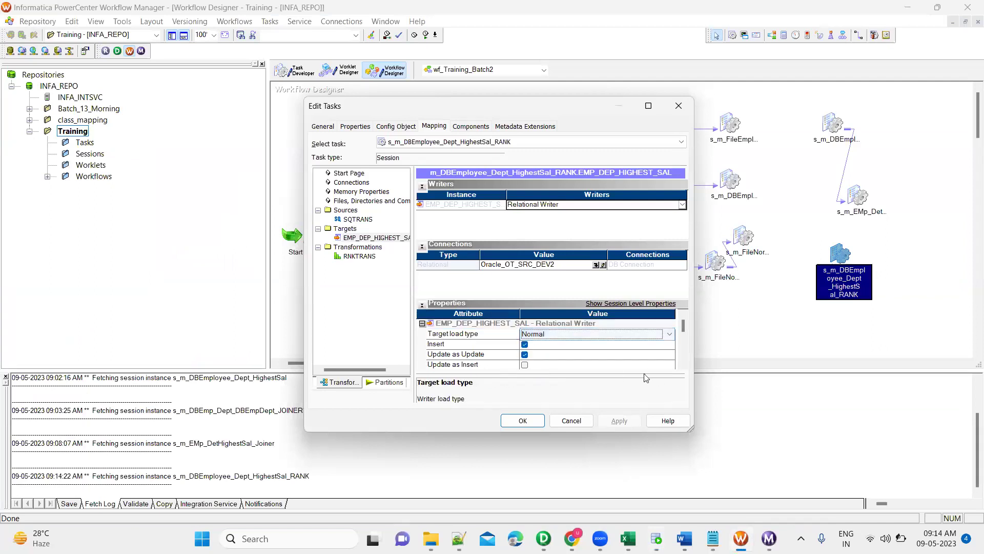
scroll(685, 367, "down", 3)
scroll(686, 369, "down", 3)
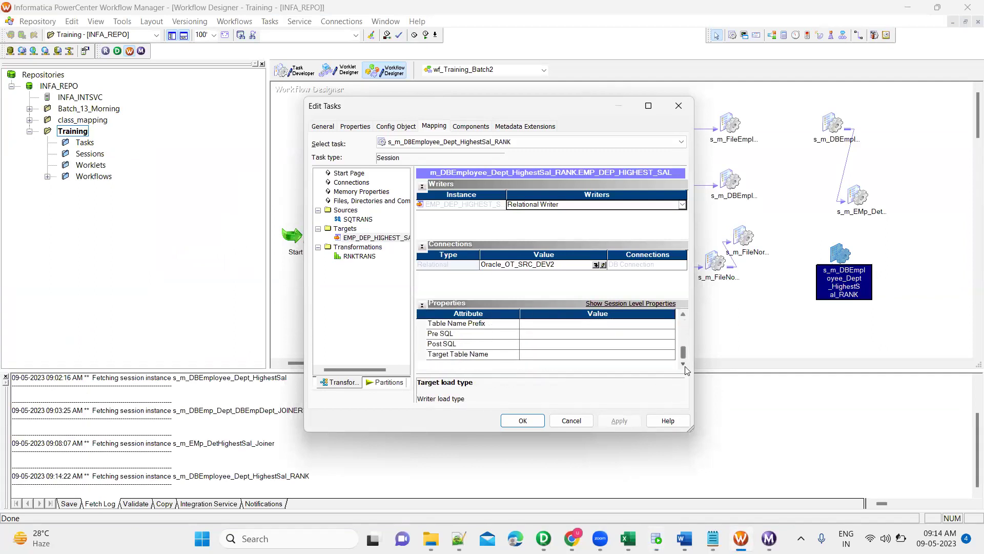
left_click(629, 355)
key("ctrl+v")
left_click(610, 418)
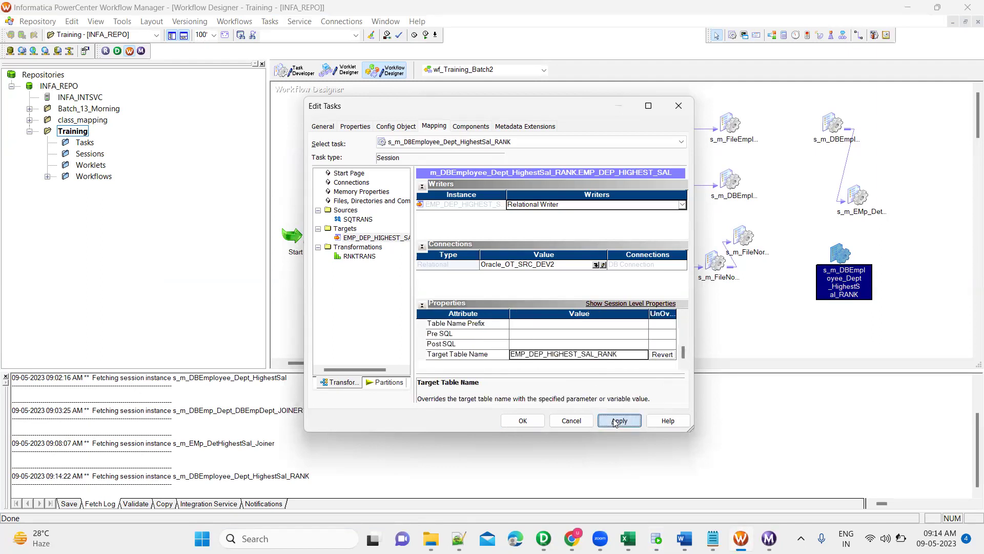
left_click(513, 422)
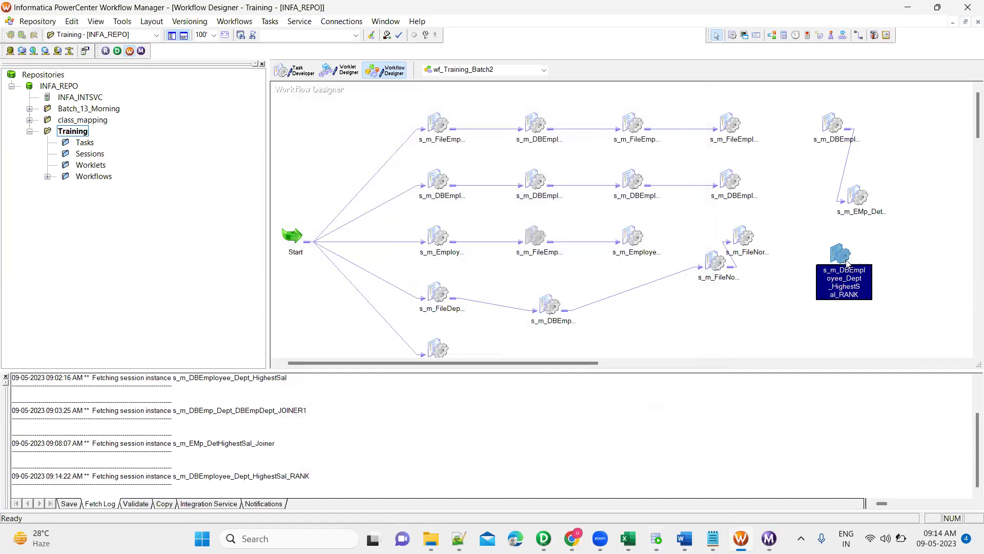
Save the workflow and start the RANK session task.
key("ctrl+s")
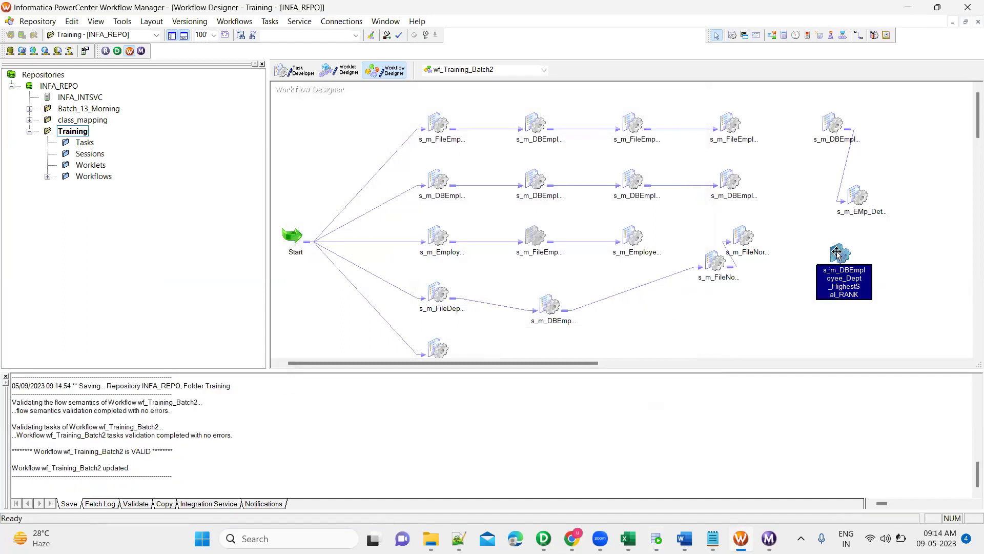
right_click(839, 255)
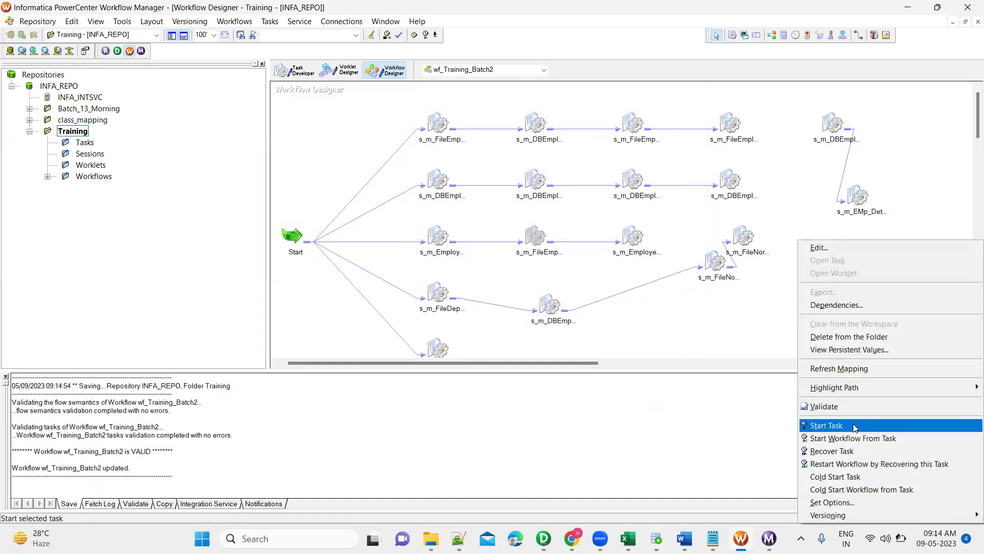
left_click(852, 425)
mouse_move(770, 538)
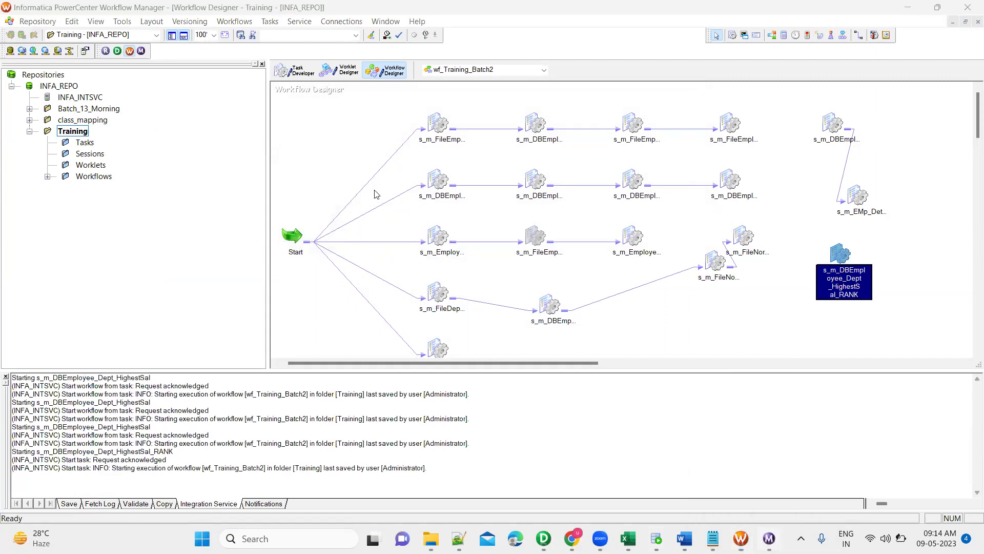
Check the RANK run's Source/Target Statistics: 296 rows read, 16 applied to the target.
left_click(235, 84)
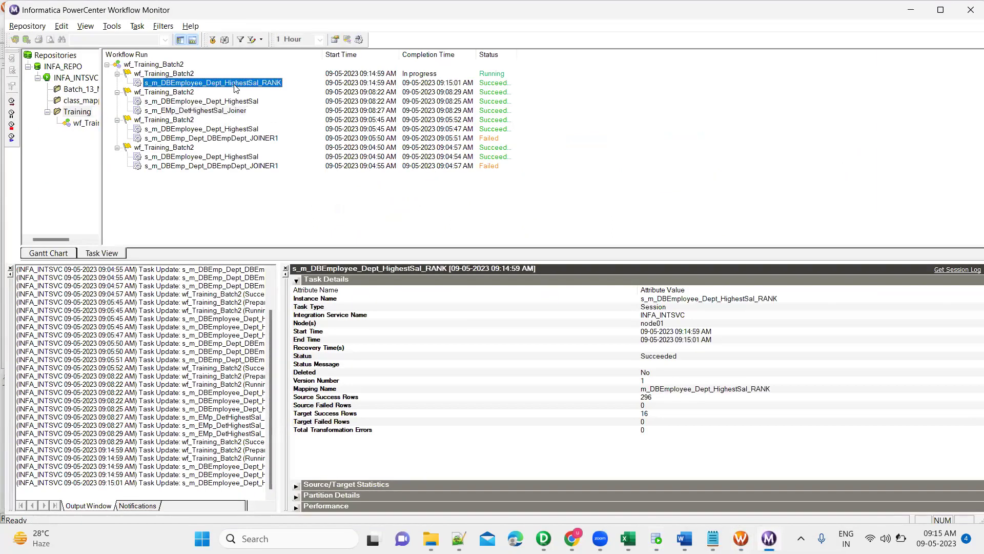
left_click(295, 280)
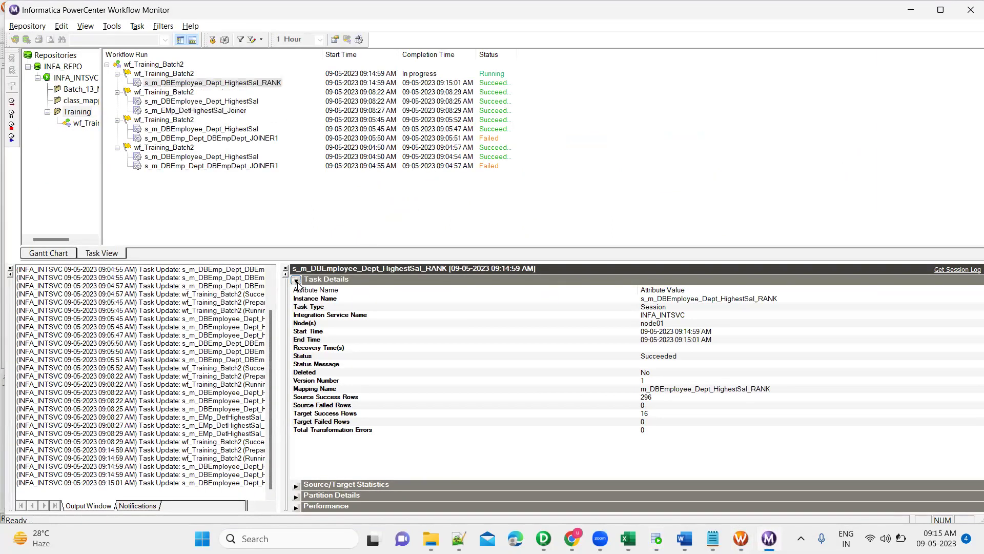
left_click(296, 290)
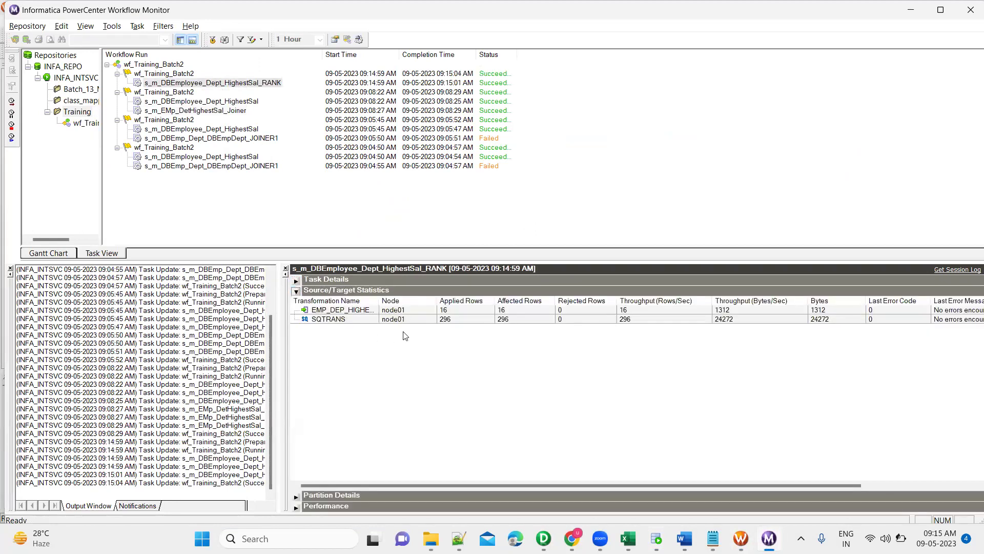
left_click(466, 311)
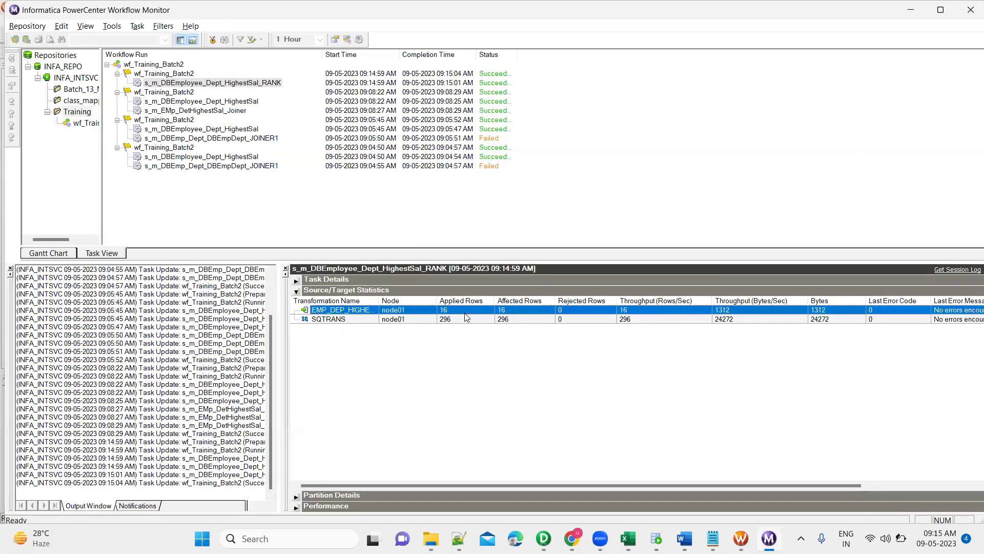
key("alt+Tab")
key("alt+Tab")
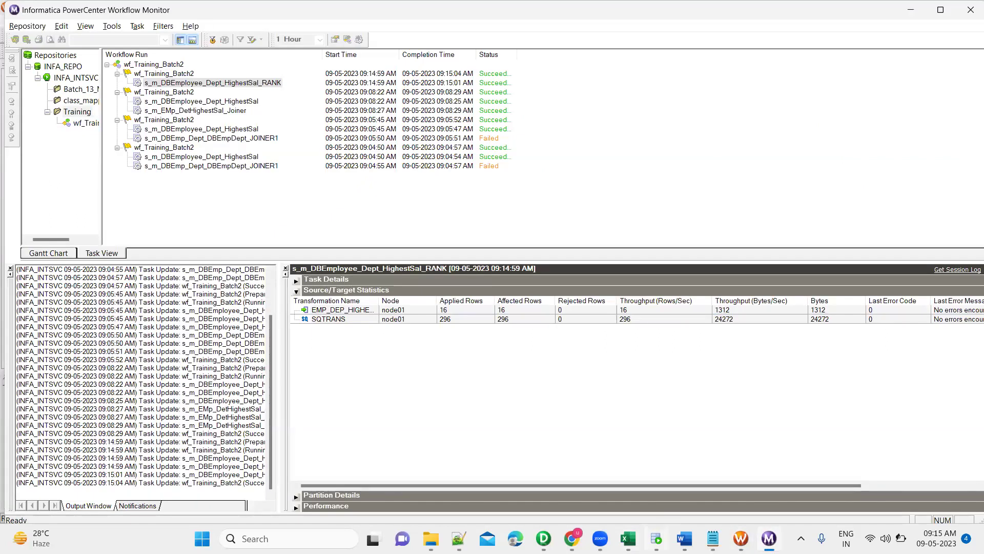
key("alt+Tab")
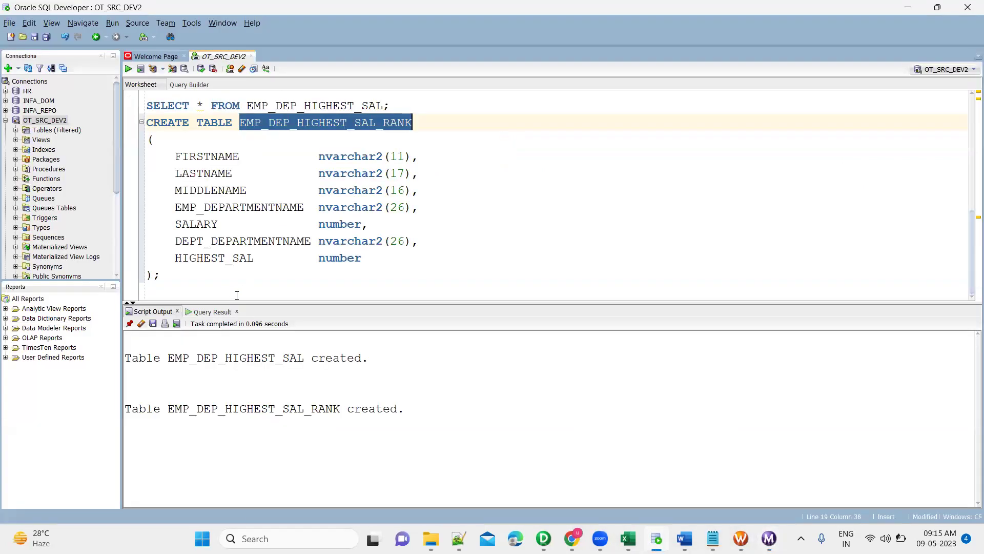
Run SELECT * FROM EMP_DEP_HIGHEST_SAL_RANK; to list the loaded rows.
left_click(212, 294)
type("SELEC")
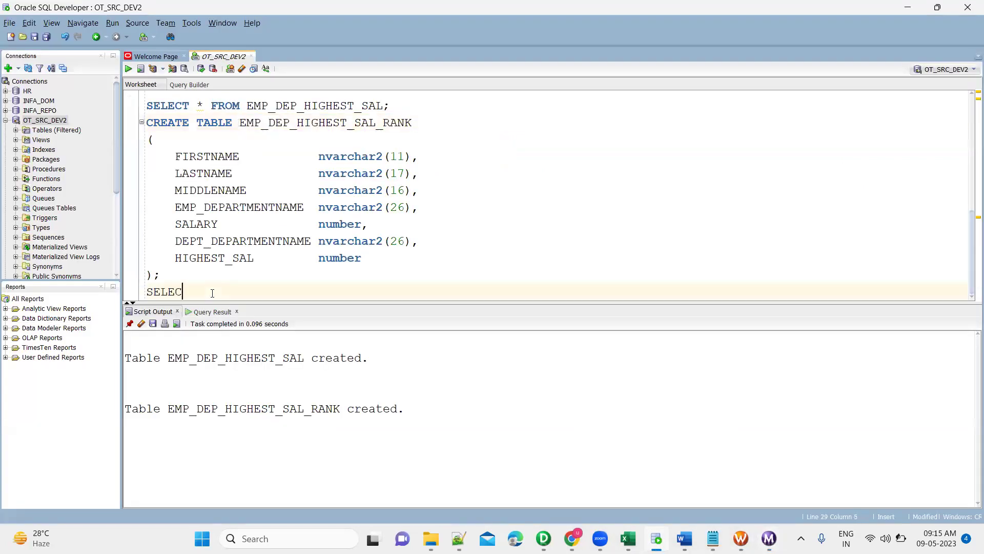
type("T * FROM EMP_DEP_HIGHEST_SAL_RANK;")
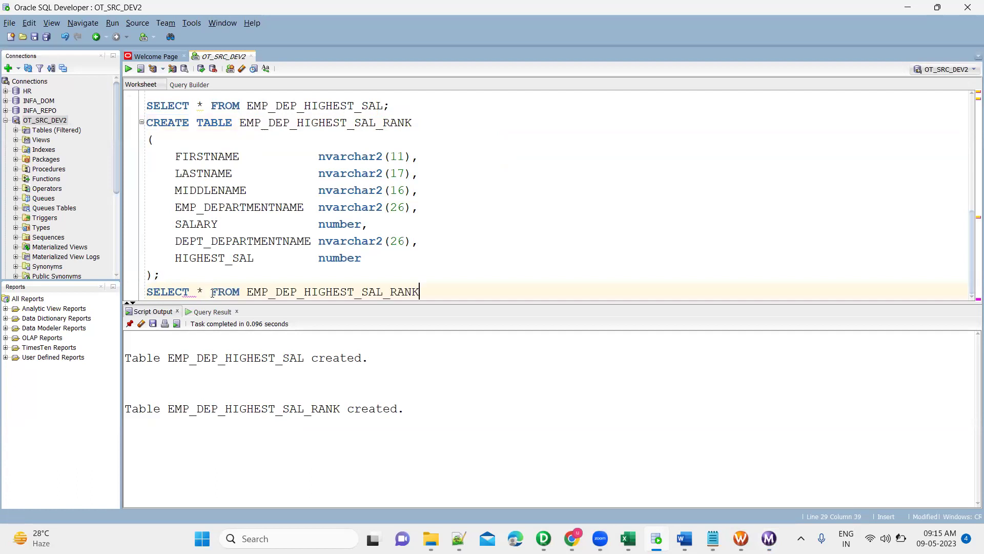
key("ctrl+Return")
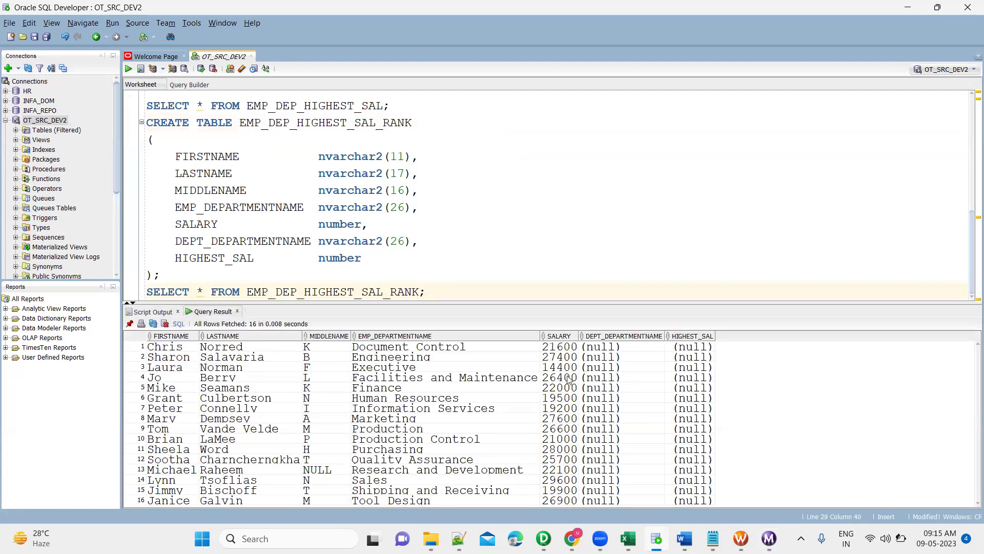
Inspect the department salaries 21600, 27400 and 14400 in the results, then bring Excel forward.
left_click(559, 351)
left_click(484, 350)
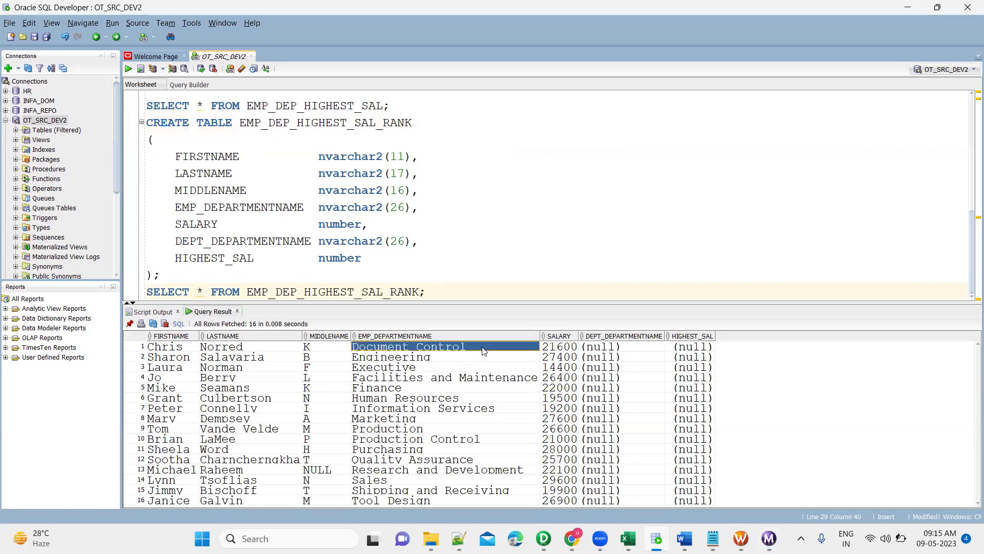
left_click(575, 350, "shift")
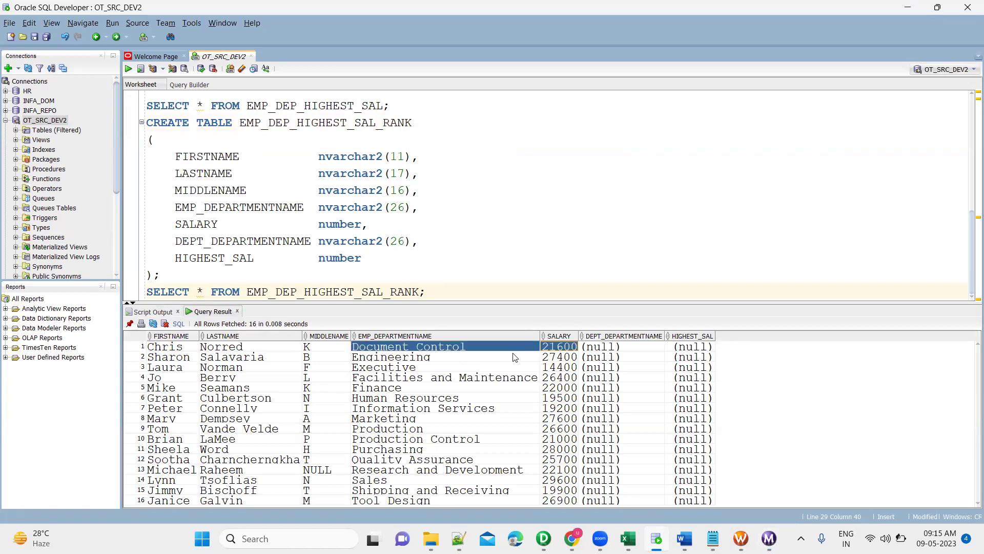
left_click(512, 359)
left_click(553, 361, "shift")
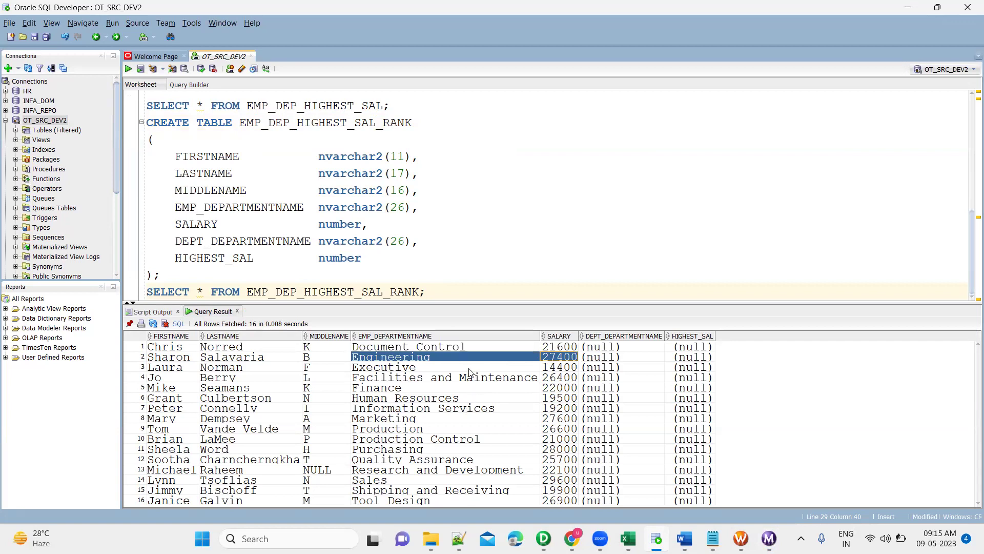
left_click(469, 369)
left_click(563, 369, "shift")
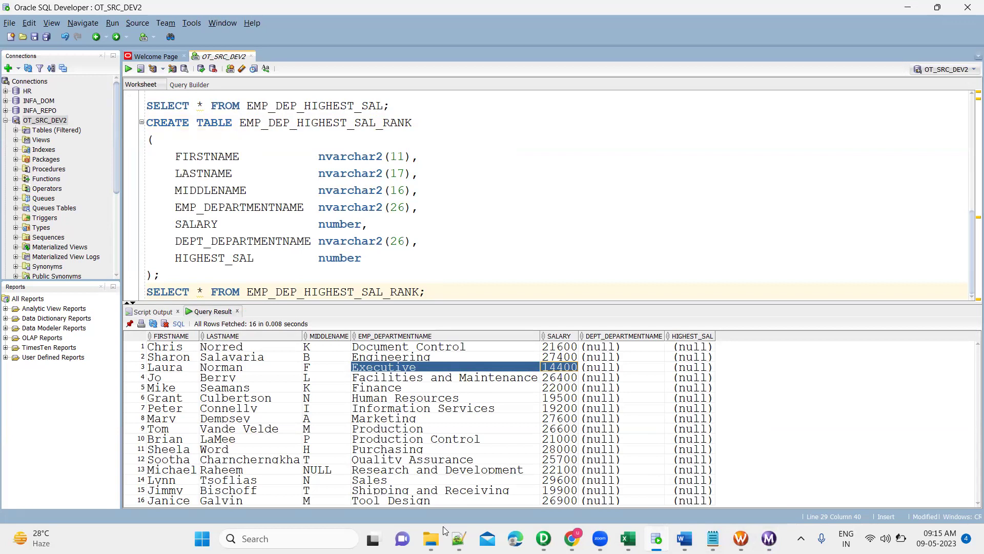
left_click(628, 538)
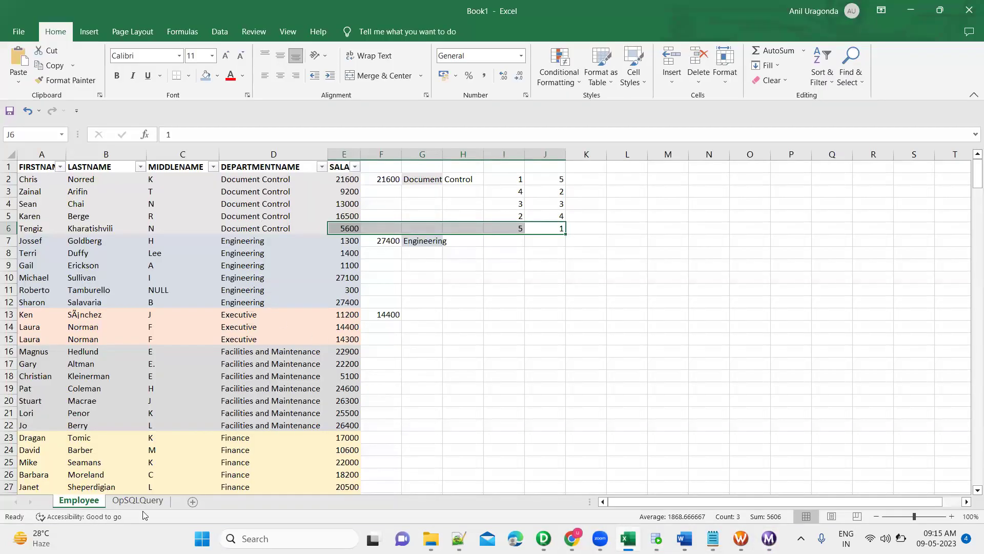
left_click(124, 506)
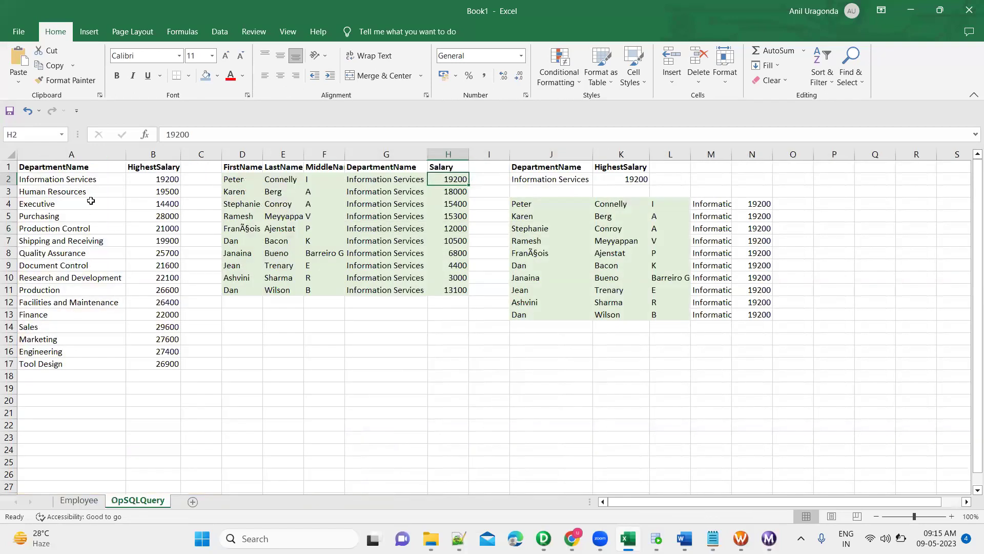
left_click(89, 192)
key("alt+Tab")
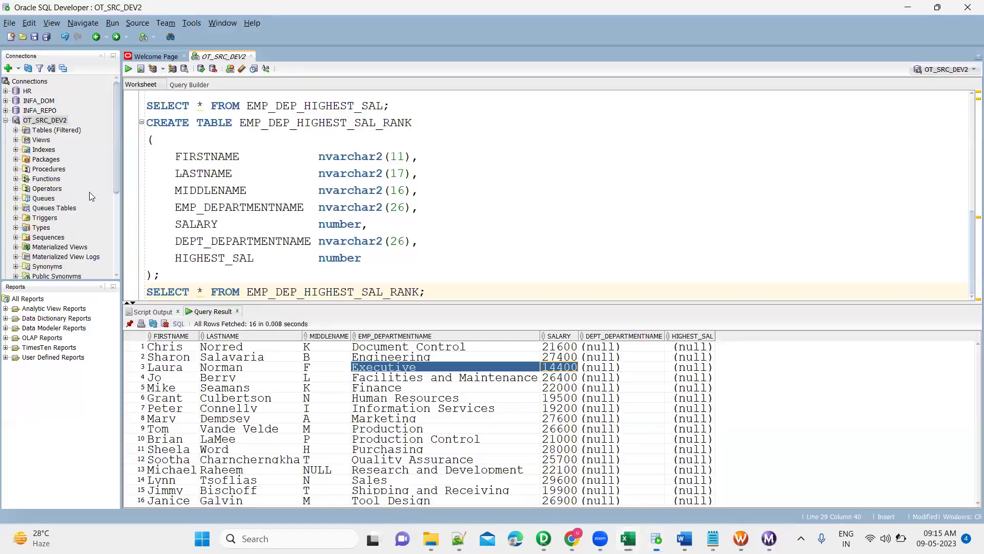
key("alt+Tab")
left_click_drag(89, 192, 156, 197)
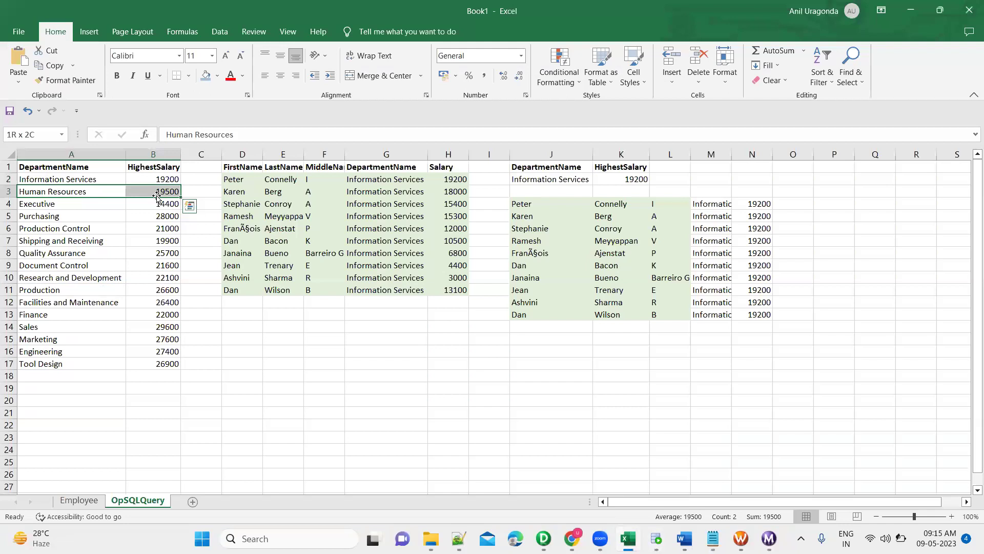
key("alt+Tab")
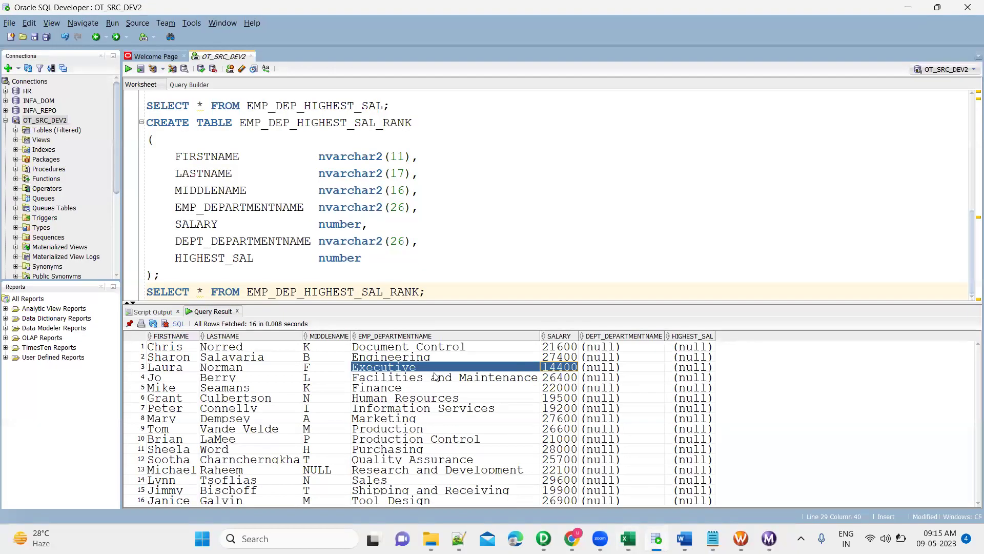
left_click(404, 408)
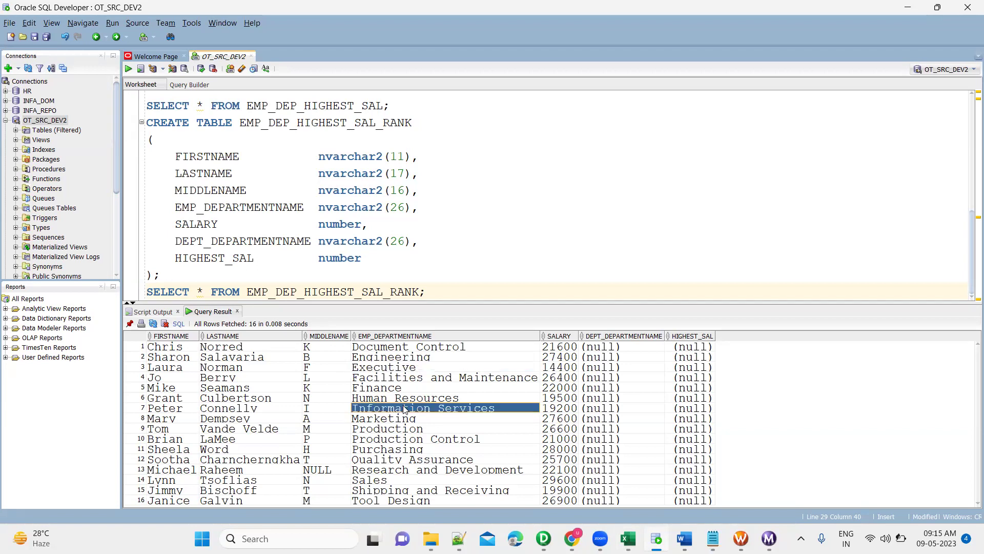
key("Up")
key("Left")
key("Left")
key("Left")
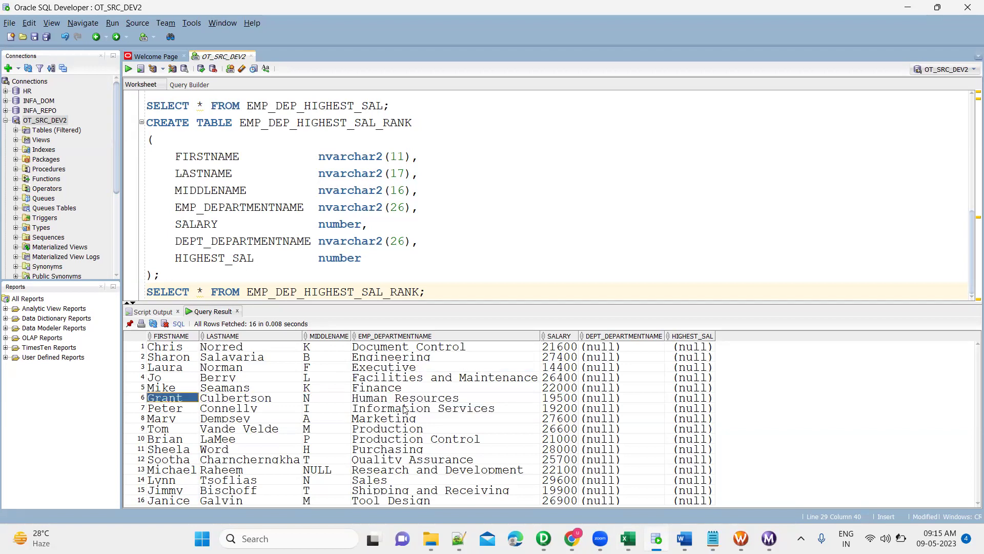
key("shift+Right")
key("shift+Right")
key("shift+Right")
key("shift+Right")
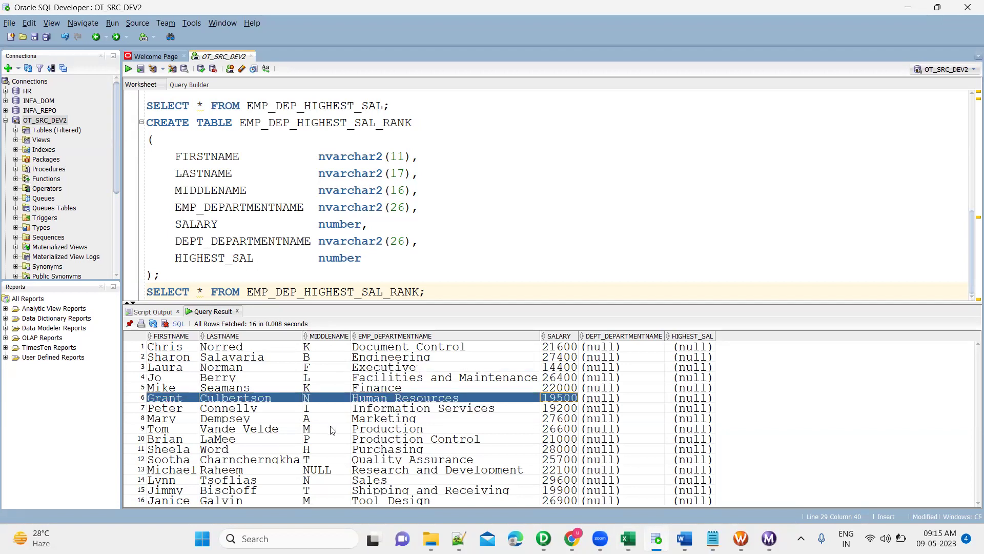
key("alt+Tab")
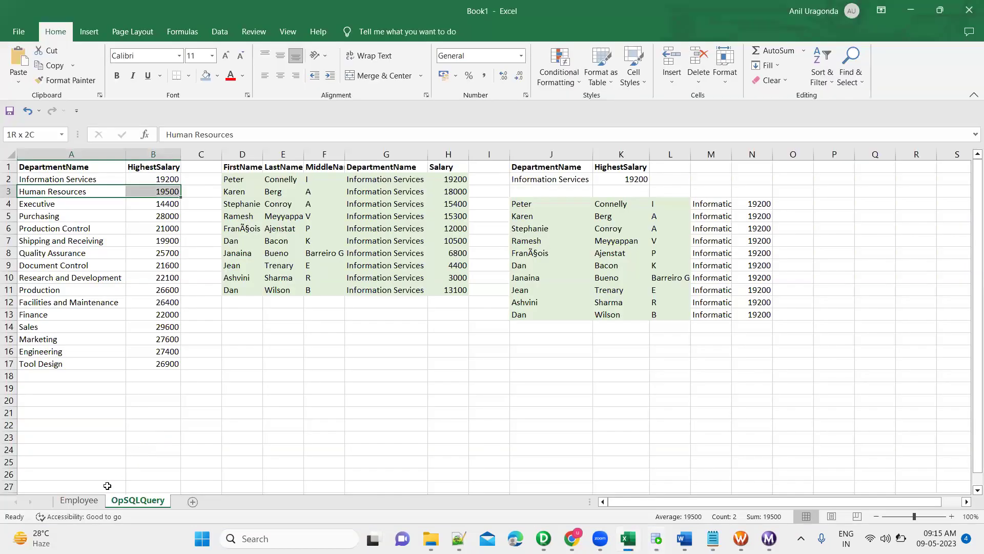
On the Employee sheet, search for 'hum' and 'hu' in the selected range, finding no matches.
left_click(88, 502)
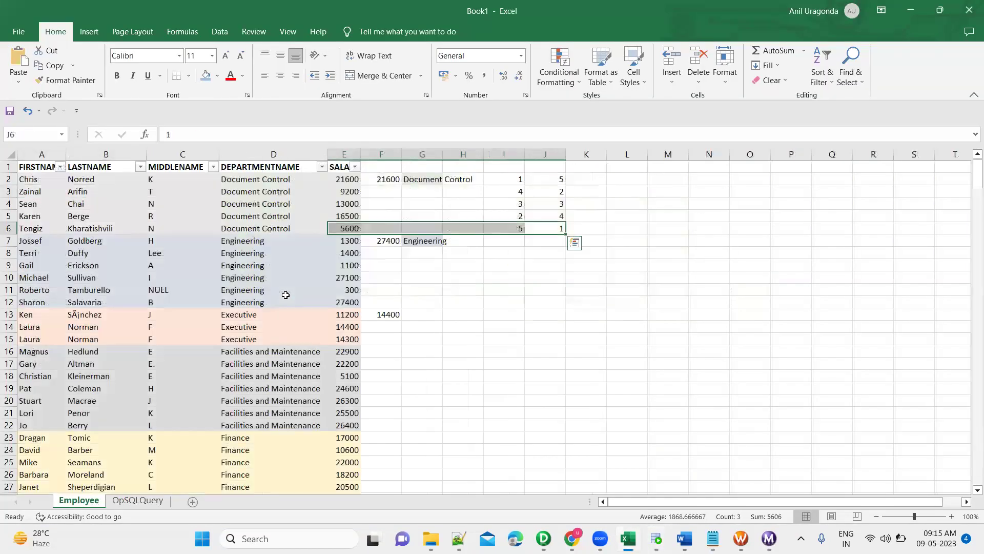
key("ctrl+f")
type("human")
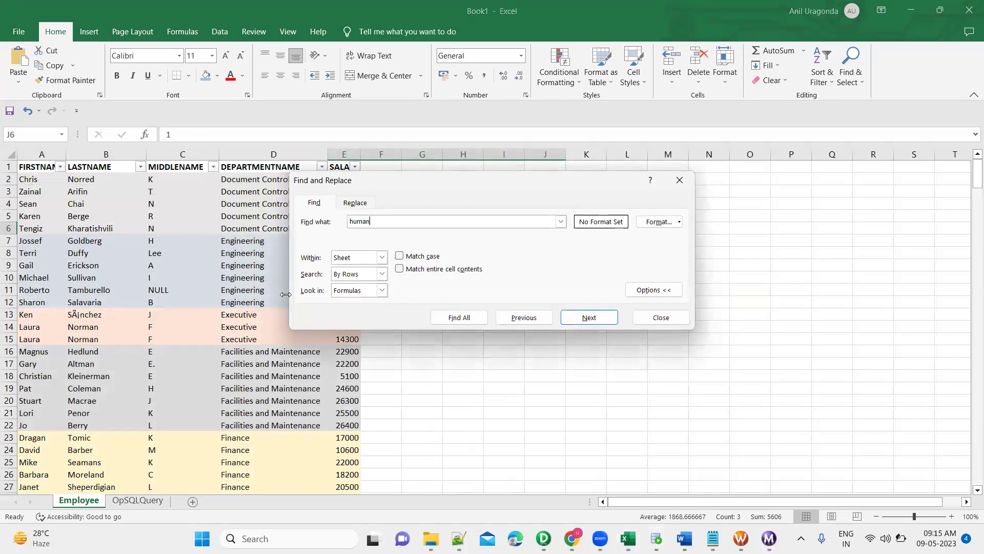
key("Return")
key("XF86AudioRaiseVolume")
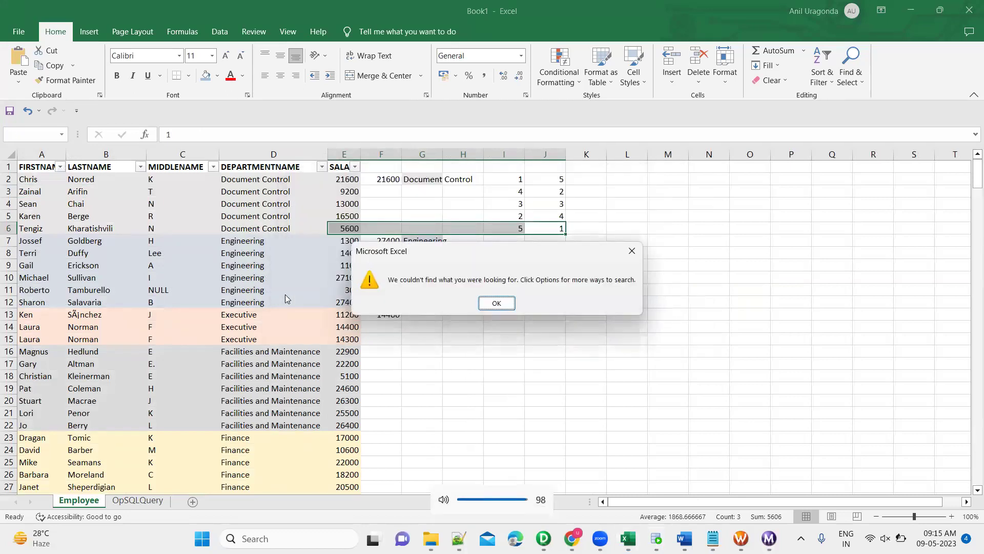
key("Return")
key("Escape")
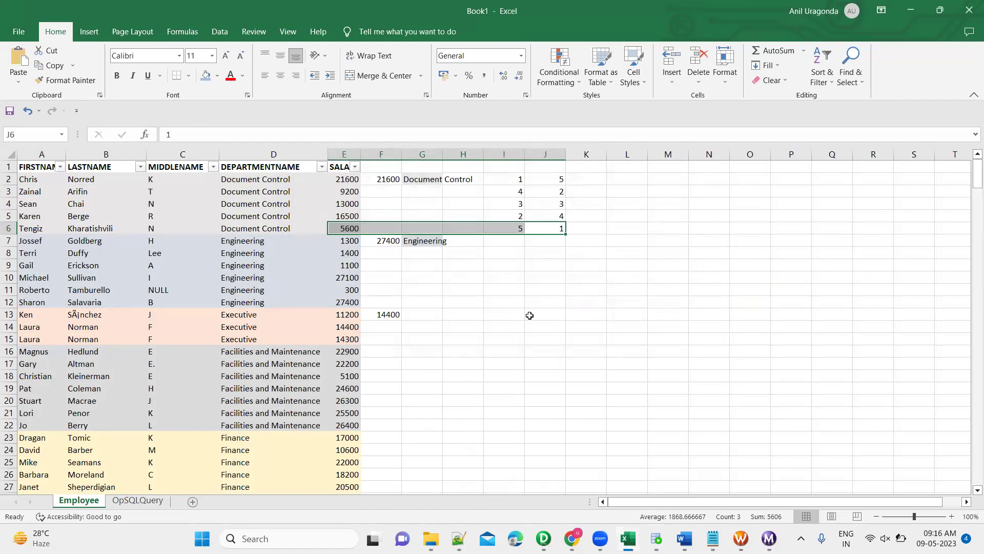
key("XF86AudioMute")
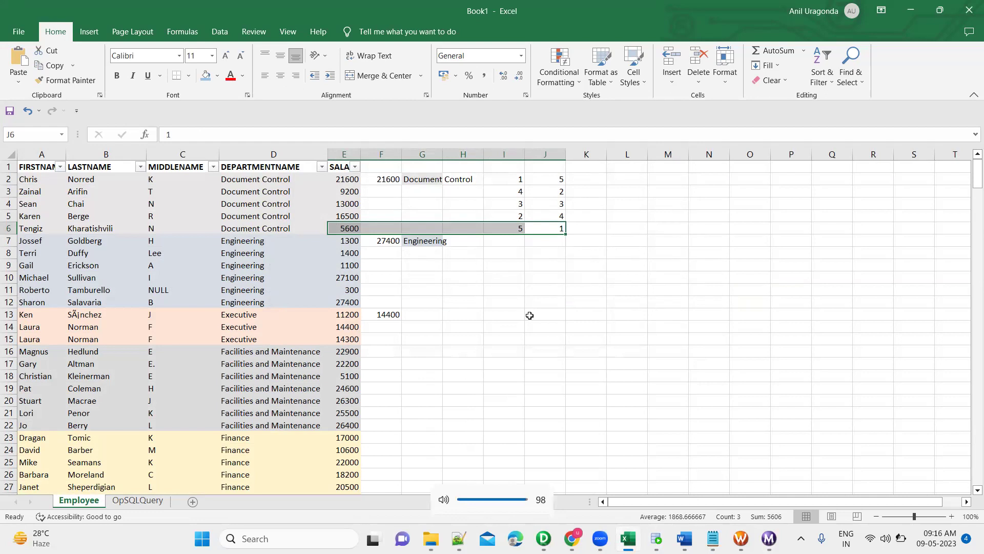
key("ctrl+f")
type("human")
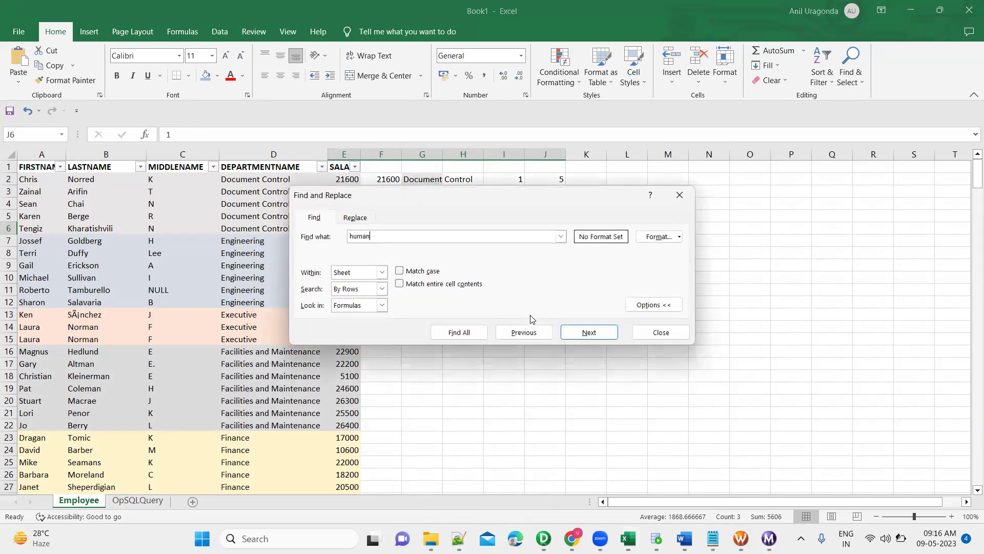
key("Return")
key("Return")
key("Escape")
Clear the range, find the first Human Resources entry, and select the 19500 record in row 37.
left_click(400, 287)
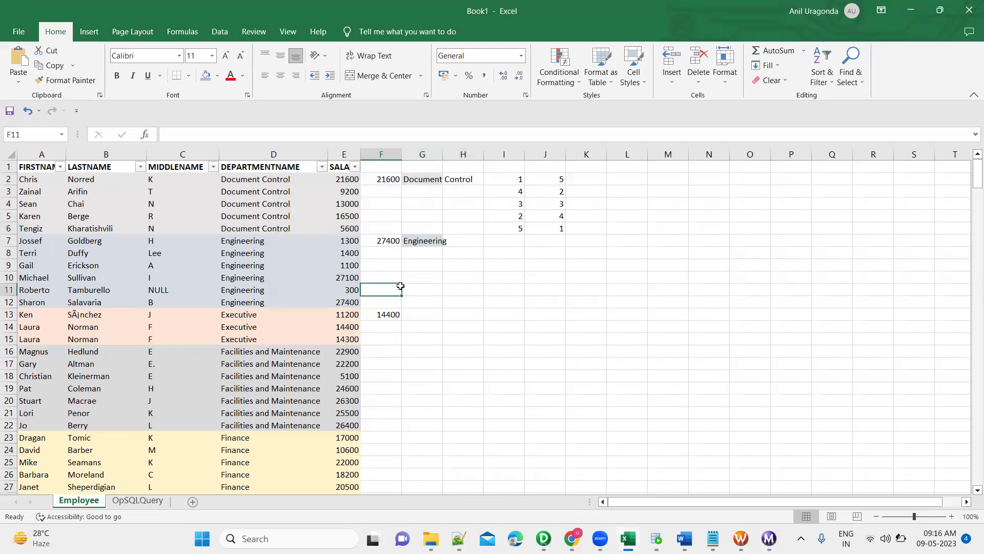
key("ctrl+f")
type("human")
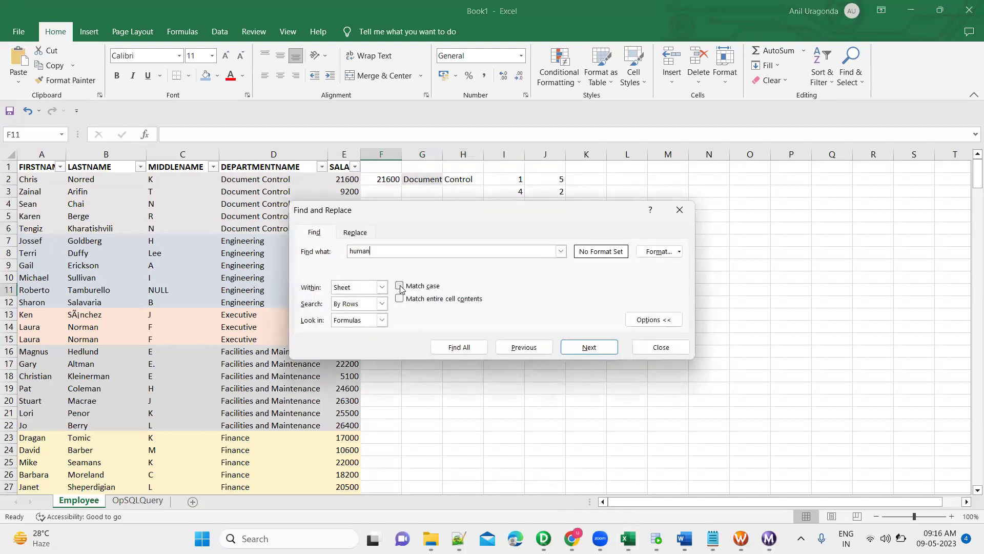
key("Return")
key("Escape")
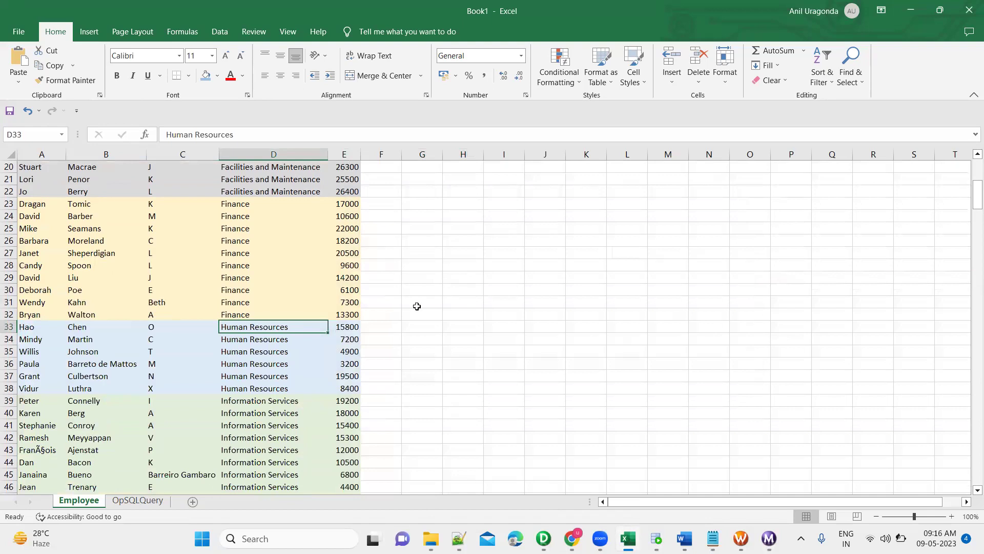
left_click(353, 375)
key("shift+Left")
key("shift+Left")
key("shift+Left")
key("shift+Left")
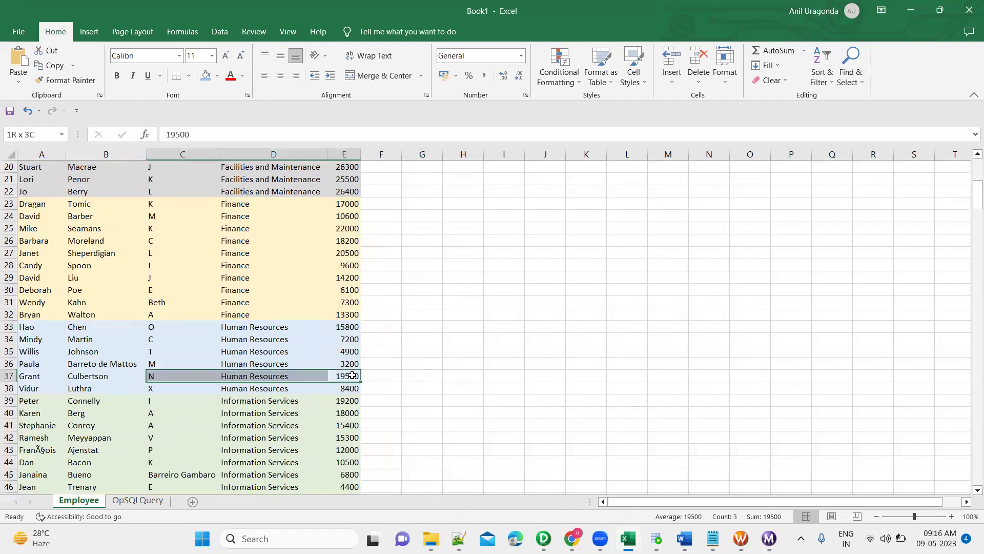
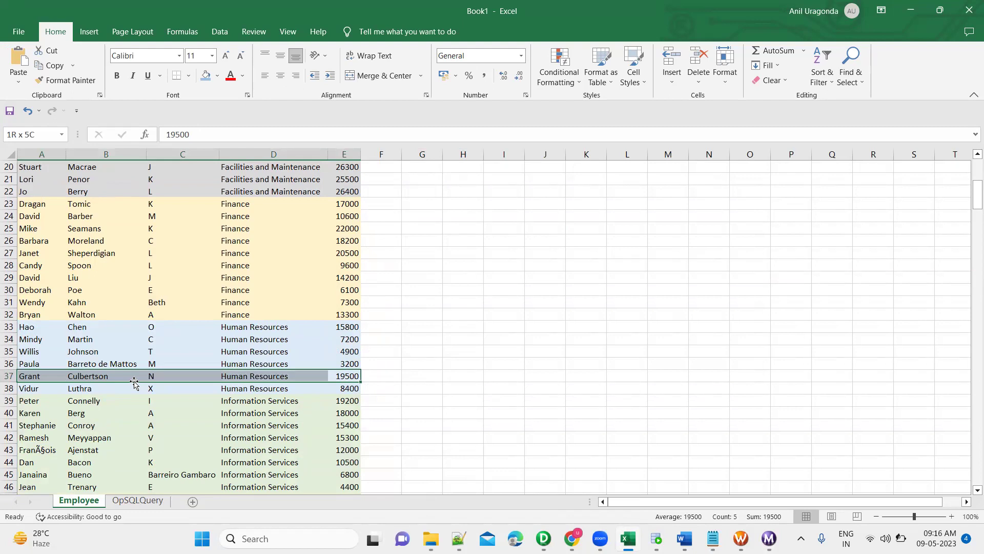
Bring SQL Developer forward and select the Human Resources row in the 16-row query result.
key("alt+Tab")
left_click(179, 400)
key("shift+Right")
key("shift+Right")
key("shift+Right")
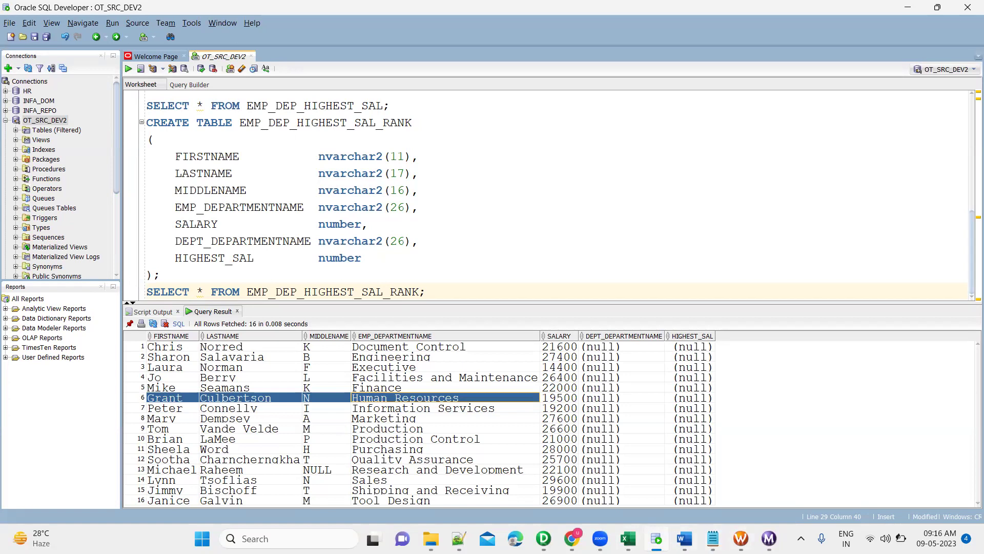
In Designer, change the RNKTRANS Top/Bottom property from Top to Bottom and apply it.
mouse_move(599, 538)
left_click(544, 539)
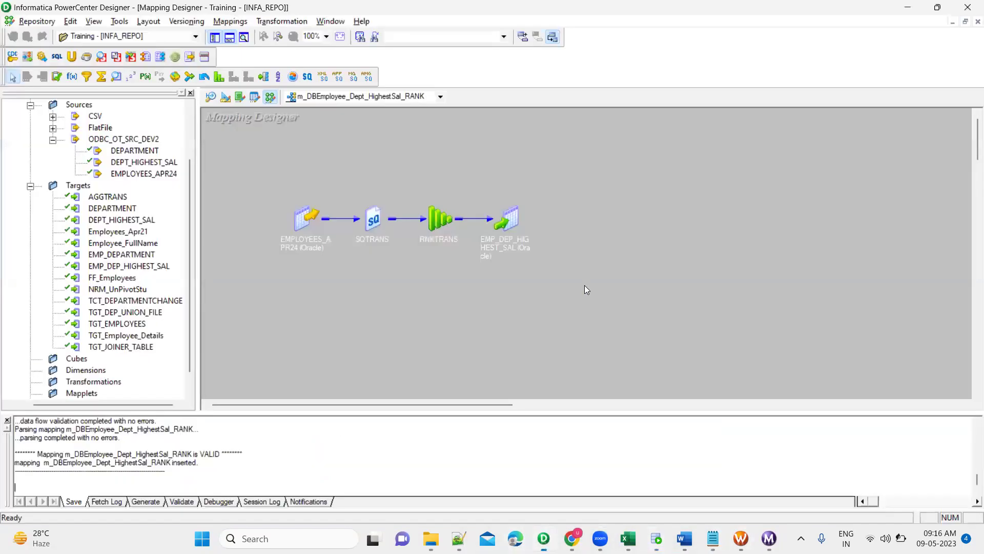
left_click(437, 220)
double_click(440, 221)
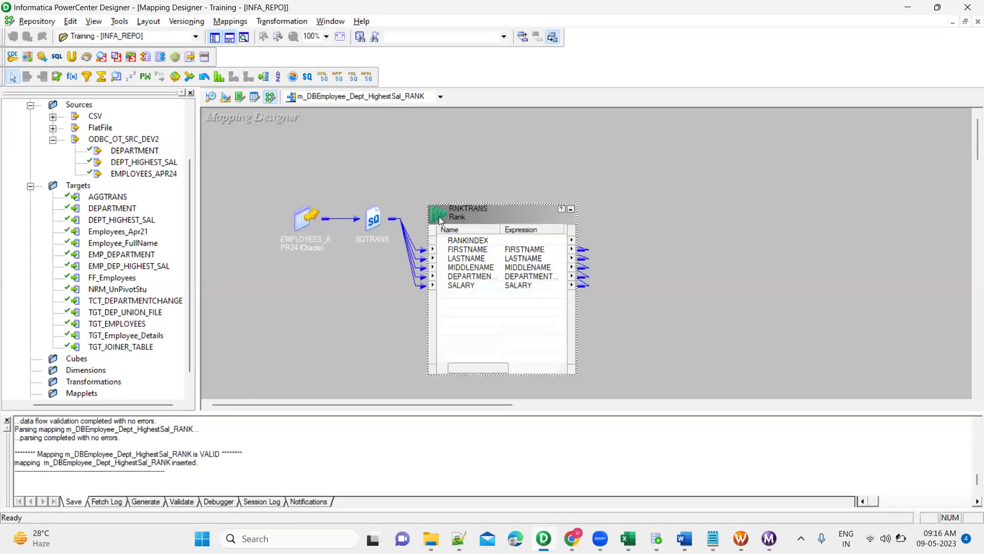
double_click(460, 215)
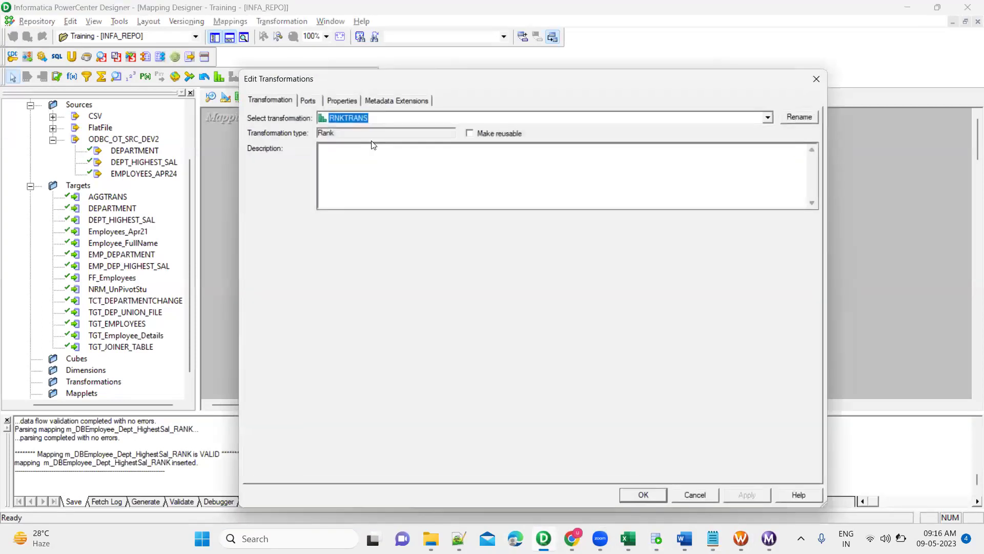
left_click(352, 103)
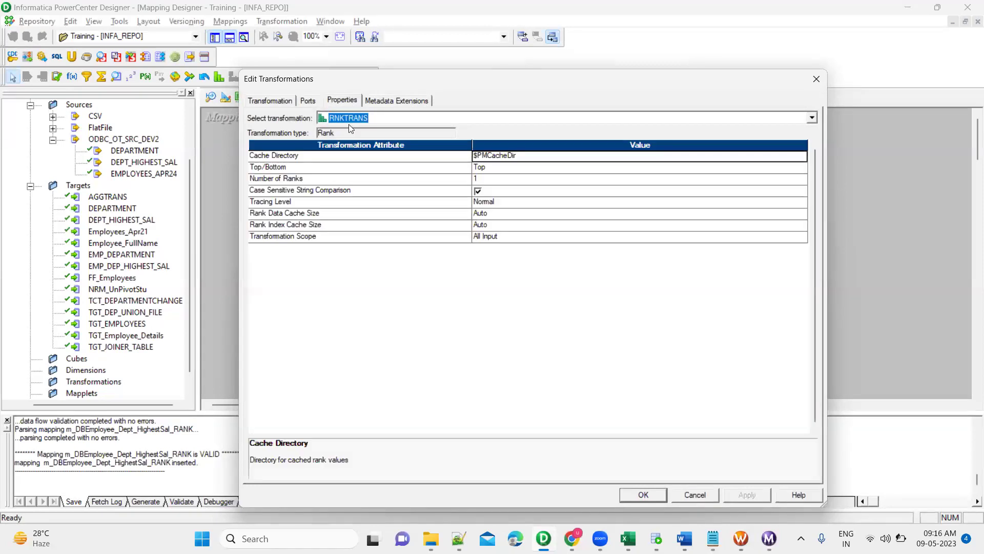
left_click(502, 165)
left_click(502, 165)
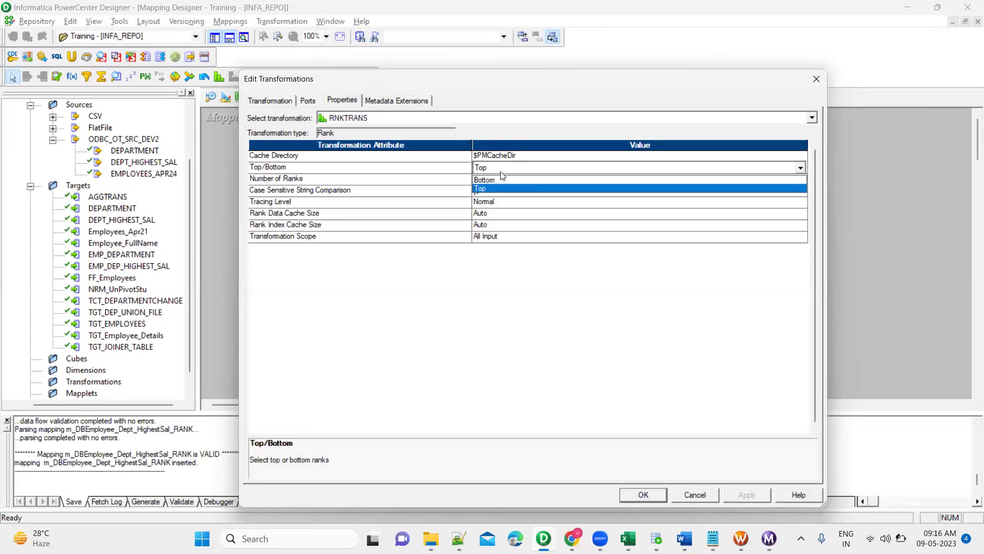
left_click(501, 184)
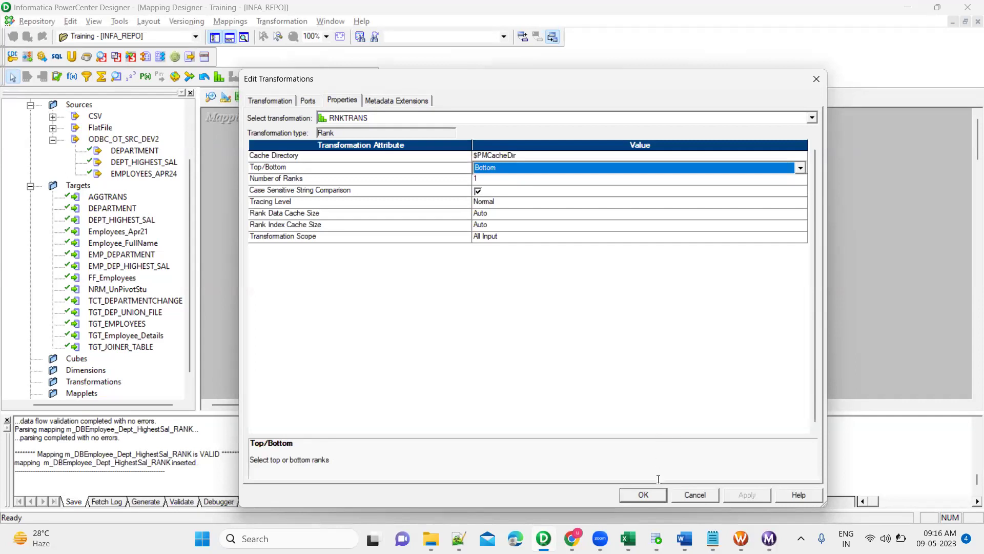
left_click(658, 497)
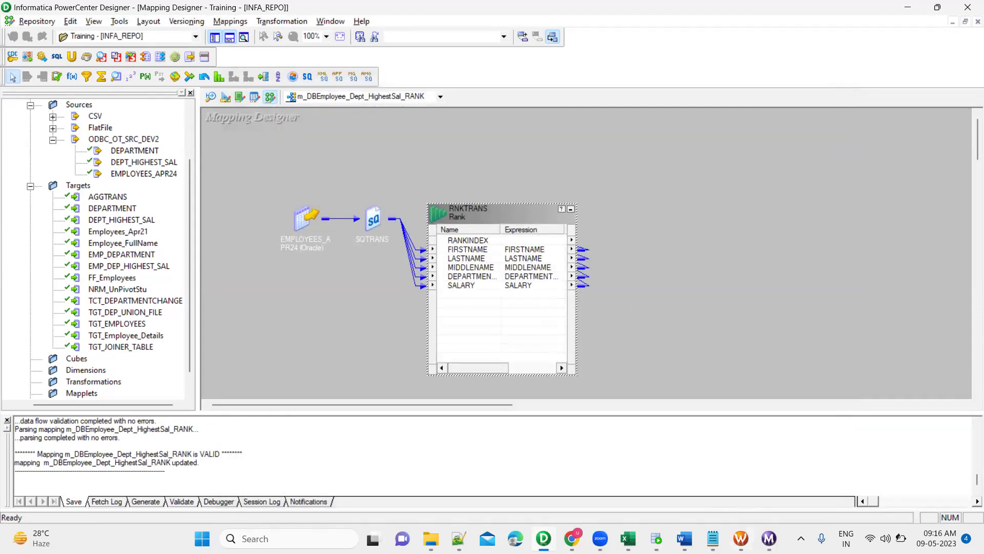
key("alt+Tab")
Refresh the RANK session's mapping and confirm RNKTRANS now reads Bottom in Designer.
right_click(836, 259)
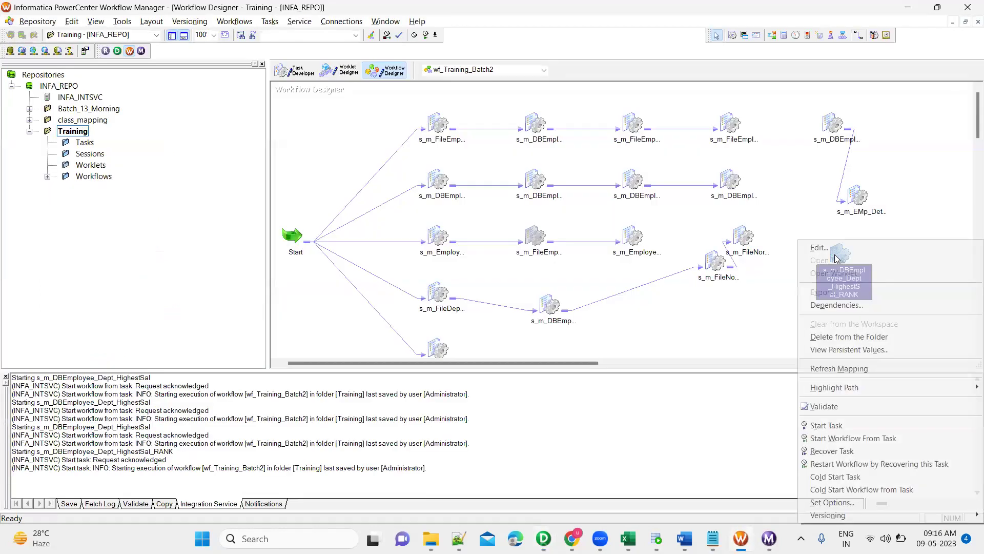
left_click(842, 368)
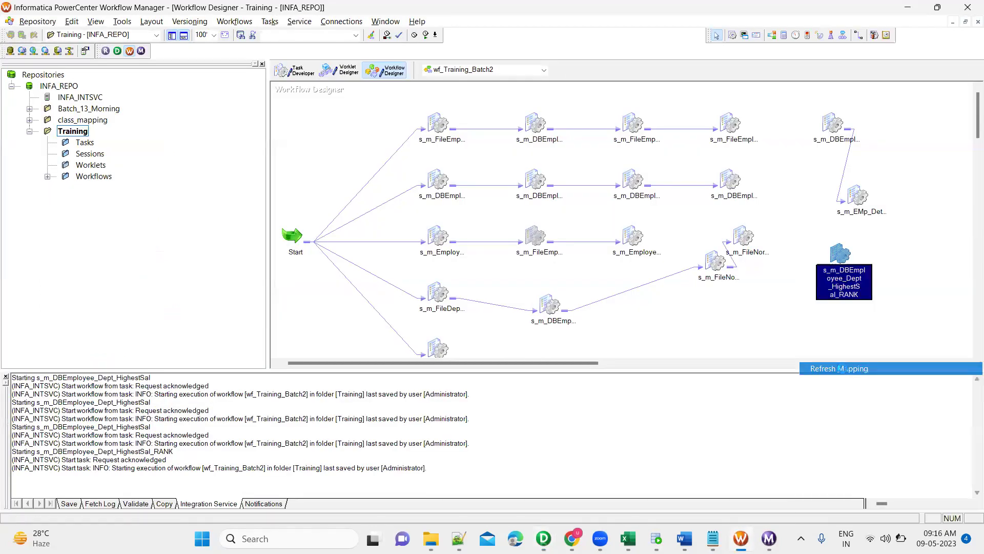
key("alt+Tab")
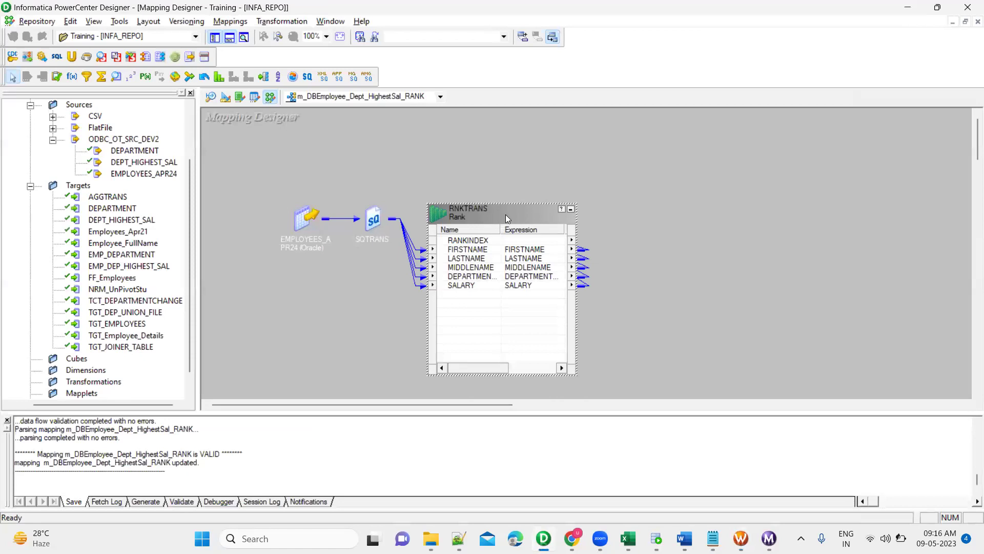
double_click(505, 214)
left_click(356, 101)
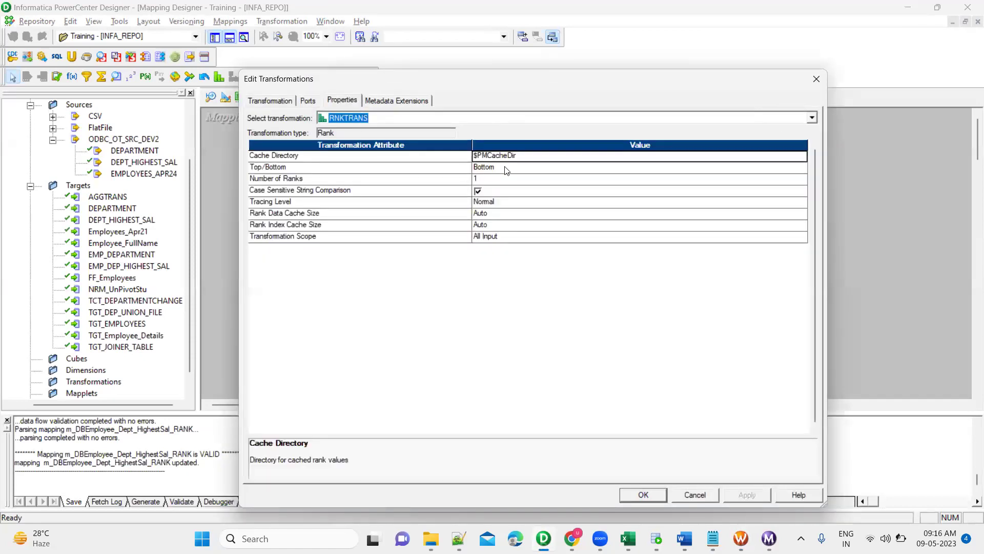
key("Escape")
Save the workflow and start the RANK session task.
key("alt+Tab")
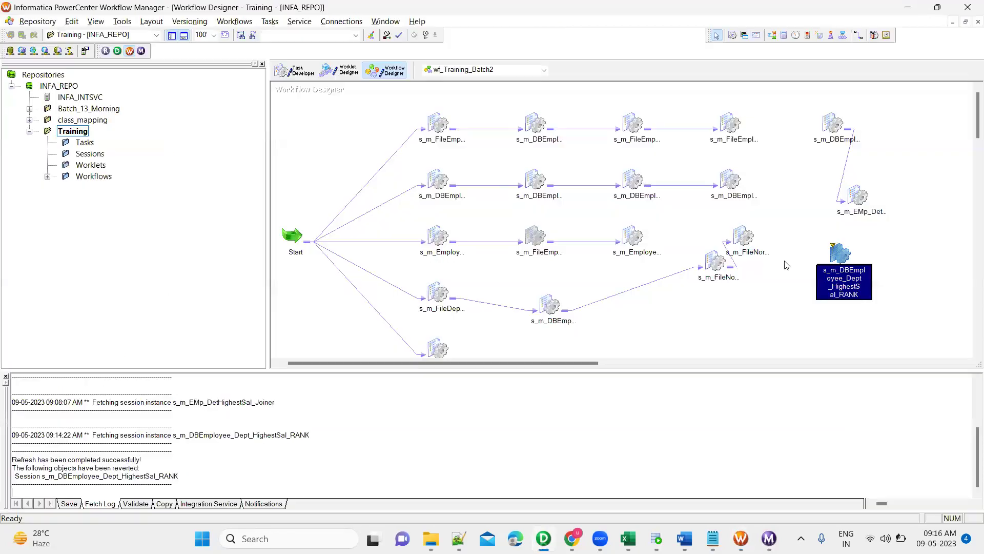
key("ctrl+s")
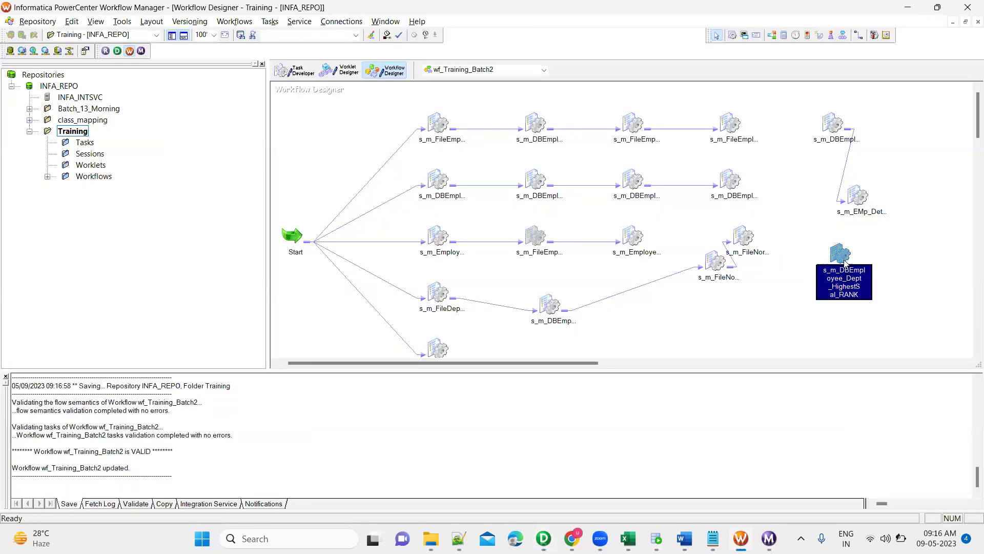
right_click(845, 262)
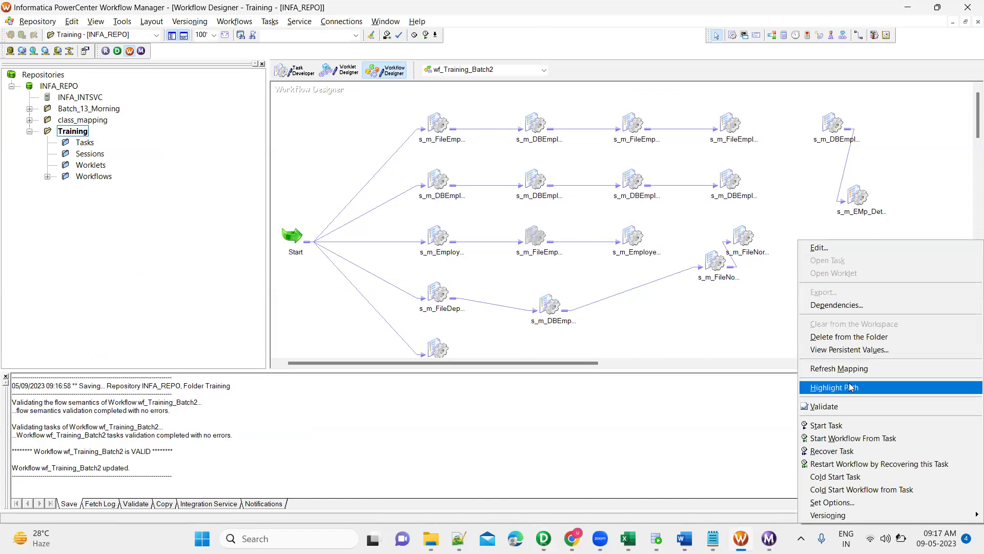
left_click(827, 425)
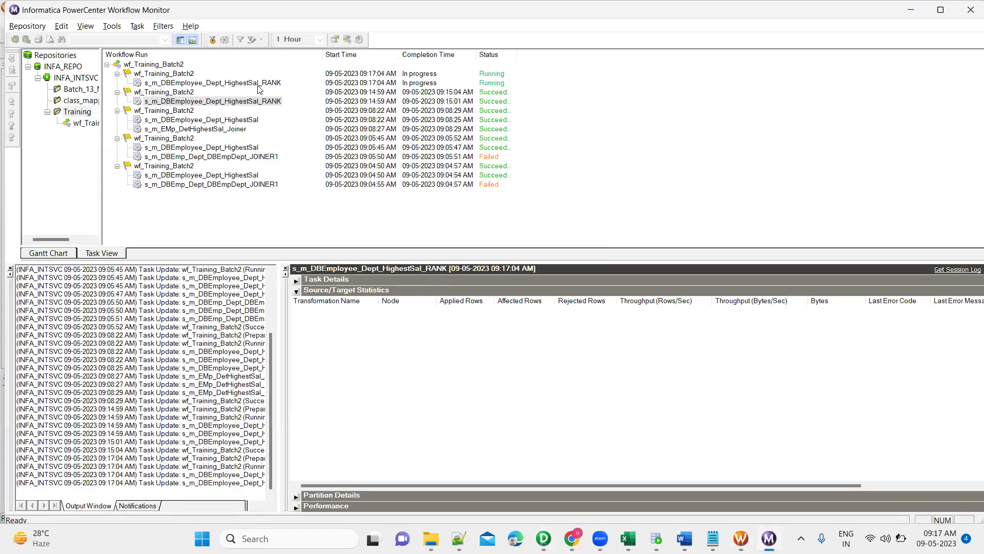
Confirm the latest RANK run succeeded, loading 16 target rows from 296 source rows.
left_click(256, 83)
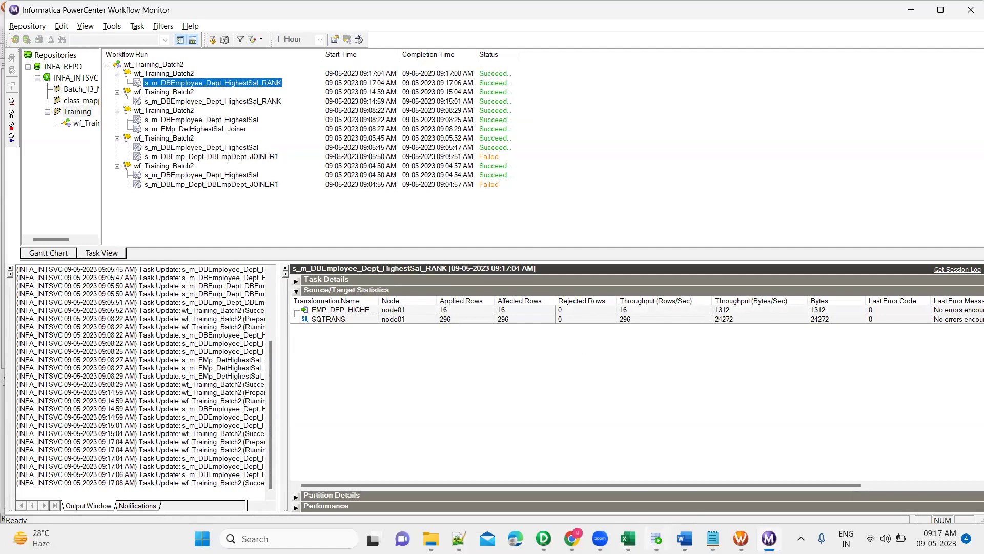
key("alt+Tab")
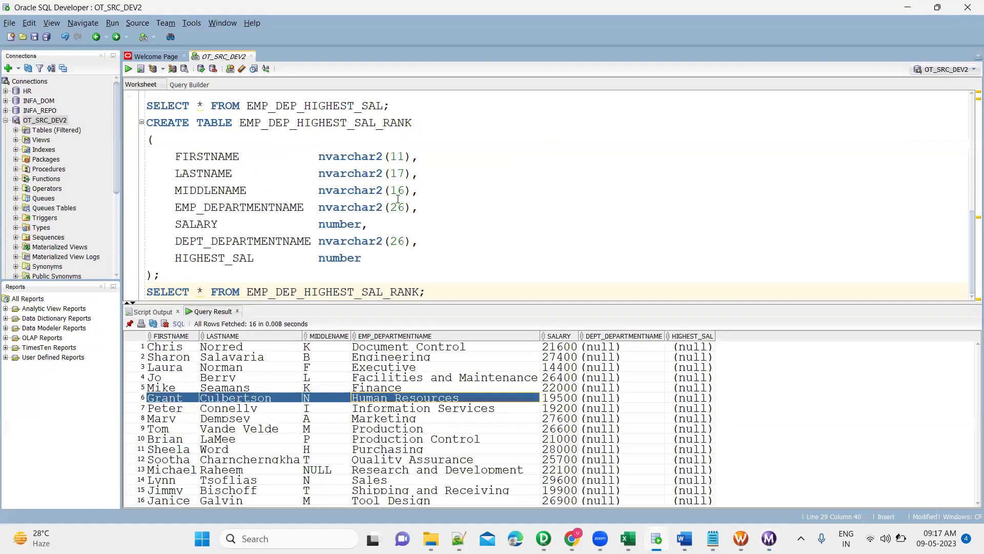
Duplicate the SELECT * FROM EMP_DEP_HIGHEST_SAL_RANK query onto a new line.
key("shift+Home")
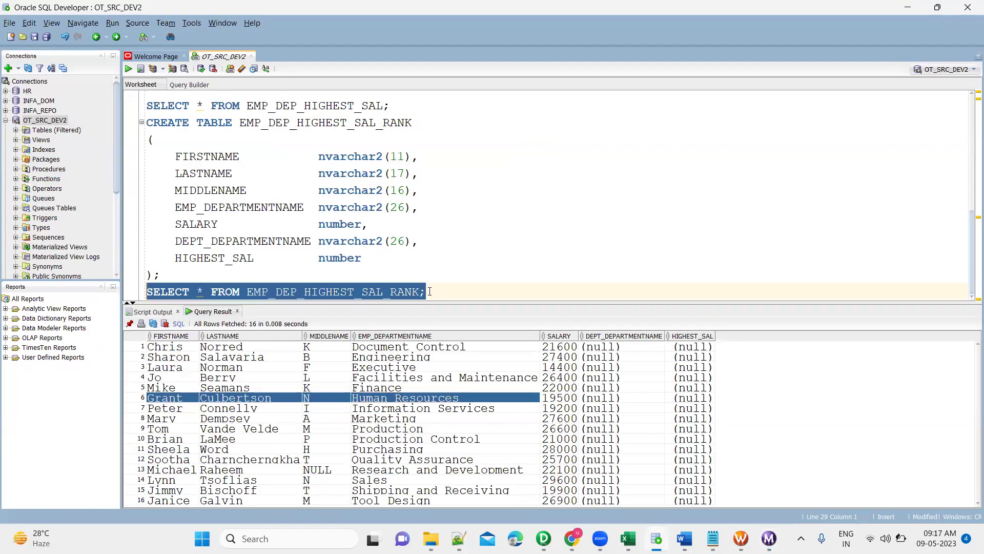
key("Right")
key("Return")
key("Return")
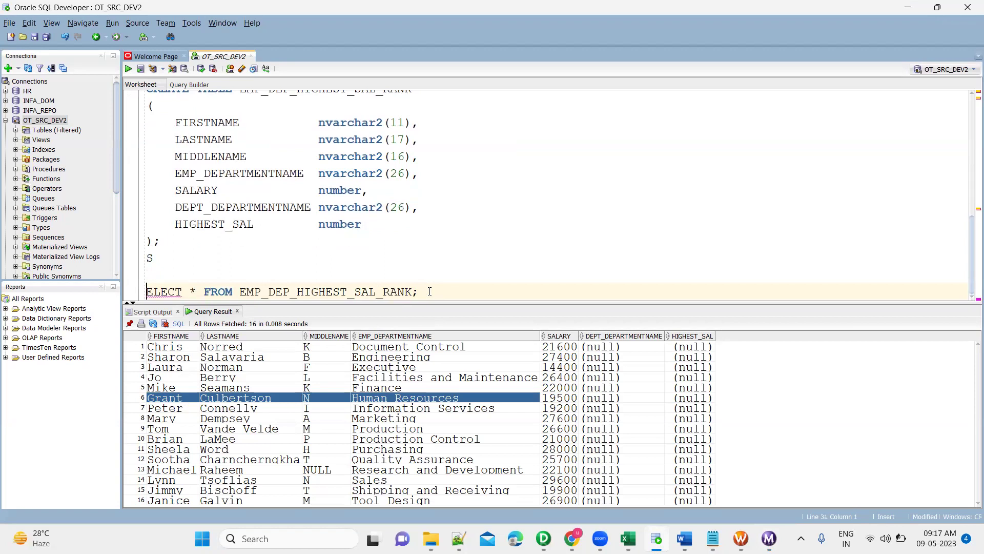
key("BackSpace")
key("BackSpace")
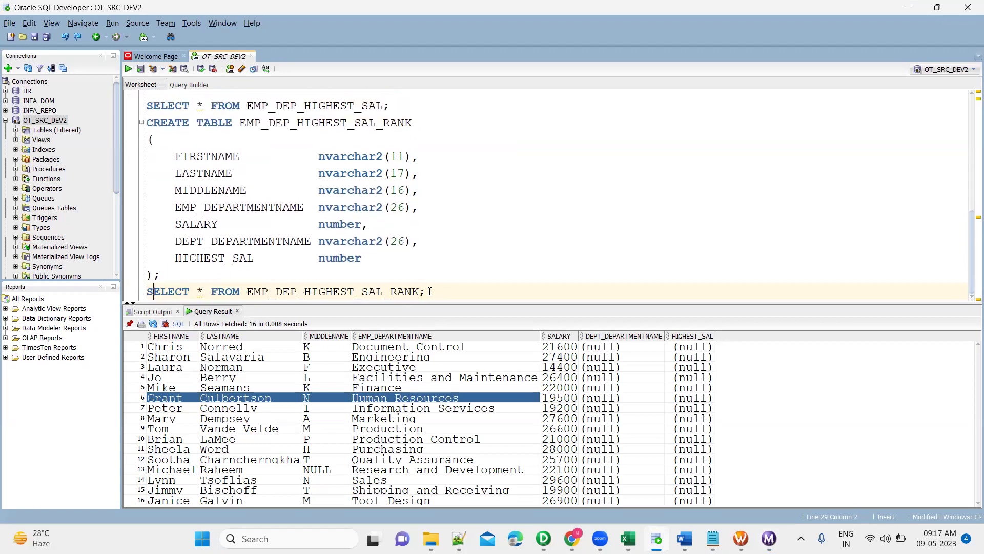
key("shift+Home")
key("ctrl+c")
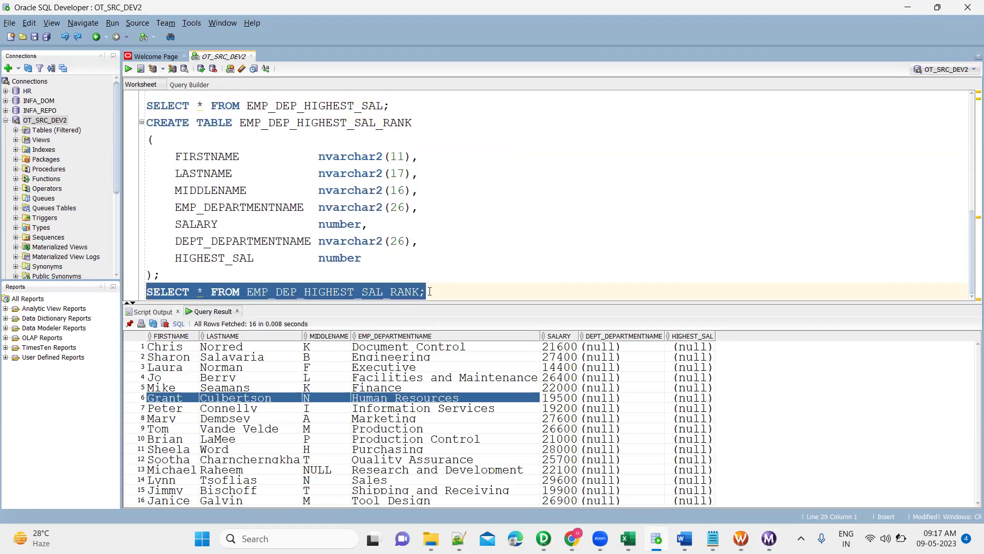
key("Right")
key("Return")
key("BackSpace")
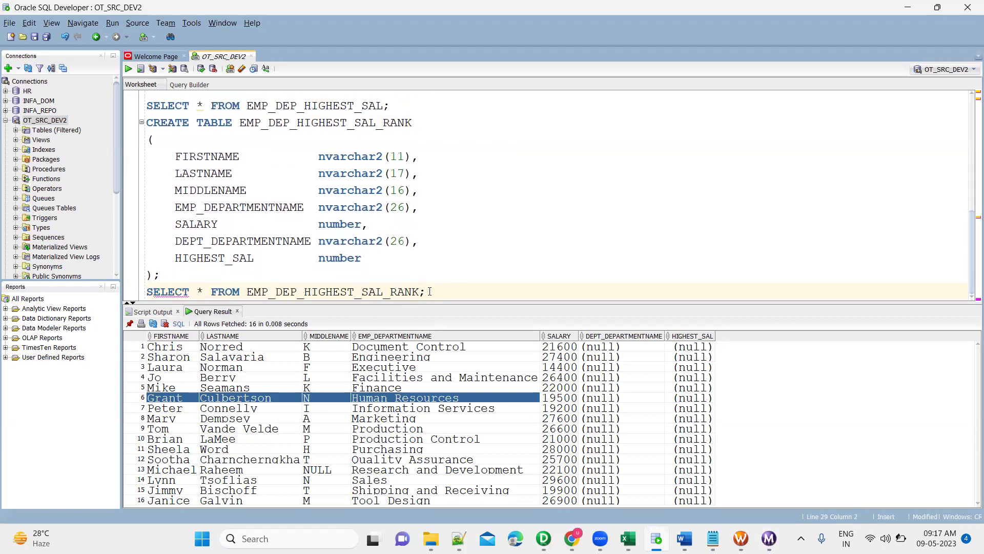
key("End")
key("Return")
key("Return")
key("ctrl+v")
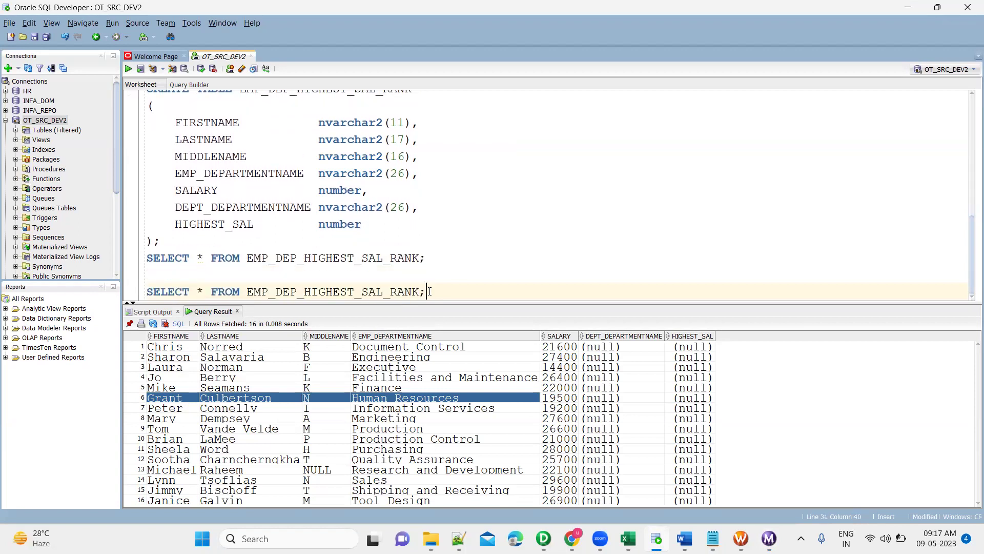
Add ORDER BY emp_departmentname to the query and run it.
key("Return")
key("Return")
type("ORDER BY depa")
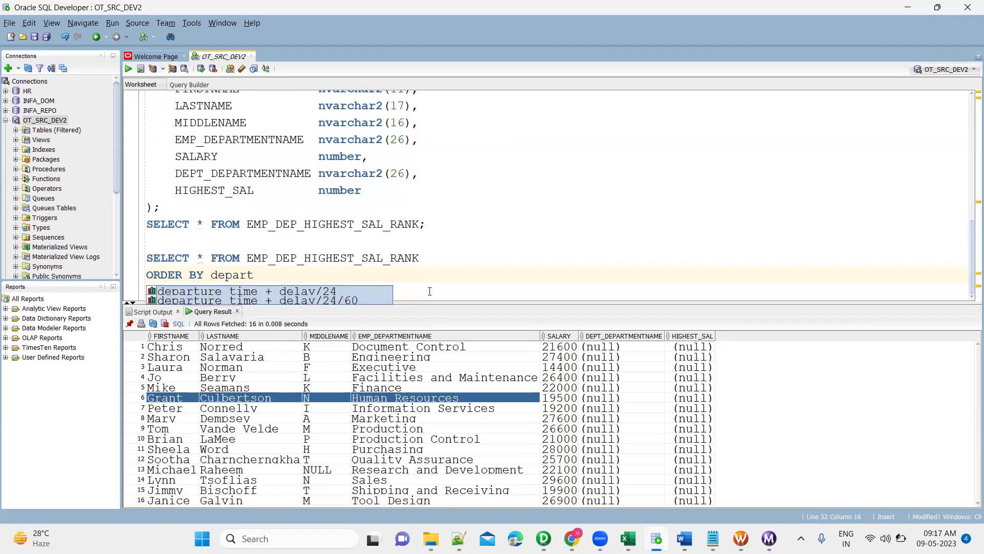
type("rt")
key("BackSpace")
key("BackSpace")
key("BackSpace")
key("BackSpace")
key("BackSpace")
key("BackSpace")
key("BackSpace")
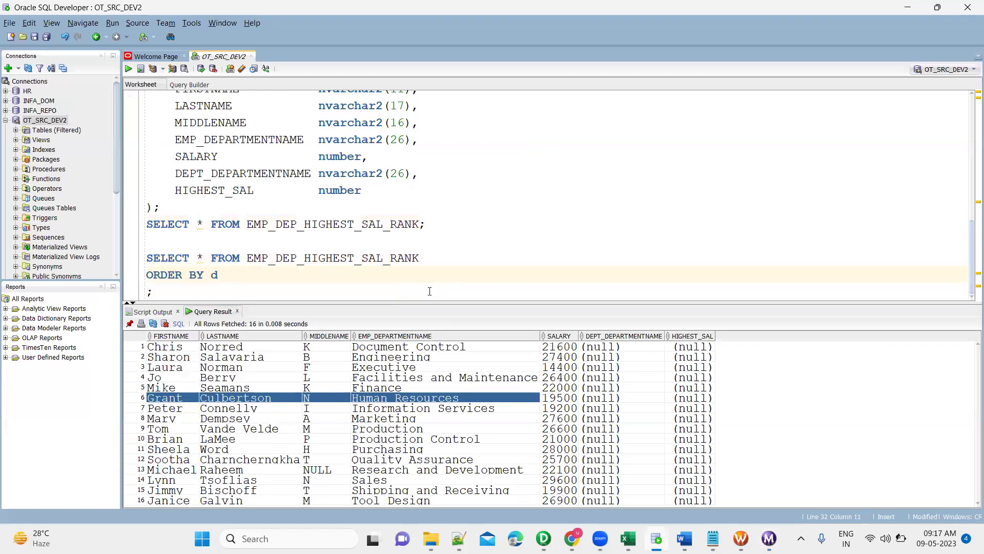
type("E")
key("BackSpace")
type("emp_departmentname")
key("ctrl+Return")
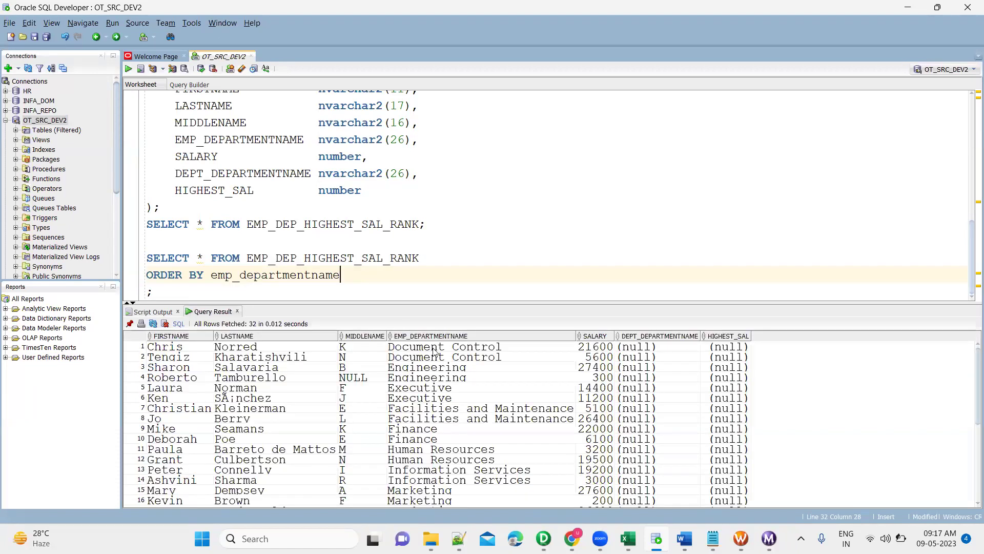
Select result rows 1 and 2, Document Control's 21600 and 5600 salaries.
left_click(433, 351)
key("Right")
key("shift+Left")
key("shift+Left")
key("shift+Left")
key("shift+Left")
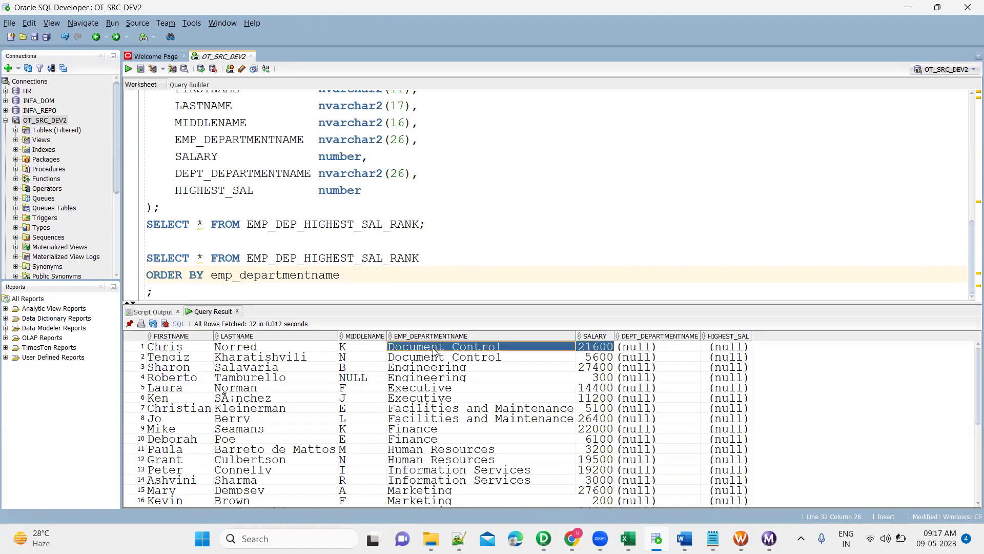
left_click(589, 359)
key("shift+Left")
key("shift+Left")
key("shift+Left")
key("shift+Left")
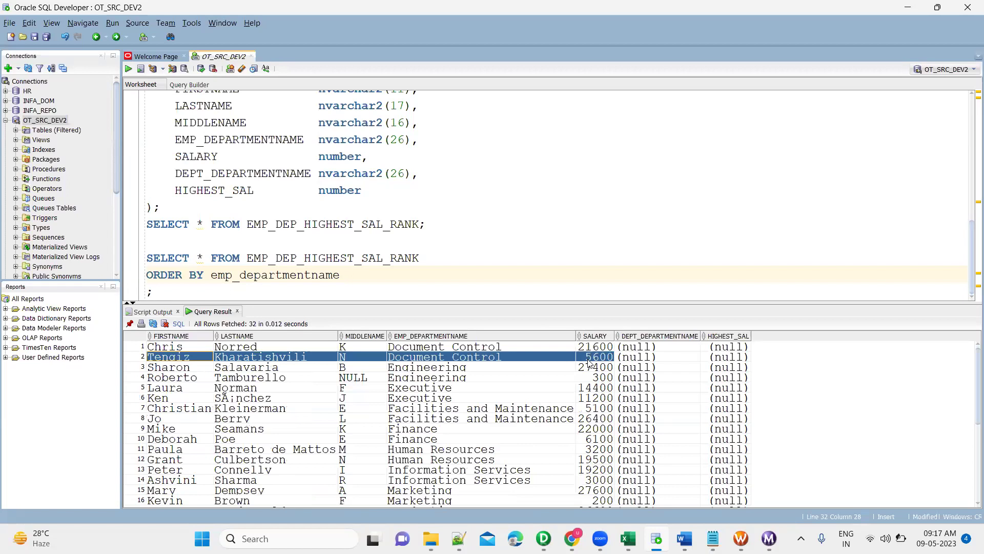
Select result rows 4 and 6, with salaries 300 and 11200.
key("Down")
key("Right")
key("Right")
key("Right")
key("Right")
key("Down")
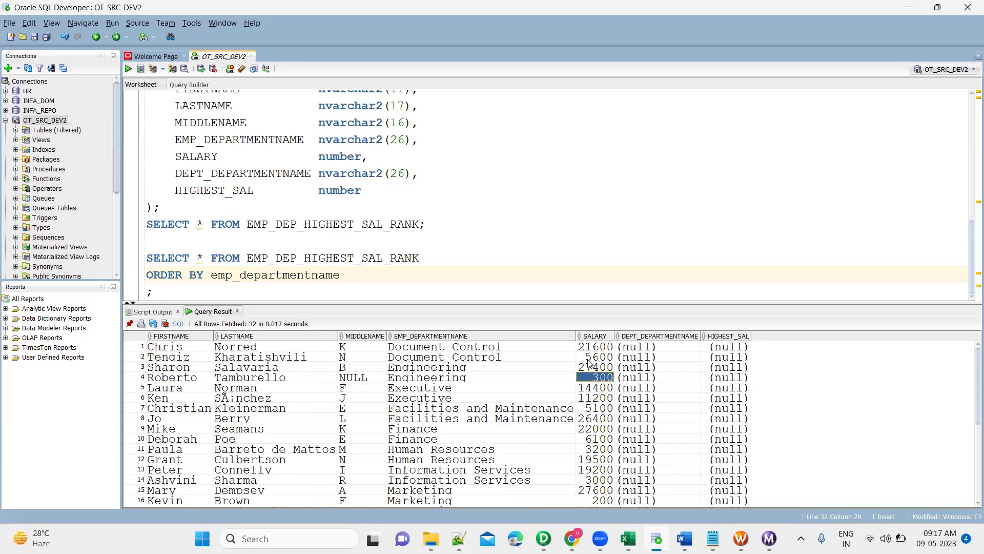
key("shift+Left")
key("shift+Left")
key("shift+Left")
key("shift+Left")
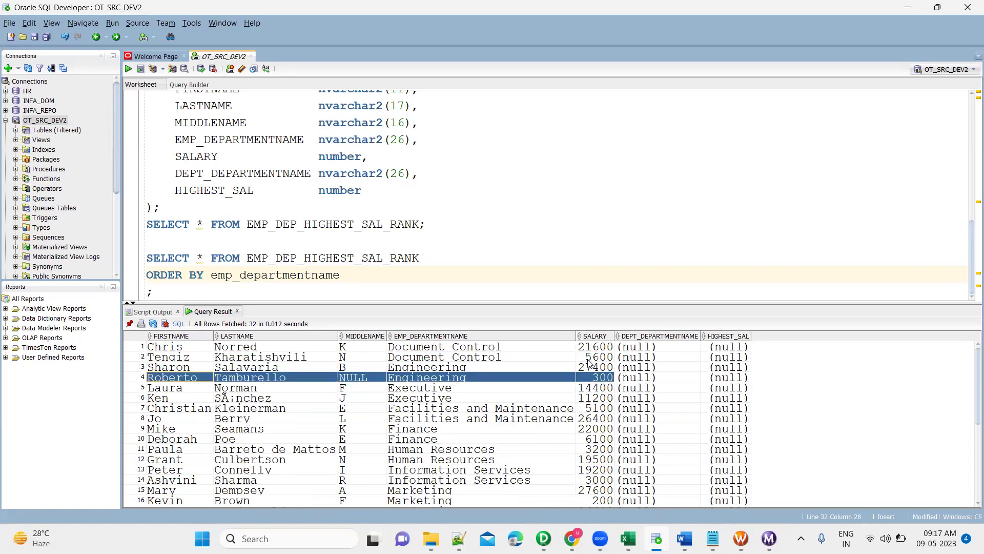
key("Down")
key("shift+Right")
key("shift+Right")
key("shift+Right")
key("shift+Right")
key("Down")
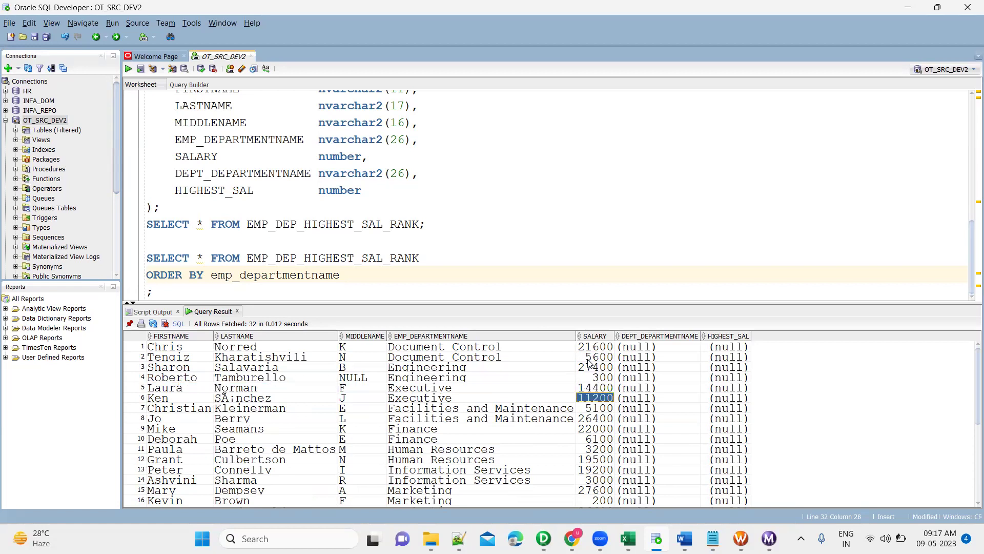
key("shift+Left")
key("shift+Left")
key("shift+Left")
key("shift+Left")
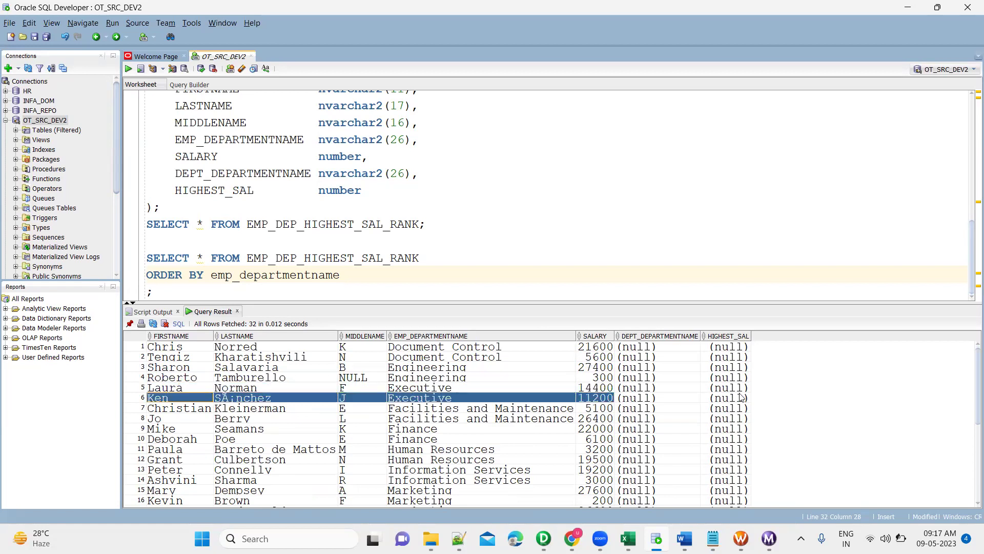
Compare row statistics of the 09:14:59 and 09:17:04 RANK runs, each loading 16 of 296 rows.
mouse_move(544, 538)
left_click(521, 372)
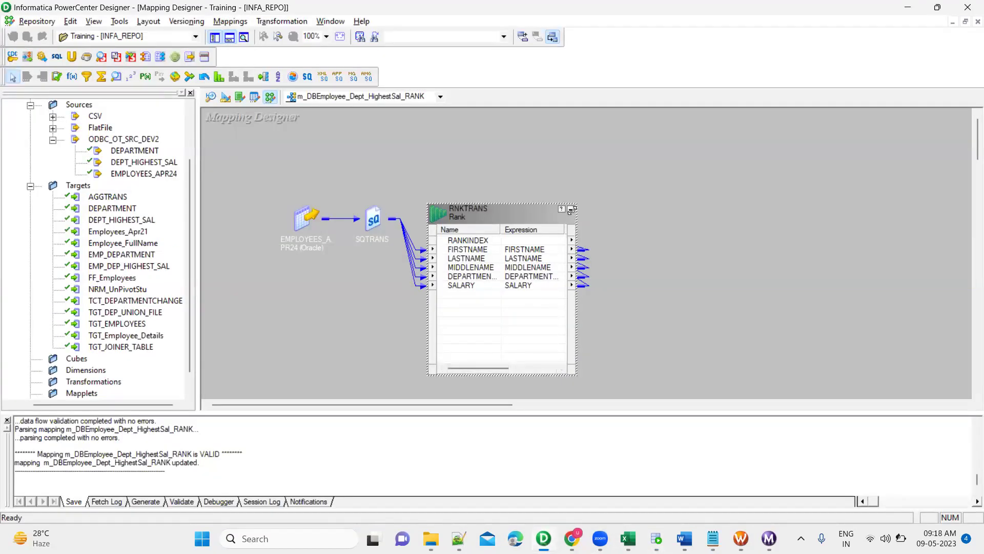
left_click(769, 539)
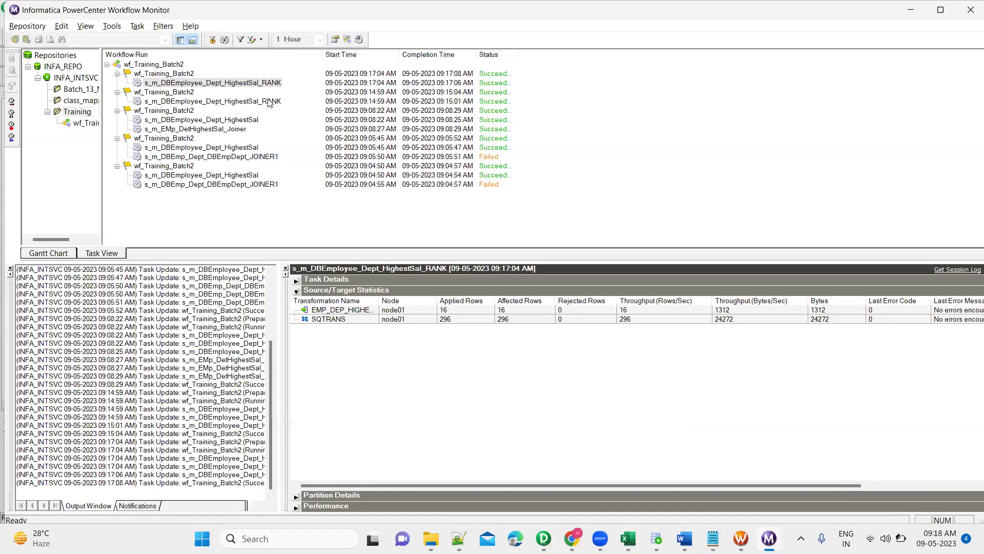
left_click(271, 102)
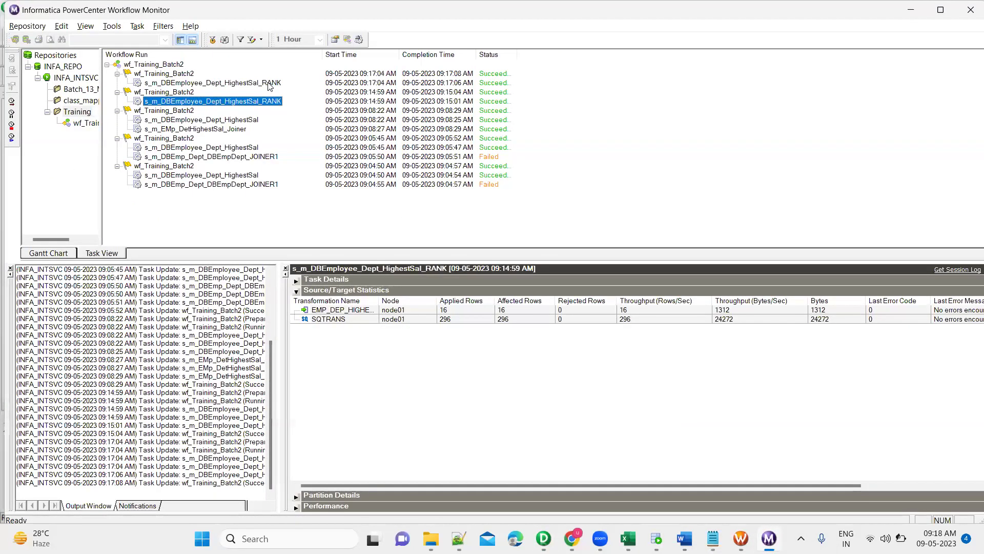
left_click(268, 83)
left_click(262, 103)
left_click(273, 84)
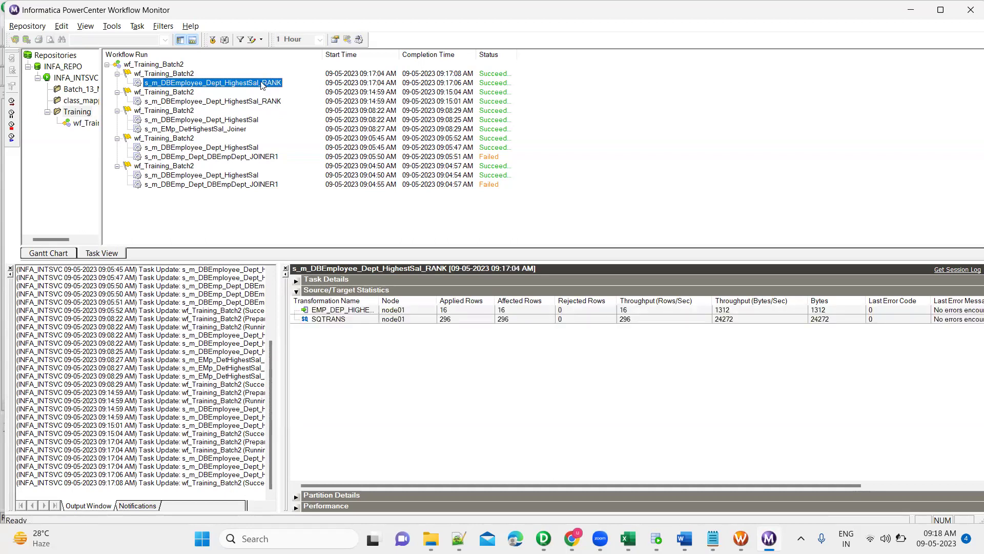
left_click(266, 102)
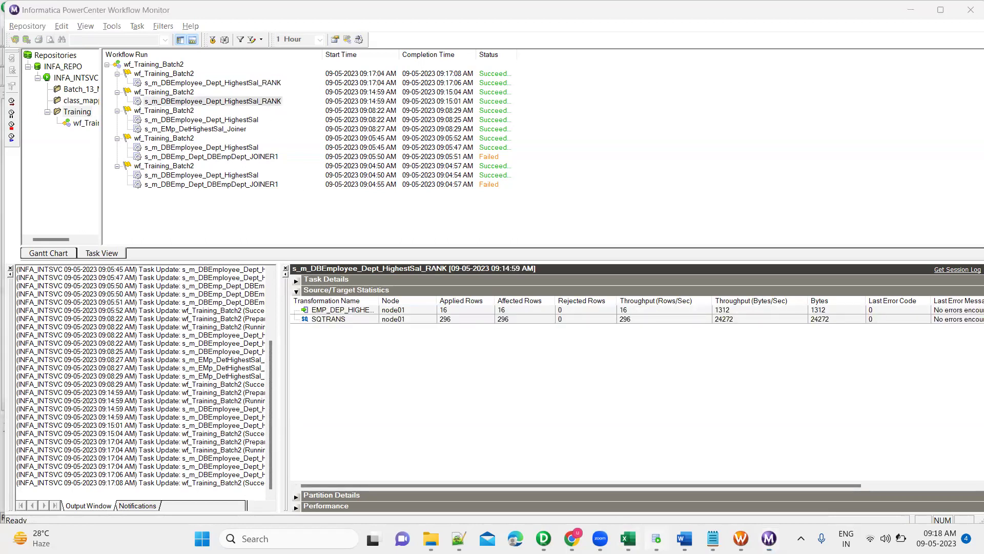
Cross-check SQL result rows 1 and 2 (21600, 5600) against the 09:17:04 RANK run statistics.
key("alt+Tab")
left_click(593, 348)
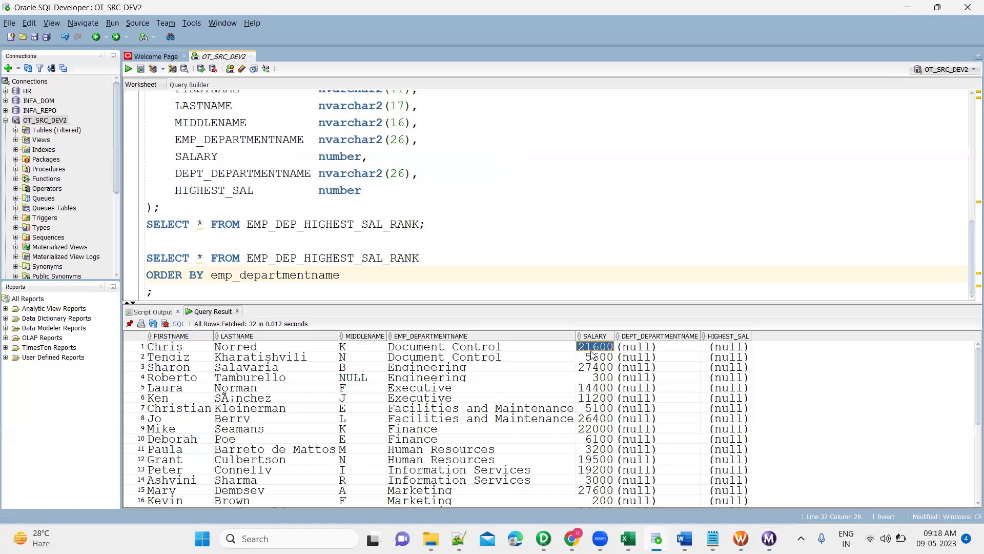
key("shift+Left")
key("shift+Left")
key("shift+Left")
key("shift+Left")
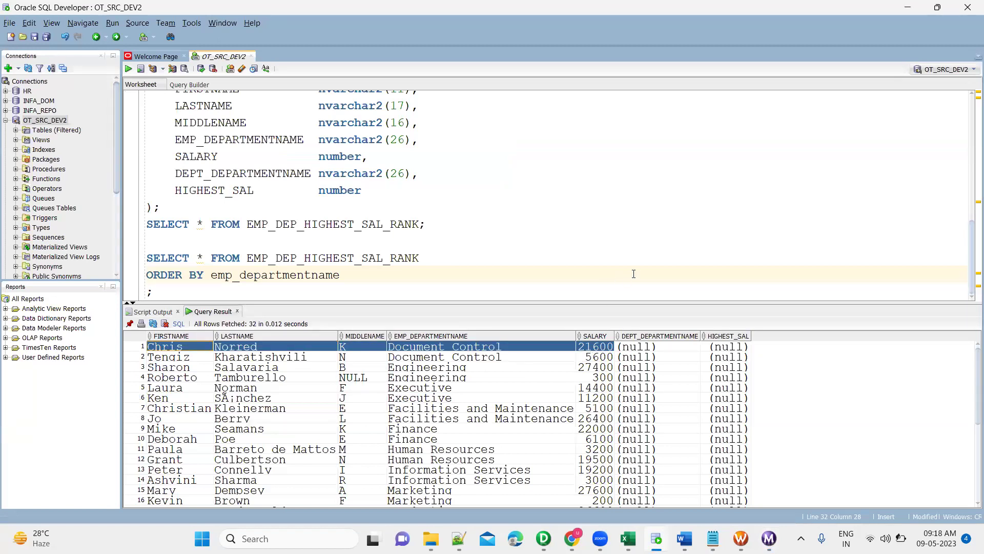
key("alt+Tab")
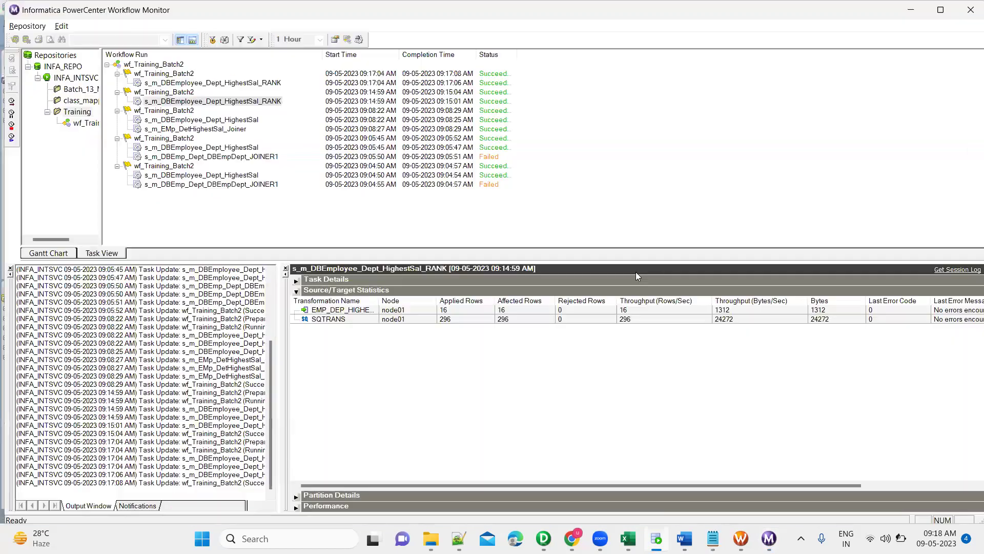
left_click(262, 84)
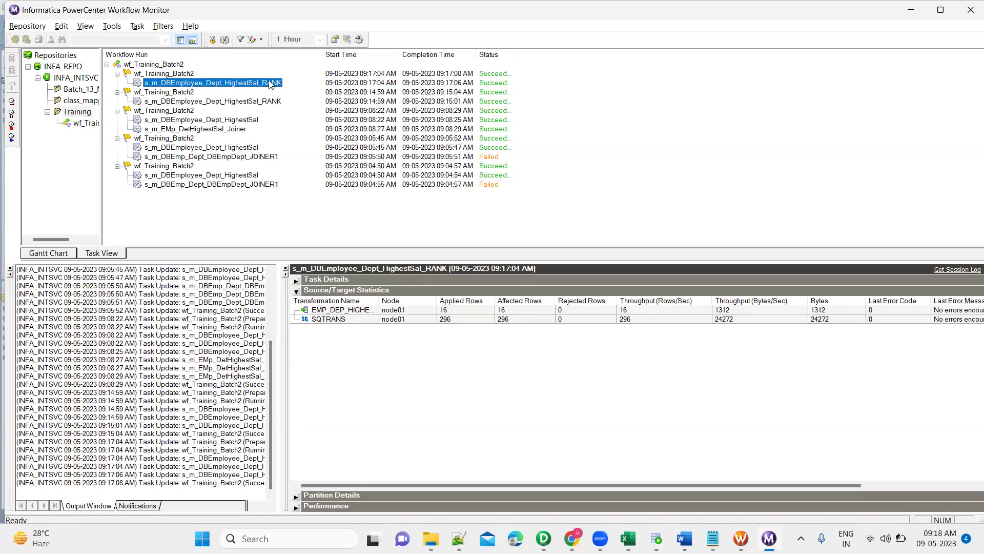
key("alt+Tab")
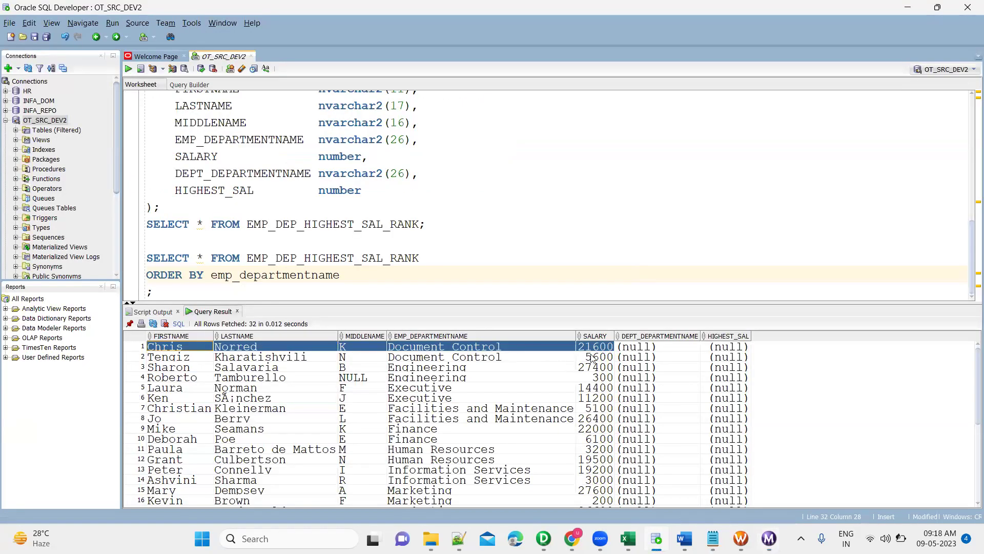
left_click(592, 357)
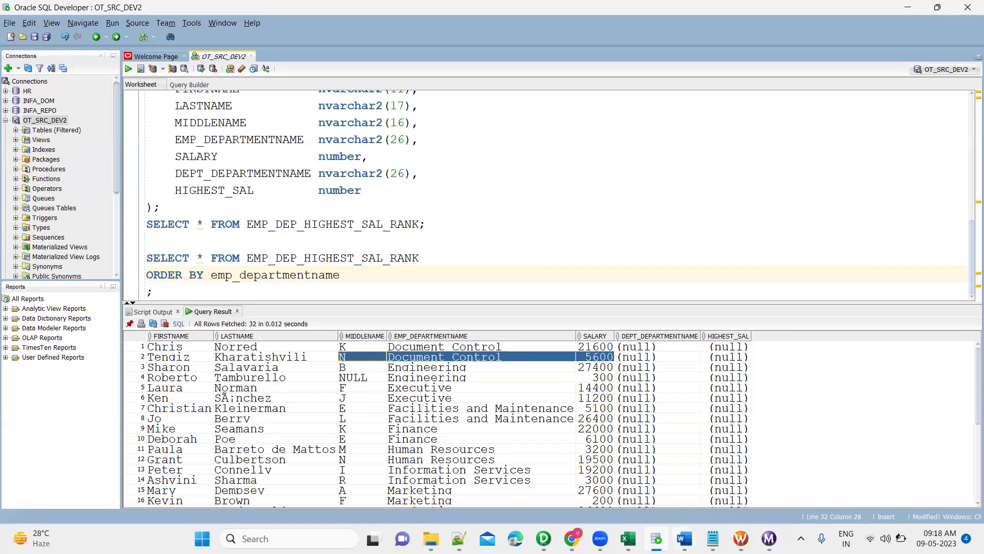
Check the OpSQLQuery sheet, then select Document Control's 21600 row 2 and its rank in I2.
left_click(628, 539)
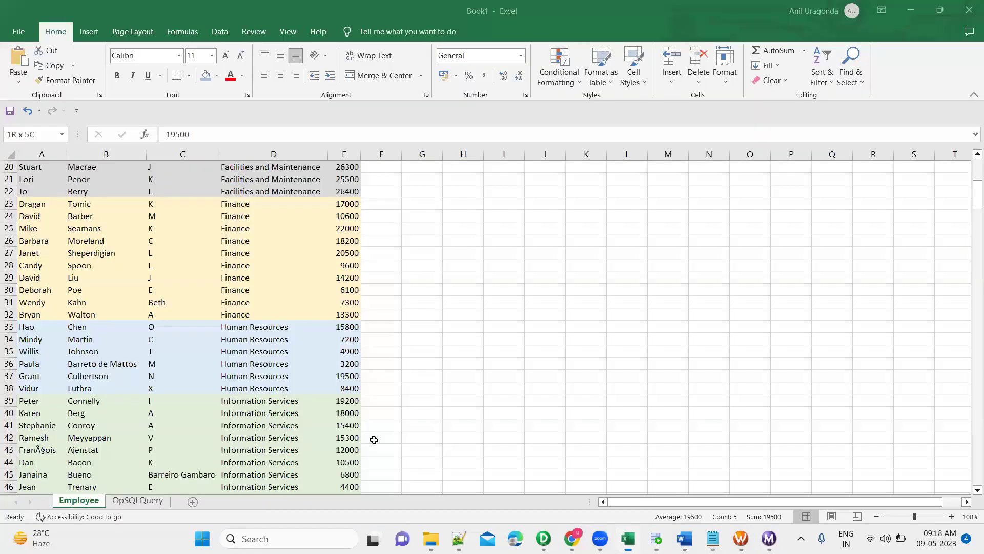
left_click(130, 501)
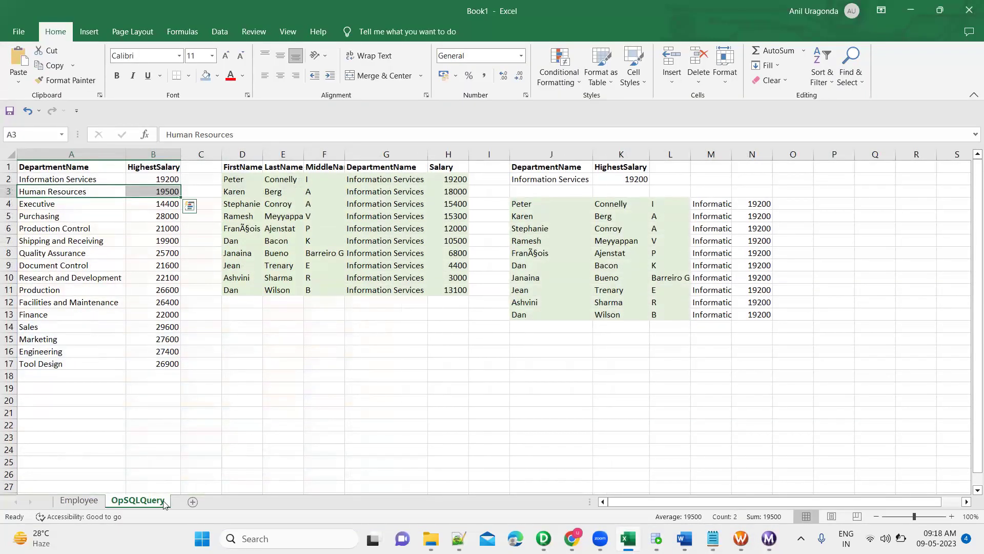
left_click(92, 505)
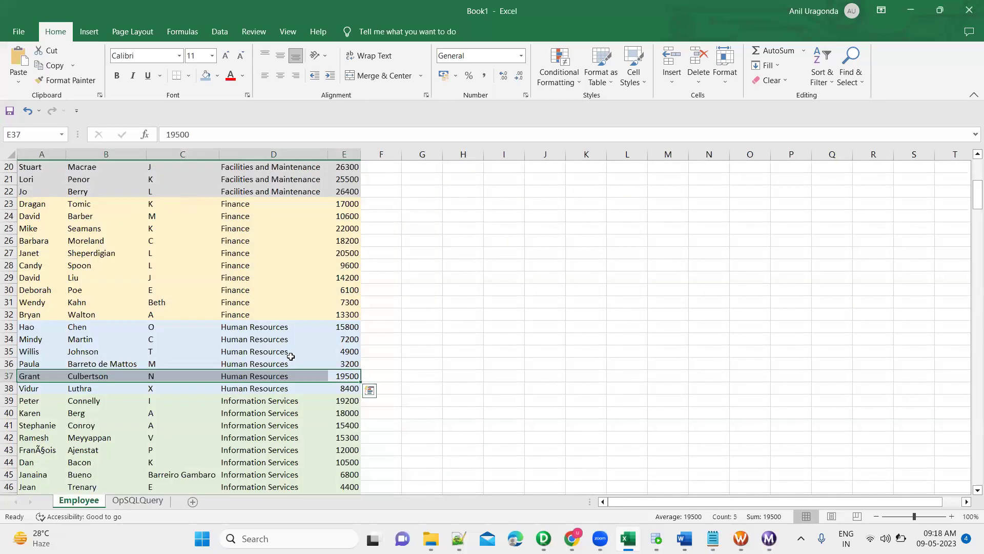
scroll(376, 284, "up", 9)
left_click(417, 181)
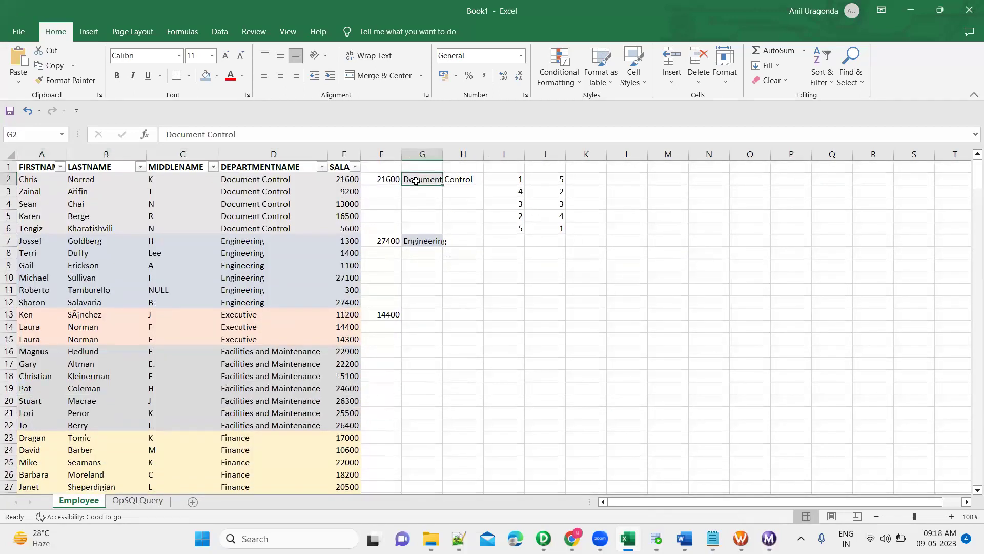
left_click(291, 180)
key("shift+Right")
key("shift+Right")
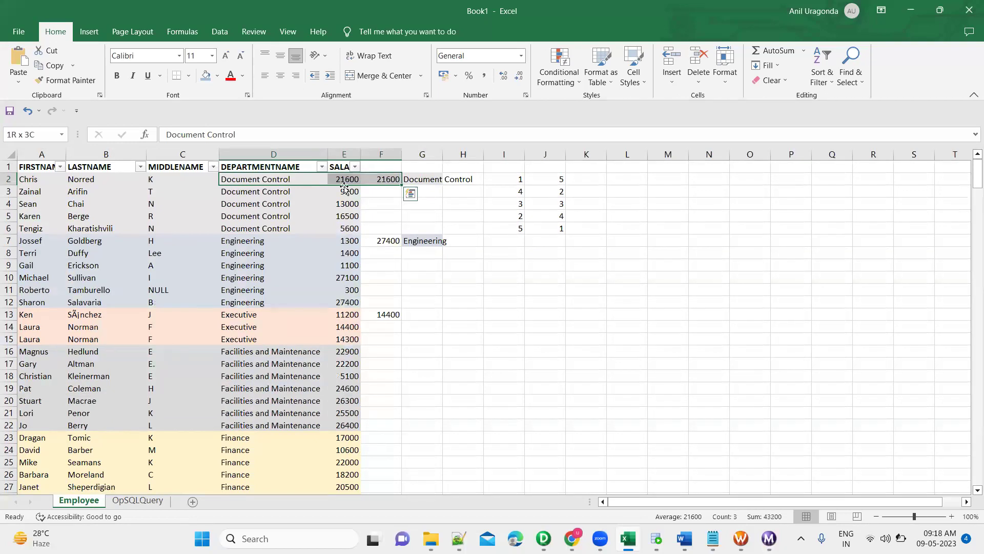
left_click(515, 182)
Select row 6's 5600 Document Control salary through rank columns I and J.
left_click(342, 230)
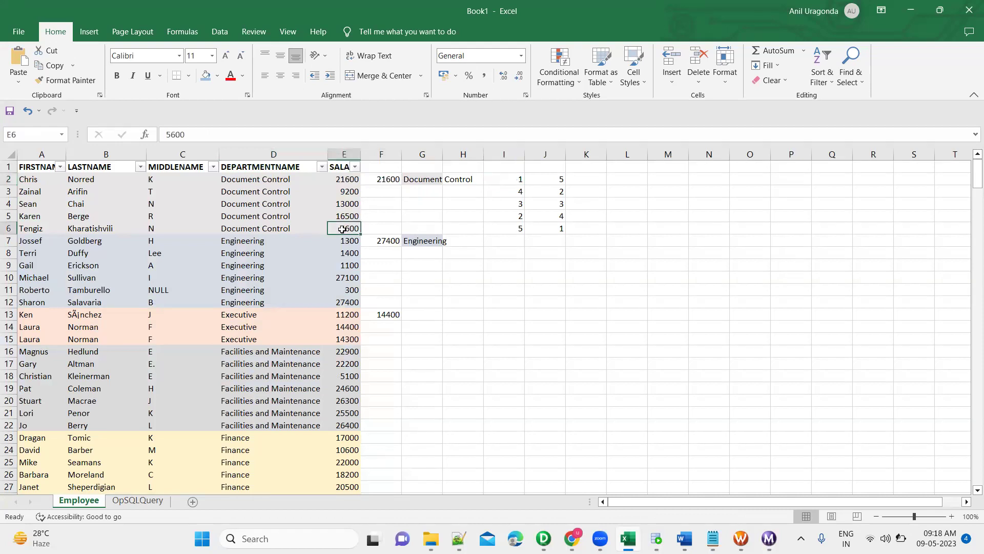
key("shift+Right")
key("shift+Right")
key("shift+Right")
key("shift+Right")
key("shift+Right")
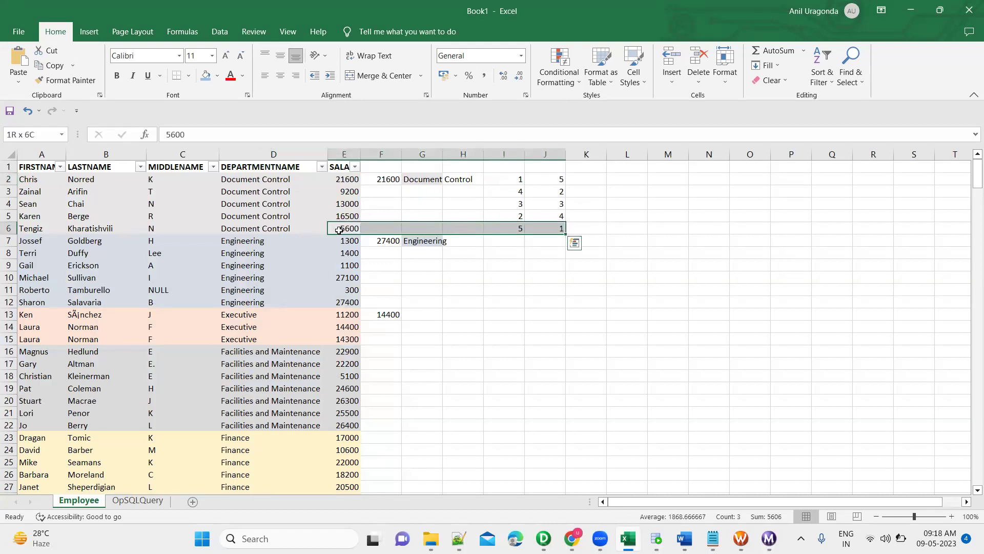
left_click(282, 229)
key("shift+Right")
key("shift+Right")
key("shift+Right")
key("shift+Right")
key("shift+Right")
key("shift+Right")
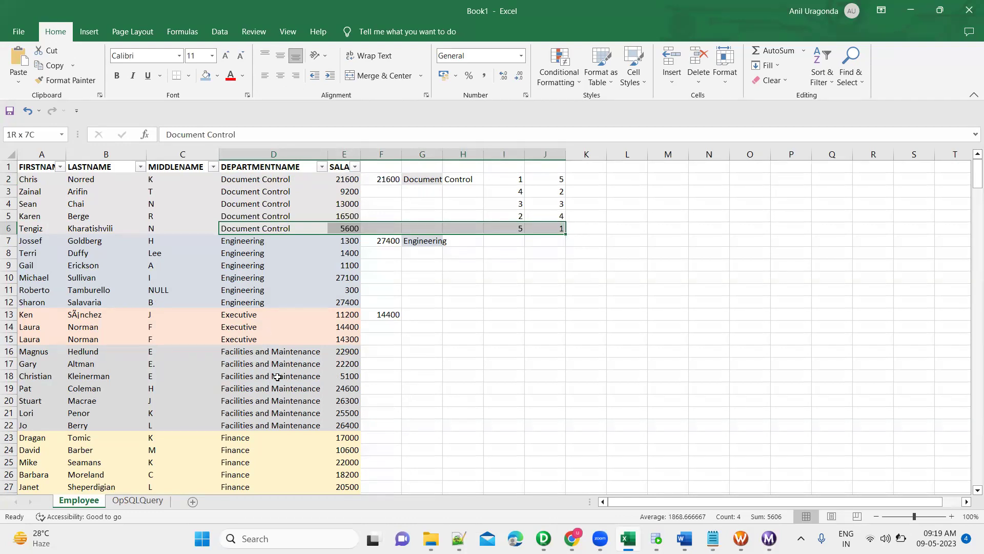
left_click(515, 538)
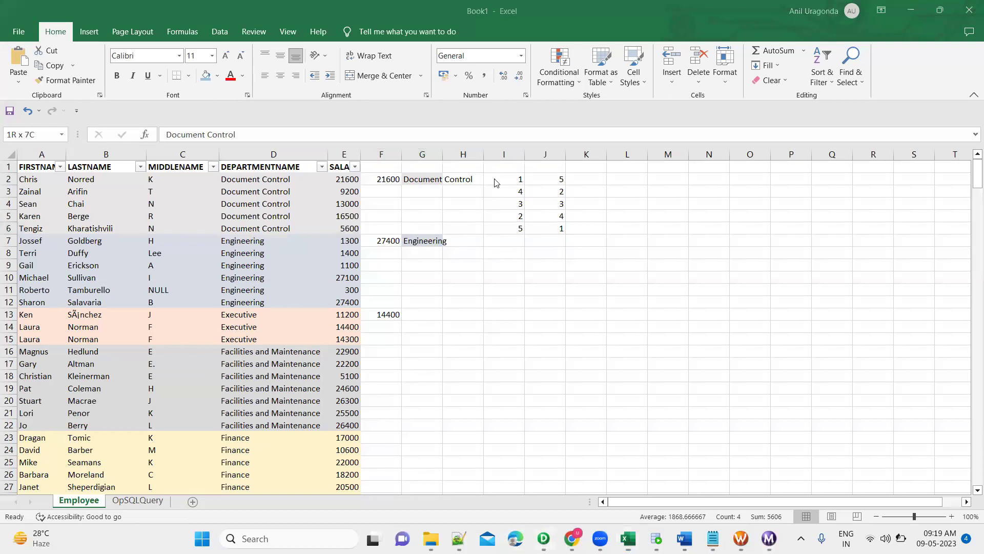
left_click(544, 538)
left_click(371, 95)
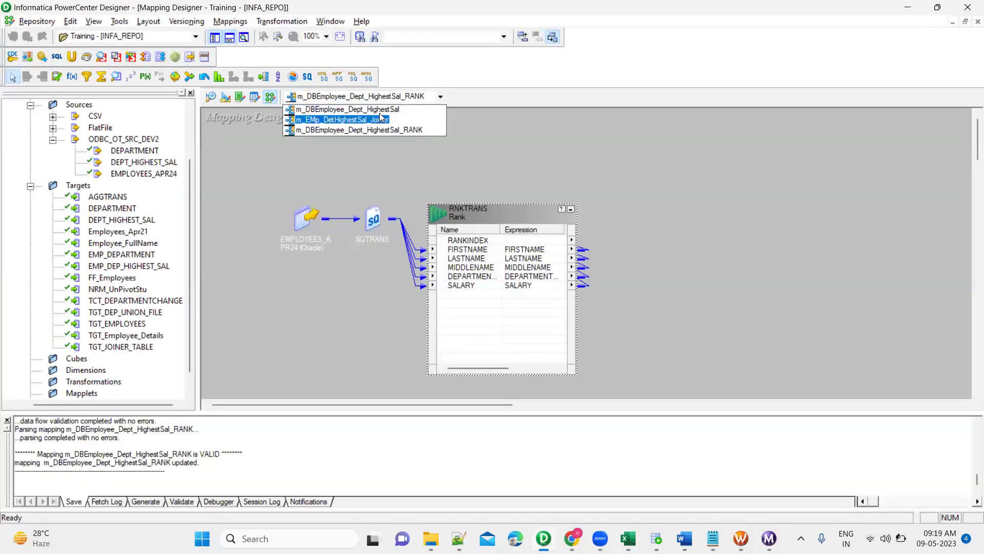
left_click(380, 111)
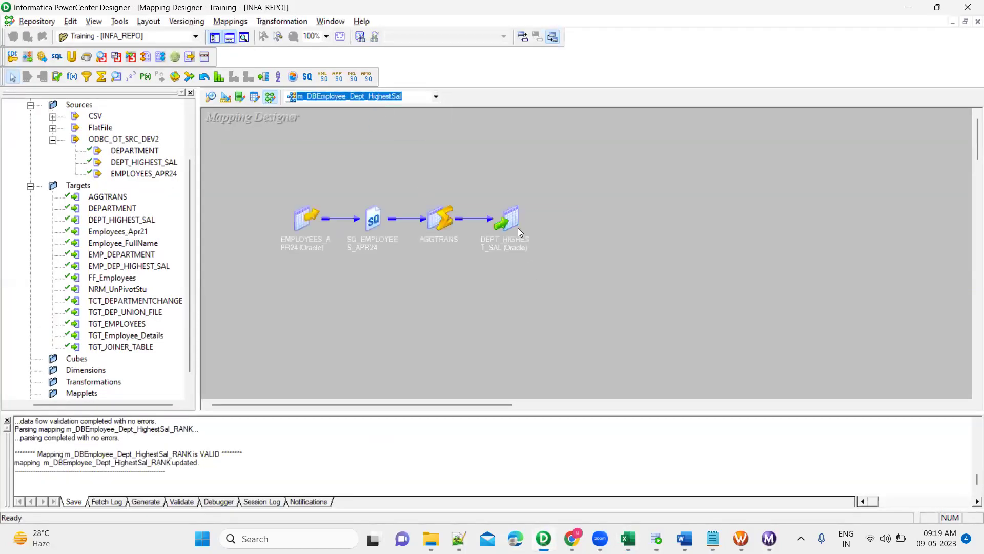
left_click(428, 101)
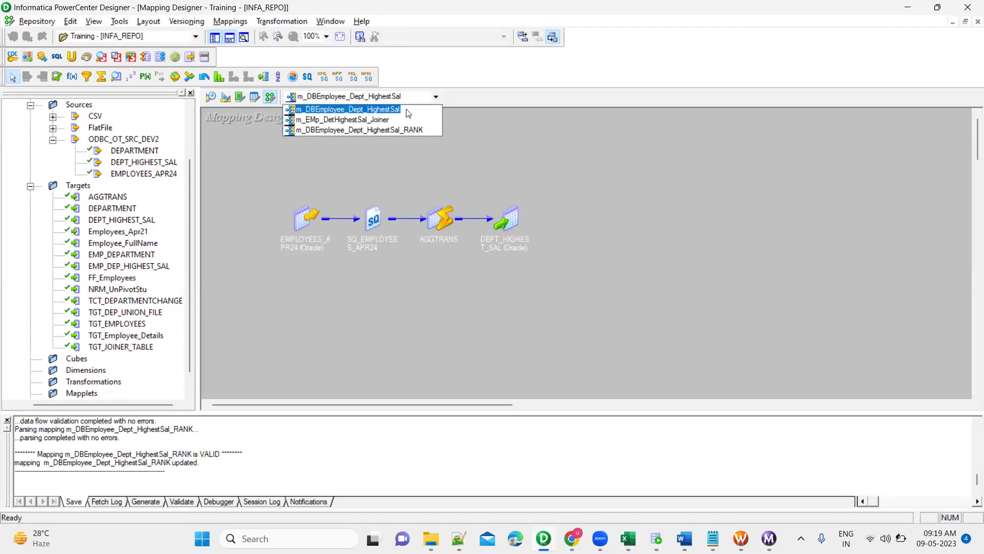
left_click(381, 120)
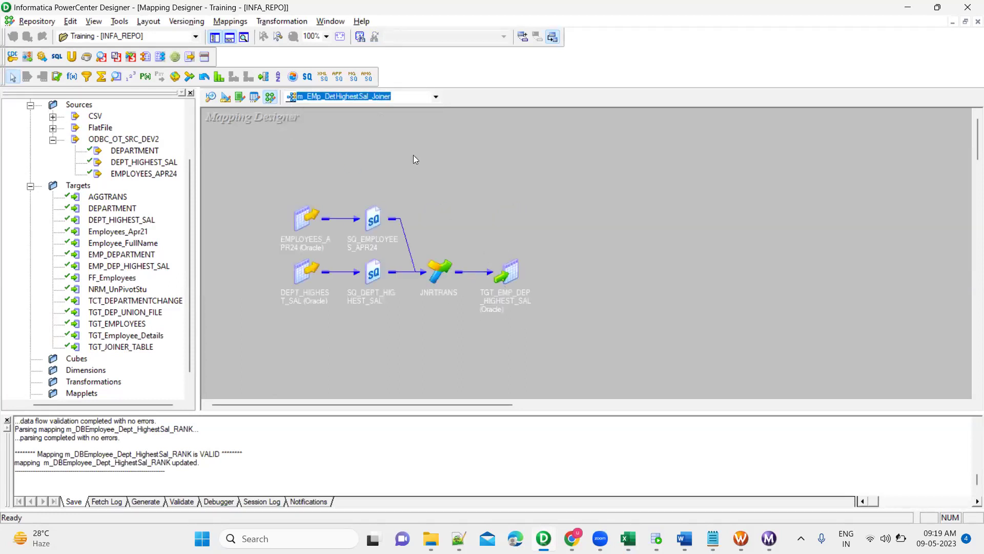
left_click(399, 102)
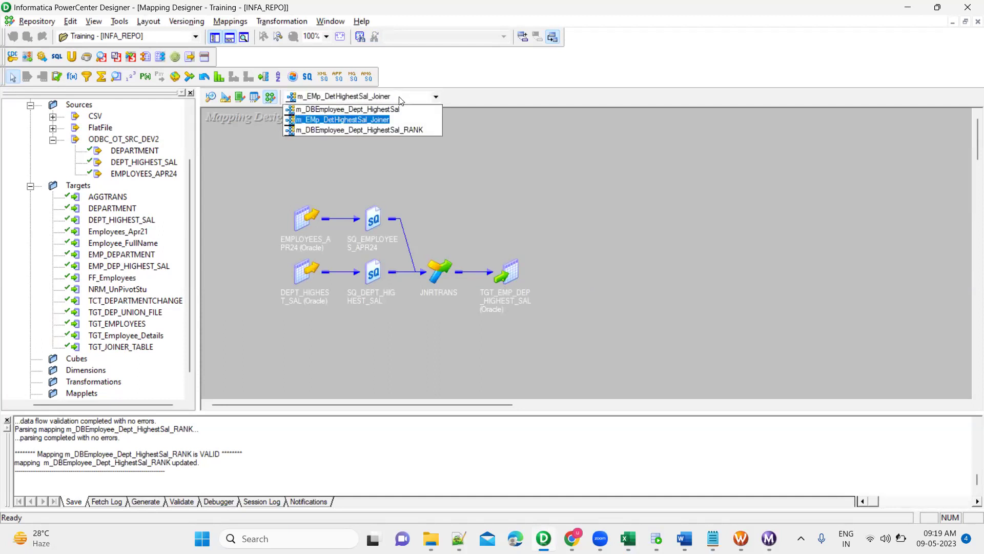
left_click(394, 130)
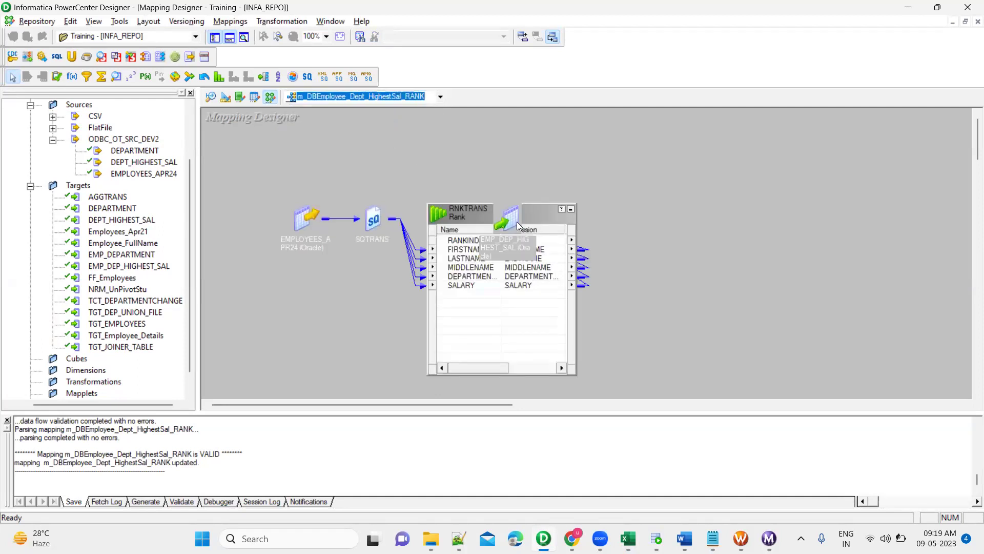
left_click(571, 209)
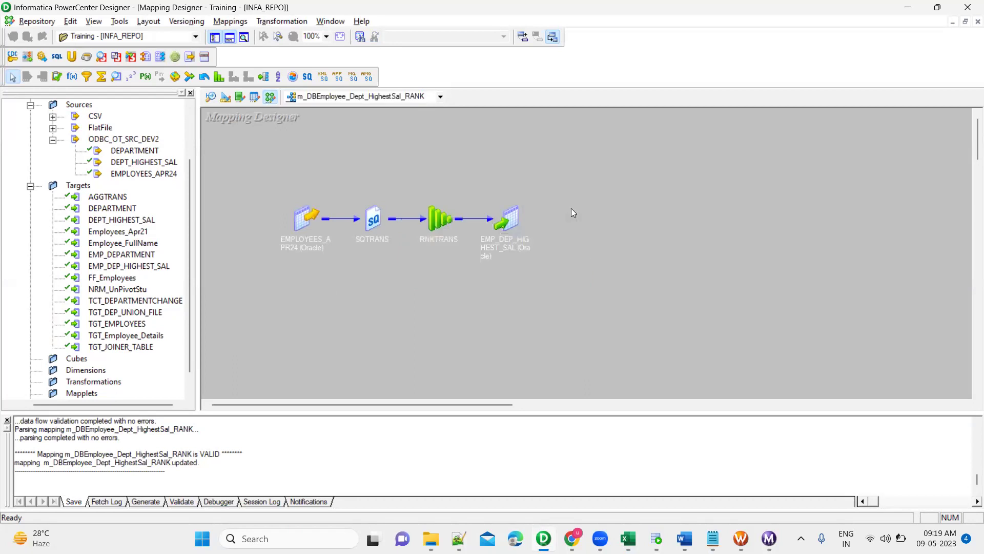
double_click(441, 222)
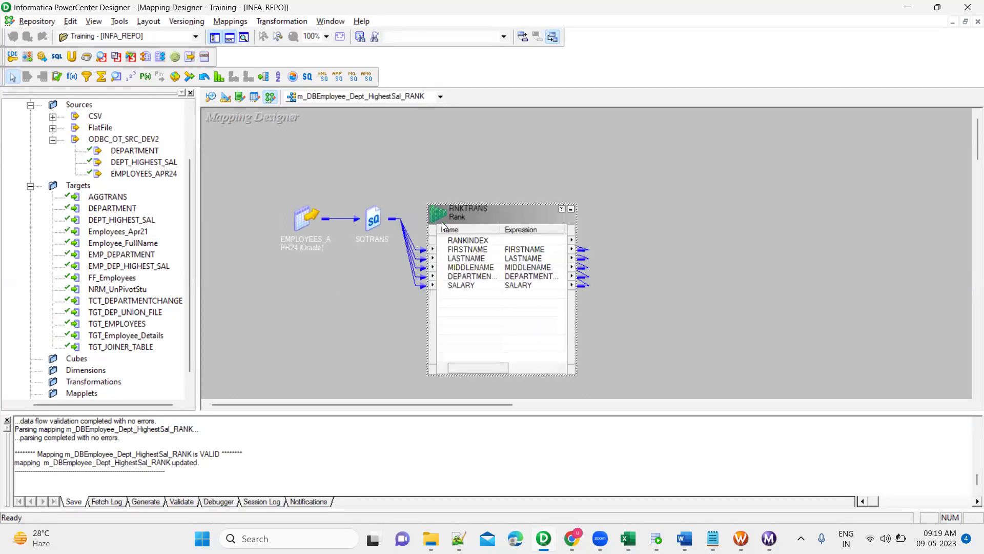
Review RNKTRANS's Bottom ranking on the Properties tab and its port definitions.
double_click(490, 216)
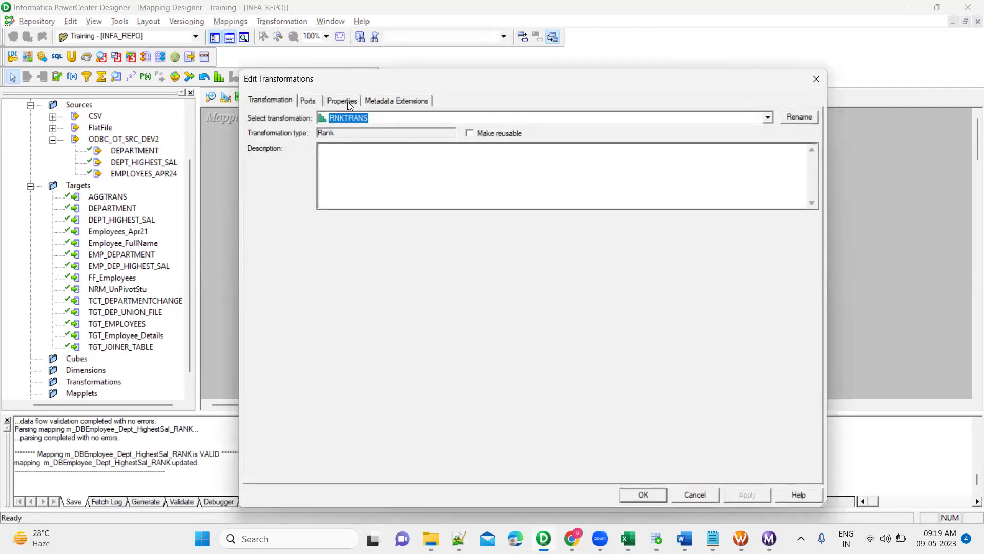
left_click(347, 101)
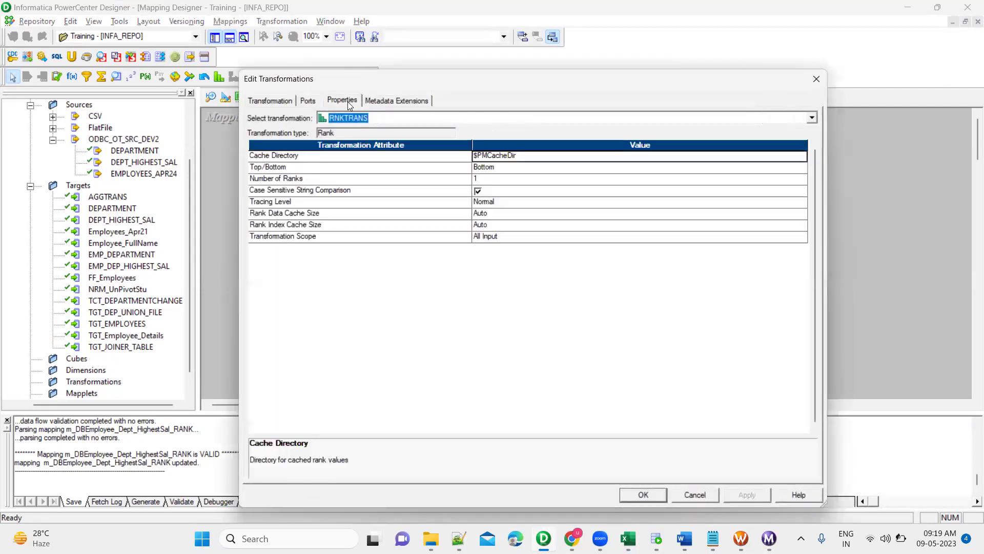
left_click(307, 102)
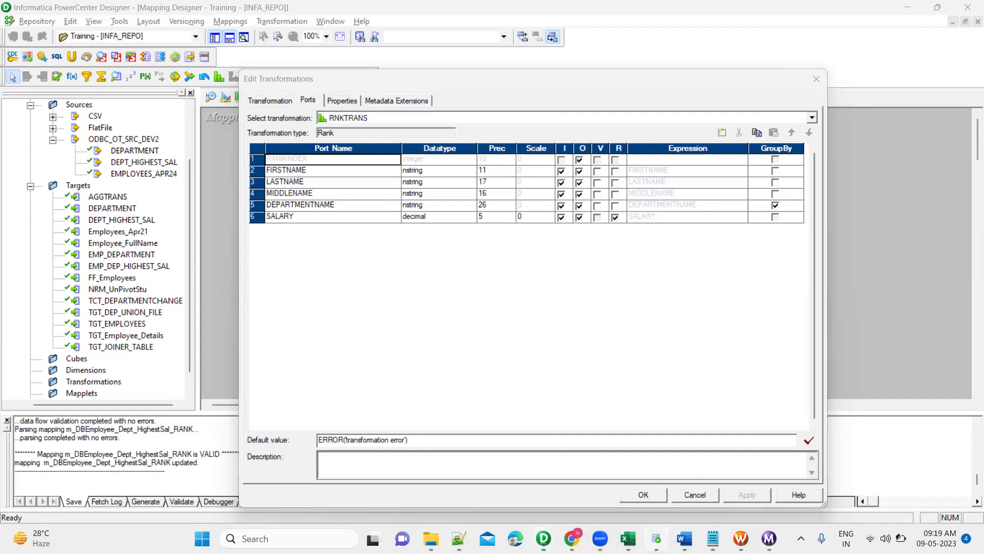
Bring SQL Developer forward and scroll to the top of the worksheet.
left_click(657, 539)
left_click(323, 202)
scroll(323, 201, "up", 6)
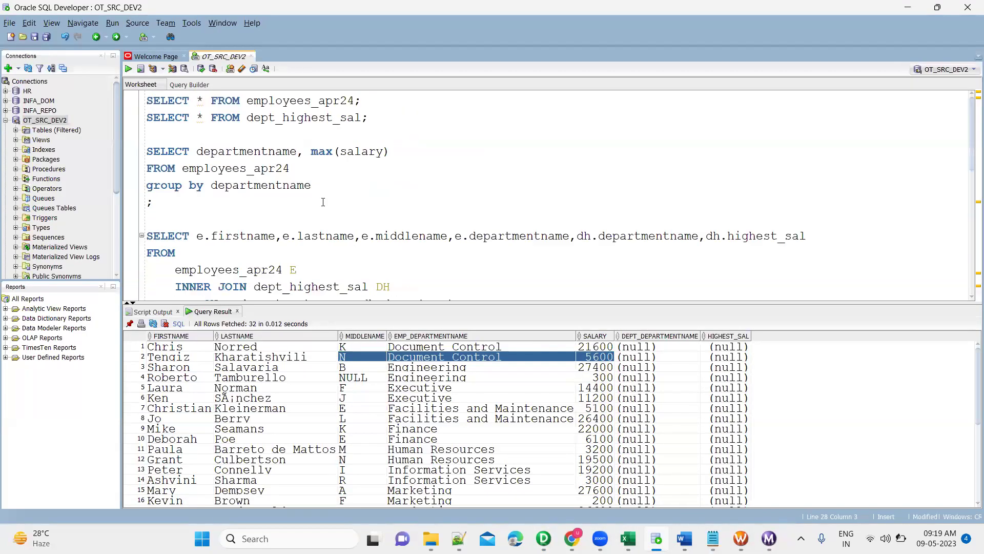
Highlight departmentname in the GROUP BY query, dismiss the battery warning, and return to Designer.
double_click(276, 185)
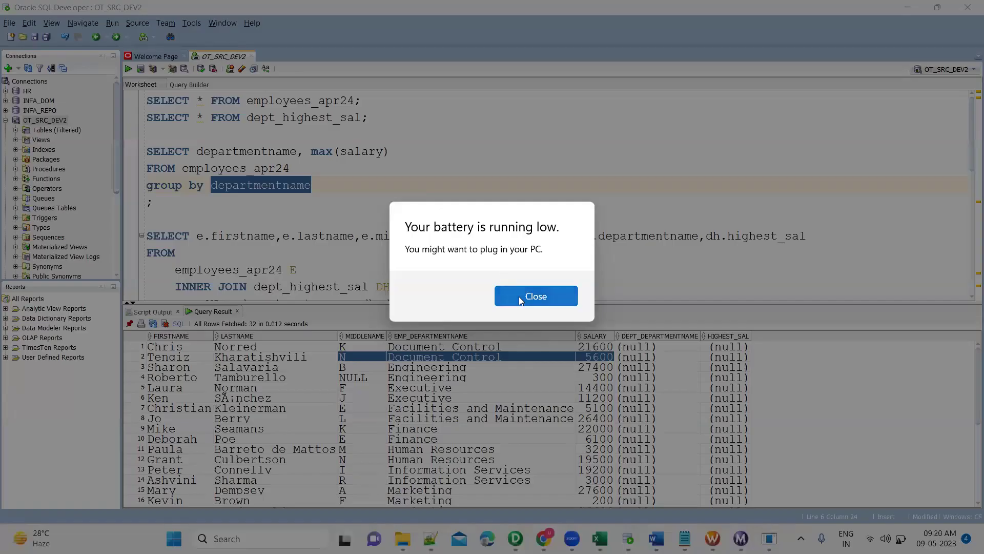
left_click(543, 296)
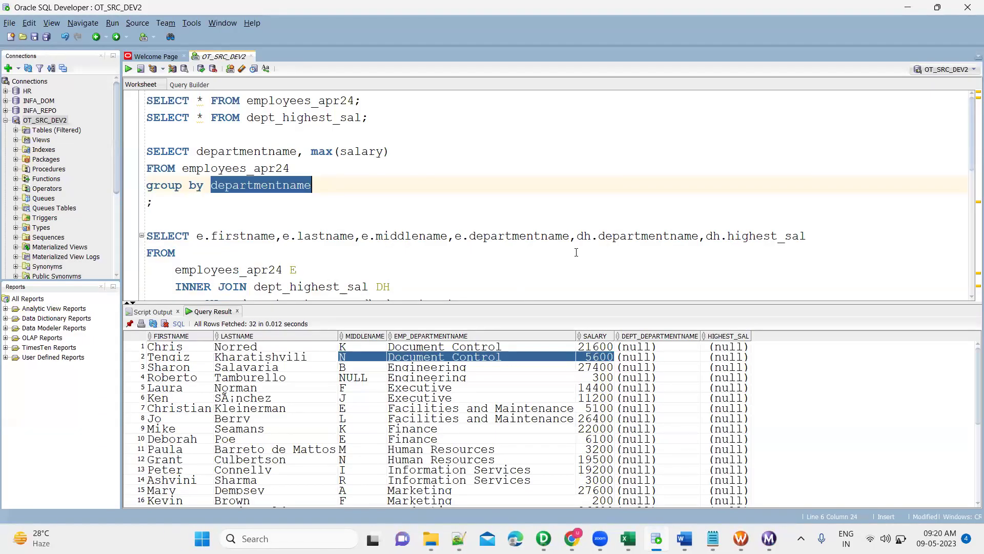
key("alt+Tab")
key("Tab")
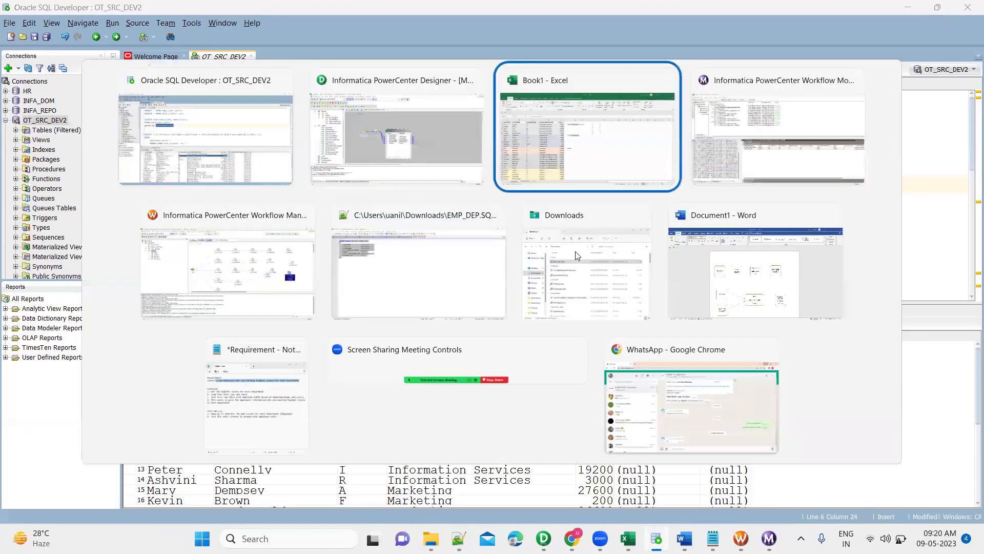
key("alt+shift+Tab")
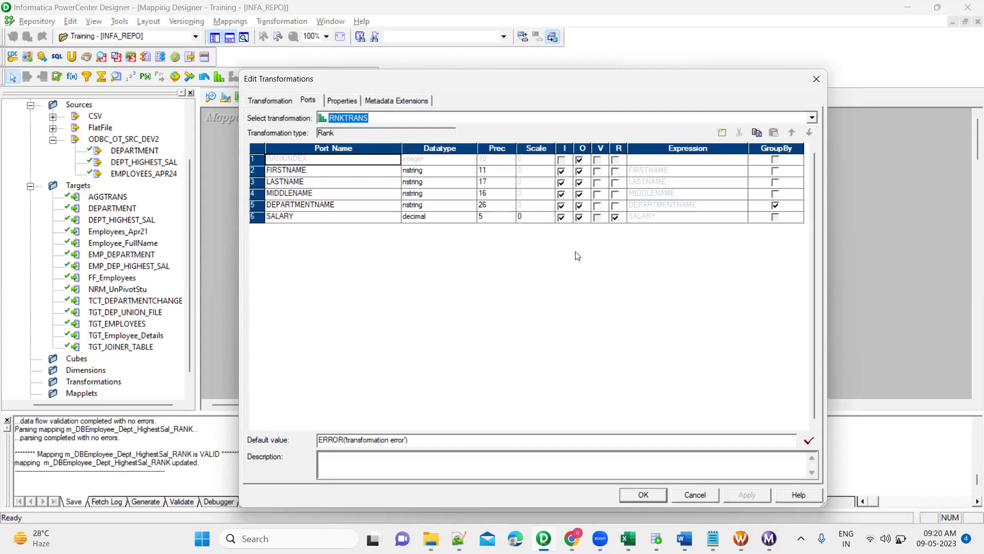
Check that RNKTRANS groups by the DEPARTMENTNAME port and ranks on the SALARY port.
key("alt+Tab")
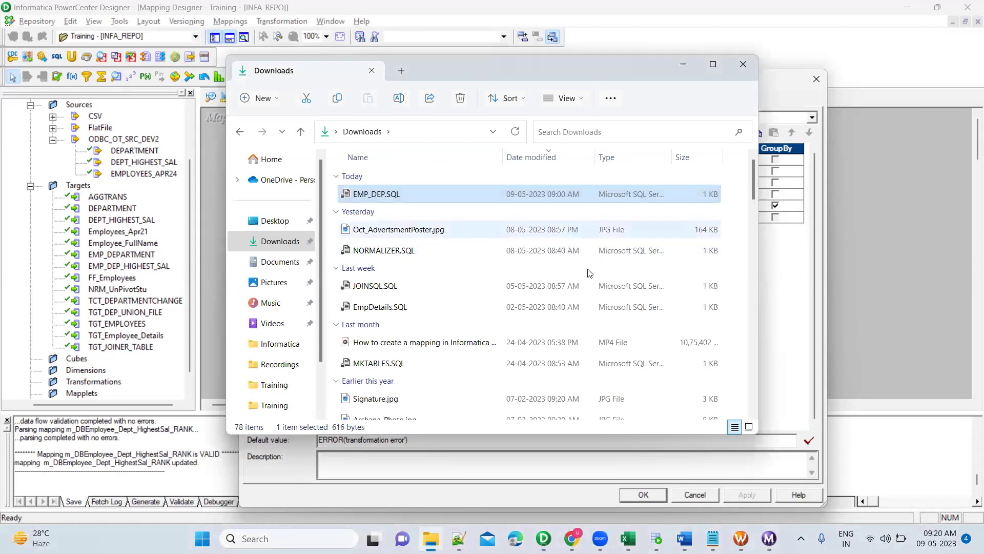
left_click(778, 285)
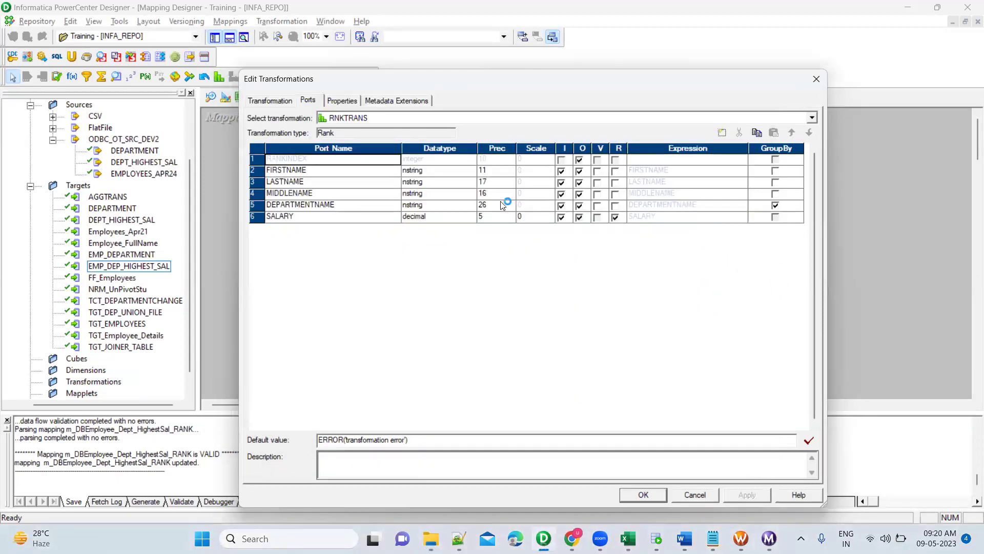
left_click(355, 206)
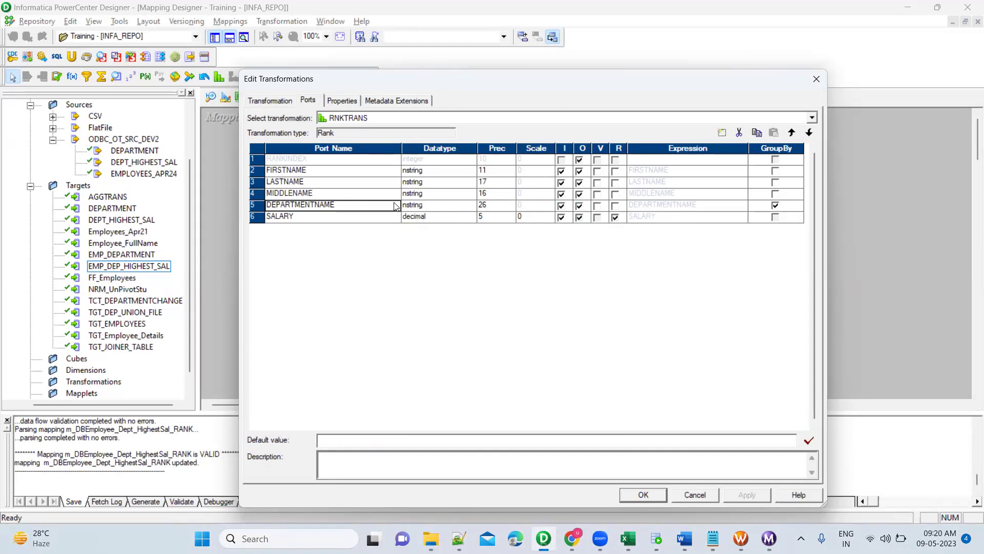
left_click(388, 219)
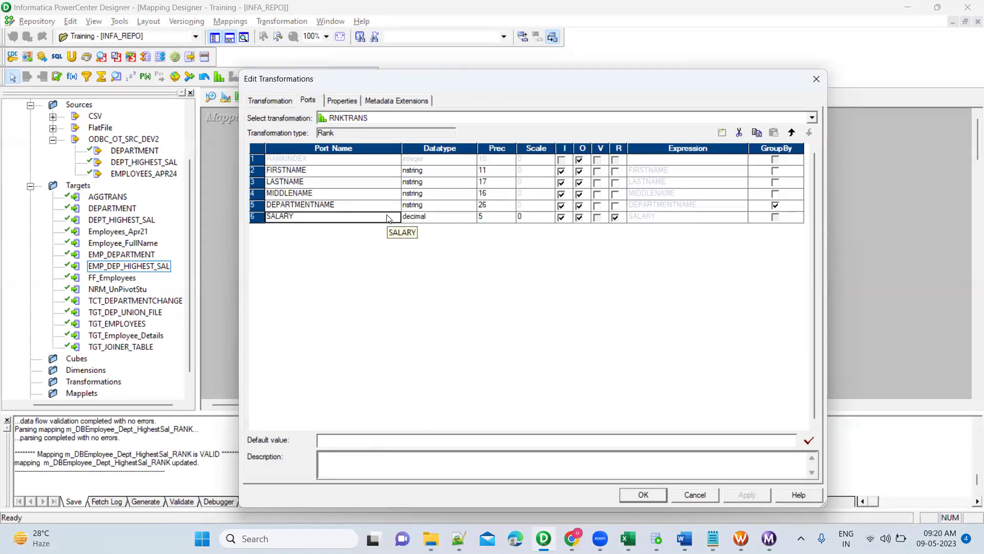
Keep the RNKTRANS Top/Bottom property at Bottom, with Number of Ranks left at 1.
left_click(355, 102)
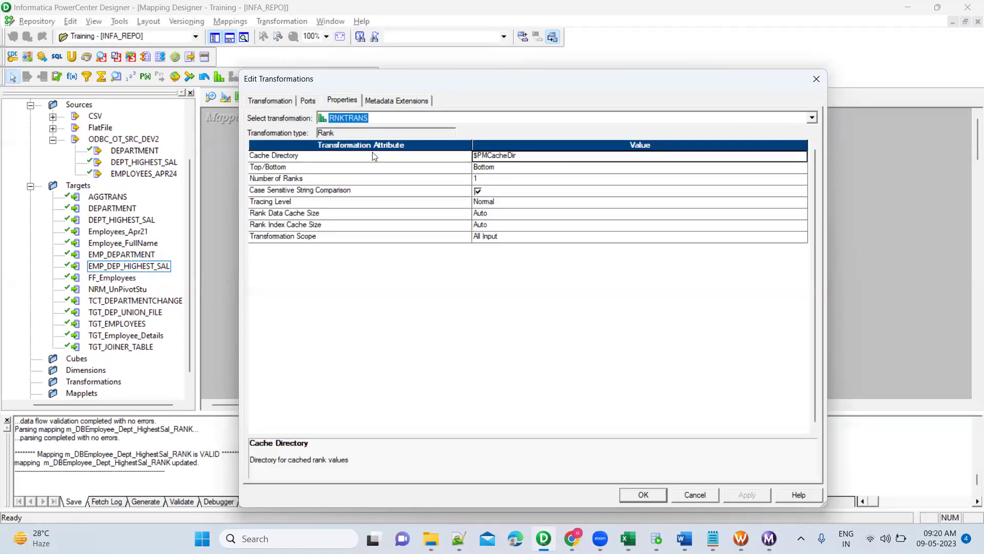
left_click(437, 169)
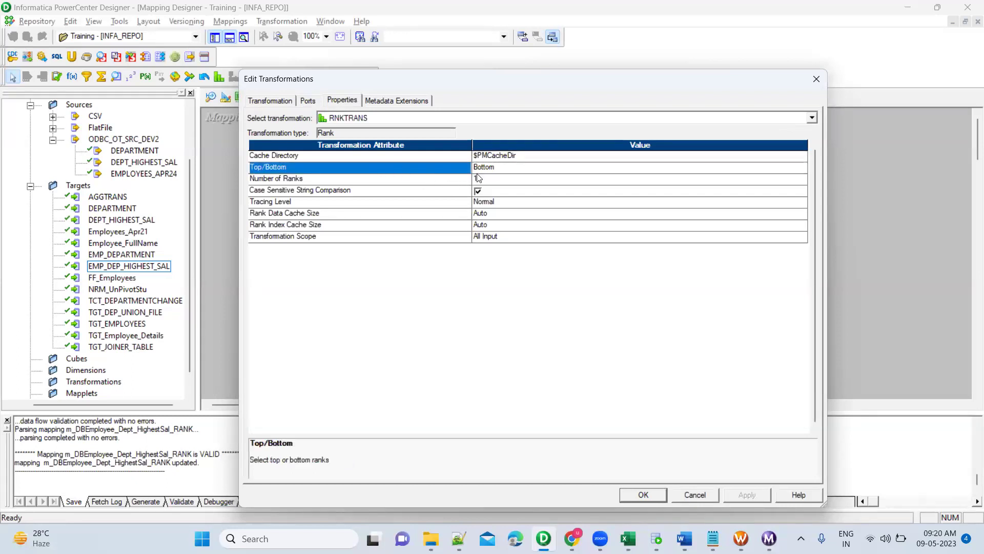
left_click(508, 169)
left_click(508, 169)
left_click(509, 169)
left_click(507, 168)
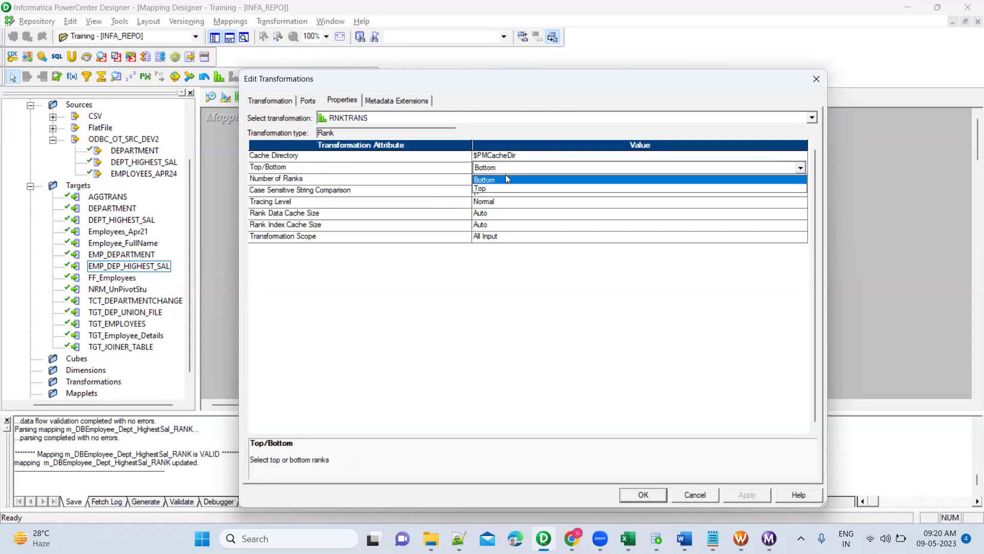
left_click(508, 168)
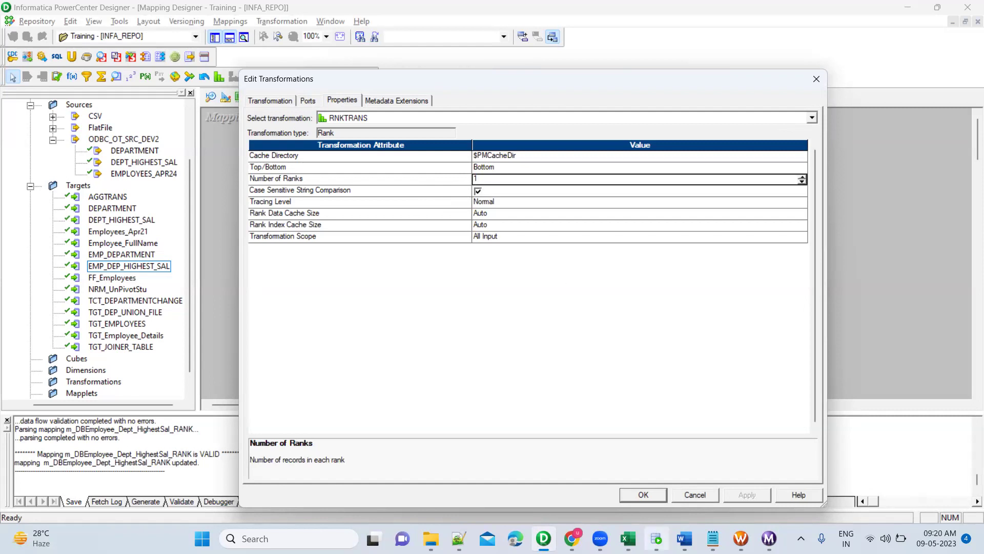
mouse_move(628, 538)
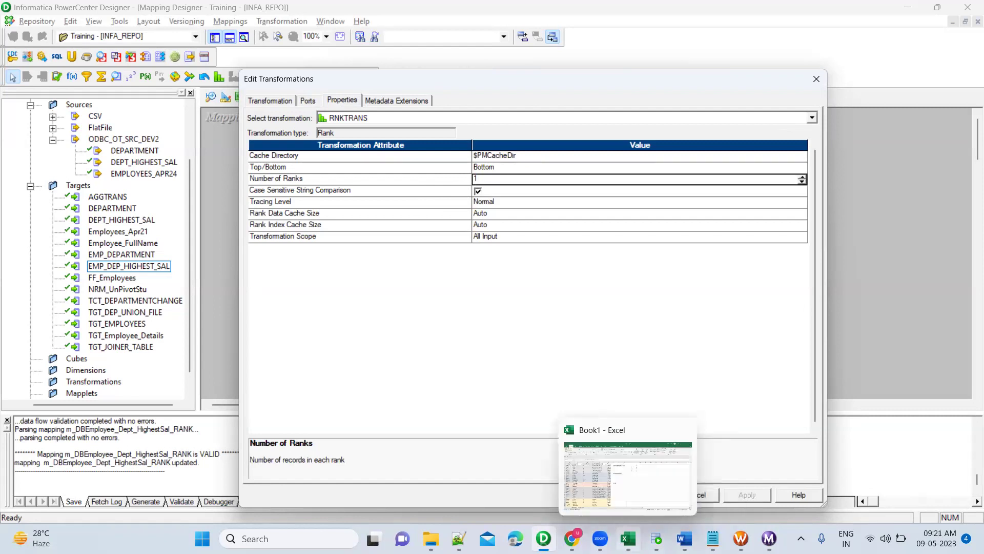
Review Excel's Document Control rank numbers in column I, where the 5600 salary has bottom rank 1.
left_click(628, 538)
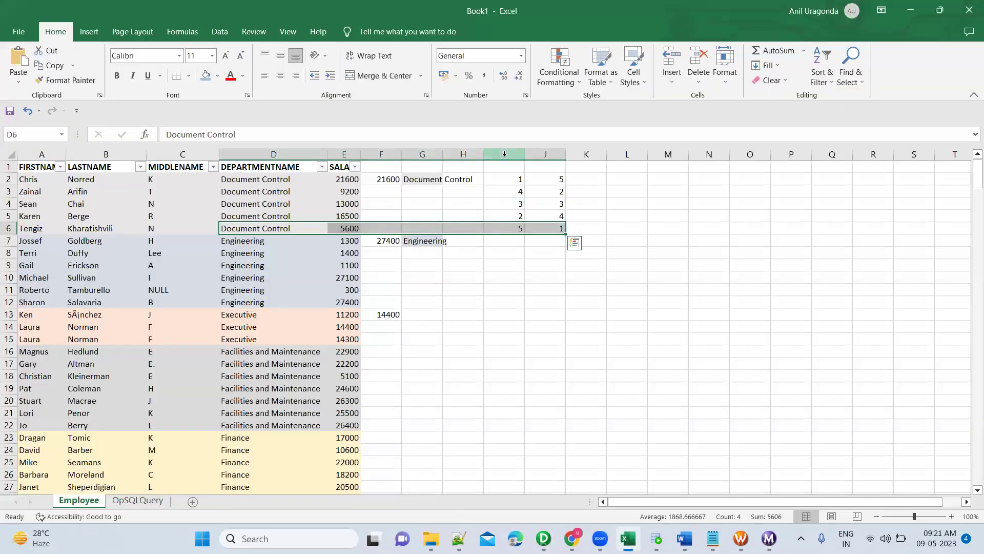
left_click(508, 183)
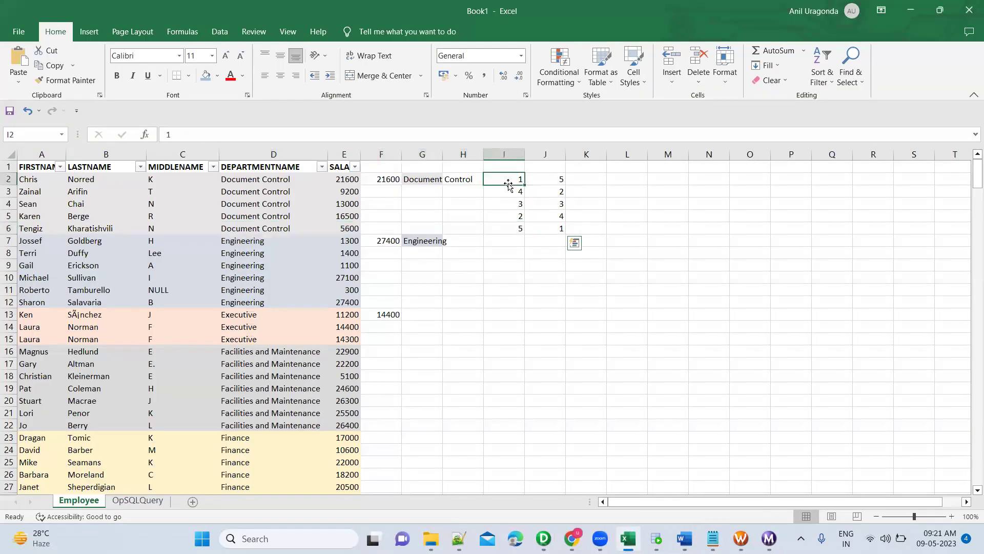
left_click(512, 215, "ctrl")
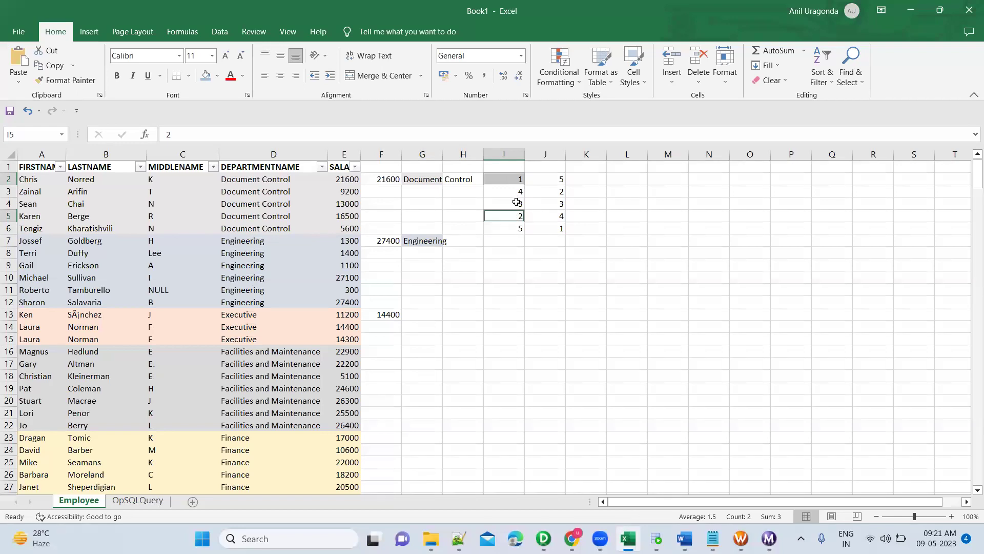
left_click(516, 203, "ctrl")
left_click(558, 244)
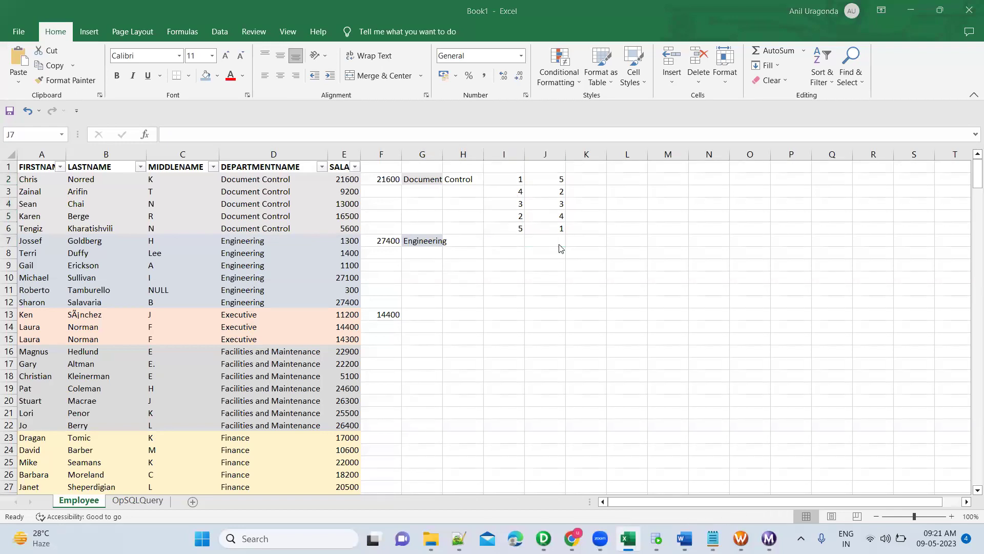
key("alt+Tab")
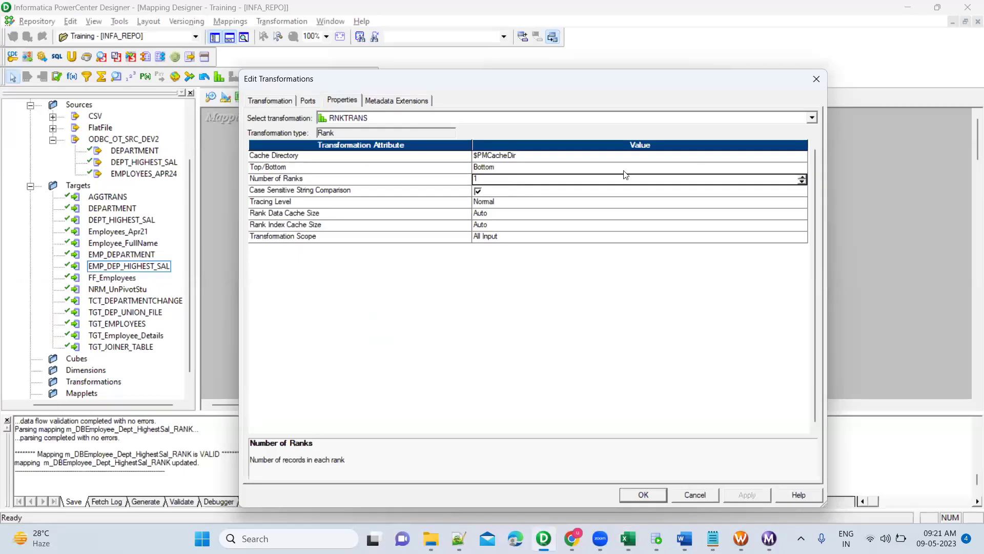
Raise RNKTRANS Number of Ranks from 1 to 3 and apply the change.
left_click(802, 177)
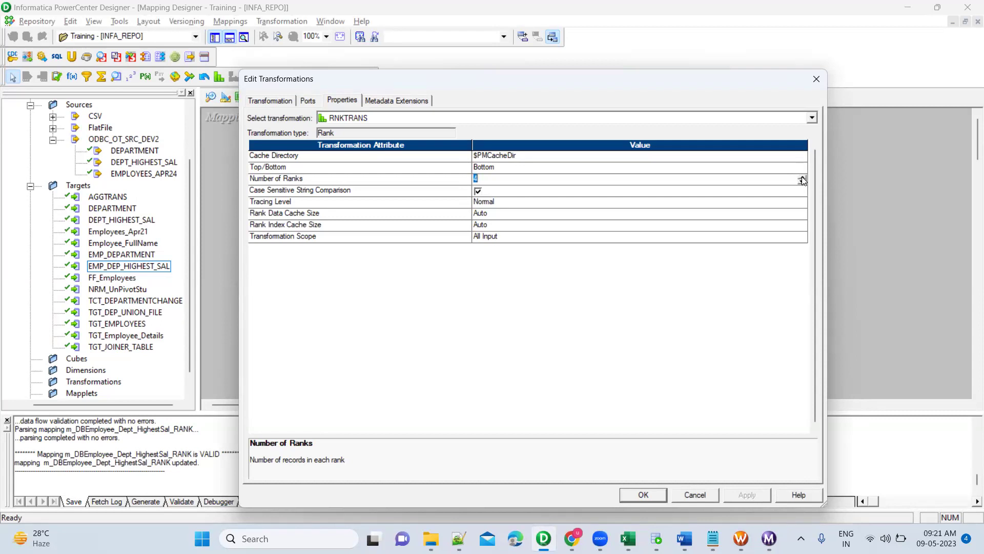
left_click(571, 181)
left_click(643, 495)
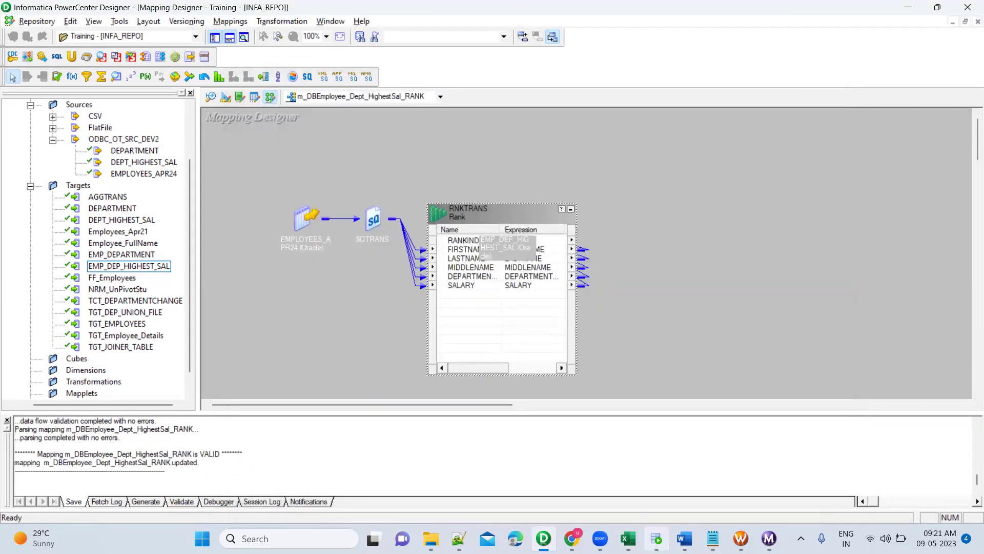
left_click(741, 538)
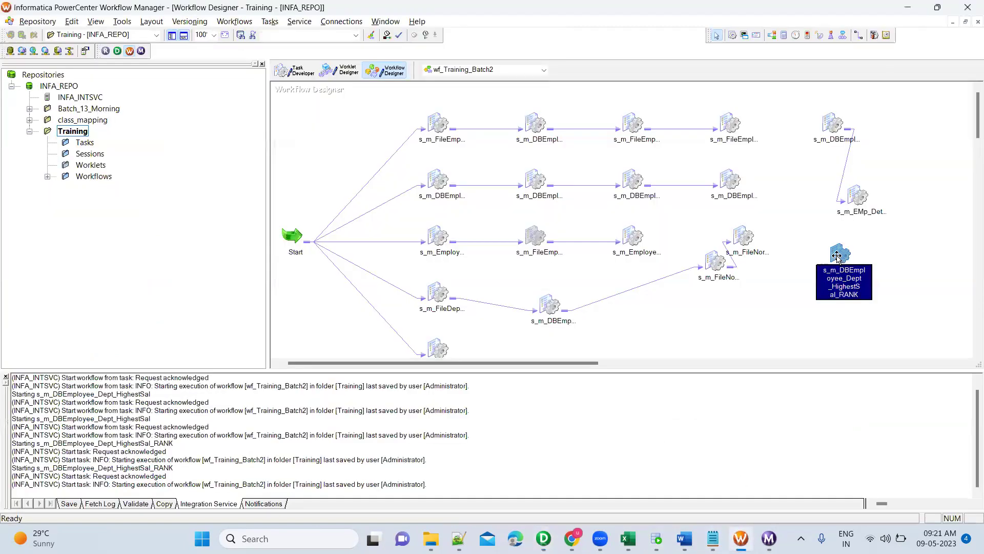
Refresh the RANK session's mapping in wf_Training_Batch2, then start the session task.
right_click(844, 267)
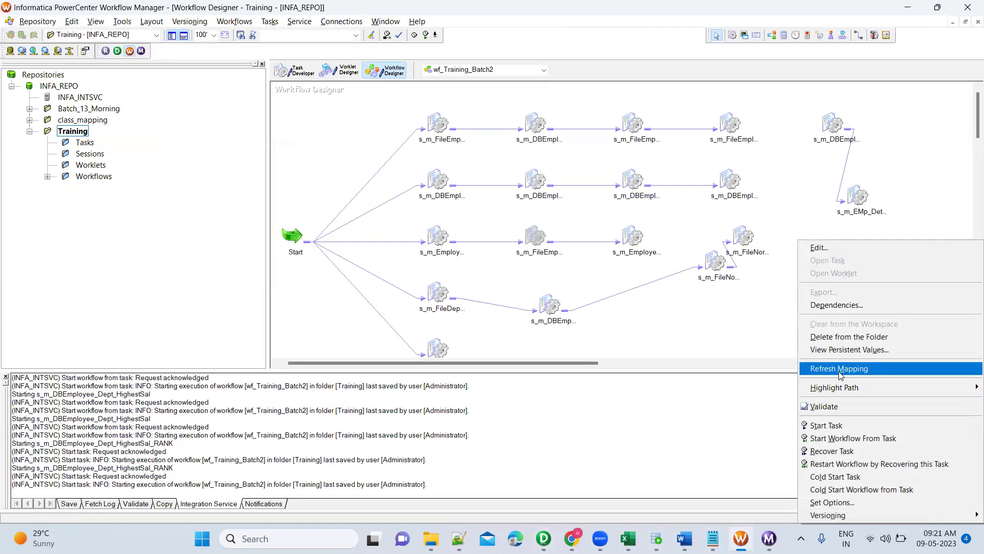
left_click(840, 370)
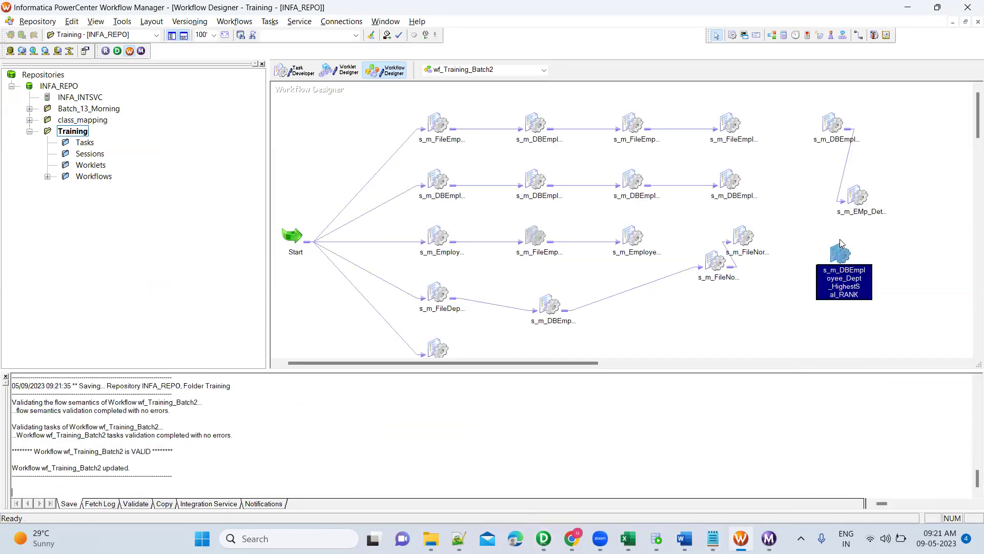
right_click(836, 241)
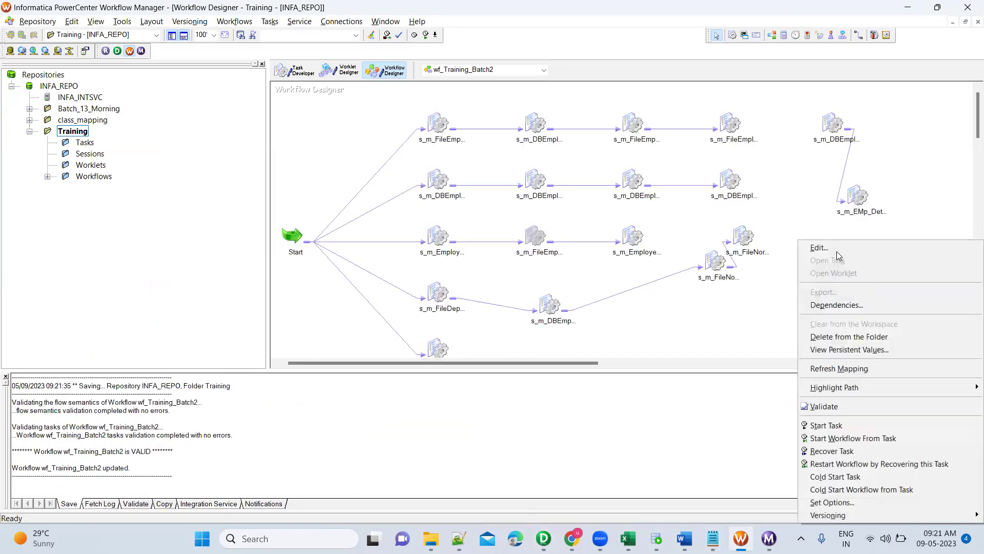
left_click(828, 425)
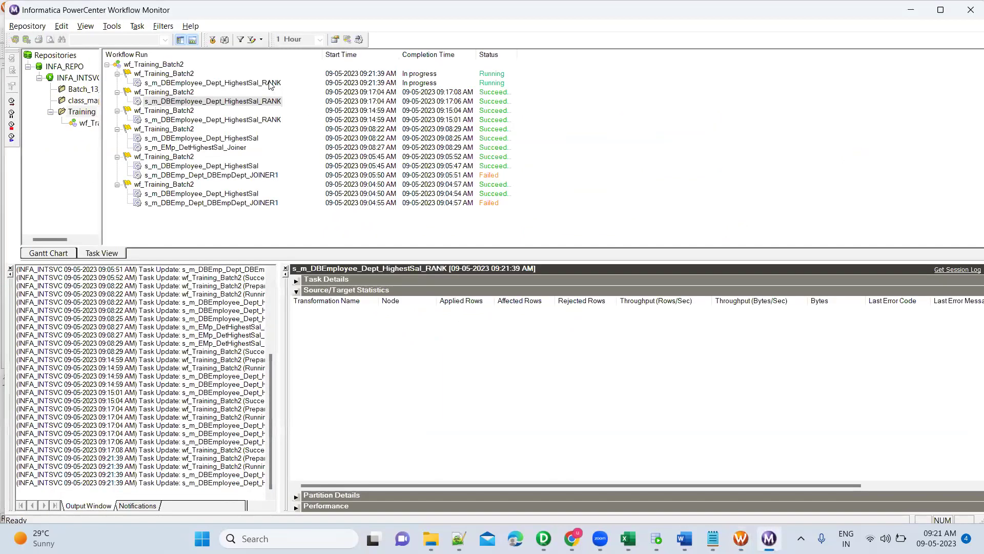
Compare target row counts of the 09:21:39 RANK run (48 rows) against the 09:17:04 run (16 rows).
left_click(270, 85)
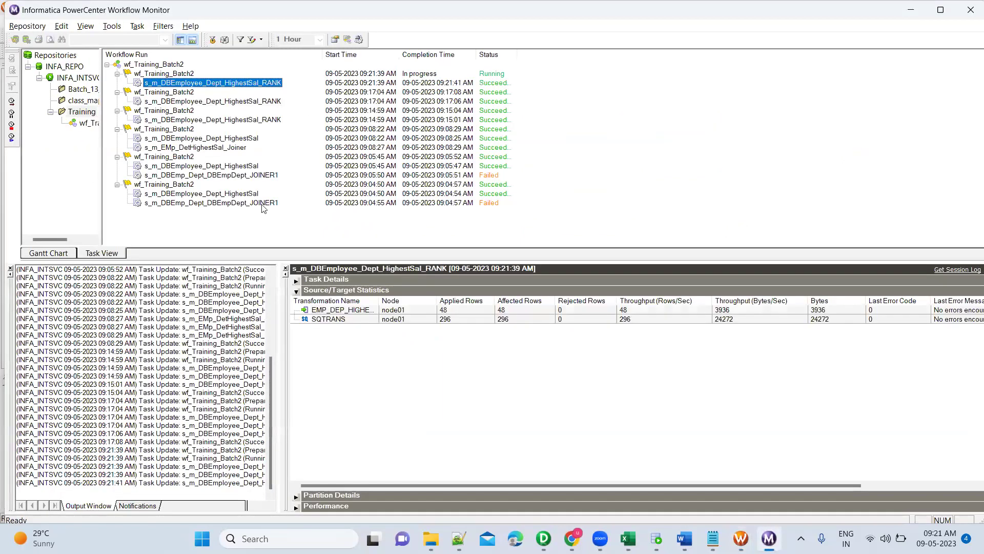
left_click(461, 311)
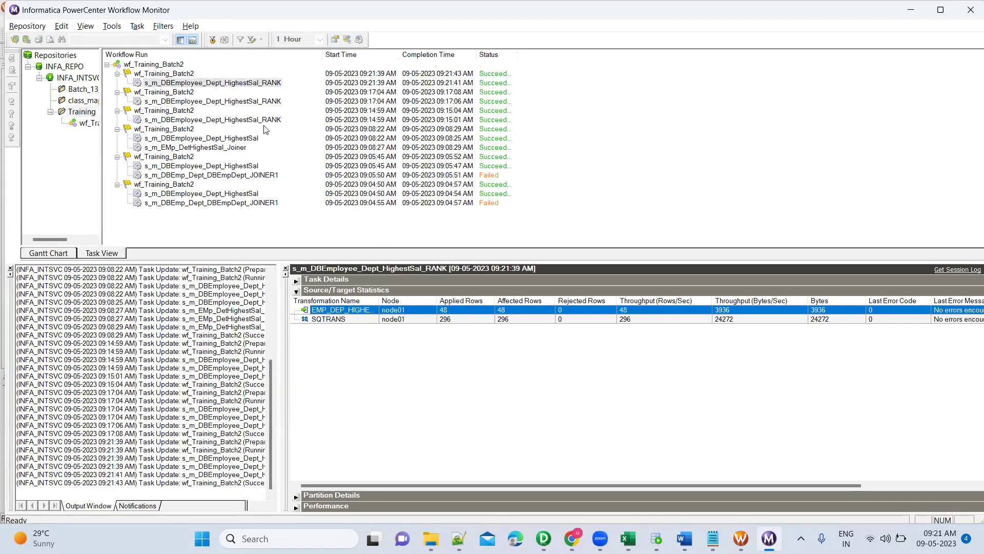
left_click(255, 102)
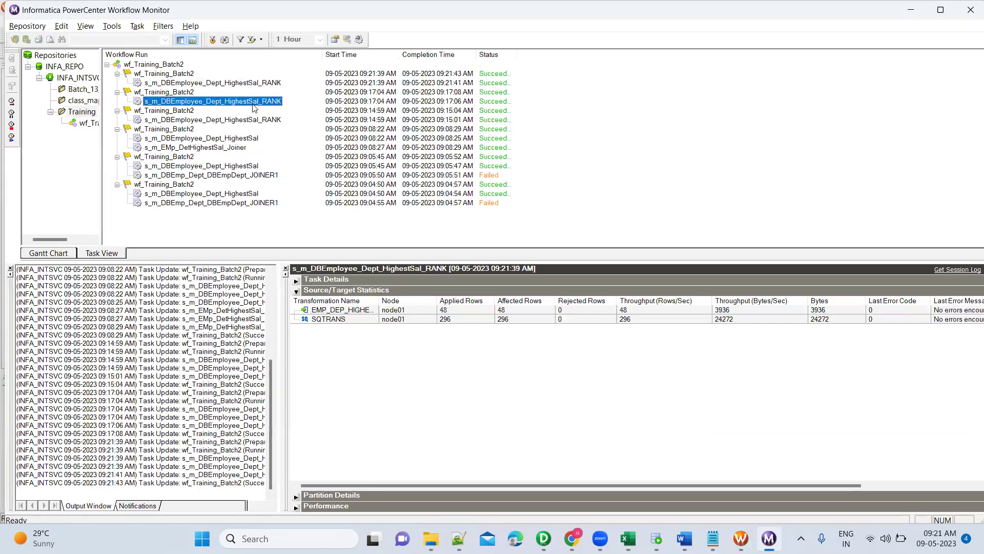
left_click(477, 311)
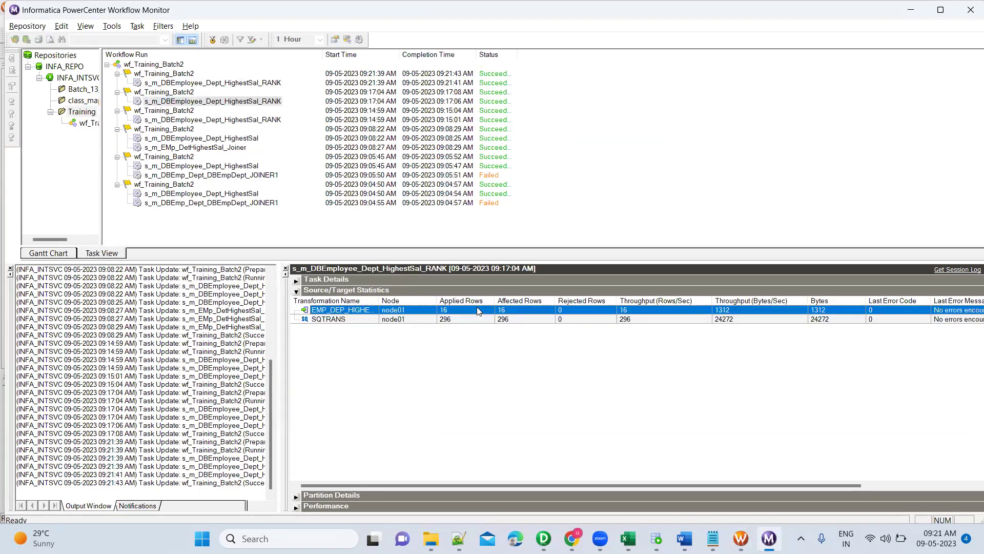
left_click(273, 83)
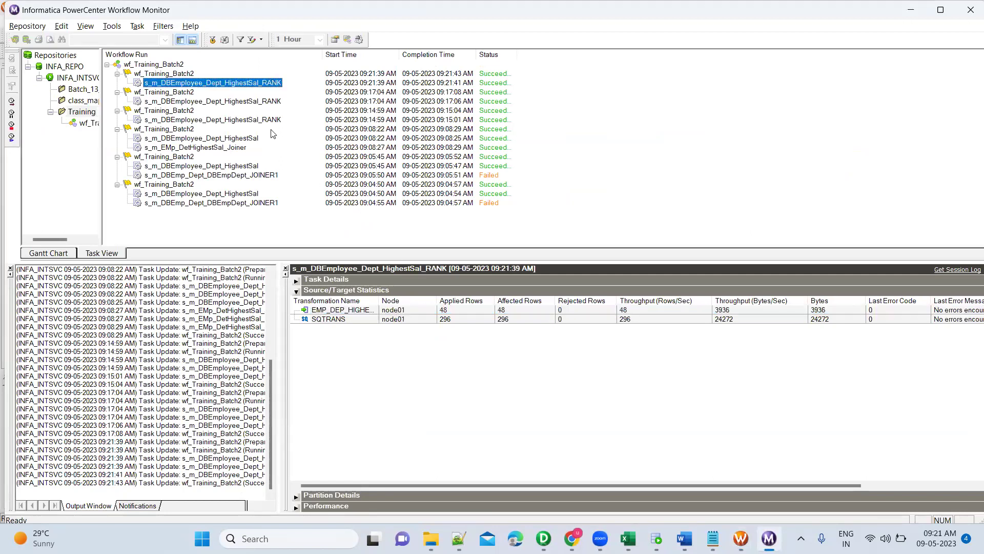
left_click(269, 104)
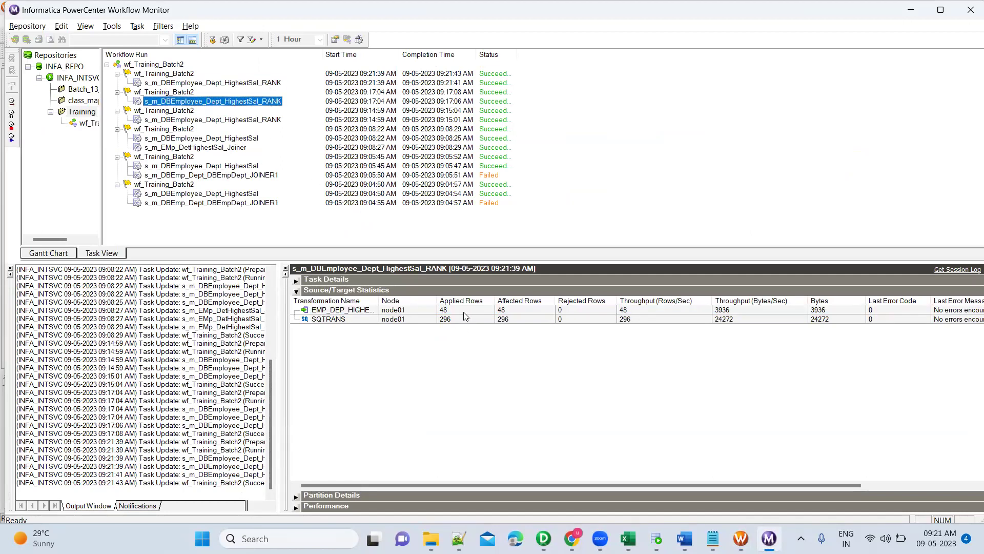
left_click(255, 102)
left_click(457, 311)
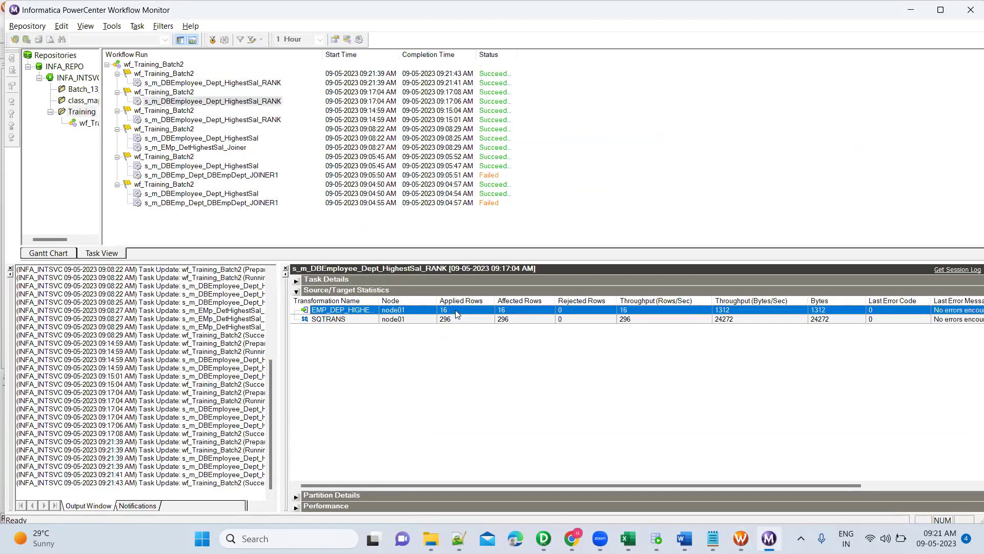
left_click(274, 83)
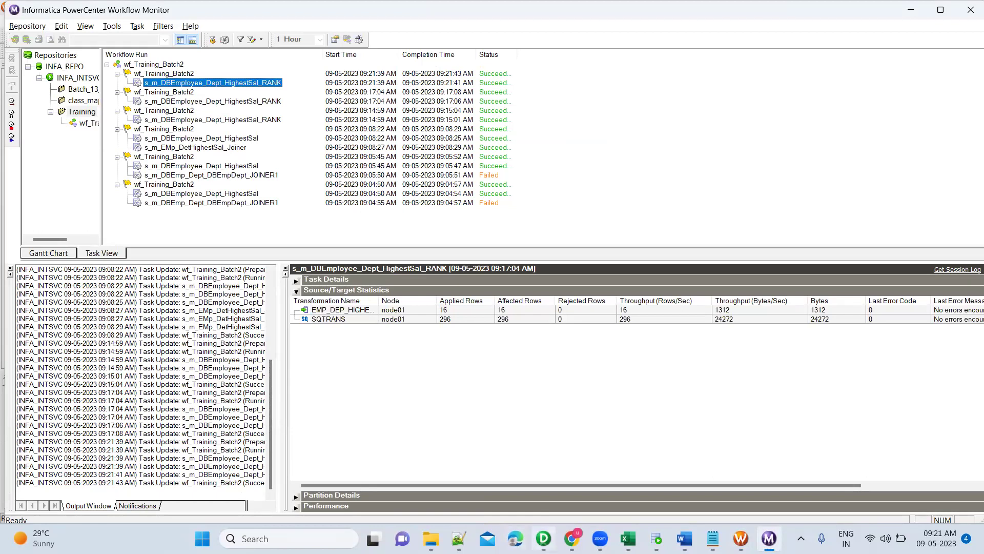
left_click(544, 538)
Check that RNKTRANS shows Bottom ranking with 3 ranks, closing its properties without changes.
double_click(502, 215)
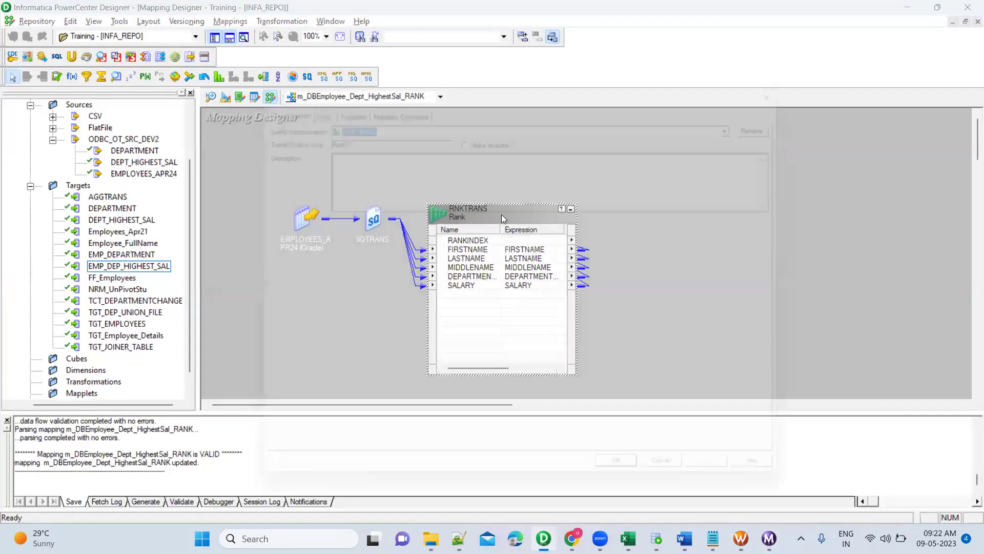
left_click(344, 100)
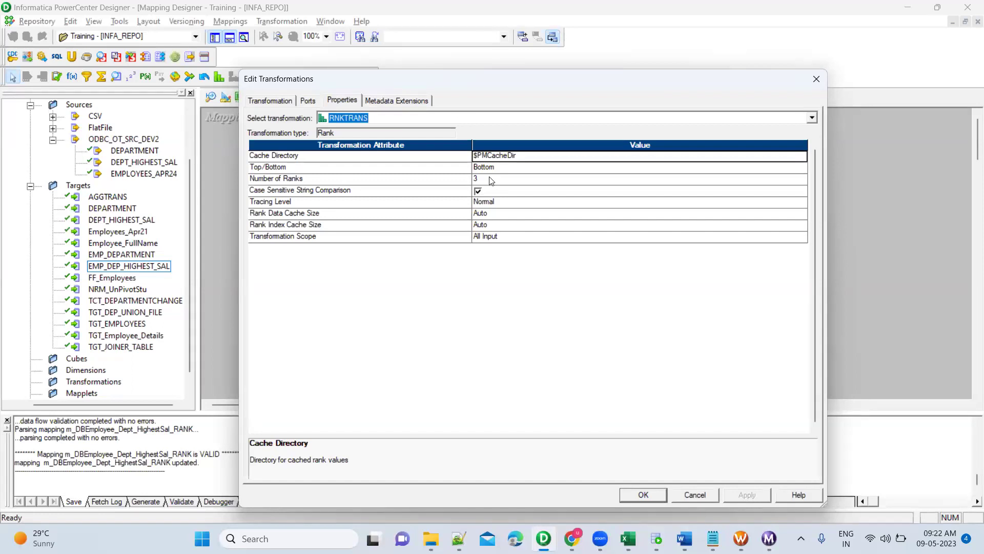
left_click(707, 495)
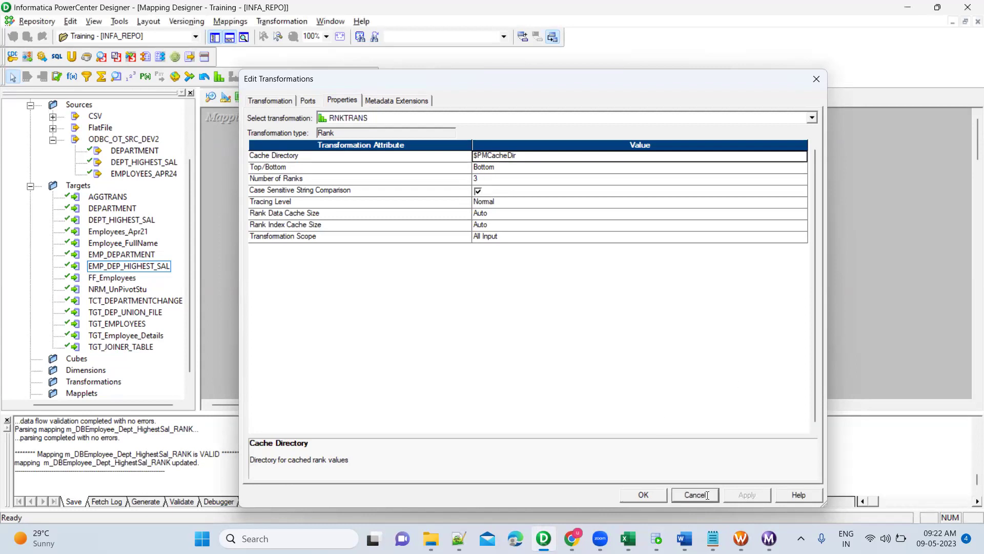
left_click(656, 539)
Re-run SELECT * FROM EMP_DEP_HIGHEST_SAL_RANK ORDER BY emp_departmentname.
scroll(366, 216, "down", 2)
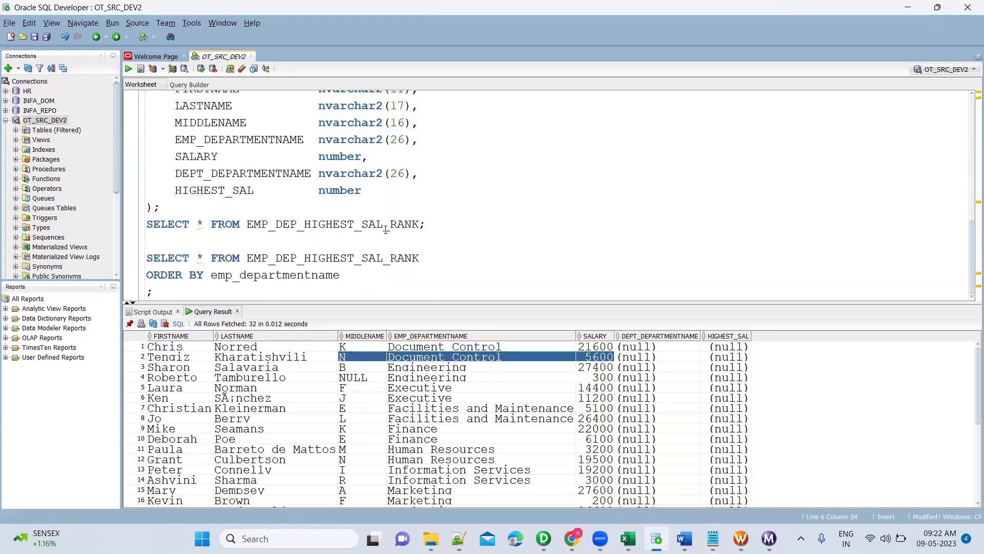
left_click(384, 228)
key("ctrl+Return")
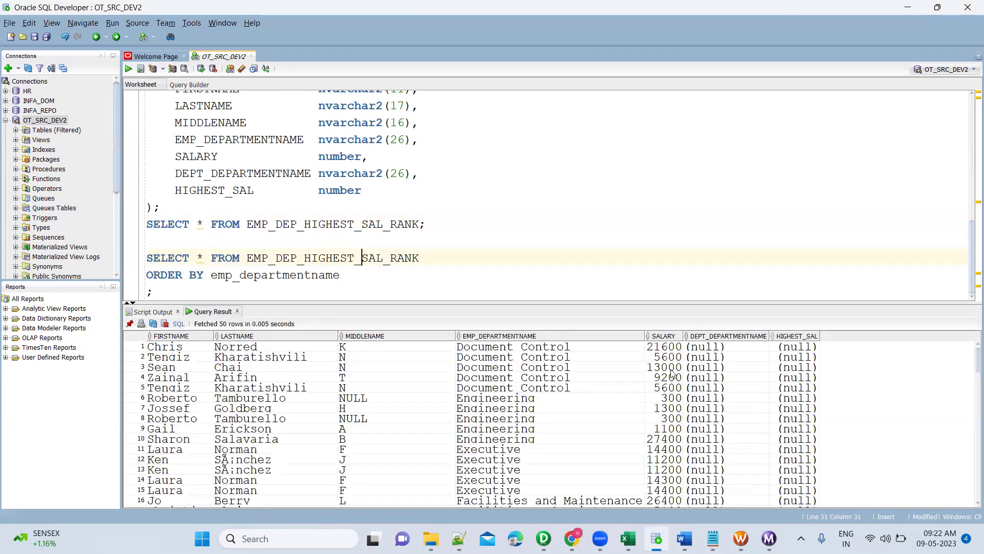
Select the three lowest-salary Document Control result rows, from names through salaries.
left_click(603, 392)
key("shift+Right")
key("shift+Up")
key("shift+Up")
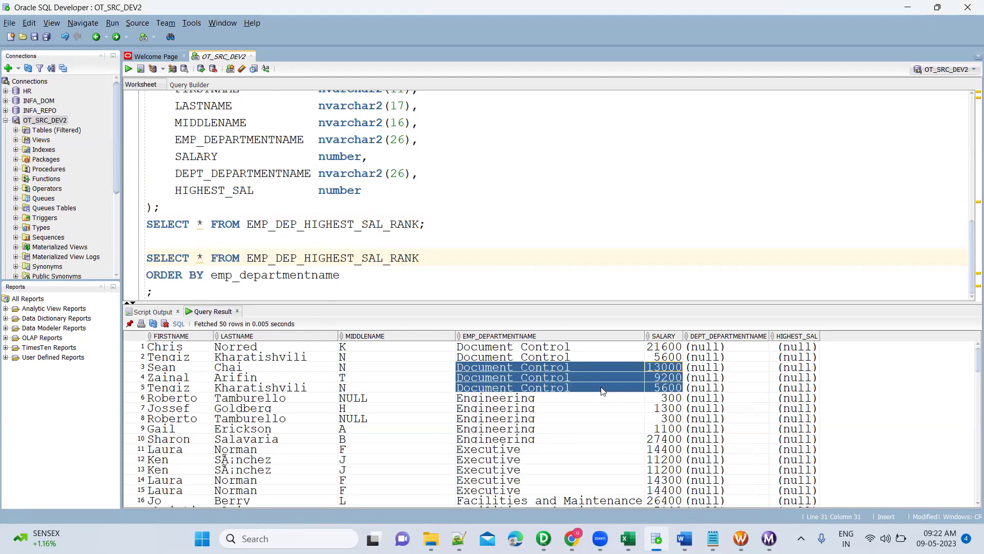
key("shift+Left")
key("shift+Left")
key("shift+Left")
key("shift+Left")
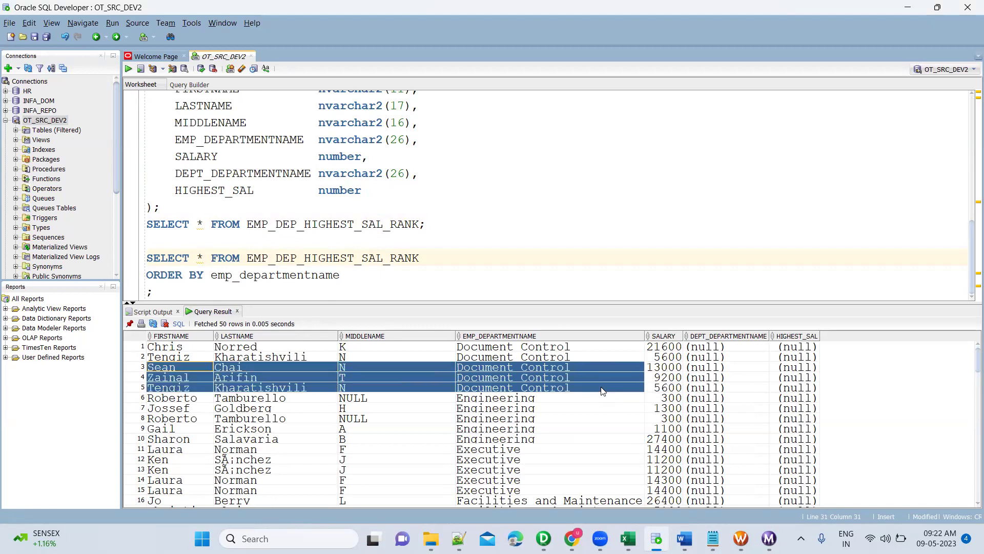
left_click(676, 368)
key("shift+Down")
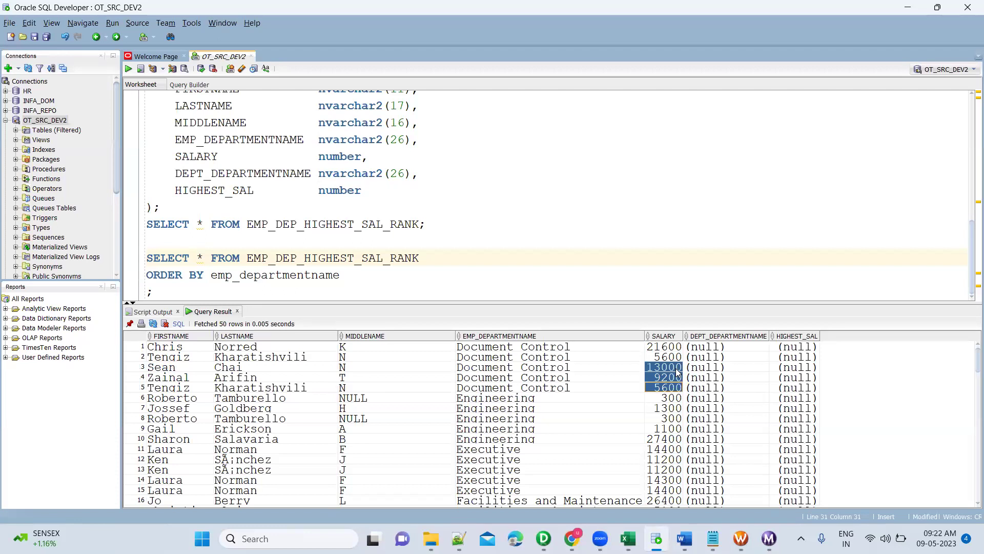
key("shift+Left")
key("shift+Left")
key("shift+Left")
key("shift+Left")
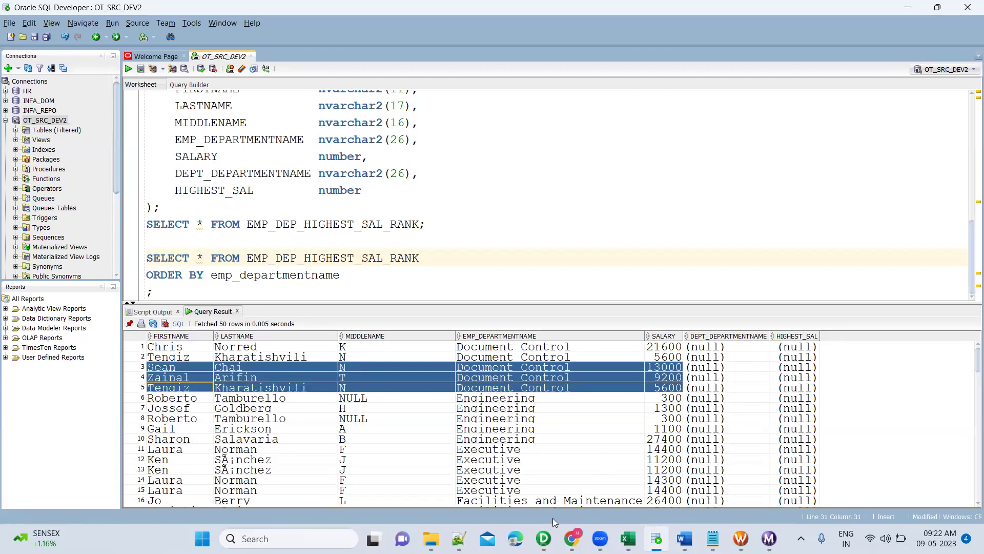
Head Excel rank columns I and J with 'Top' and 'Bottom'.
mouse_move(628, 539)
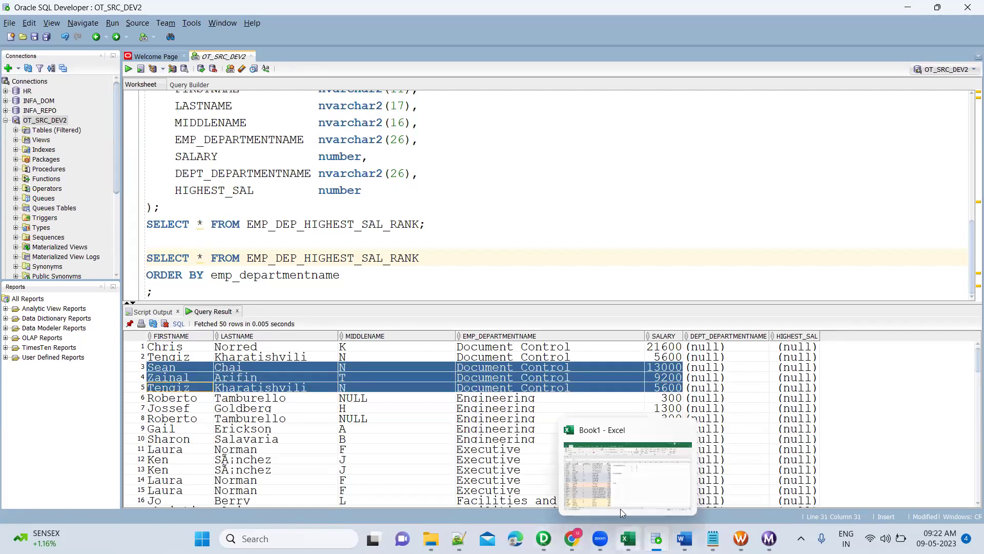
left_click(608, 468)
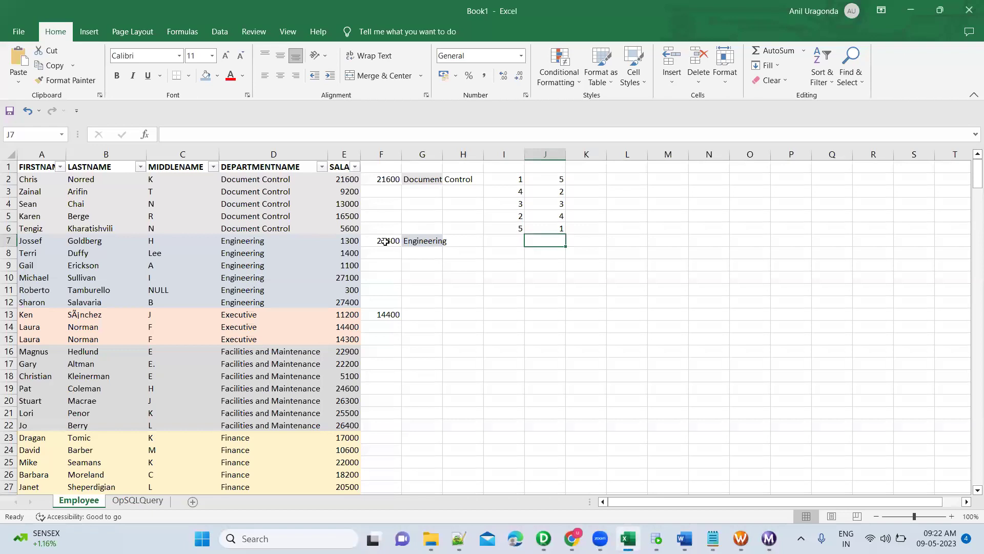
left_click(348, 228)
left_click(546, 228, "shift")
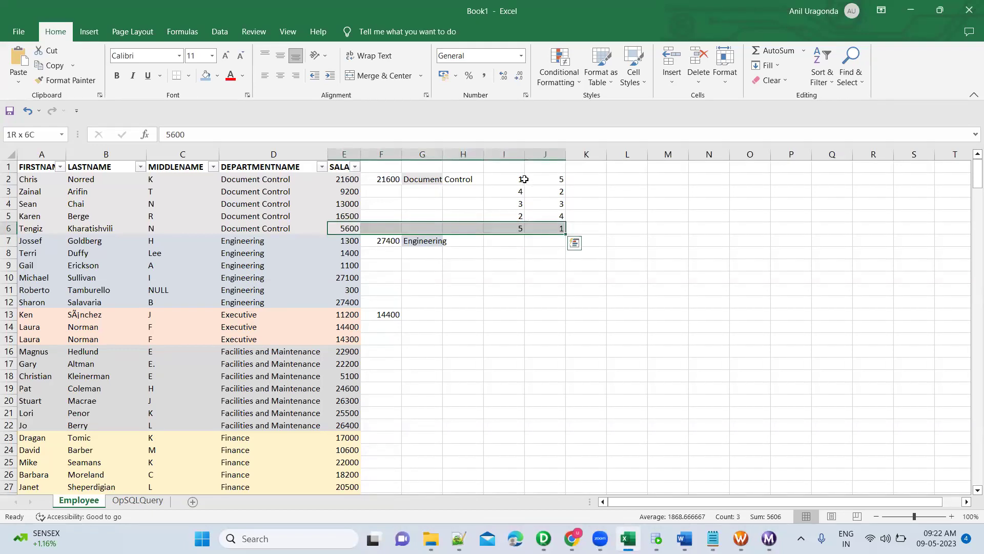
left_click(513, 166)
type("Top")
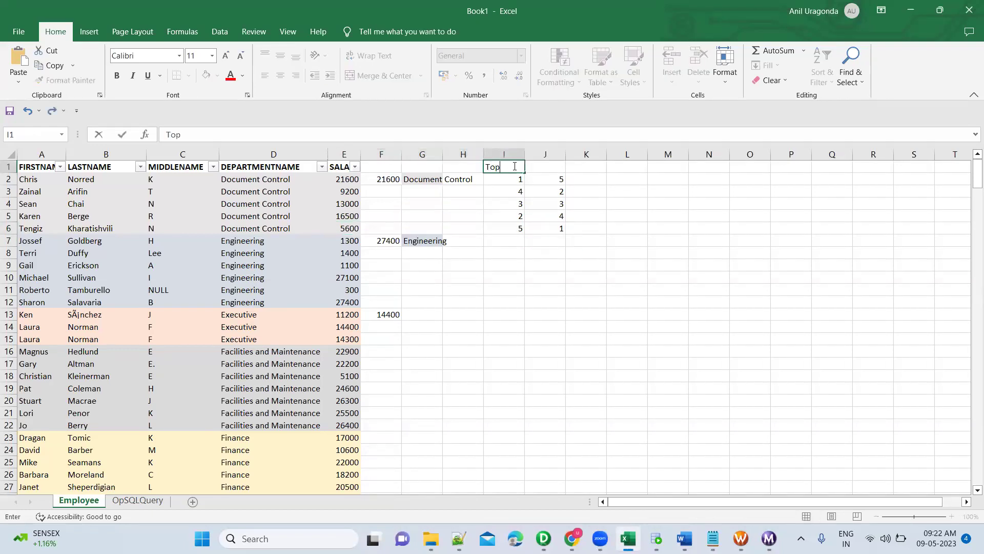
key("Tab")
type("Bottom")
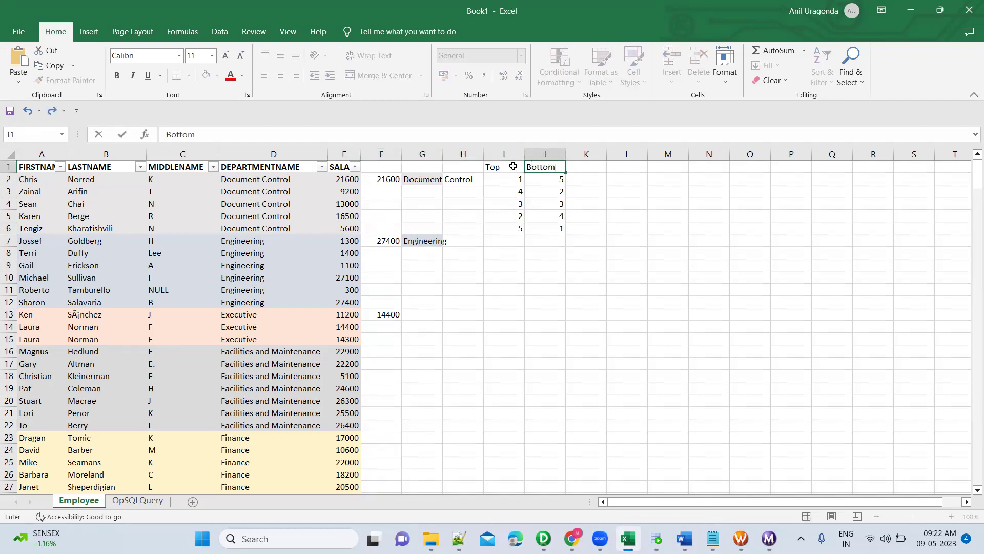
key("Return")
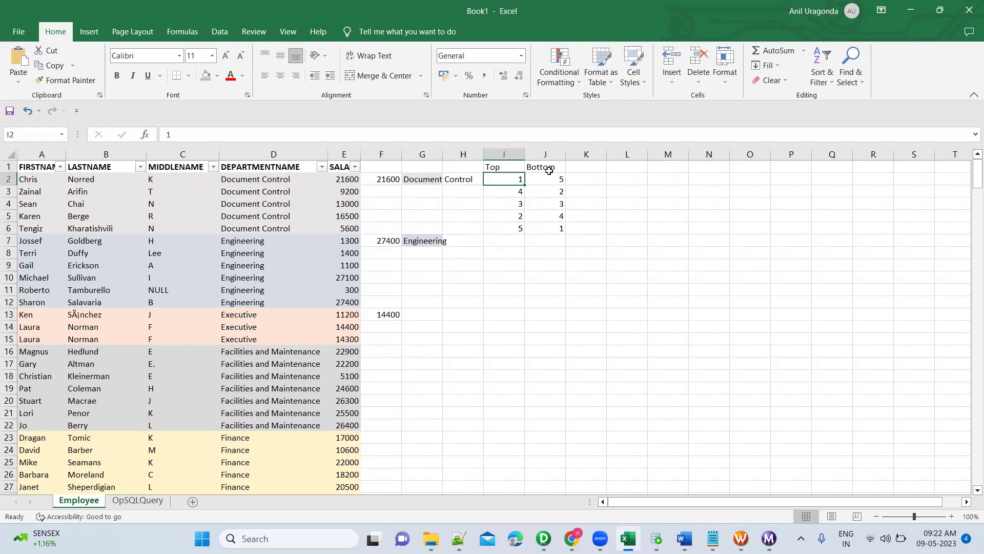
Select the Document Control salaries 5600, 9200, 13000 together with their bottom ranks 1–3.
left_click(551, 231)
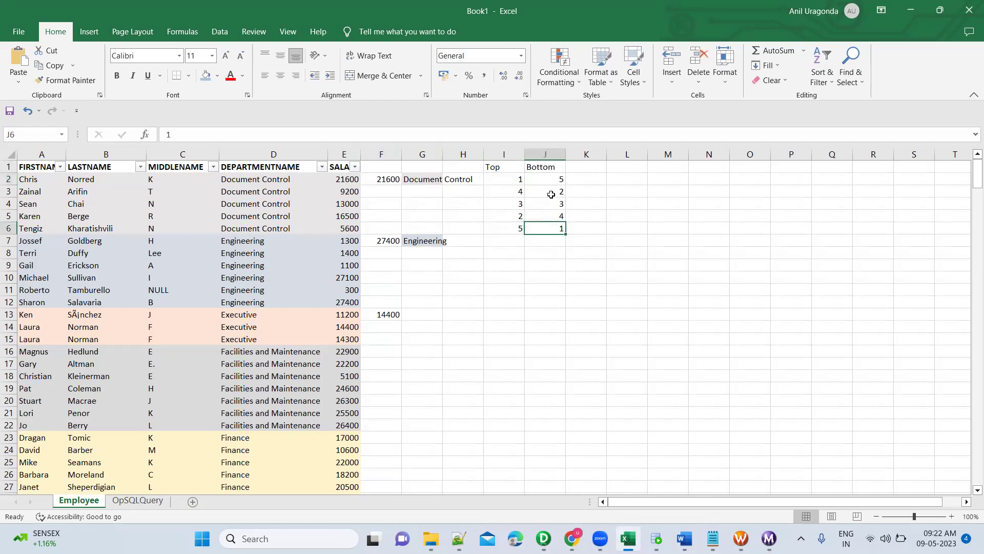
left_click(289, 229, "shift")
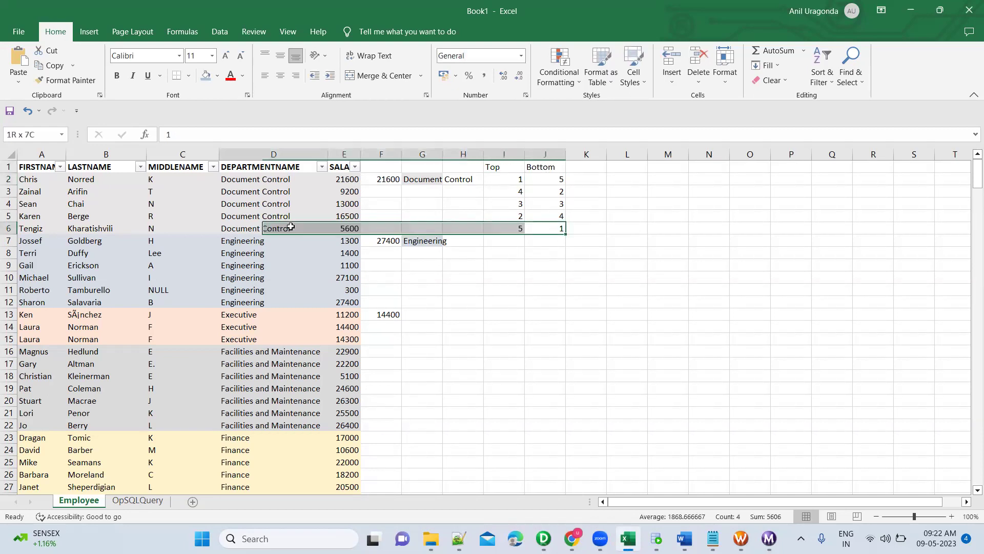
left_click(282, 204, "ctrl")
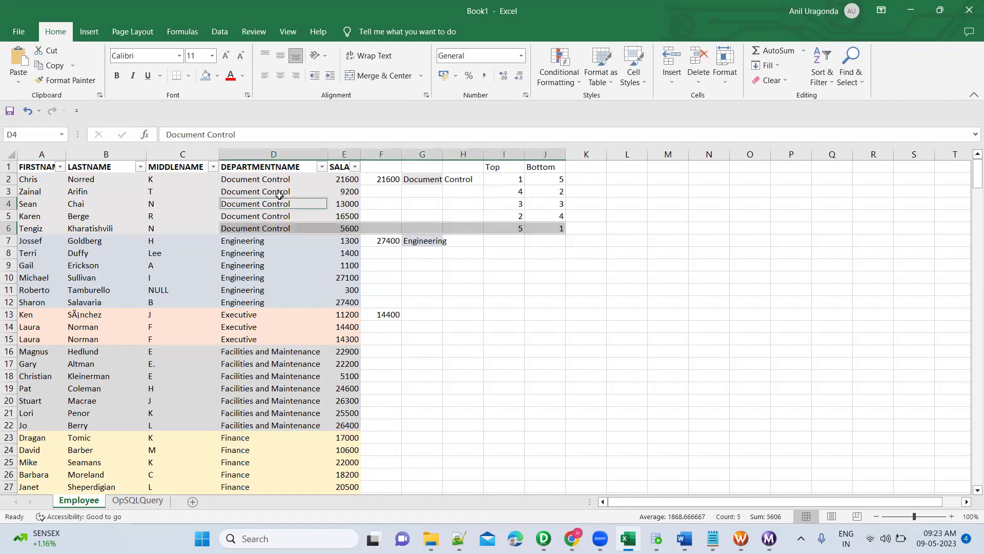
left_click(280, 192, "ctrl")
left_click(346, 192, "ctrl")
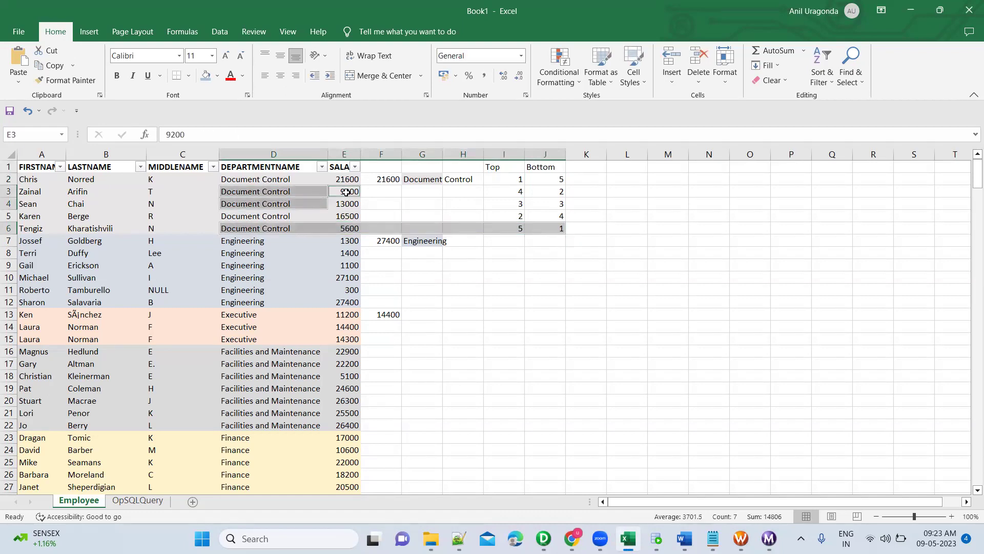
left_click(347, 203, "ctrl")
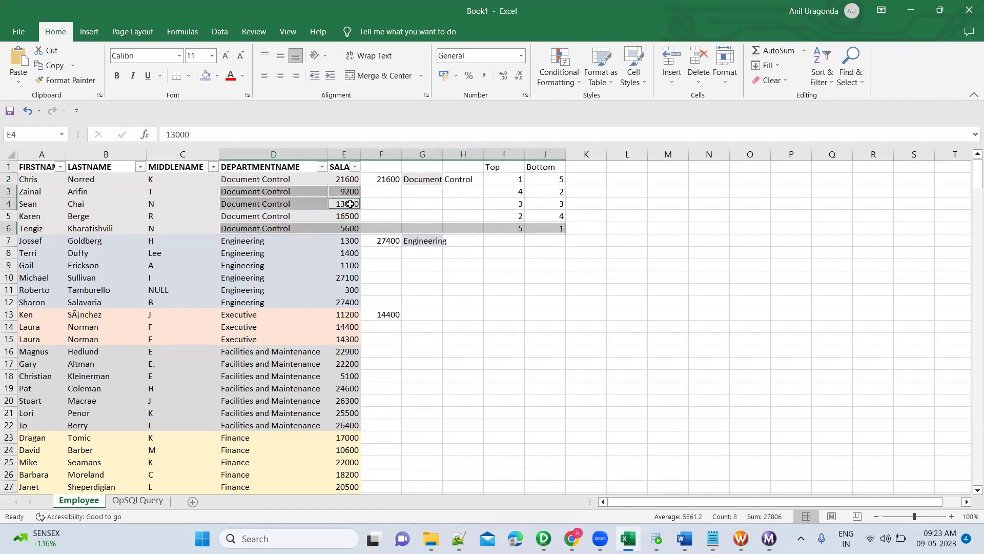
left_click(554, 203, "ctrl")
left_click(553, 190, "ctrl")
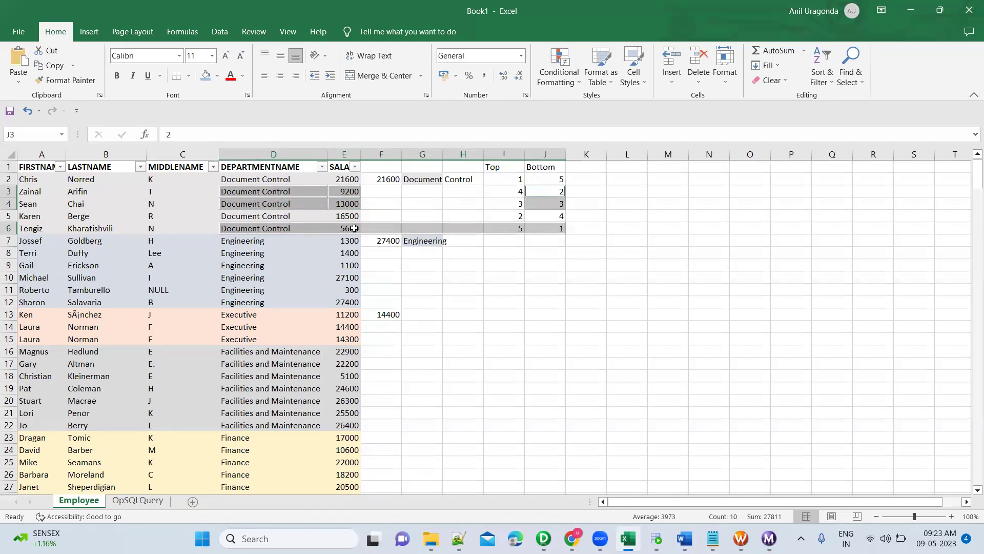
key("alt+Tab")
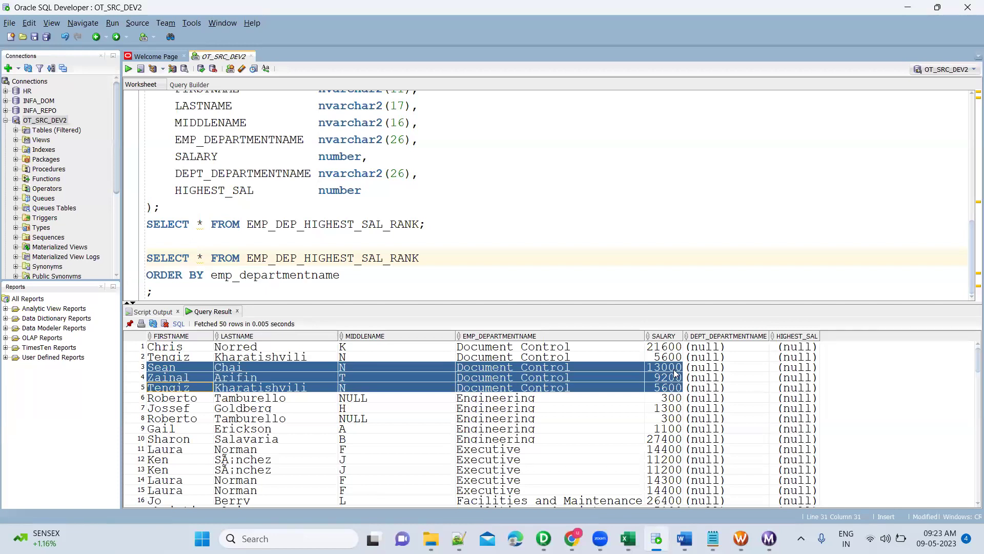
key("alt+Tab")
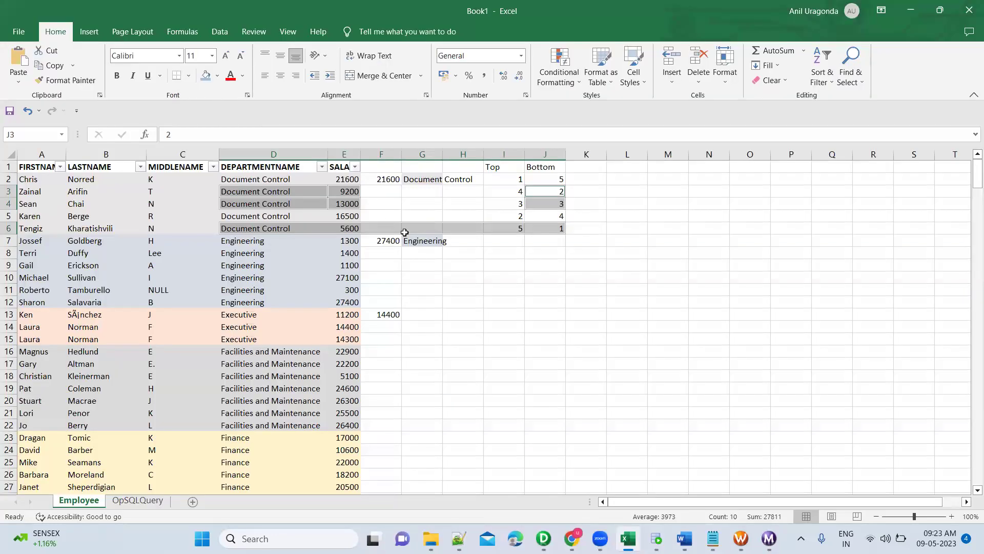
key("alt+Tab")
left_click(662, 348)
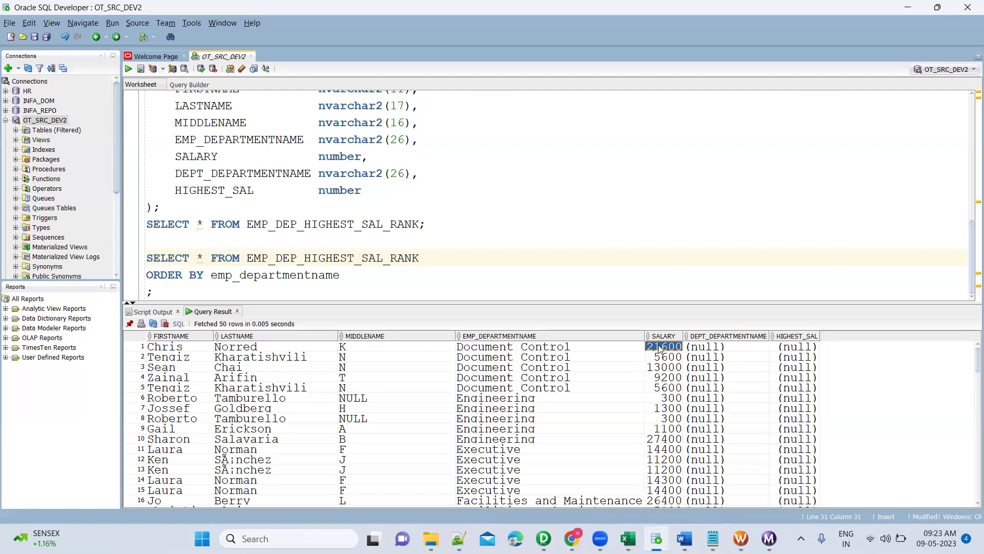
left_click(665, 358)
left_click(663, 369)
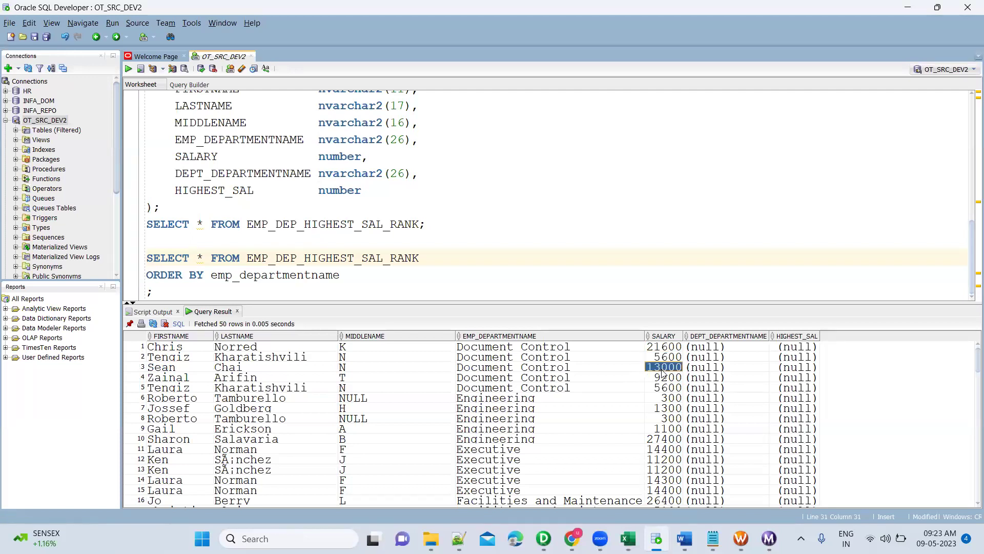
key("shift+Down")
key("shift+Down")
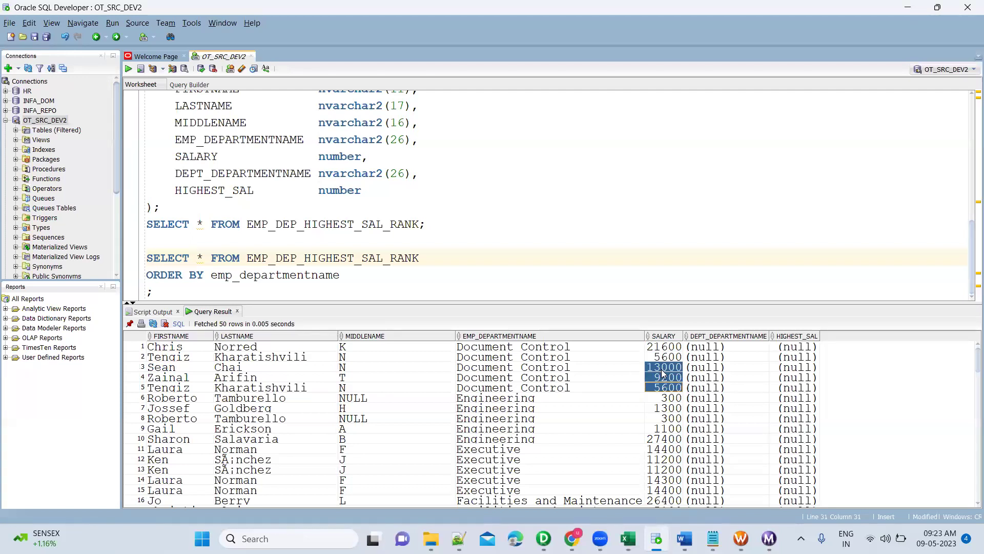
key("shift+Left")
key("shift+Left")
key("shift+Left")
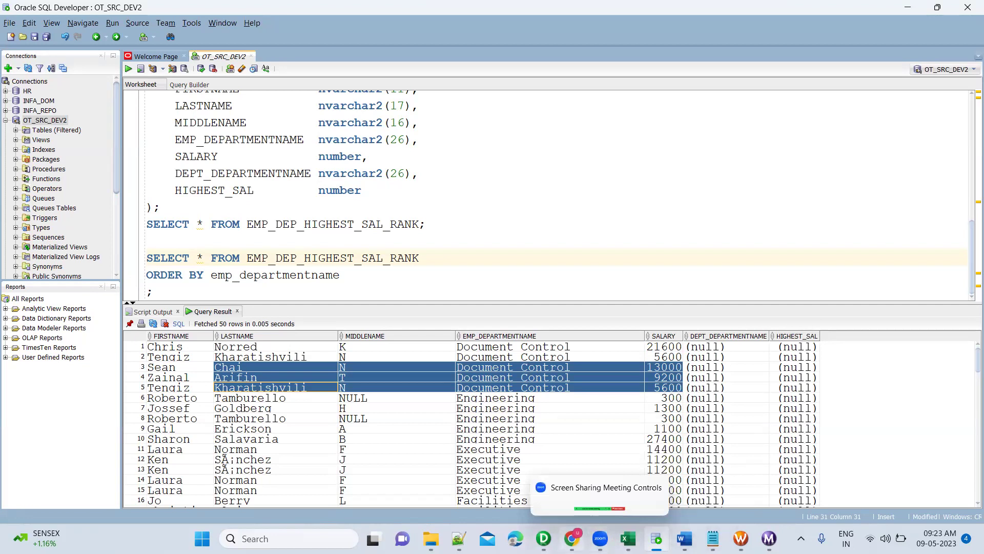
Collapse RNKTRANS to an icon and confirm m_DBEmployee_Dept_HighestSal_RANK is the open mapping.
left_click(544, 538)
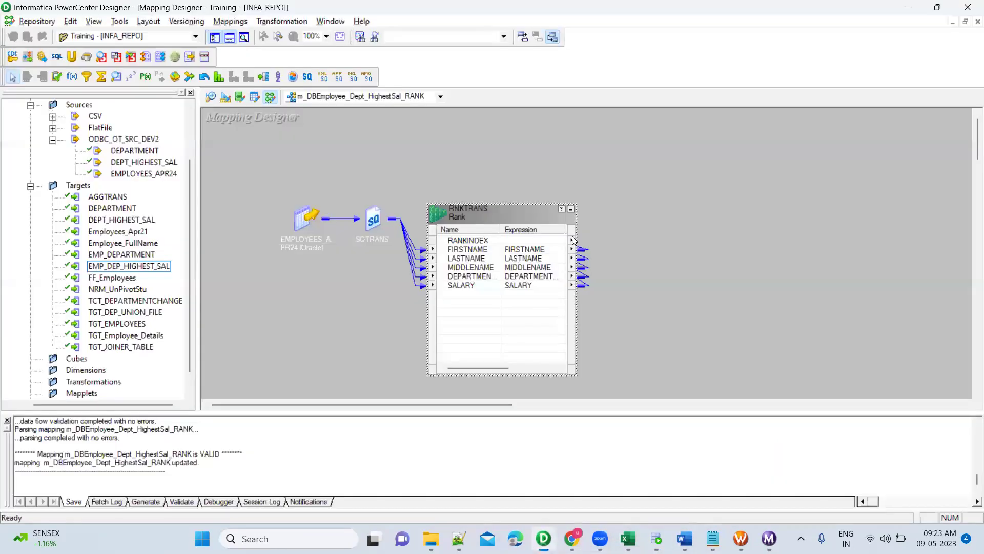
left_click(572, 212)
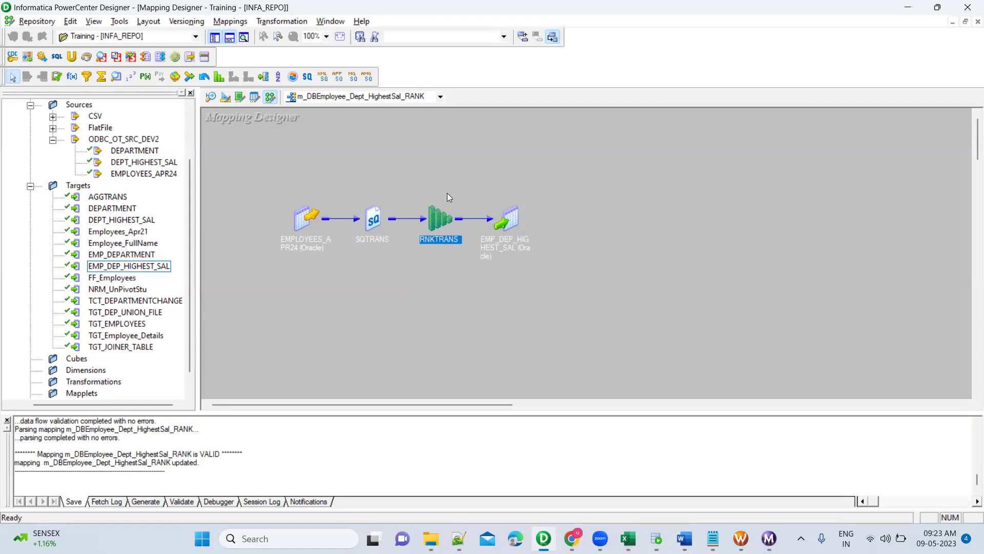
left_click(440, 96)
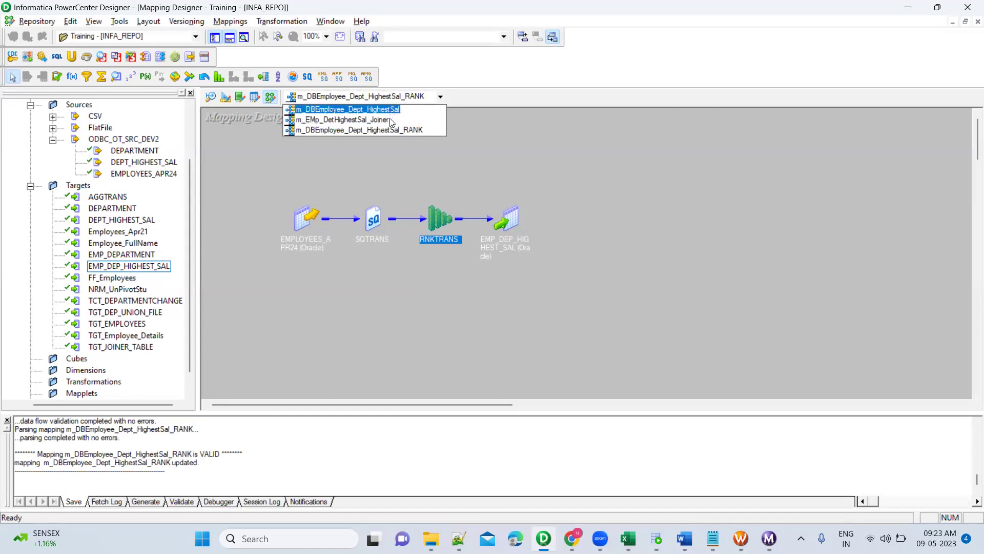
left_click(506, 162)
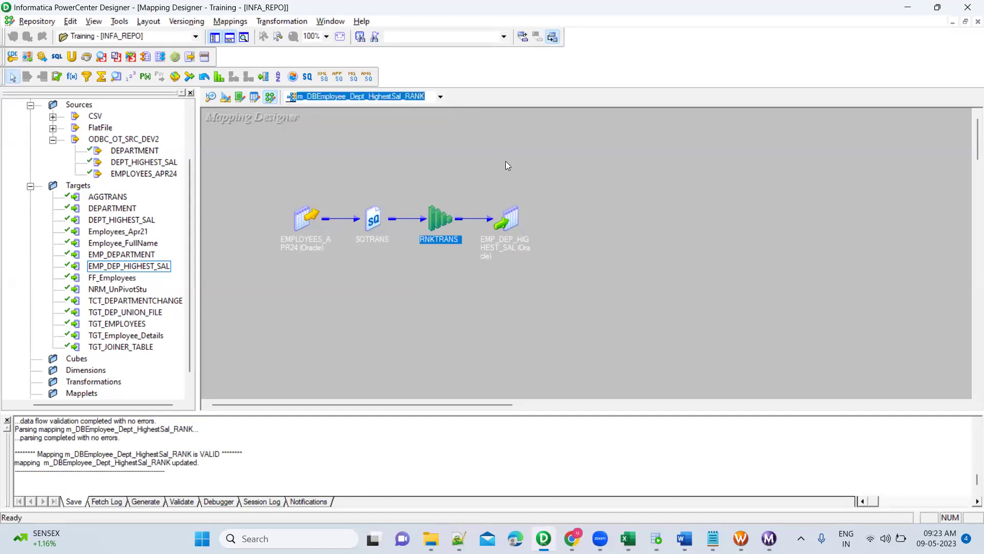
Box-select the four mapping objects and clear the selection, twice.
left_click_drag(262, 177, 633, 337)
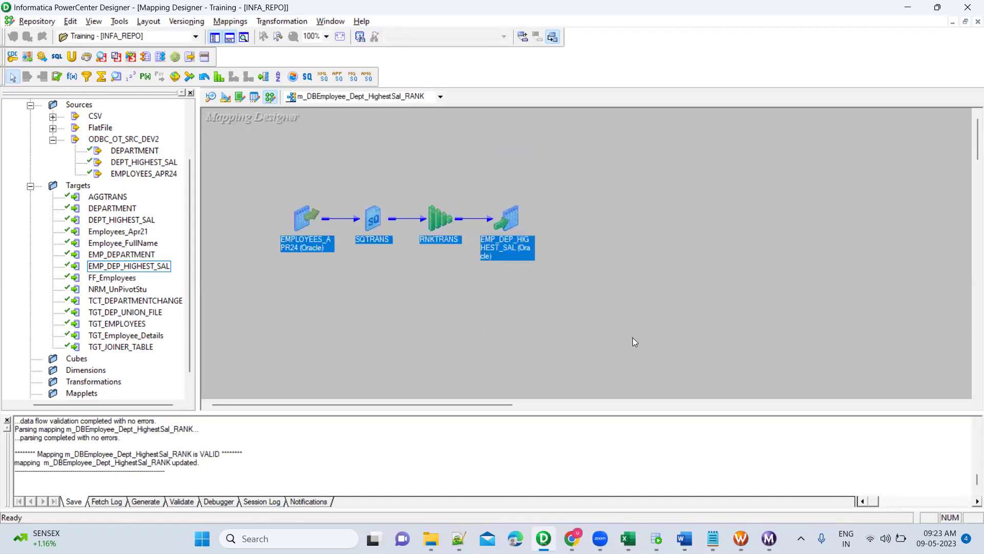
left_click(611, 273)
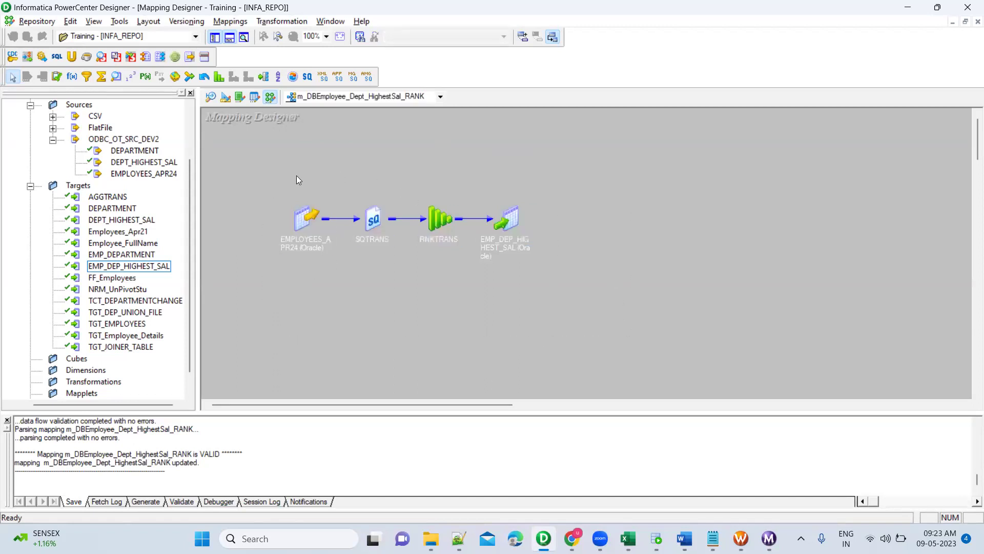
left_click_drag(259, 172, 579, 306)
left_click(617, 225)
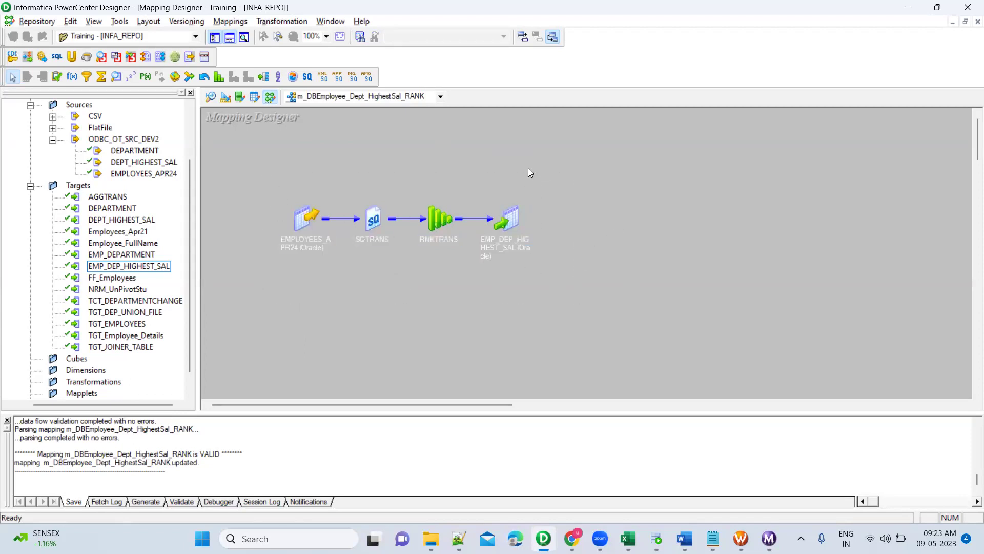